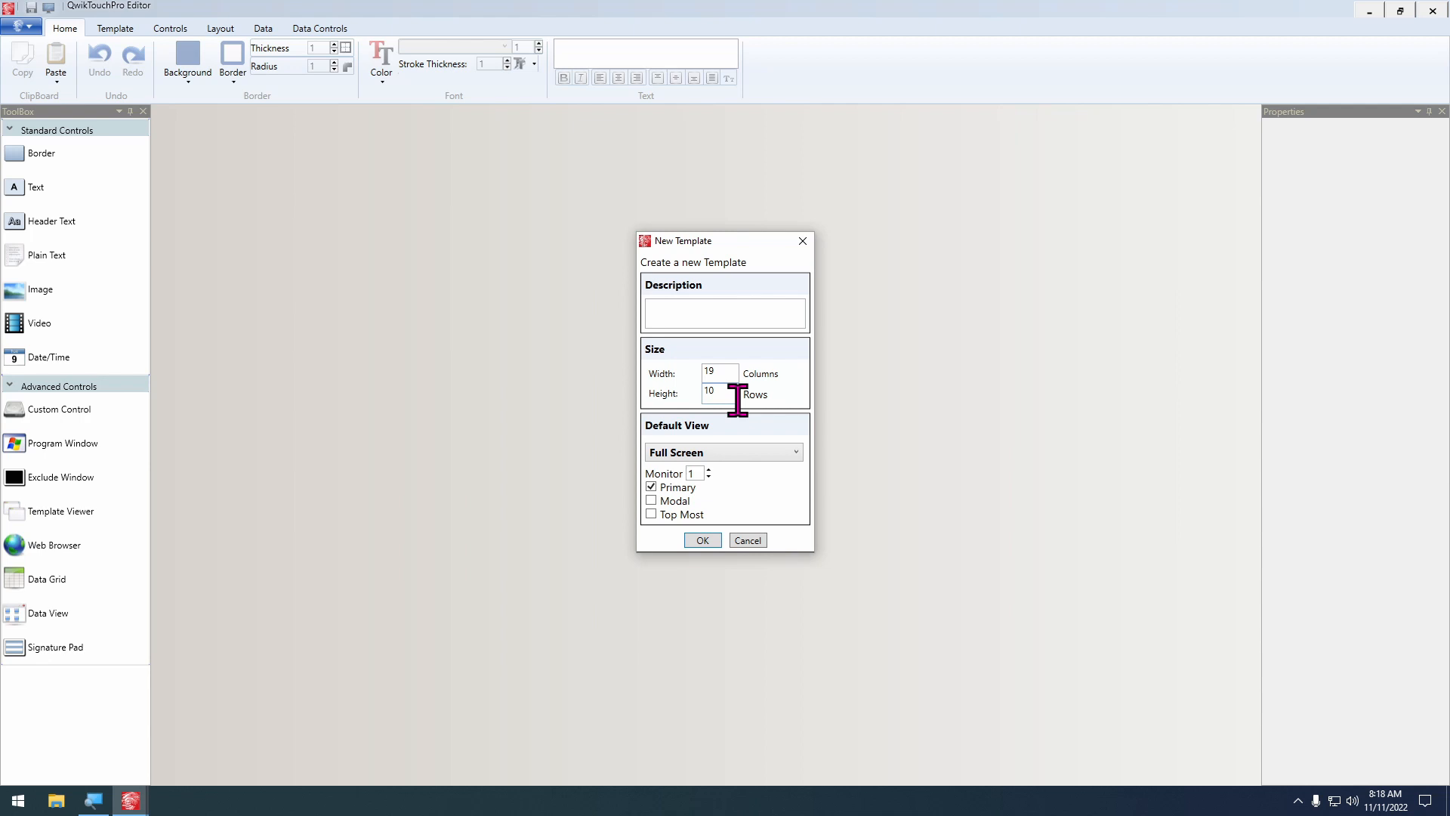
Set the new template's size to 10.80 columns wide and 19.20 rows high
{"action": "double_click", "coordinate": [713, 372]}
{"action": "double_click", "coordinate": [714, 395]}
{"action": "left_click", "coordinate": [724, 372]}
{"action": "key", "text": "Tab"}
Choose Window as the default view and create the template
{"action": "left_click", "coordinate": [729, 453]}
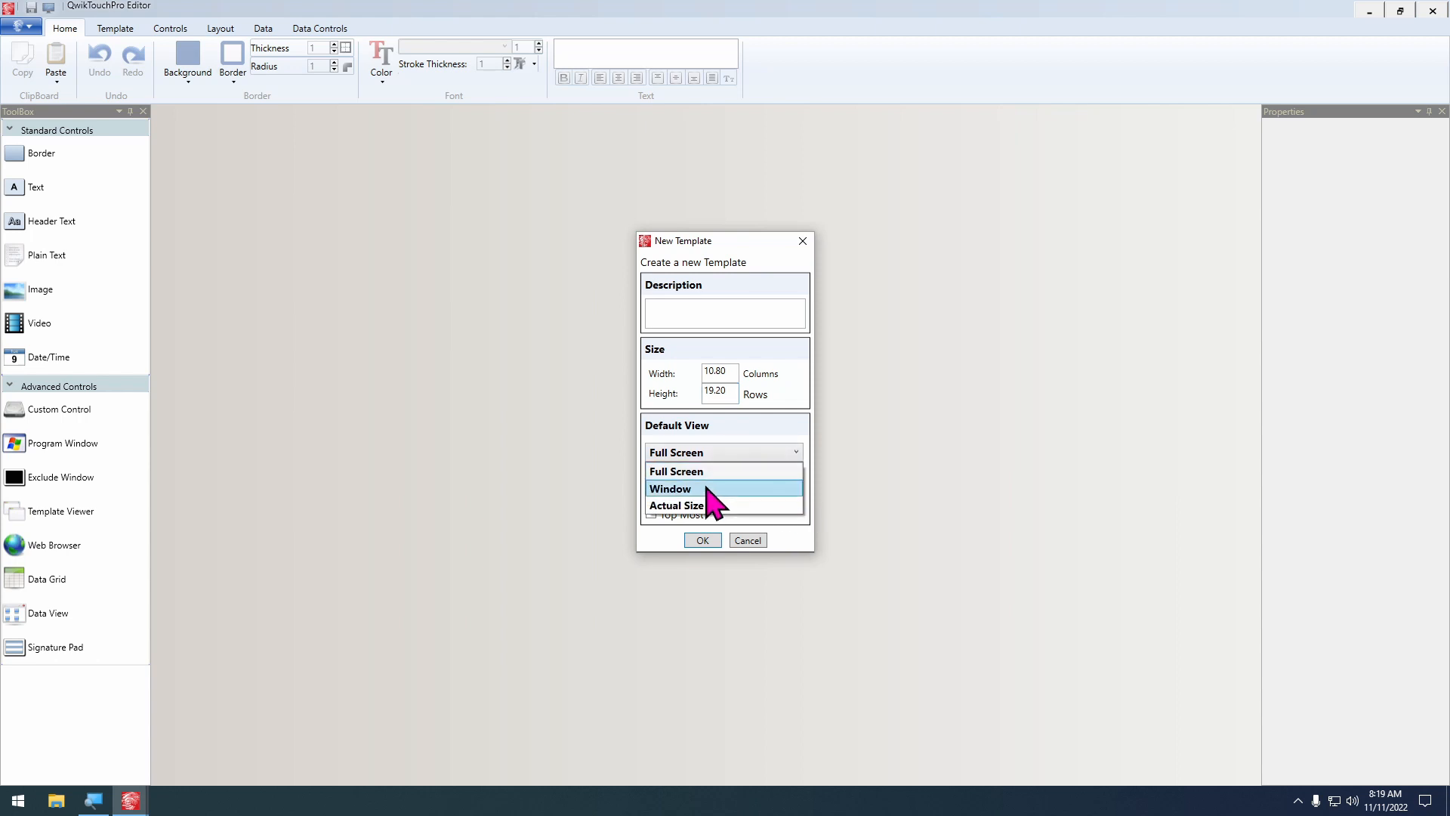
{"action": "left_click", "coordinate": [710, 489]}
{"action": "left_click", "coordinate": [694, 544]}
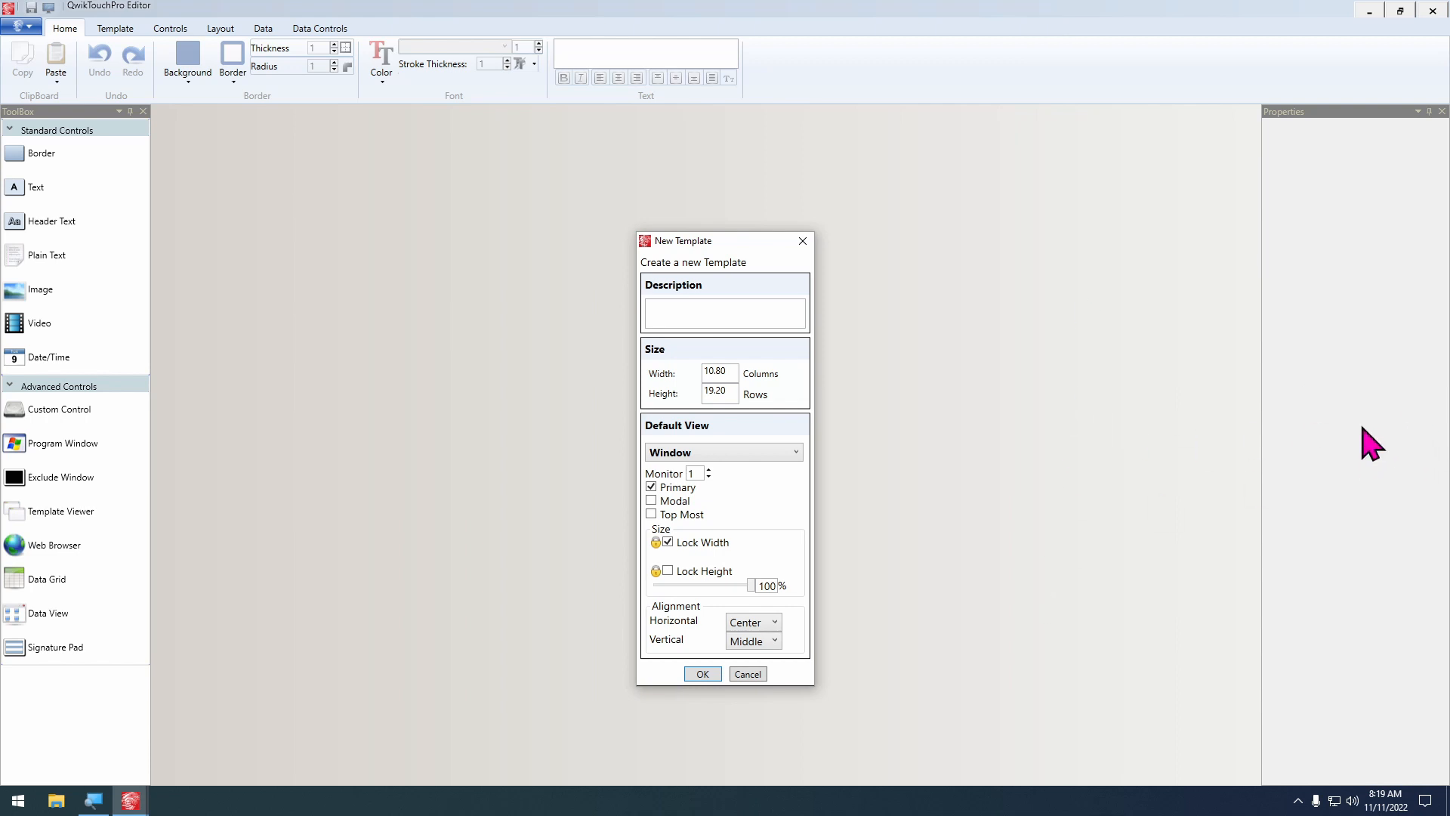
{"action": "left_click", "coordinate": [760, 636]}
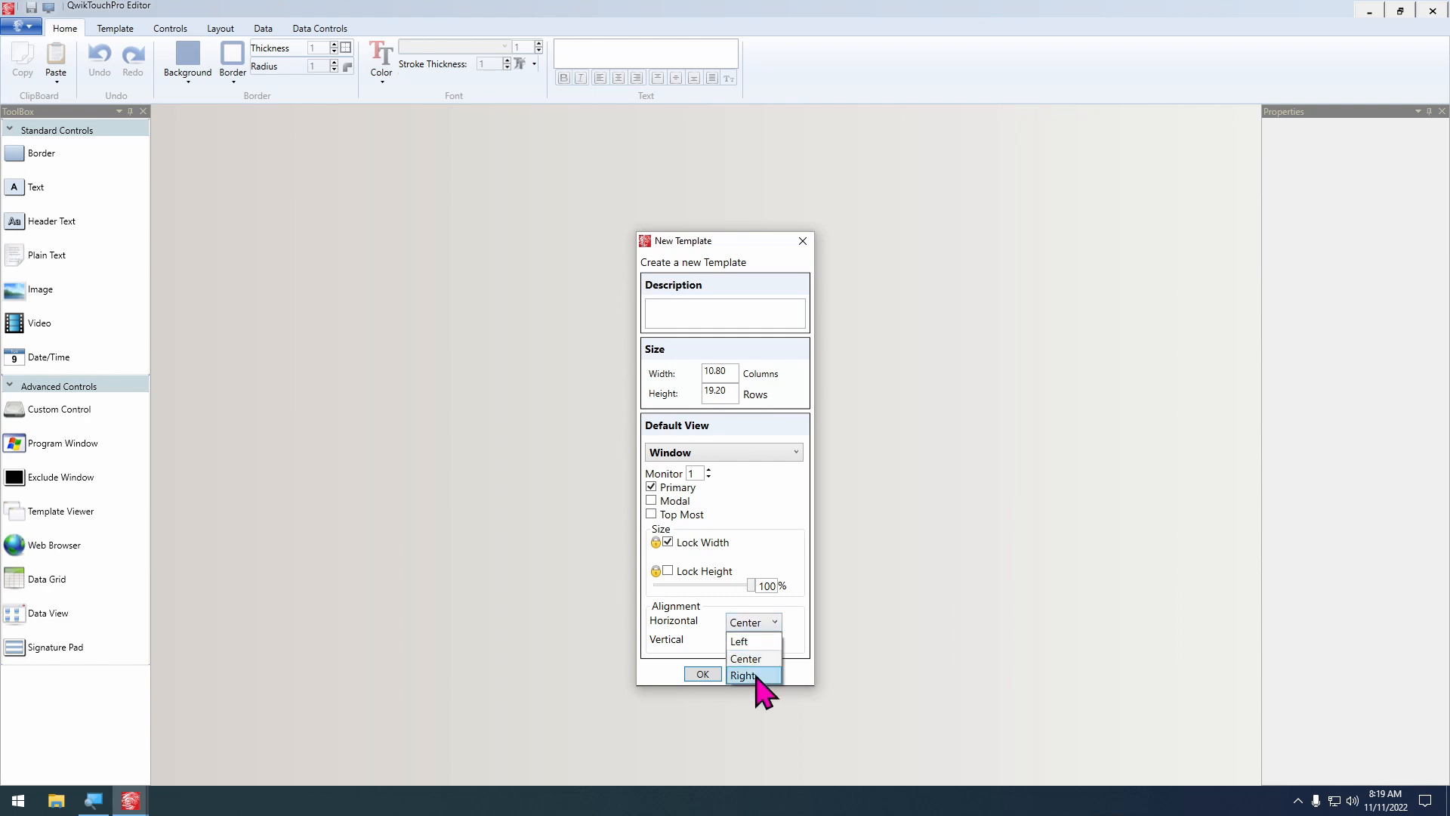
{"action": "left_click", "coordinate": [755, 680]}
{"action": "left_click", "coordinate": [702, 675]}
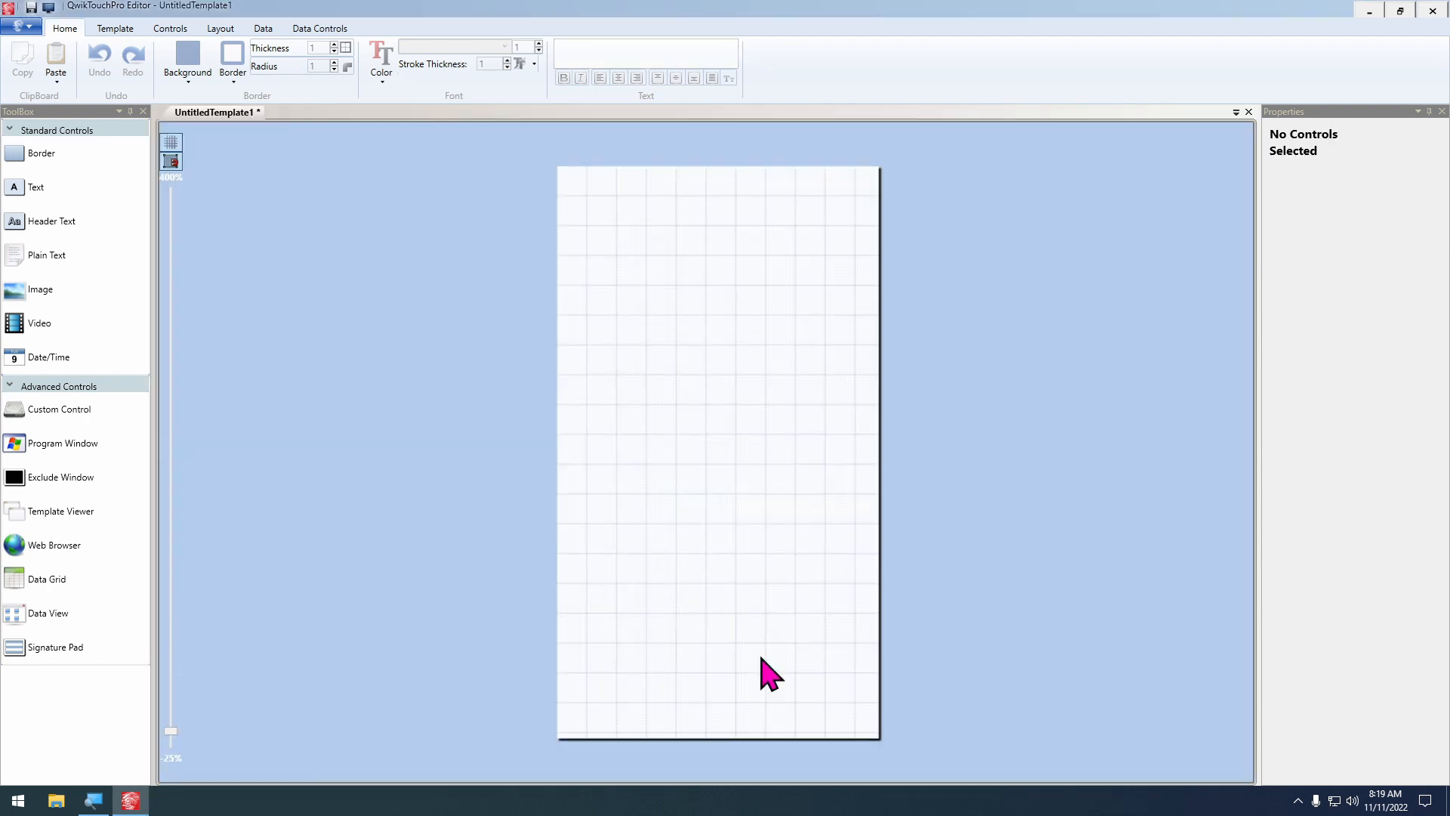
Fill the template background with solid green, #FF288F3E
{"action": "left_click", "coordinate": [115, 27]}
{"action": "left_click", "coordinate": [68, 71]}
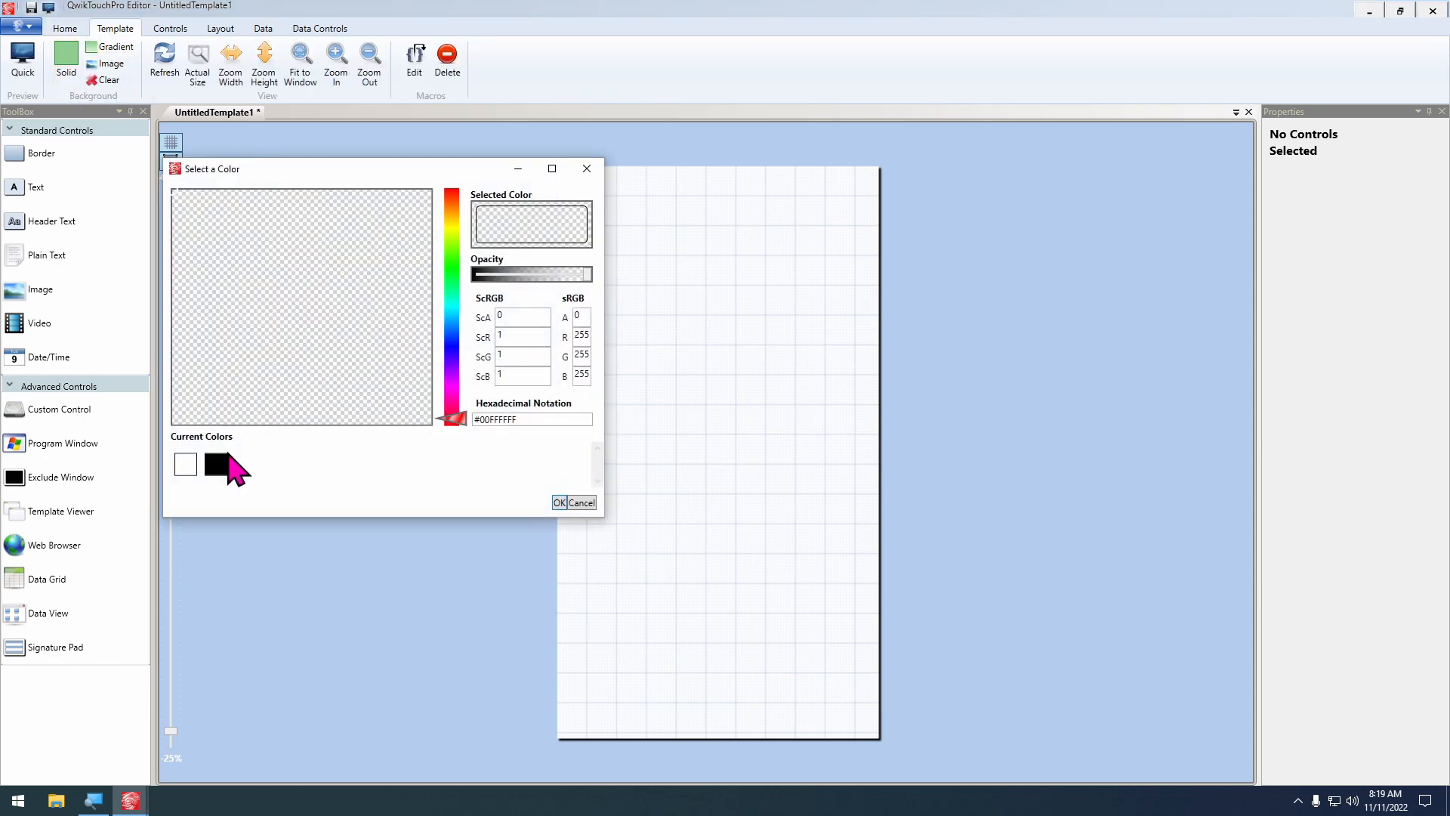
{"action": "left_click", "coordinate": [452, 278]}
{"action": "left_click", "coordinate": [361, 292]}
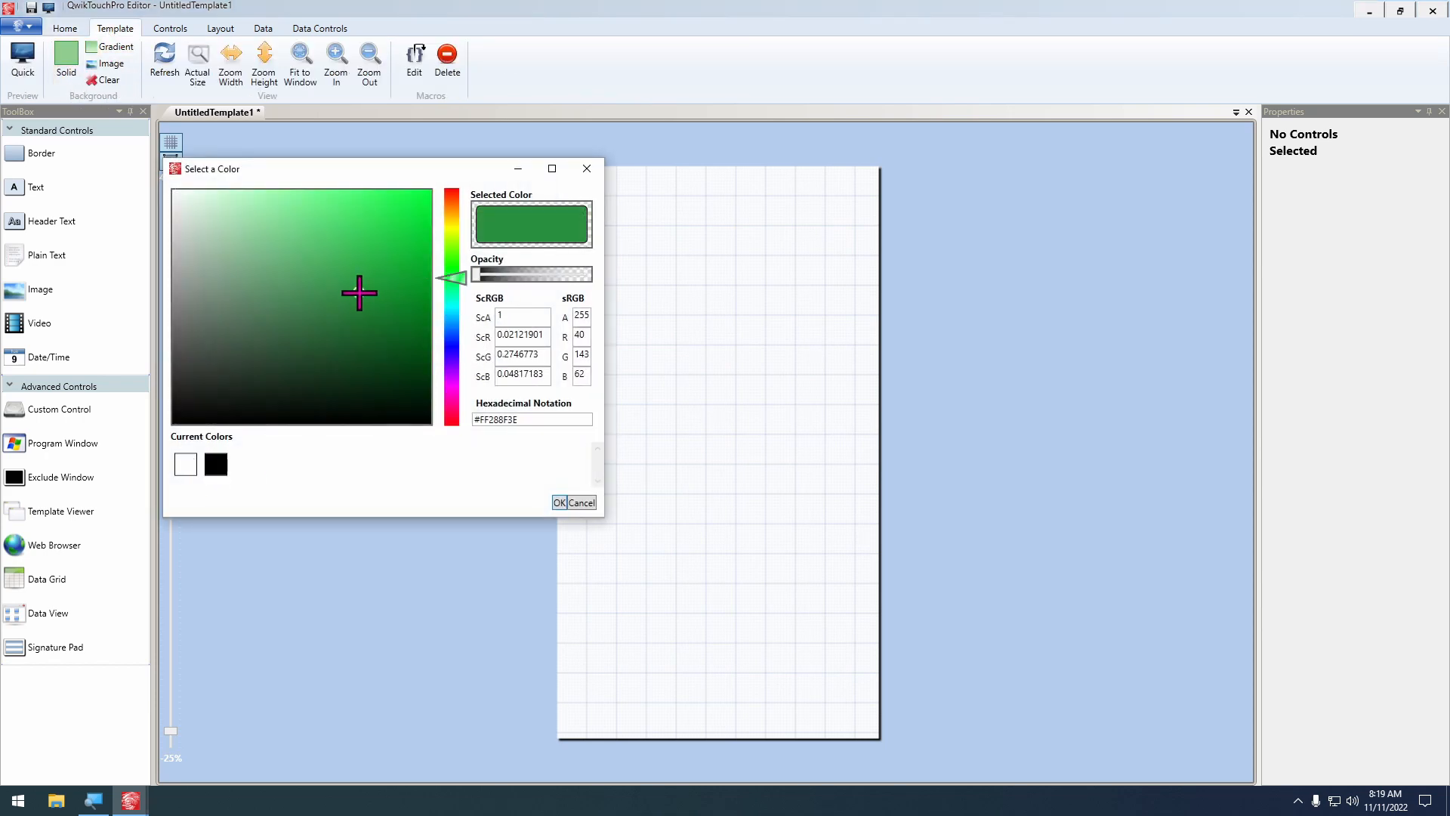
{"action": "left_click", "coordinate": [559, 502]}
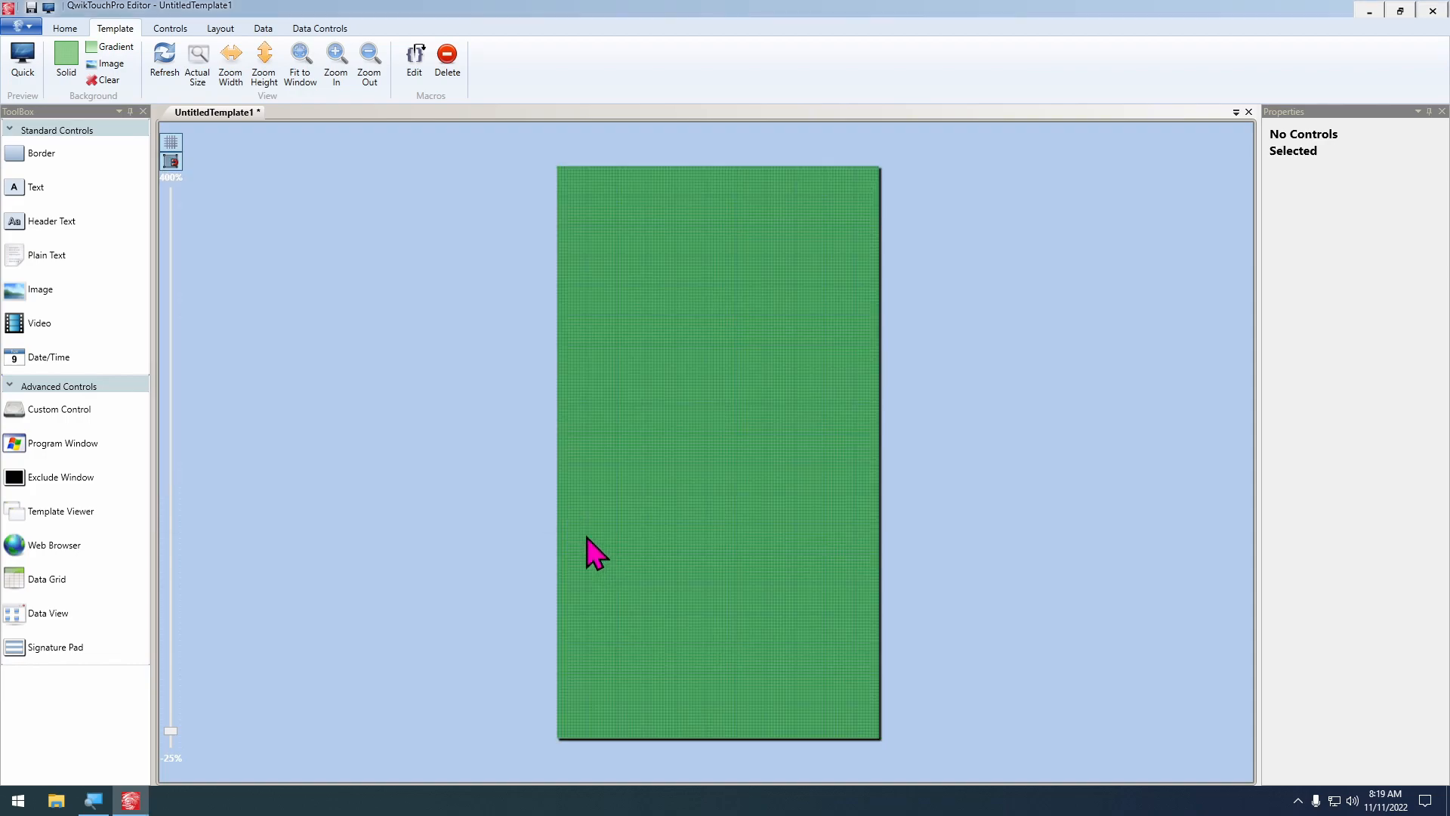
Preview the template on the desktop and launch Keystroke POS from the Tutor shortcut
{"action": "key", "text": "F5"}
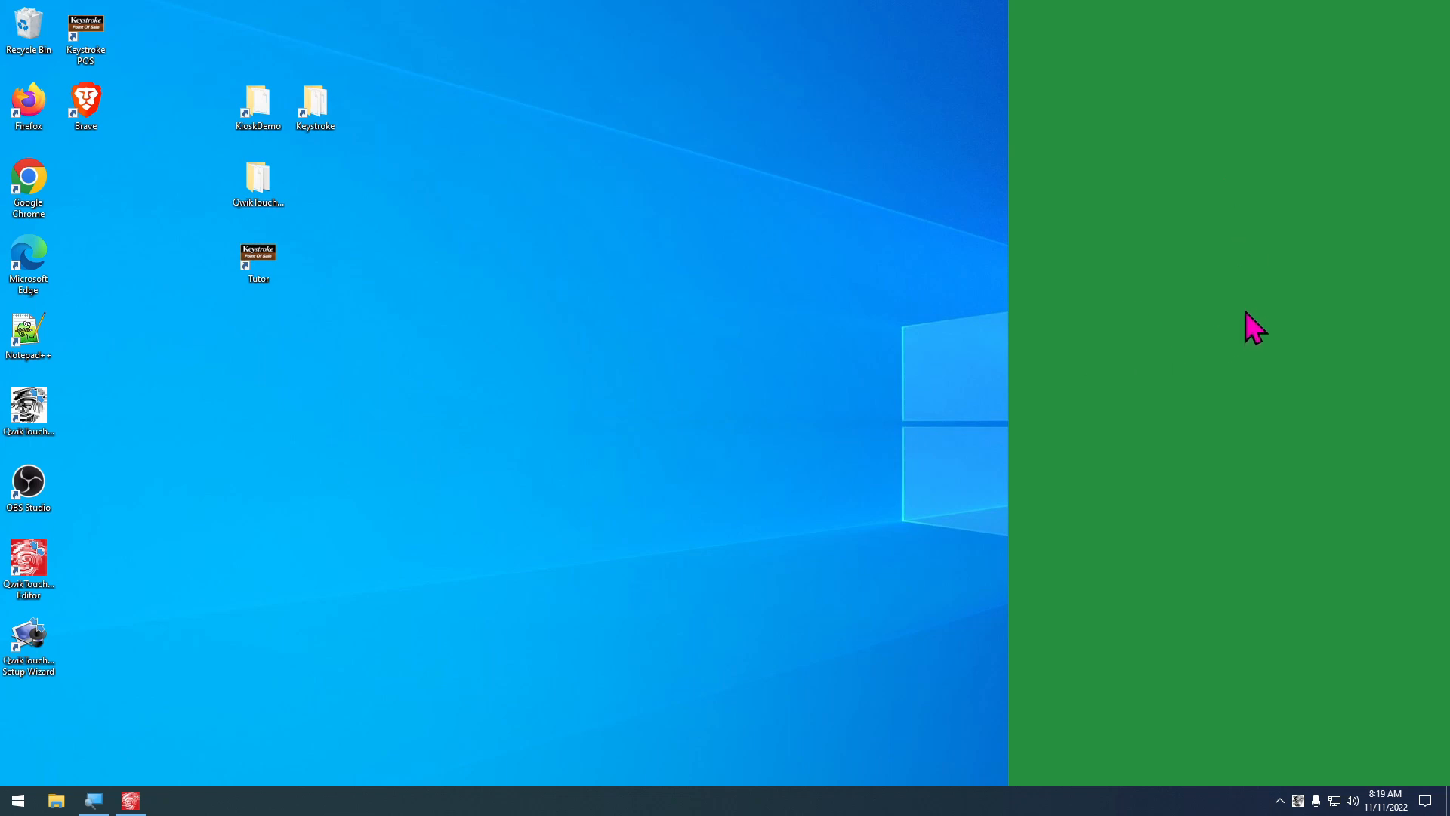
{"action": "double_click", "coordinate": [274, 257]}
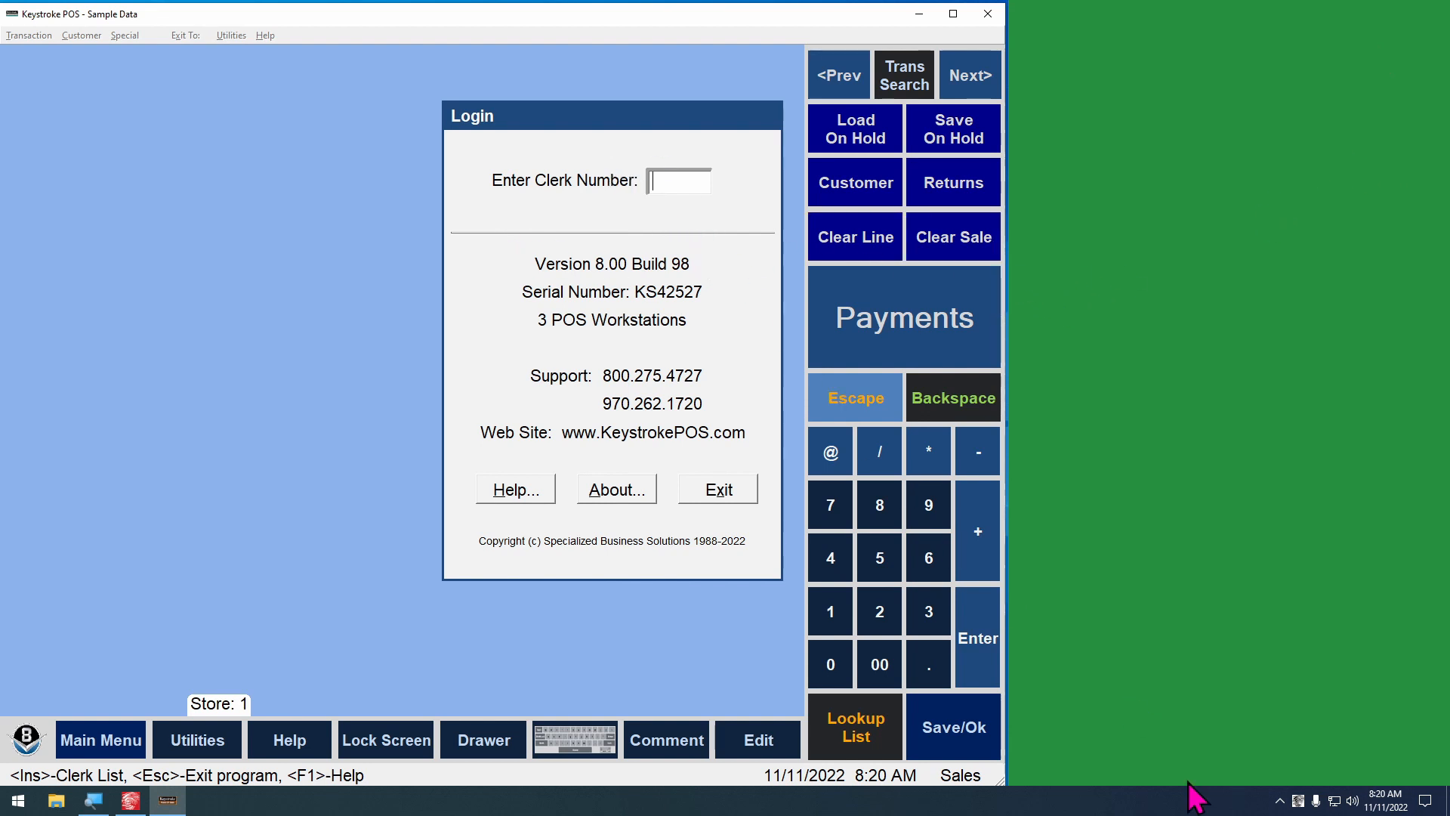
Exit the running template preview and switch back to QwikTouchPro Editor
{"action": "right_click", "coordinate": [1297, 802]}
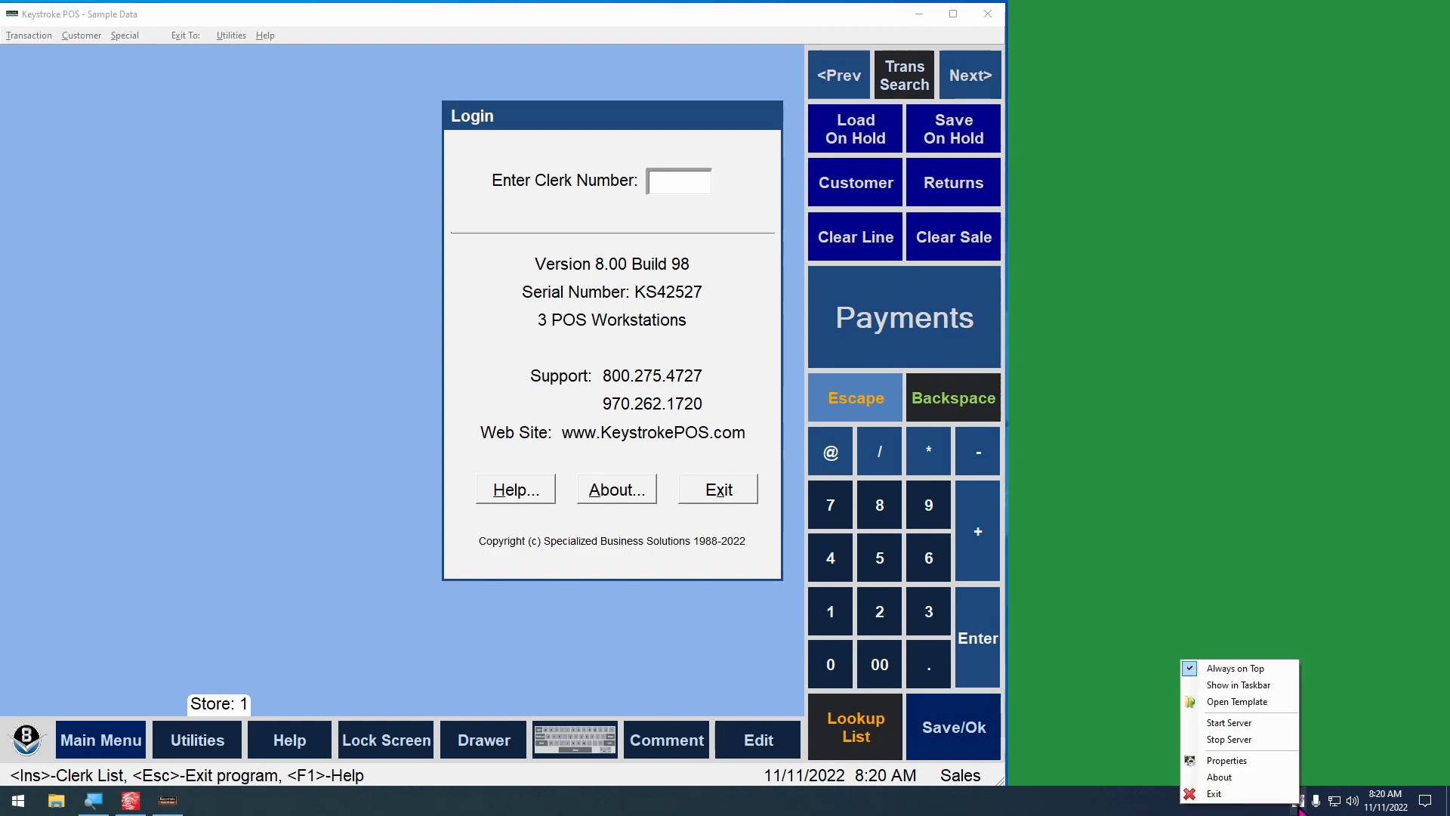
{"action": "left_click", "coordinate": [1284, 797]}
{"action": "left_click", "coordinate": [130, 801]}
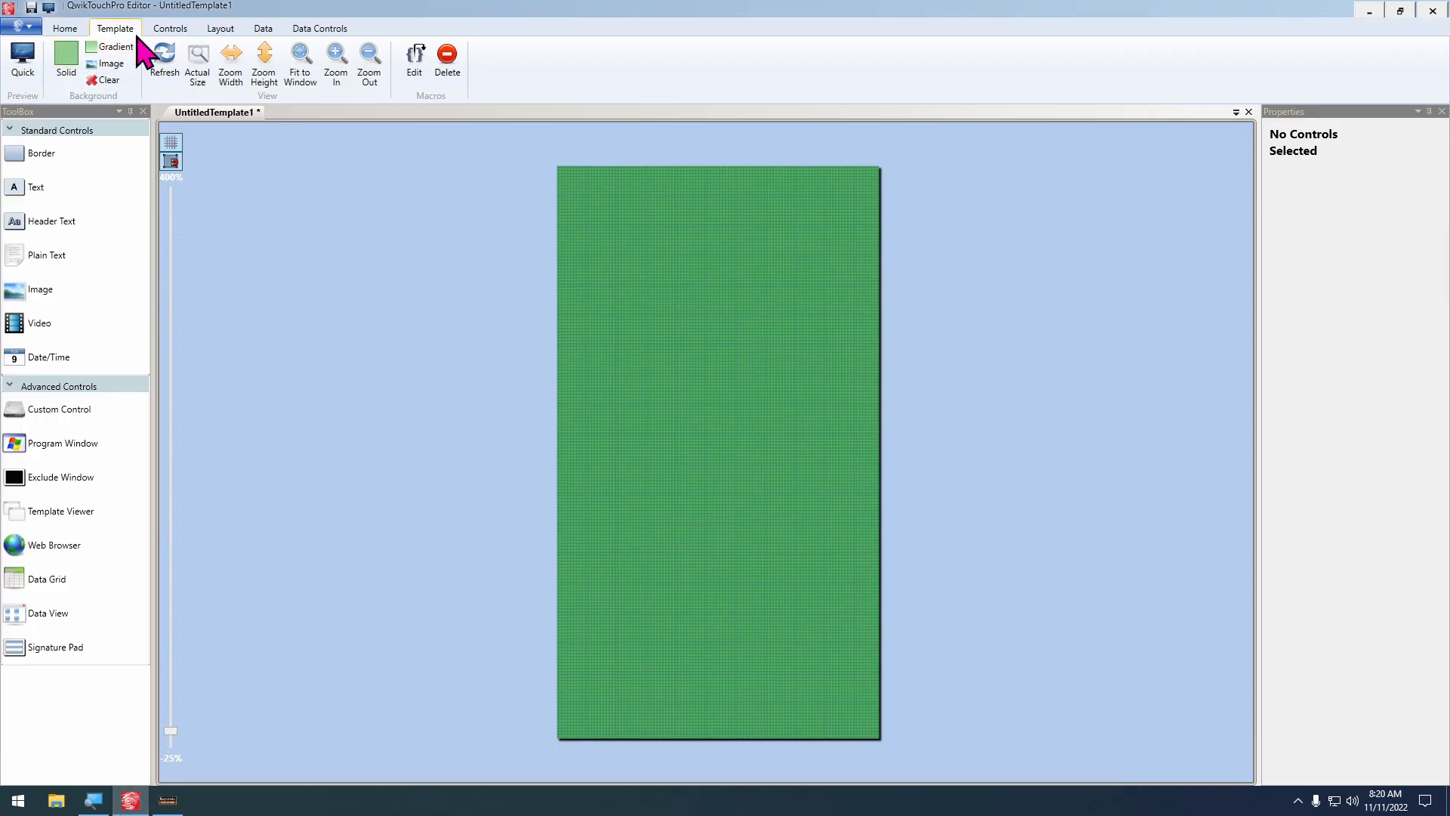
Change the template's solid background to black from the current colors
{"action": "left_click", "coordinate": [61, 76]}
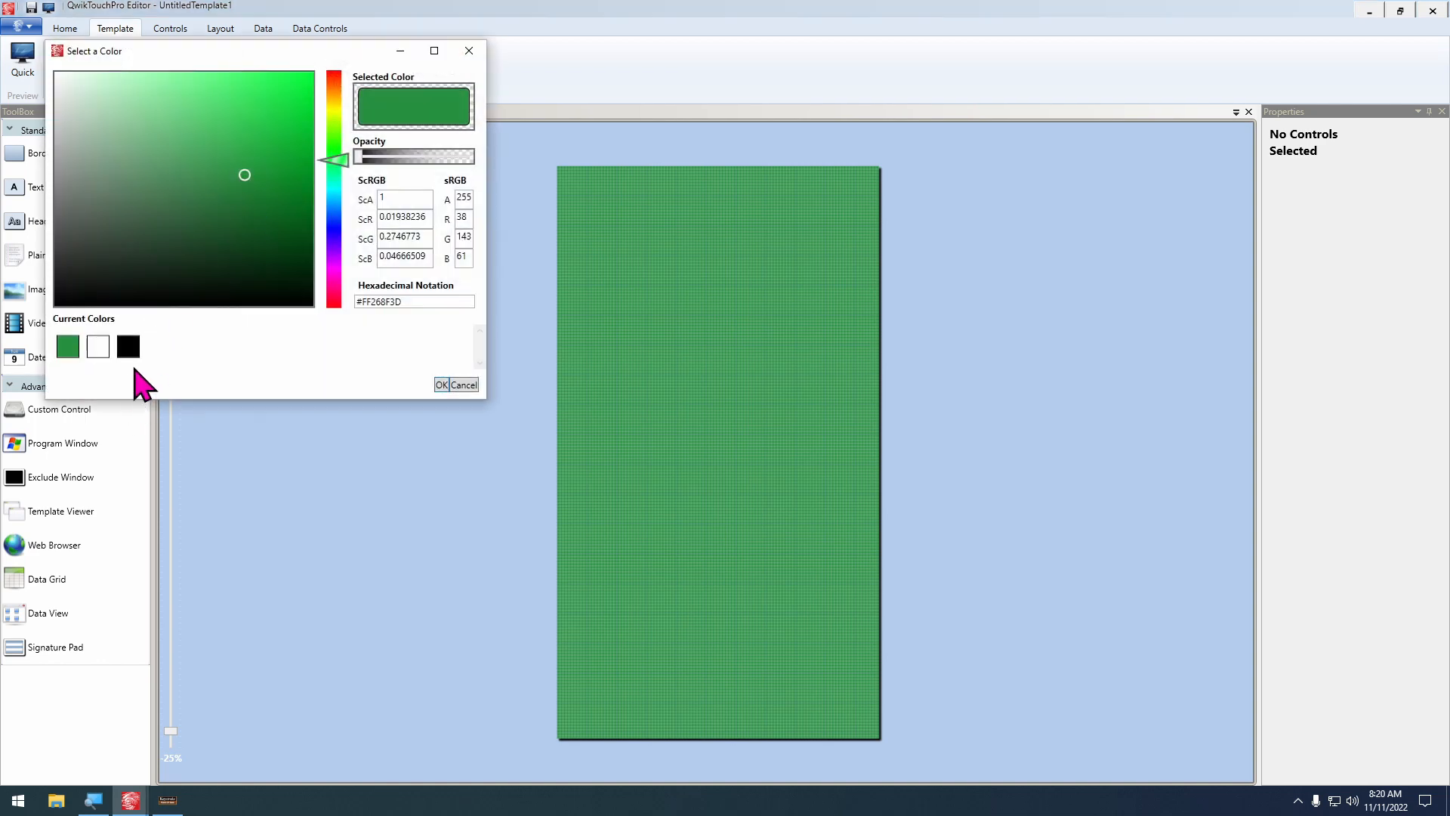
{"action": "left_click", "coordinate": [129, 349]}
{"action": "left_click", "coordinate": [441, 386]}
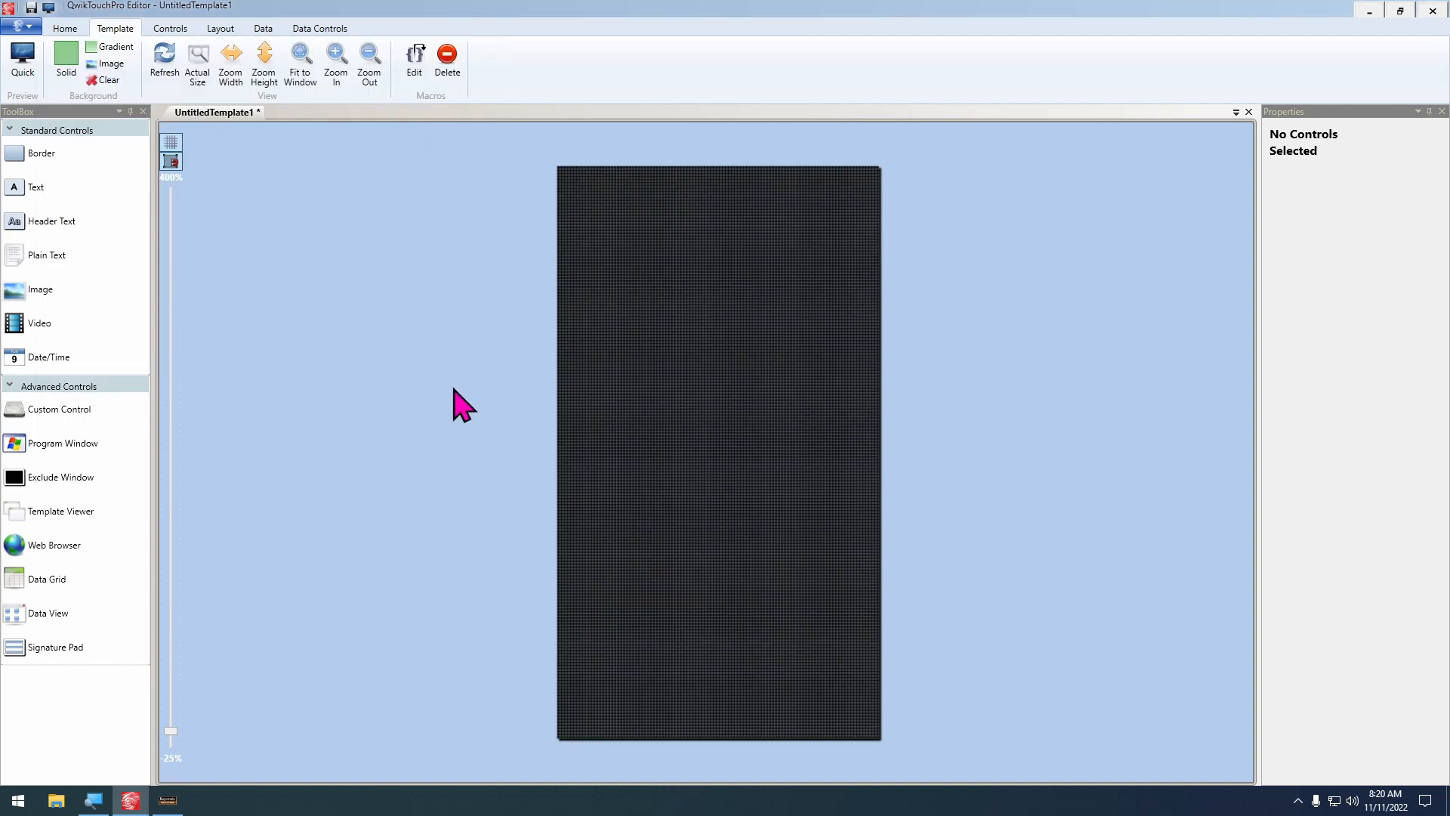
Save the template as KIOSK_SplashScreen in the KioskDemo Templates folder
{"action": "key", "text": "ctrl+s"}
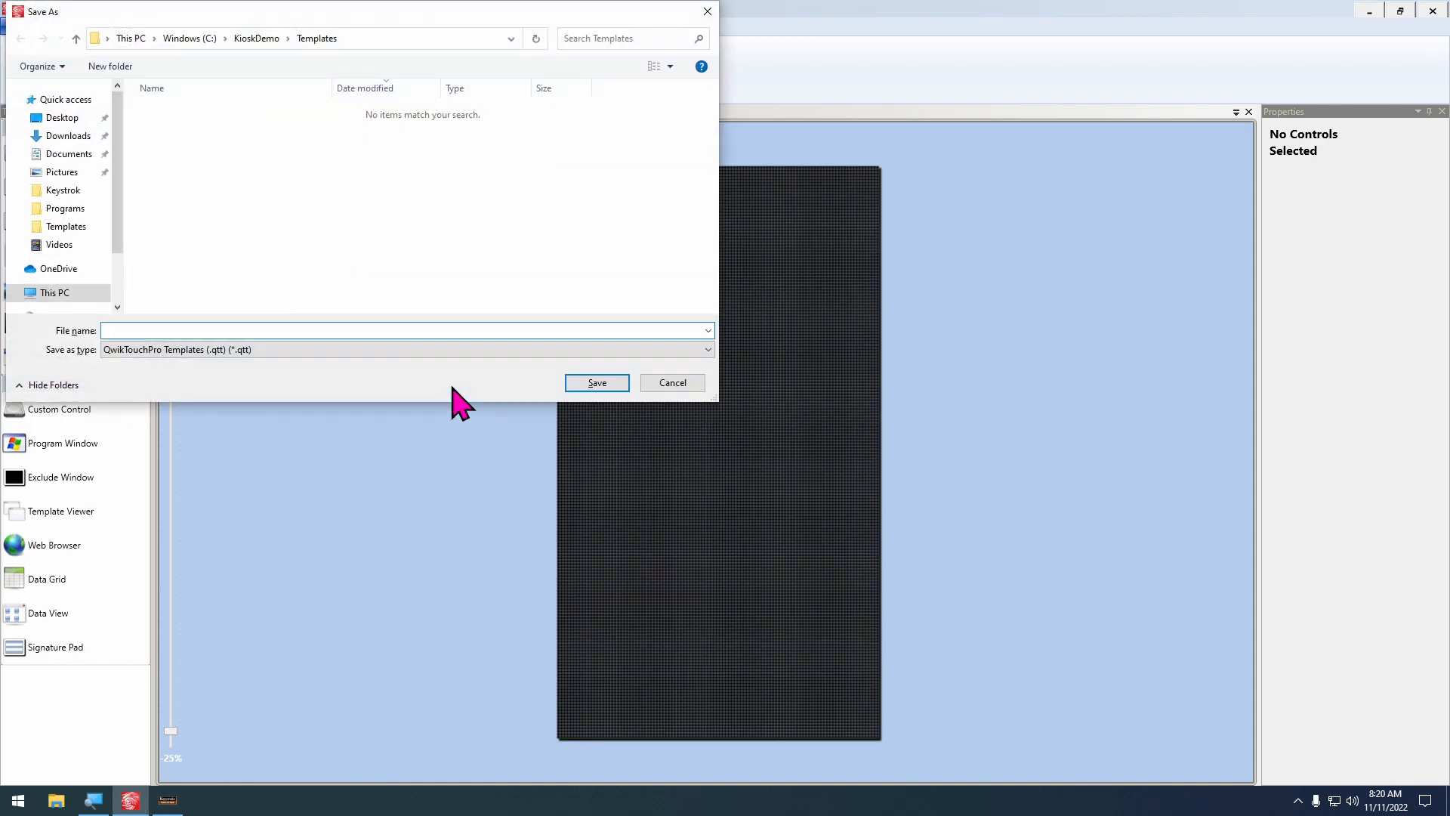
{"action": "type", "text": "KIOPS"}
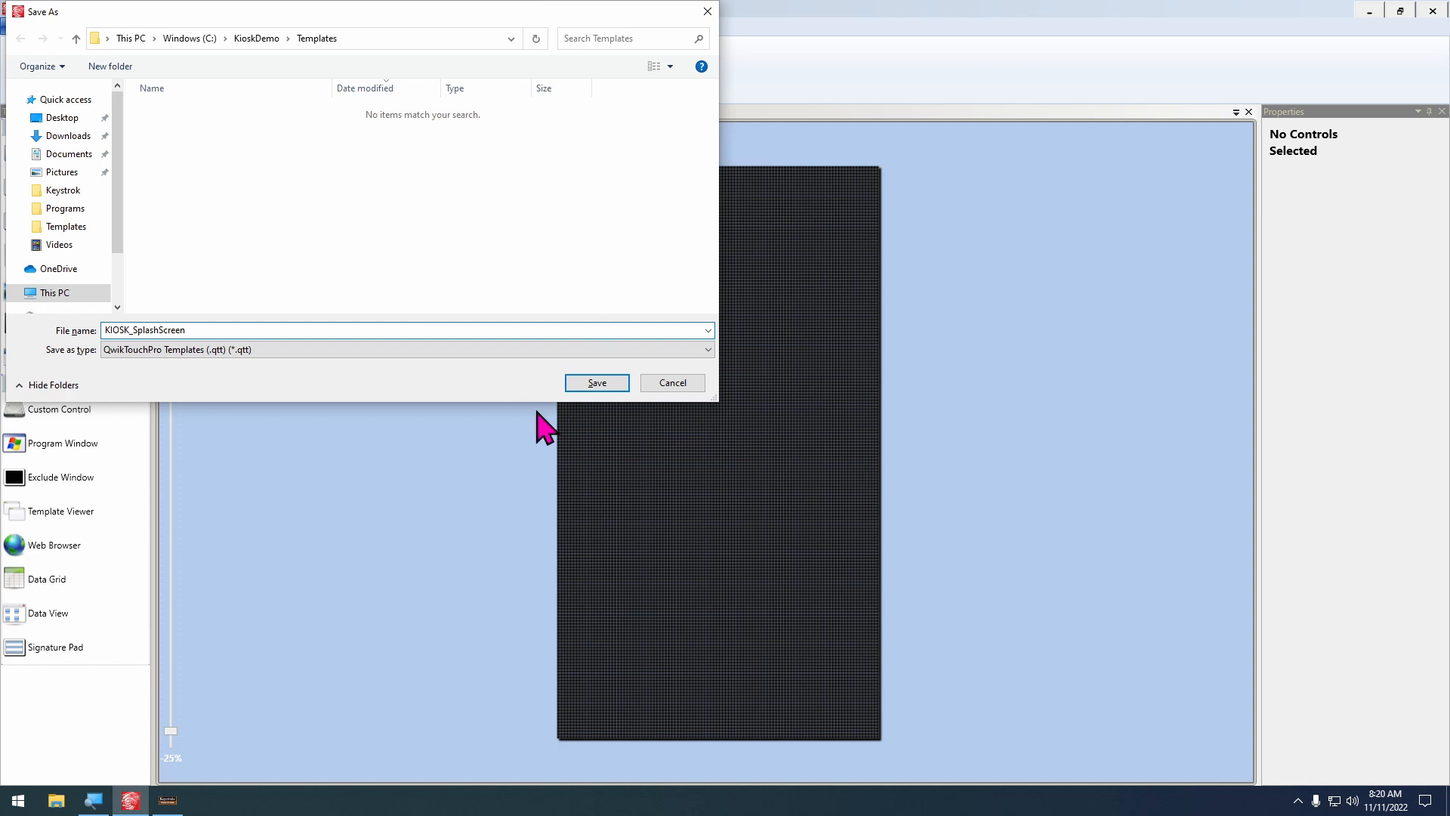
{"action": "left_click", "coordinate": [597, 383]}
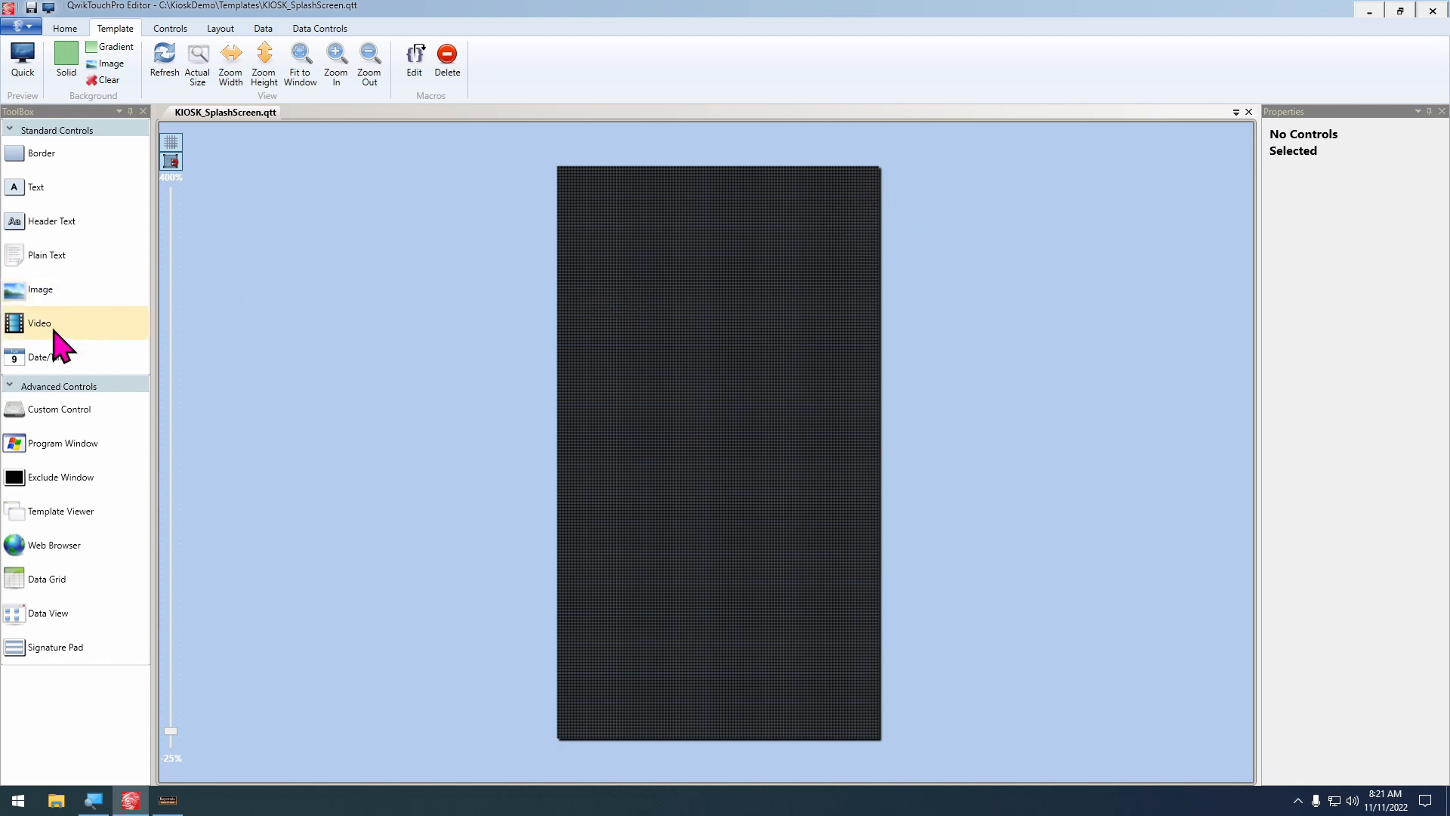
Insert the QwikTouchProSplashScreen 800x800.PNG image from the desktop's QwikTouchProFiles folder, copying it to the Media folder
{"action": "left_click_drag", "start_coordinate": [17, 296], "coordinate": [630, 261]}
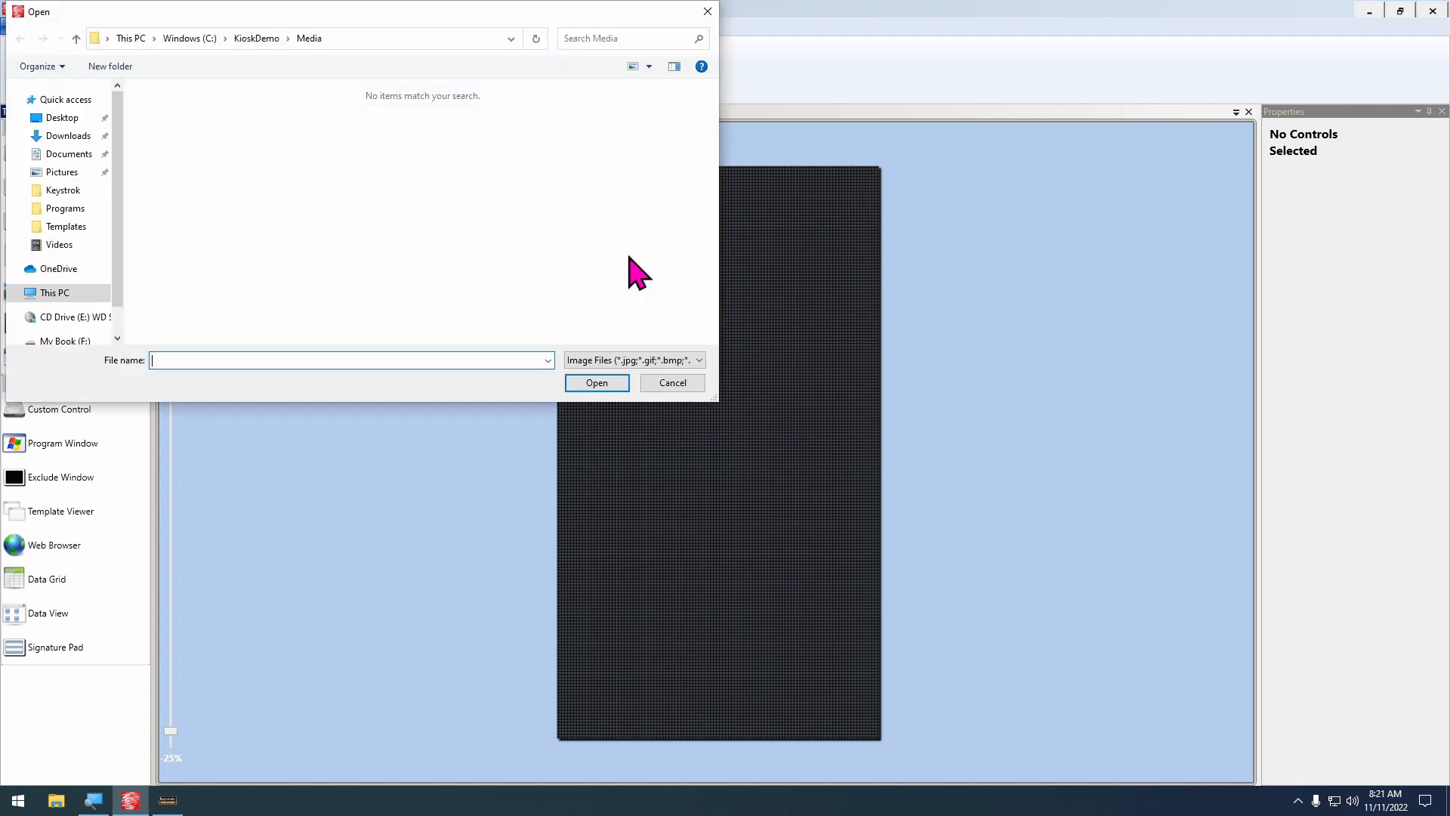
{"action": "left_click", "coordinate": [60, 118]}
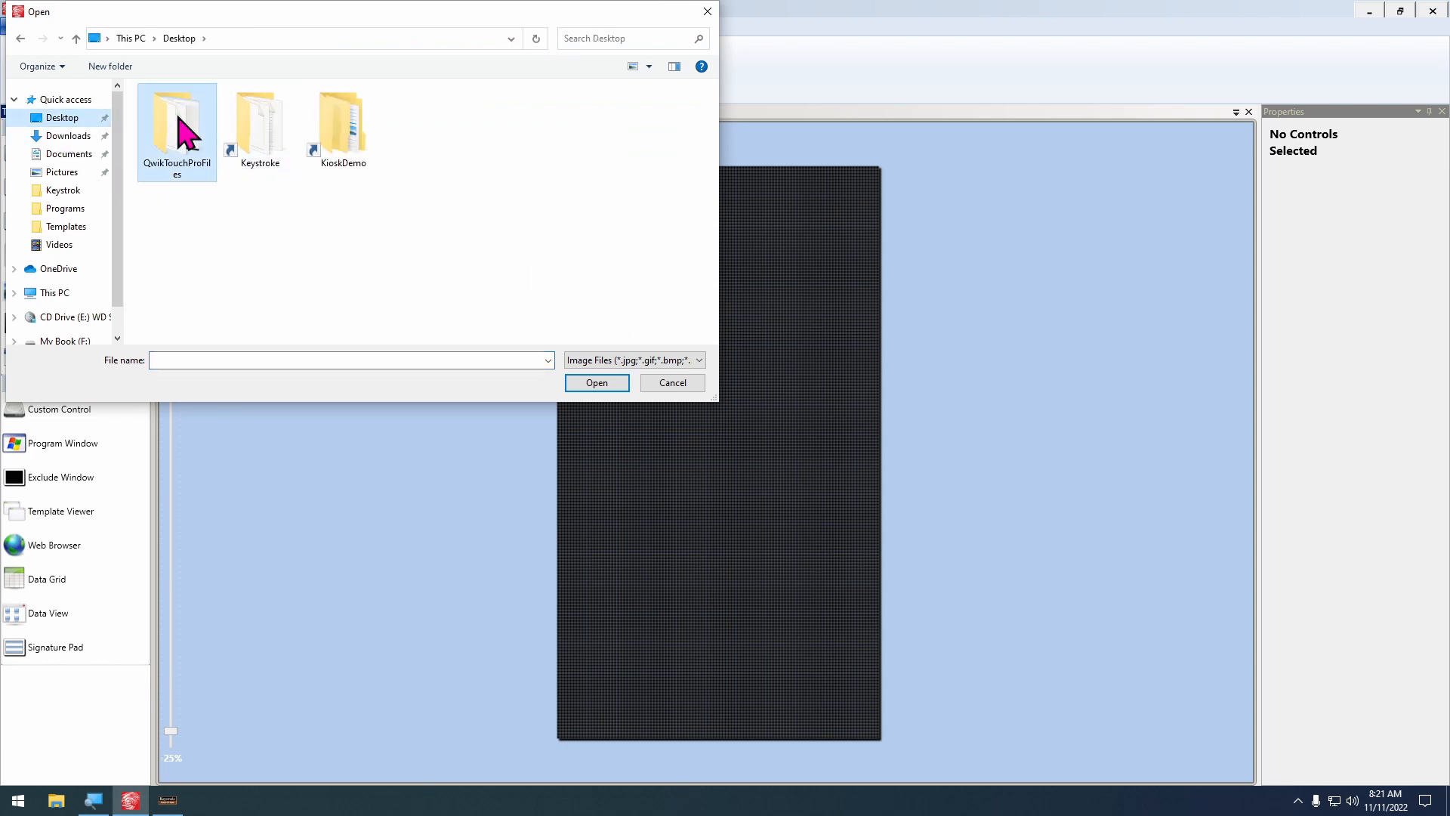
{"action": "double_click", "coordinate": [184, 136]}
{"action": "double_click", "coordinate": [261, 124]}
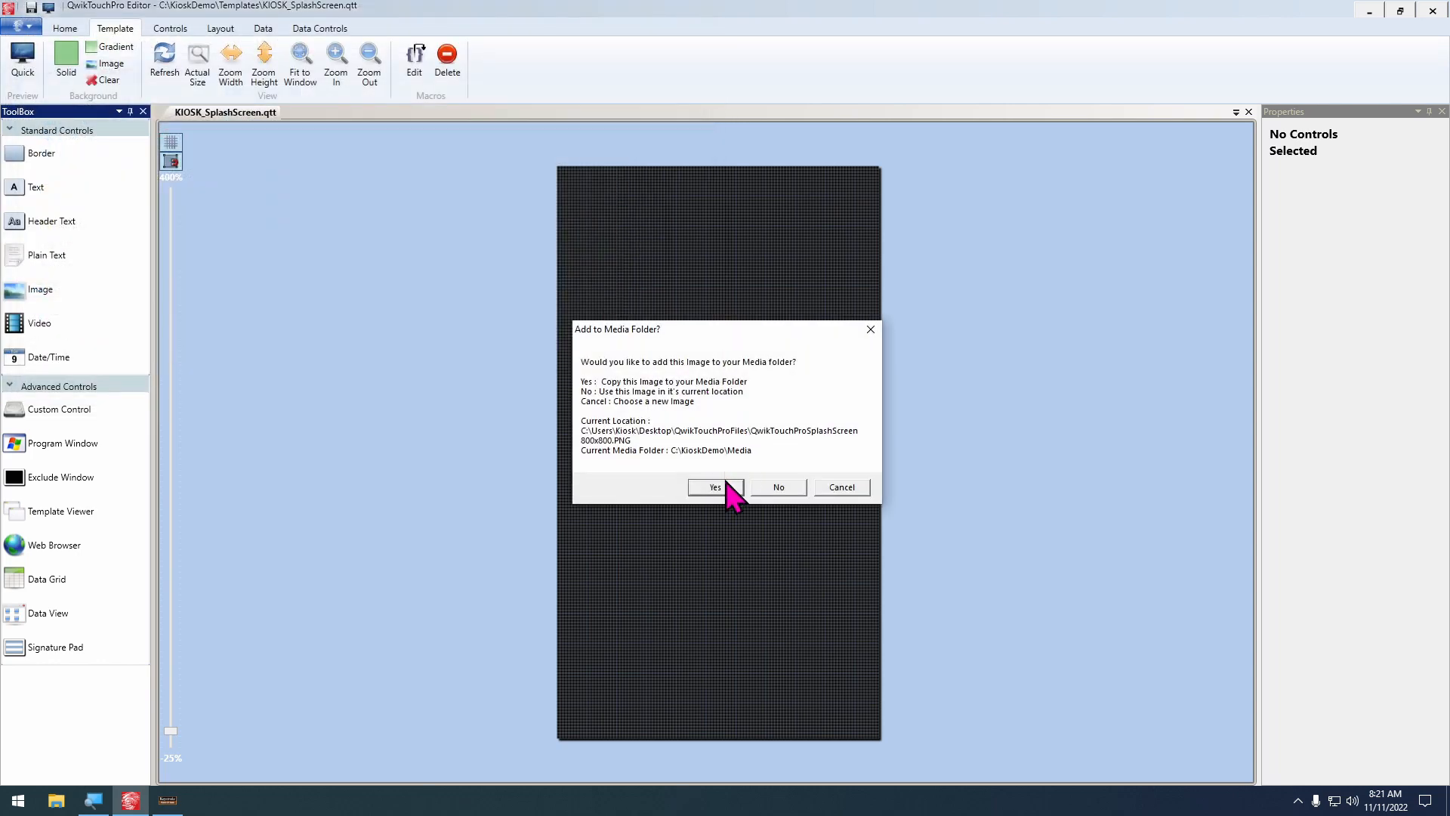
{"action": "left_click", "coordinate": [729, 489]}
Move the splash image to the template's left edge and widen it to about 1082, spanning the template
{"action": "left_click_drag", "start_coordinate": [710, 343], "coordinate": [640, 452]}
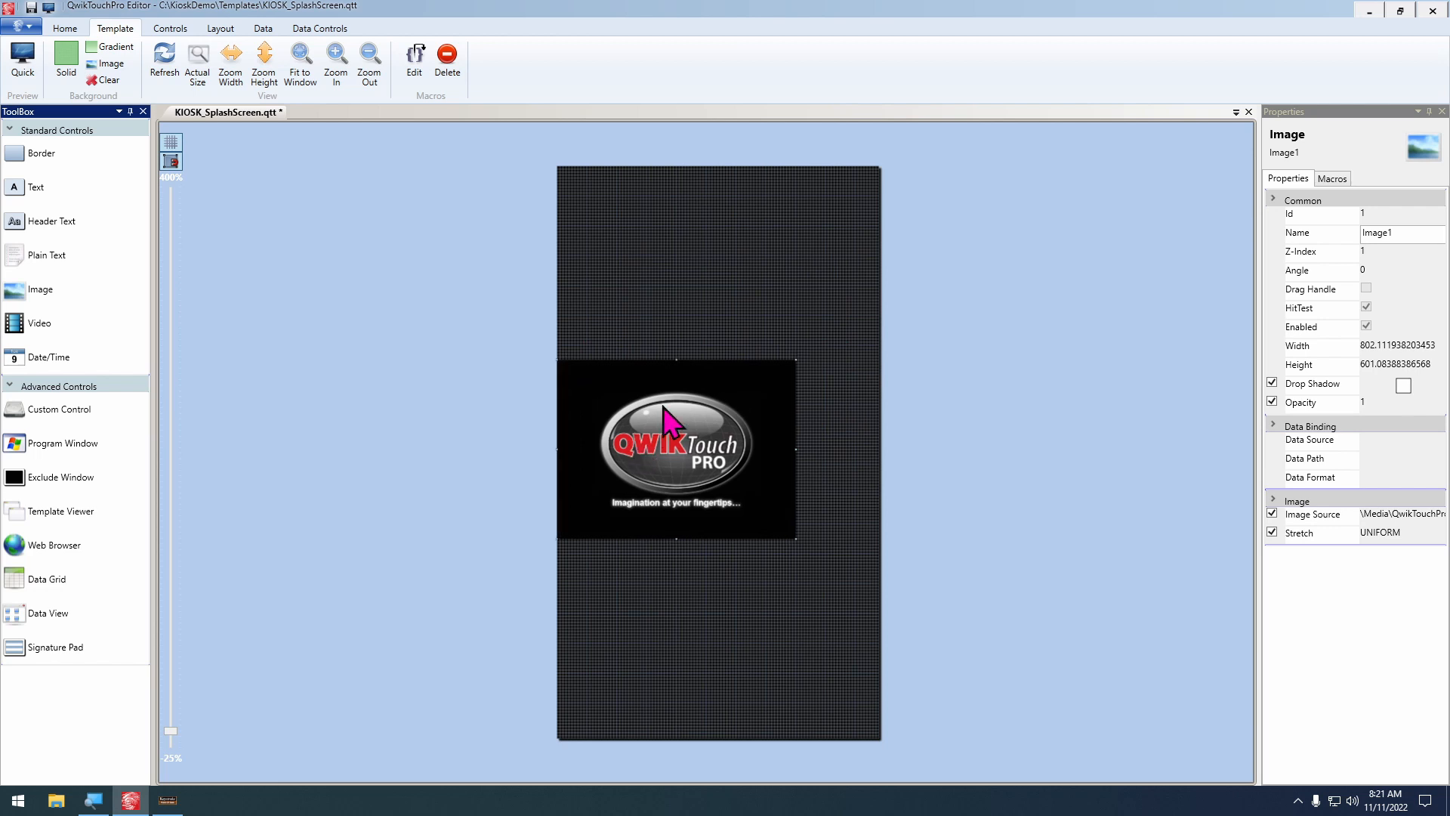
{"action": "key", "text": "shift+Right"}
{"action": "key", "text": "shift+Right"}
{"action": "key", "text": "shift+Right"}
{"action": "key", "text": "shift+Right"}
{"action": "key", "text": "shift+Right"}
{"action": "key", "text": "shift+Right"}
{"action": "key", "text": "shift+Right"}
{"action": "key", "text": "shift+Right"}
{"action": "key", "text": "shift+Right"}
{"action": "key", "text": "shift+Right"}
{"action": "key", "text": "shift+Right"}
{"action": "key", "text": "shift+Right"}
{"action": "key", "text": "shift+Right"}
{"action": "key", "text": "shift+Right"}
{"action": "key", "text": "shift+Right"}
{"action": "key", "text": "shift+Right"}
{"action": "key", "text": "shift+Right"}
{"action": "key", "text": "shift+Right"}
{"action": "key", "text": "shift+Right"}
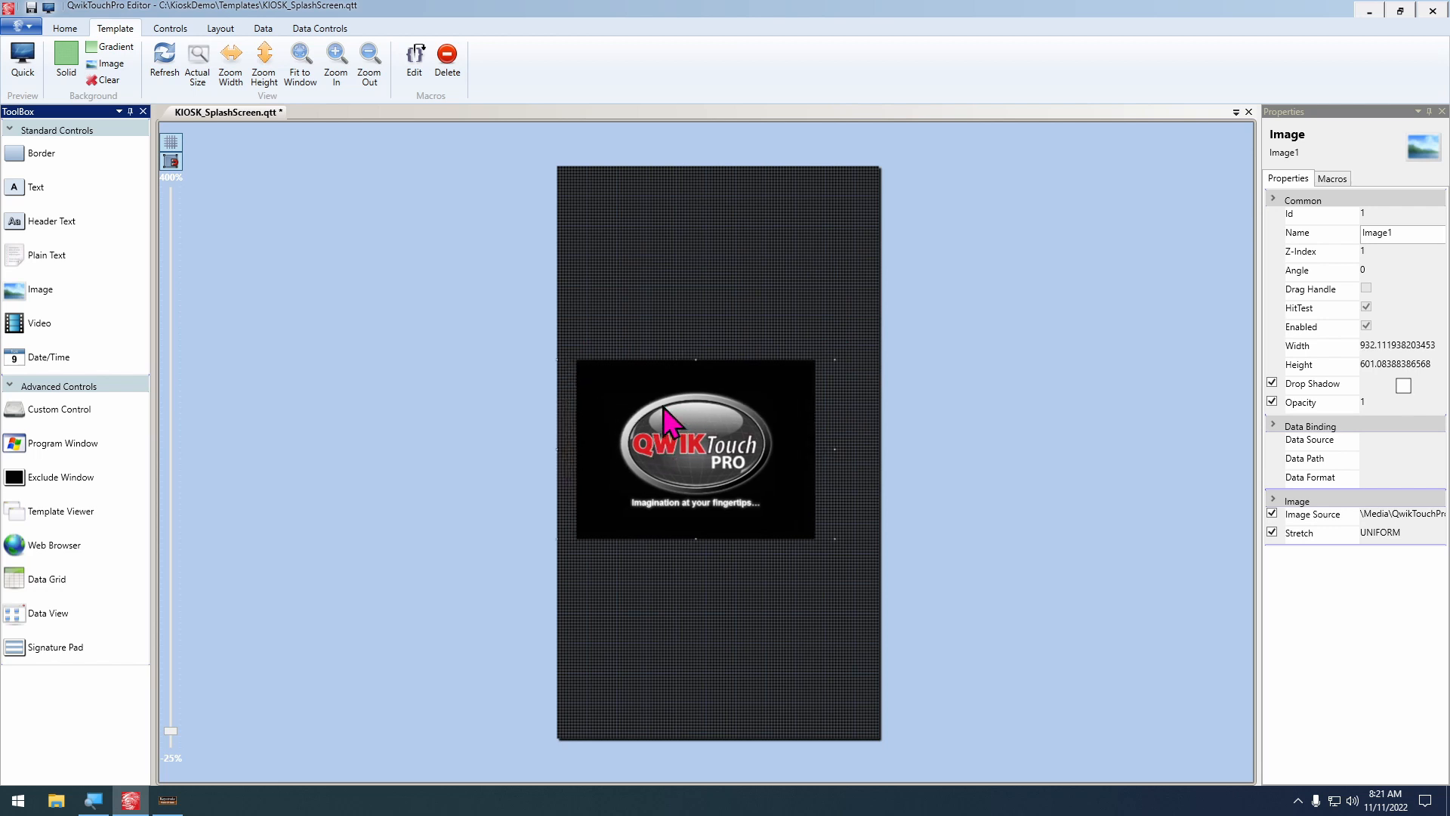
{"action": "key", "text": "shift+Right"}
{"action": "key", "text": "shift+Right"}
{"action": "key", "text": "shift+Right"}
{"action": "key", "text": "shift+Right"}
{"action": "key", "text": "shift+Right"}
{"action": "key", "text": "shift+Right"}
{"action": "key", "text": "shift+Right"}
{"action": "key", "text": "shift+Right"}
{"action": "key", "text": "shift+Right"}
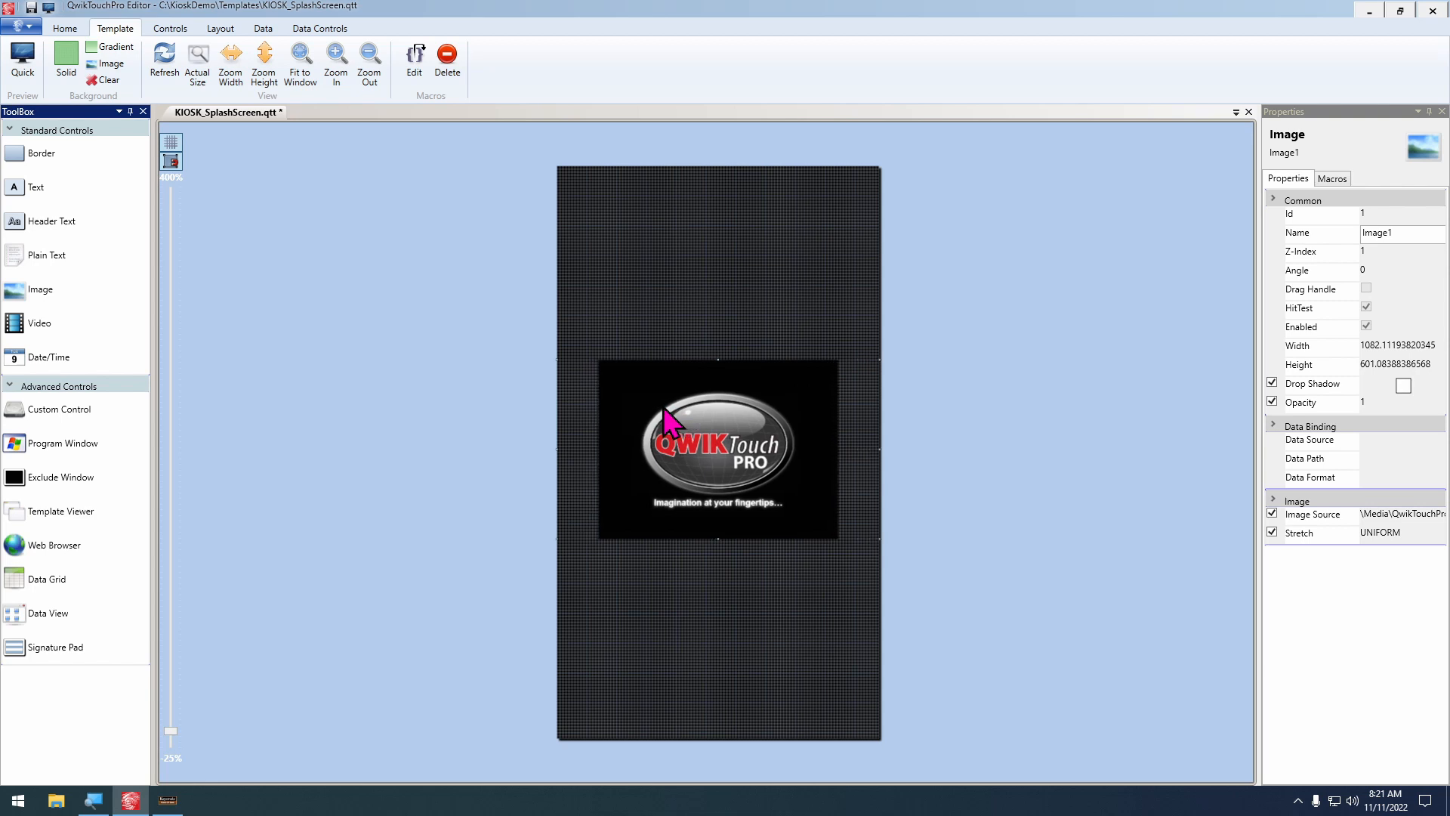
Enlarge the splash image's height to about 801 and shift it slightly upward
{"action": "key", "text": "shift+Down"}
{"action": "key", "text": "shift+Down"}
{"action": "key", "text": "shift+Down"}
{"action": "key", "text": "shift+Down"}
{"action": "key", "text": "shift+Down"}
{"action": "key", "text": "shift+Down"}
{"action": "key", "text": "shift+Down"}
{"action": "key", "text": "shift+Down"}
{"action": "key", "text": "shift+Down"}
{"action": "key", "text": "shift+Down"}
{"action": "key", "text": "shift+Down"}
{"action": "key", "text": "shift+Down"}
{"action": "key", "text": "shift+Down"}
{"action": "key", "text": "shift+Down"}
{"action": "key", "text": "shift+Down"}
{"action": "key", "text": "shift+Down"}
{"action": "key", "text": "shift+Down"}
{"action": "key", "text": "shift+Down"}
{"action": "key", "text": "shift+Down"}
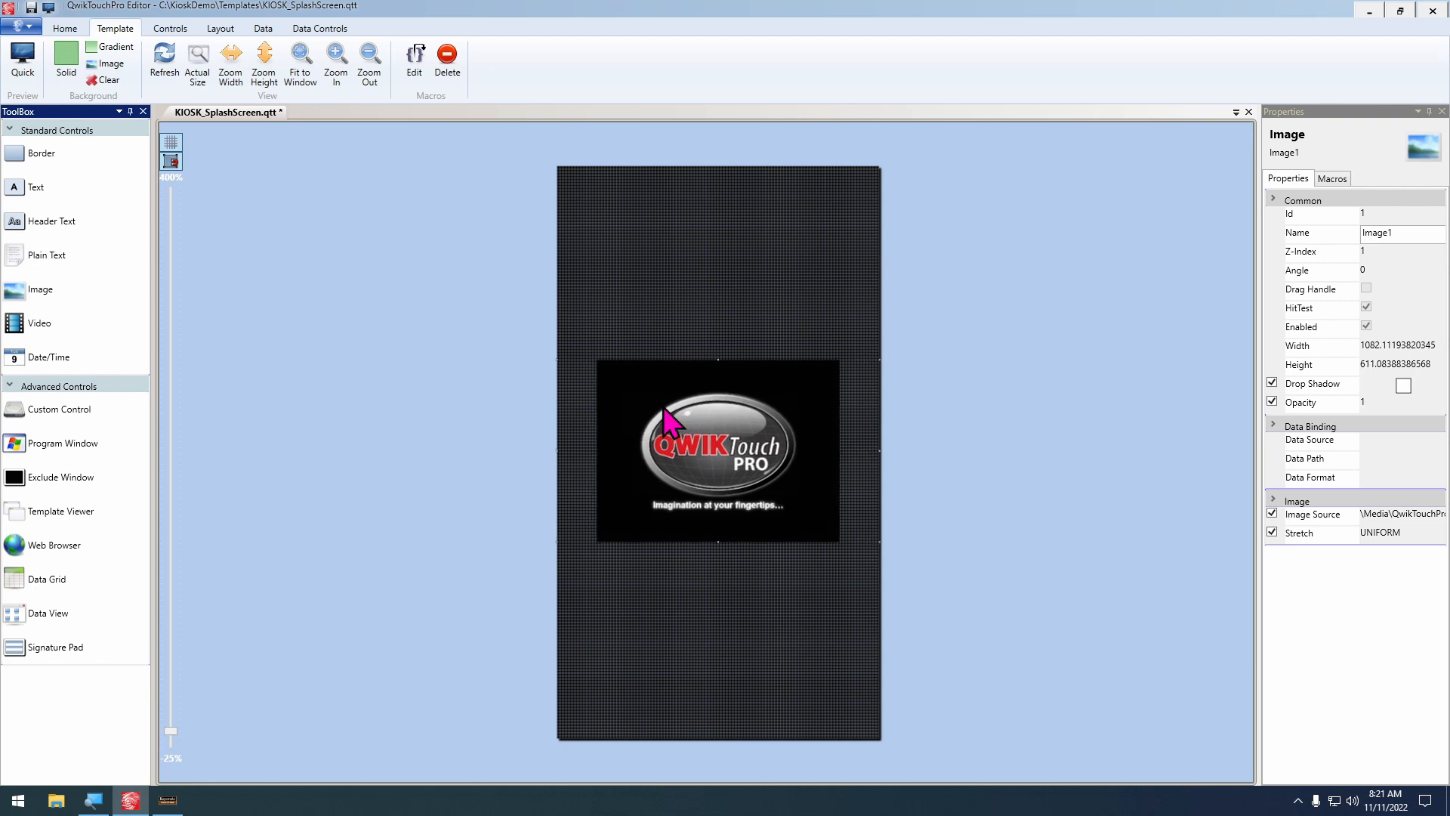
{"action": "key", "text": "shift+Down"}
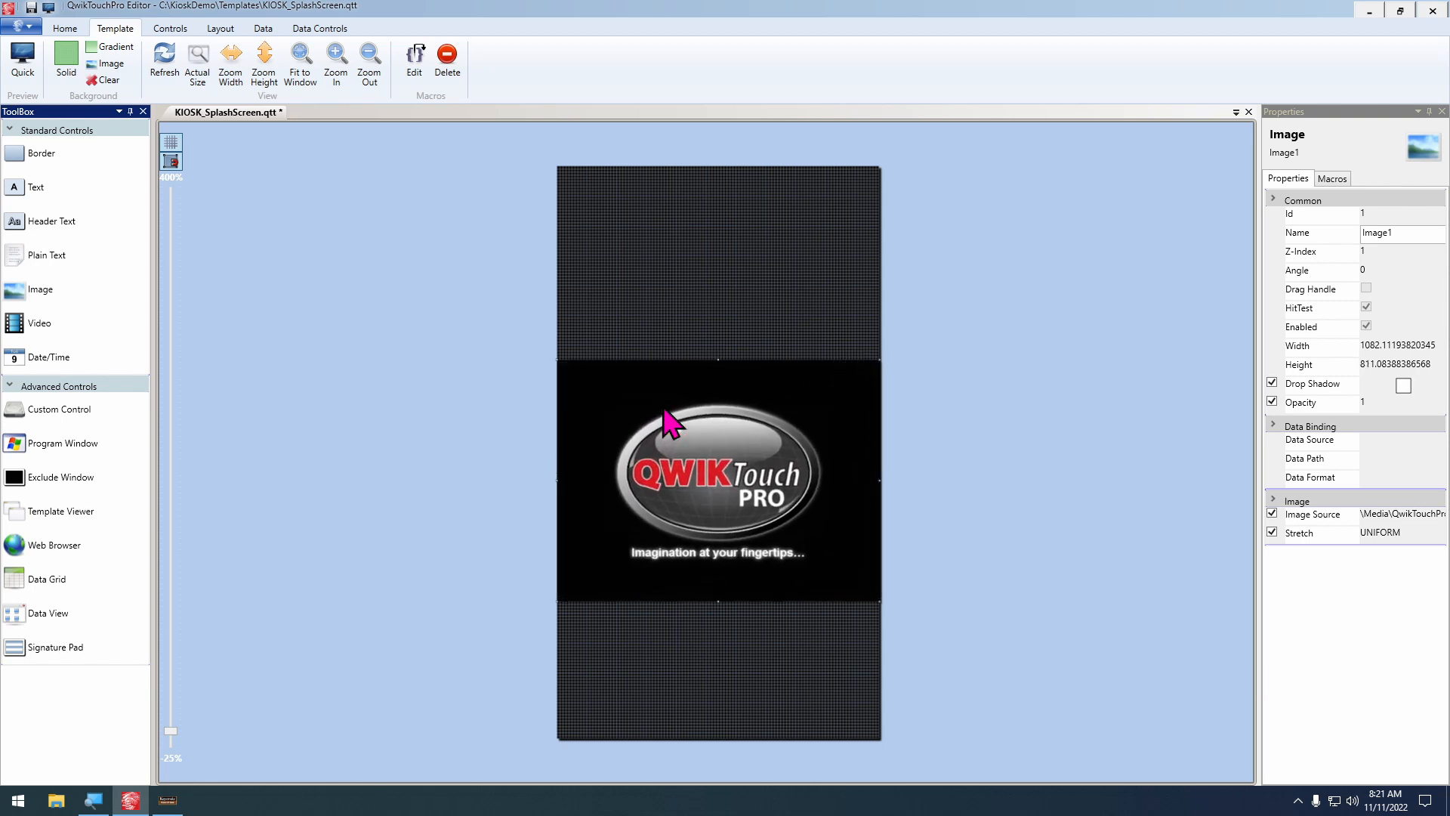
{"action": "key", "text": "Up"}
{"action": "key", "text": "Up"}
{"action": "key", "text": "Up"}
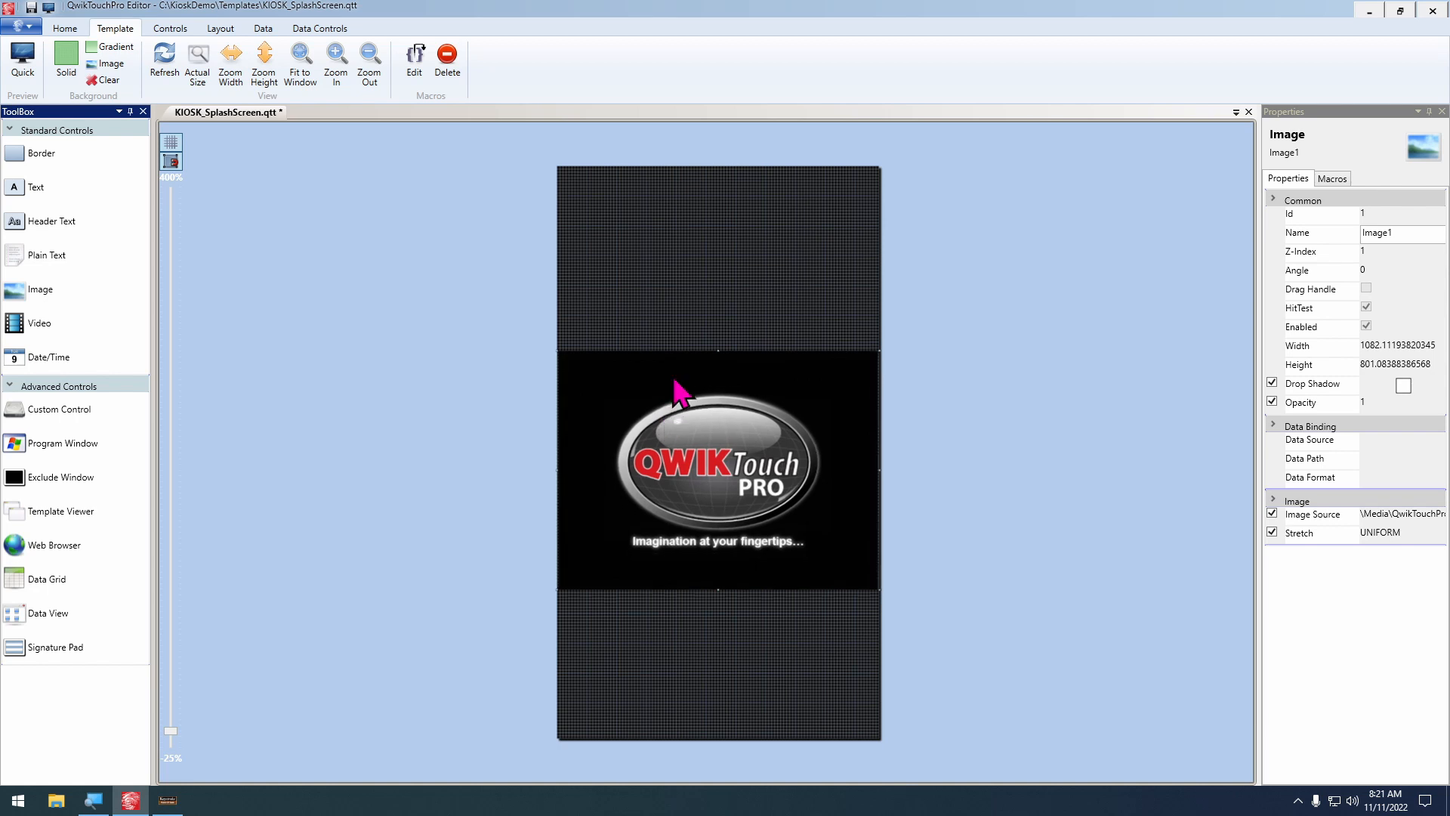
Nudge the splash image left past the template's edge and back into place
{"action": "left_click", "coordinate": [219, 28]}
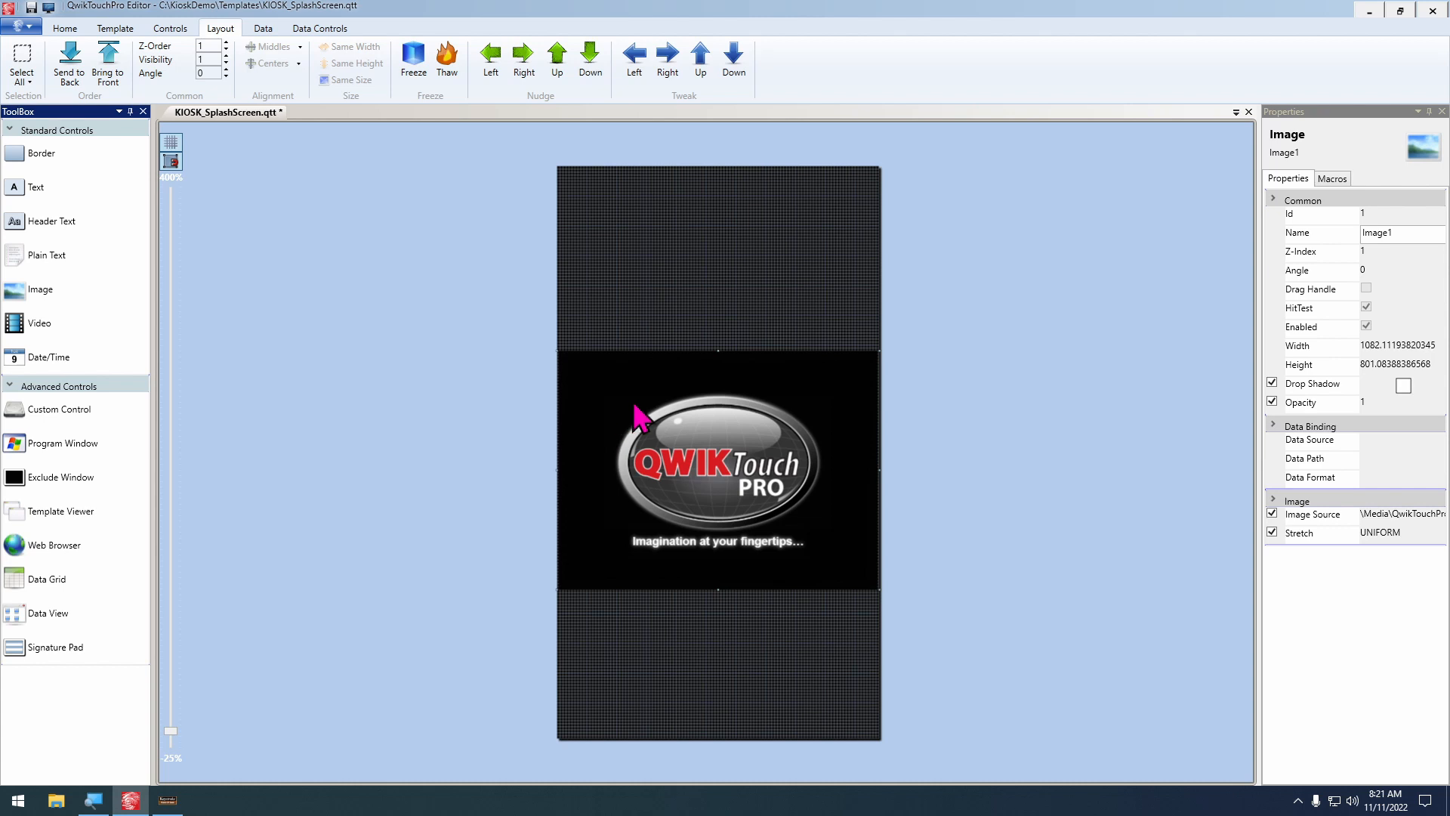
{"action": "key", "text": "ctrl+Left"}
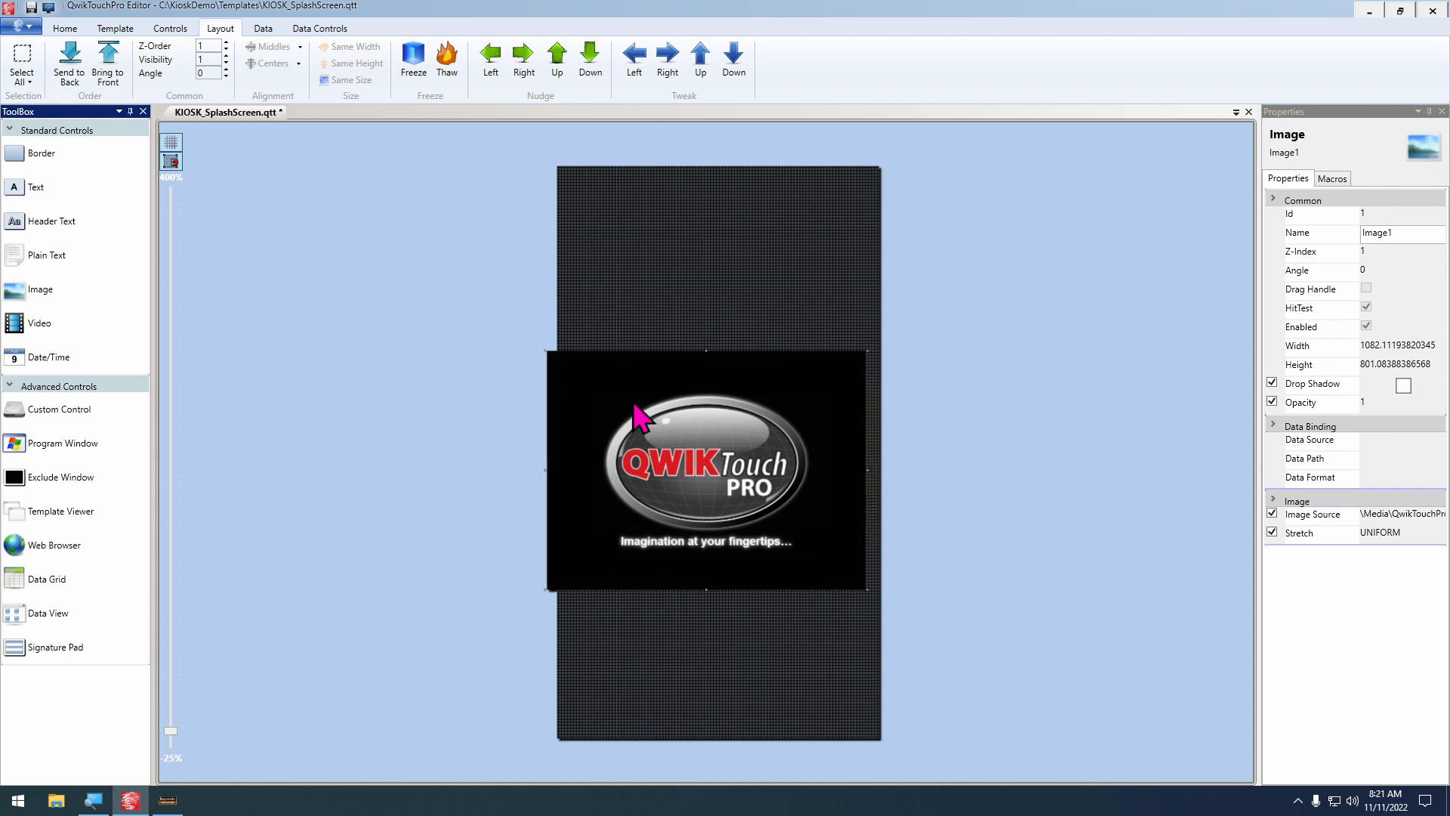
{"action": "key", "text": "ctrl+Right"}
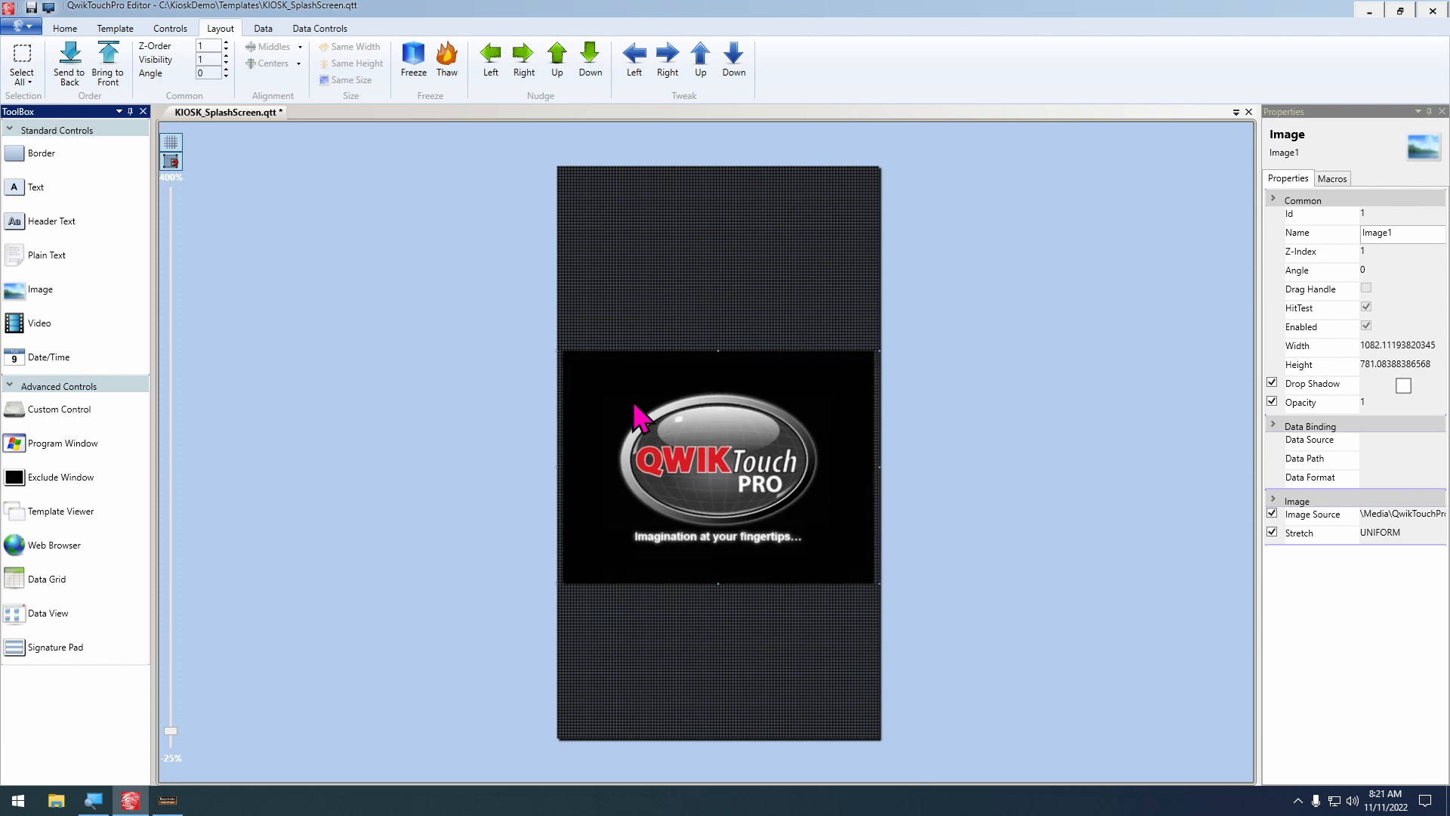
Adjust the splash image's height to about 811 and centre it vertically on the template
{"action": "key", "text": "shift+Down"}
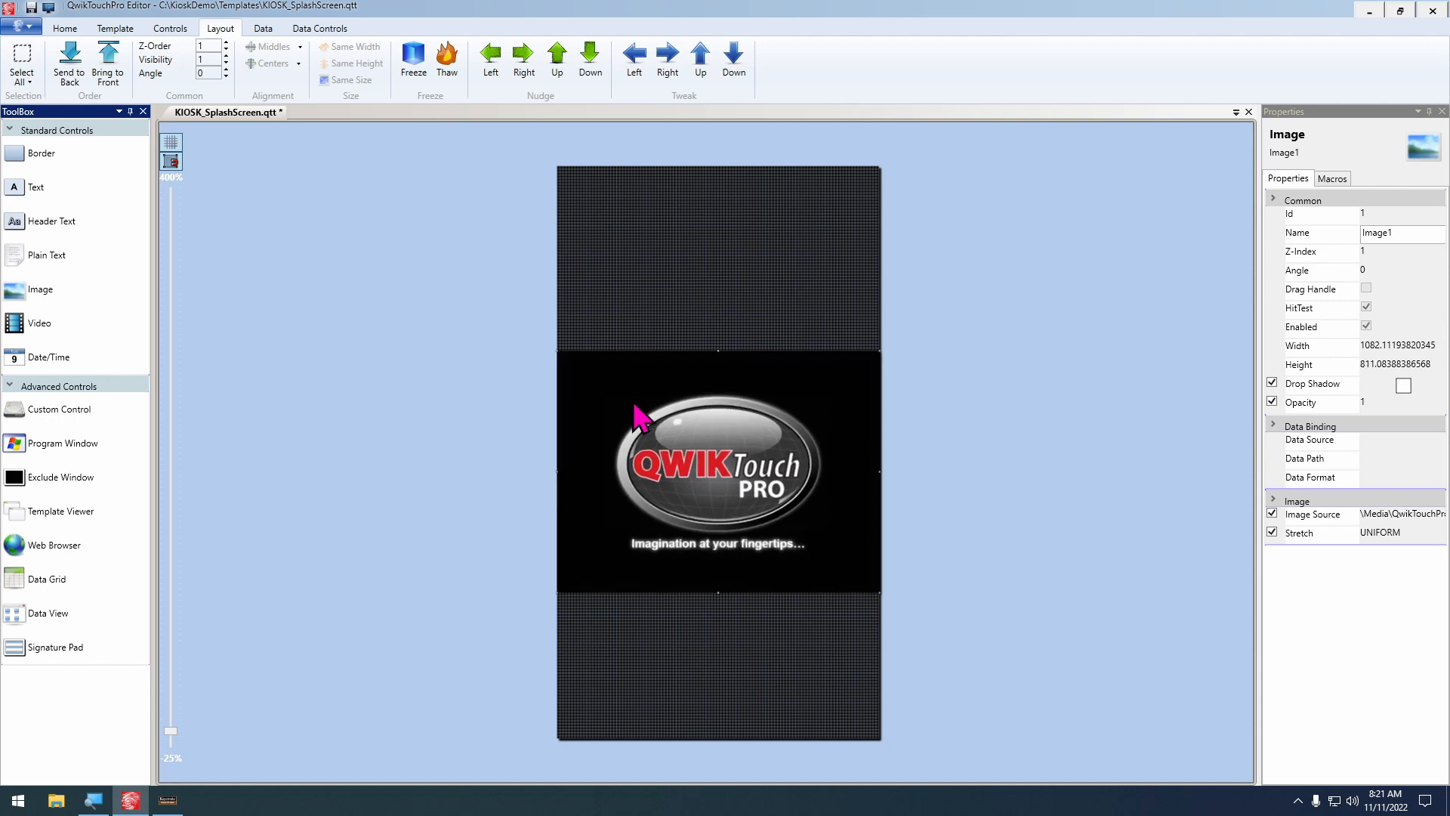
{"action": "key", "text": "ctrl+Up"}
{"action": "key", "text": "ctrl+Up"}
{"action": "key", "text": "ctrl+Up"}
{"action": "key", "text": "ctrl+Up"}
{"action": "key", "text": "ctrl+Up"}
{"action": "key", "text": "ctrl+Up"}
{"action": "key", "text": "ctrl+Up"}
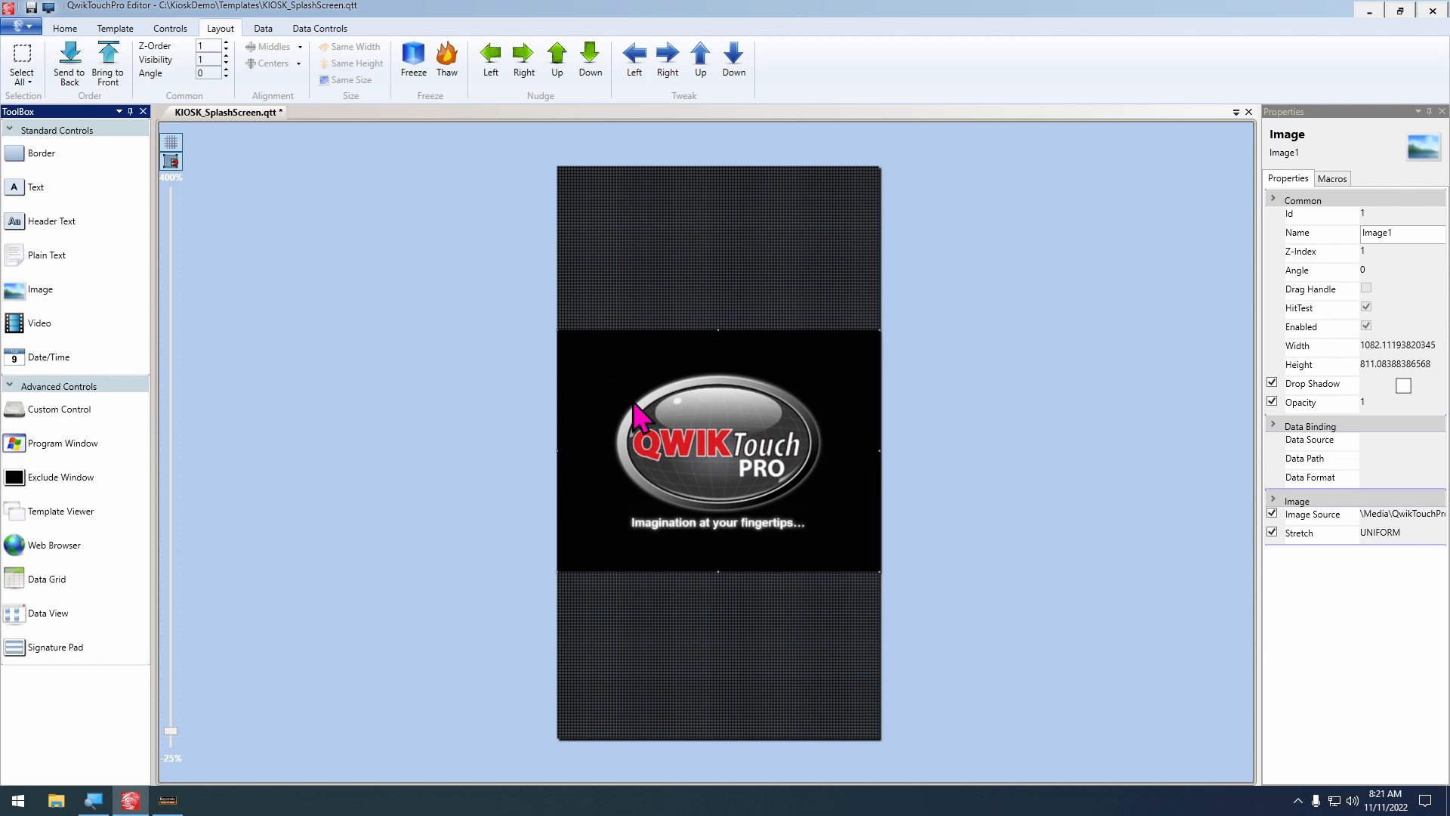
{"action": "key", "text": "ctrl+Down"}
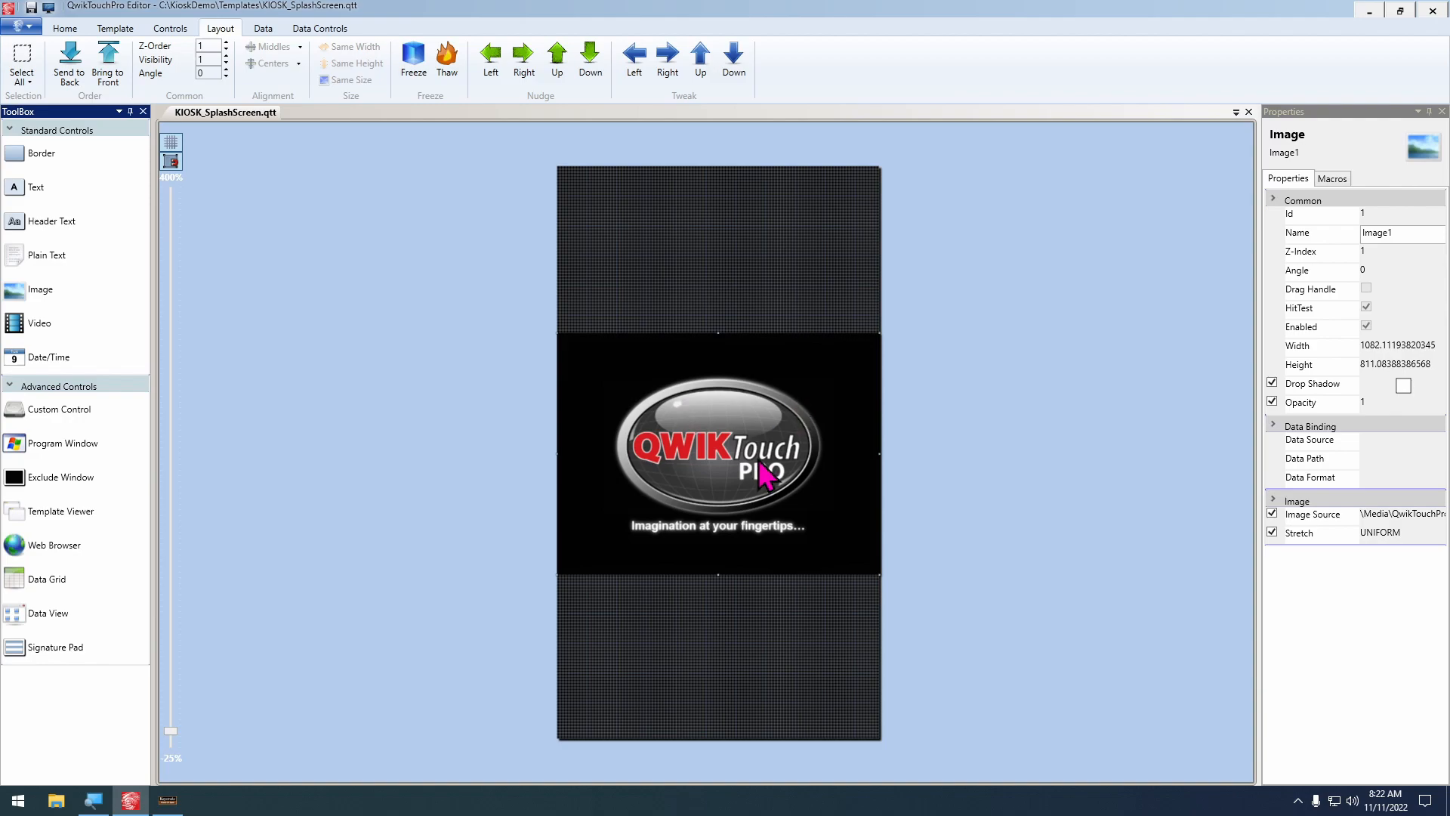
Copy the Target command line from the properties of the desktop's Tutor shortcut
{"action": "key", "text": "super+d"}
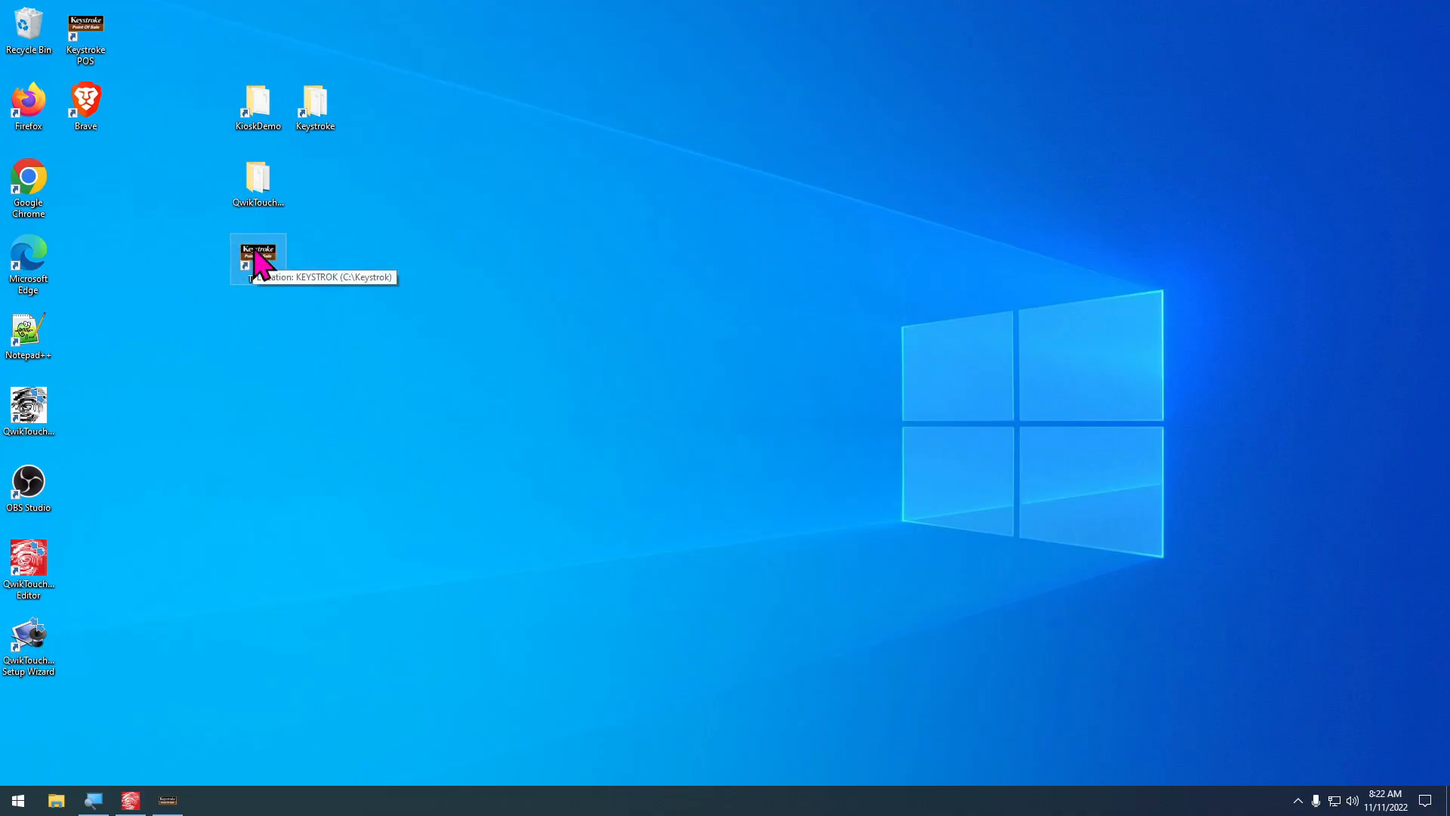
{"action": "right_click", "coordinate": [258, 261]}
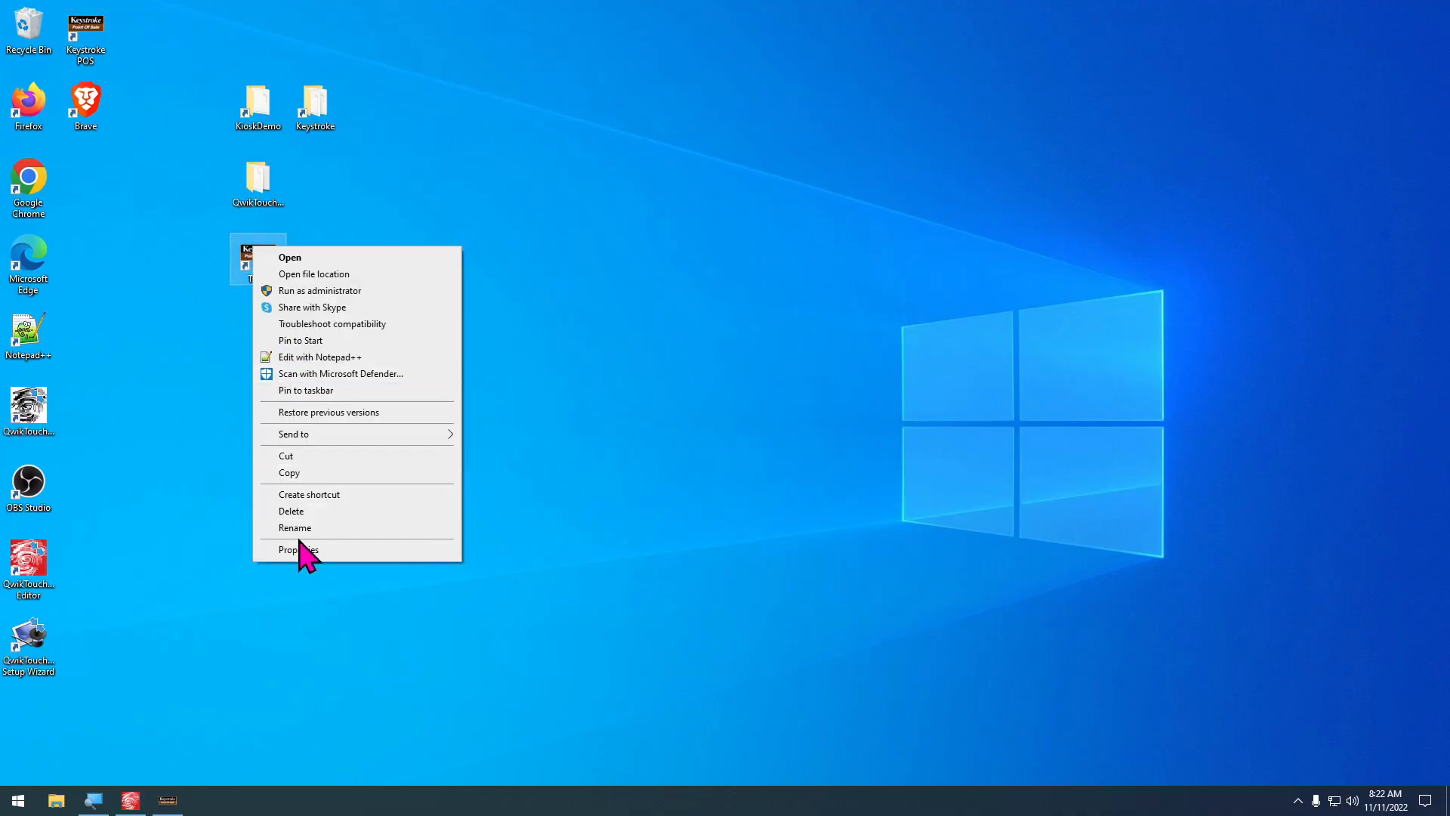
{"action": "left_click", "coordinate": [301, 556]}
{"action": "right_click", "coordinate": [421, 398]}
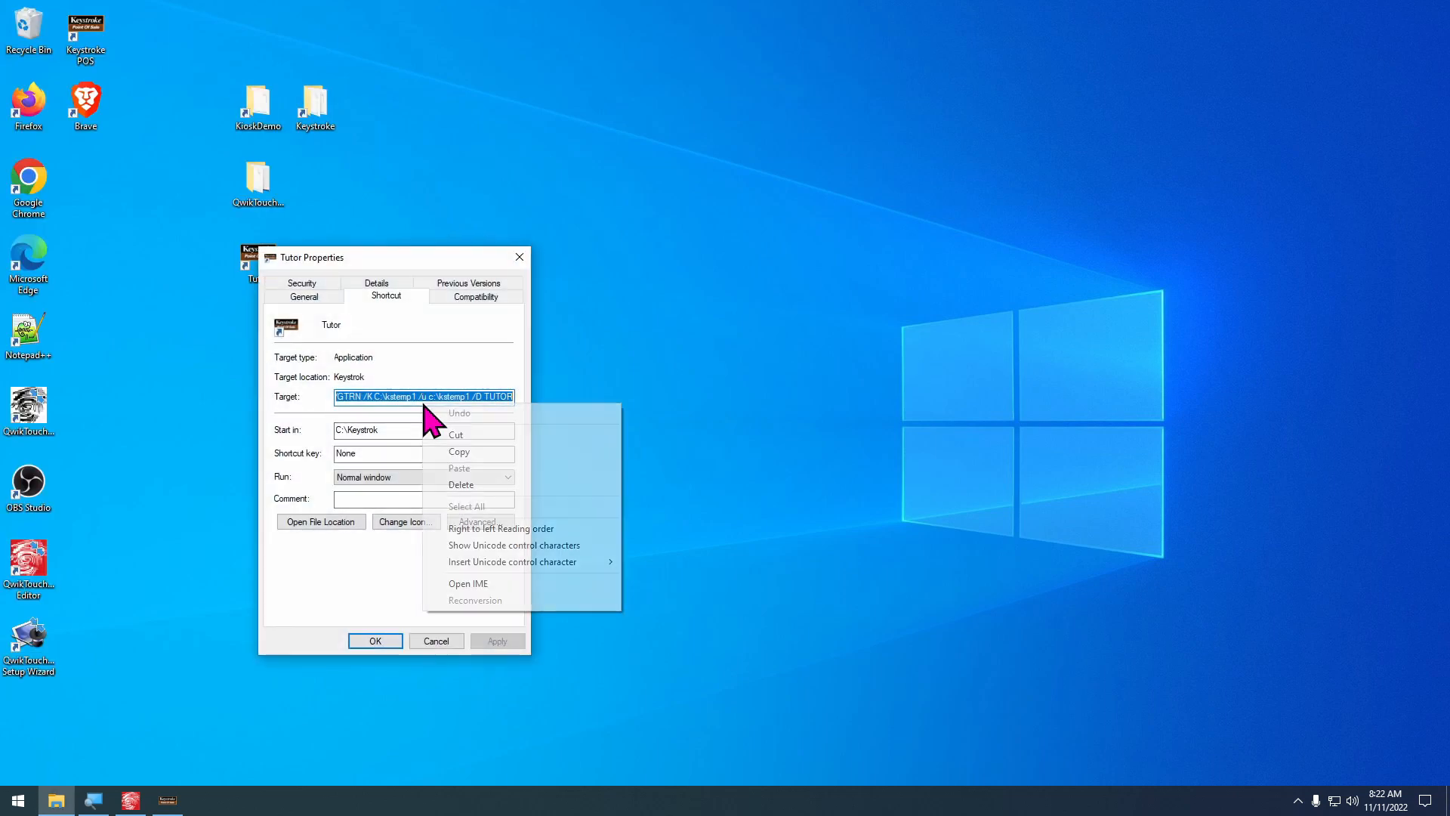
{"action": "left_click", "coordinate": [478, 452]}
Open Notepad and paste the copied shortcut command line into the blank document
{"action": "key", "text": "super+r"}
{"action": "type", "text": "notepad"}
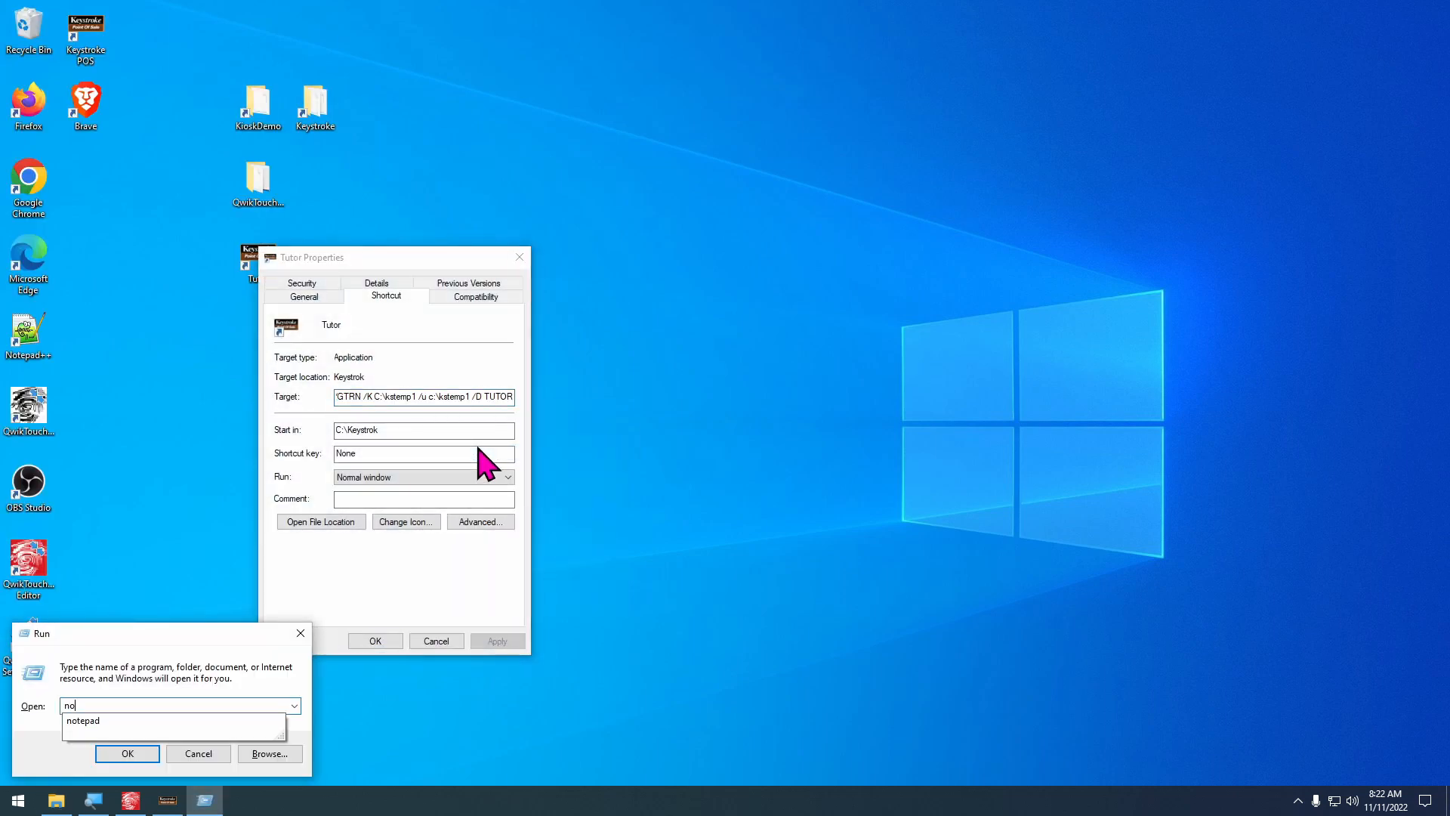
{"action": "key", "text": "Return"}
{"action": "key", "text": "ctrl+v"}
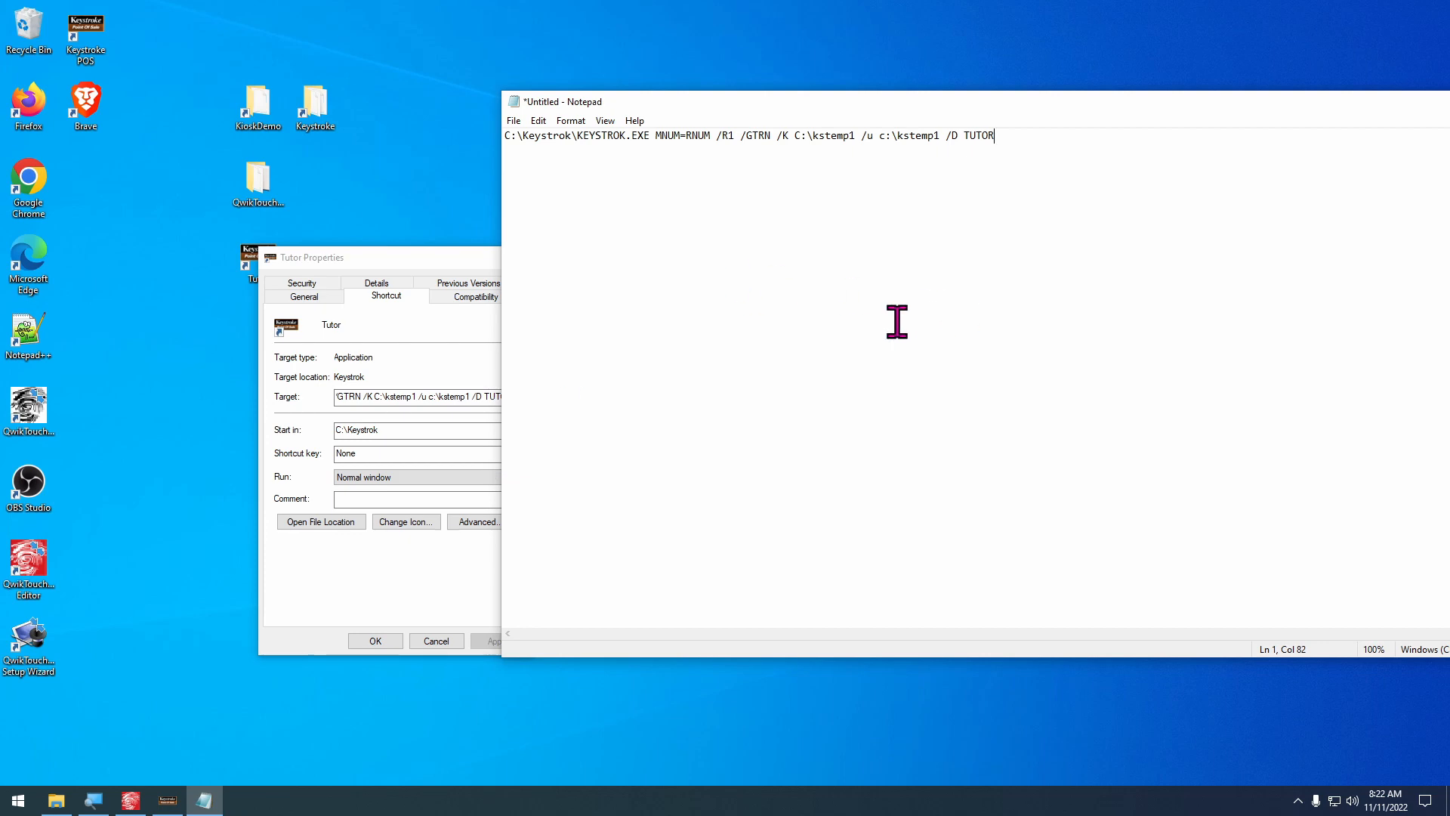
Split the pasted command line after KEYSTROK.EXE so the switches sit on their own line, and close the Tutor shortcut's properties
{"action": "scroll", "coordinate": [895, 321], "scroll_direction": "up", "scroll_amount": 13, "text": "ctrl"}
{"action": "scroll", "coordinate": [755, 249], "scroll_direction": "up", "scroll_amount": 6, "text": "ctrl"}
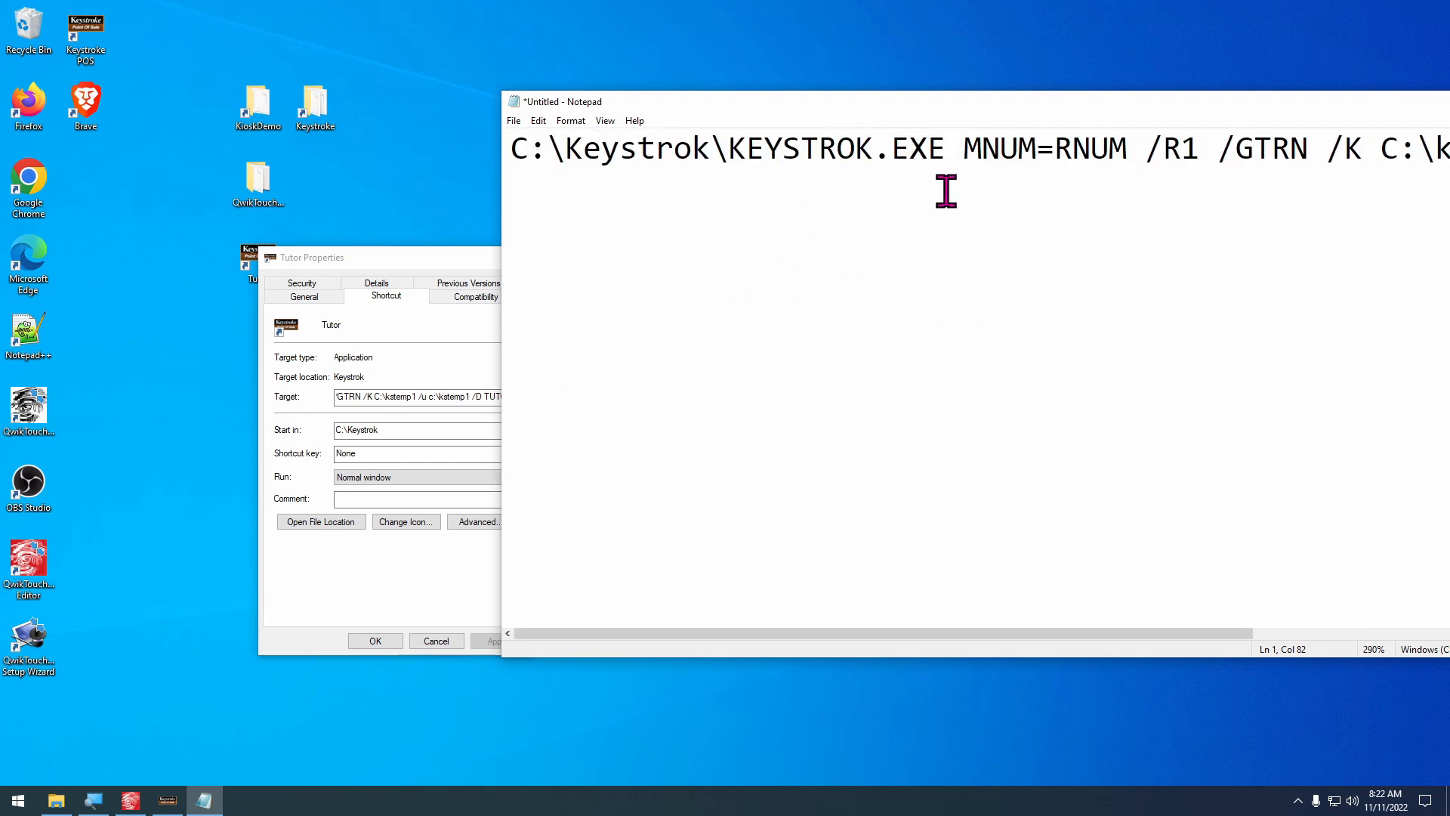
{"action": "left_click", "coordinate": [996, 148]}
{"action": "key", "text": "Return"}
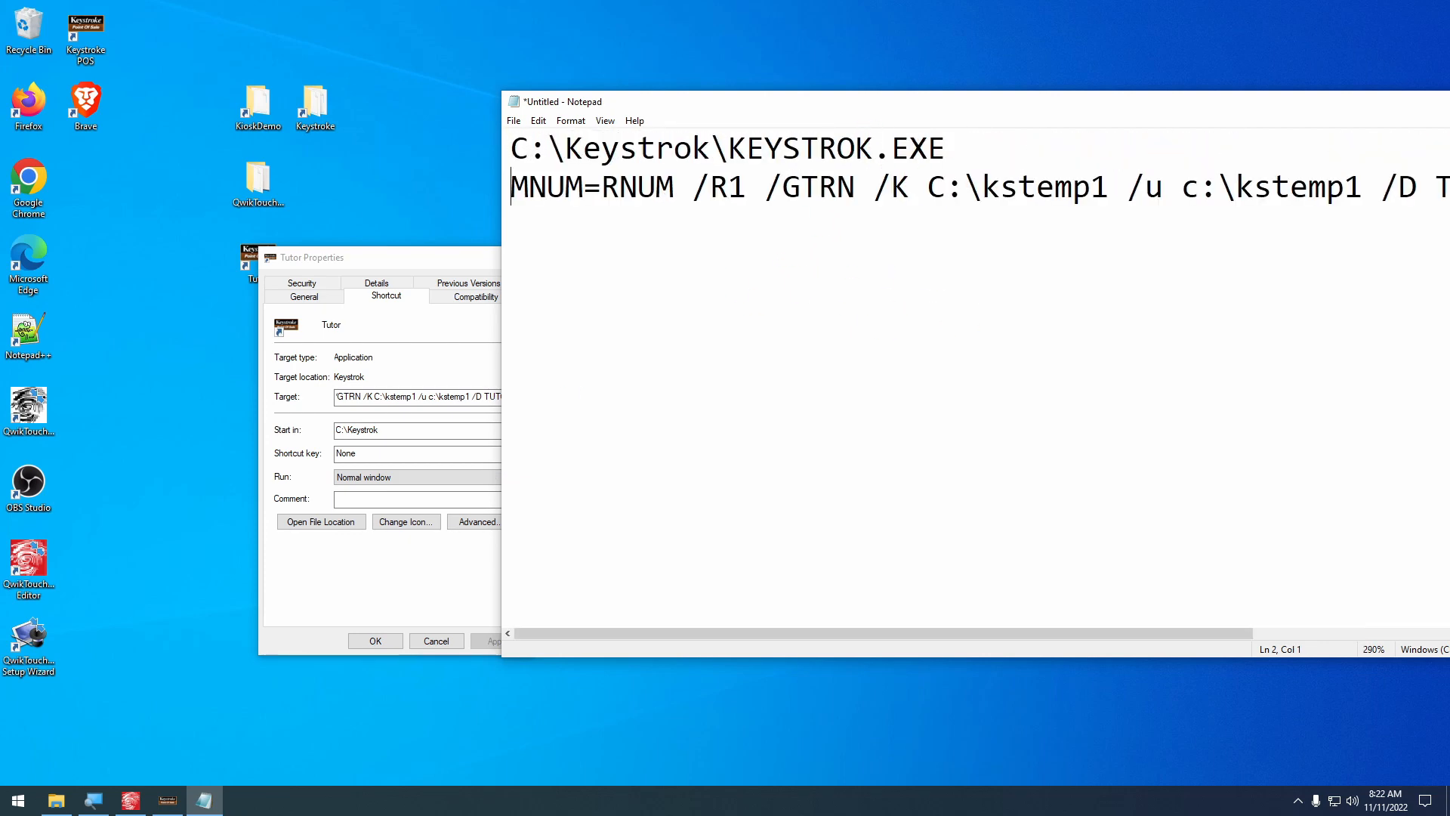
{"action": "scroll", "coordinate": [998, 239], "scroll_direction": "down", "scroll_amount": 4, "text": "ctrl"}
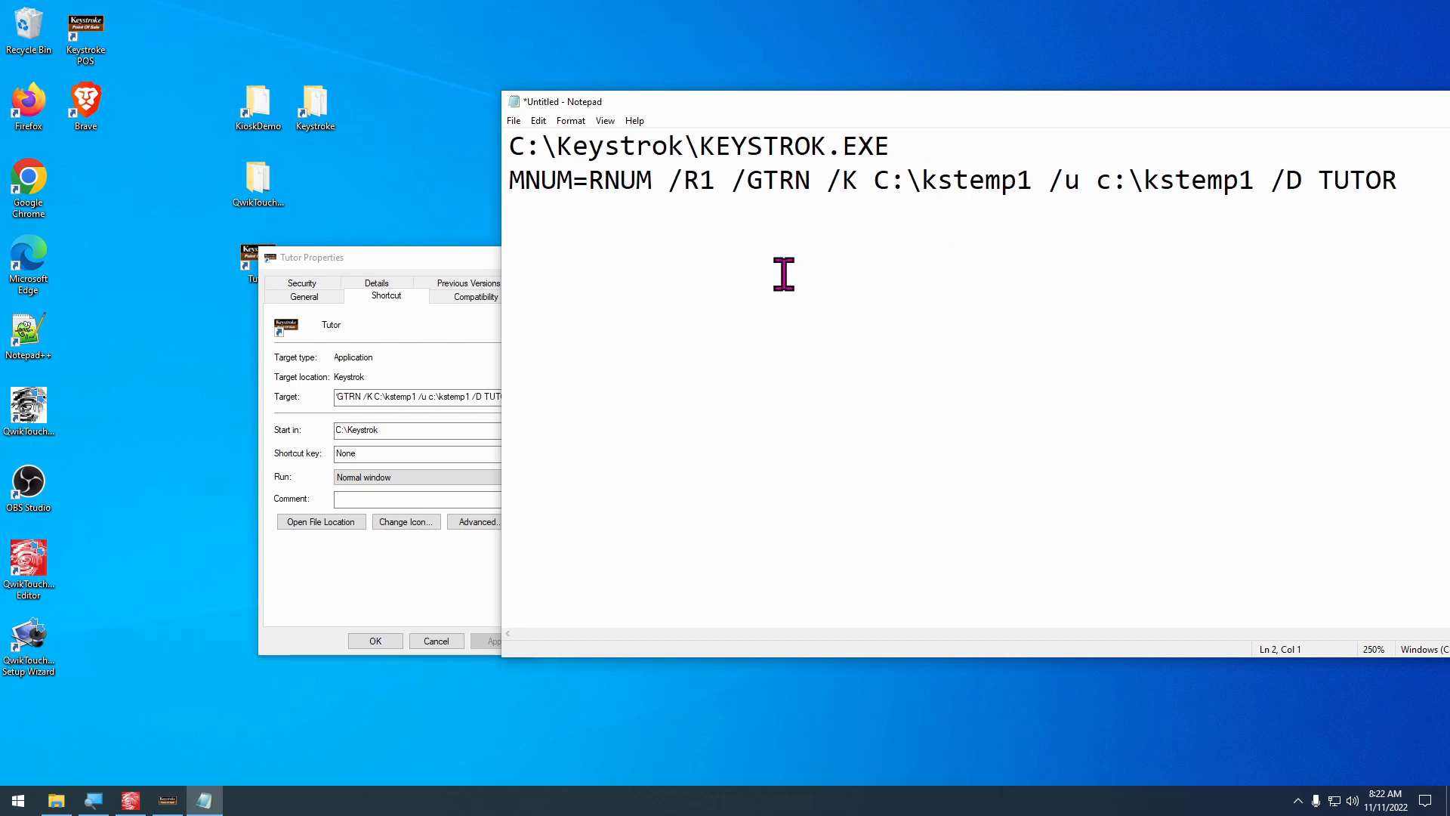
{"action": "left_click", "coordinate": [895, 149]}
{"action": "left_click", "coordinate": [417, 641]}
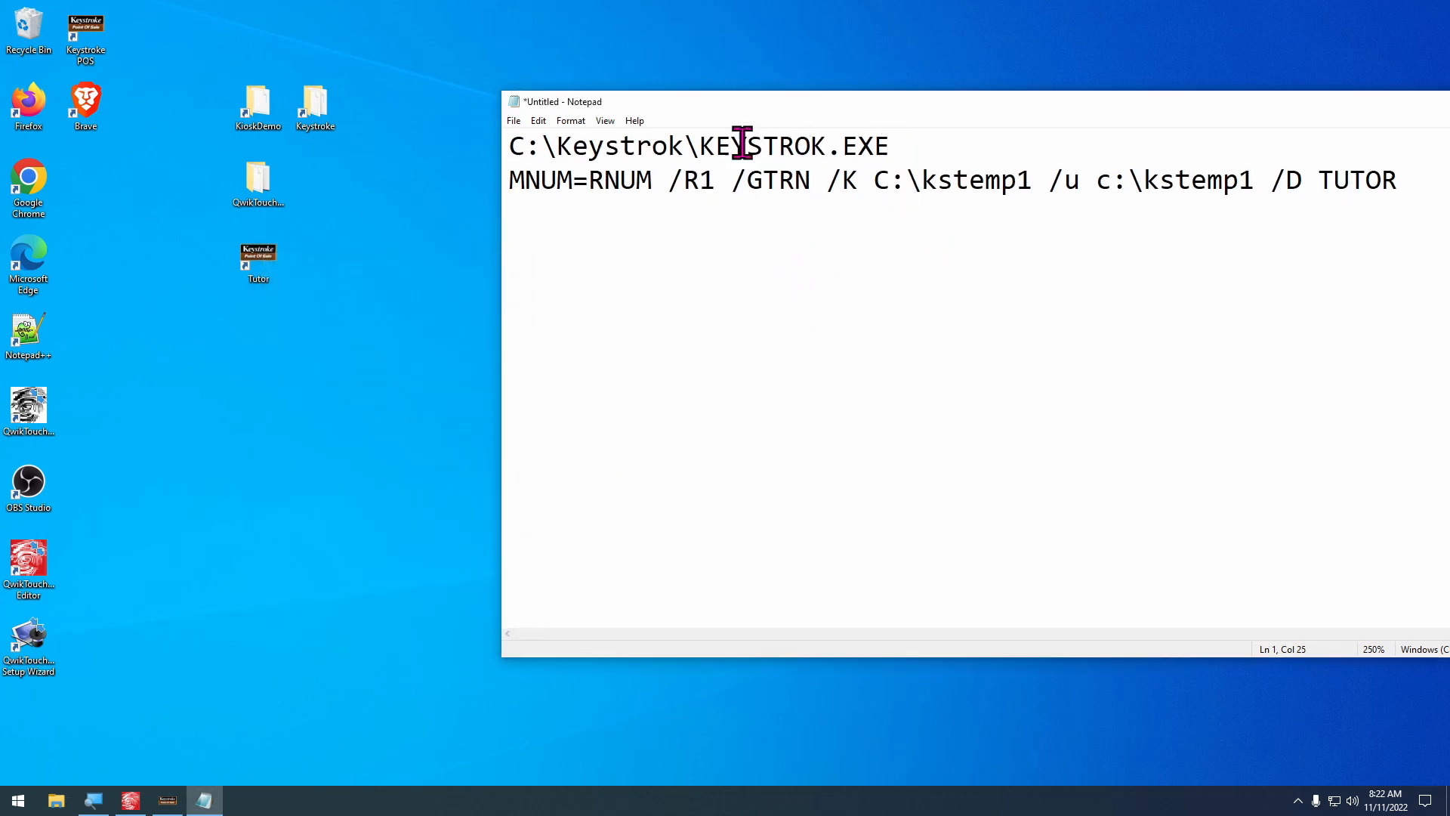
Examine the R1, /GTRN and TUTOR parts of the switches line by highlighting each in turn
{"action": "left_click", "coordinate": [700, 184]}
{"action": "key", "text": "shift+Right"}
{"action": "key", "text": "shift+Right"}
{"action": "key", "text": "shift+Right"}
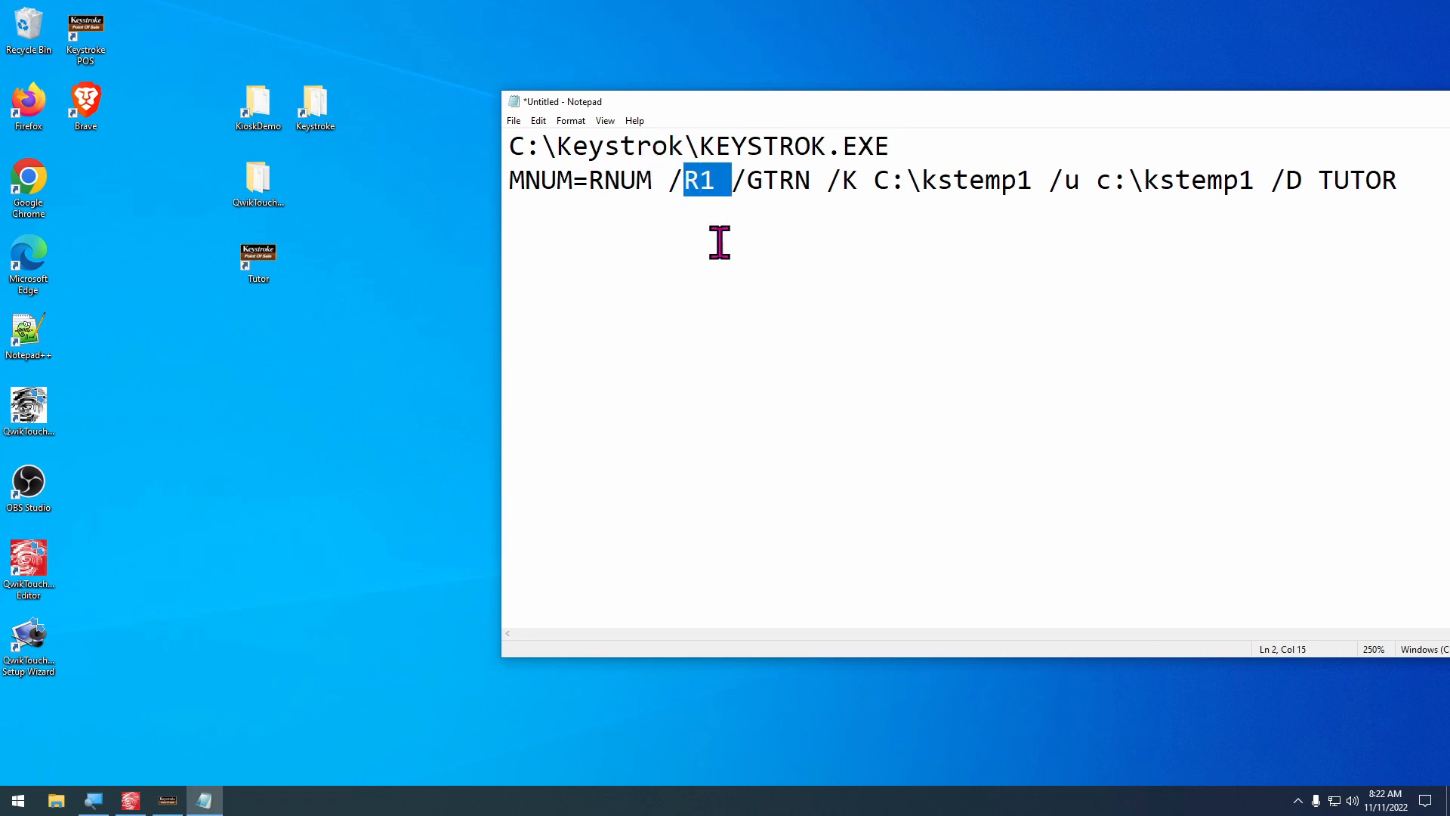
{"action": "double_click", "coordinate": [764, 184]}
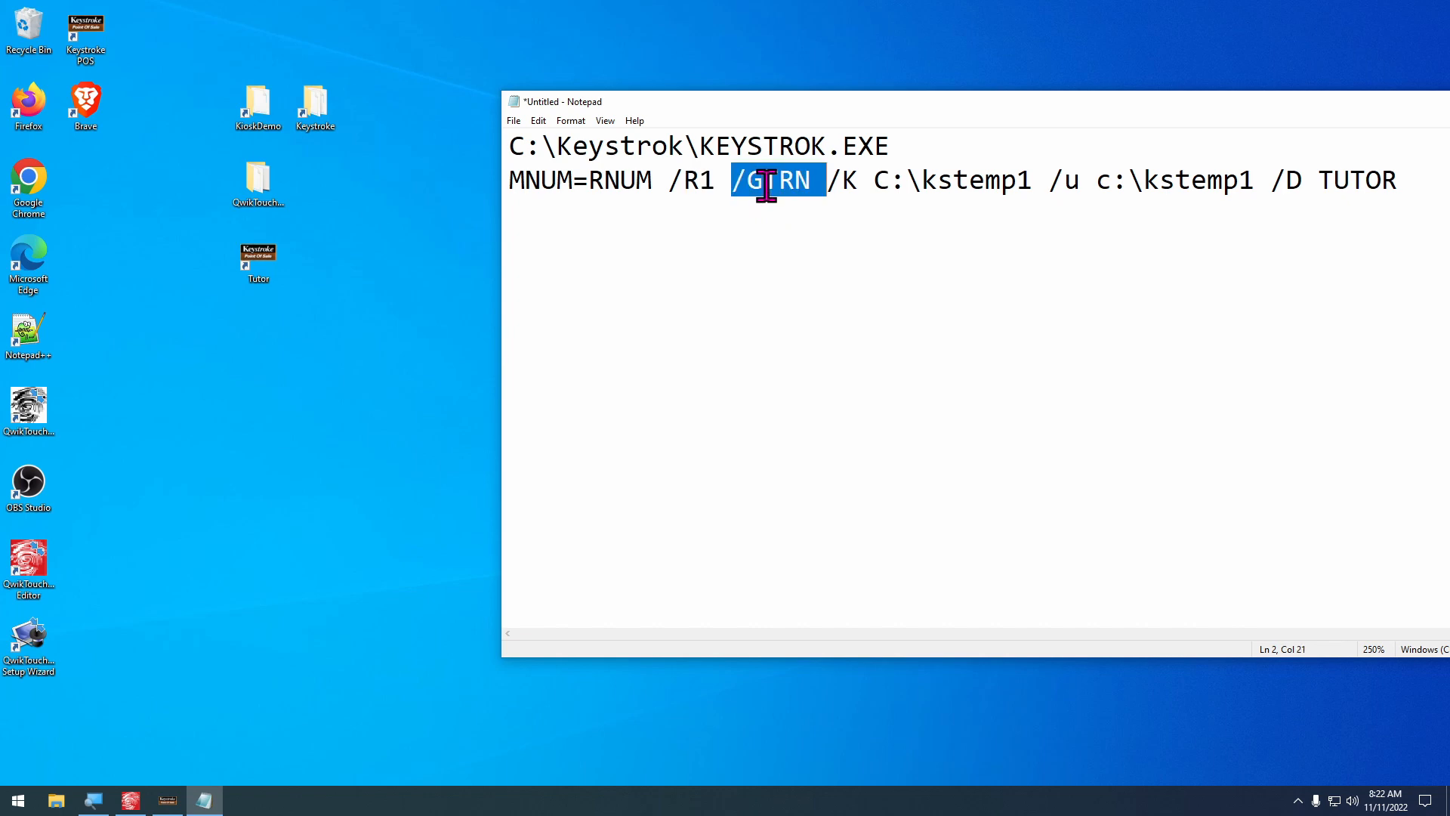
{"action": "left_click", "coordinate": [764, 184]}
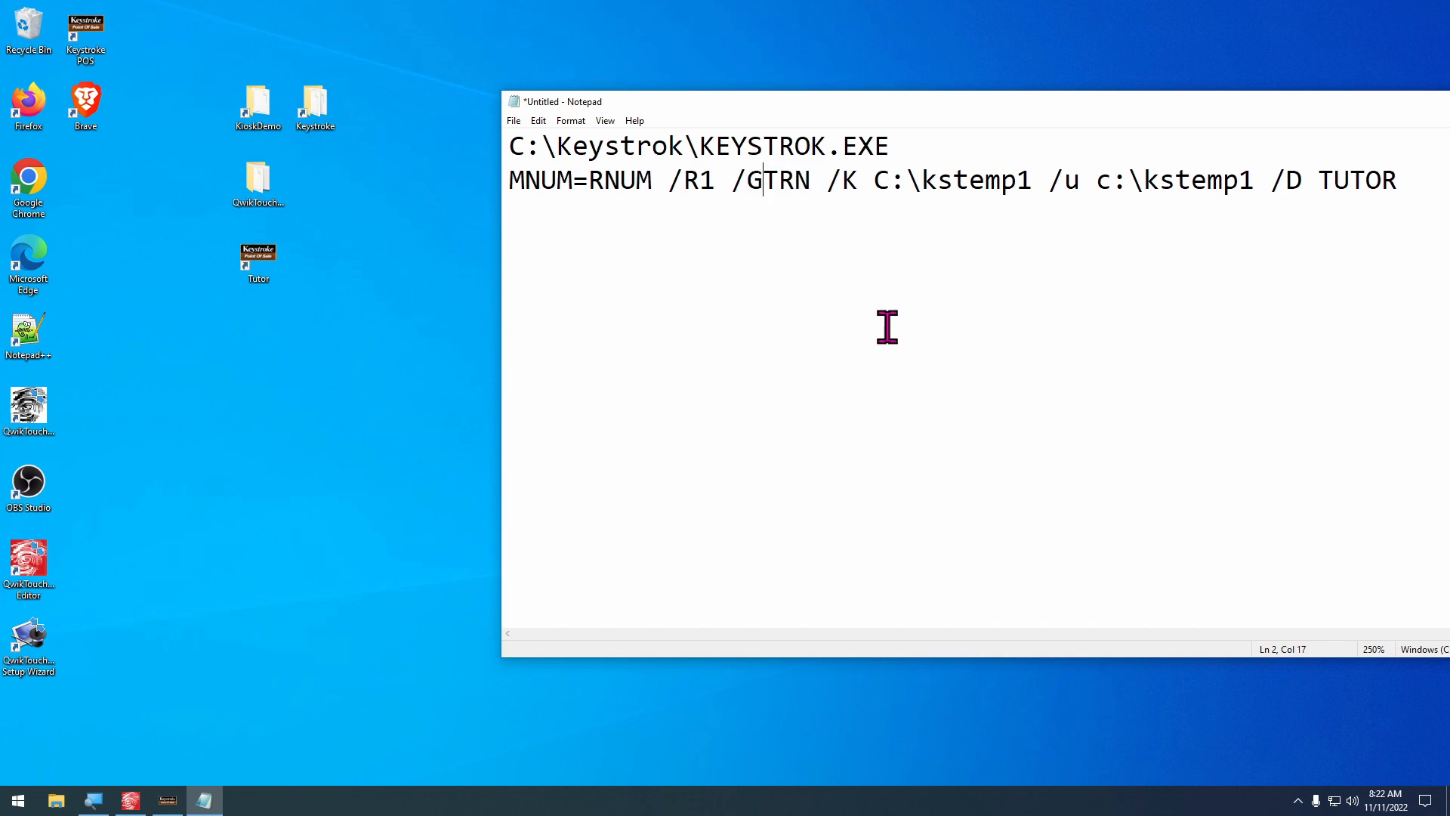
{"action": "double_click", "coordinate": [1356, 176]}
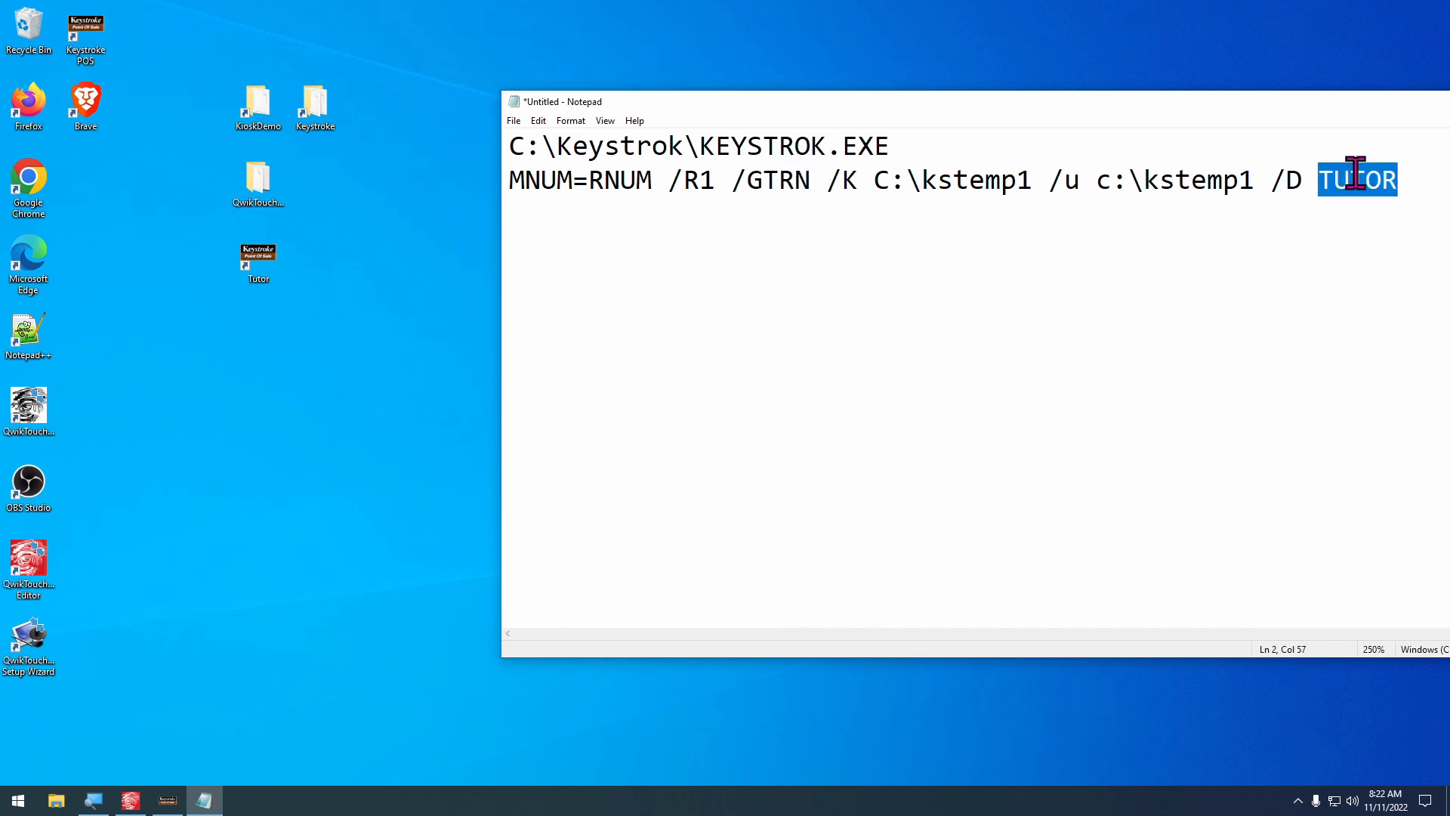
Copy the whole switches line starting with MNUM=RNUM and close Notepad without saving the document
{"action": "key", "text": "Home"}
{"action": "key", "text": "shift+End"}
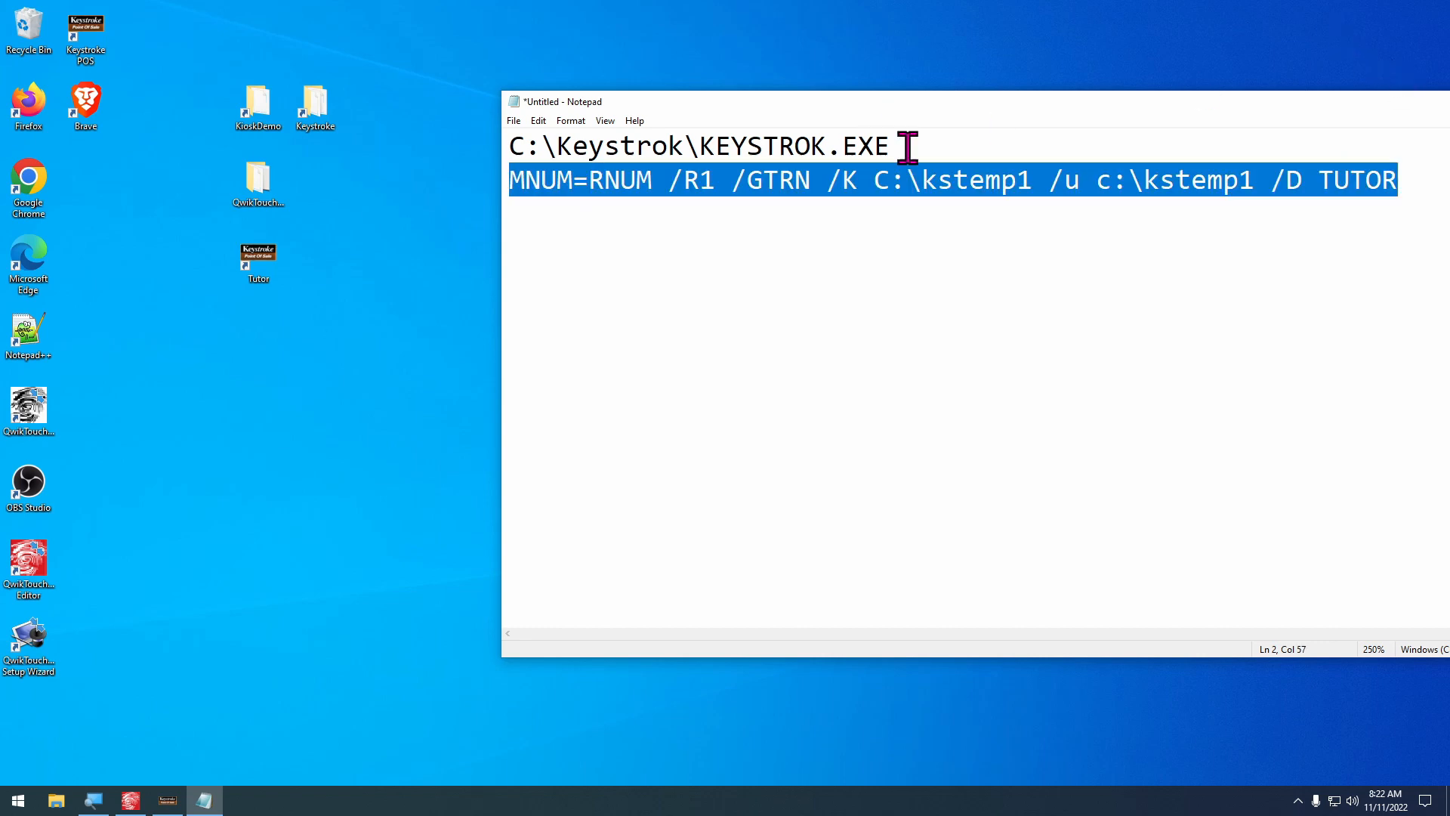
{"action": "right_click", "coordinate": [892, 196]}
{"action": "left_click", "coordinate": [944, 243]}
{"action": "key", "text": "alt+F4"}
{"action": "left_click", "coordinate": [749, 400]}
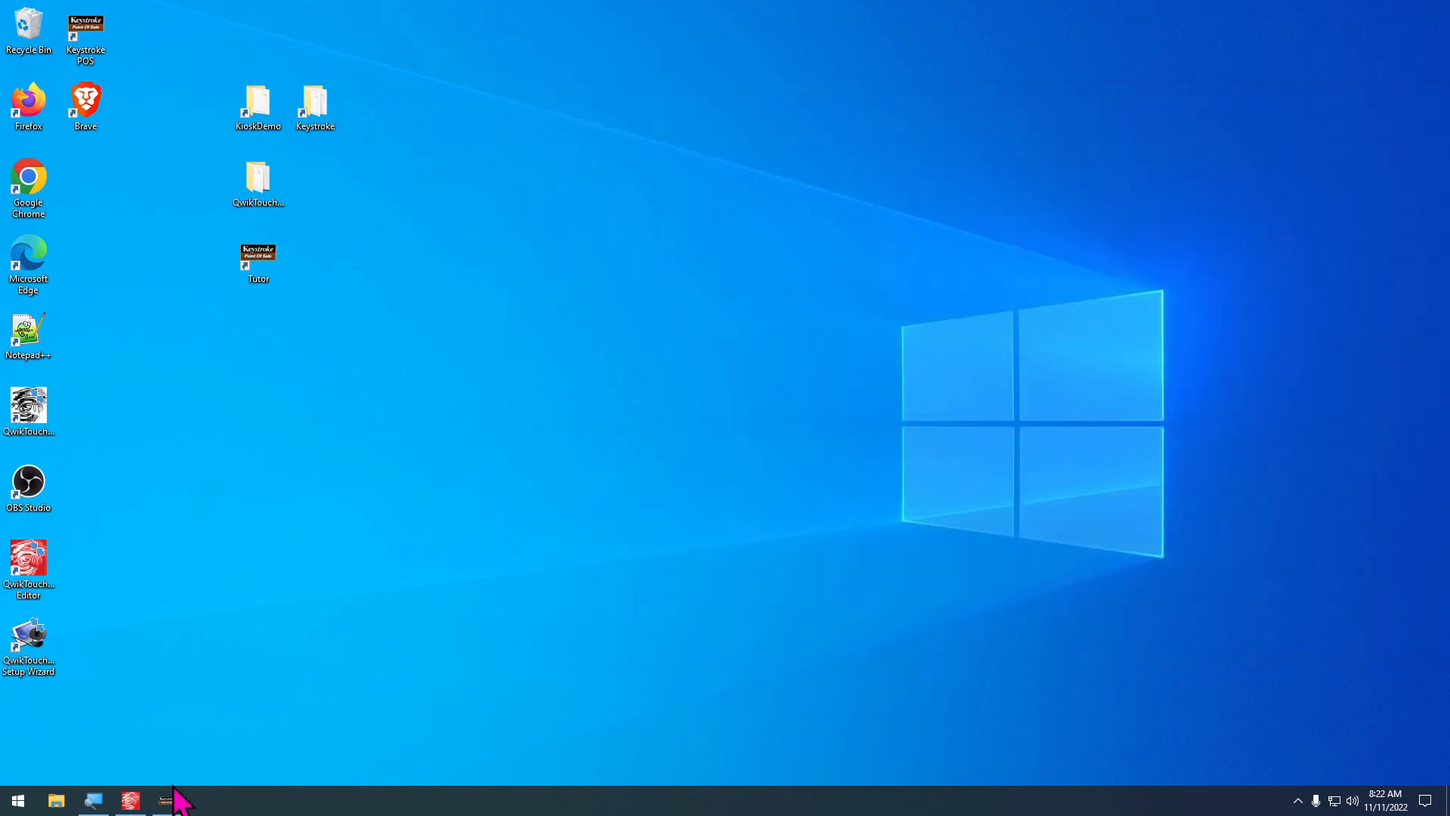
Switch to QwikTouchPro Editor and start a new program definition with c:\Keystrok\KEYSTROK.EXE as its executable
{"action": "left_click", "coordinate": [121, 810]}
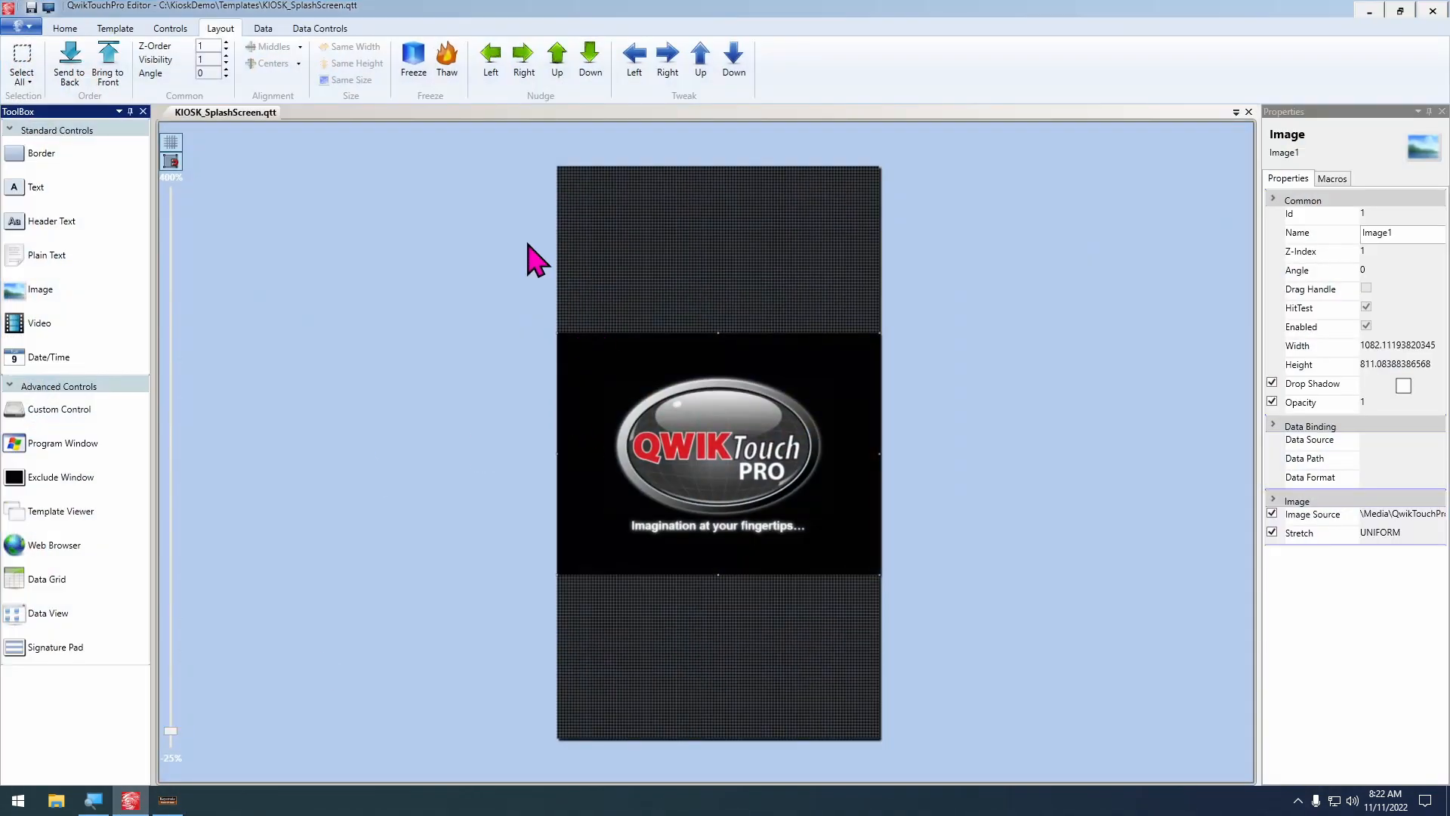
{"action": "left_click", "coordinate": [263, 28]}
{"action": "left_click", "coordinate": [140, 62]}
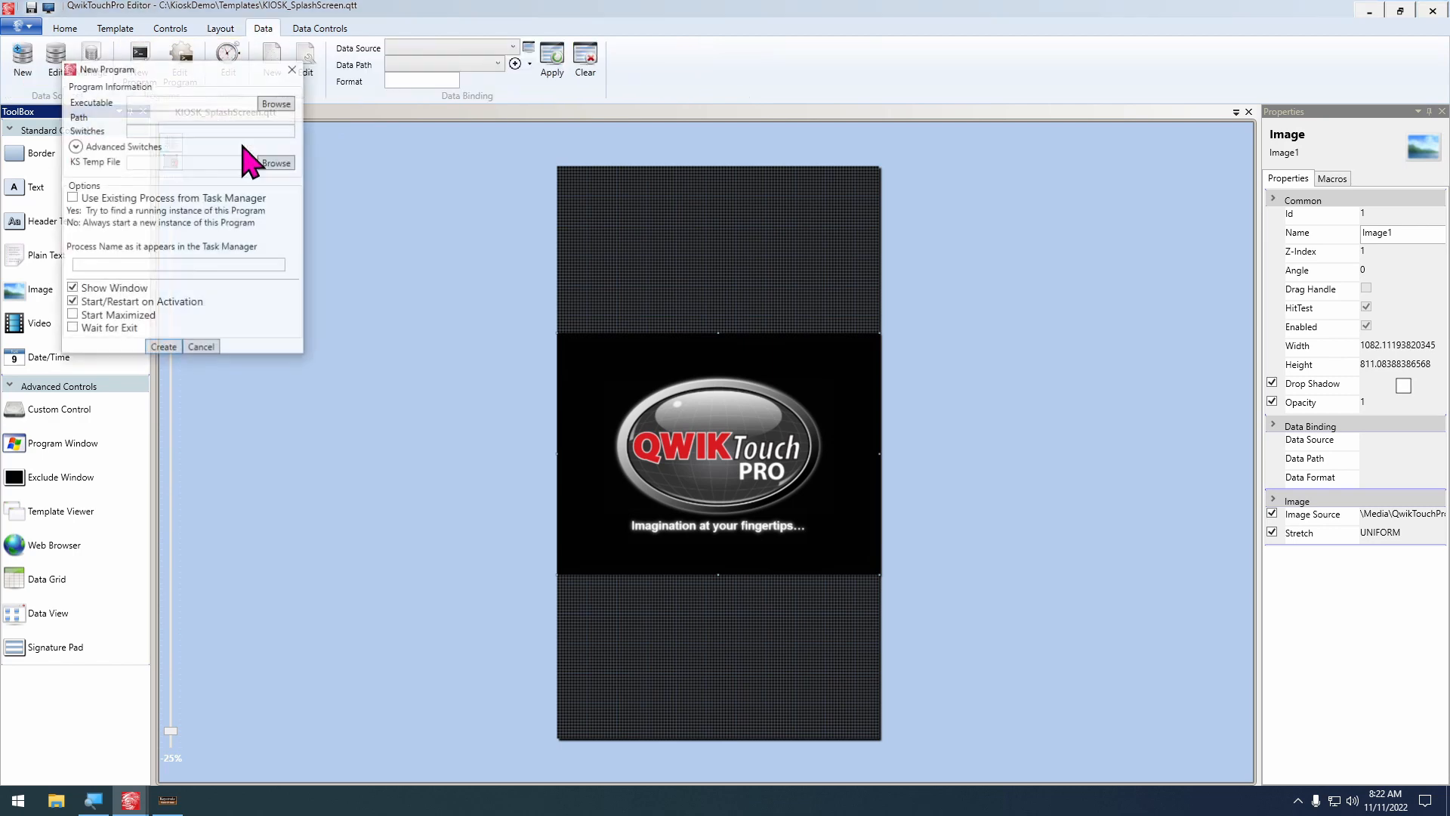
{"action": "left_click", "coordinate": [277, 105]}
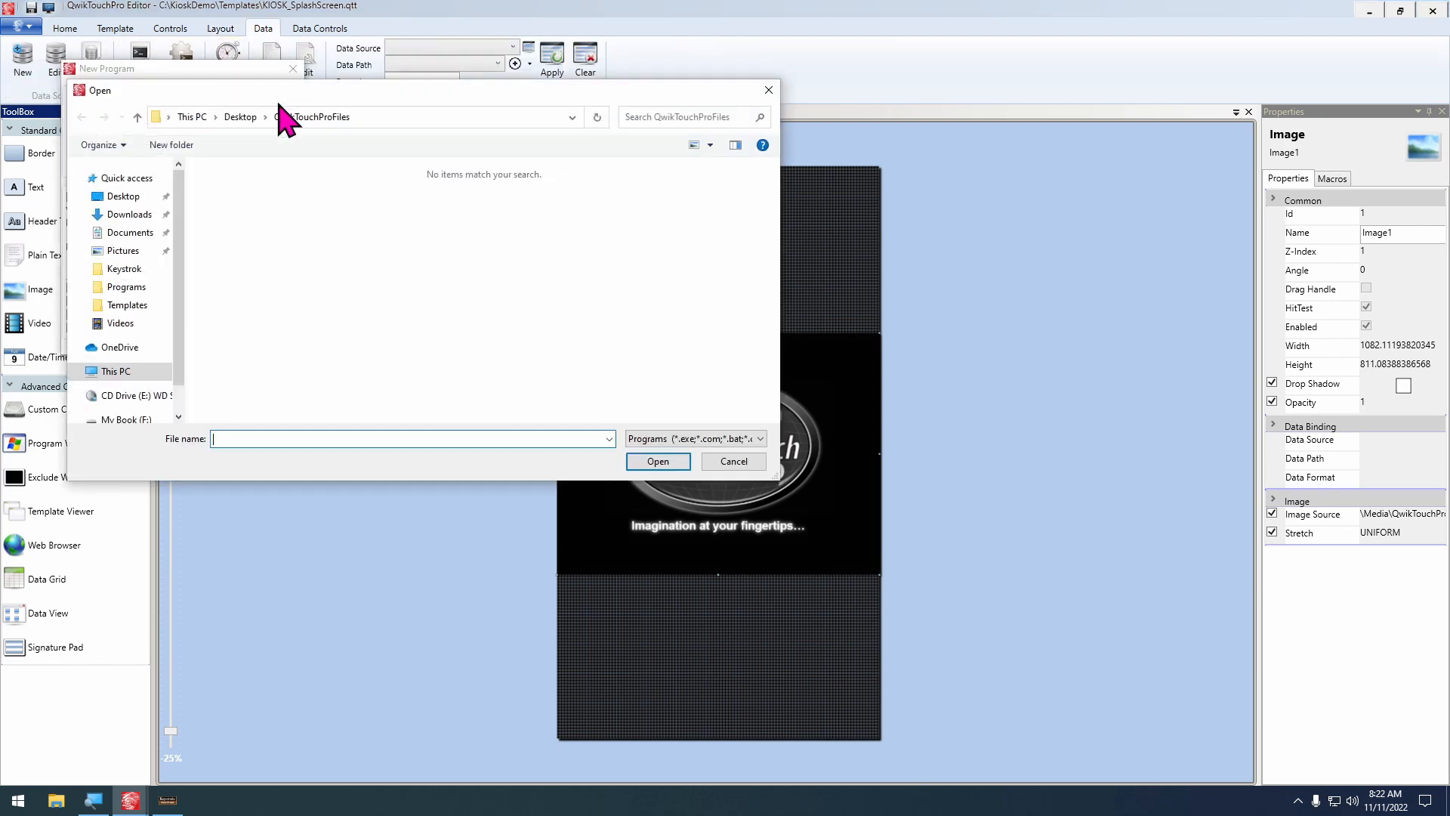
{"action": "type", "text": "c:\\Keystrok"}
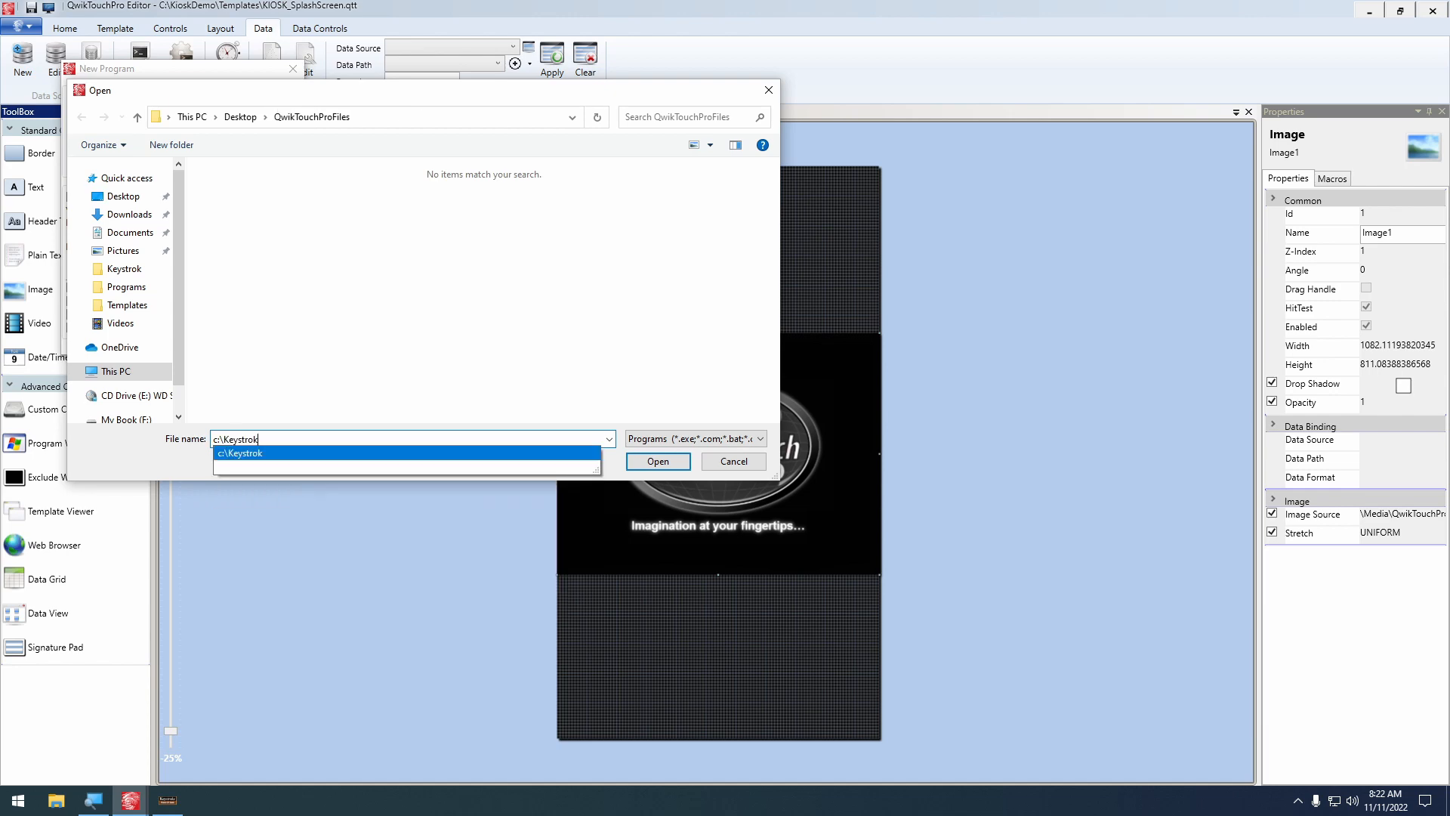
{"action": "type", "text": "\\Key"}
{"action": "key", "text": "Down"}
{"action": "key", "text": "Down"}
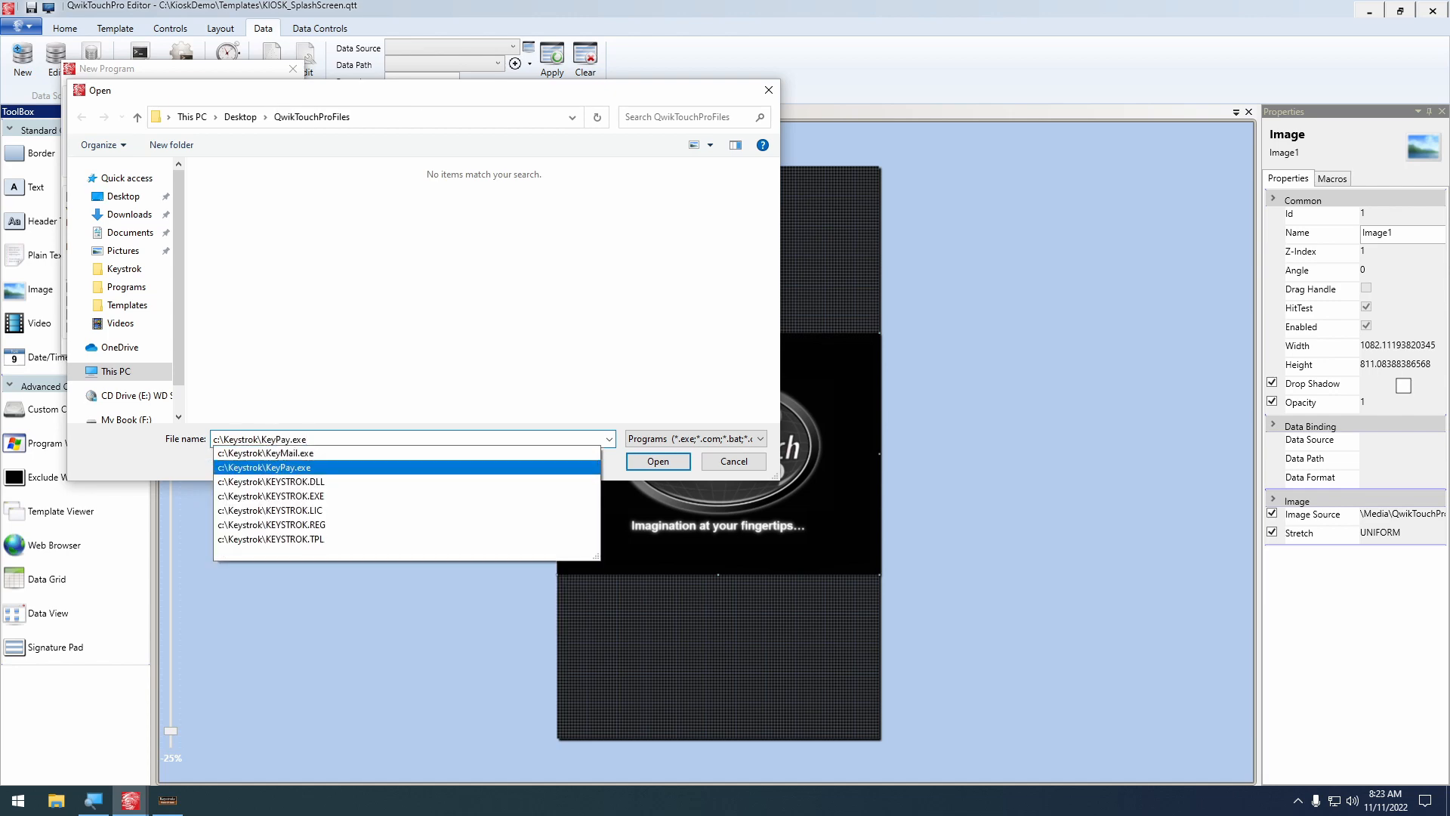
{"action": "key", "text": "Down"}
{"action": "key", "text": "Down"}
{"action": "key", "text": "Return"}
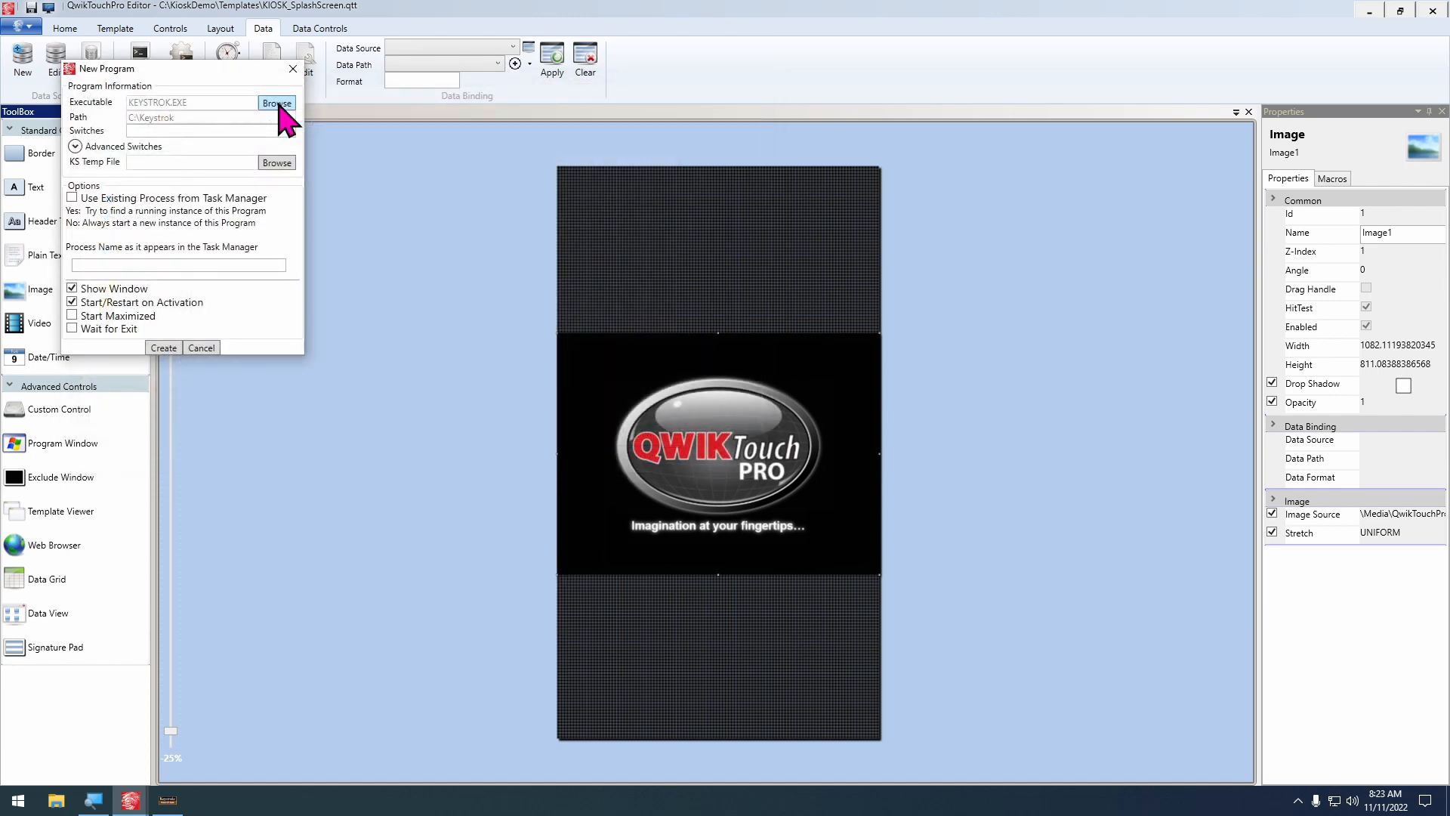
Paste the copied switches into the new program's Switches setting and check the line from start to end
{"action": "left_click", "coordinate": [148, 130]}
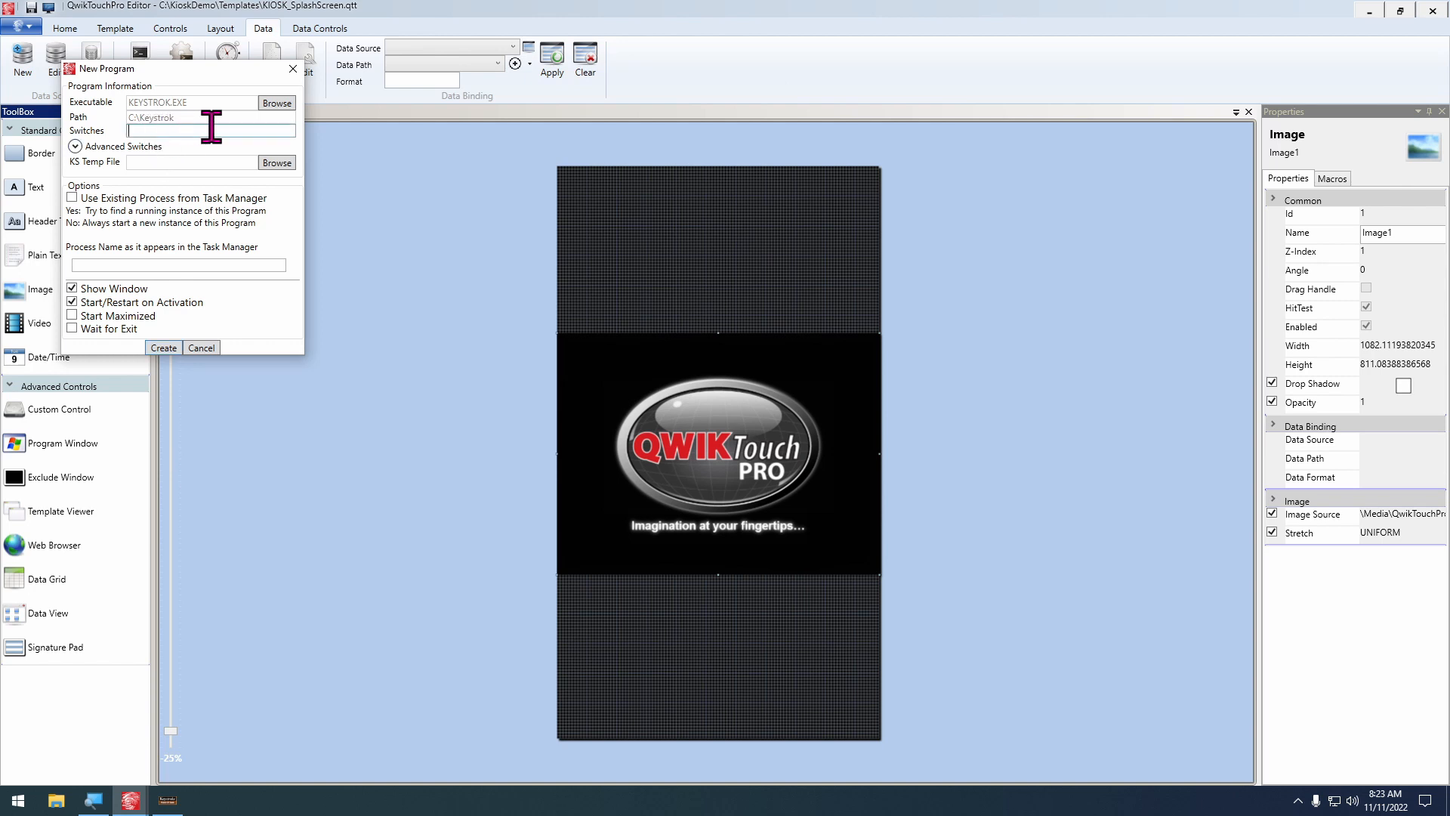
{"action": "key", "text": "ctrl+v"}
{"action": "key", "text": "Home"}
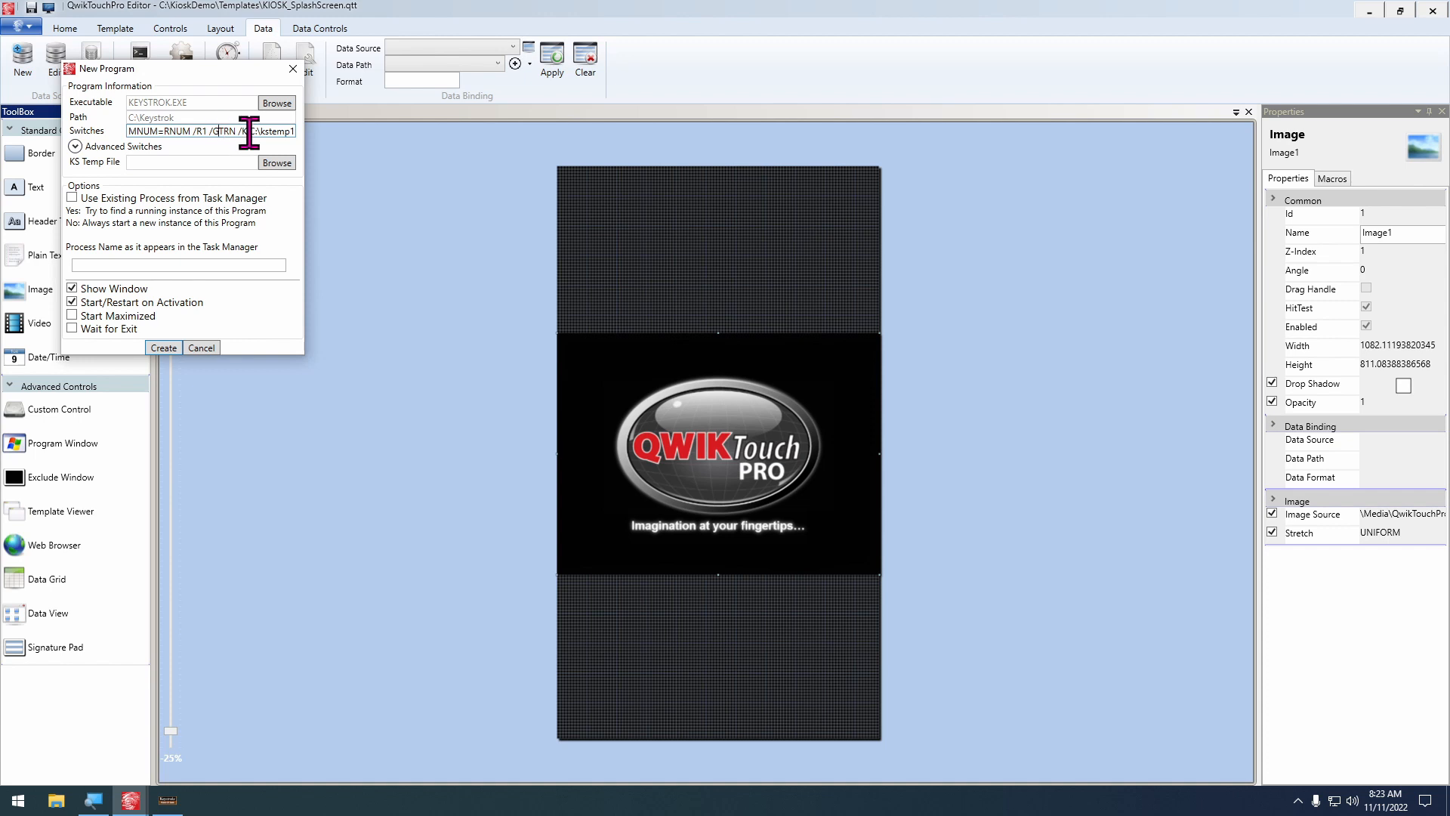
{"action": "key", "text": "End"}
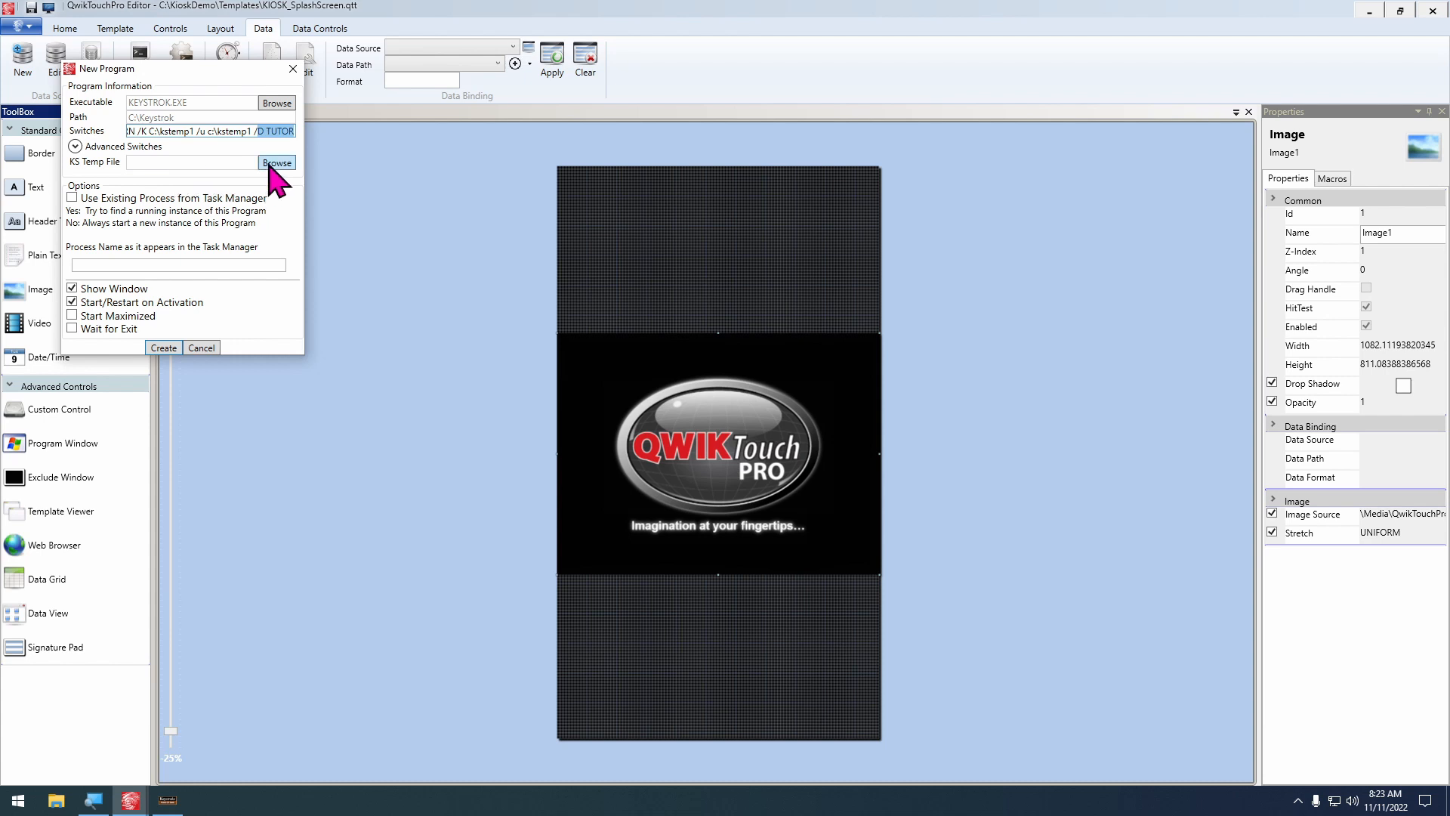
{"action": "left_click", "coordinate": [207, 131]}
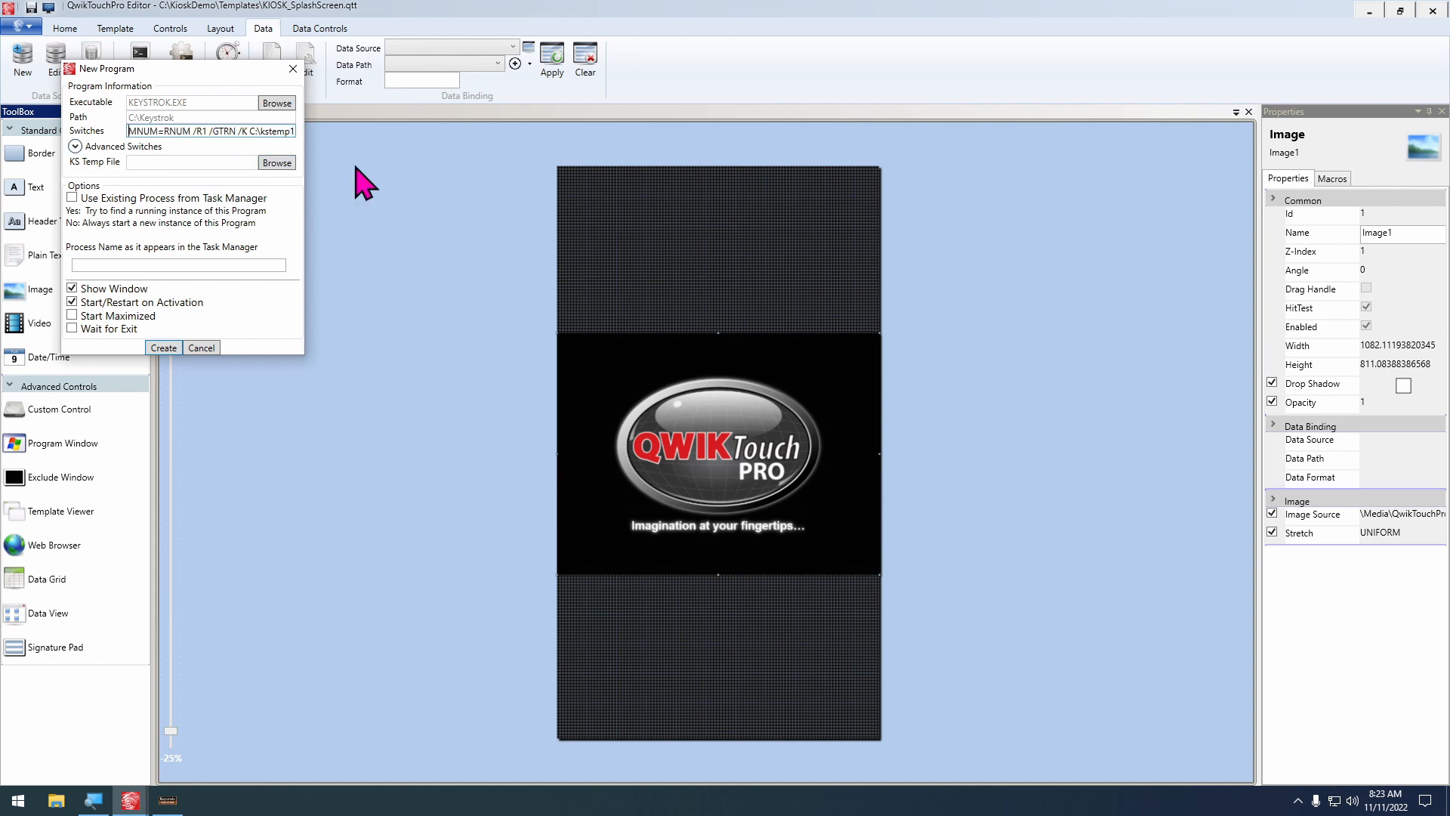
{"action": "key", "text": "ctrl+a"}
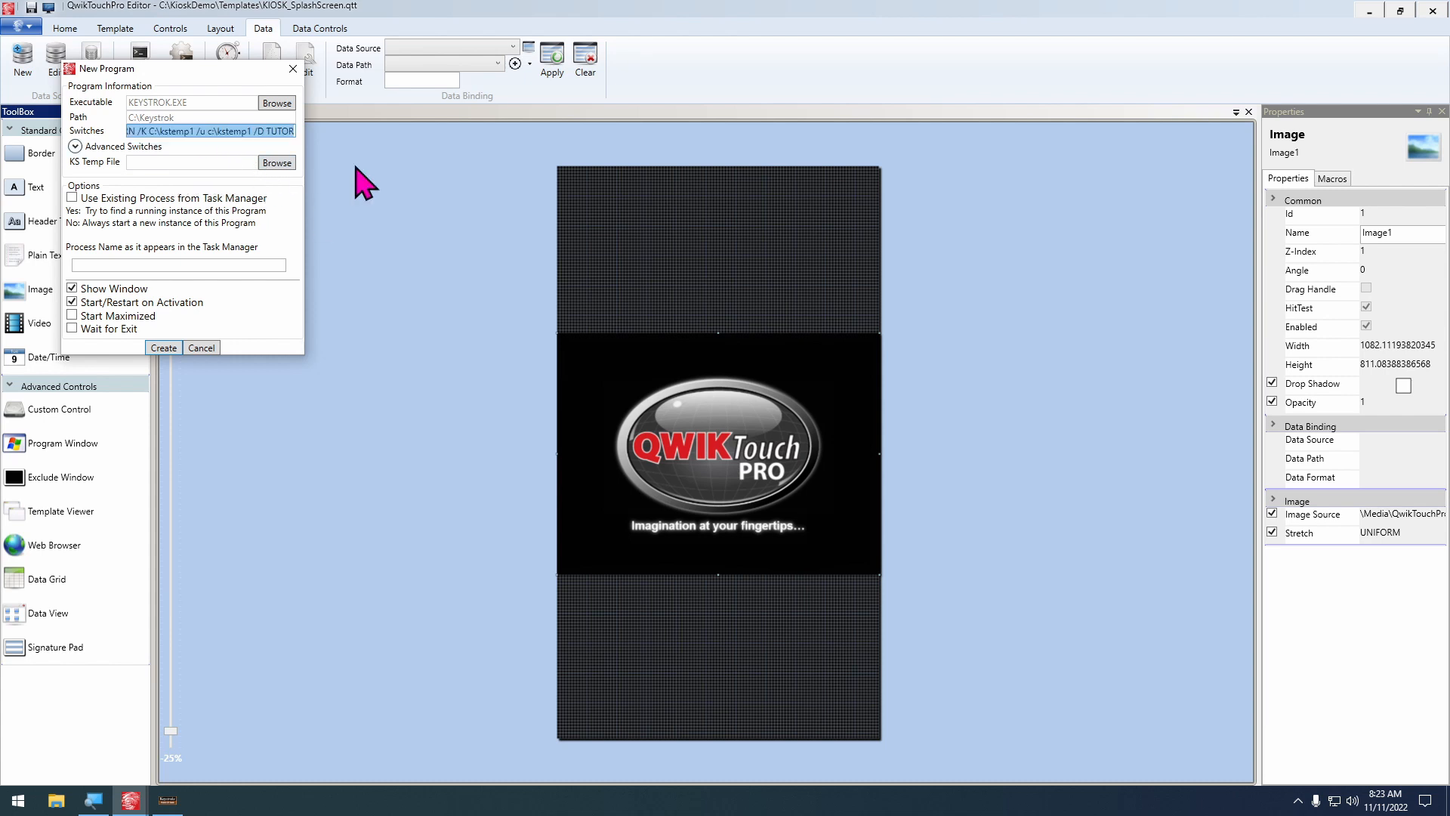
{"action": "left_click", "coordinate": [75, 146]}
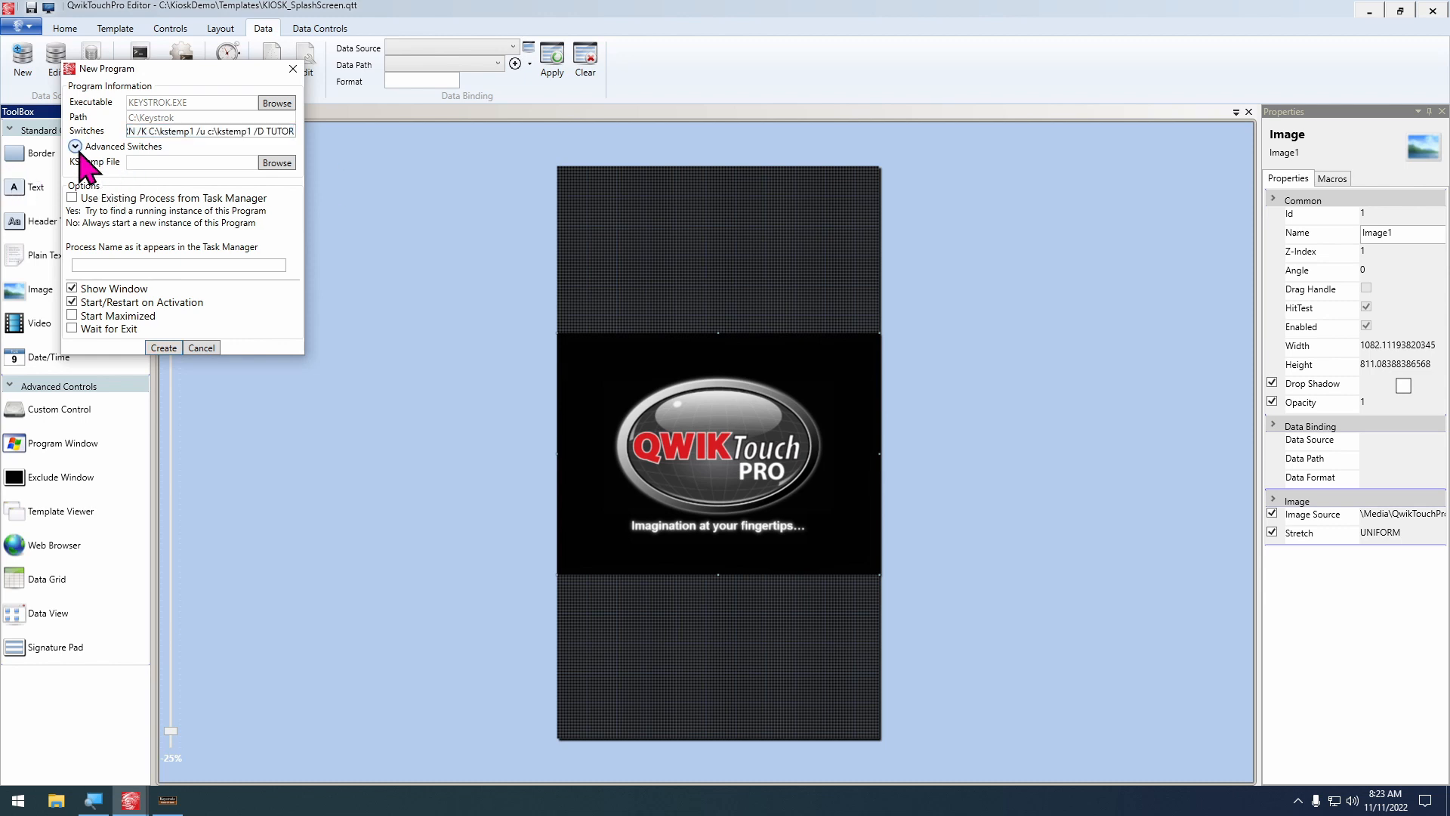
{"action": "left_click", "coordinate": [74, 147]}
Set the program's KS Temp File to DP1.TMP from the Tutor folder inside Keystrok
{"action": "left_click", "coordinate": [287, 164]}
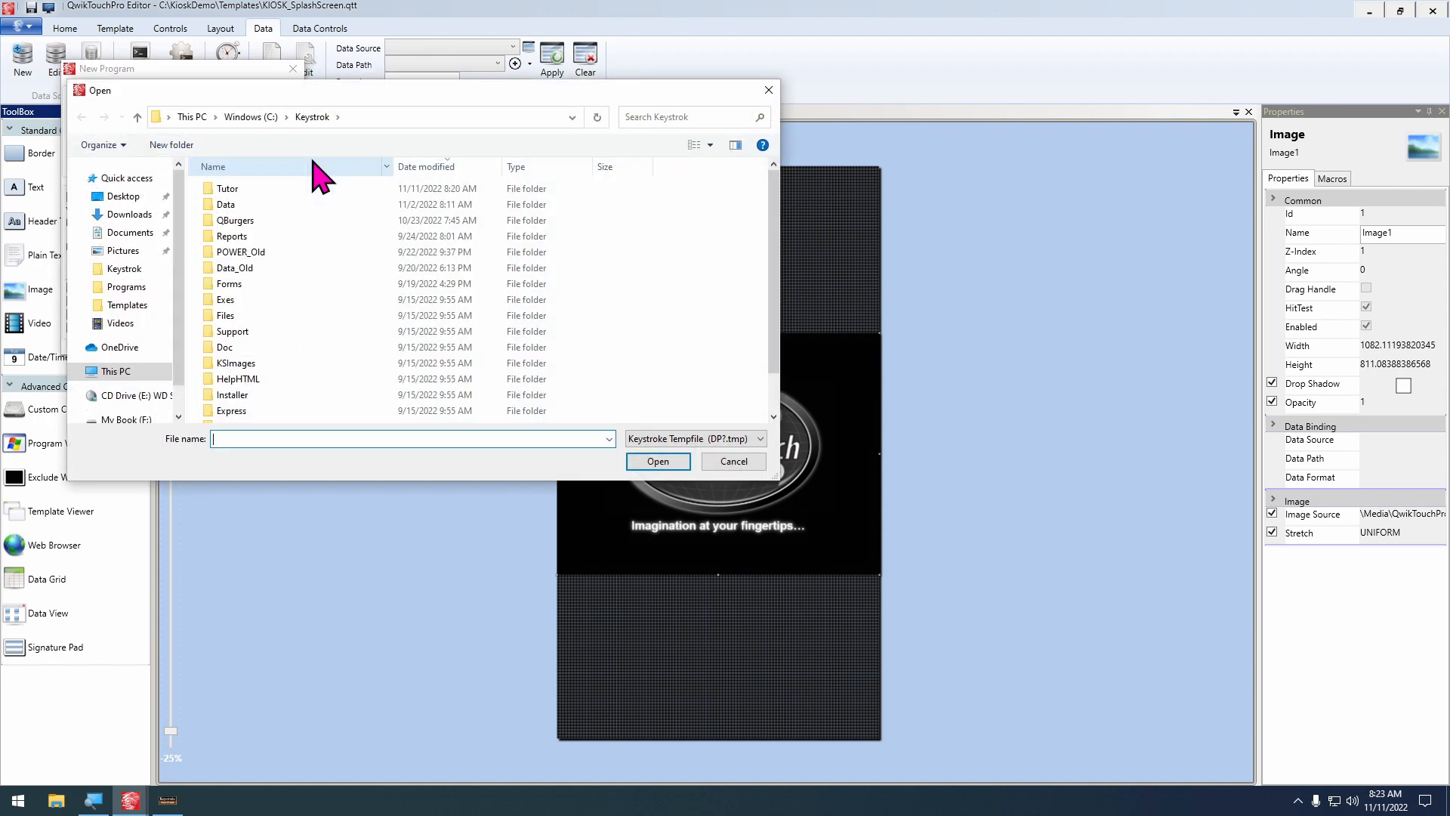
{"action": "left_click", "coordinate": [277, 194]}
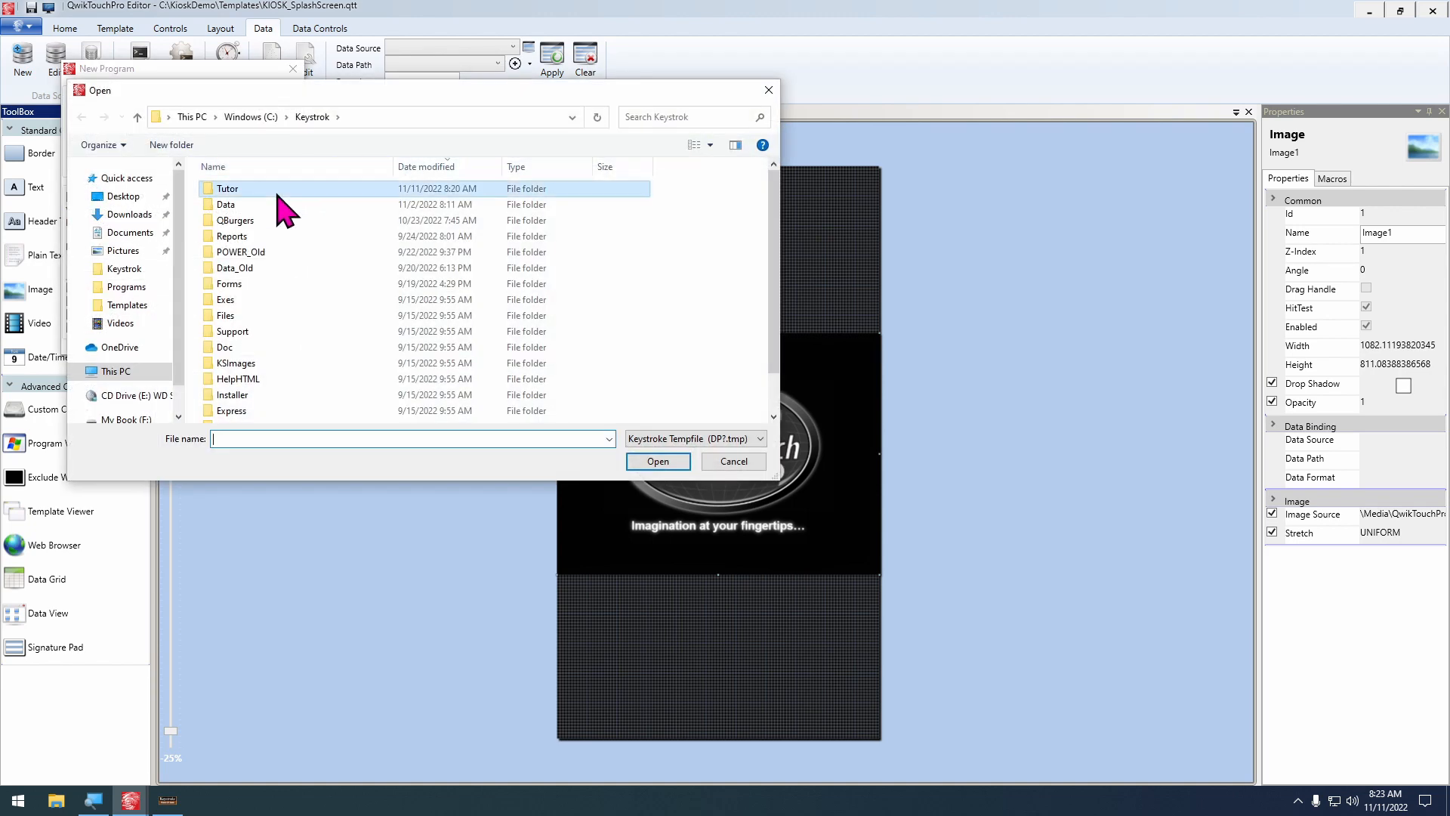
{"action": "double_click", "coordinate": [277, 195]}
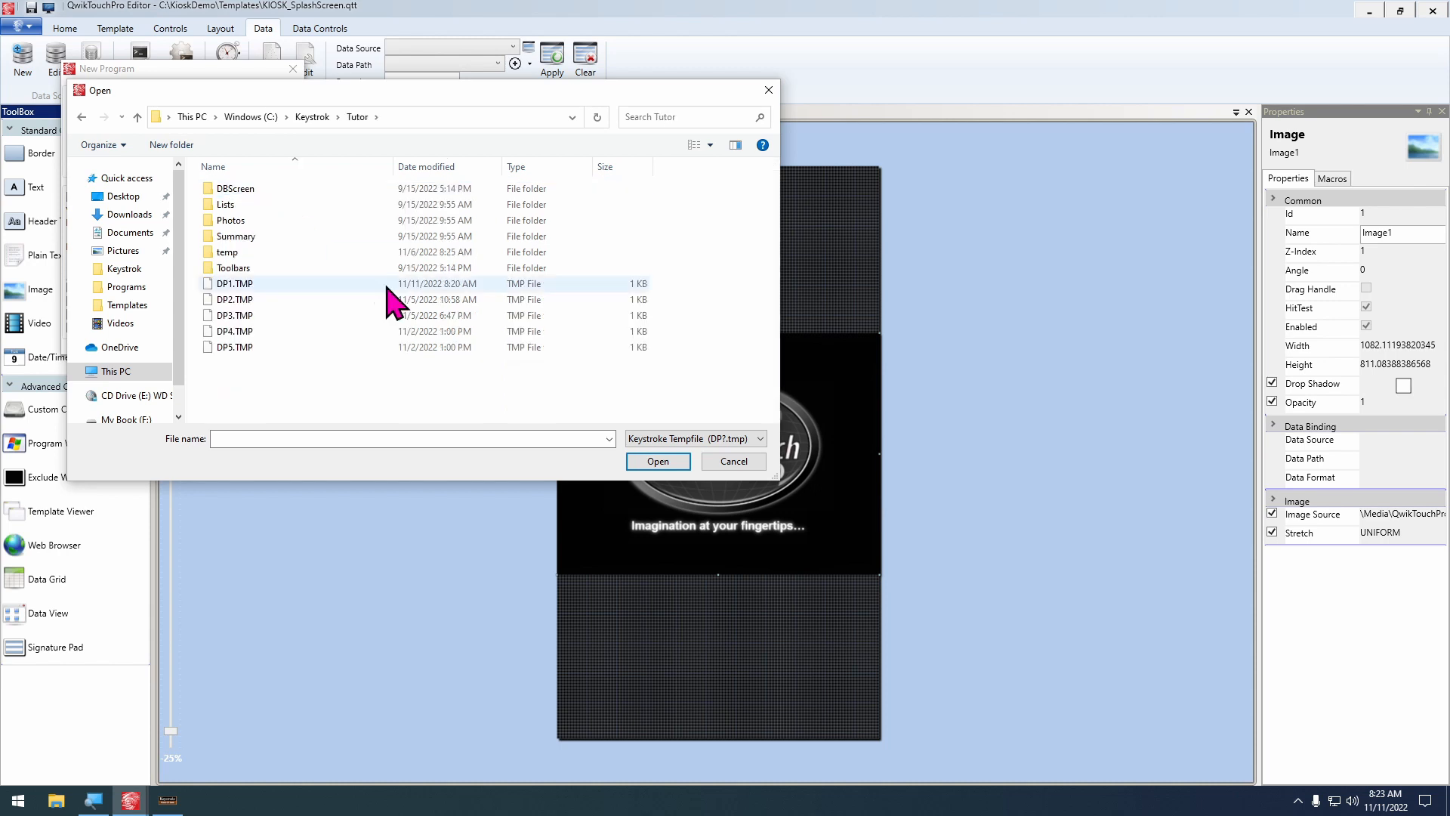
{"action": "left_click", "coordinate": [237, 284]}
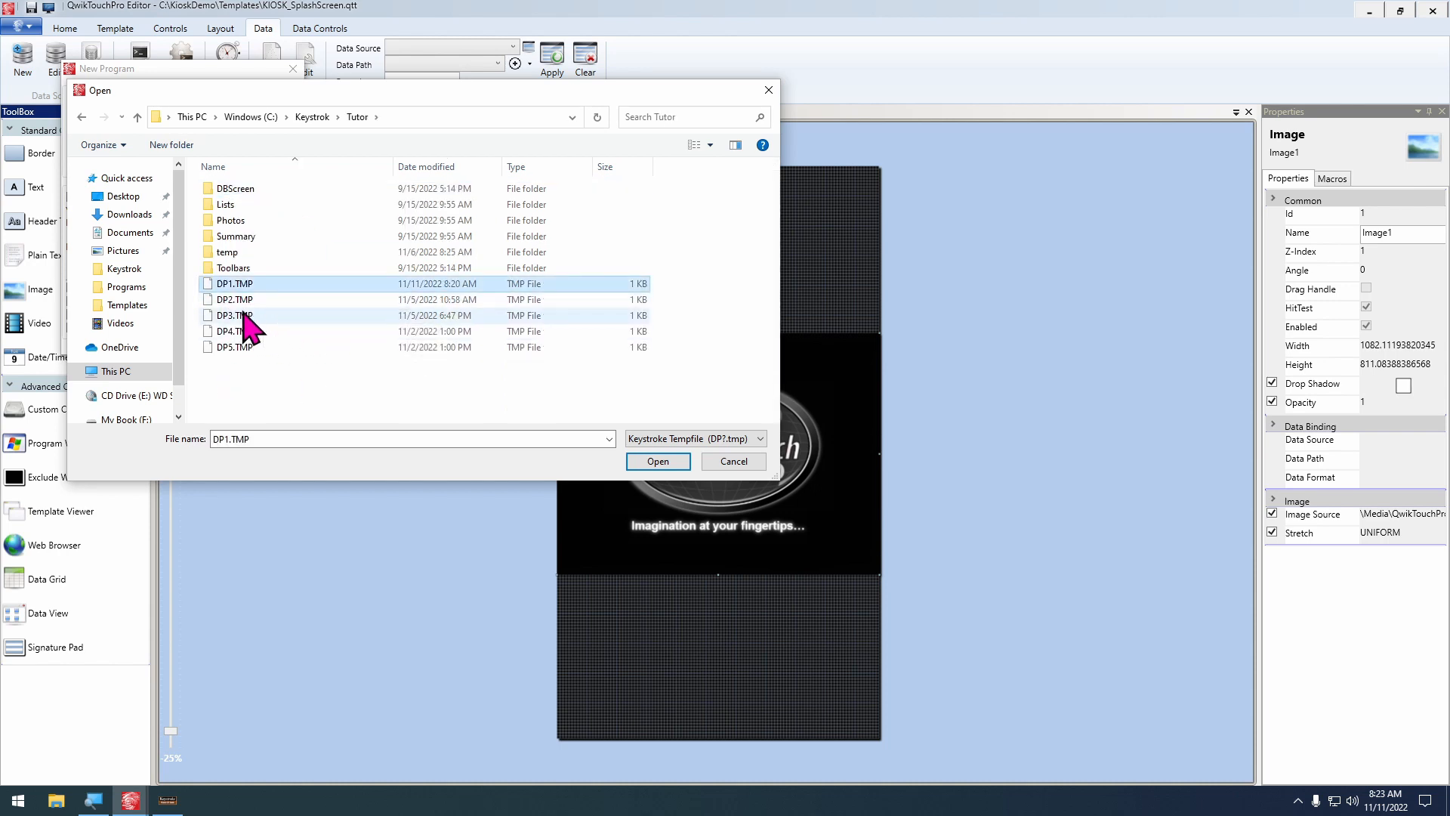
{"action": "left_click", "coordinate": [258, 315]}
{"action": "left_click", "coordinate": [261, 286]}
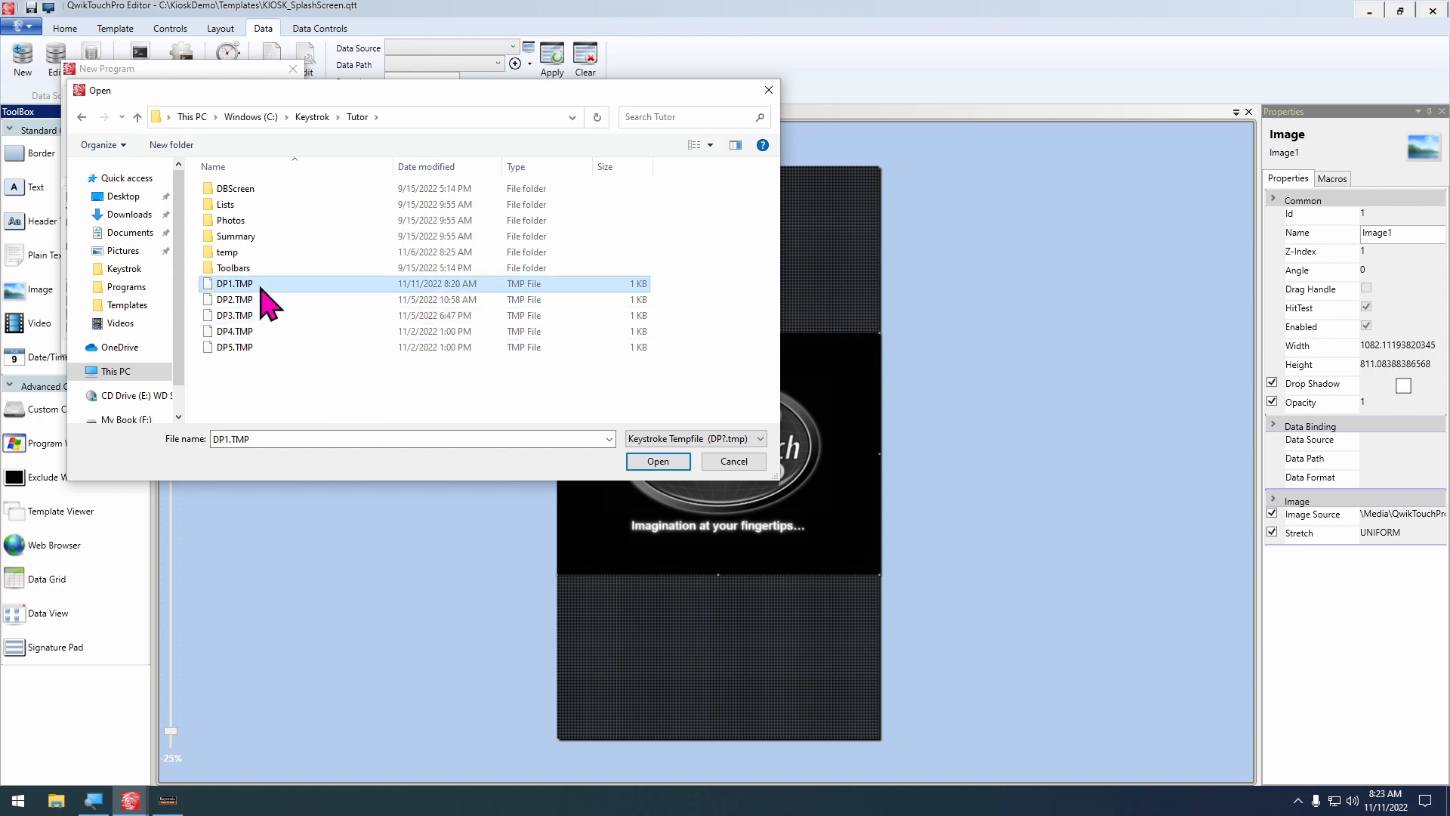
{"action": "left_click", "coordinate": [658, 462]}
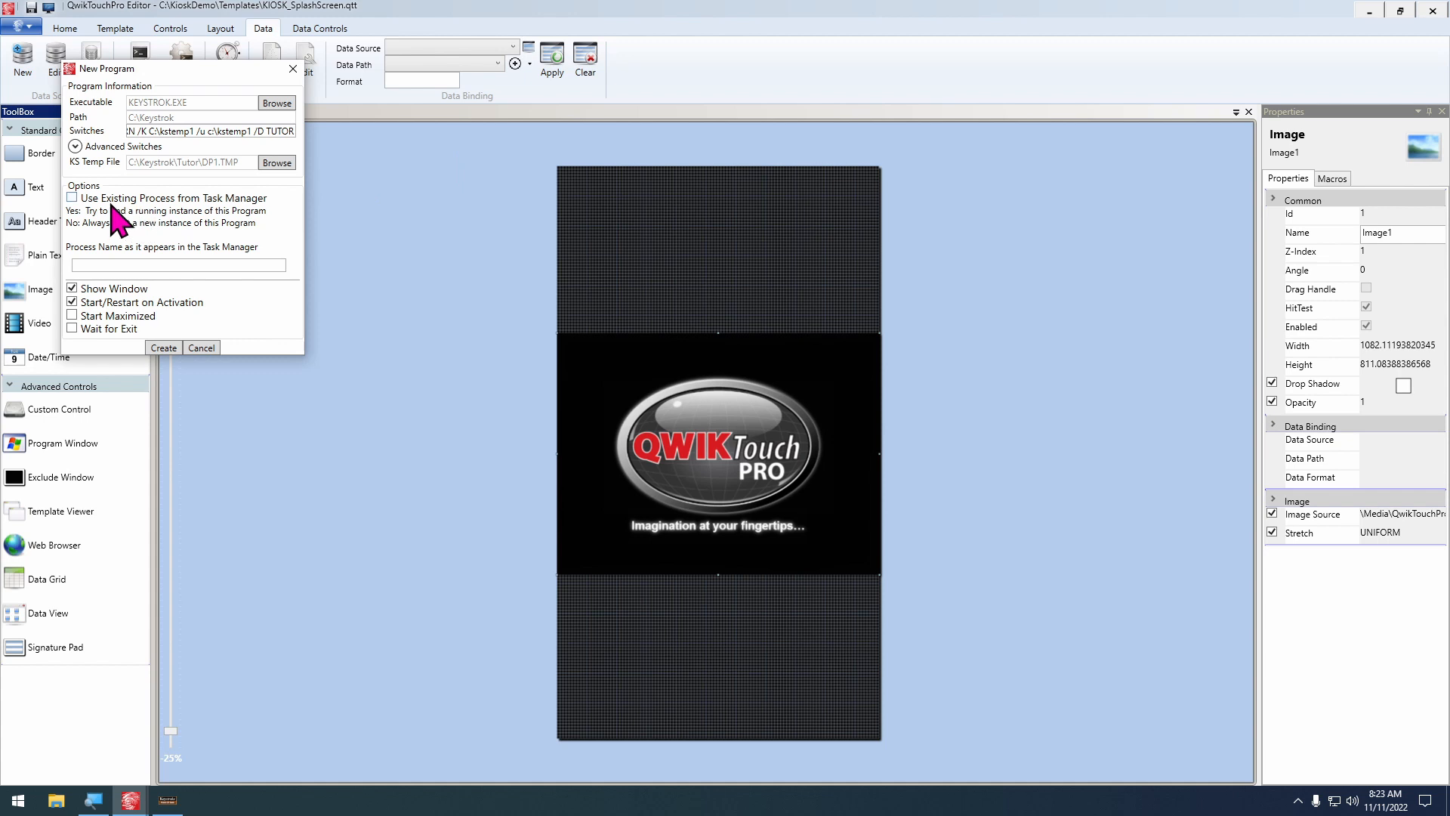
Make the program use an existing process named keystrok and turn off Start/Restart on Activation
{"action": "left_click", "coordinate": [110, 200]}
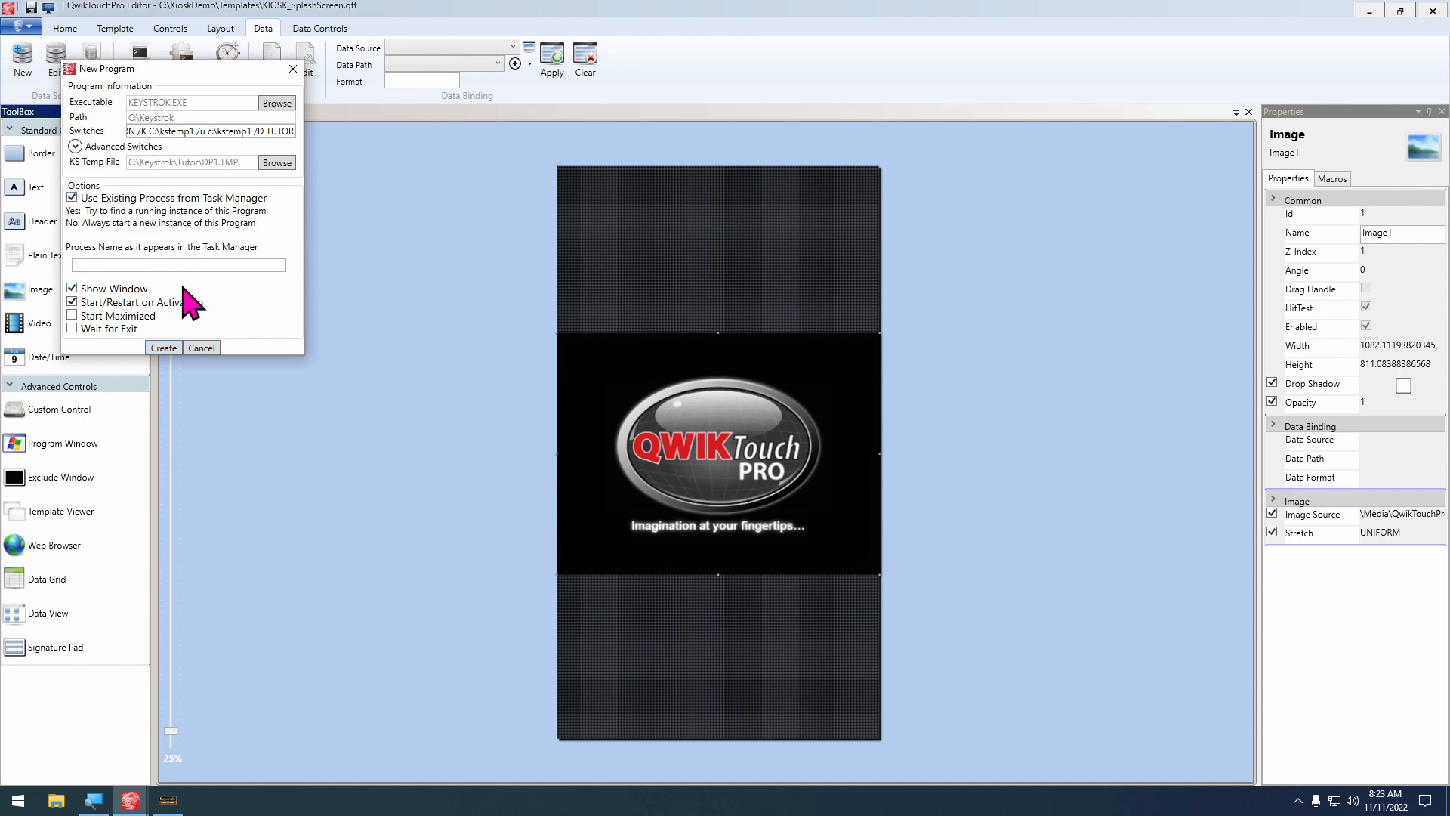
{"action": "left_click", "coordinate": [170, 264]}
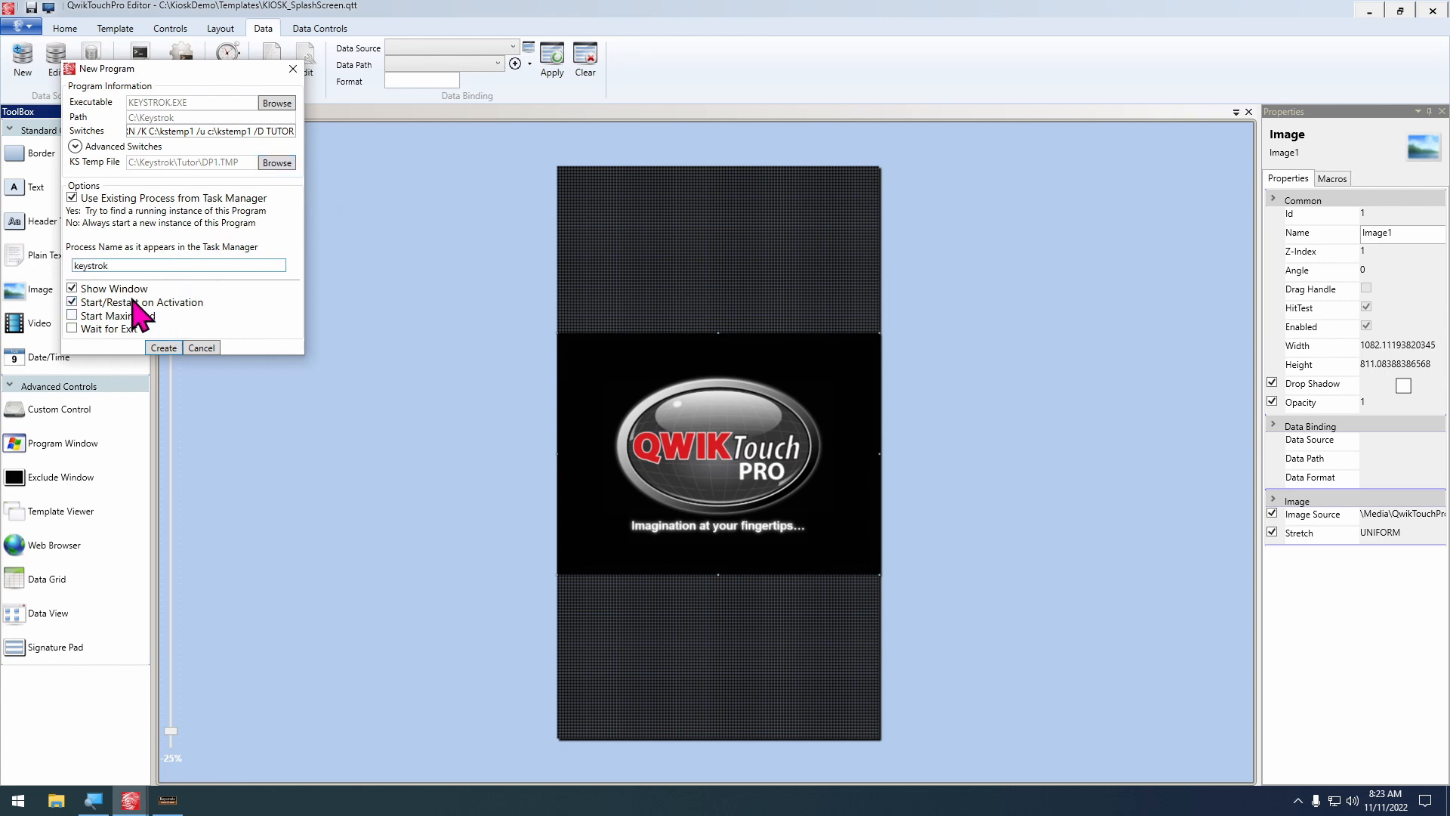
{"action": "left_click", "coordinate": [74, 303]}
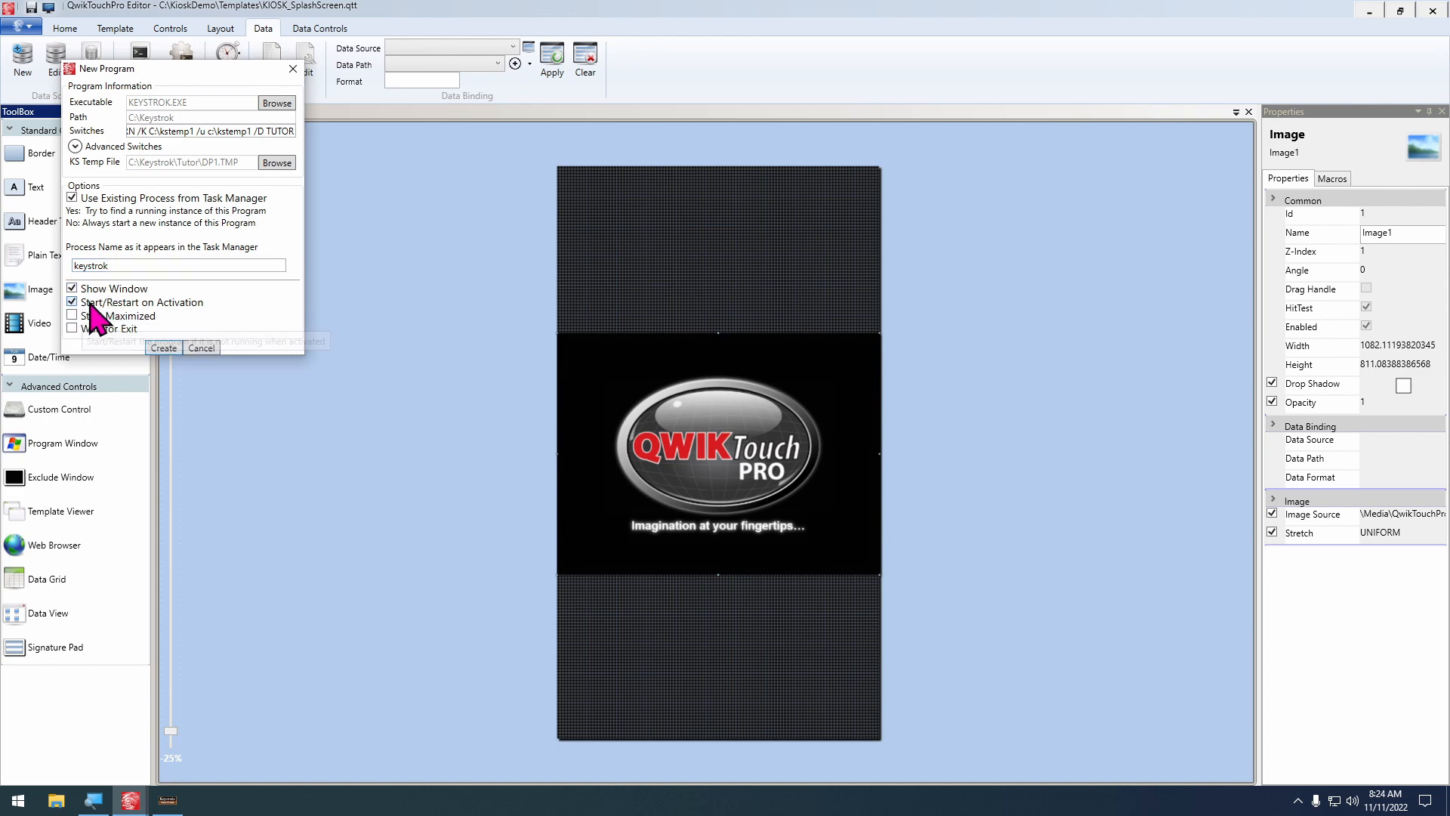
Create the program and save it as Keystroke in the KioskDemo Programs folder
{"action": "left_click", "coordinate": [163, 348]}
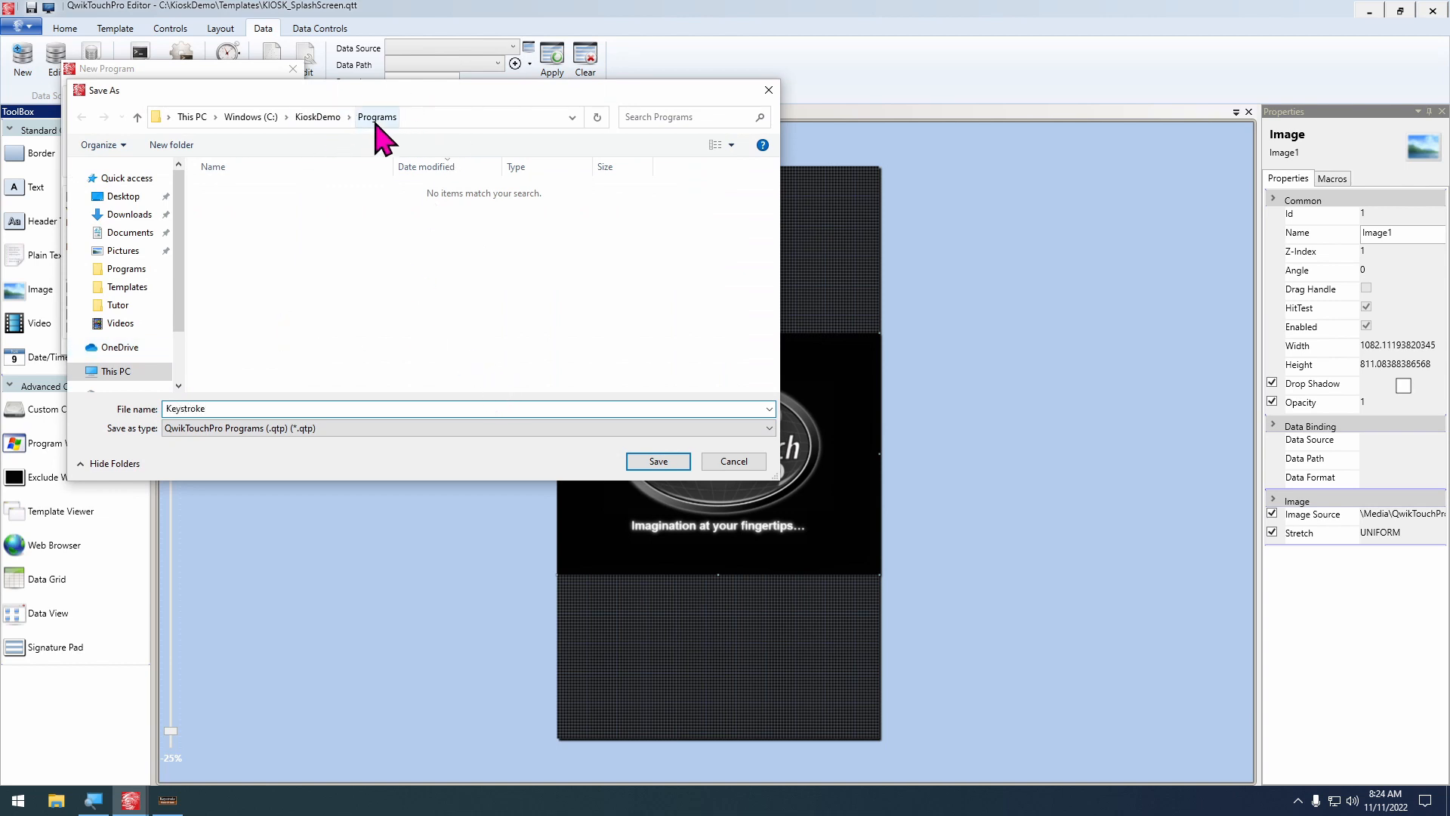
{"action": "left_click", "coordinate": [660, 460]}
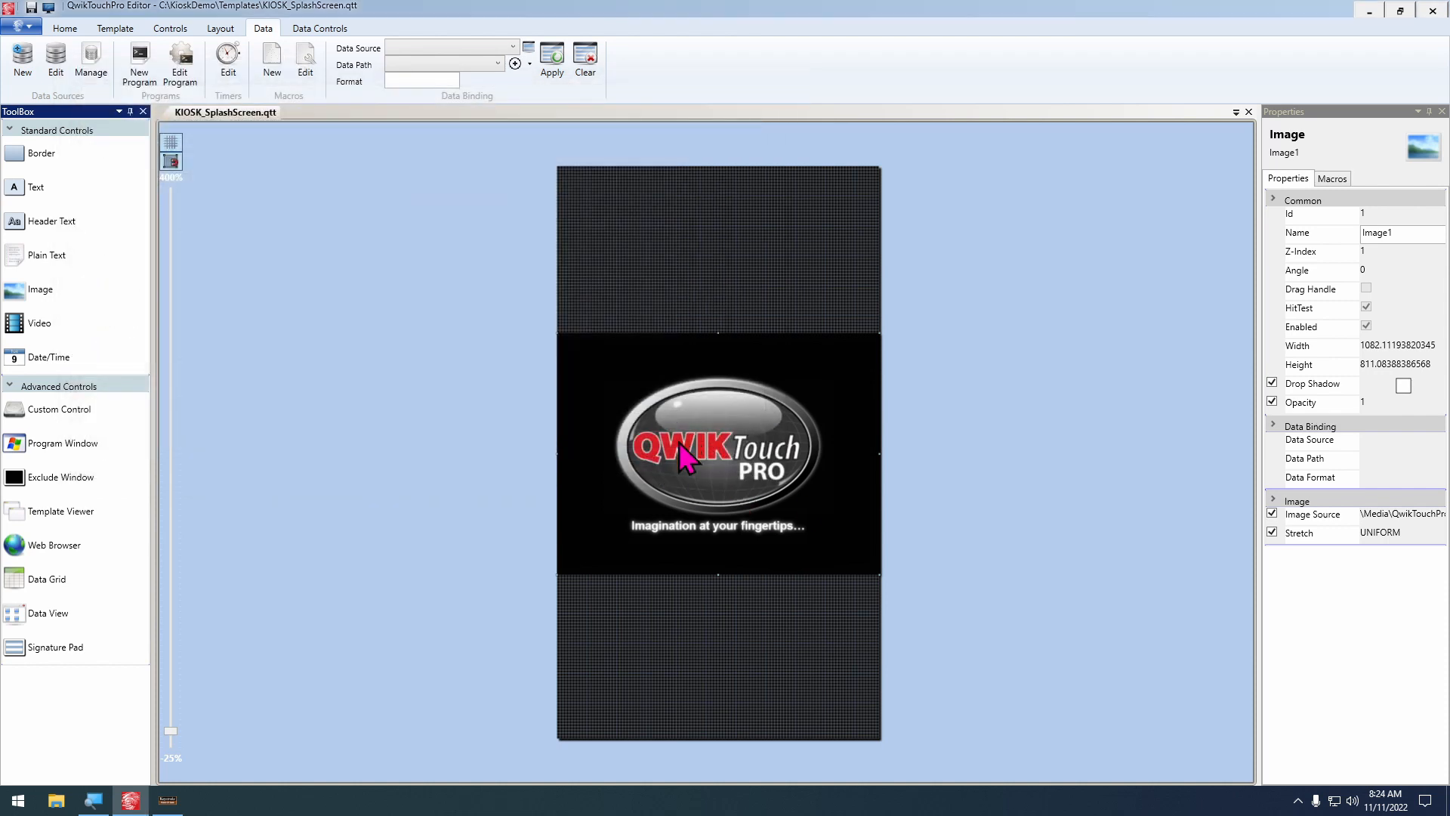
Set up a template macro for the Load event with Programs as the target and Open Program as the action
{"action": "left_click", "coordinate": [116, 29]}
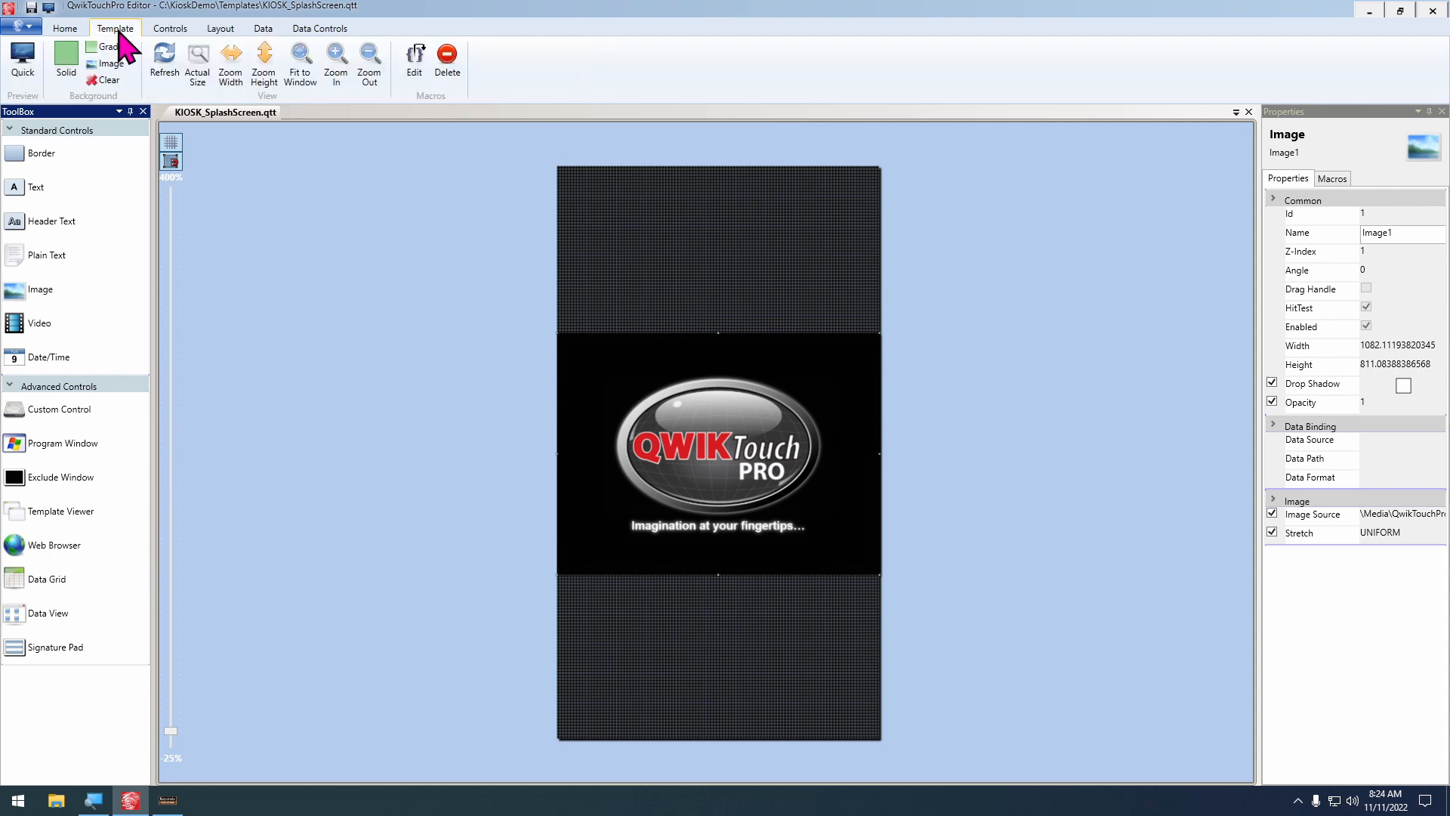
{"action": "left_click", "coordinate": [415, 64]}
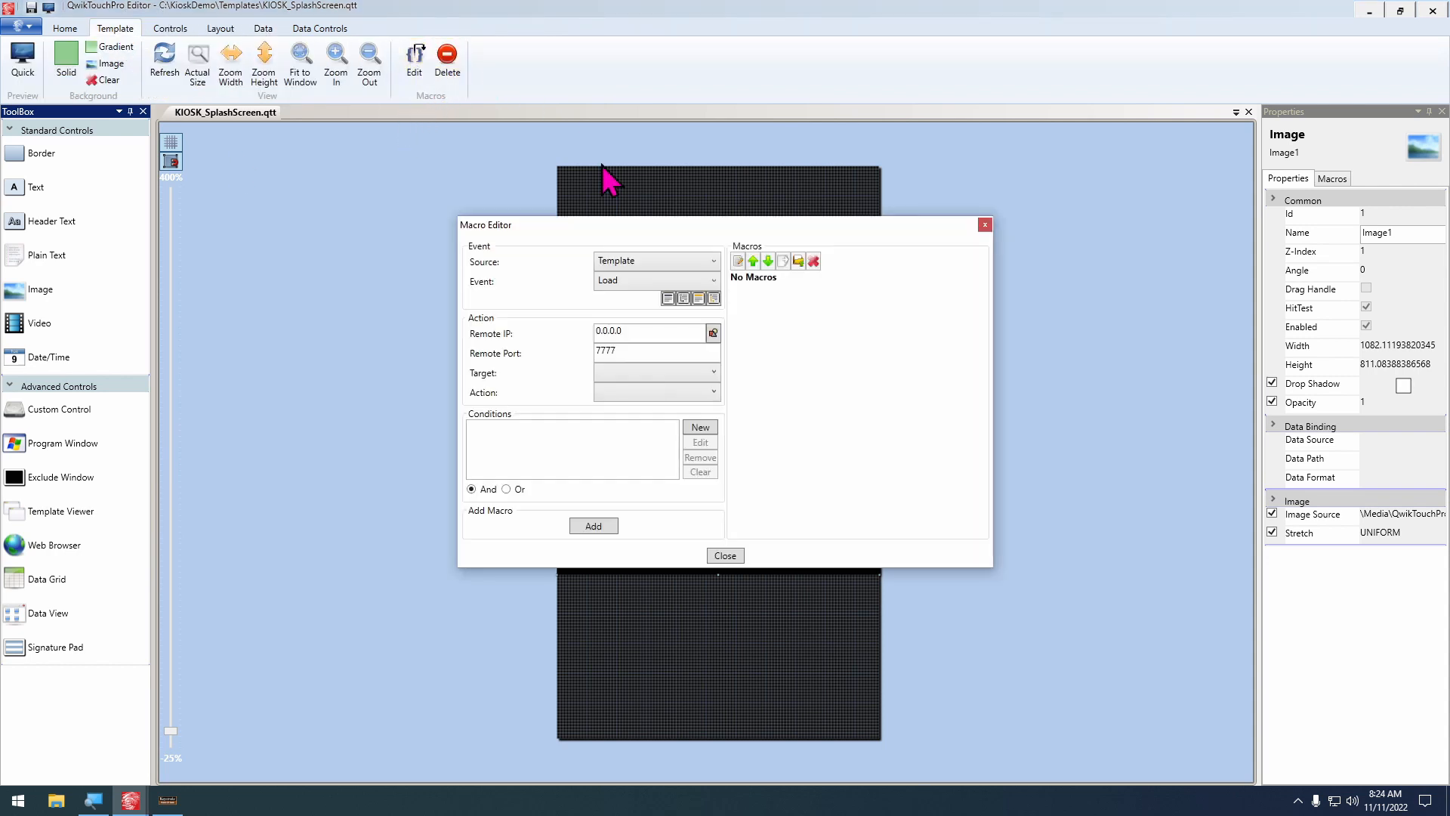
{"action": "left_click", "coordinate": [646, 281]}
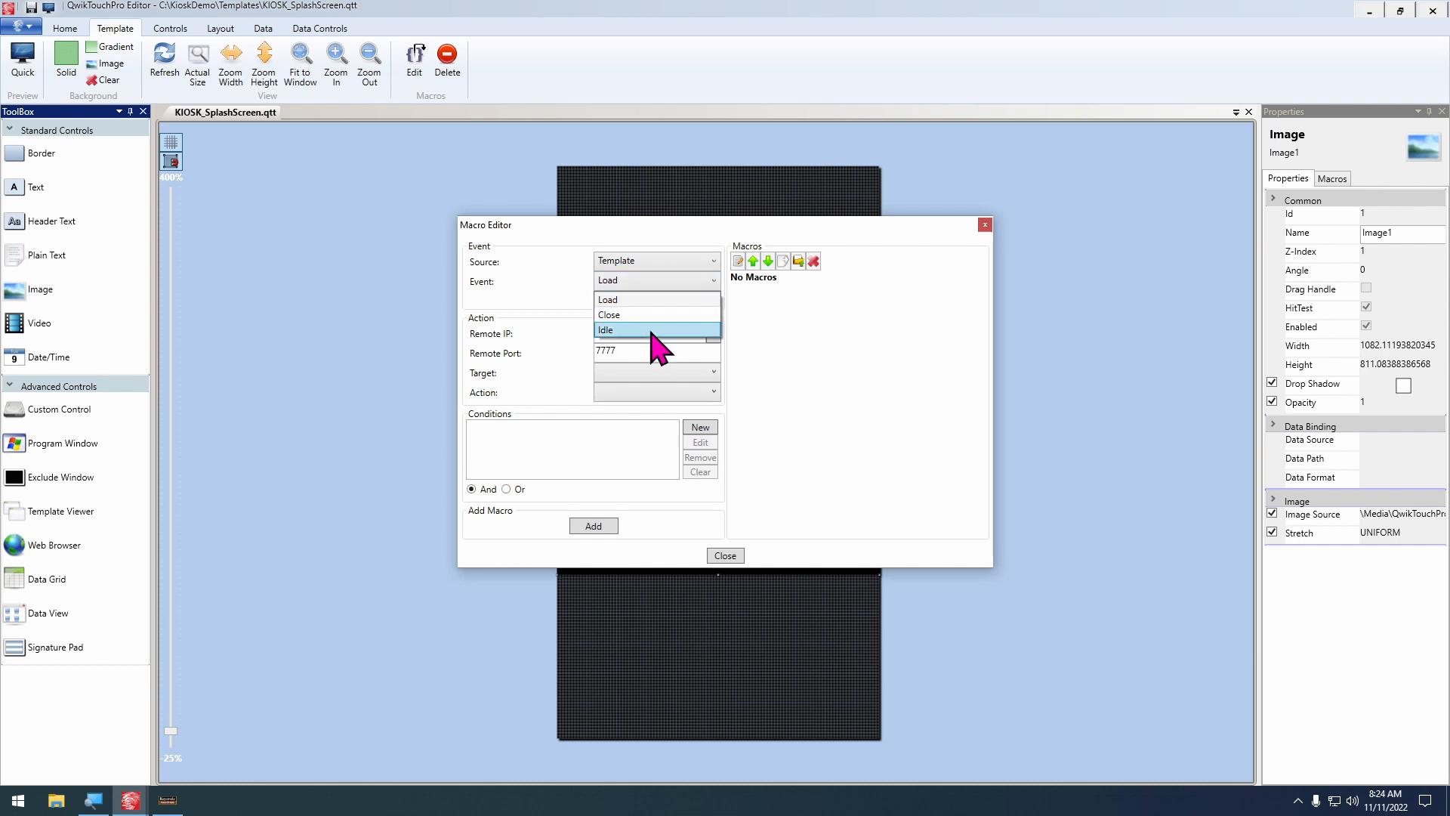
{"action": "left_click", "coordinate": [658, 302]}
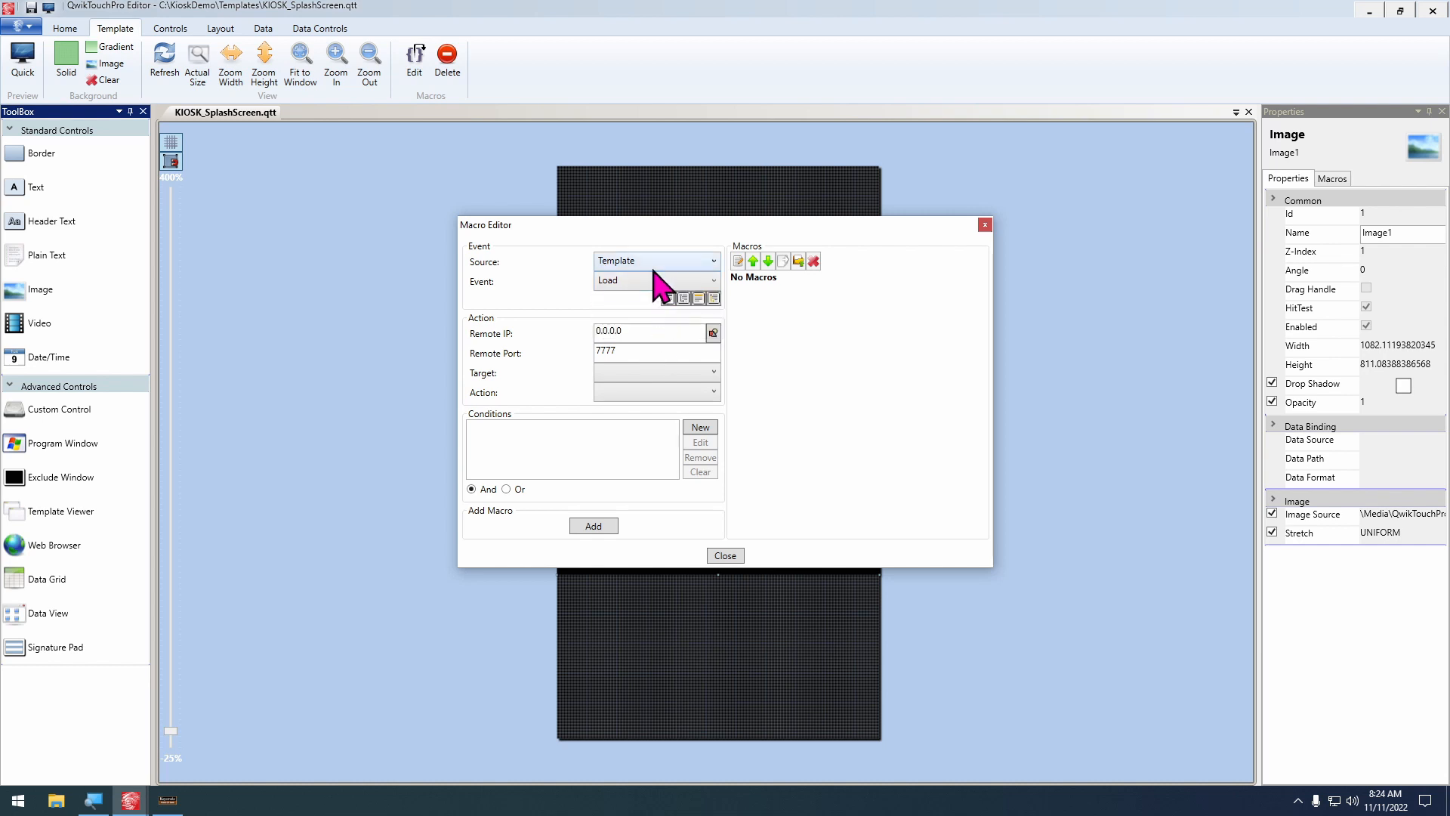
{"action": "left_click", "coordinate": [655, 374]}
{"action": "left_click", "coordinate": [645, 406]}
{"action": "left_click", "coordinate": [644, 392]}
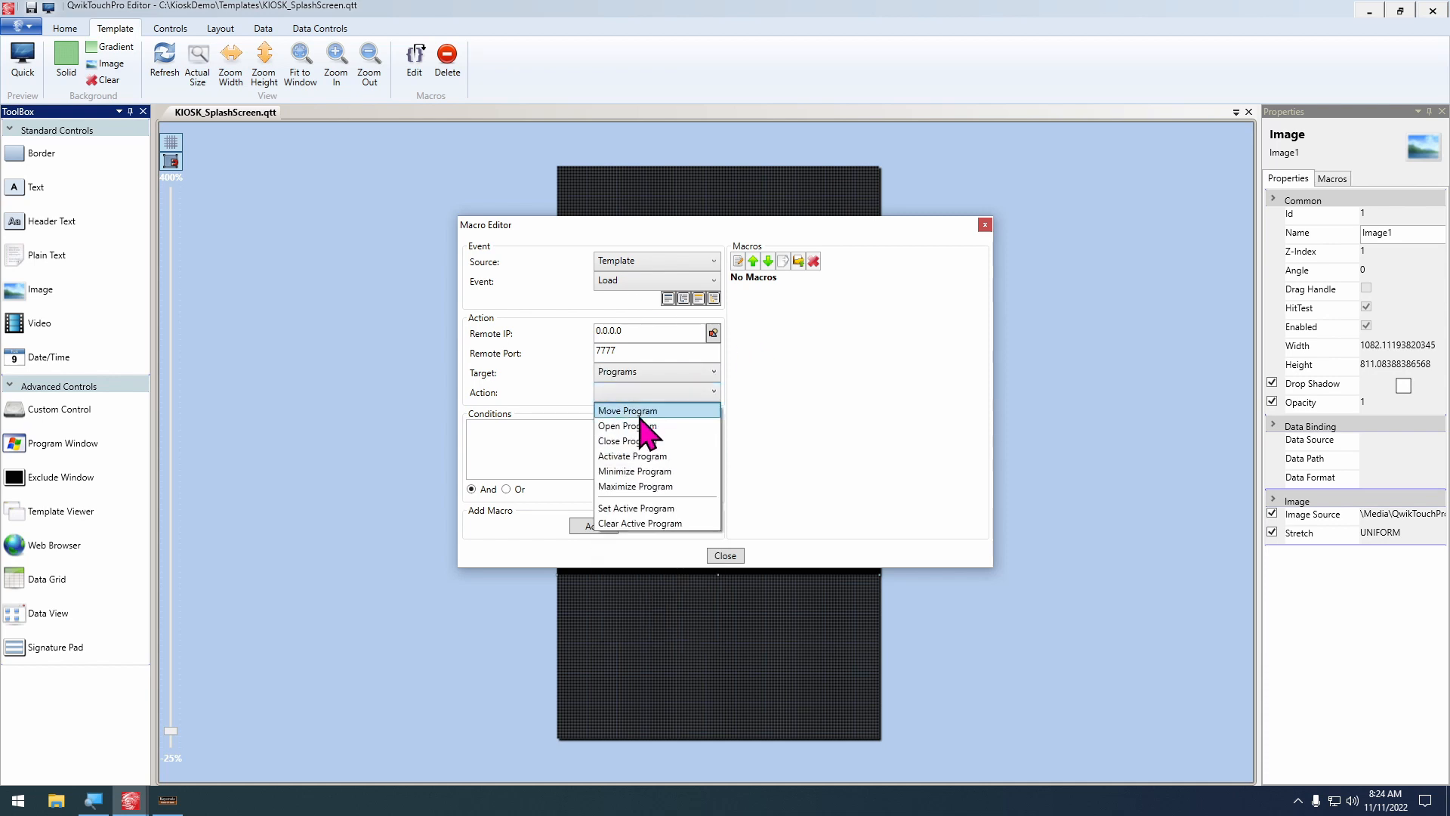
{"action": "left_click", "coordinate": [647, 426]}
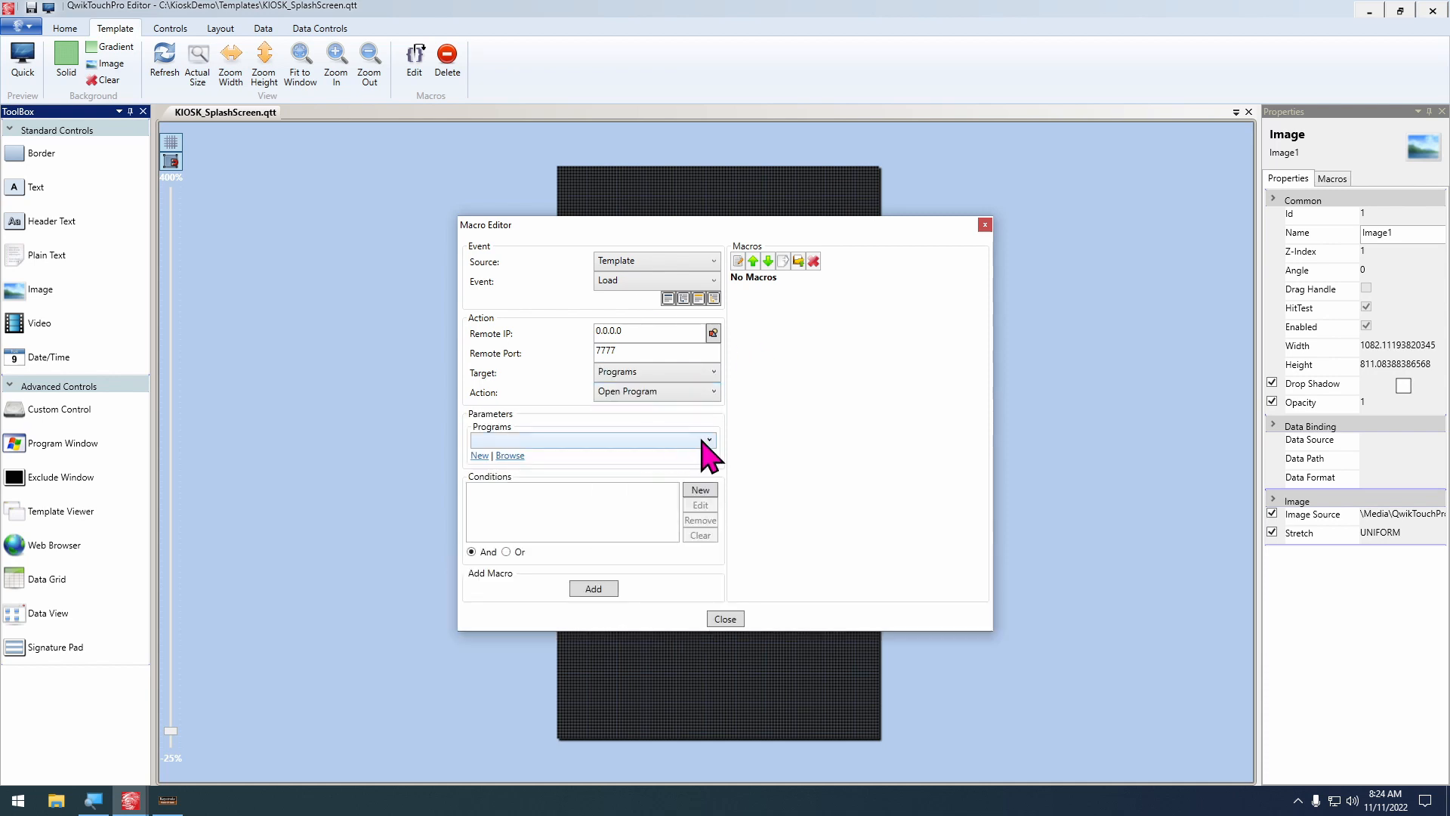
Choose Keystroke.qtp from the KioskDemo Programs folder as the program to open, add the macro and close the Macro Editor
{"action": "left_click", "coordinate": [522, 461]}
{"action": "left_click", "coordinate": [641, 345]}
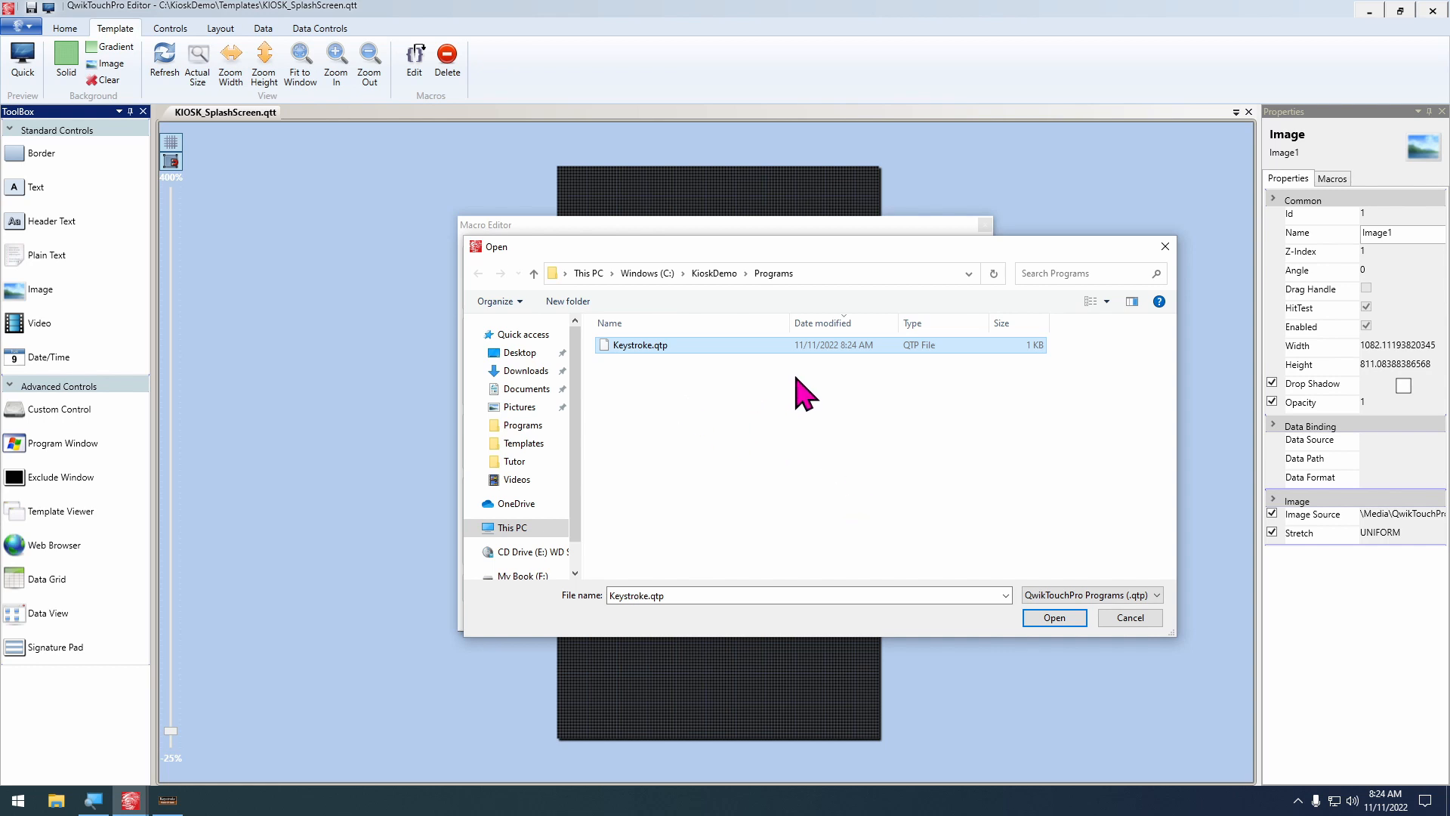
{"action": "left_click", "coordinate": [1055, 619]}
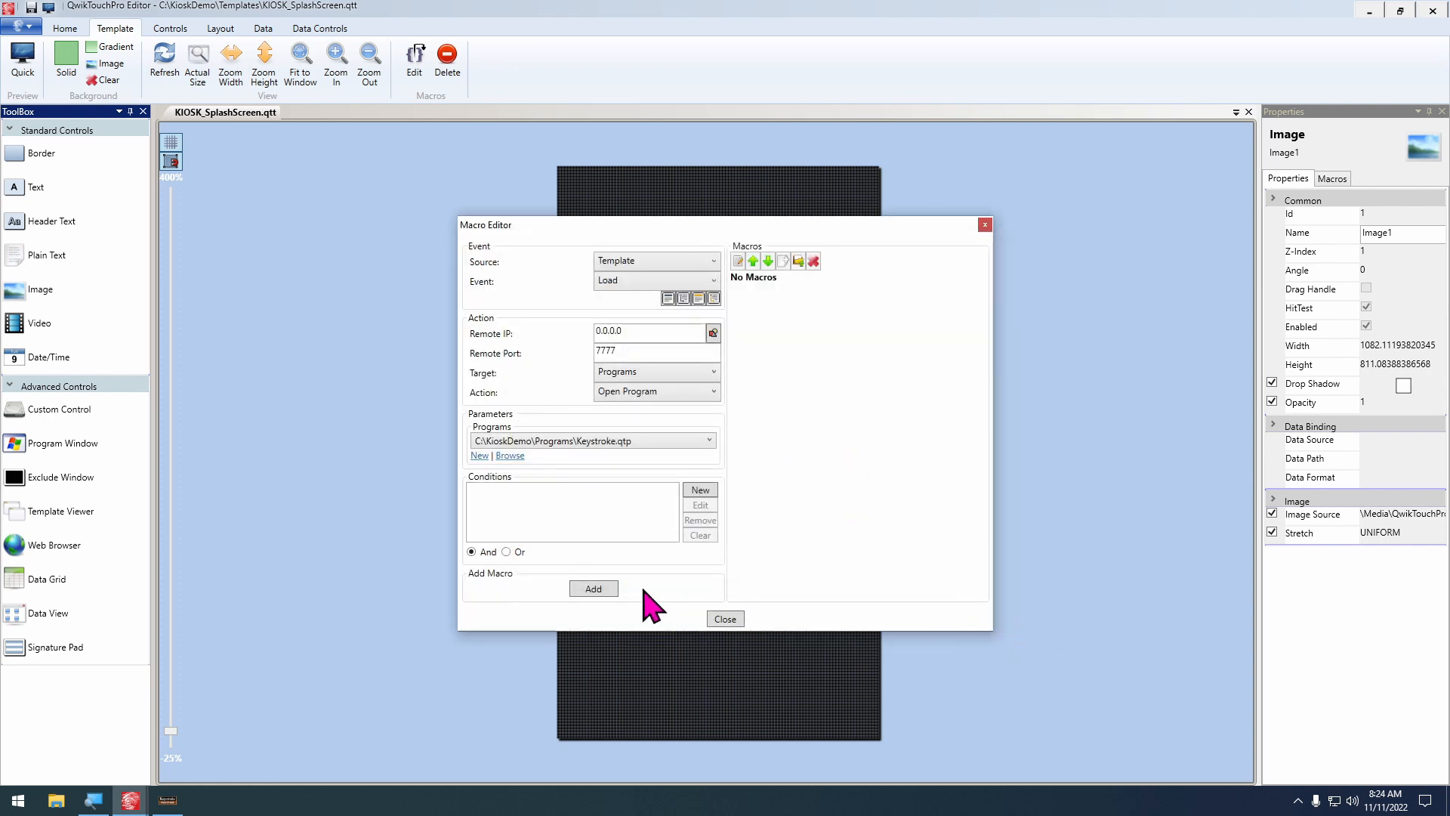
{"action": "left_click", "coordinate": [594, 588]}
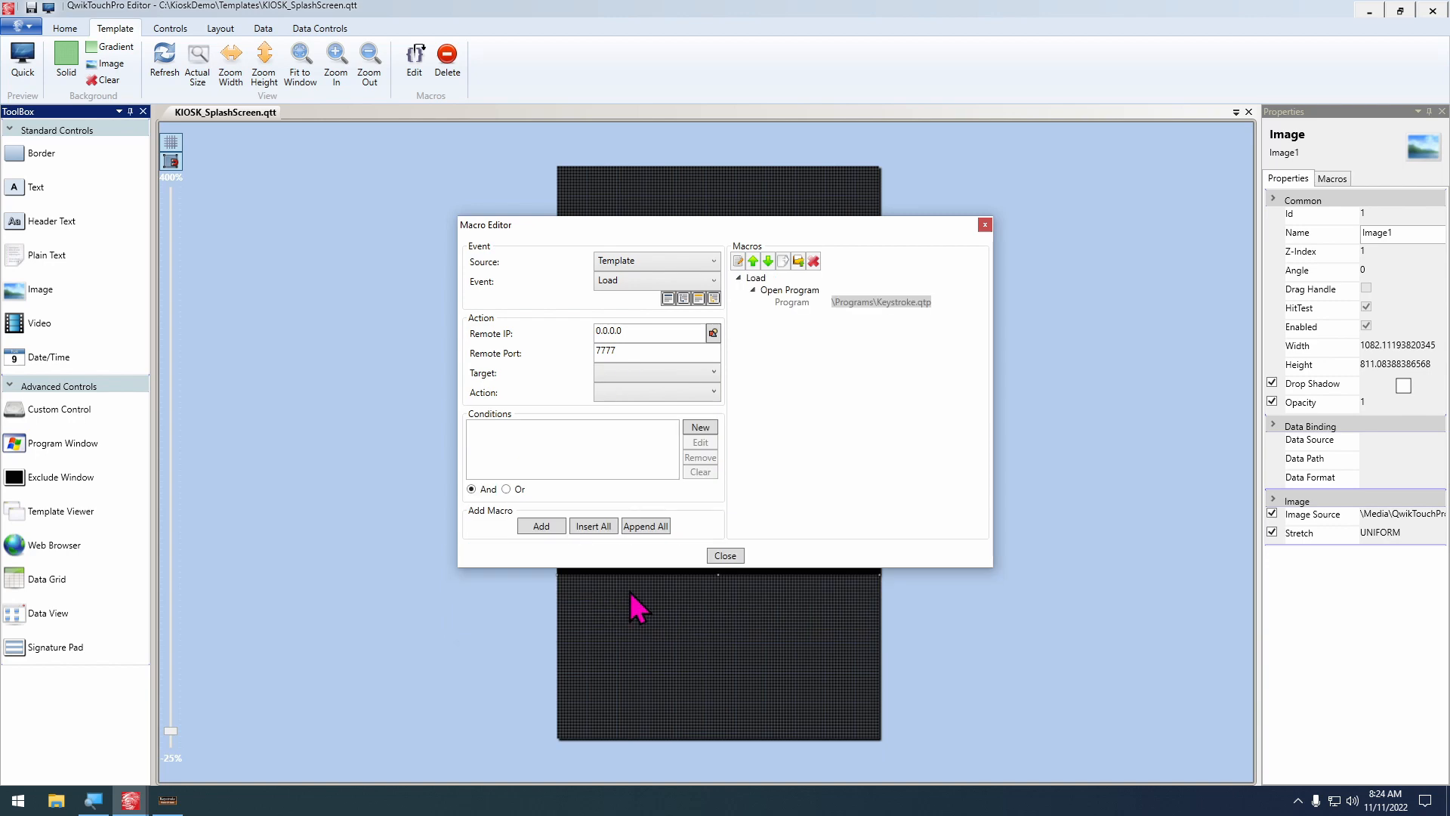
{"action": "left_click", "coordinate": [724, 555]}
Switch to Keystroke POS and exit it, then preview the splash screen template to test its Load macro
{"action": "left_click", "coordinate": [168, 802]}
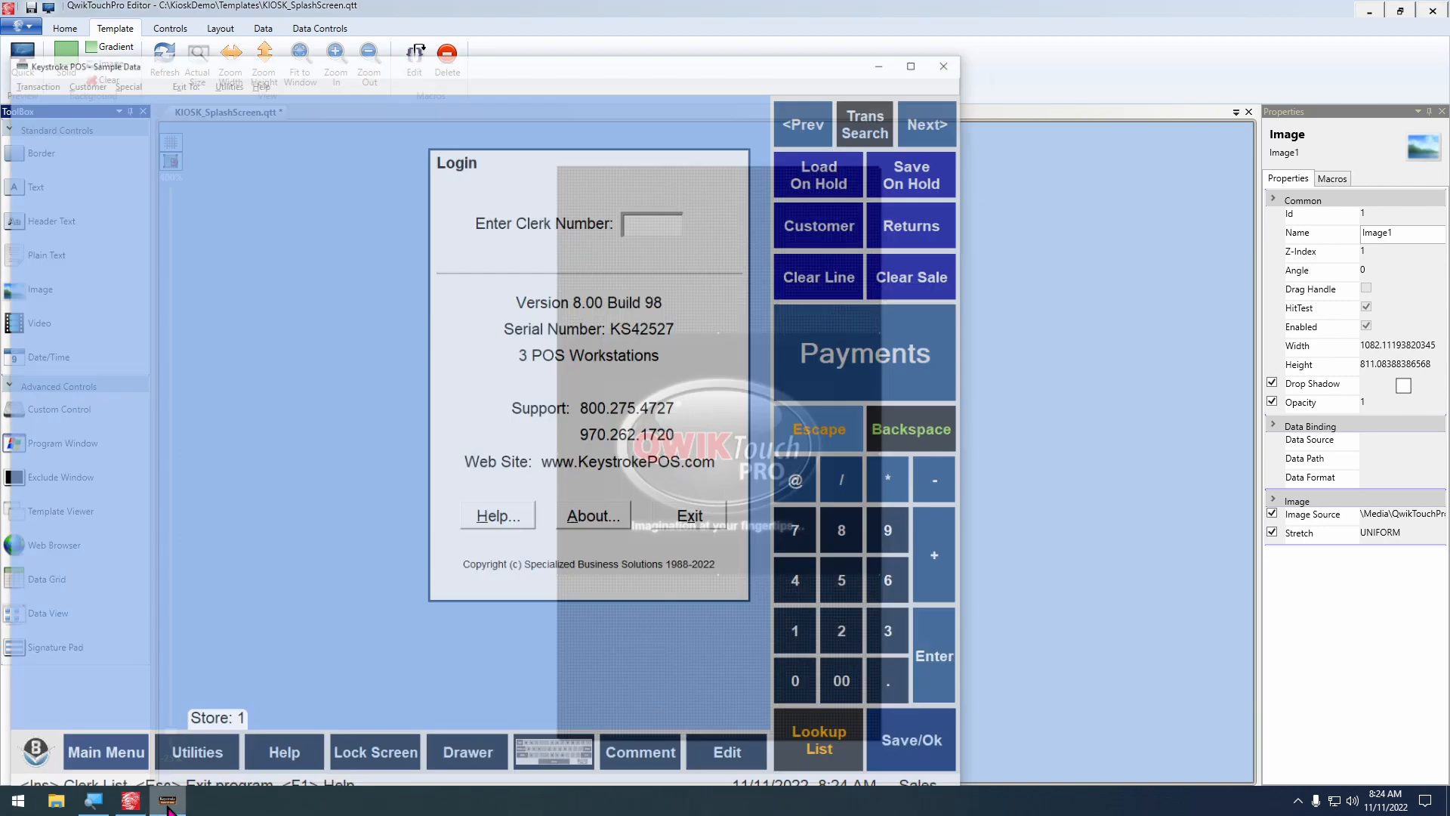
{"action": "key", "text": "Escape"}
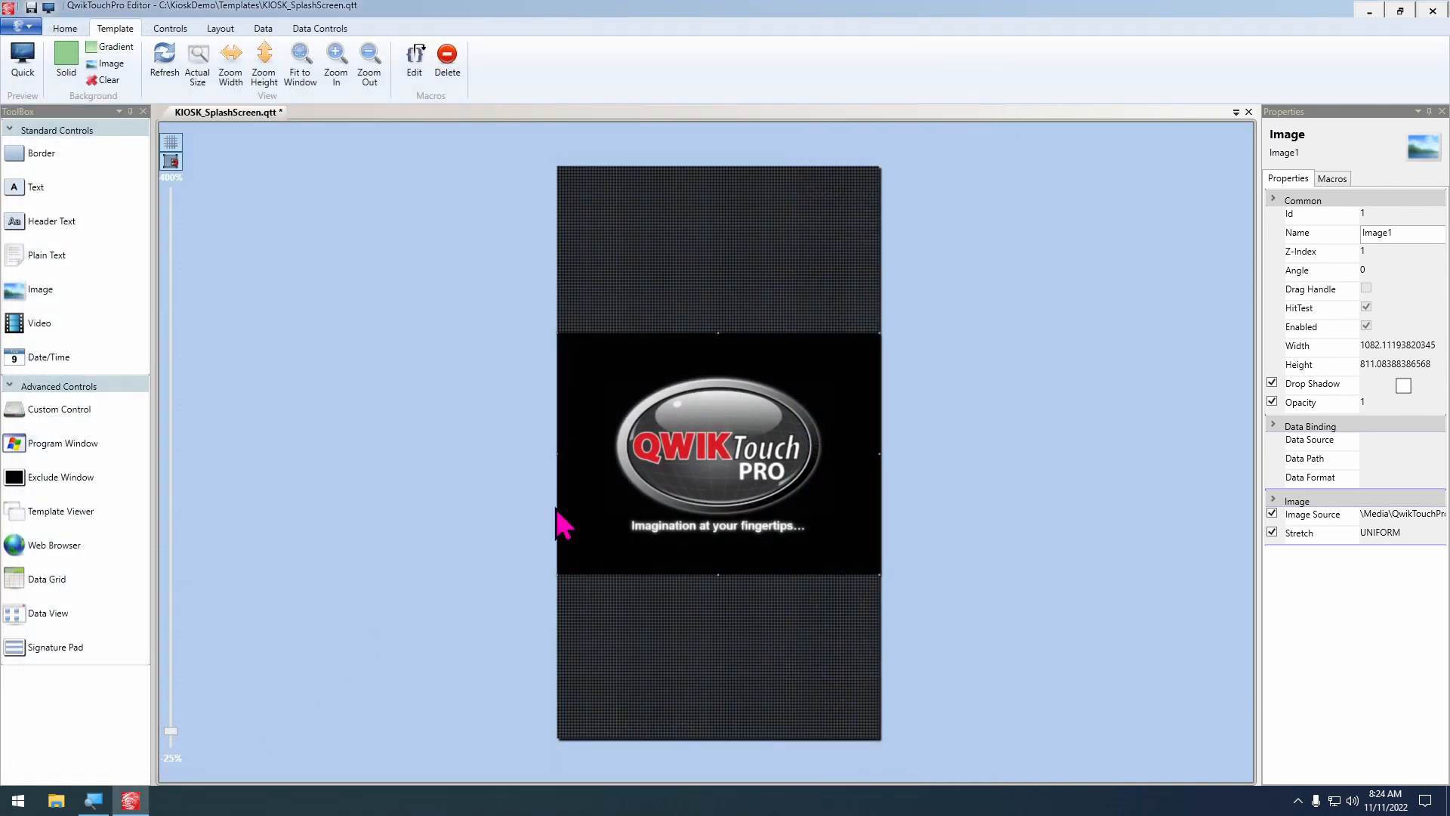
{"action": "key", "text": "F5"}
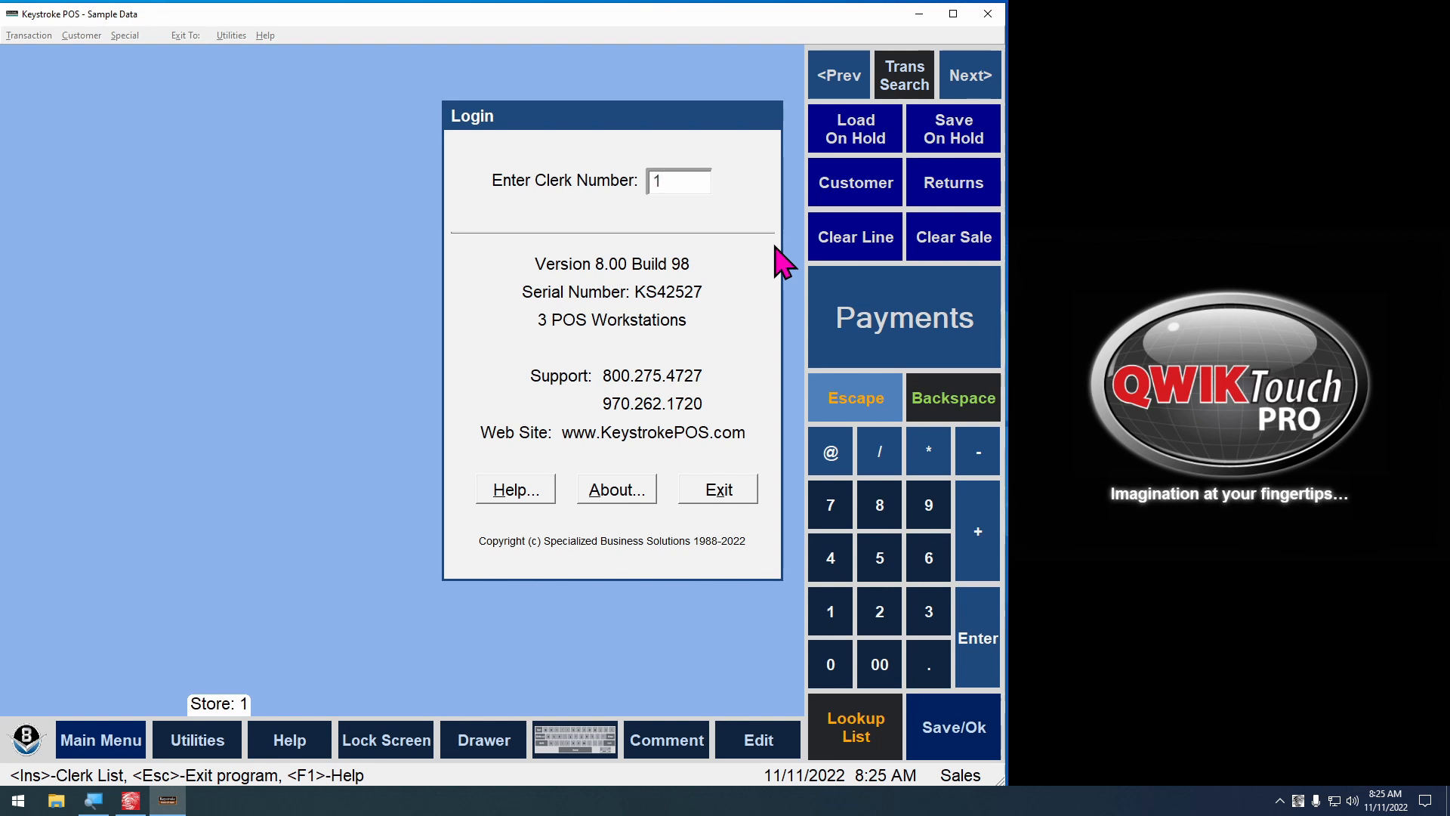
Log in to Keystroke POS with the clerk number and the clerk's password, and end the template preview
{"action": "key", "text": "Return"}
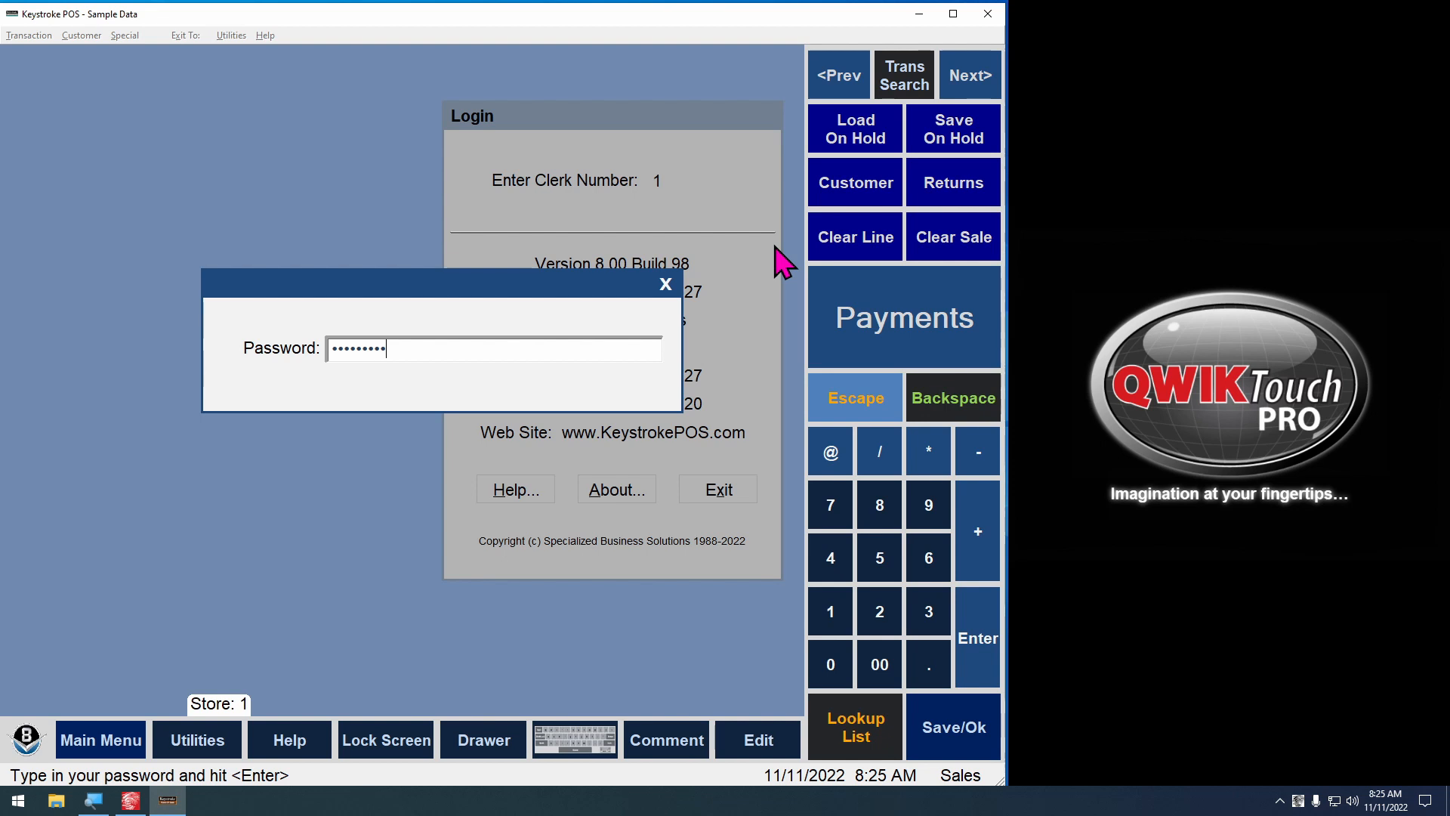
{"action": "key", "text": "Return"}
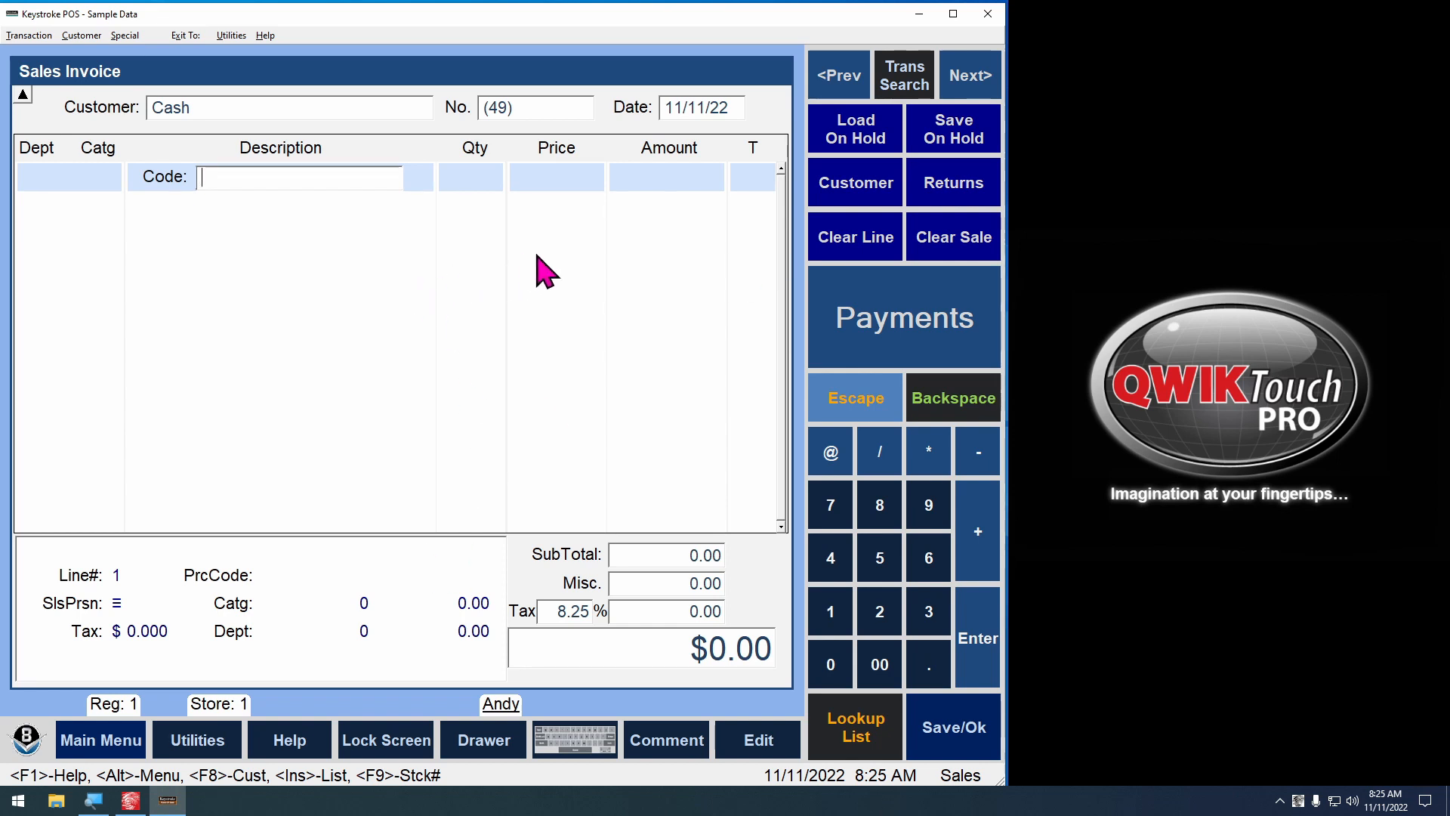
{"action": "left_click", "coordinate": [1296, 799]}
{"action": "left_click", "coordinate": [1283, 779]}
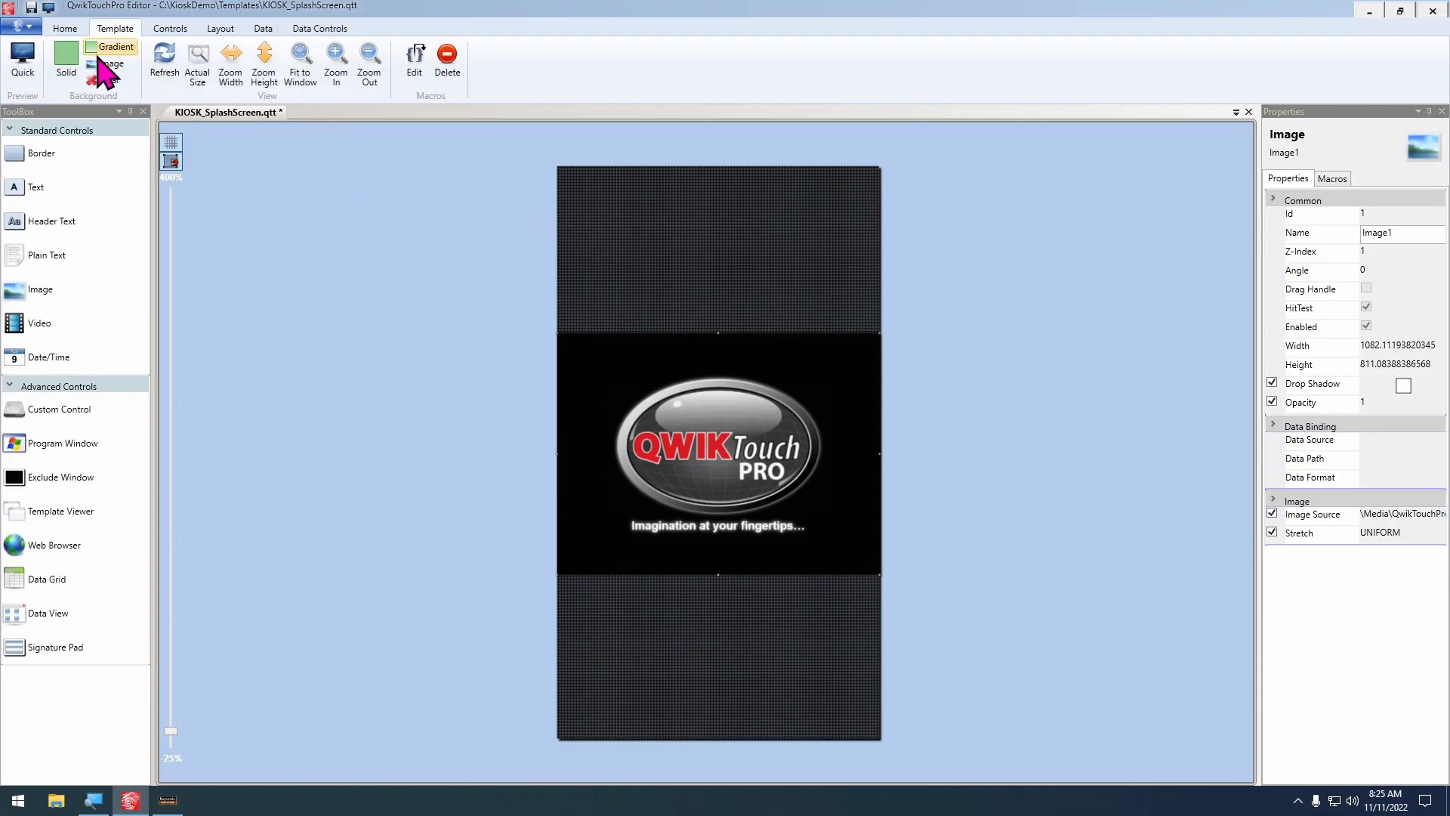
Review the template's existing Load macro in the Macro Editor and close the editor
{"action": "left_click", "coordinate": [414, 61]}
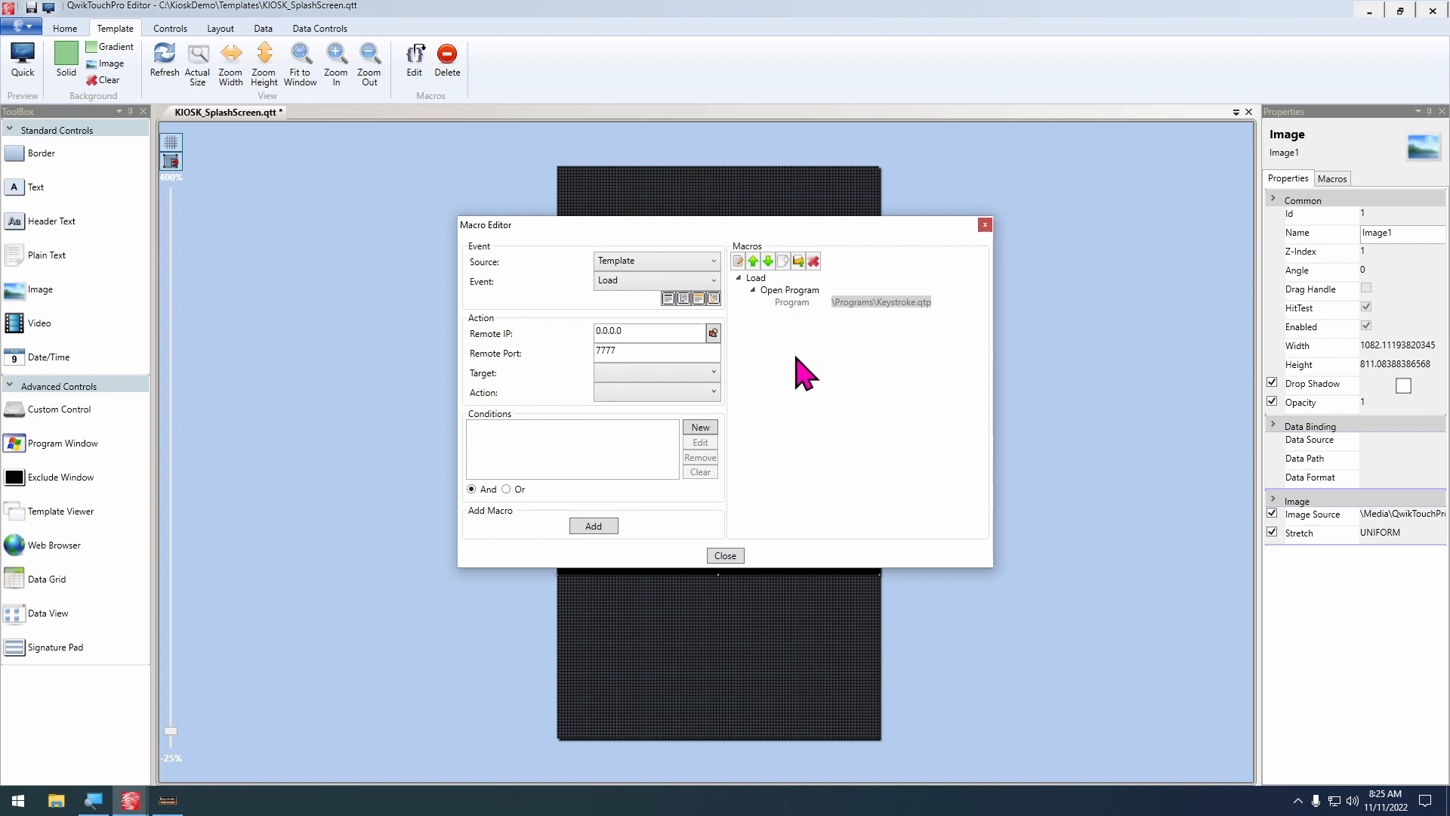
{"action": "left_click", "coordinate": [725, 557]}
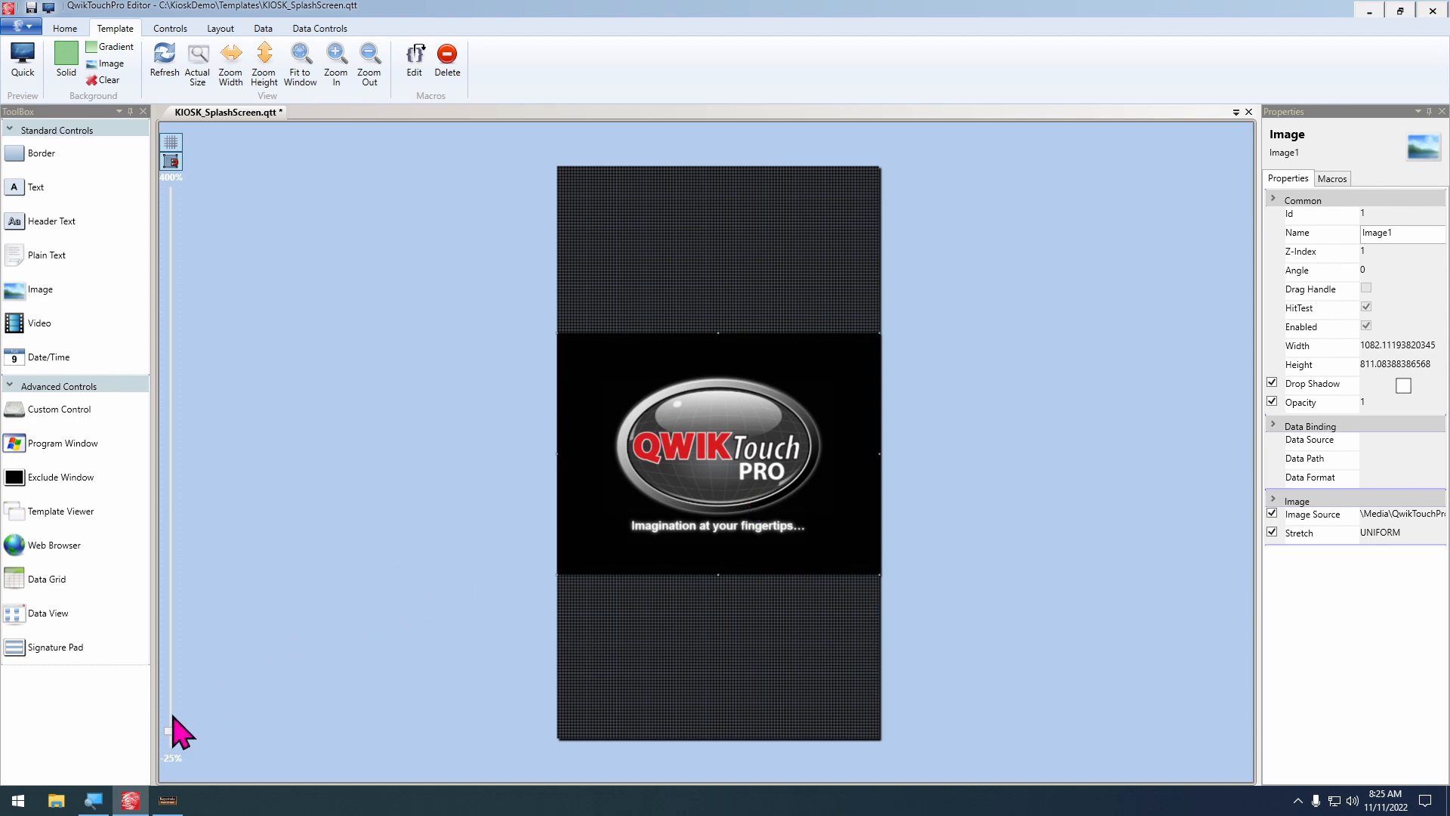
Switch to Keystroke POS and check the Customer Display hardware settings in the Configuration Manager, leaving them without changes
{"action": "left_click", "coordinate": [167, 799]}
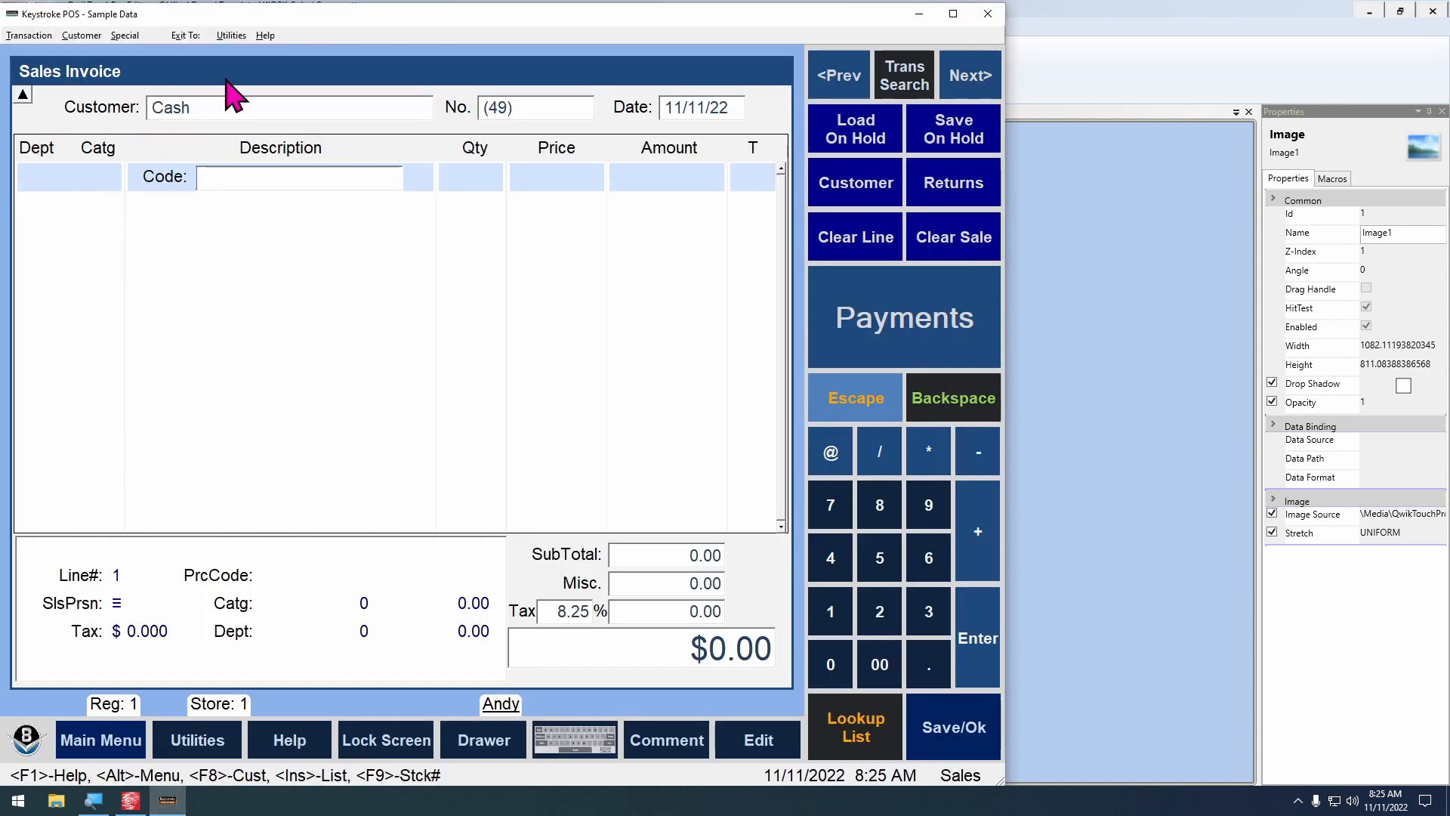
{"action": "left_click", "coordinate": [182, 38]}
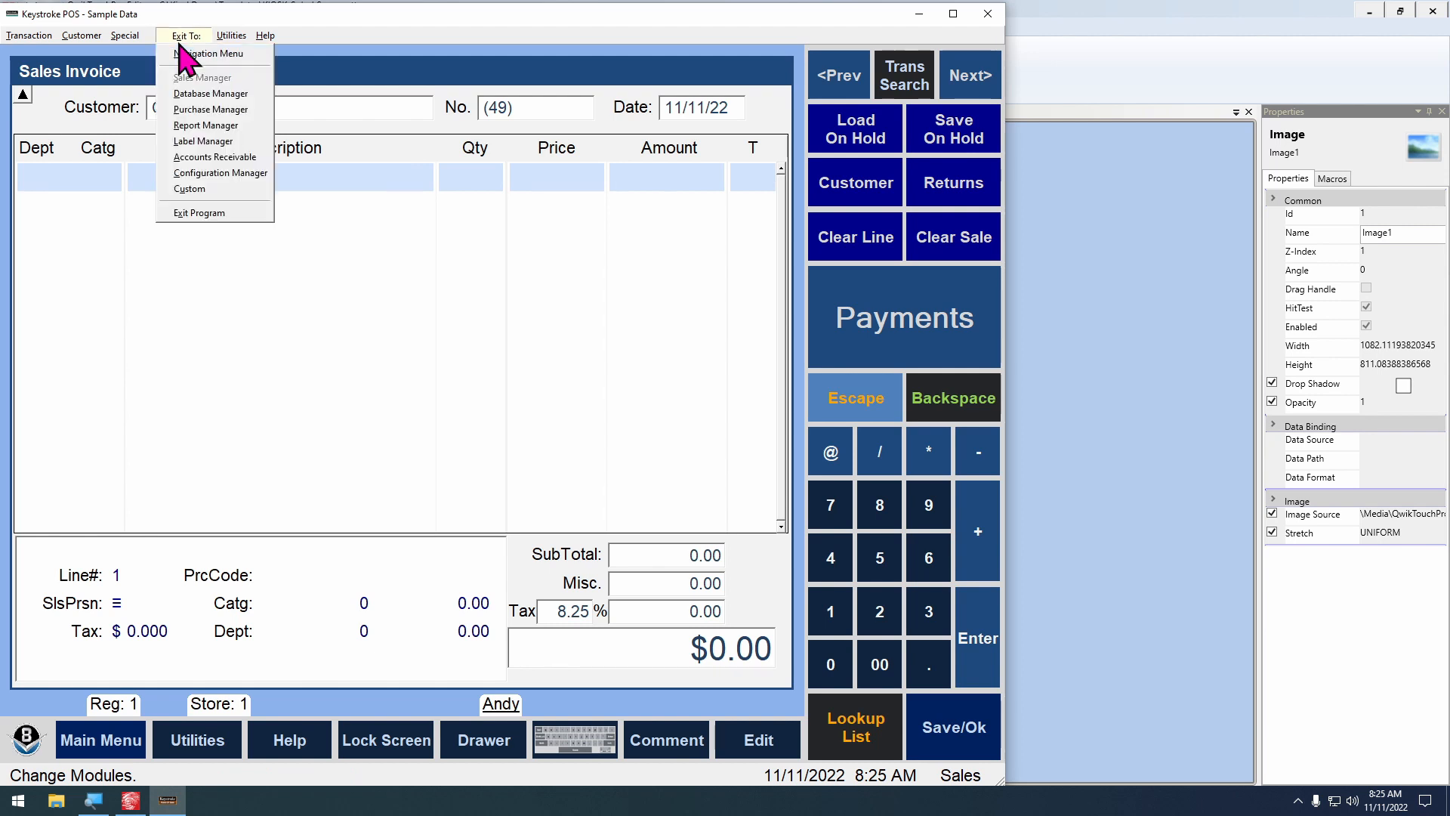
{"action": "left_click", "coordinate": [215, 262]}
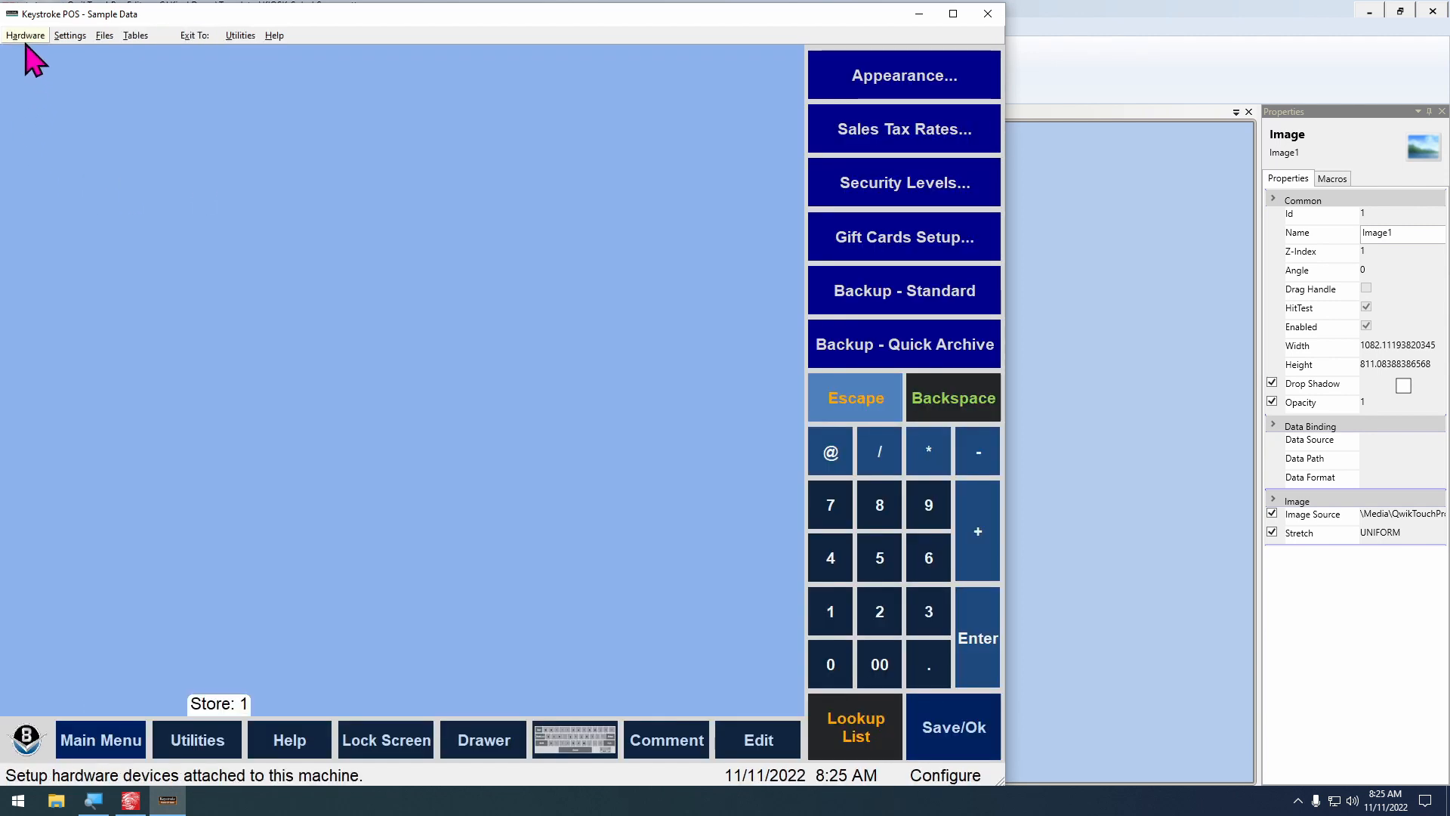
{"action": "left_click", "coordinate": [18, 38]}
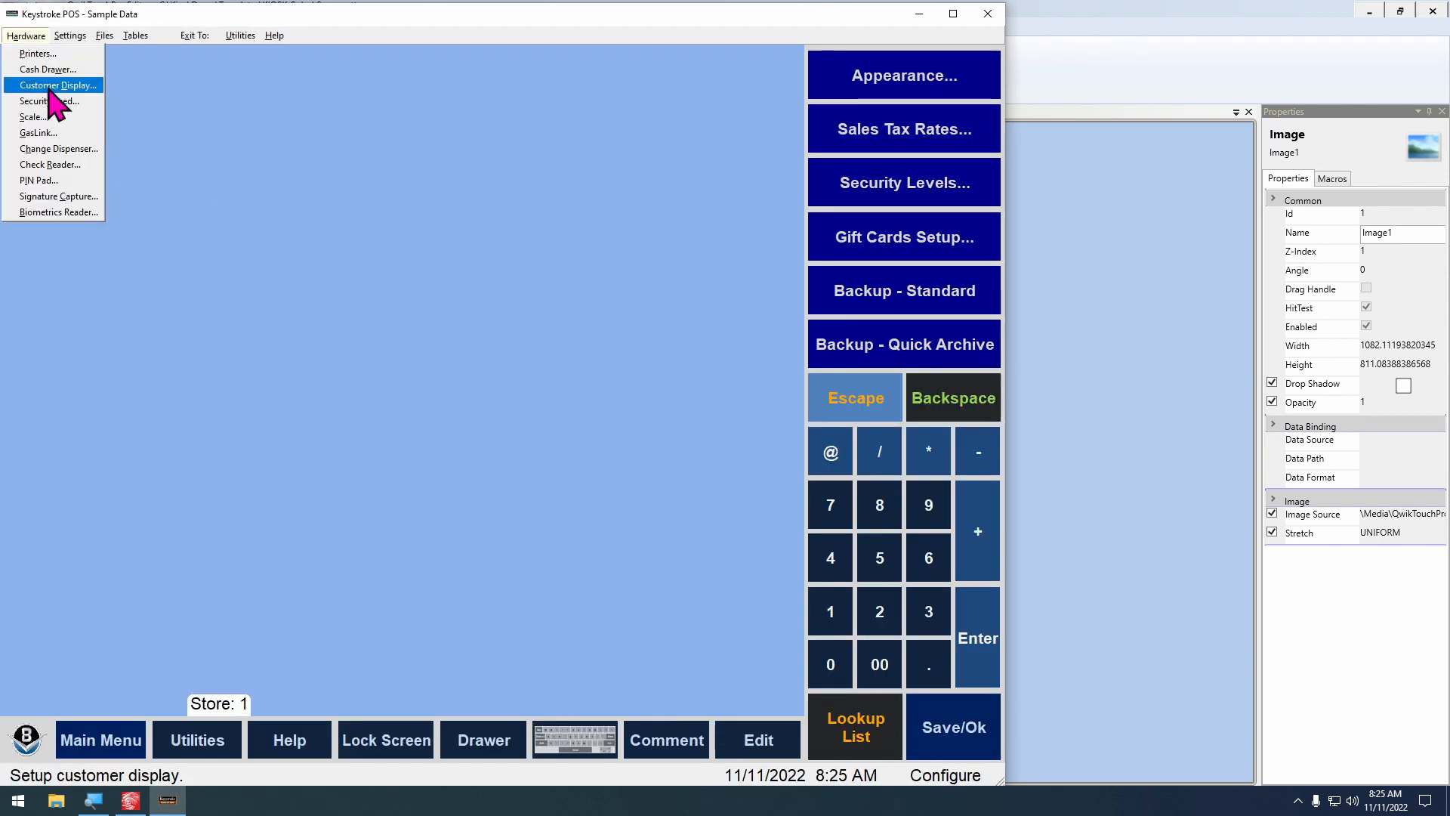
{"action": "left_click", "coordinate": [55, 86]}
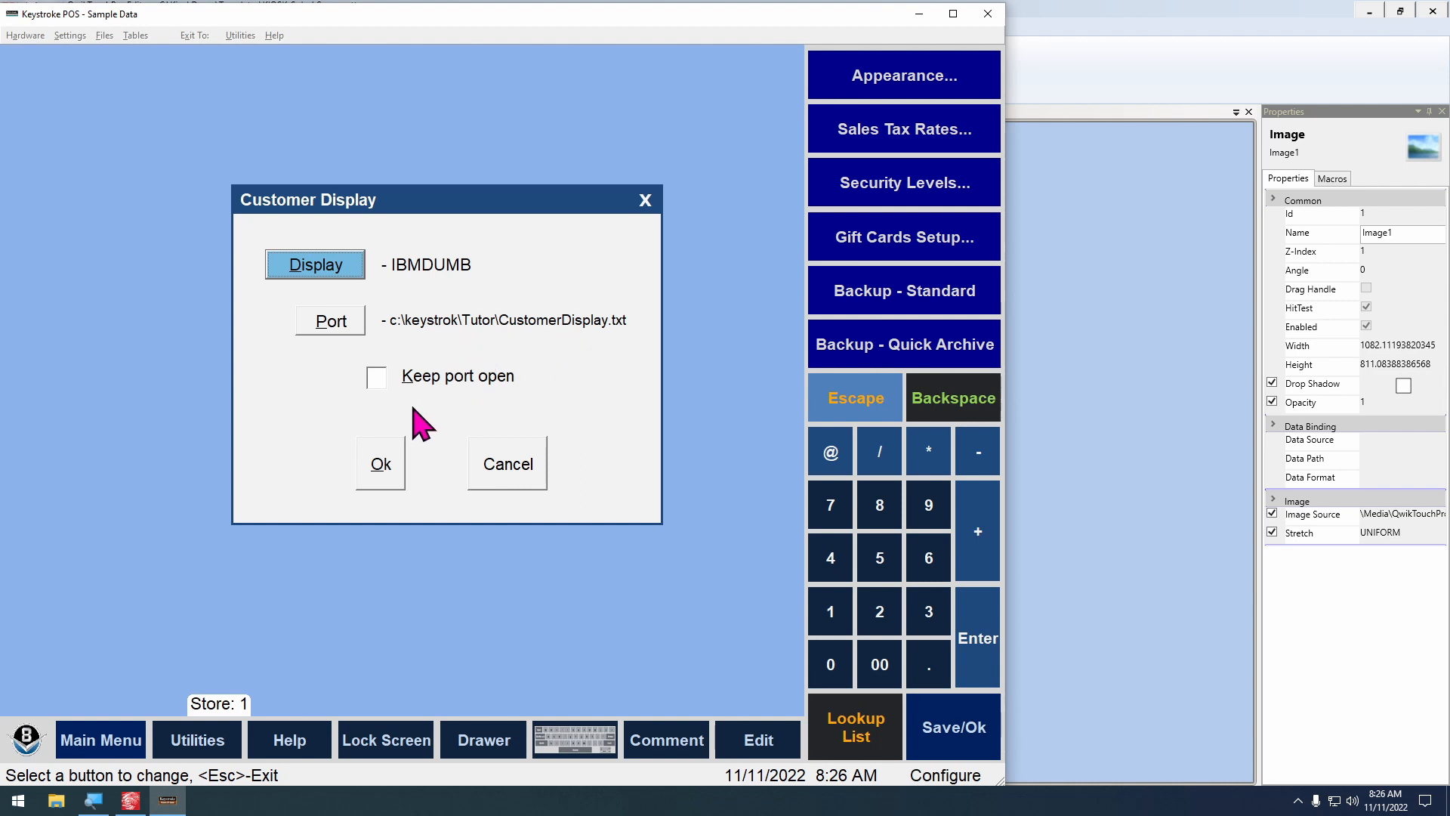
{"action": "left_click", "coordinate": [529, 470]}
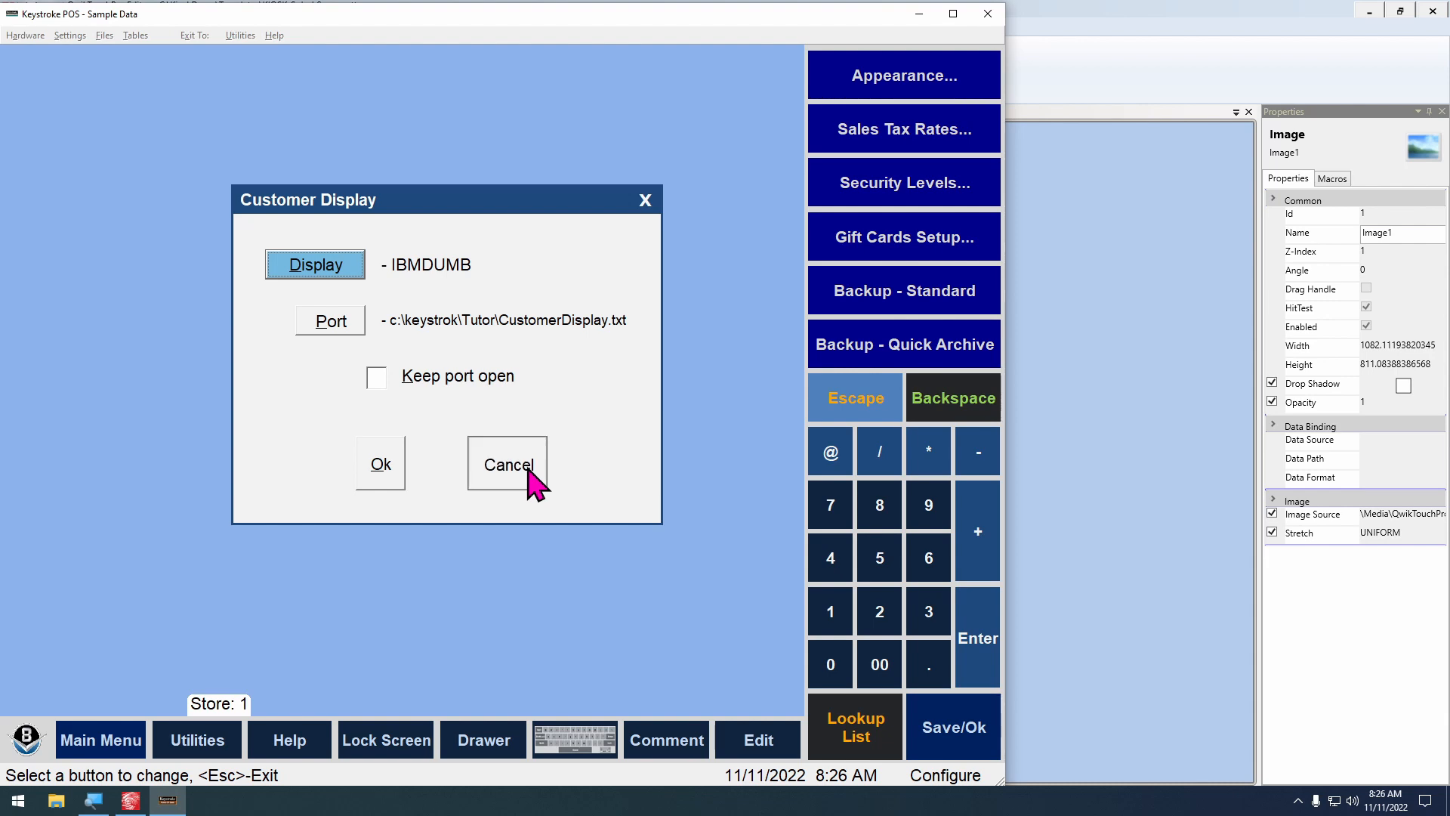
Return Keystroke POS to the Sales Manager and switch back to QwikTouchPro Editor
{"action": "mouse_move", "coordinate": [196, 35]}
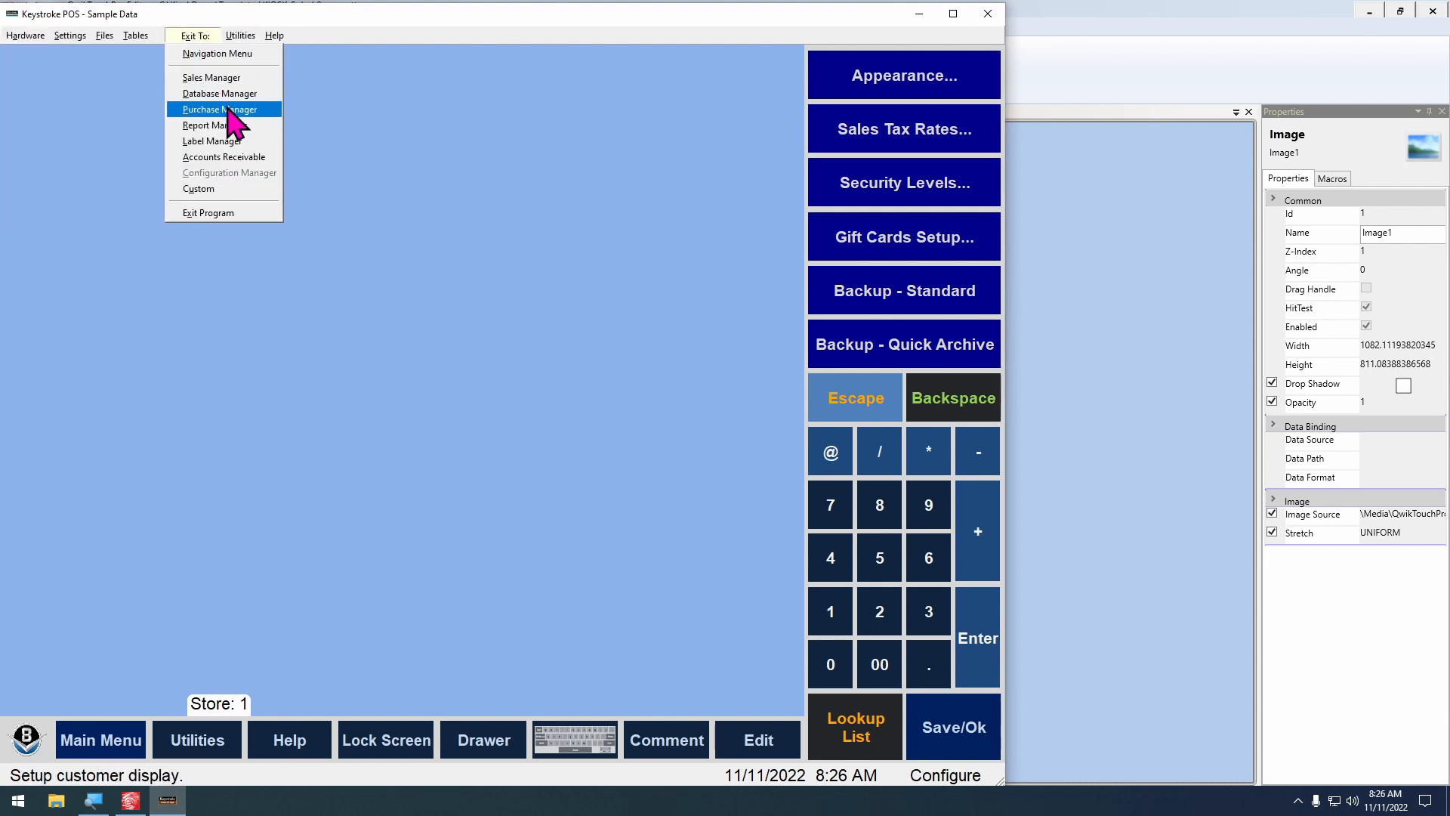
{"action": "left_click", "coordinate": [222, 82]}
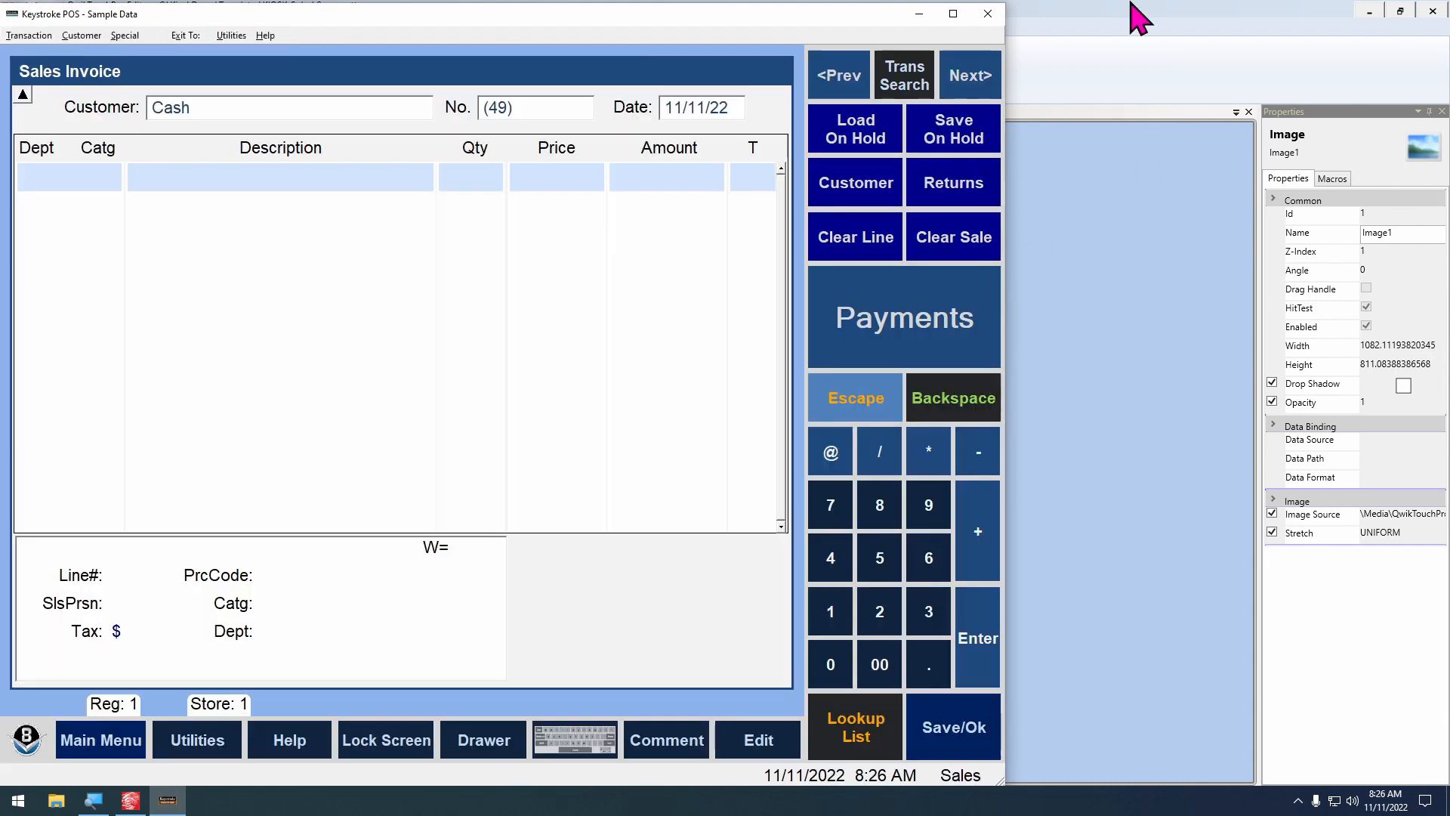
{"action": "left_click", "coordinate": [1132, 6]}
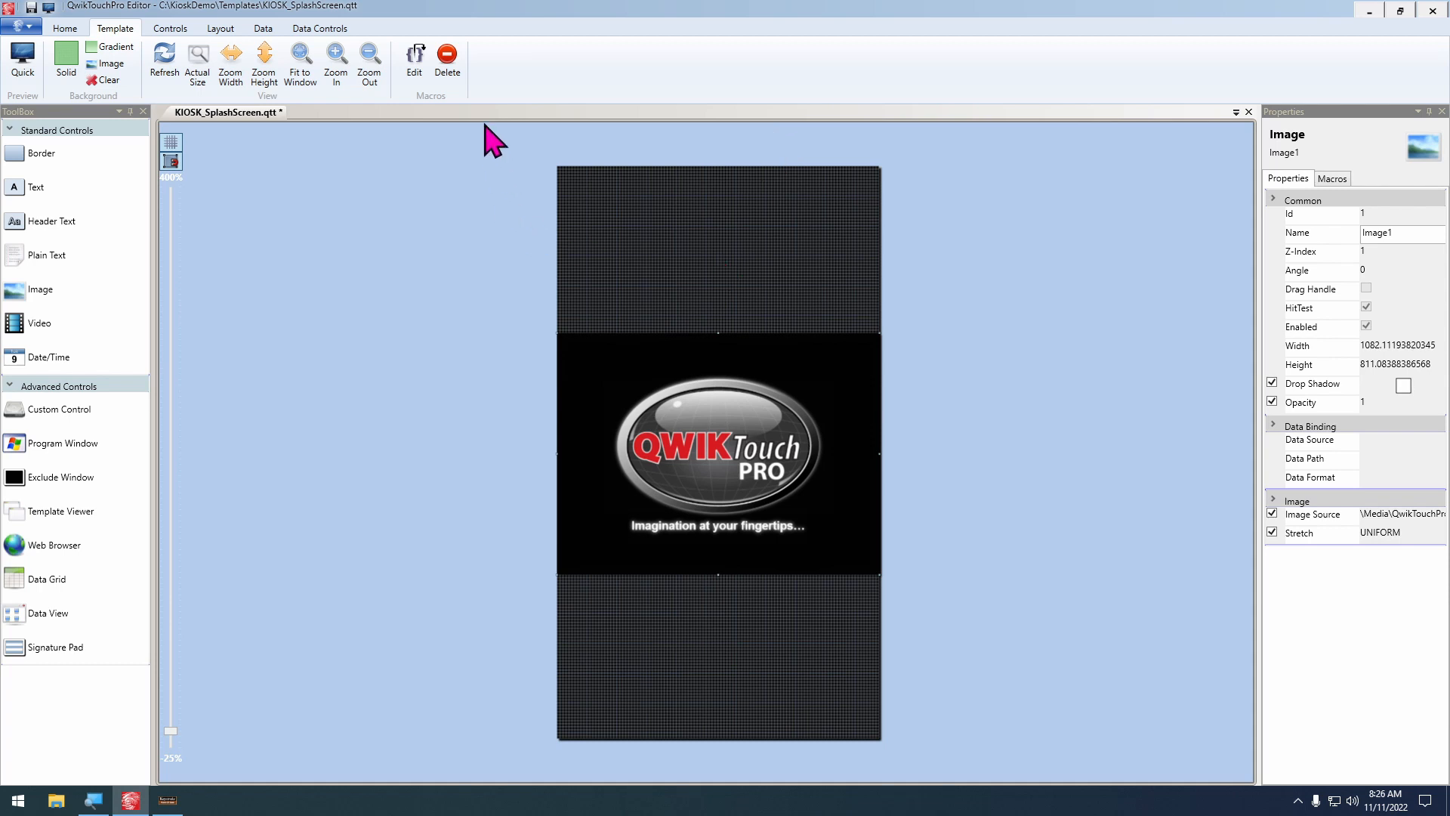
Start a new data source of type Keystroke Customer Display (IBMDUMB)
{"action": "left_click", "coordinate": [264, 28]}
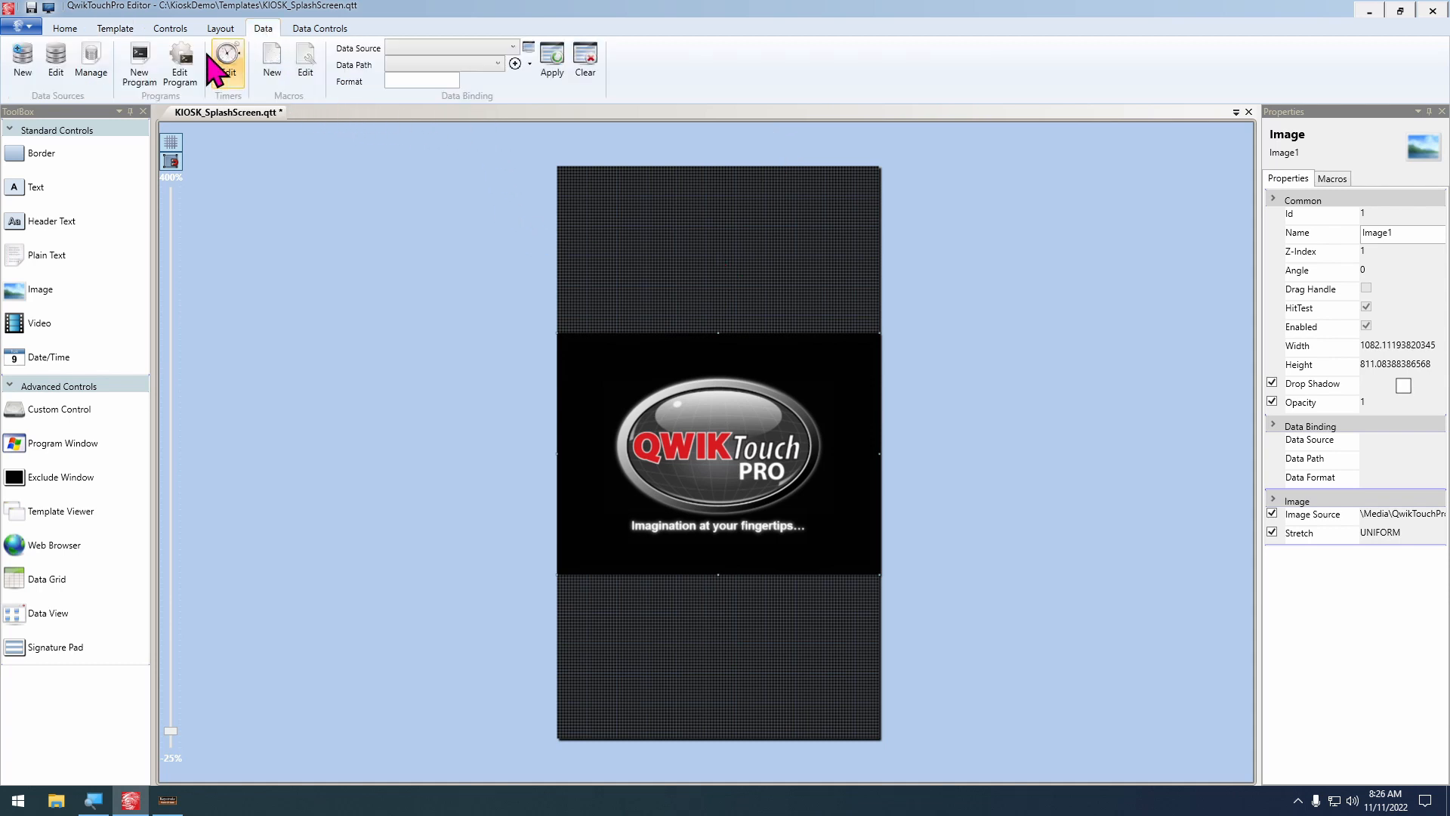
{"action": "left_click", "coordinate": [22, 57]}
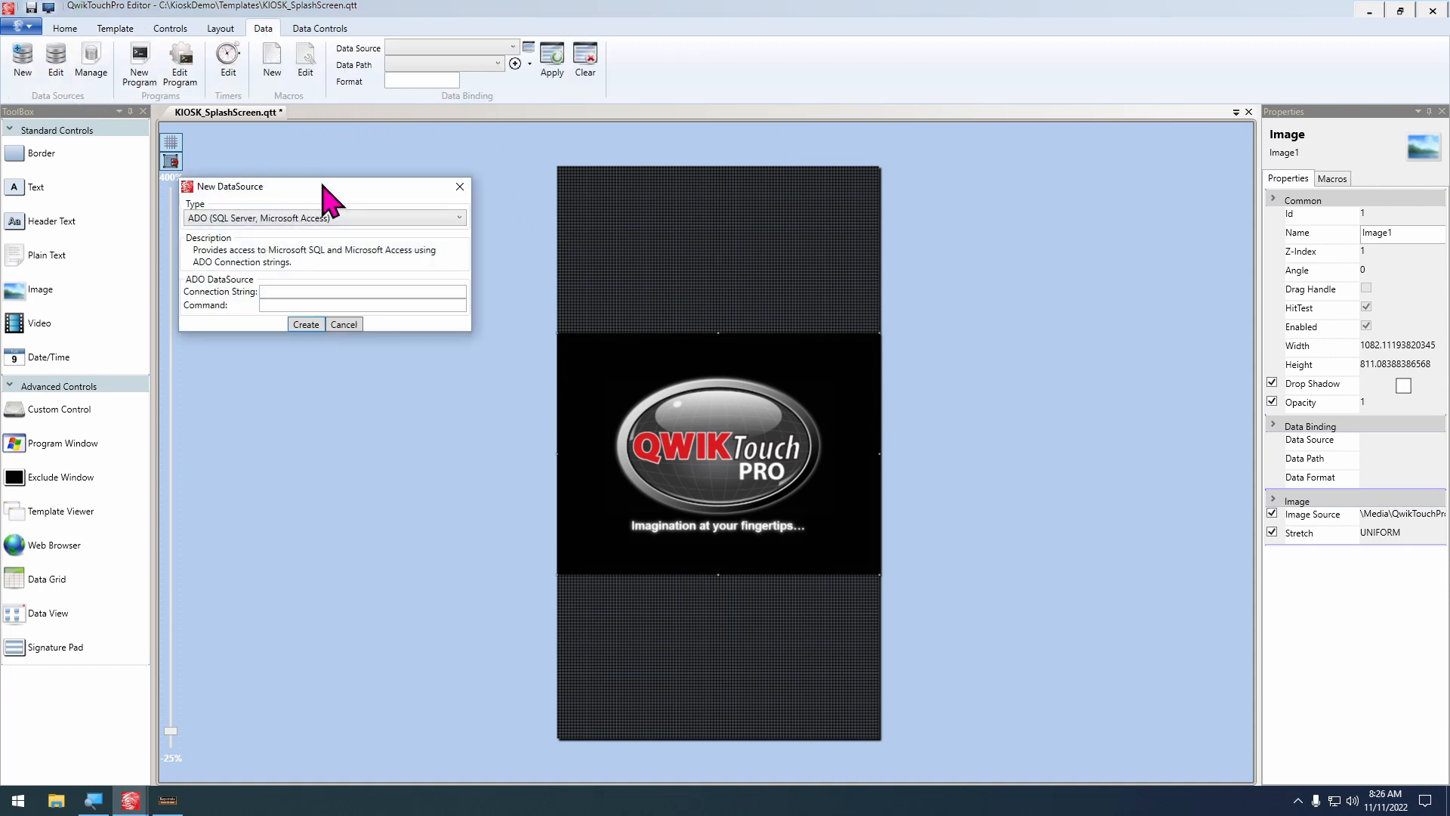
{"action": "left_click", "coordinate": [311, 219]}
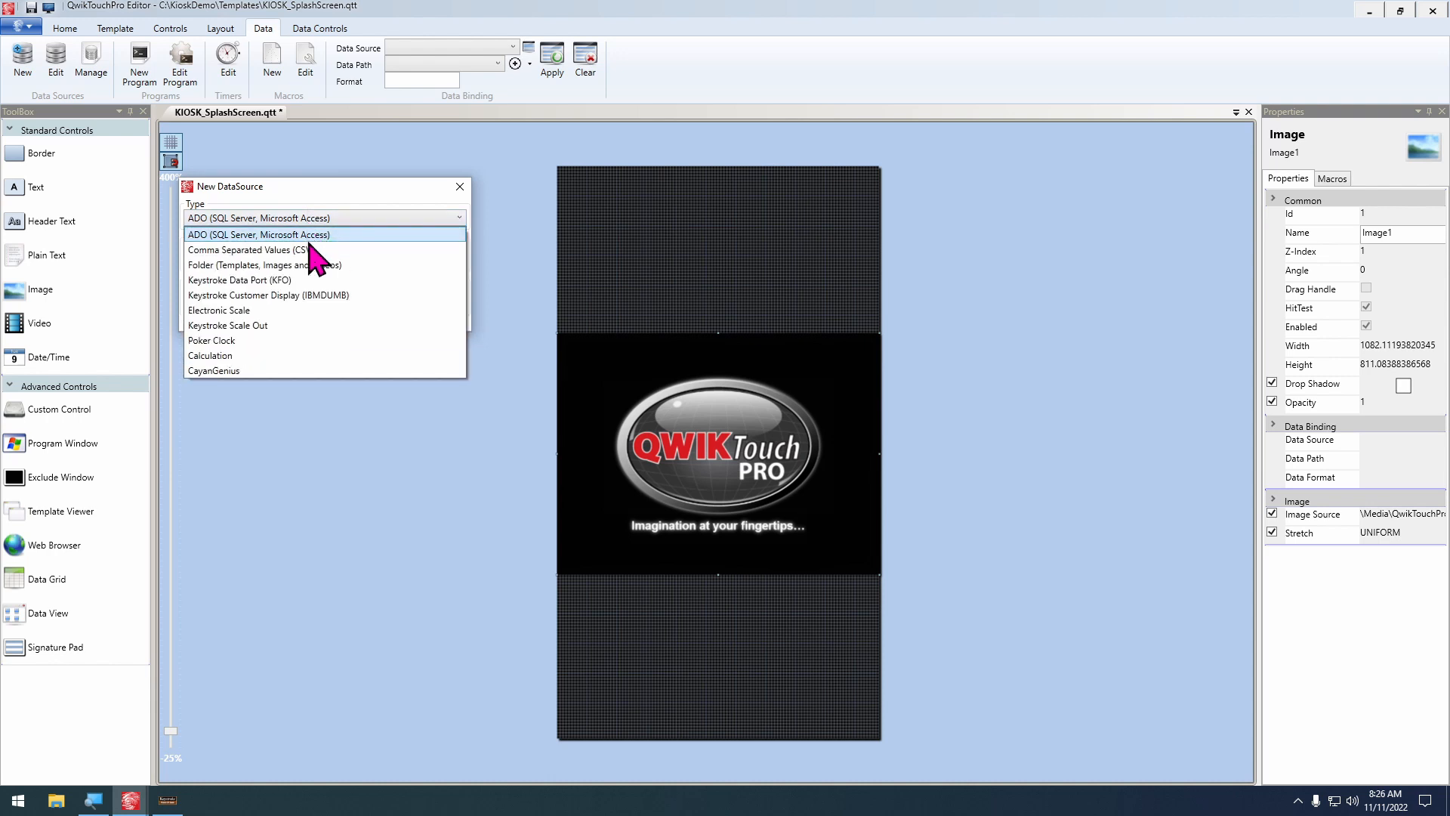
{"action": "left_click", "coordinate": [370, 296]}
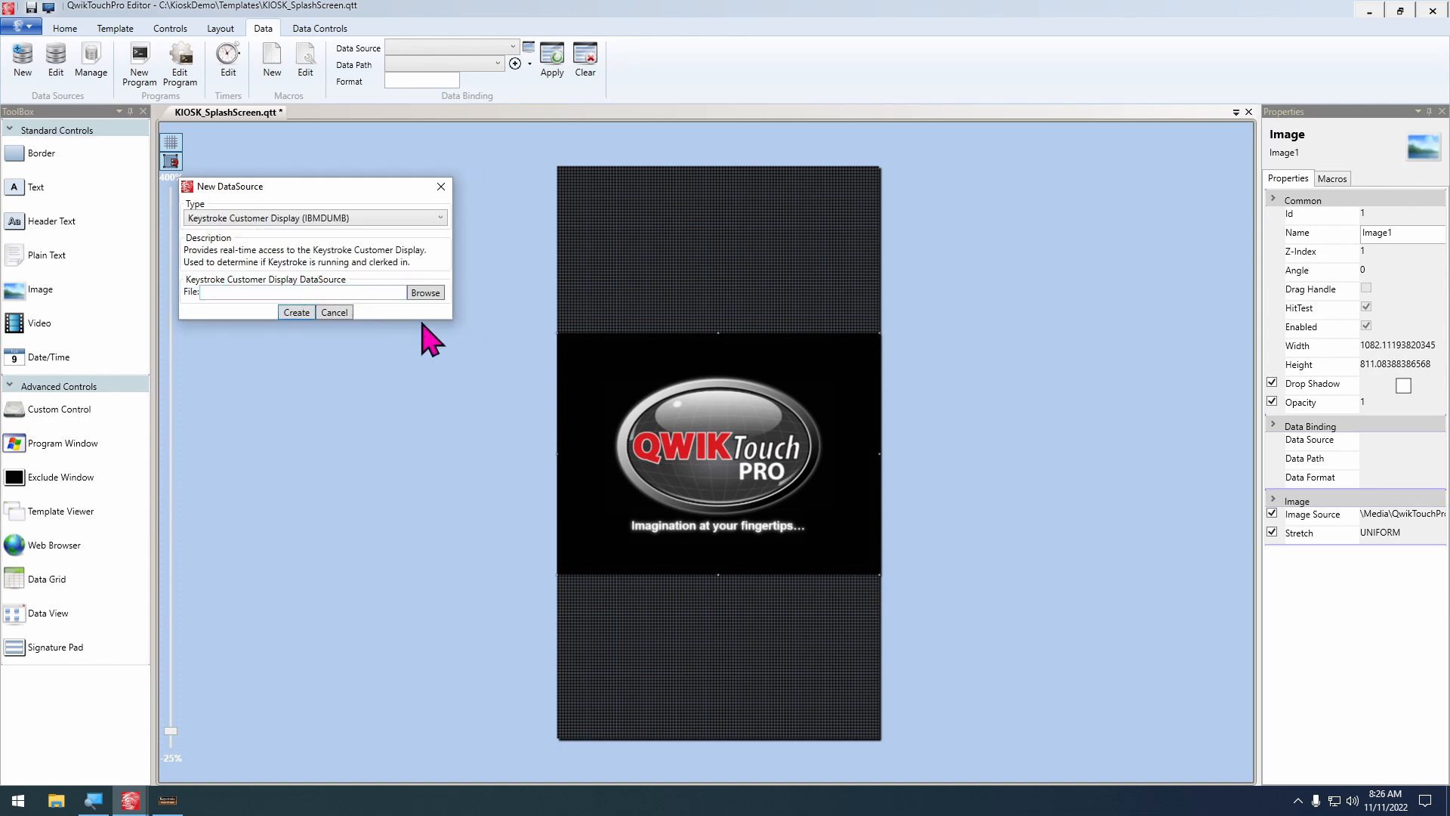
Set the data source's file to CustomerDisplay.txt from C:\Keystrok\Tutor
{"action": "left_click", "coordinate": [428, 295]}
{"action": "type", "text": "c"}
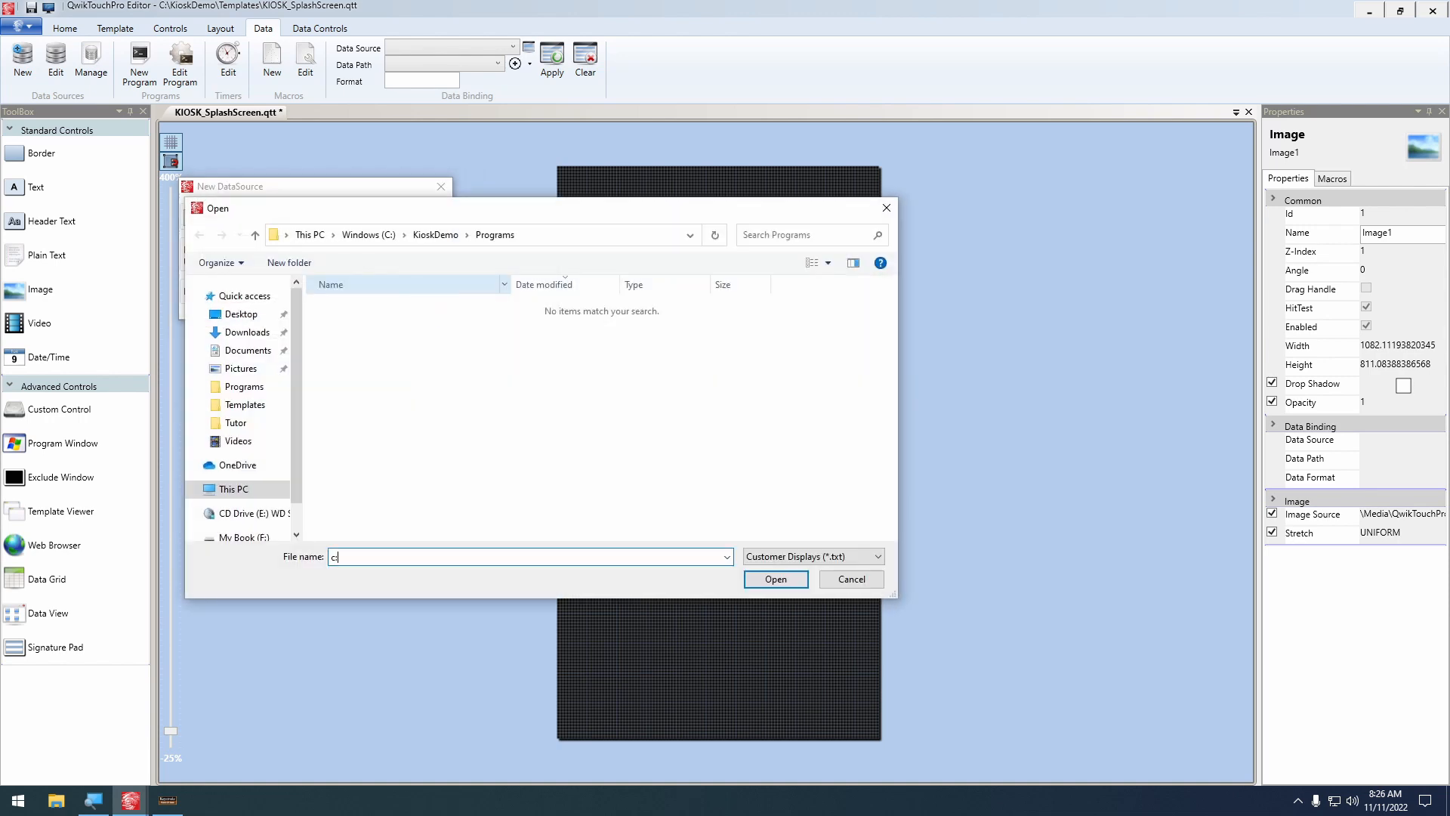
{"action": "type", "text": ":\\Keystrok\\Tutor"}
{"action": "key", "text": "Return"}
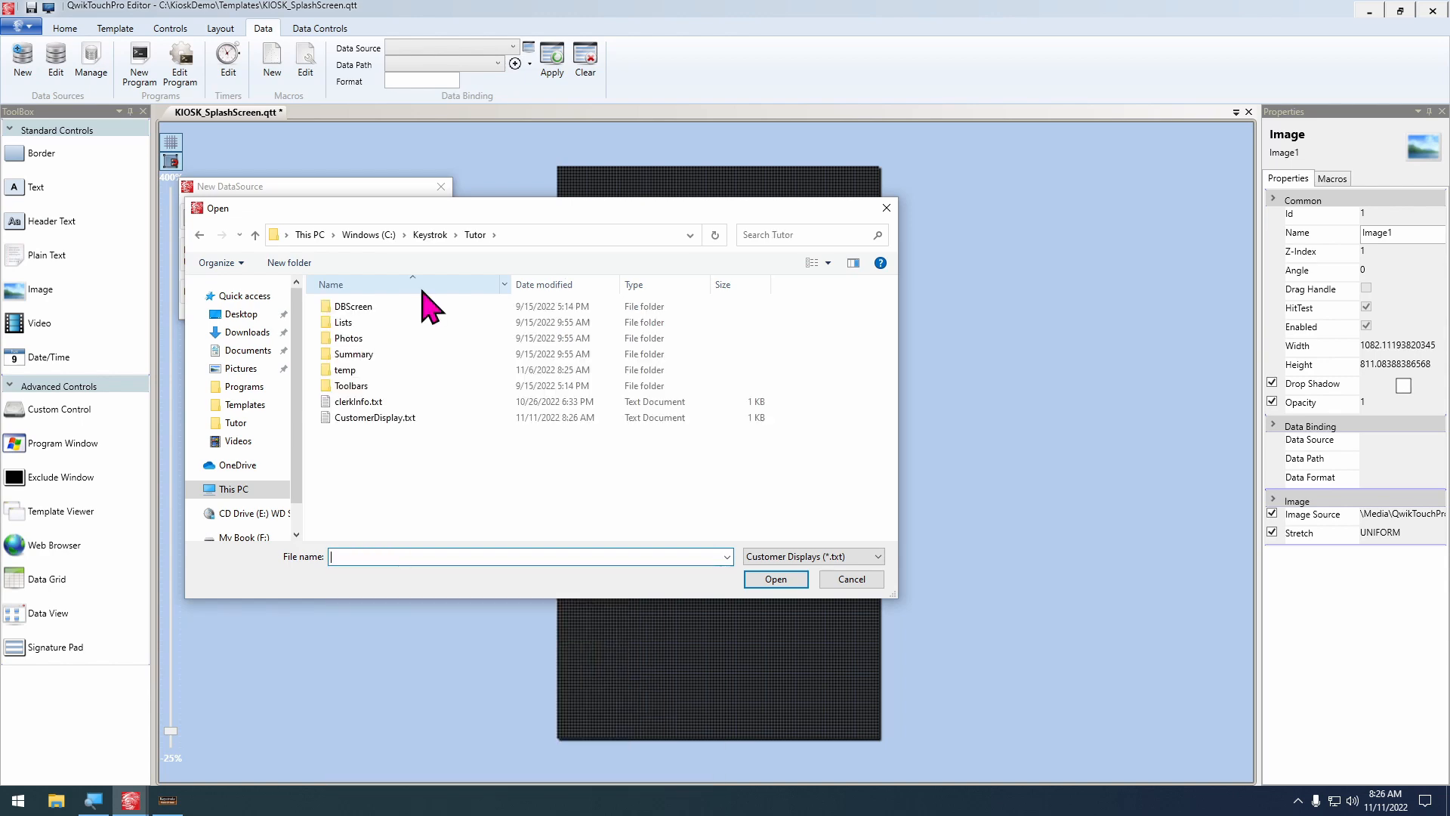
{"action": "double_click", "coordinate": [378, 417]}
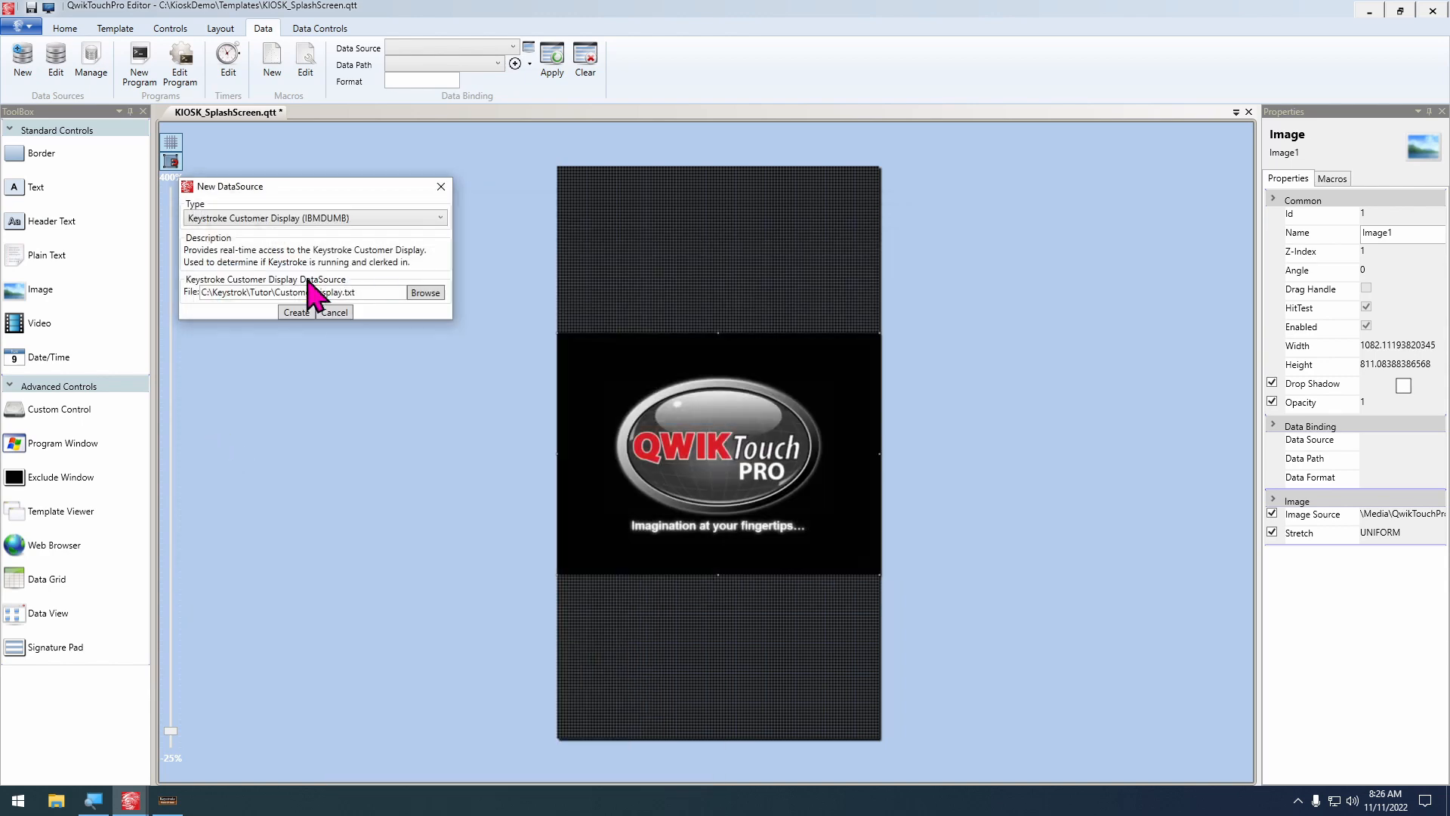
Create the data source, save it as KeystrokeCustomerDisplay in the KioskDemo Programs folder, and add it to the active template
{"action": "left_click", "coordinate": [297, 313]}
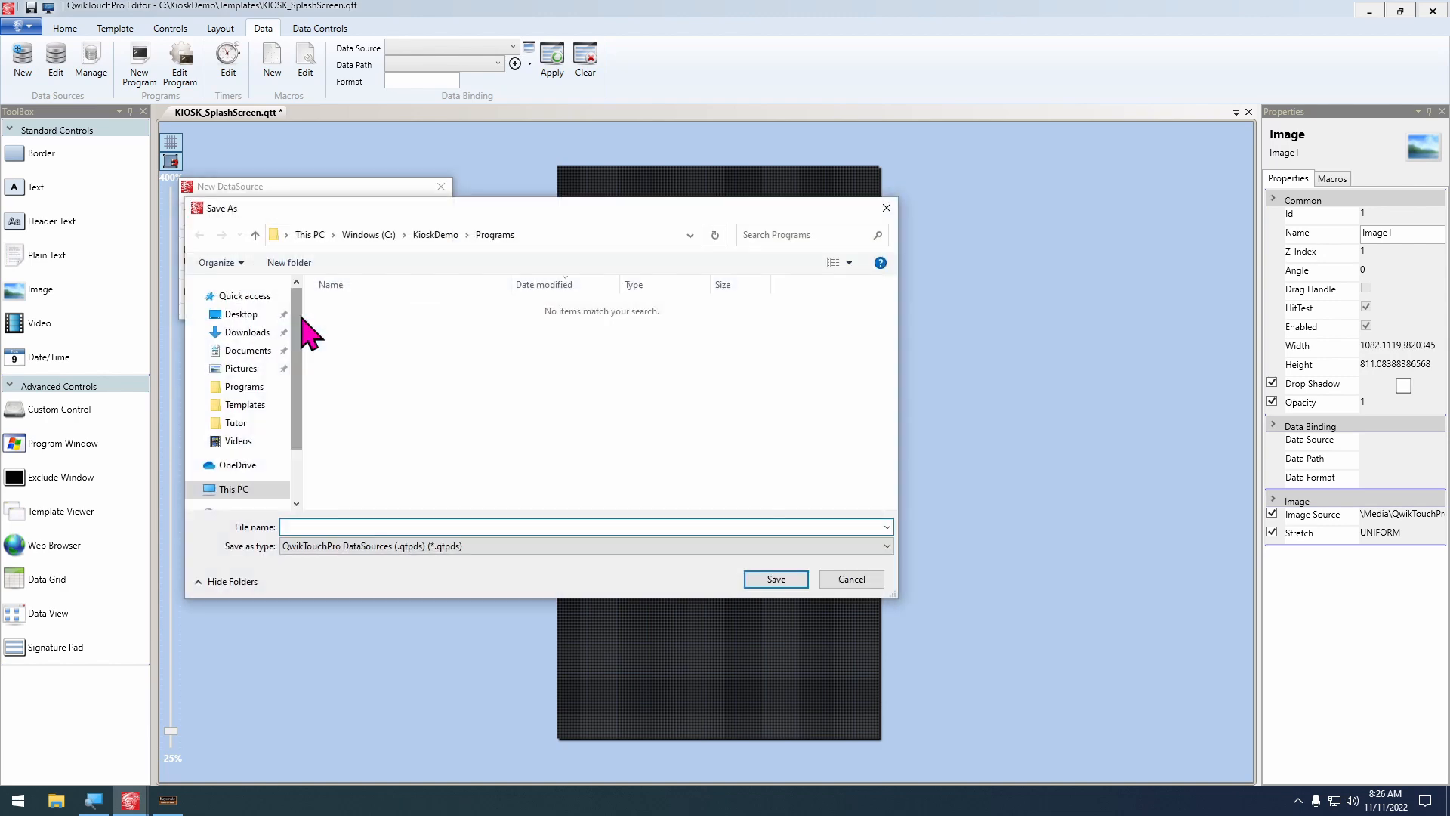
{"action": "type", "text": "KeystrokeCus"}
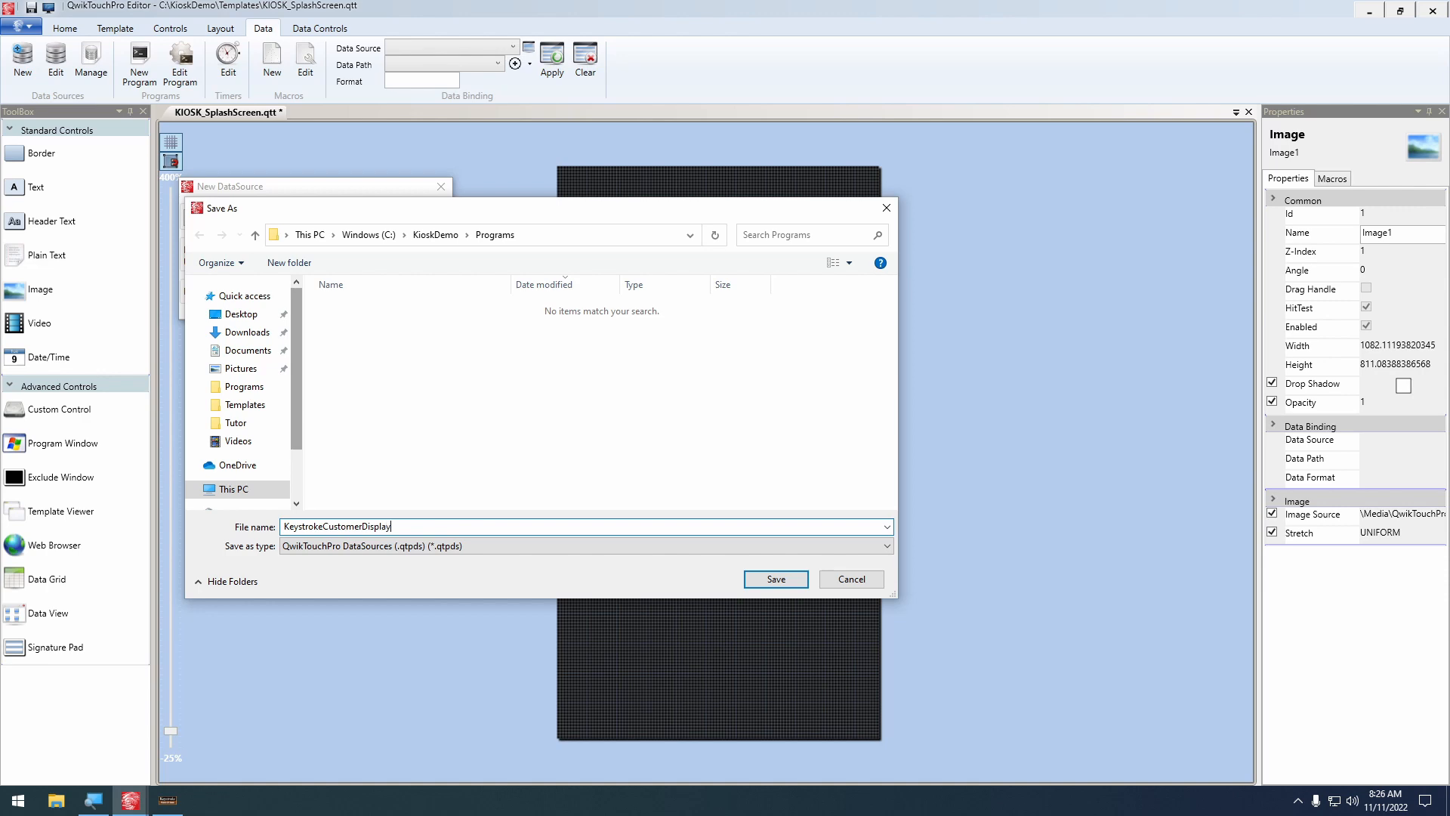
{"action": "type", "text": "tomerDisplay"}
{"action": "left_click", "coordinate": [775, 584]}
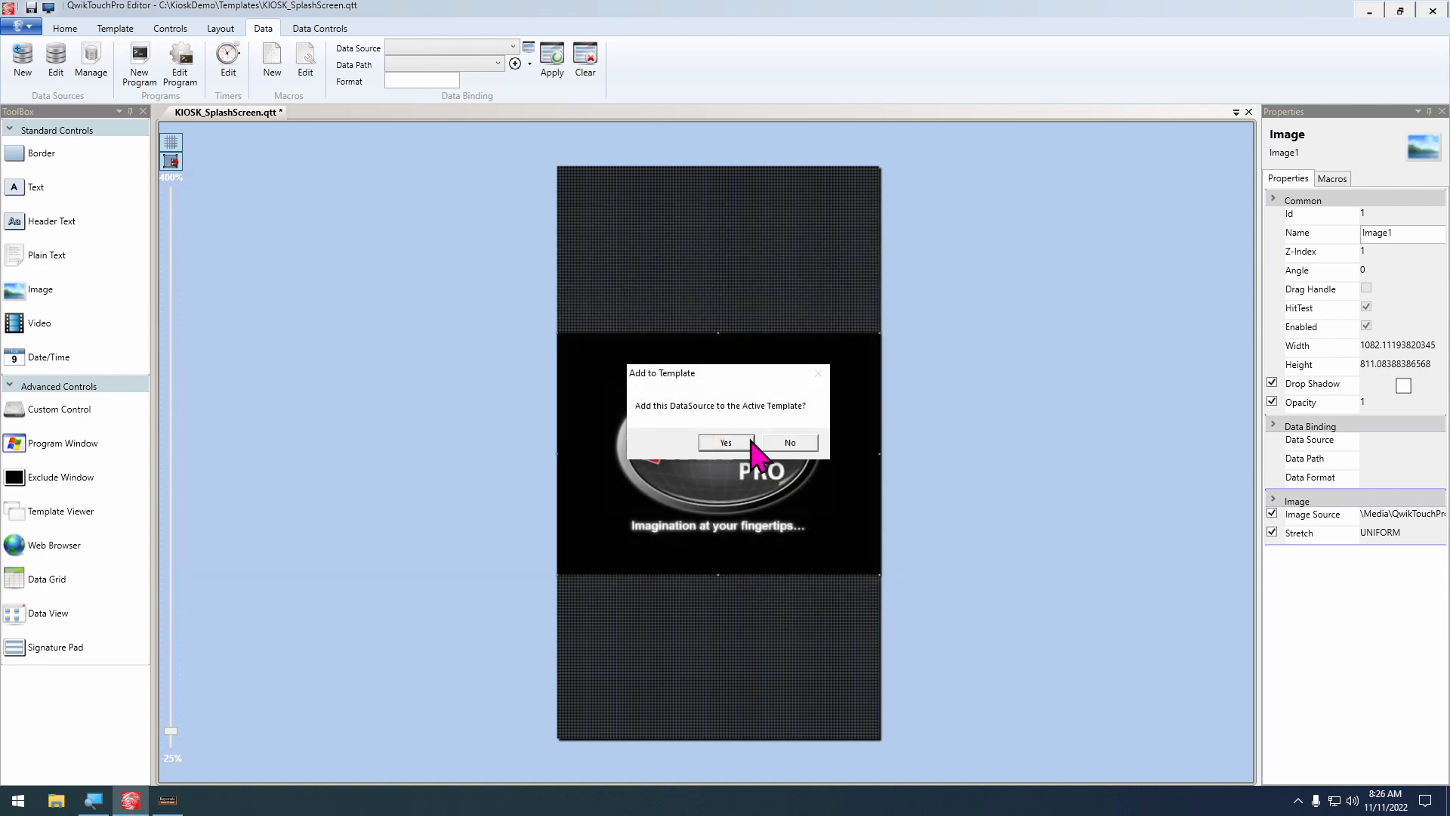
{"action": "left_click", "coordinate": [726, 443]}
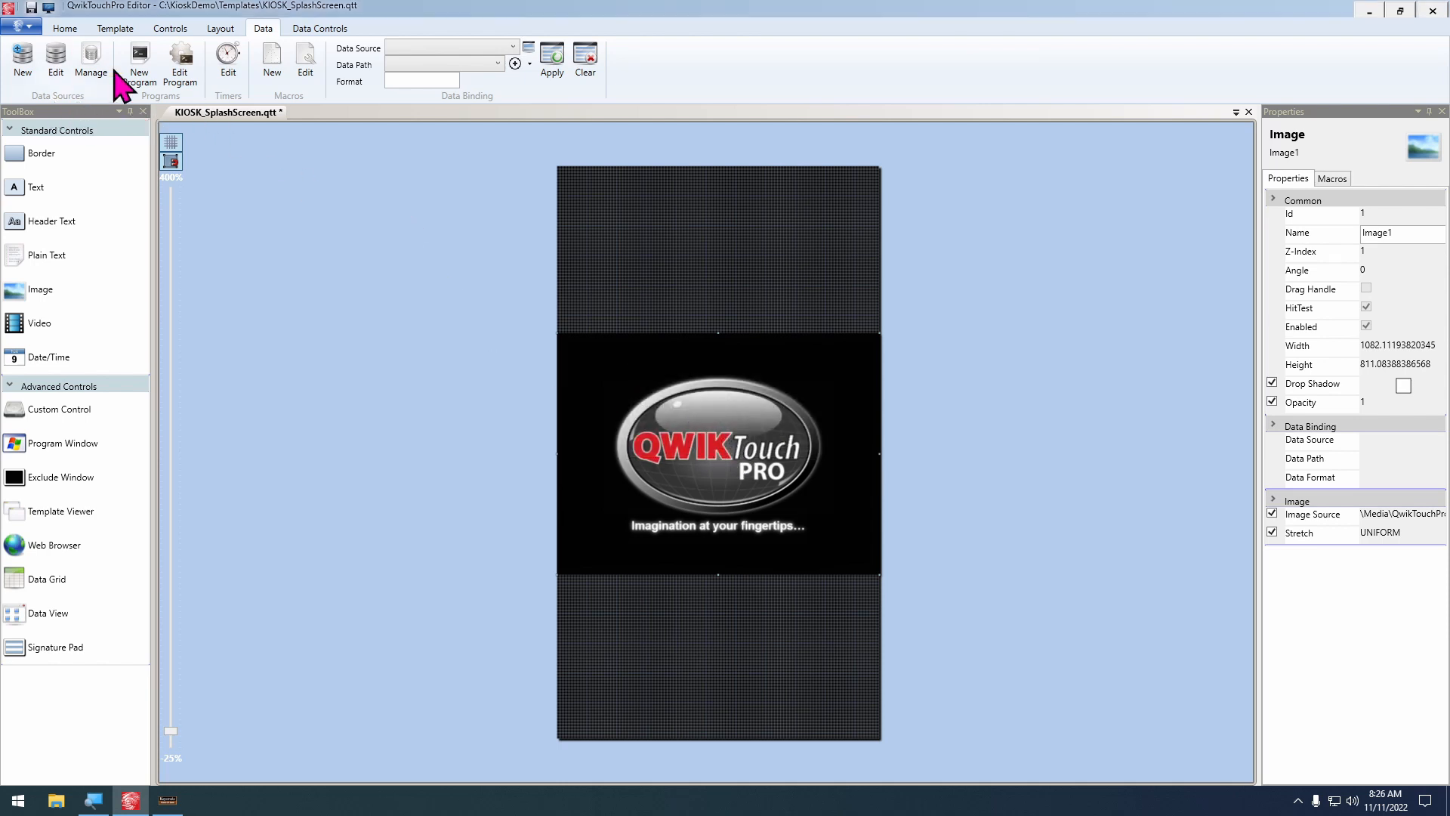
Open the macros of the KeystrokeCustomerDisplay.qtpds data source for editing
{"action": "left_click", "coordinate": [91, 59]}
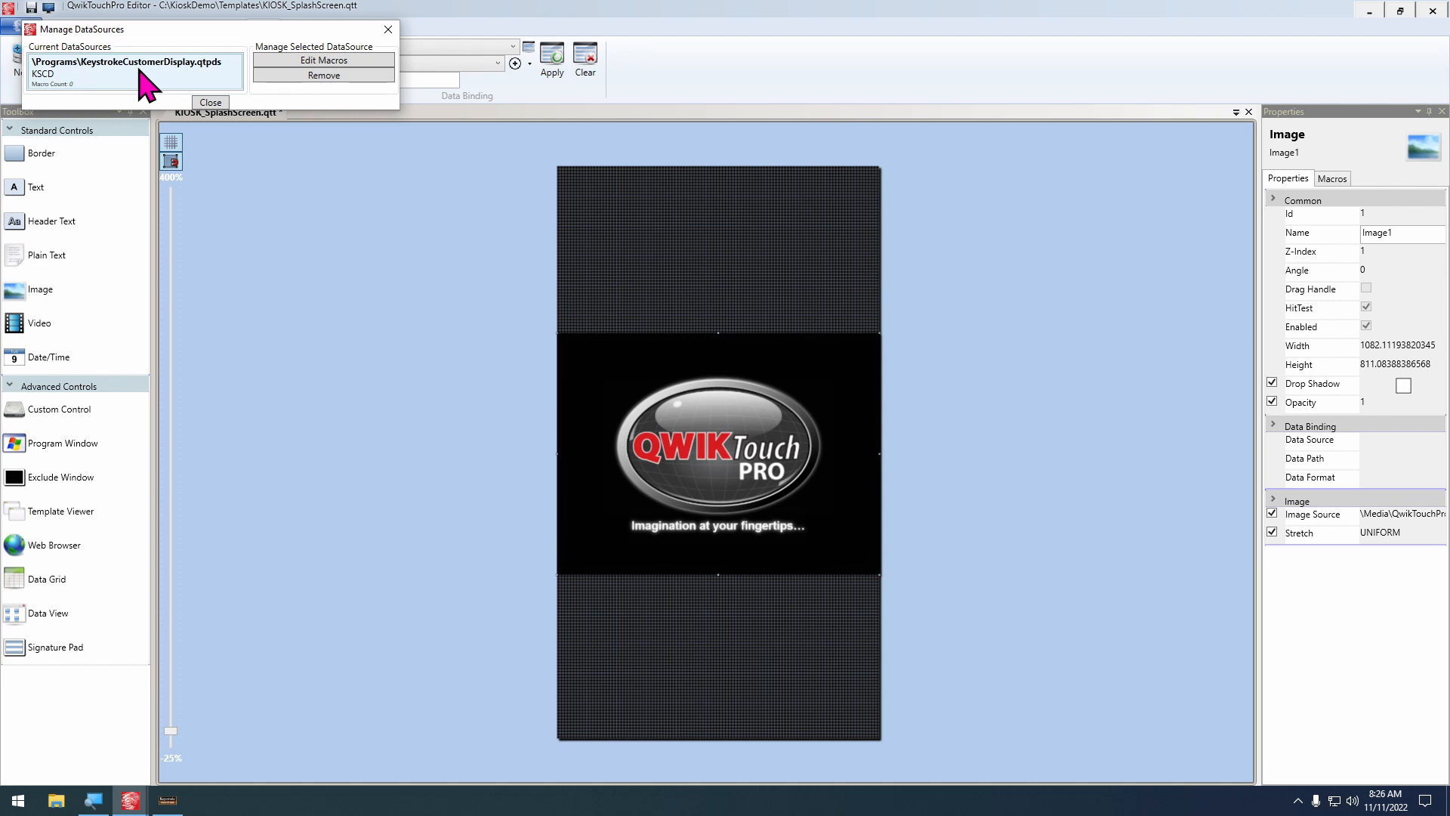
{"action": "left_click", "coordinate": [142, 72]}
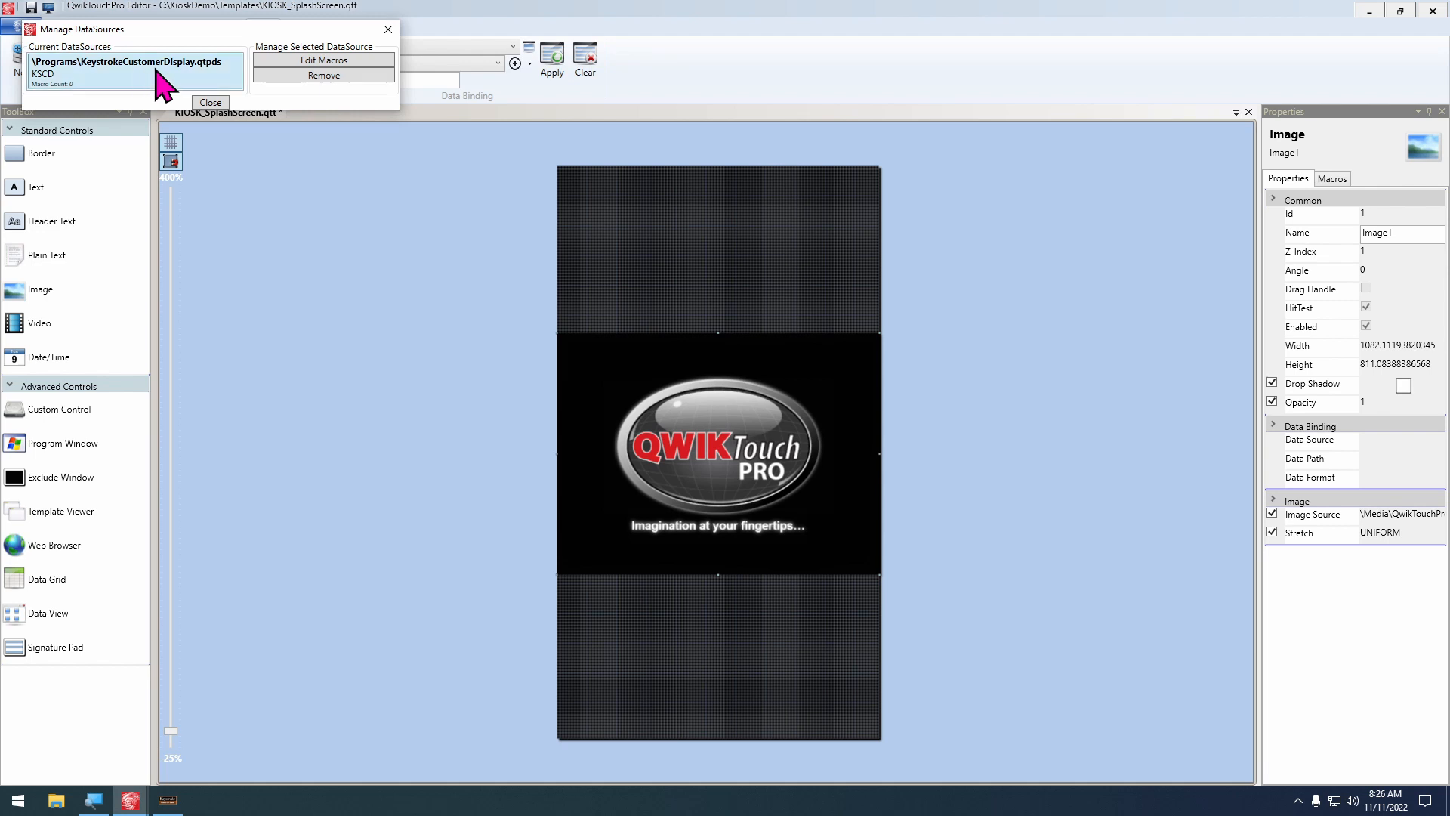
{"action": "left_click", "coordinate": [324, 63]}
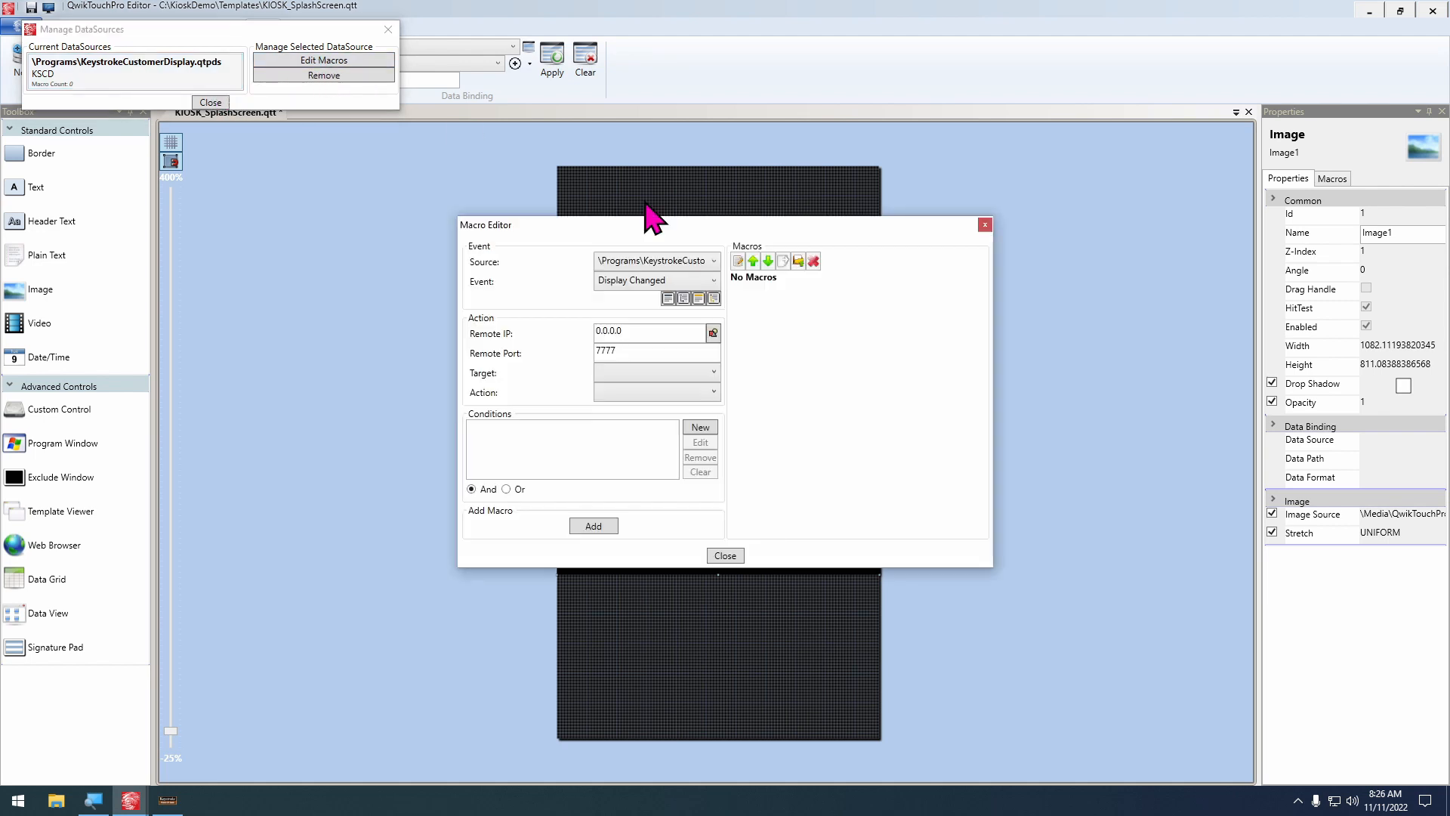
Add a macro on the Keystroke Opened event that sends the text 1 to the Active Program
{"action": "left_click", "coordinate": [680, 284]}
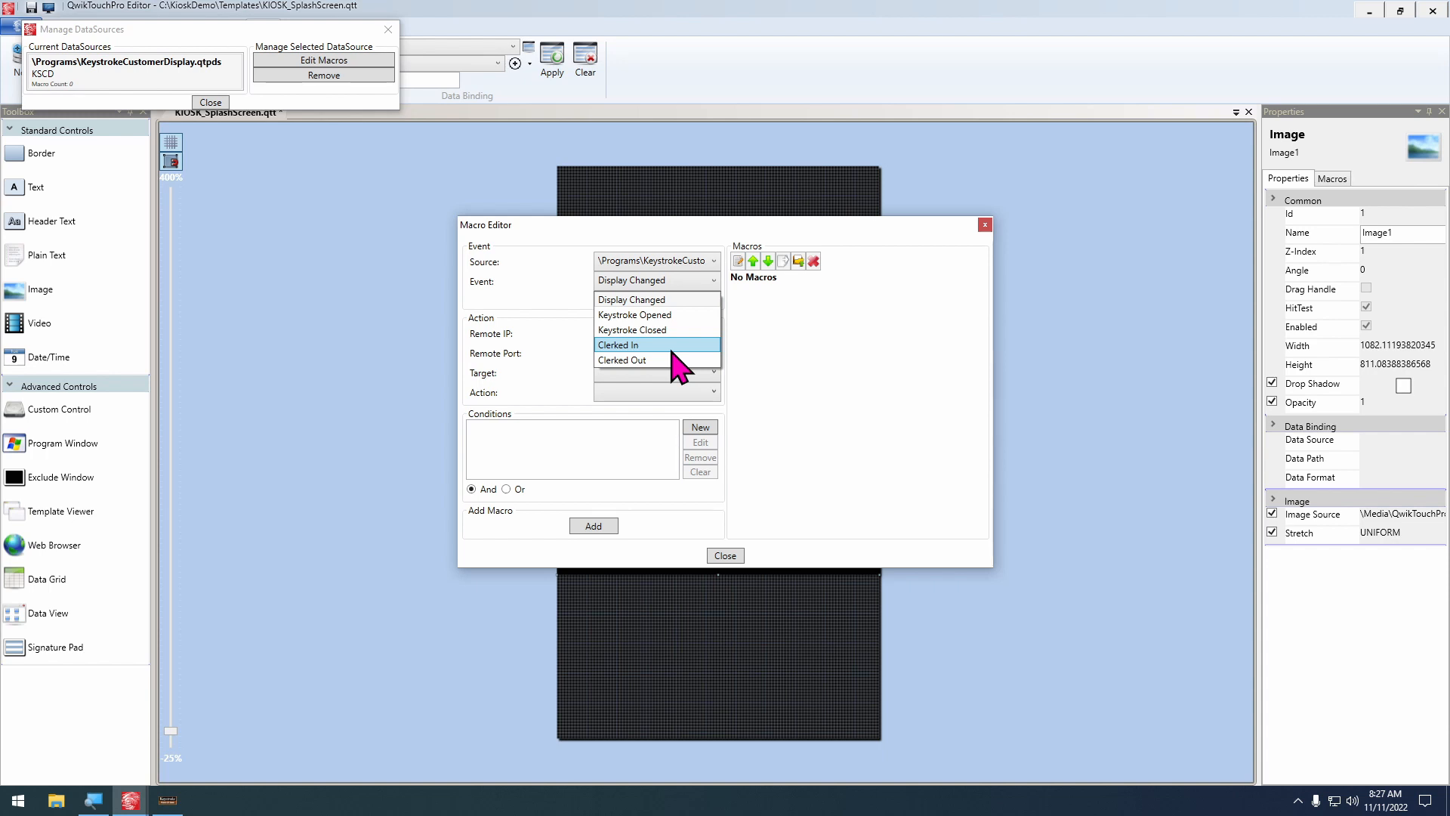
{"action": "left_click", "coordinate": [664, 315]}
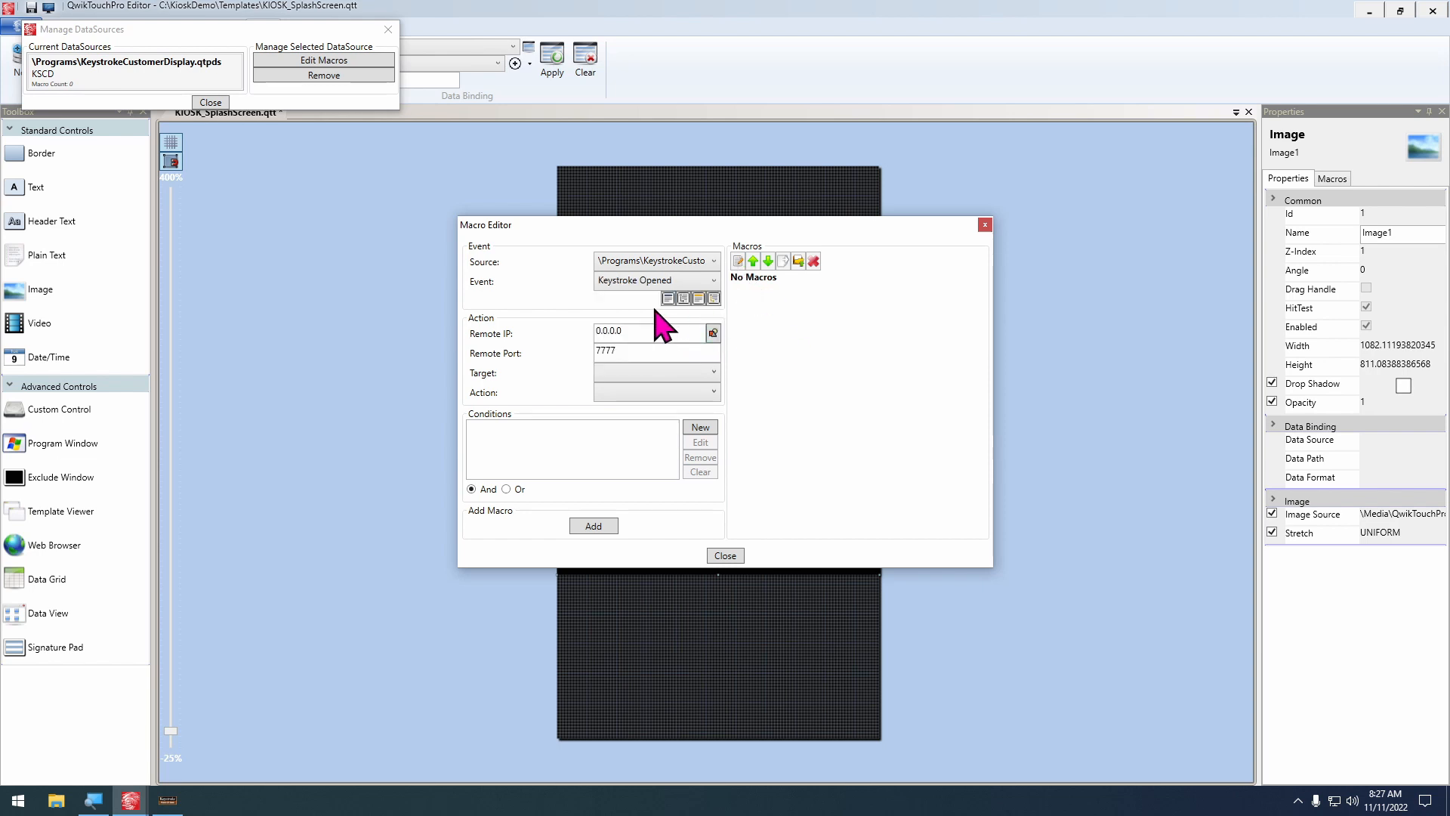
{"action": "left_click", "coordinate": [642, 372]}
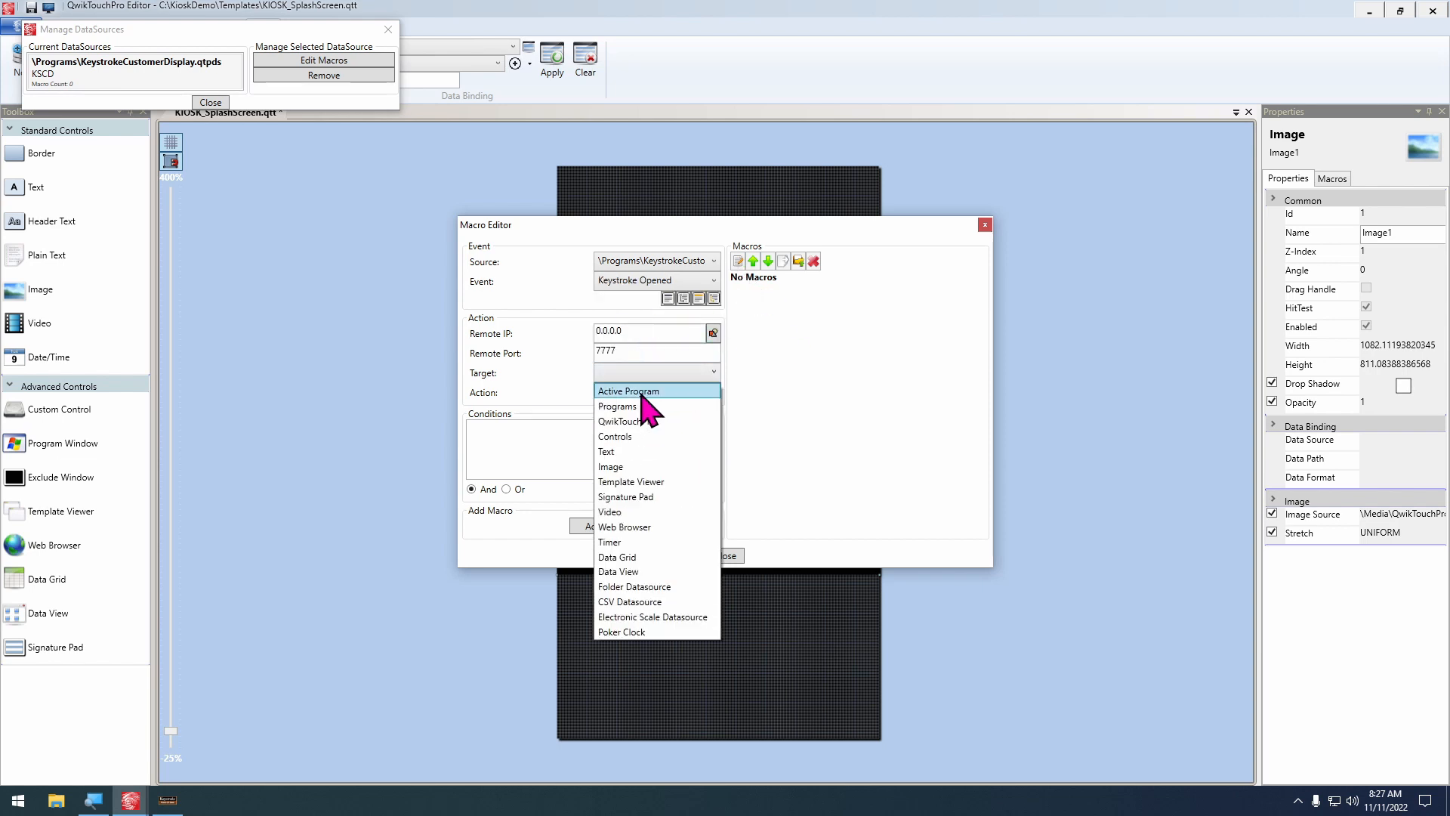
{"action": "left_click", "coordinate": [641, 390]}
{"action": "left_click", "coordinate": [642, 391]}
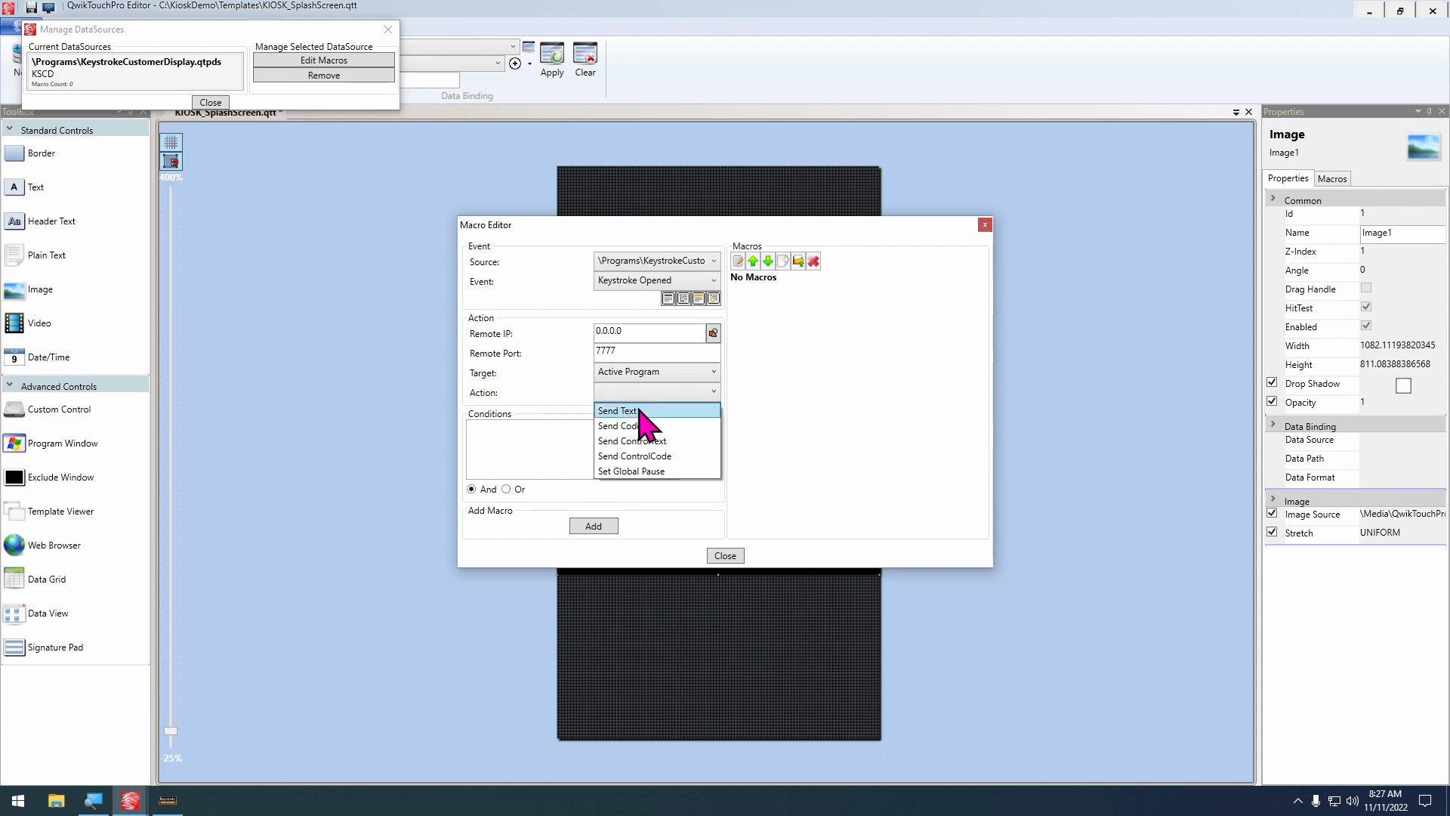
{"action": "left_click", "coordinate": [645, 411]}
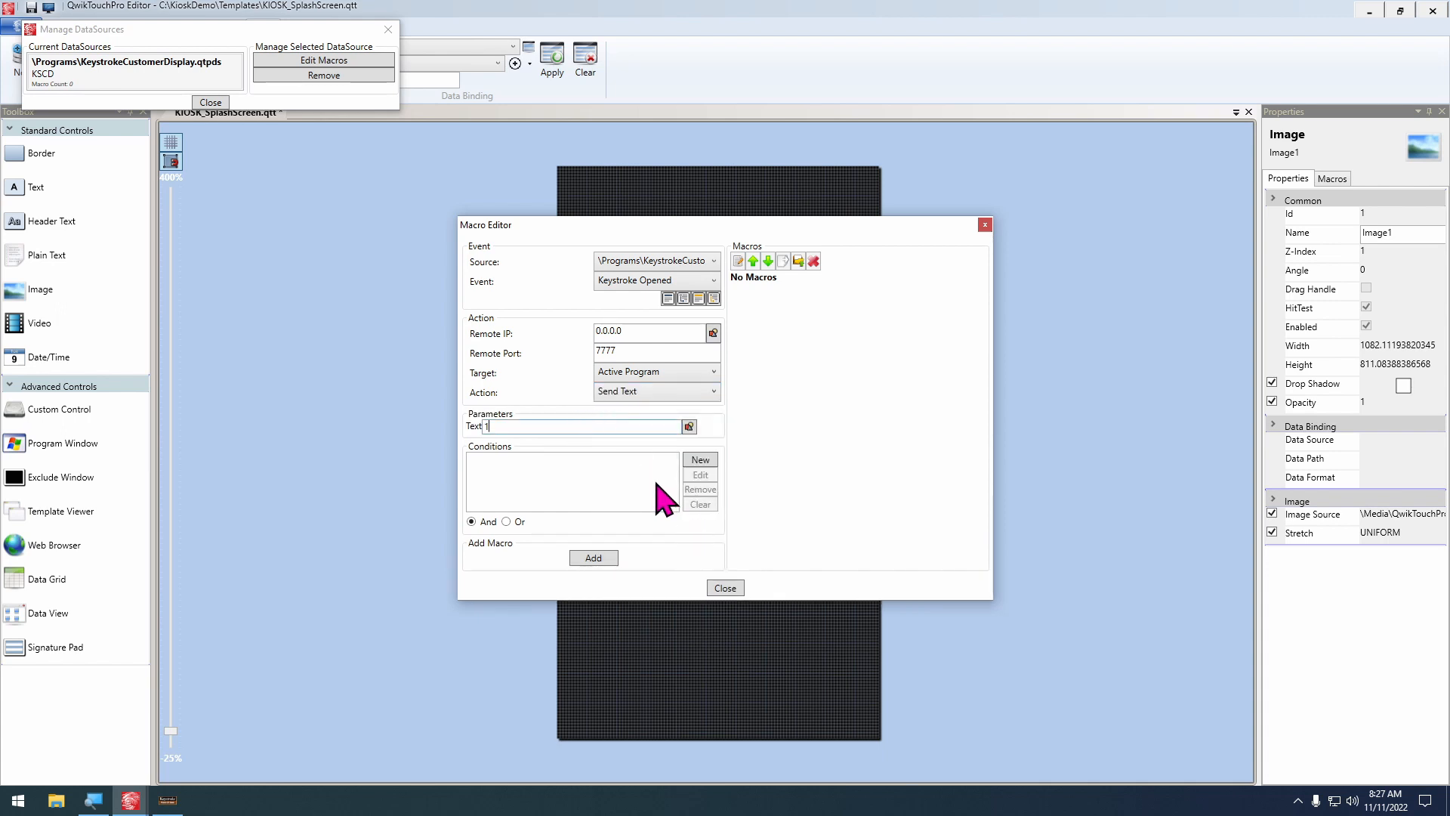
{"action": "left_click", "coordinate": [593, 559]}
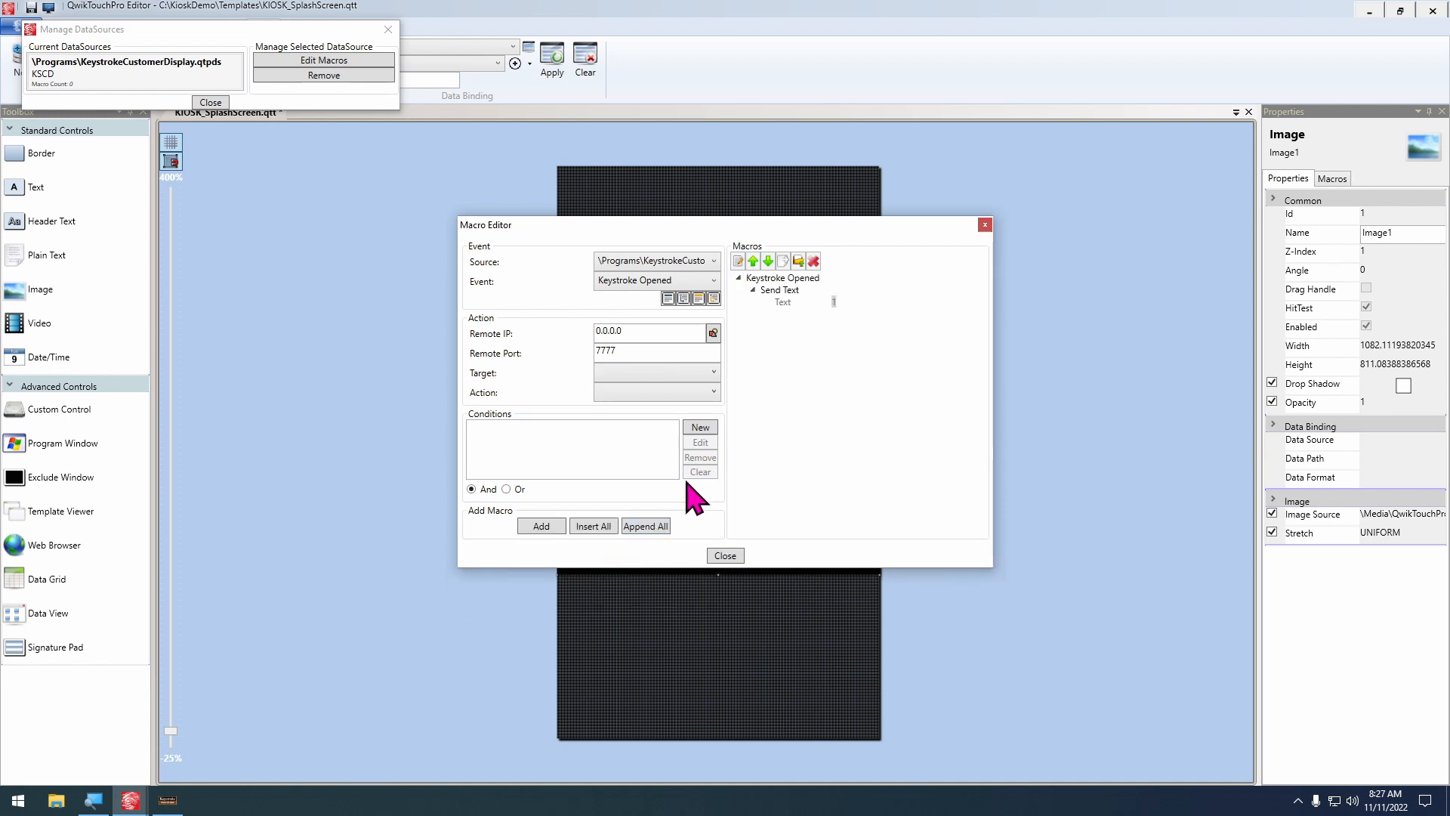
Add a Send Code action with the RETURN key for the Active Program to the Keystroke Opened event
{"action": "left_click", "coordinate": [654, 372]}
{"action": "left_click", "coordinate": [628, 391]}
{"action": "left_click", "coordinate": [656, 392]}
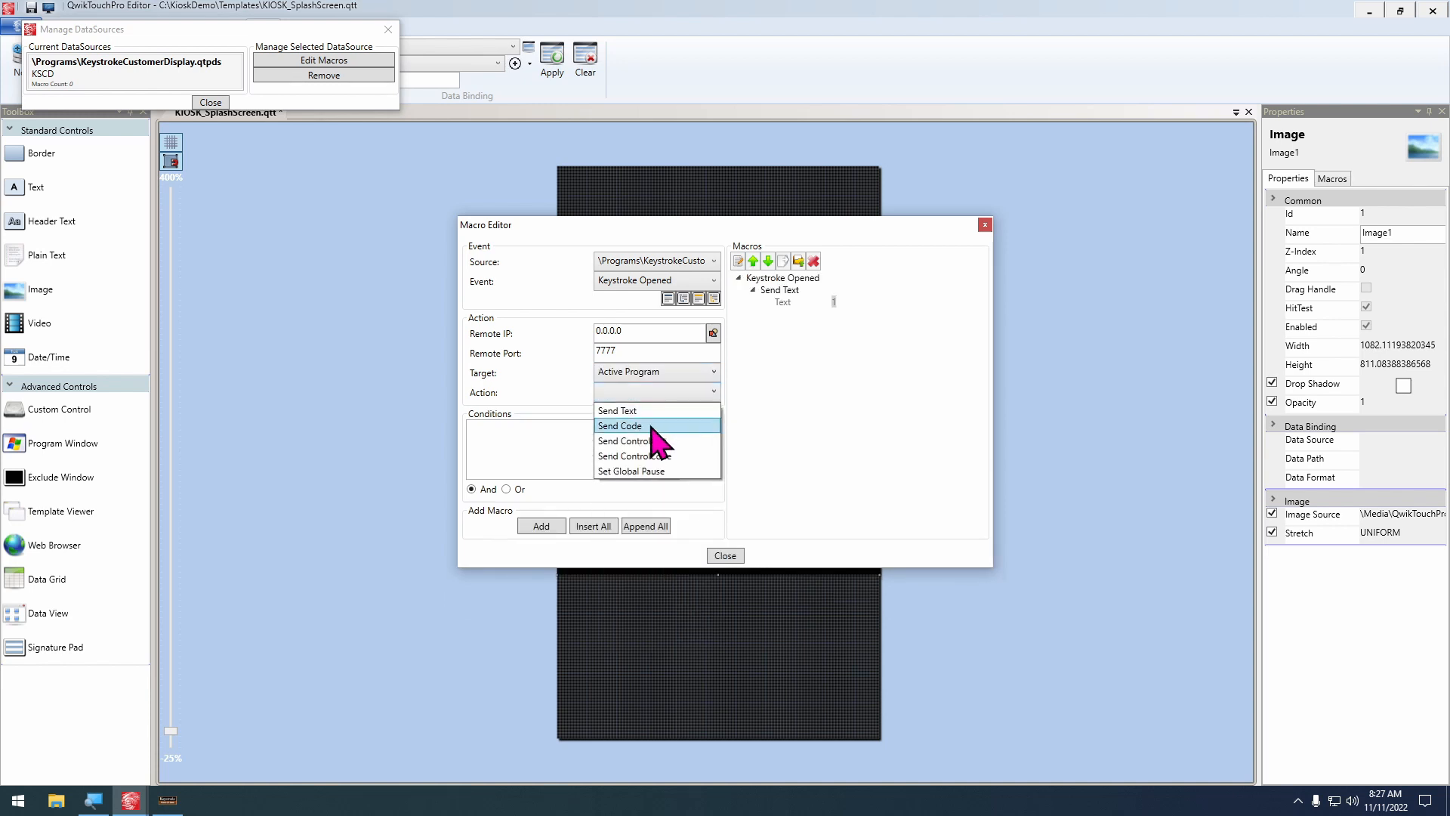
{"action": "left_click", "coordinate": [653, 436]}
{"action": "left_click", "coordinate": [568, 476]}
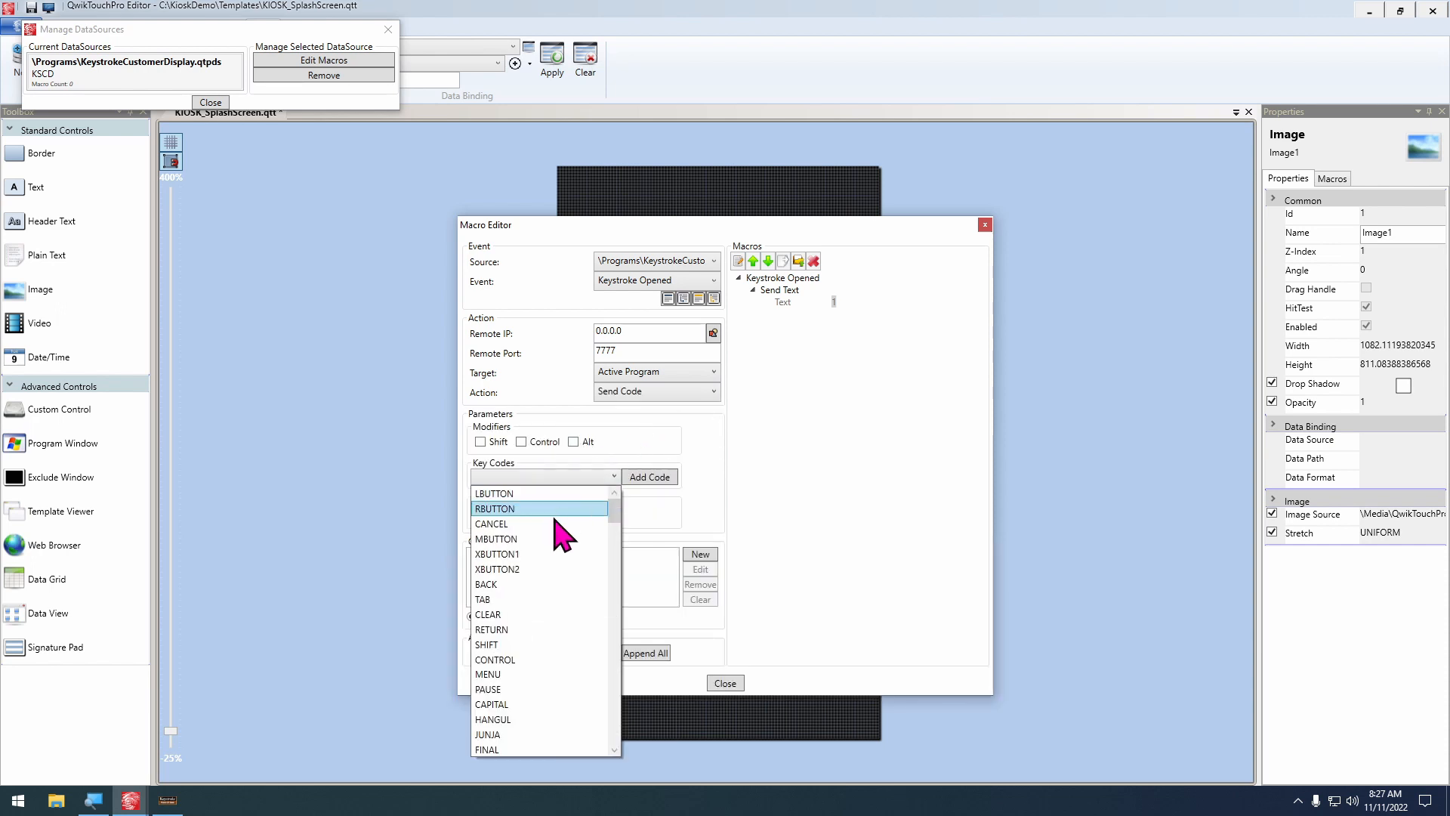
{"action": "left_click", "coordinate": [544, 626]}
{"action": "left_click", "coordinate": [649, 477]}
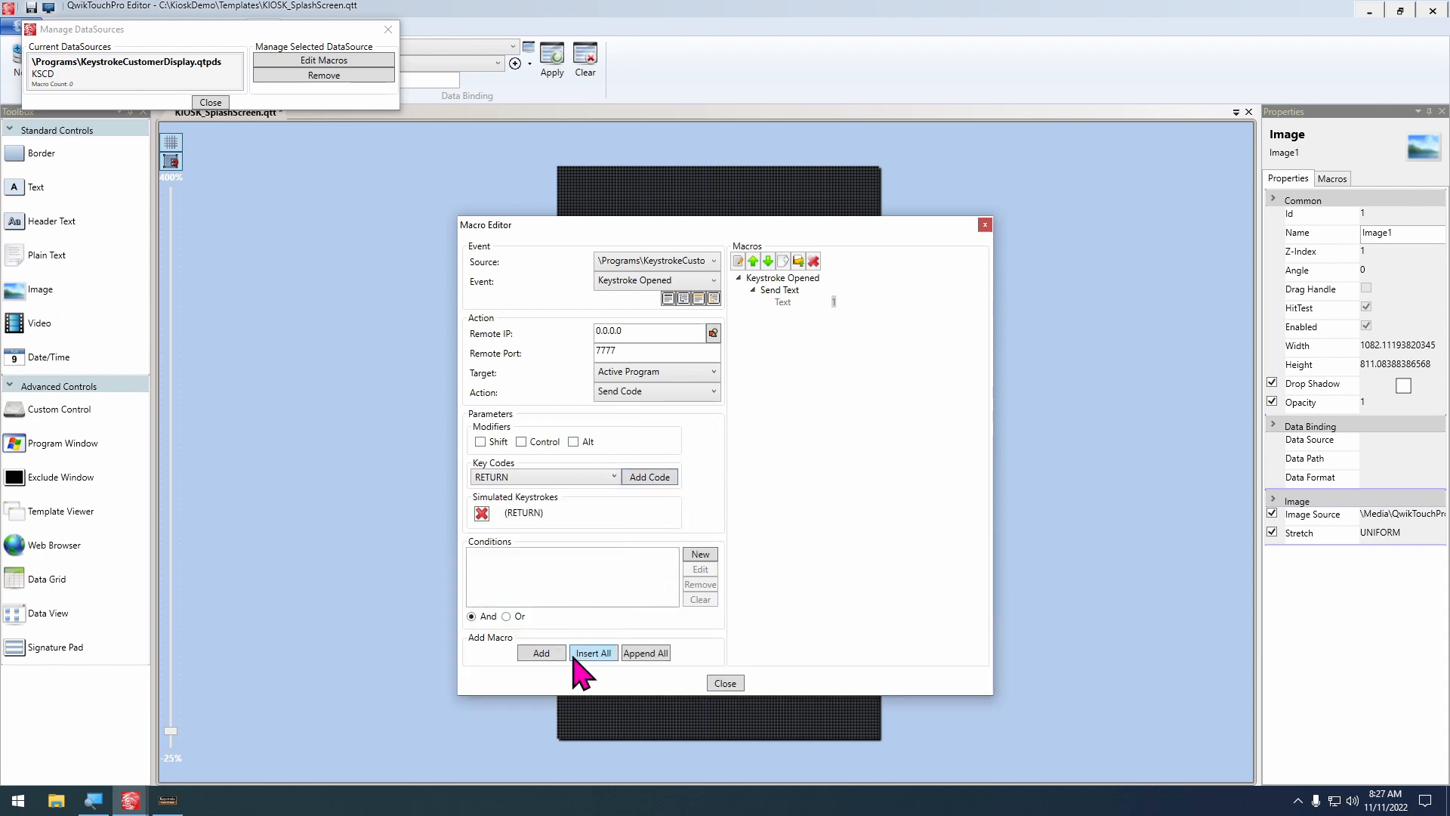
{"action": "left_click", "coordinate": [548, 652]}
Add a Send Text action for the Active Program that enters the clerk's password on the Keystroke Opened event
{"action": "left_click", "coordinate": [650, 373]}
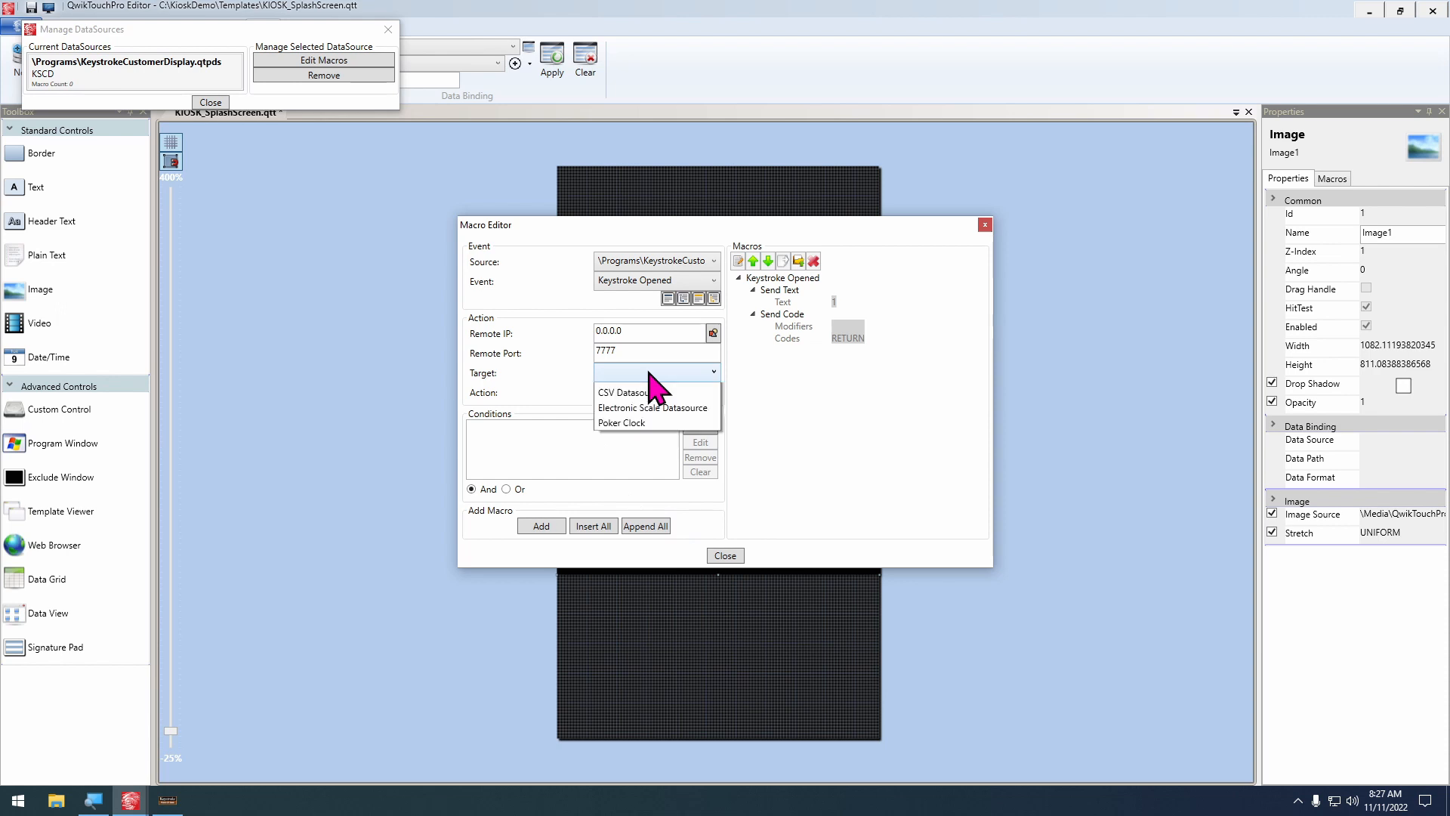
{"action": "left_click", "coordinate": [658, 386]}
{"action": "left_click", "coordinate": [686, 392]}
{"action": "left_click", "coordinate": [648, 414]}
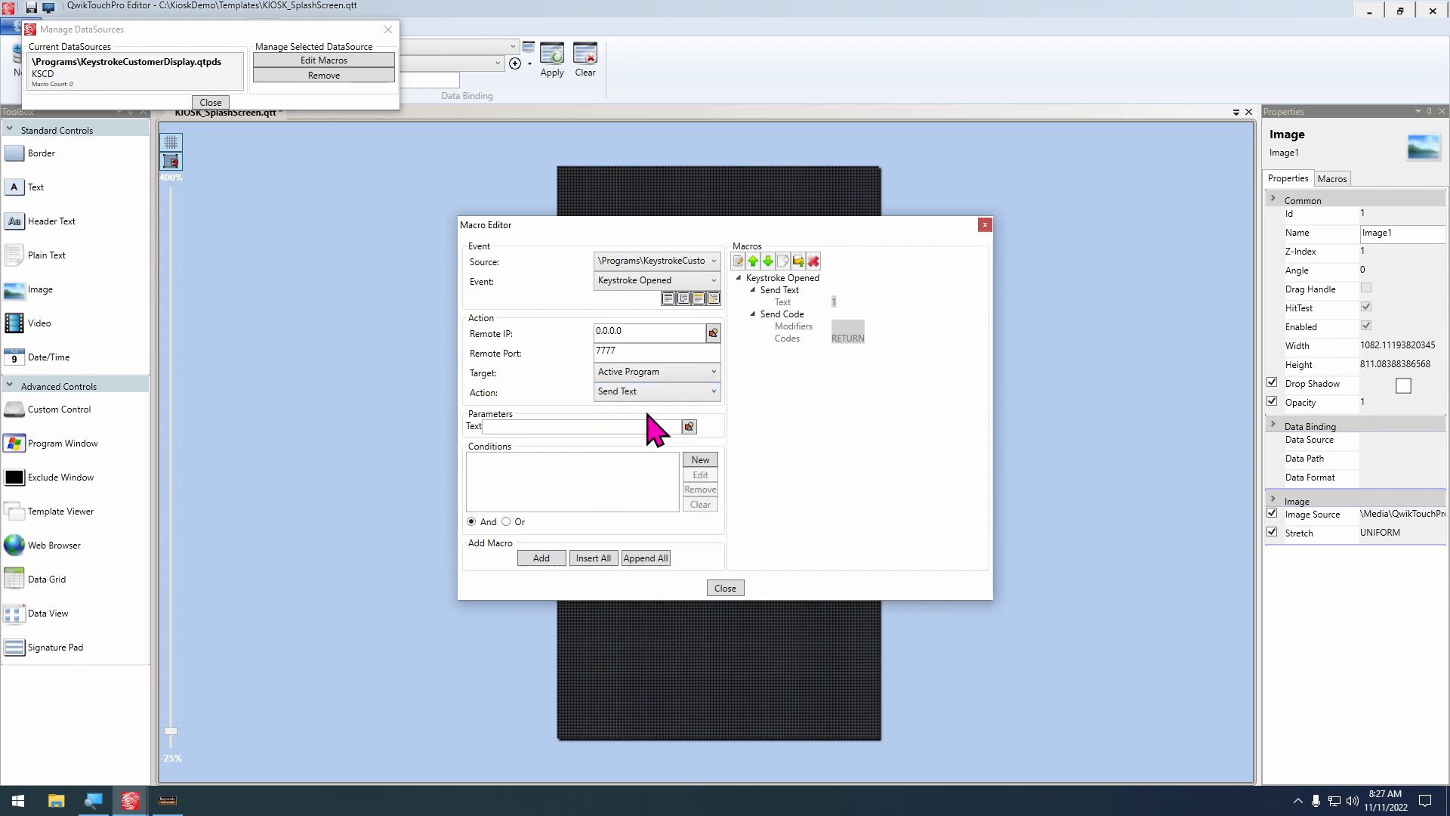
{"action": "left_click", "coordinate": [538, 464]}
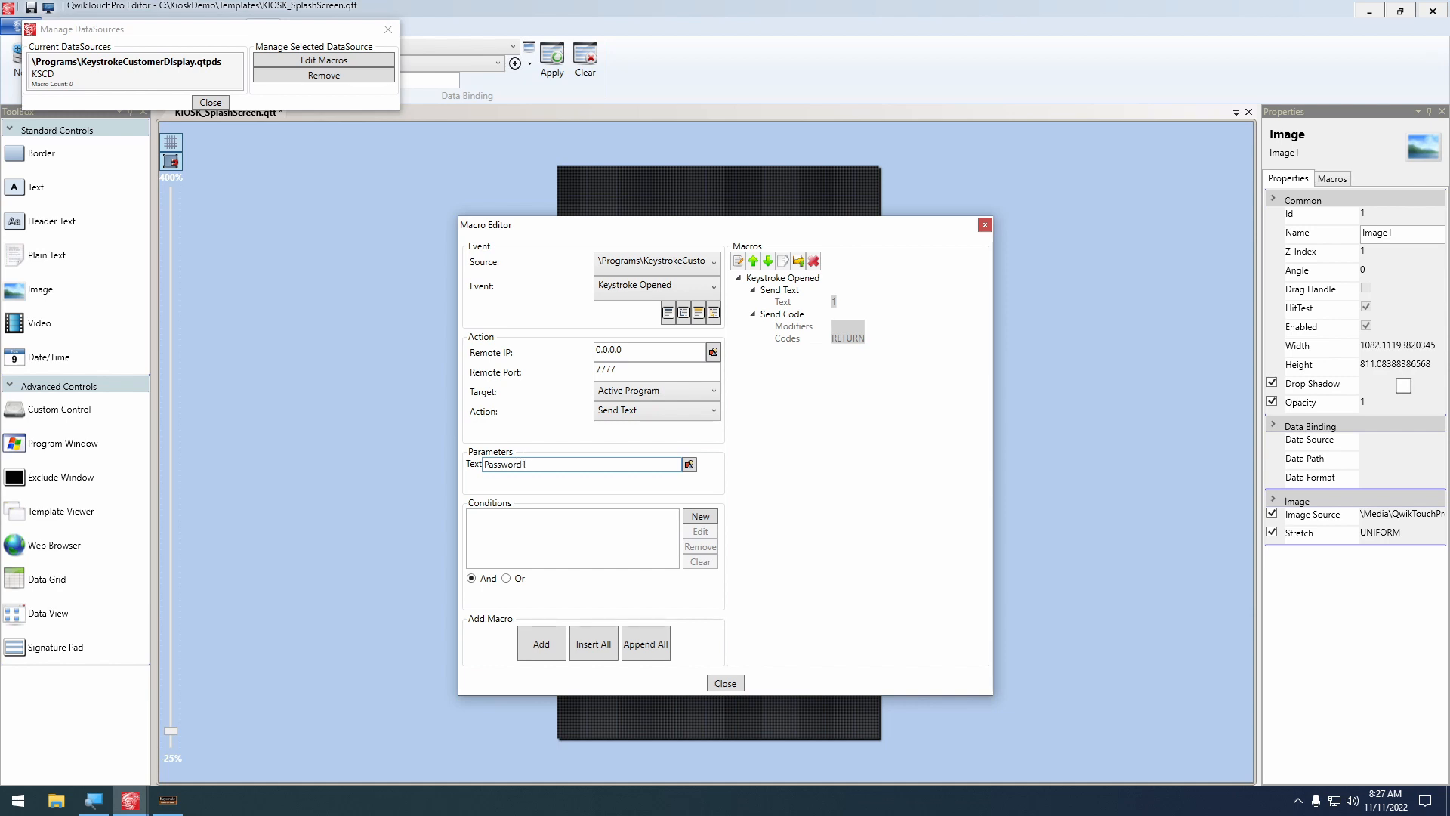
{"action": "left_click", "coordinate": [542, 644]}
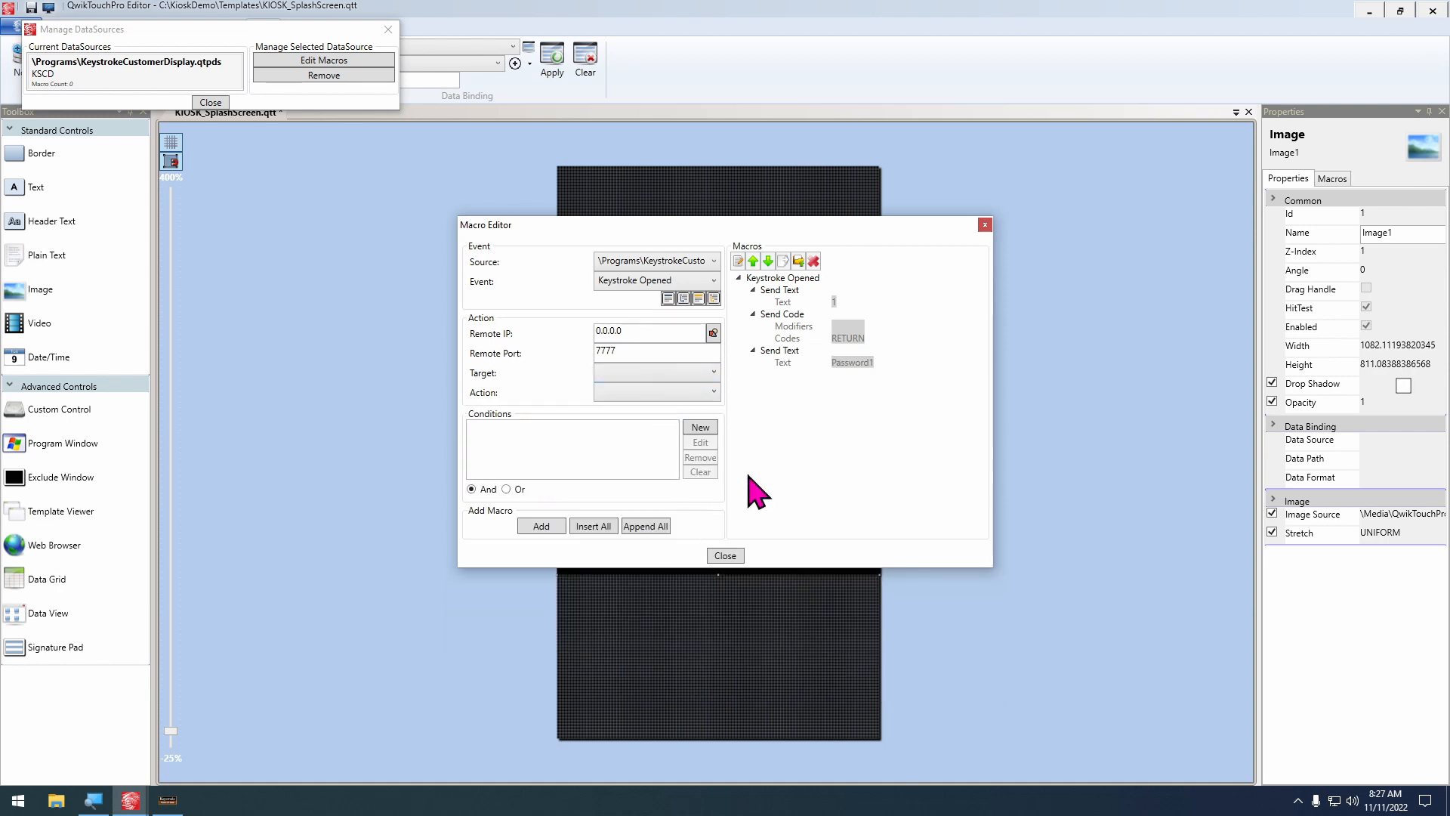
Add another Send Code action with RETURN after the password on Keystroke Opened, and finish managing the data source
{"action": "left_click", "coordinate": [649, 371]}
{"action": "left_click", "coordinate": [643, 388]}
{"action": "left_click", "coordinate": [641, 394]}
{"action": "left_click", "coordinate": [646, 425]}
{"action": "left_click", "coordinate": [562, 478]}
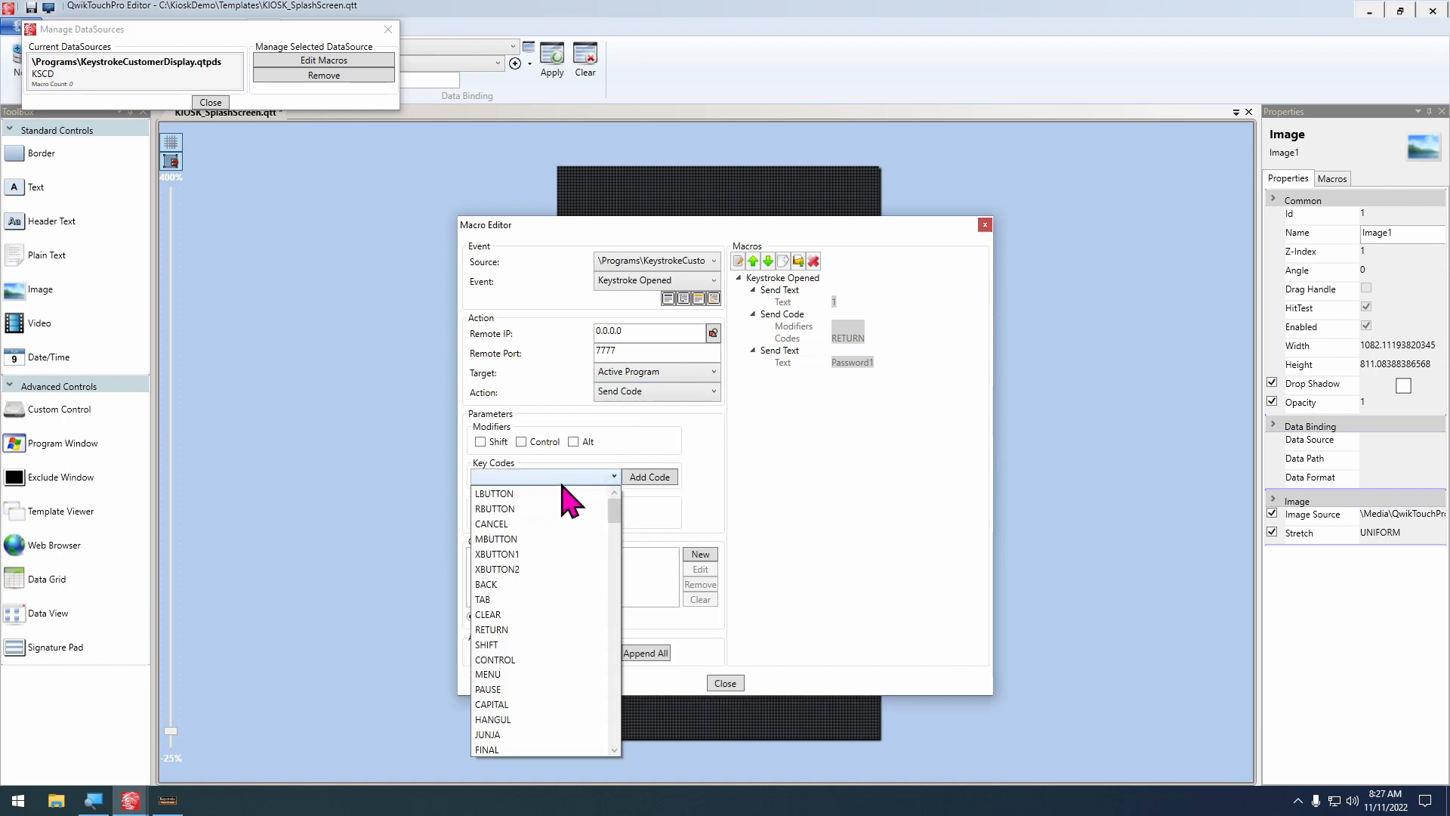
{"action": "left_click", "coordinate": [529, 629]}
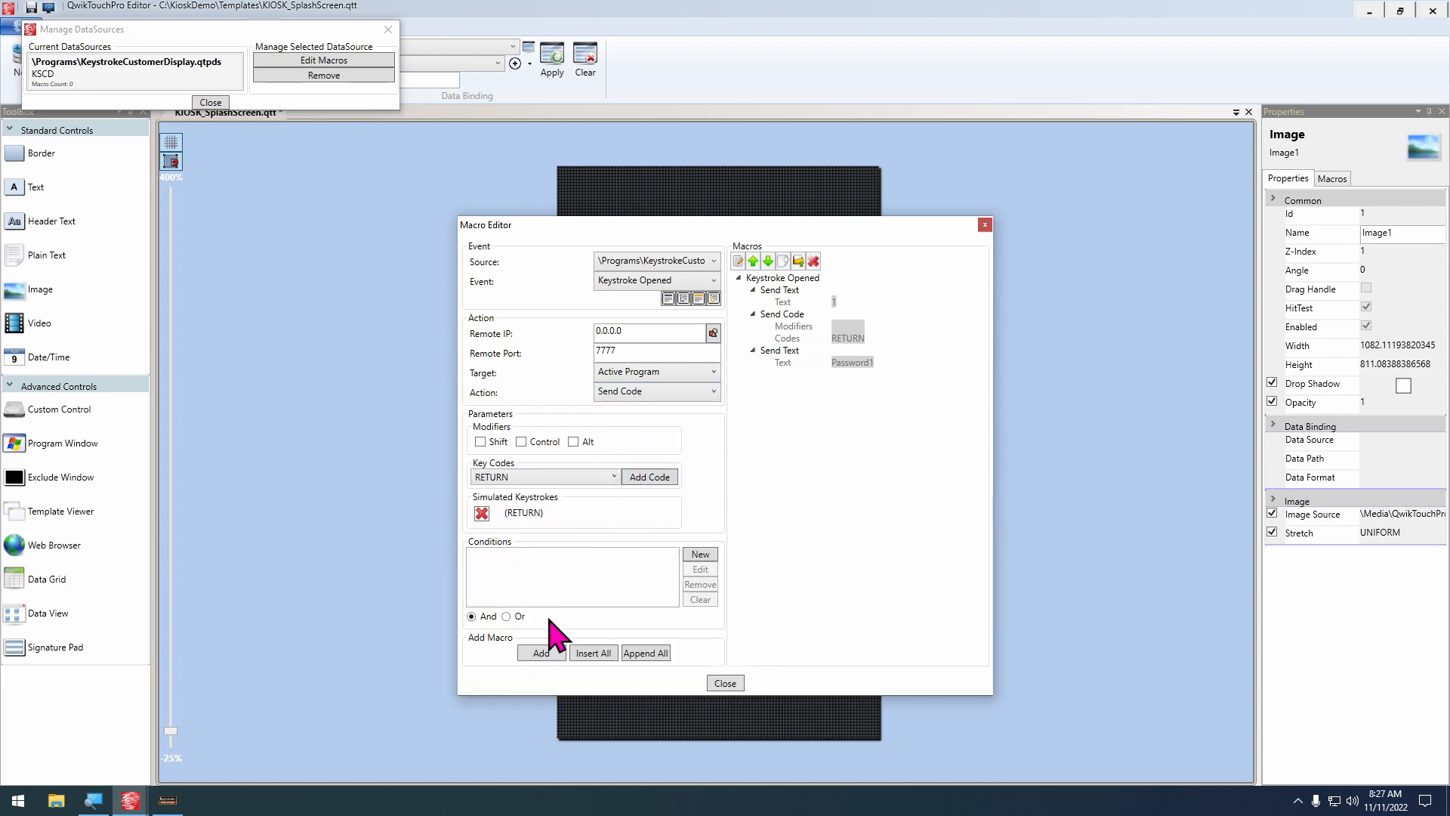
{"action": "left_click", "coordinate": [538, 651]}
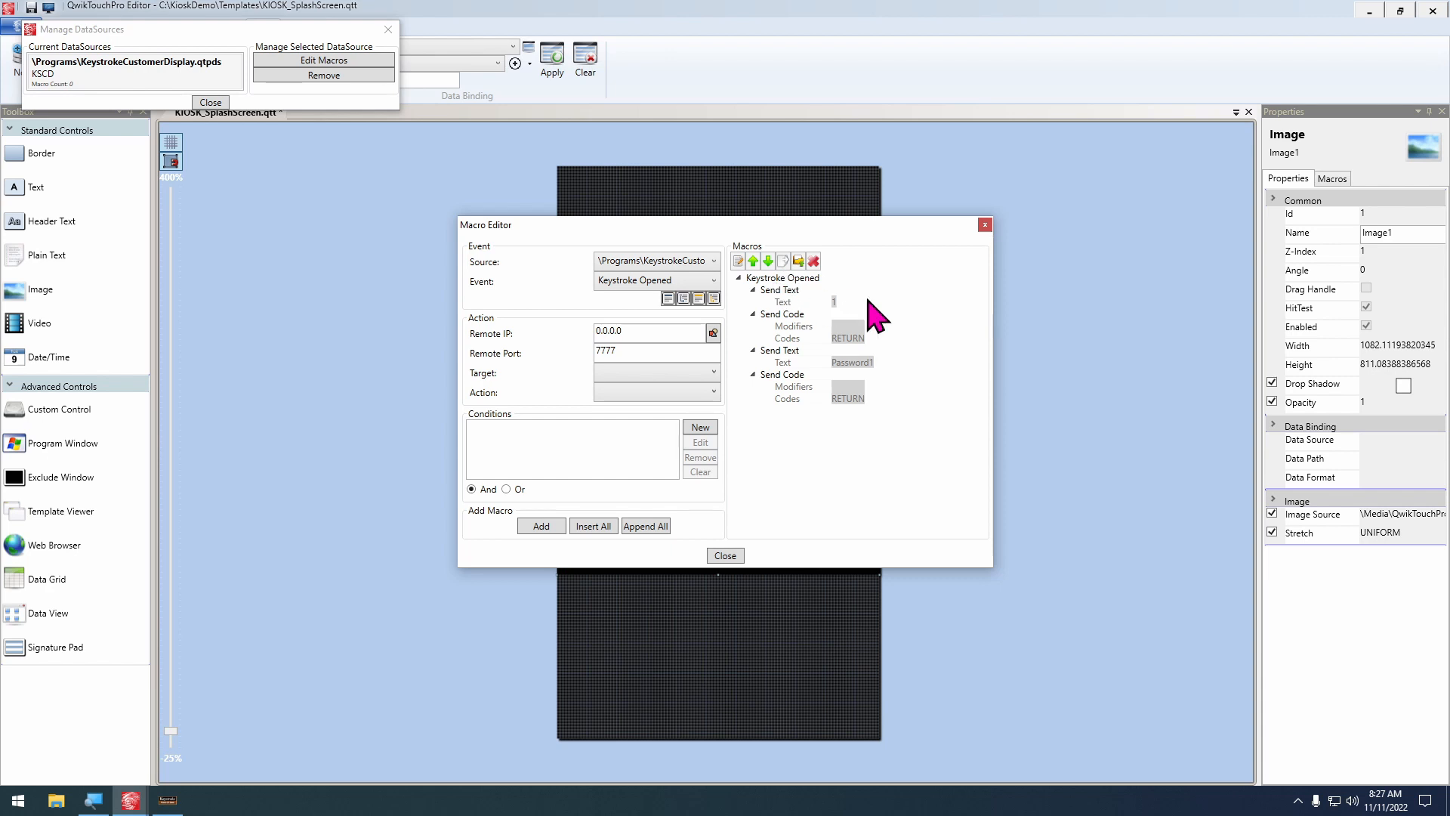
{"action": "left_click", "coordinate": [719, 561]}
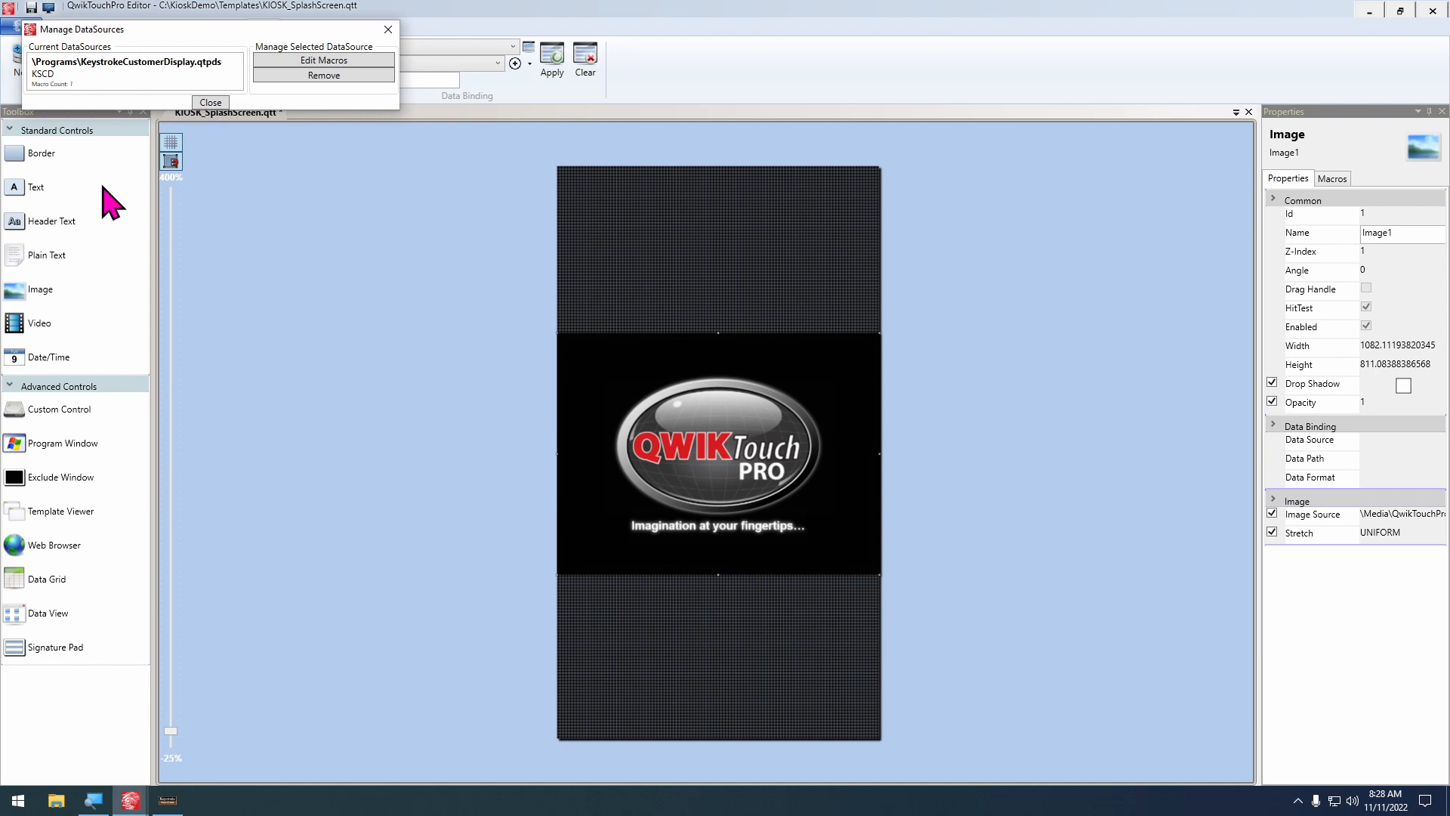
{"action": "left_click", "coordinate": [210, 102]}
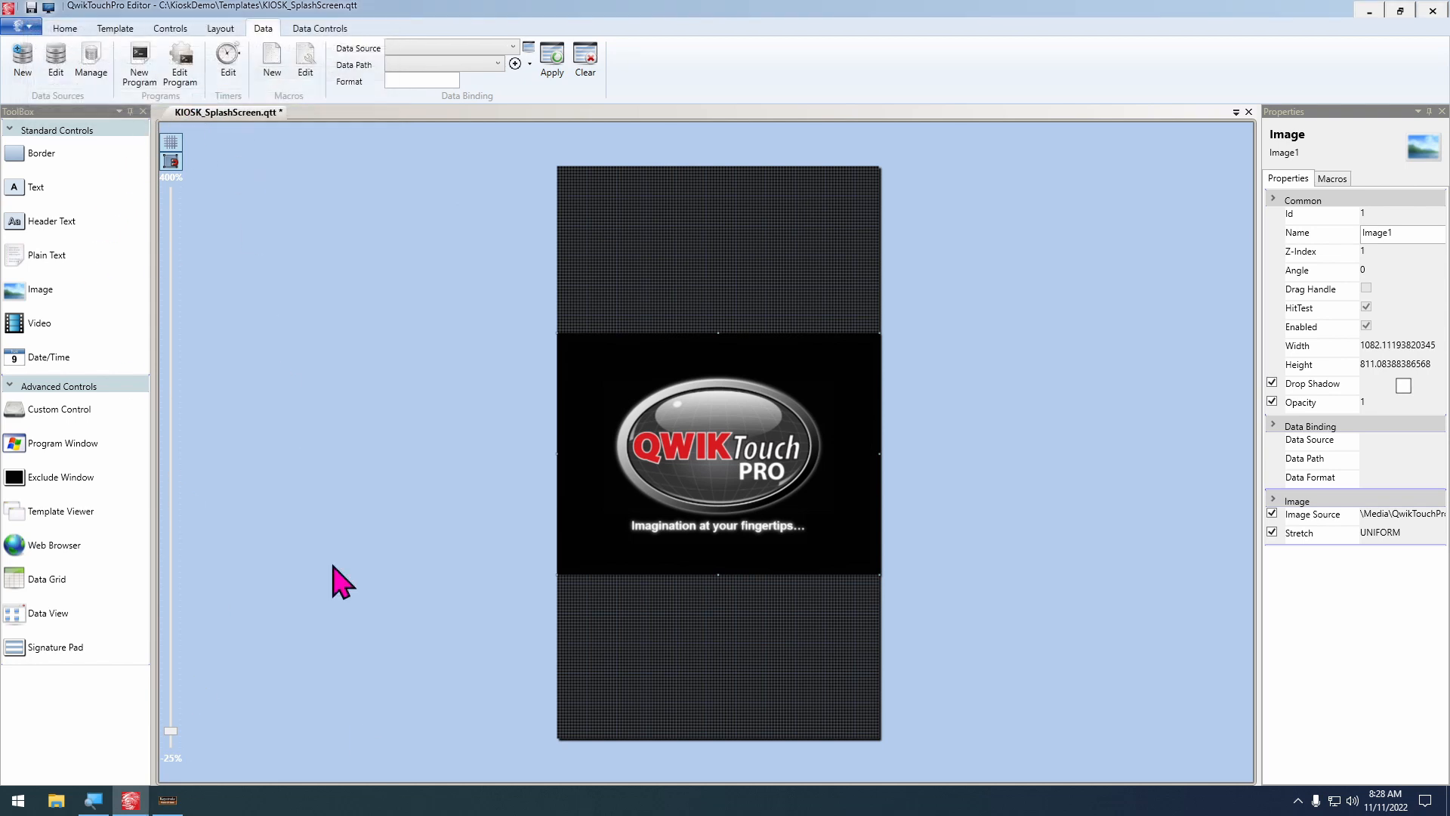
Switch to Keystroke POS and close it
{"action": "left_click", "coordinate": [168, 801]}
{"action": "key", "text": "alt+F4"}
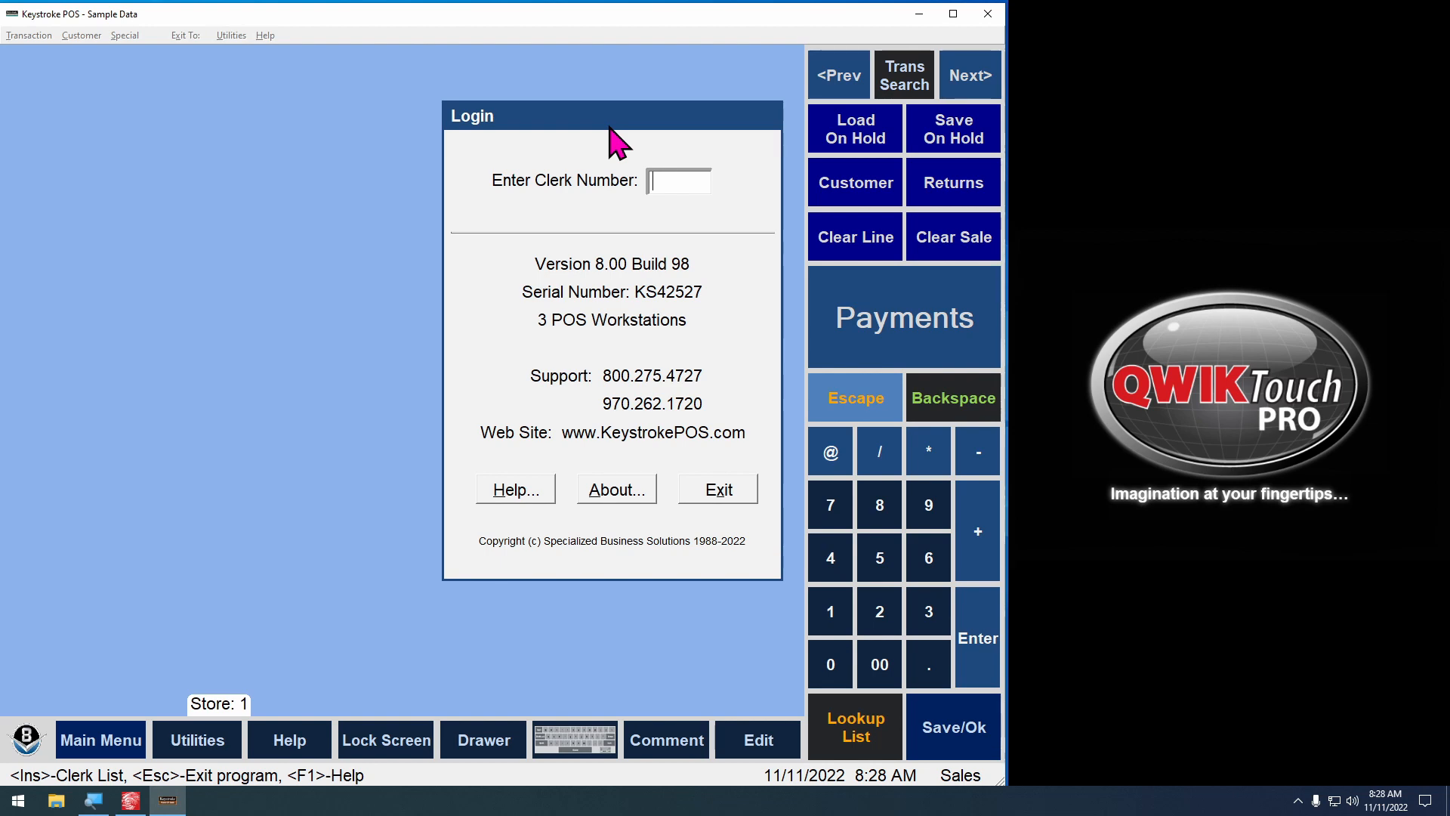
Exit Keystroke POS from its login screen and shut down the running QwikTouchPro splash screen
{"action": "key", "text": "Escape"}
{"action": "left_click", "coordinate": [1298, 801]}
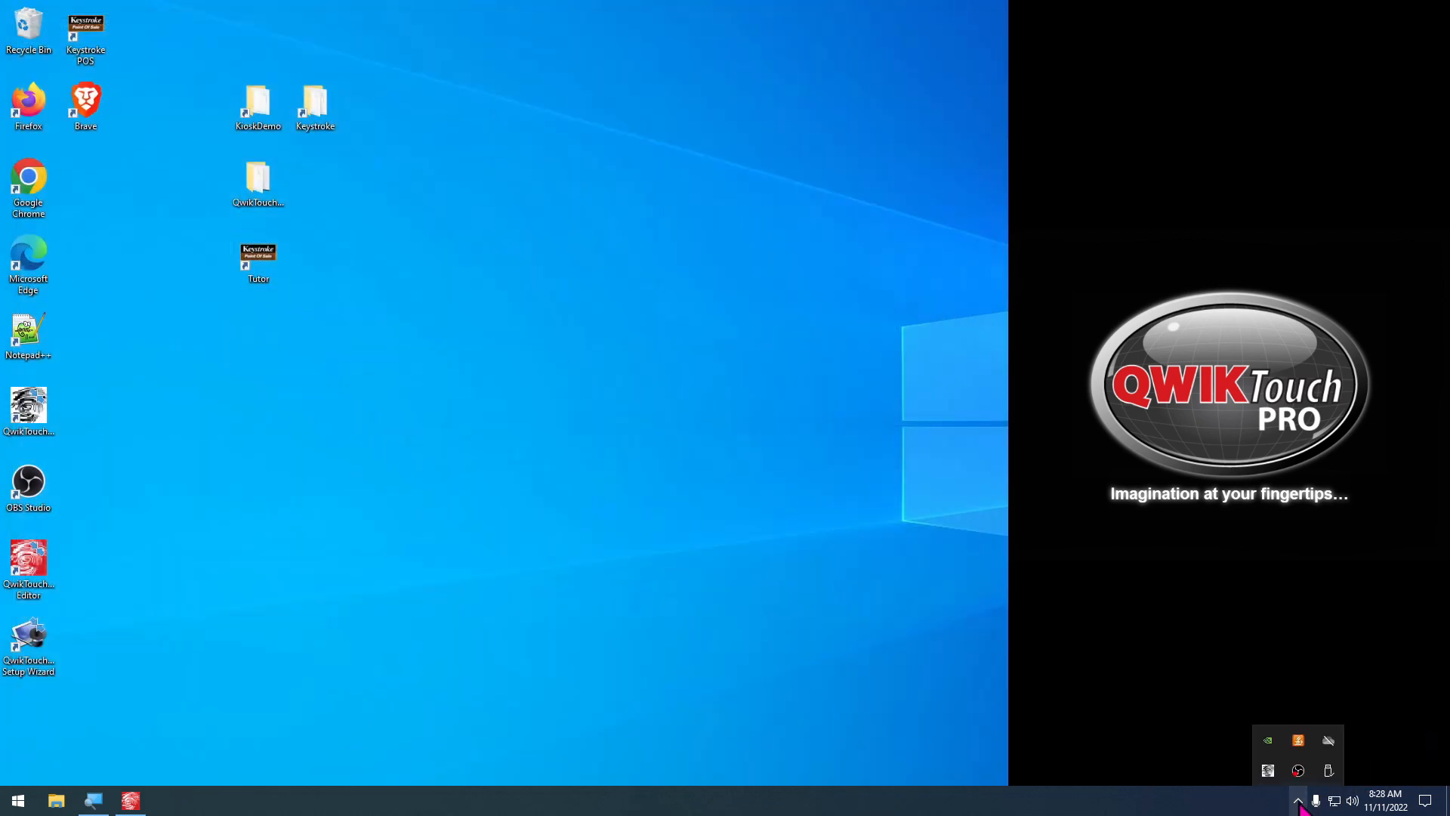
{"action": "right_click", "coordinate": [1268, 771]}
{"action": "left_click", "coordinate": [1234, 765]}
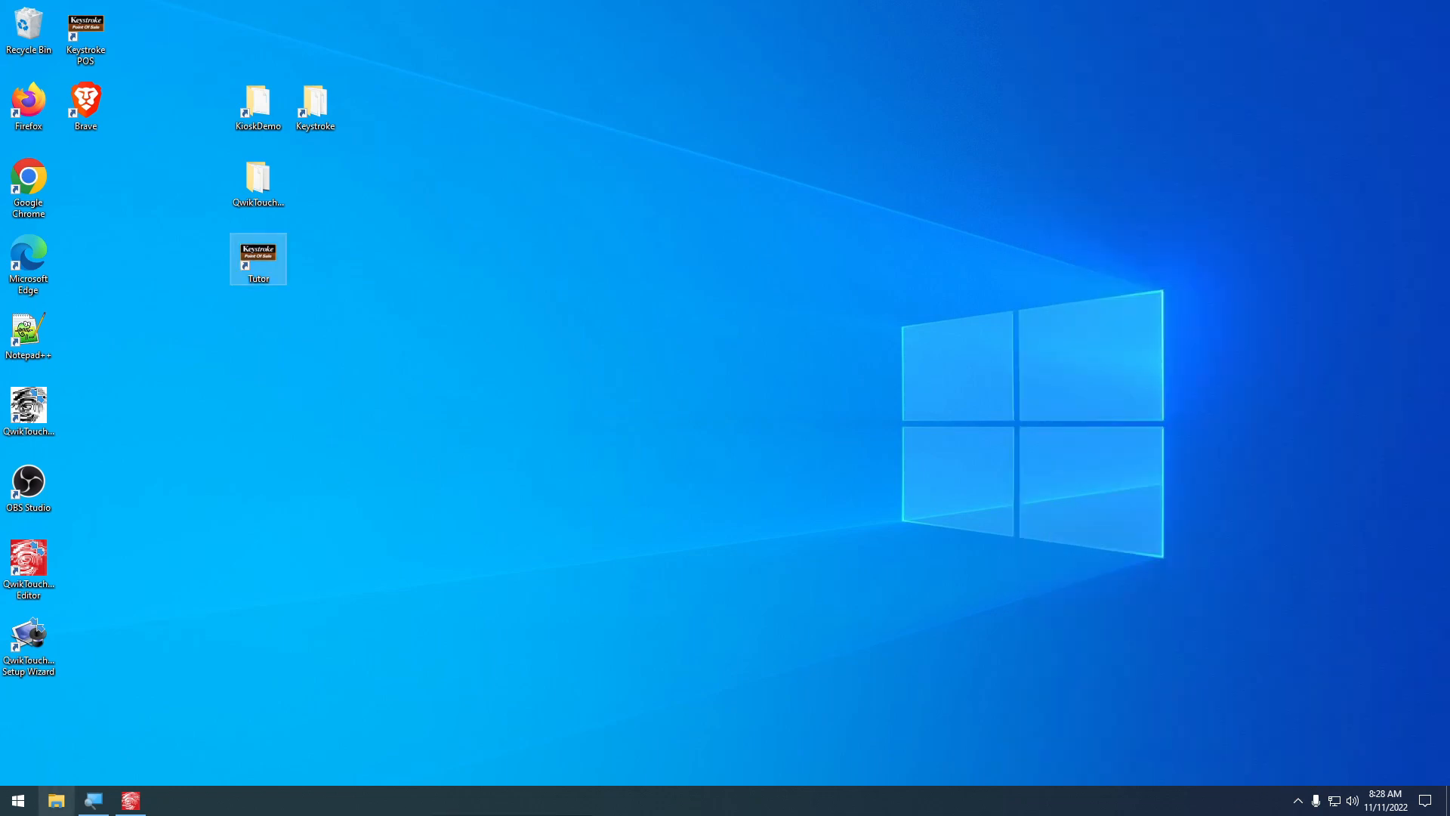
Switch back to QwikTouchPro Editor and reopen the KeystrokeCustomerDisplay.qtpds data source's macros for editing
{"action": "left_click", "coordinate": [132, 801]}
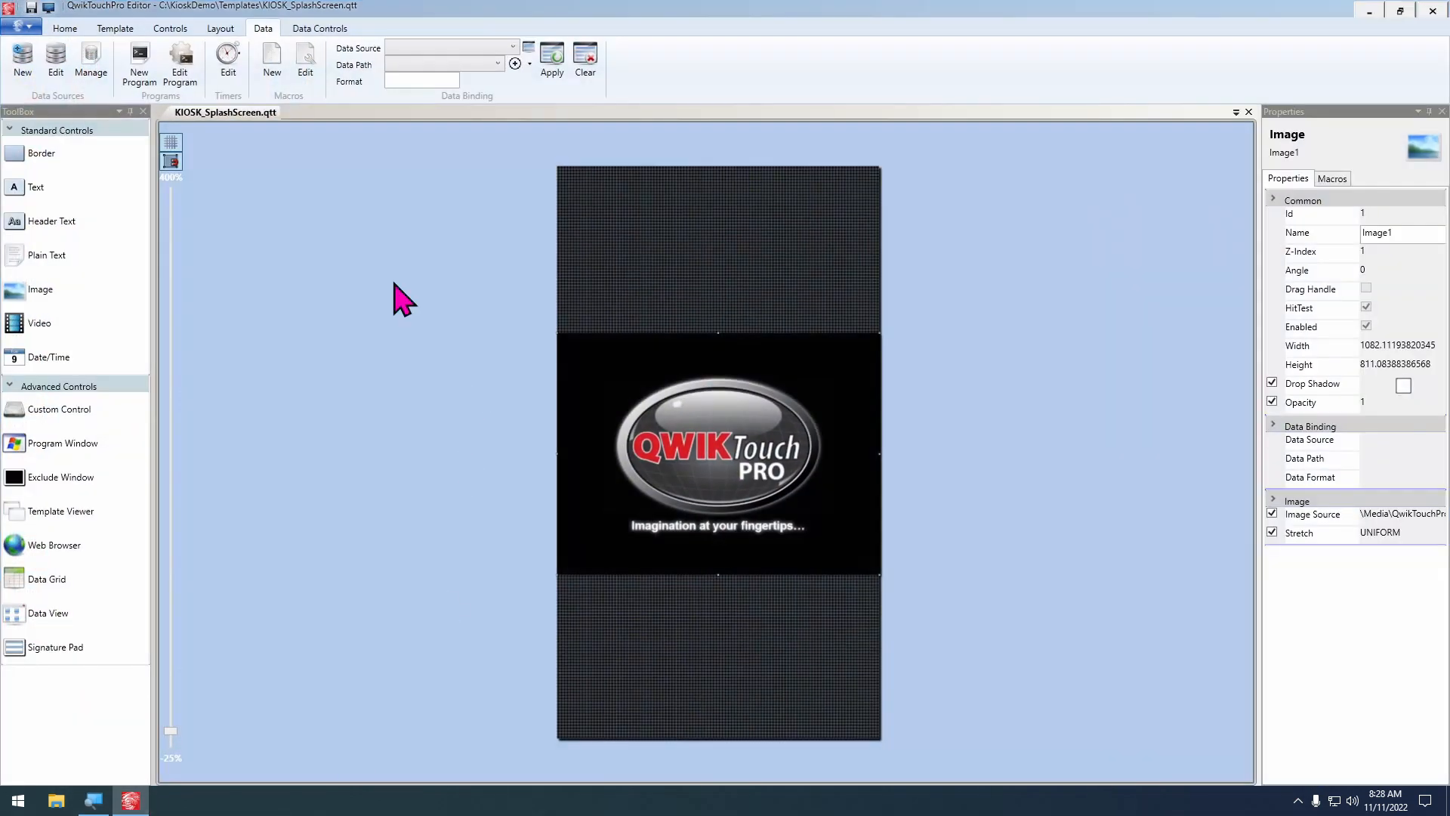
{"action": "left_click", "coordinate": [90, 67]}
{"action": "left_click", "coordinate": [238, 169]}
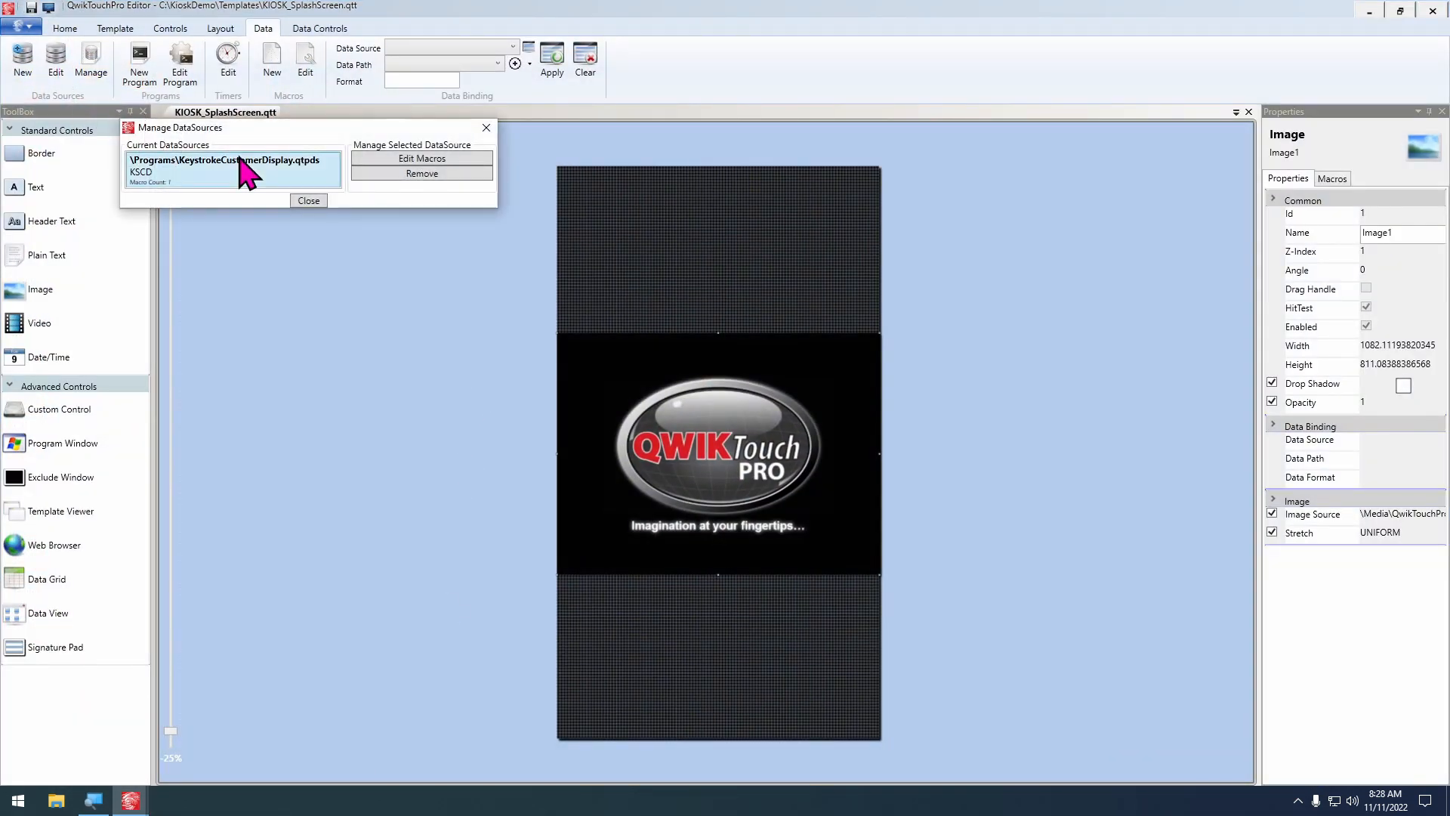
{"action": "left_click", "coordinate": [415, 159]}
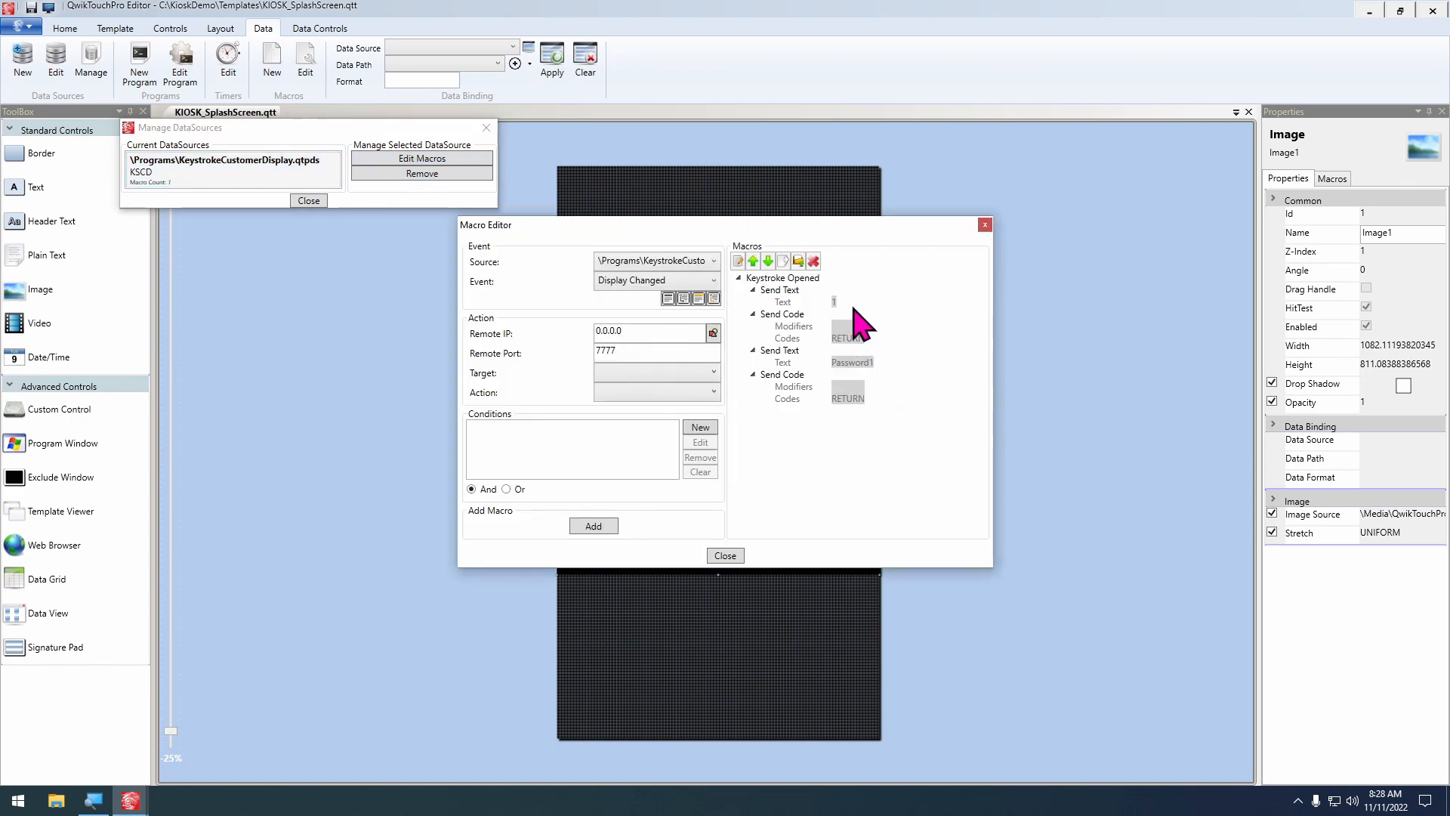
Add a QwikTouchPro Send Pause action of 2500 milliseconds to the Display Changed event
{"action": "left_click", "coordinate": [670, 373]}
{"action": "left_click", "coordinate": [675, 420]}
{"action": "left_click", "coordinate": [651, 393]}
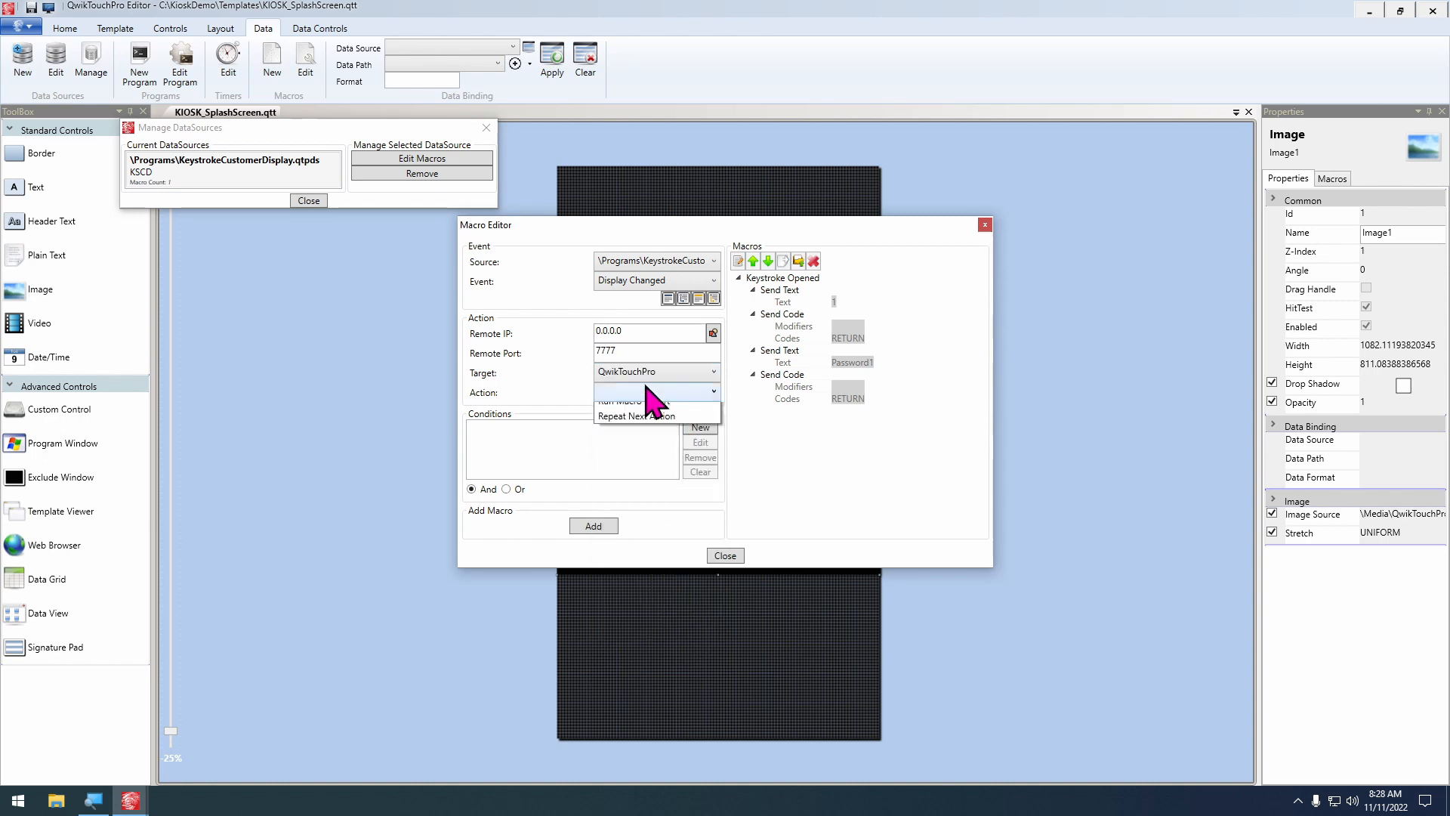
{"action": "left_click", "coordinate": [651, 531]}
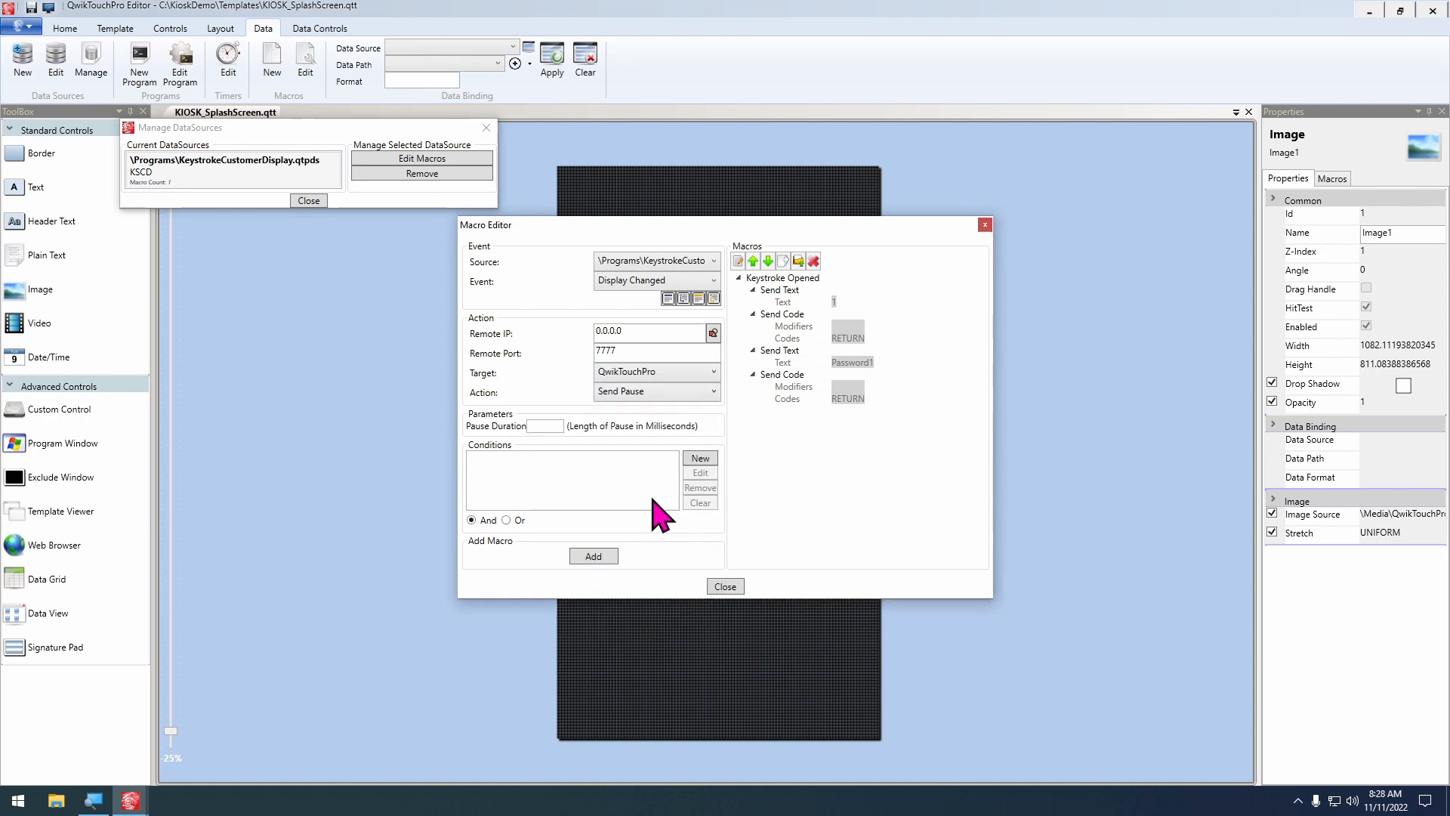
{"action": "left_click", "coordinate": [548, 426]}
{"action": "left_click", "coordinate": [594, 556]}
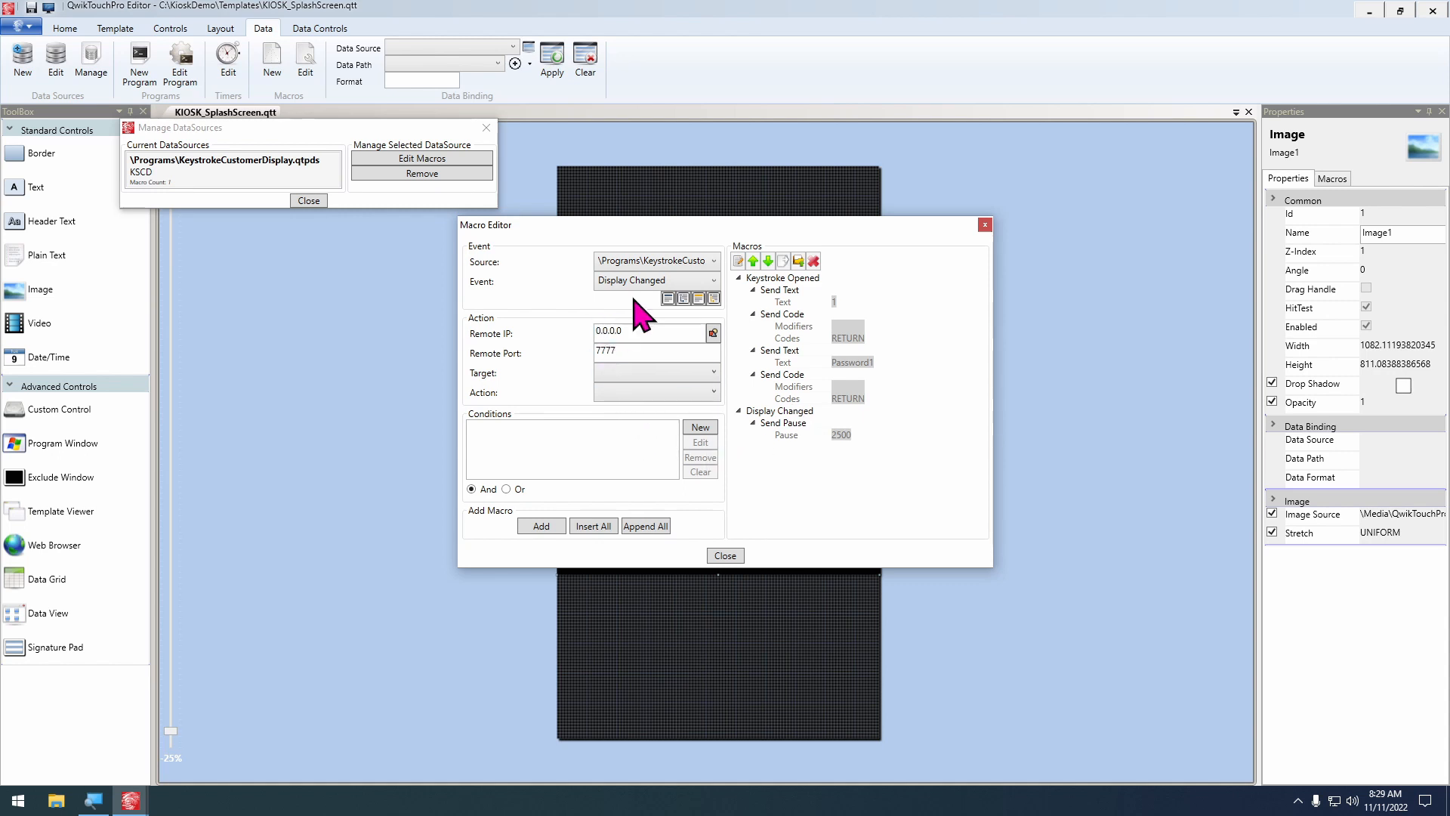
Delete the Display Changed event and its pause from the data source's macros
{"action": "left_click", "coordinate": [780, 411]}
{"action": "left_click", "coordinate": [813, 262]}
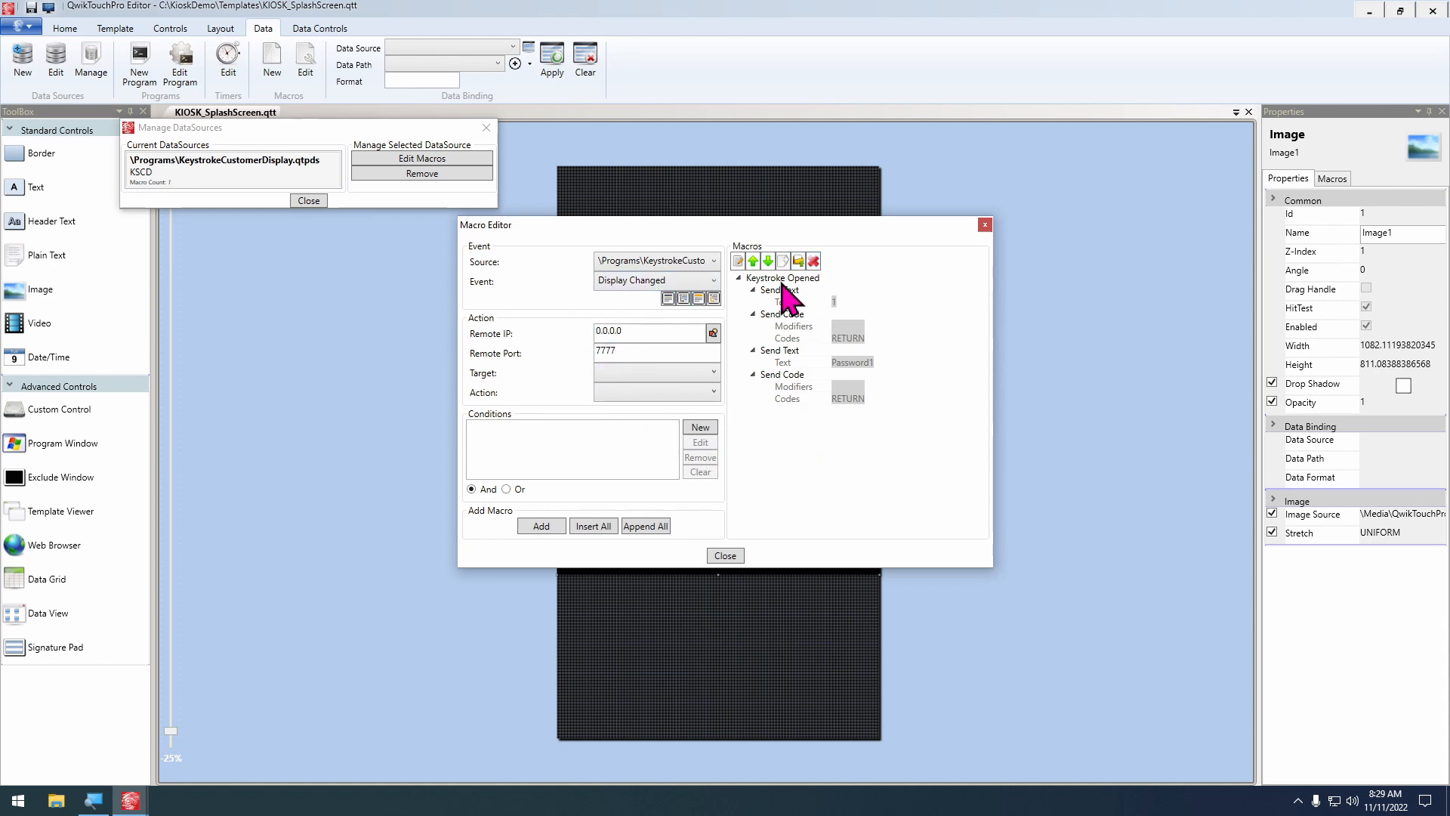
Add a QwikTouchPro Send Pause action of 2500 milliseconds to the Keystroke Opened event
{"action": "left_click", "coordinate": [657, 281]}
{"action": "left_click", "coordinate": [649, 314]}
{"action": "left_click", "coordinate": [627, 376]}
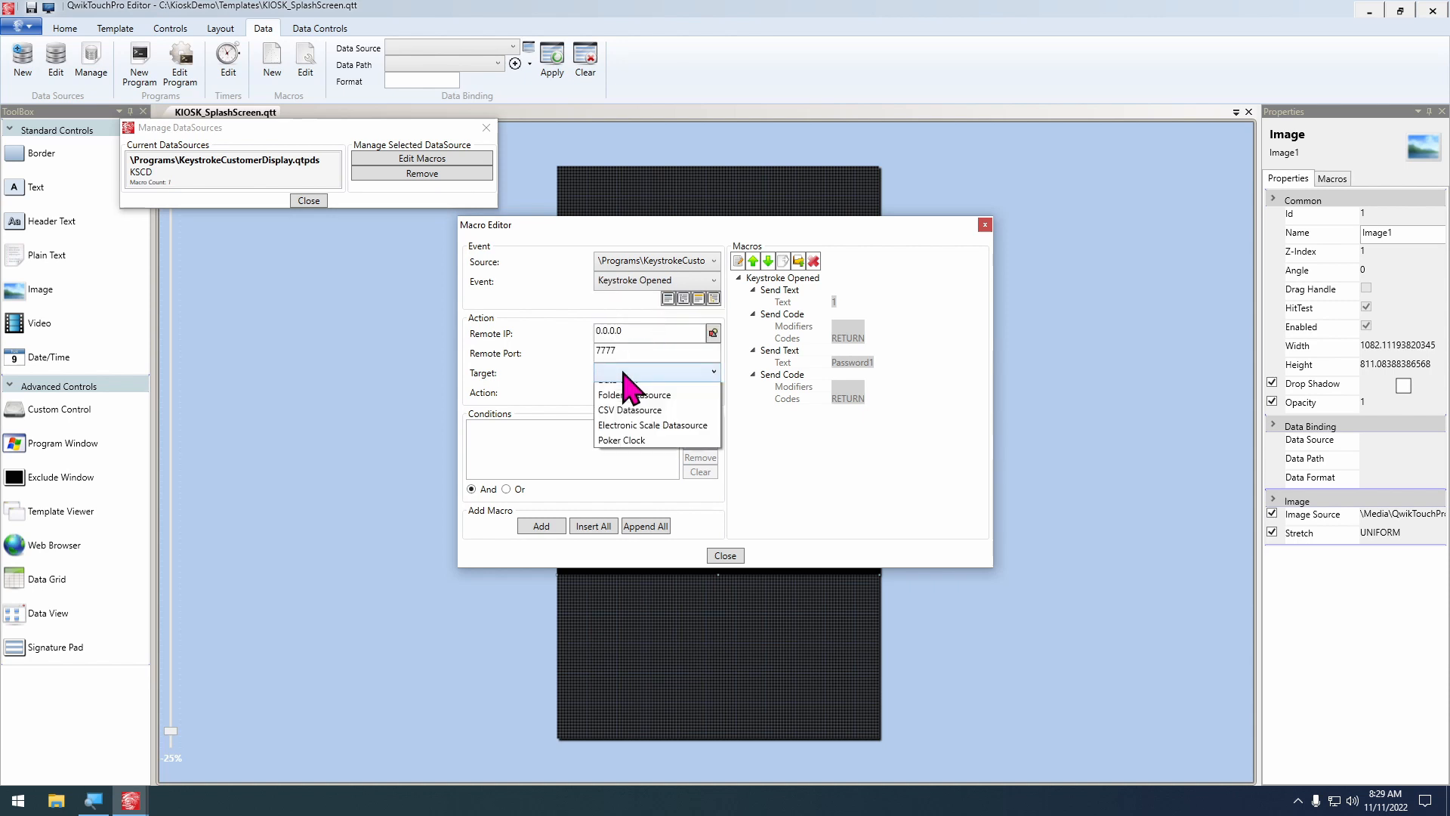
{"action": "left_click", "coordinate": [631, 404]}
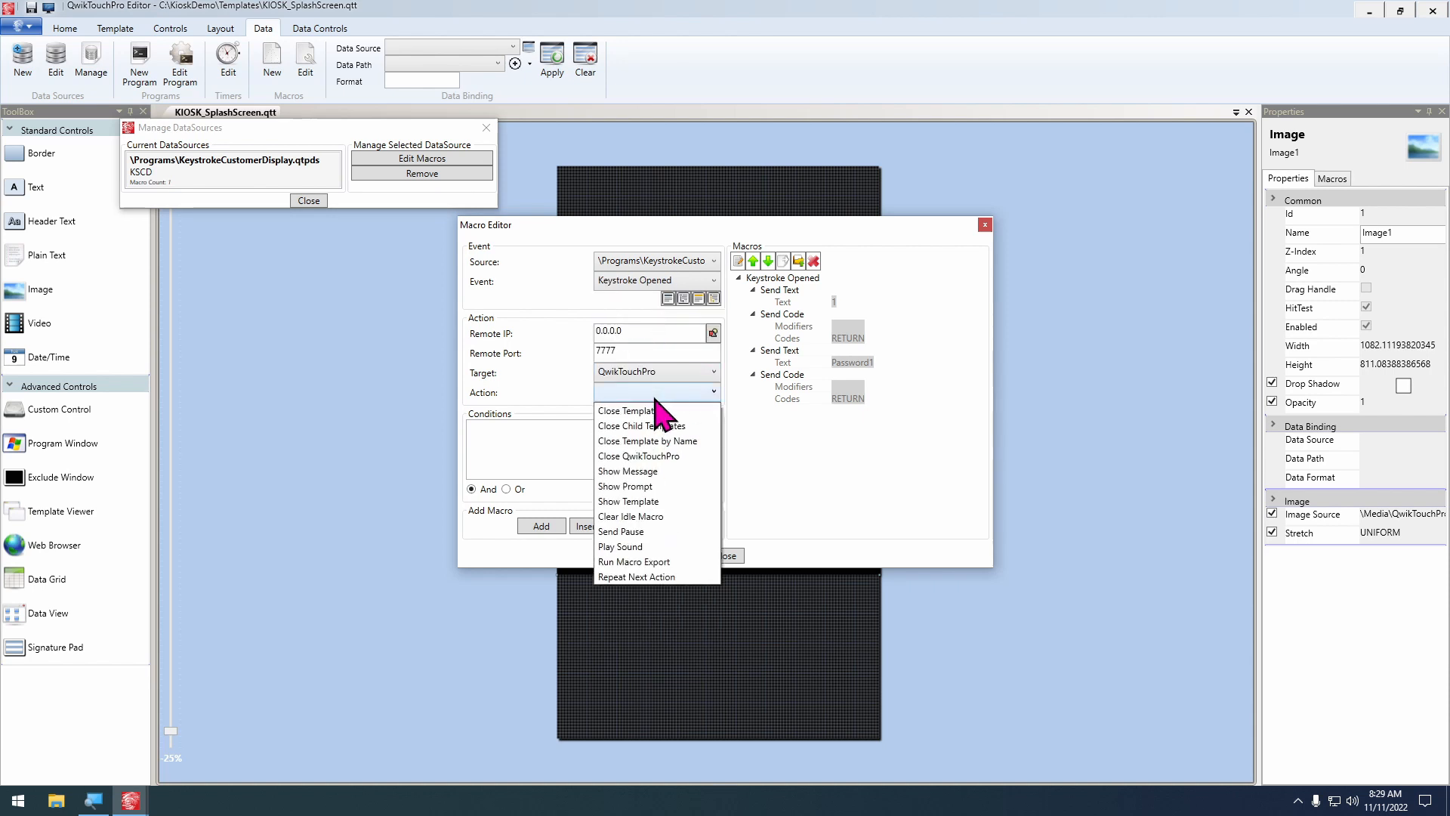
{"action": "left_click", "coordinate": [661, 531]}
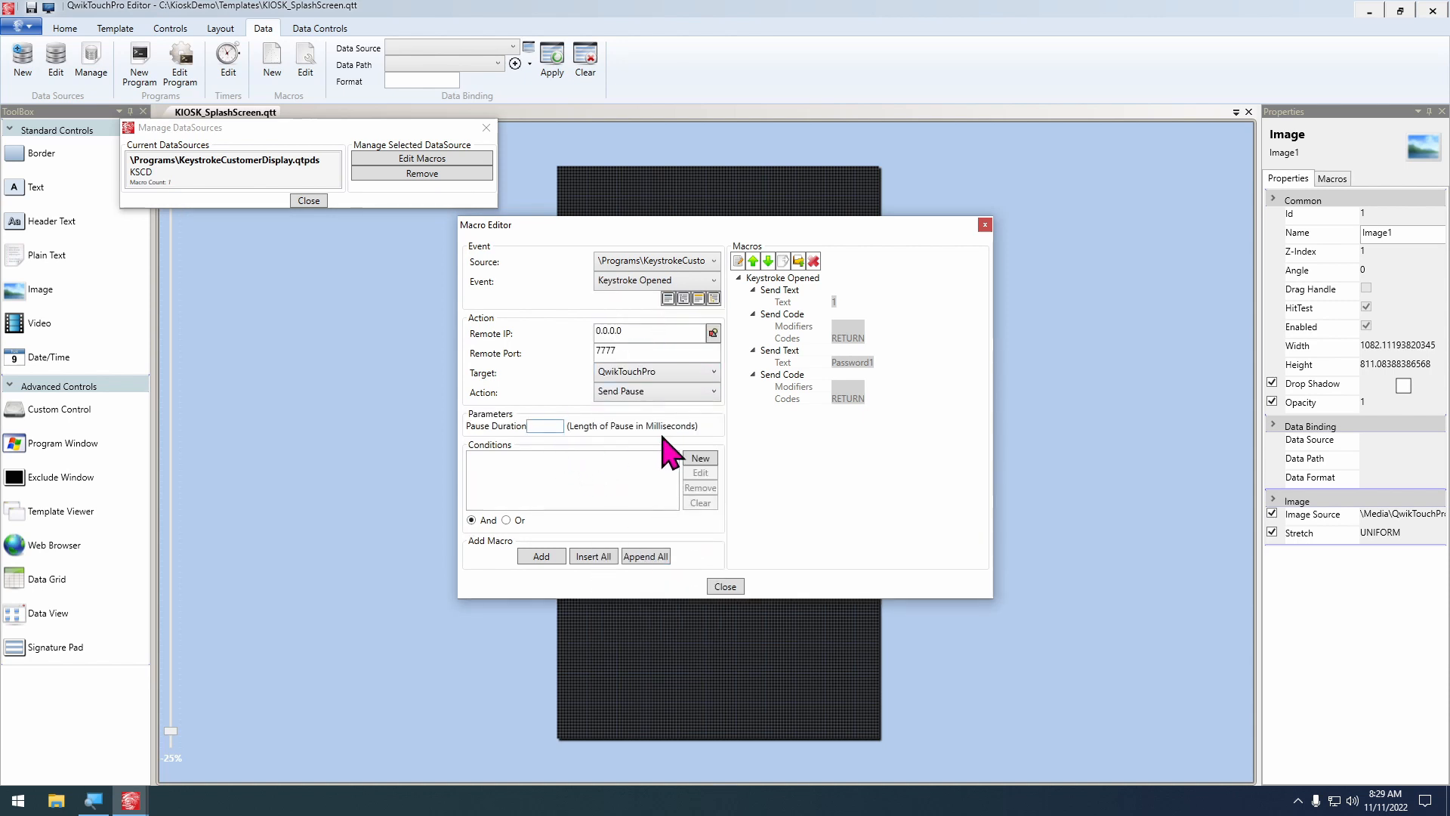
{"action": "left_click", "coordinate": [529, 555]}
Move the Send Pause action to the top of the Keystroke Opened actions and close the macro and data source dialogs
{"action": "left_click", "coordinate": [782, 411]}
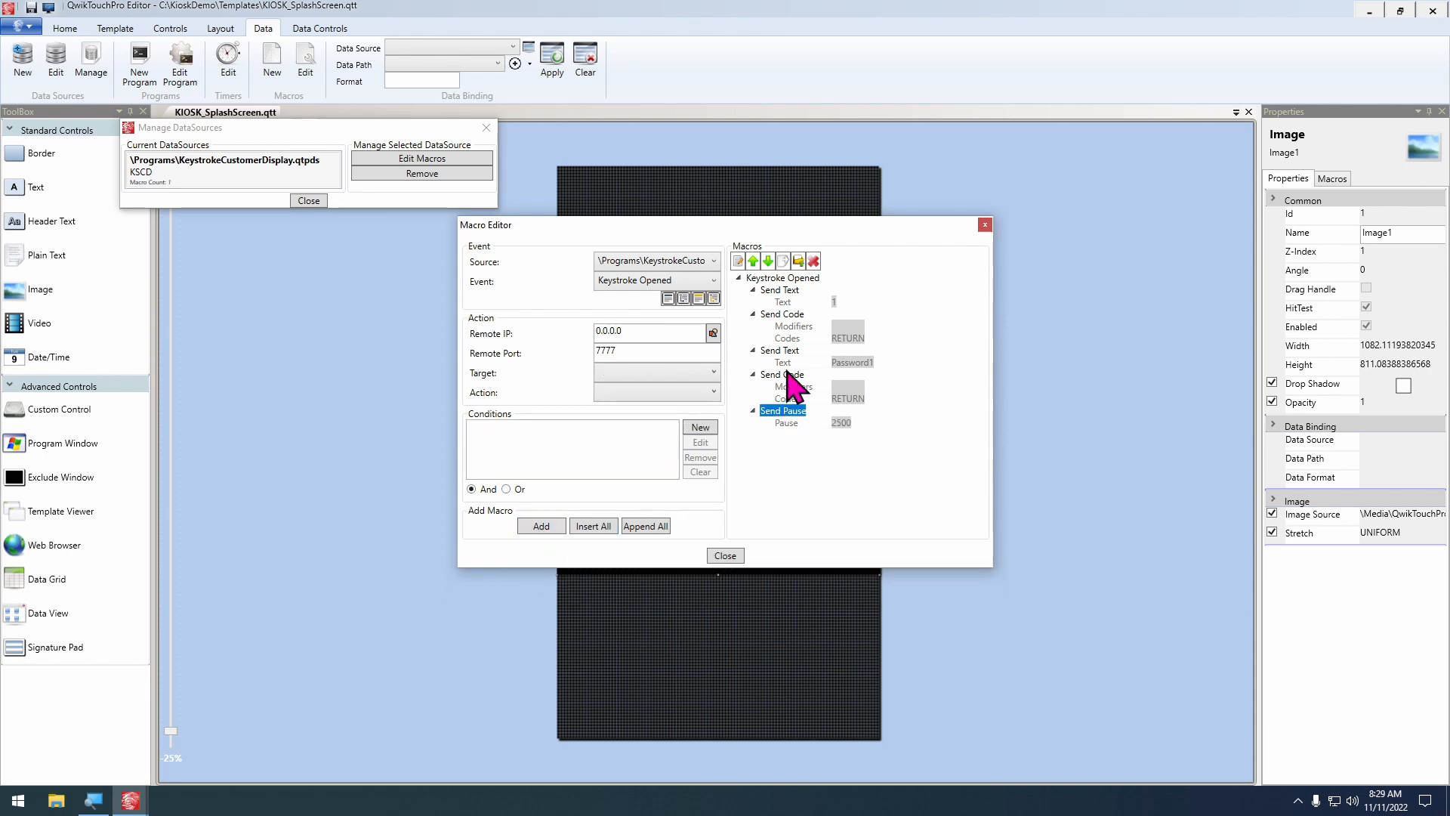
{"action": "left_click", "coordinate": [753, 262]}
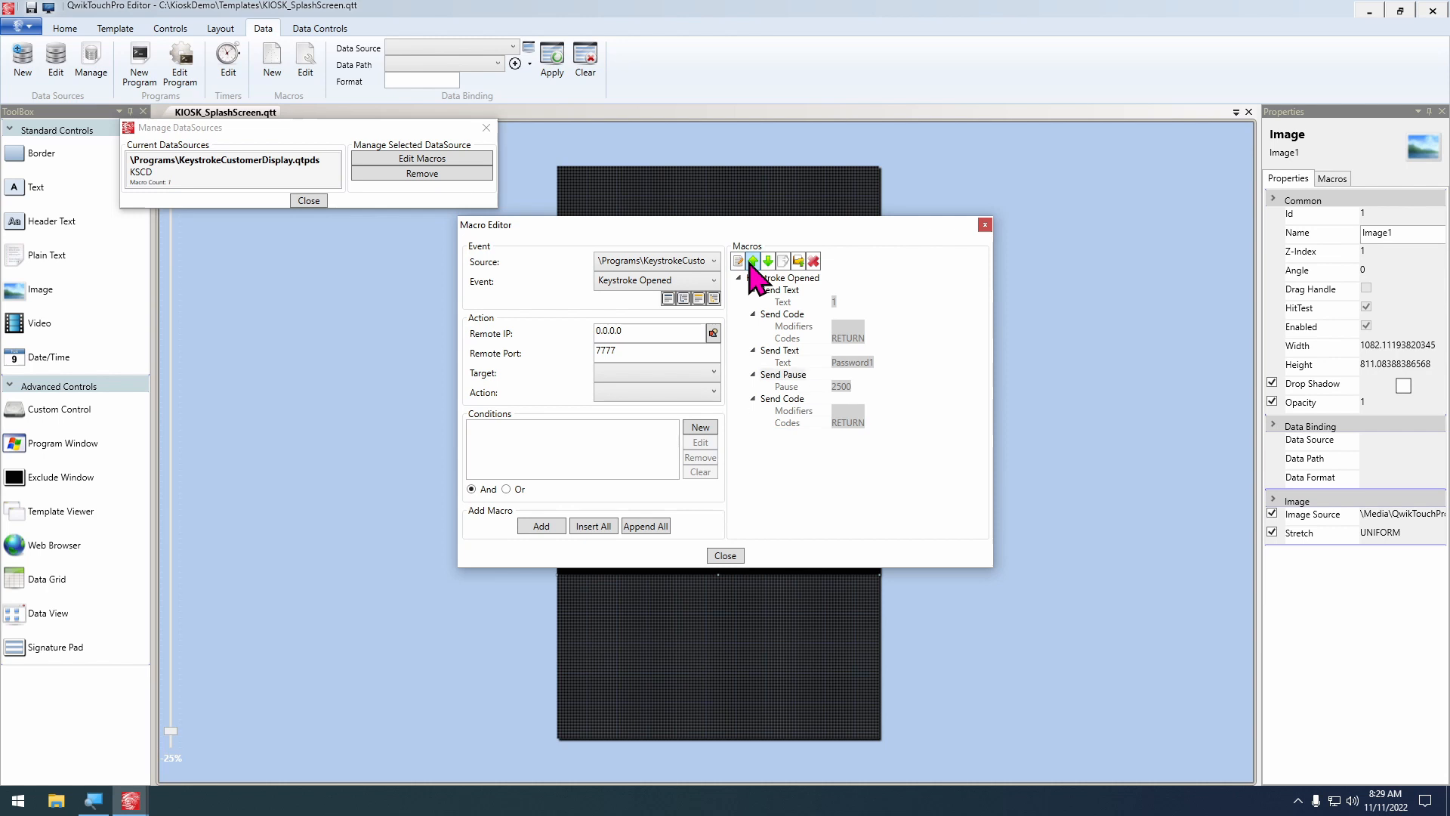
{"action": "left_click", "coordinate": [753, 262]}
{"action": "left_click", "coordinate": [753, 261]}
{"action": "left_click", "coordinate": [753, 261]}
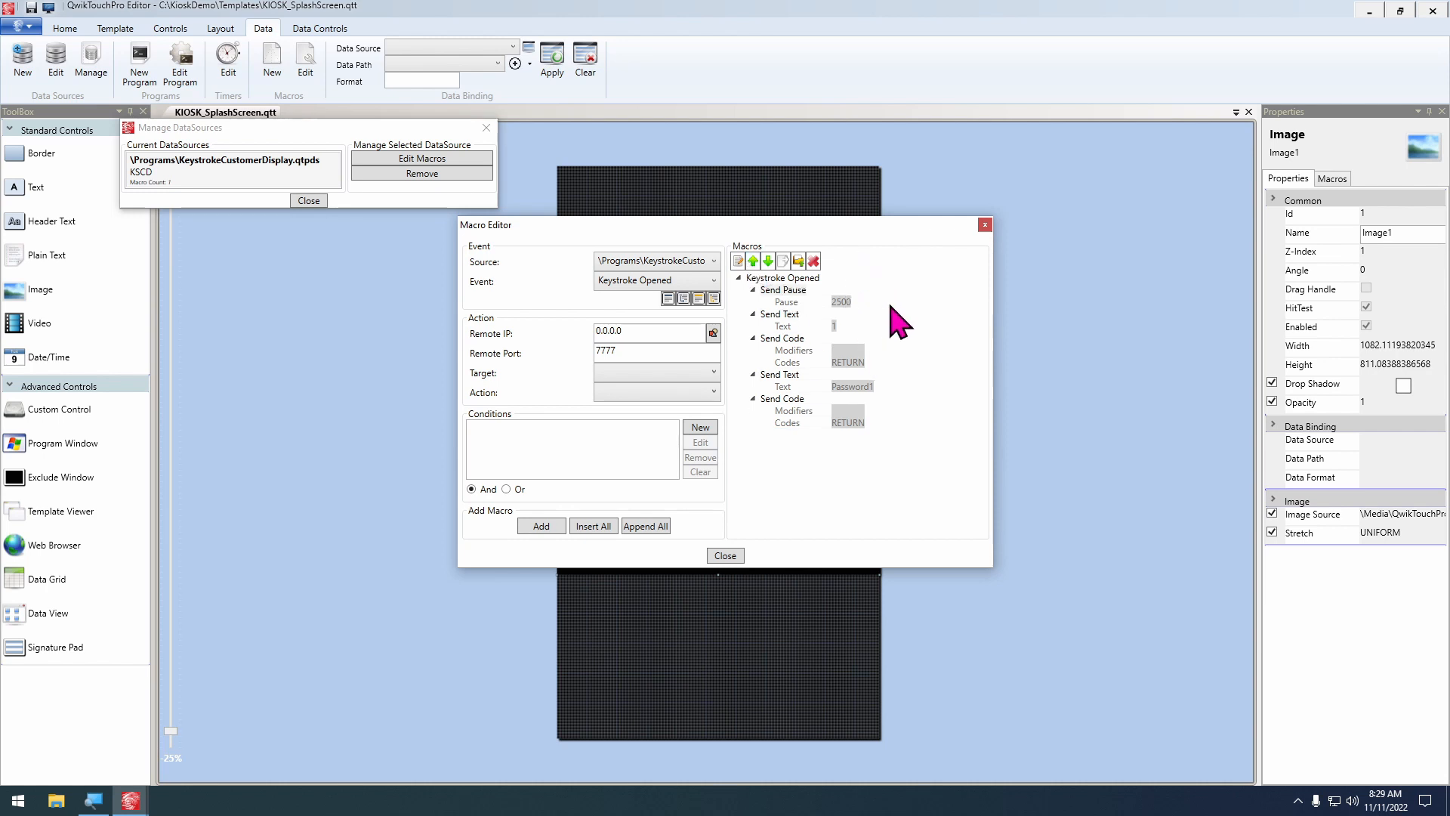
{"action": "left_click", "coordinate": [725, 556]}
{"action": "left_click", "coordinate": [312, 200]}
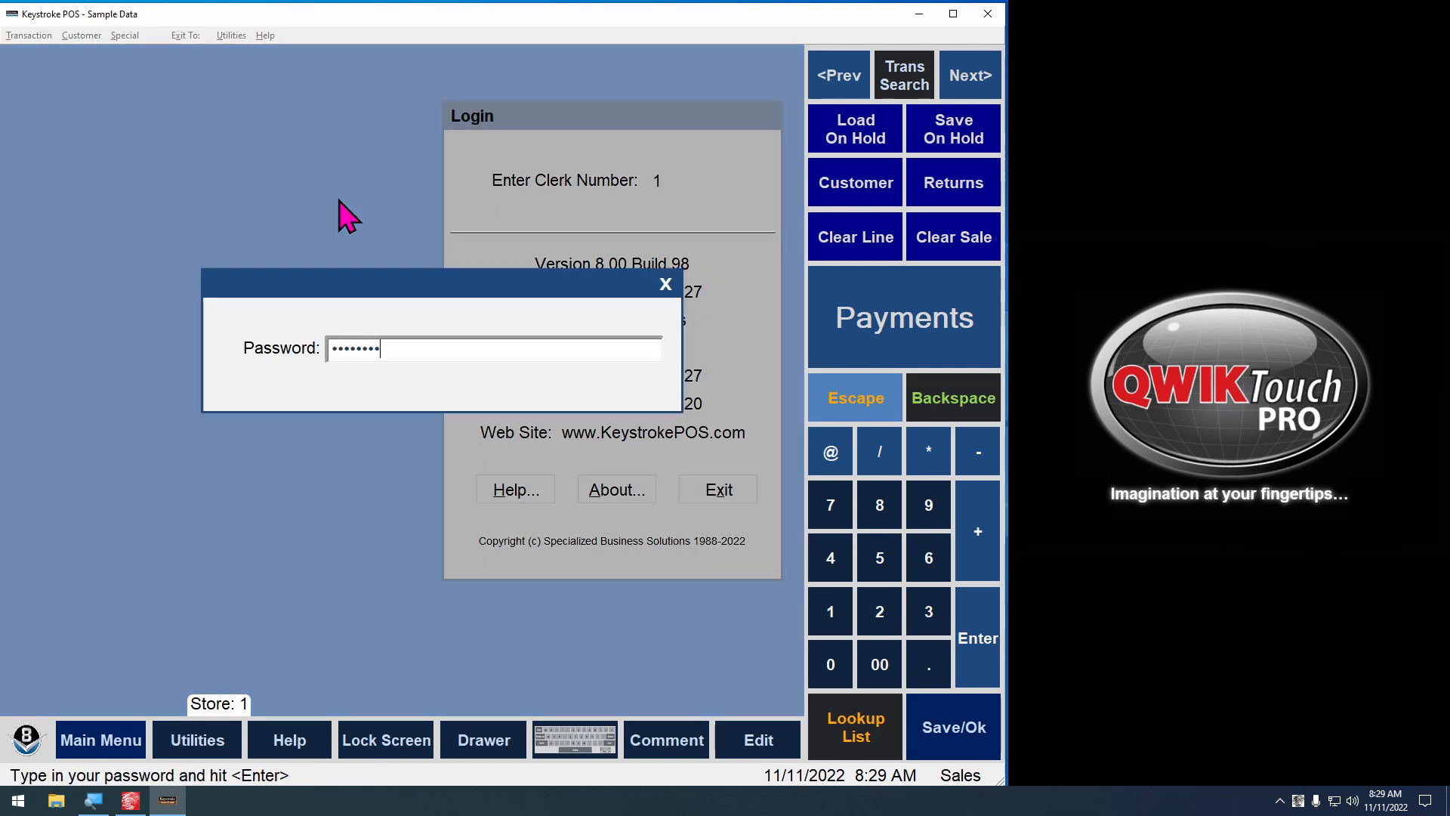
Finish the Keystroke POS login test, exit Keystroke, and shut down the running QwikTouchPro splash screen
{"action": "key", "text": "Return"}
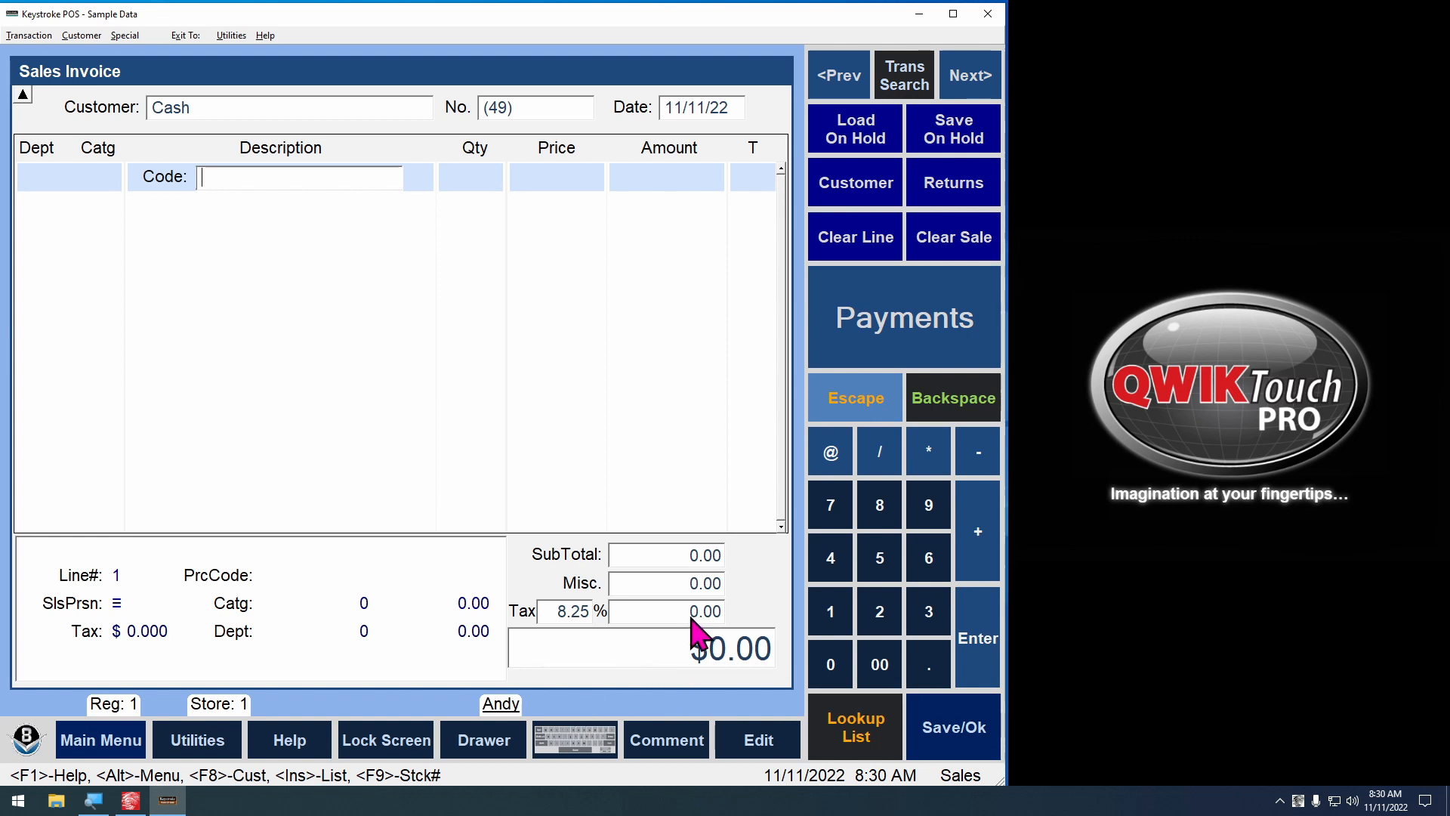
{"action": "key", "text": "Escape"}
{"action": "key", "text": "Return"}
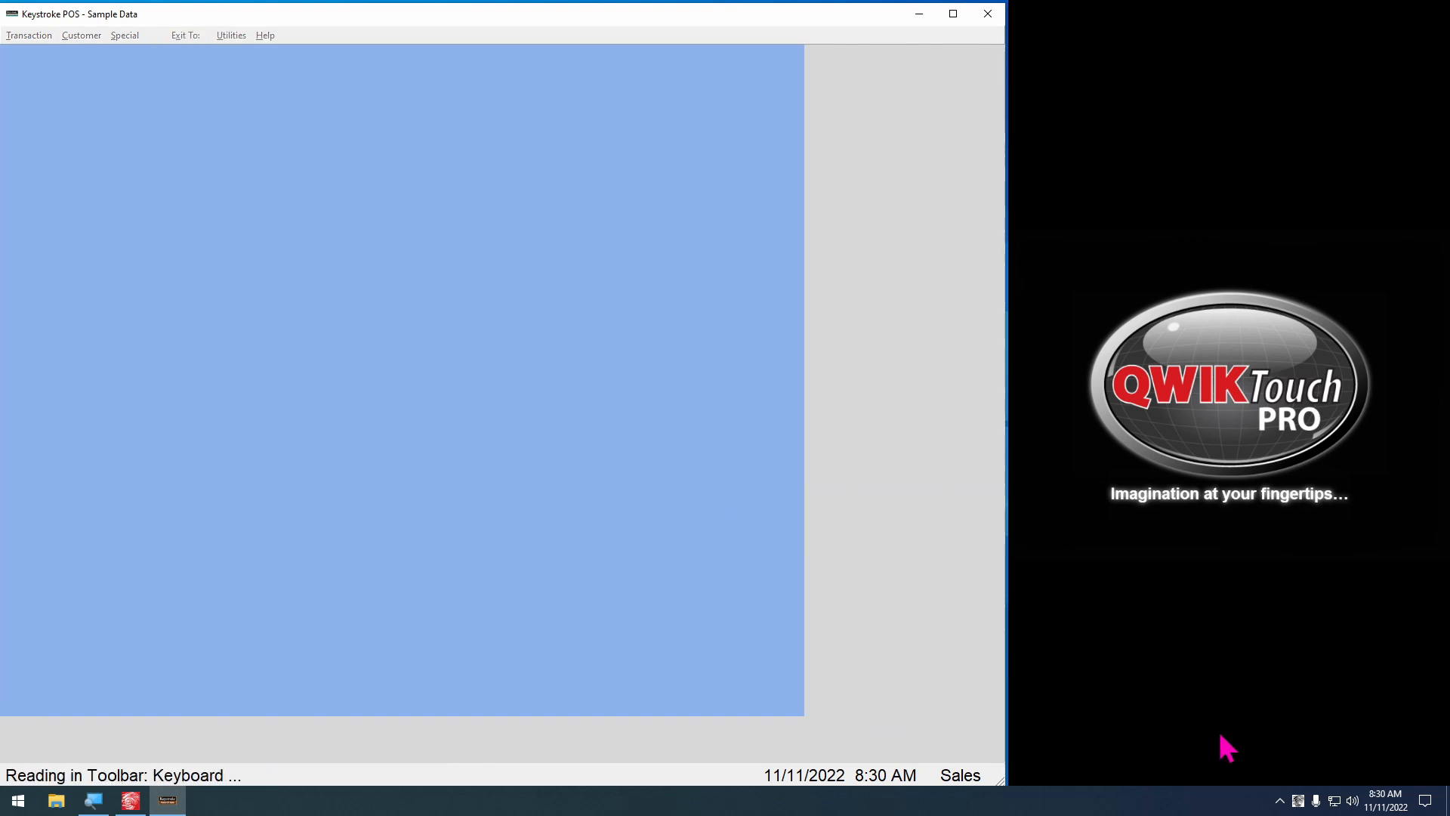
{"action": "key", "text": "Escape"}
{"action": "right_click", "coordinate": [1298, 800]}
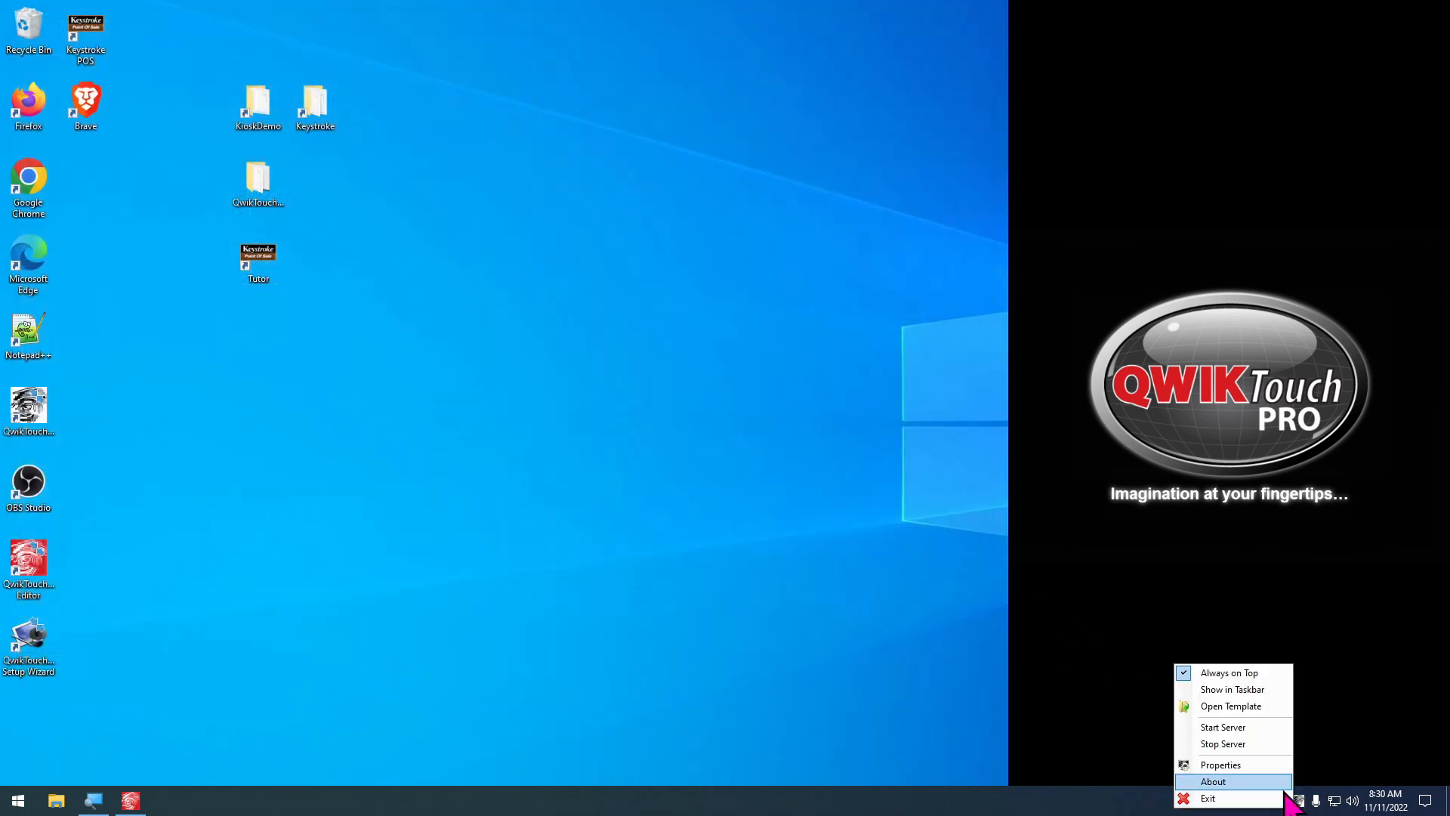
{"action": "left_click", "coordinate": [1266, 794]}
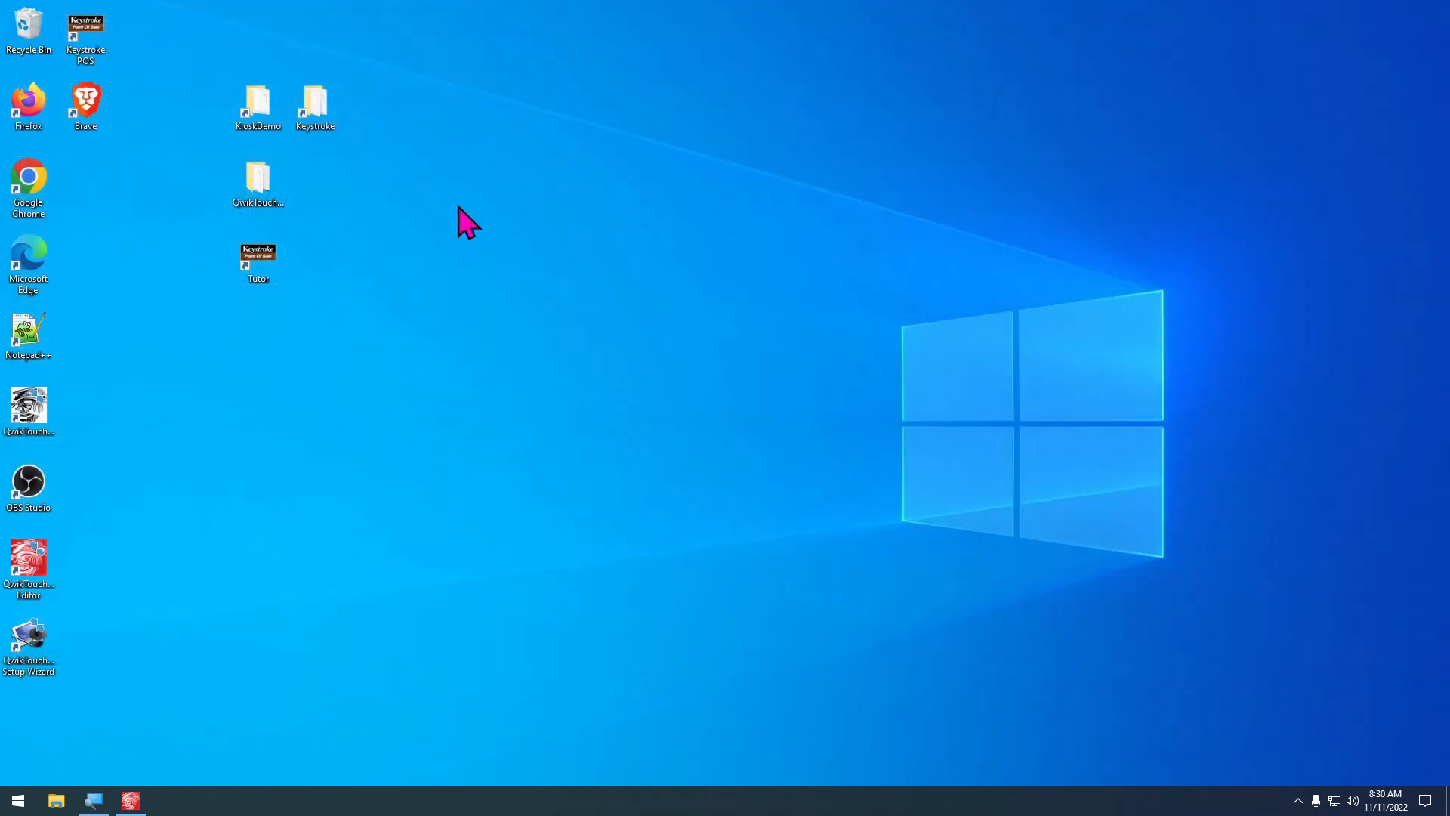
Open clerk.txt from the Keystrok folder in Notepad and change the clerk ID to 2
{"action": "double_click", "coordinate": [324, 101]}
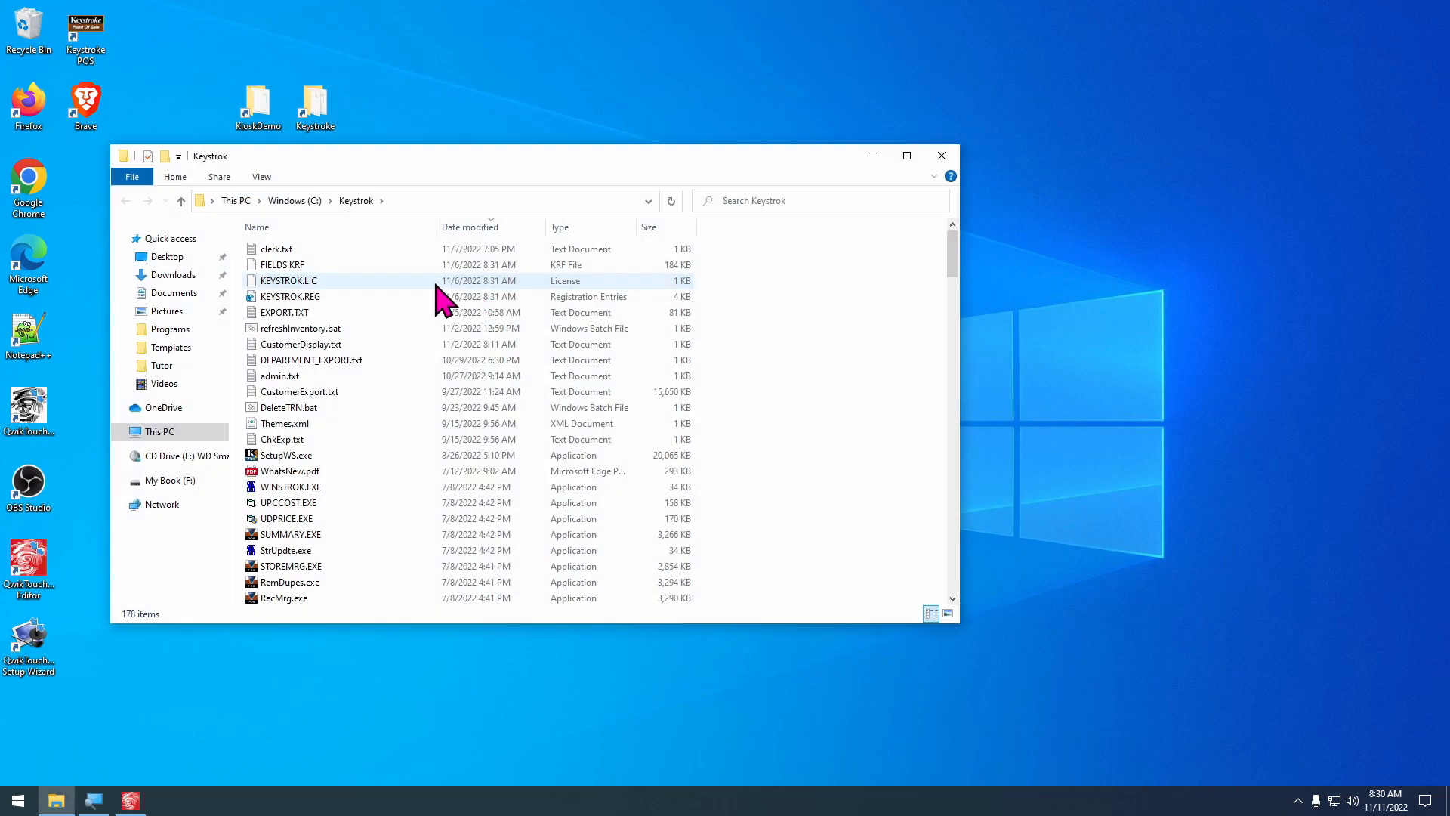
{"action": "left_click", "coordinate": [338, 248]}
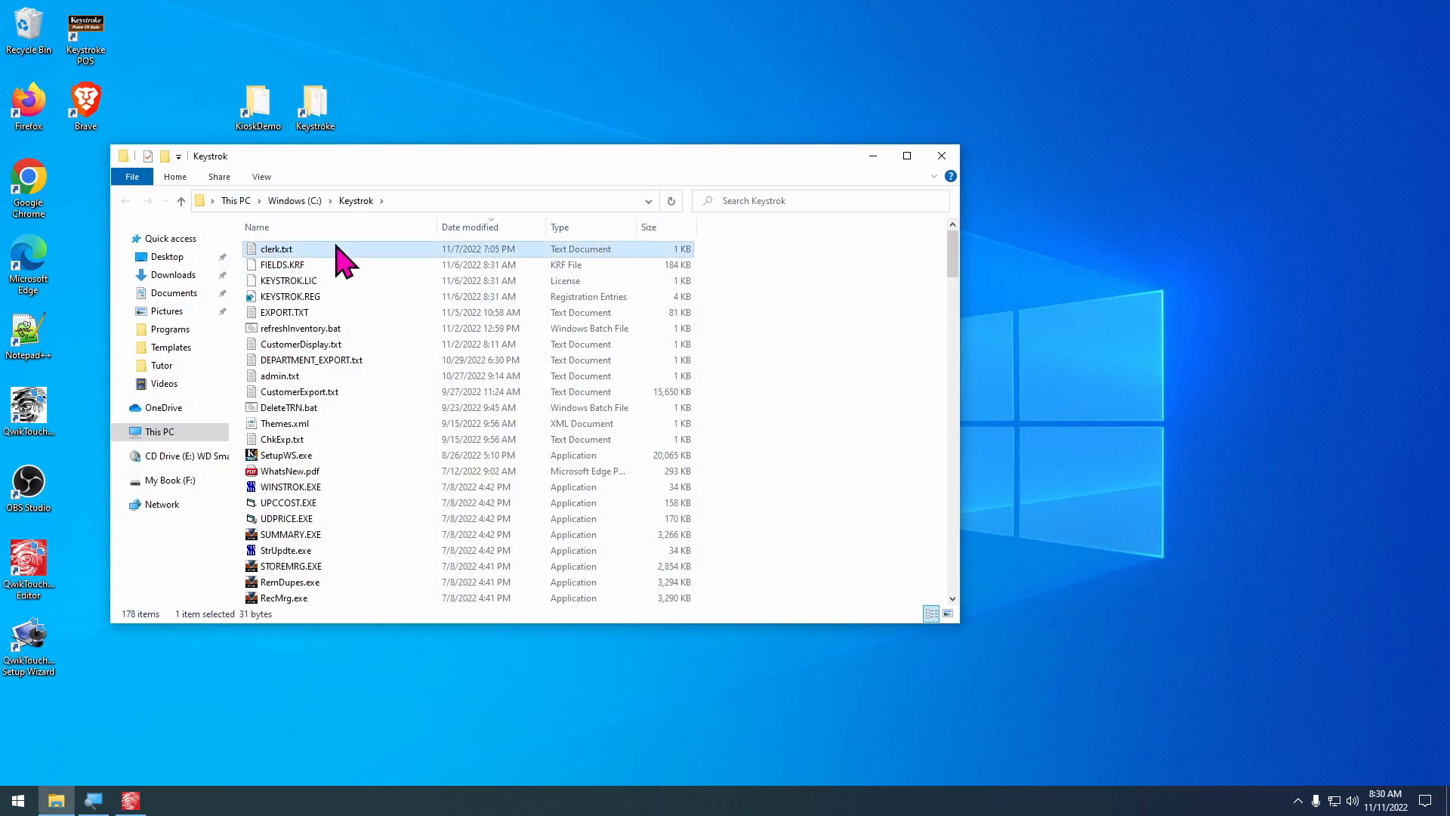
{"action": "double_click", "coordinate": [284, 249]}
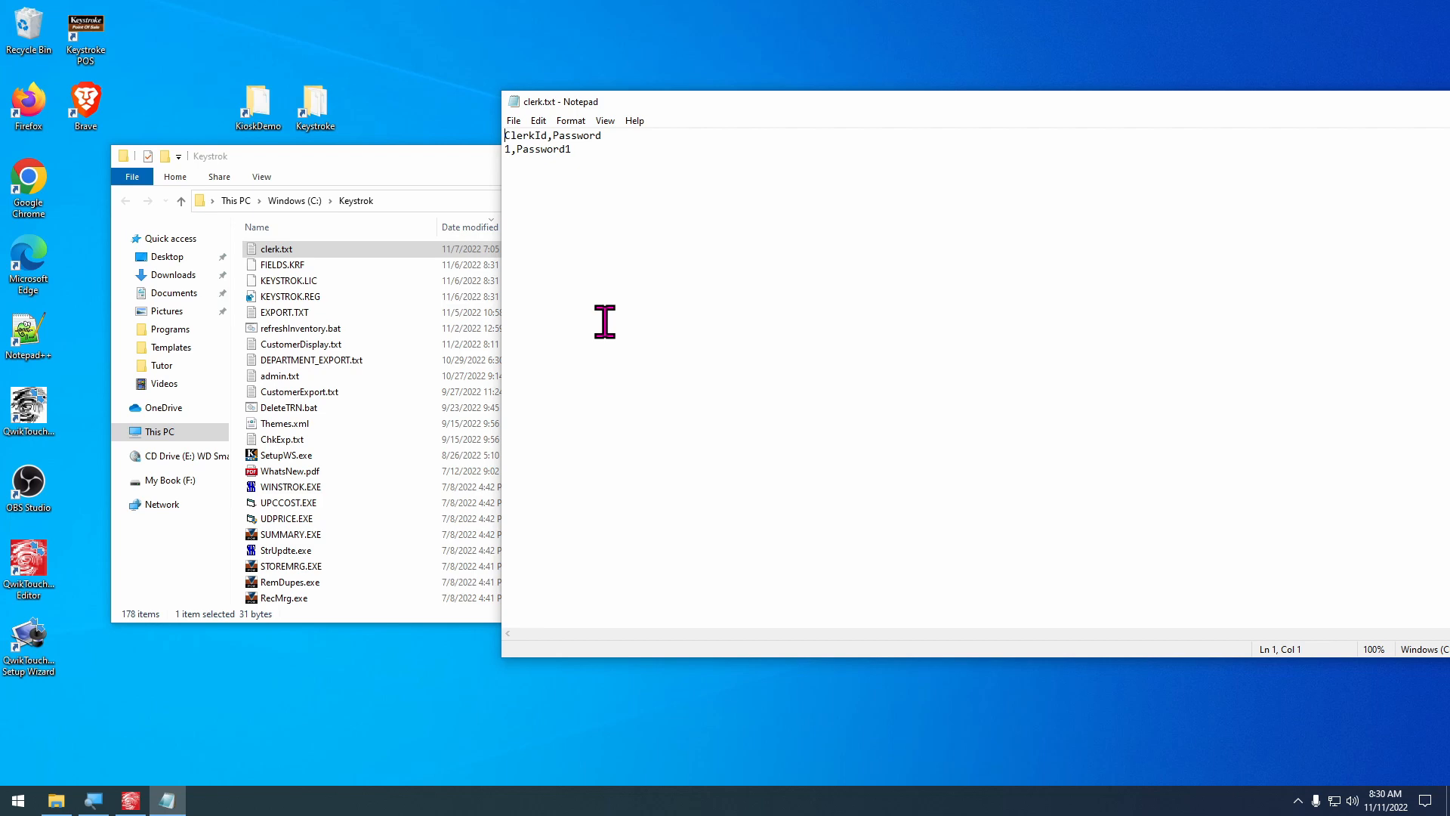
{"action": "key", "text": "Down"}
{"action": "type", "text": "2"}
Switch to QwikTouchPro Editor and start a new Comma Separated Values (CSV) data source using C:\Keystrok\clerk.txt
{"action": "left_click", "coordinate": [131, 801]}
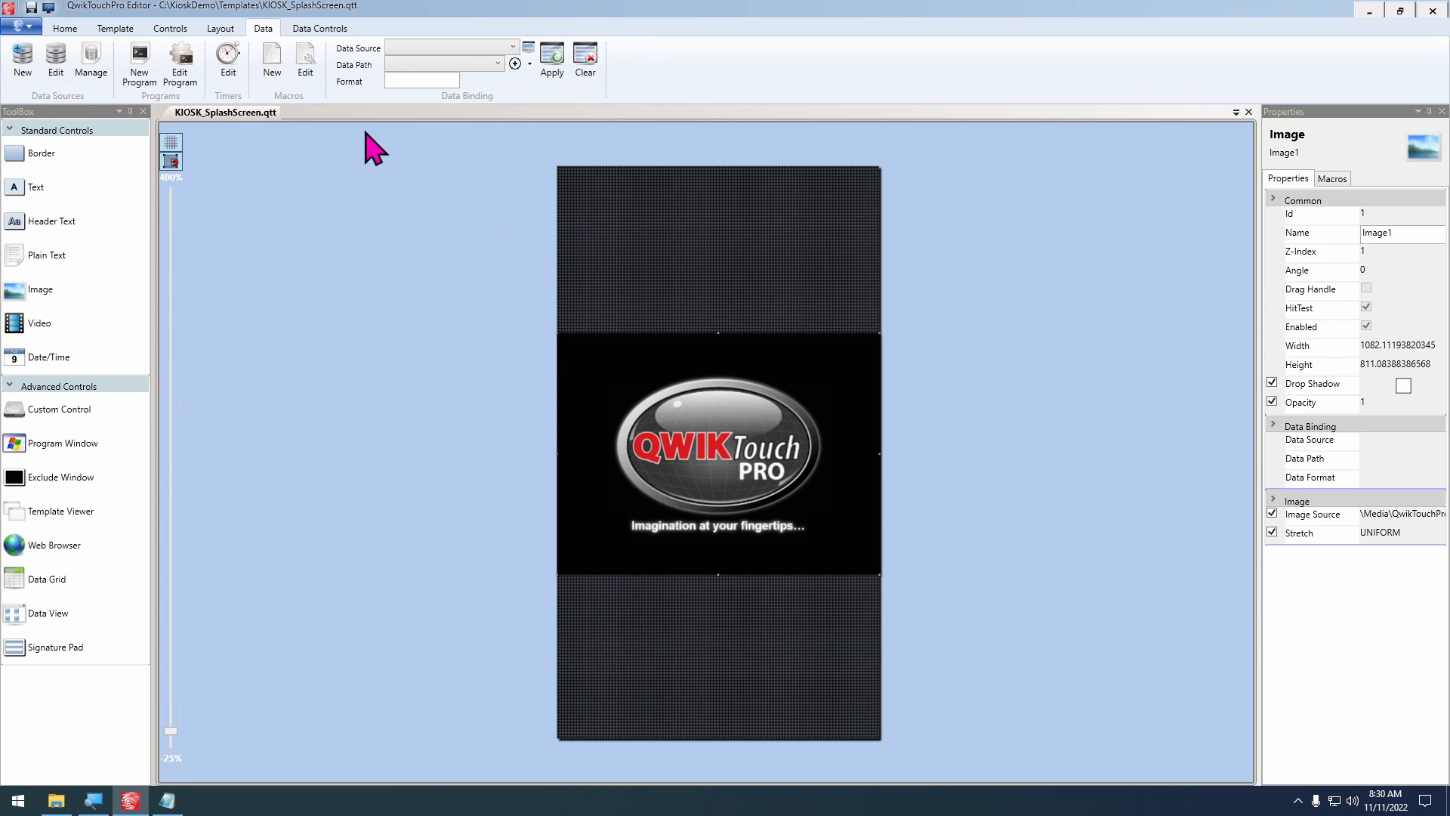
{"action": "left_click", "coordinate": [23, 61]}
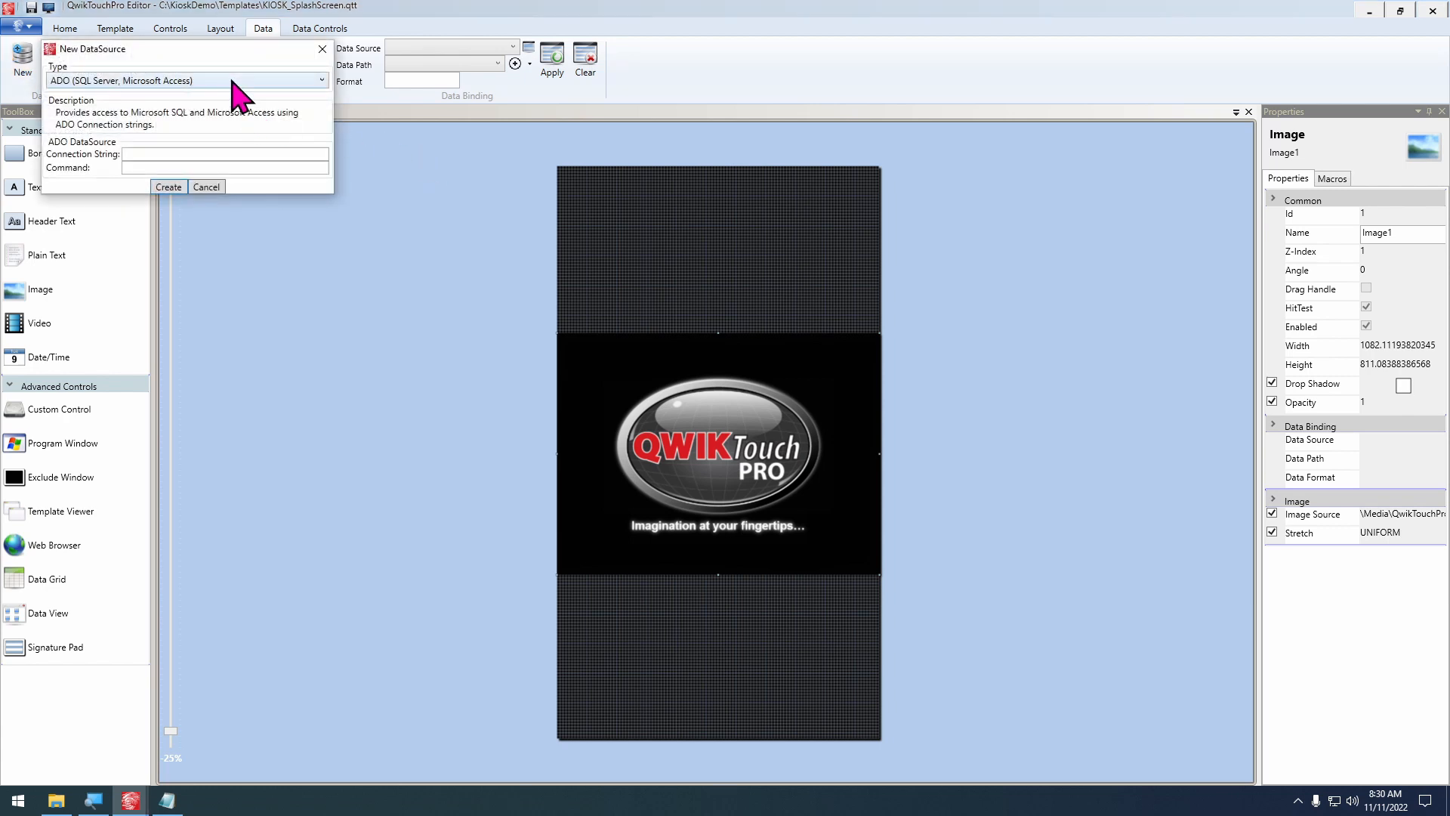
{"action": "left_click", "coordinate": [232, 79]}
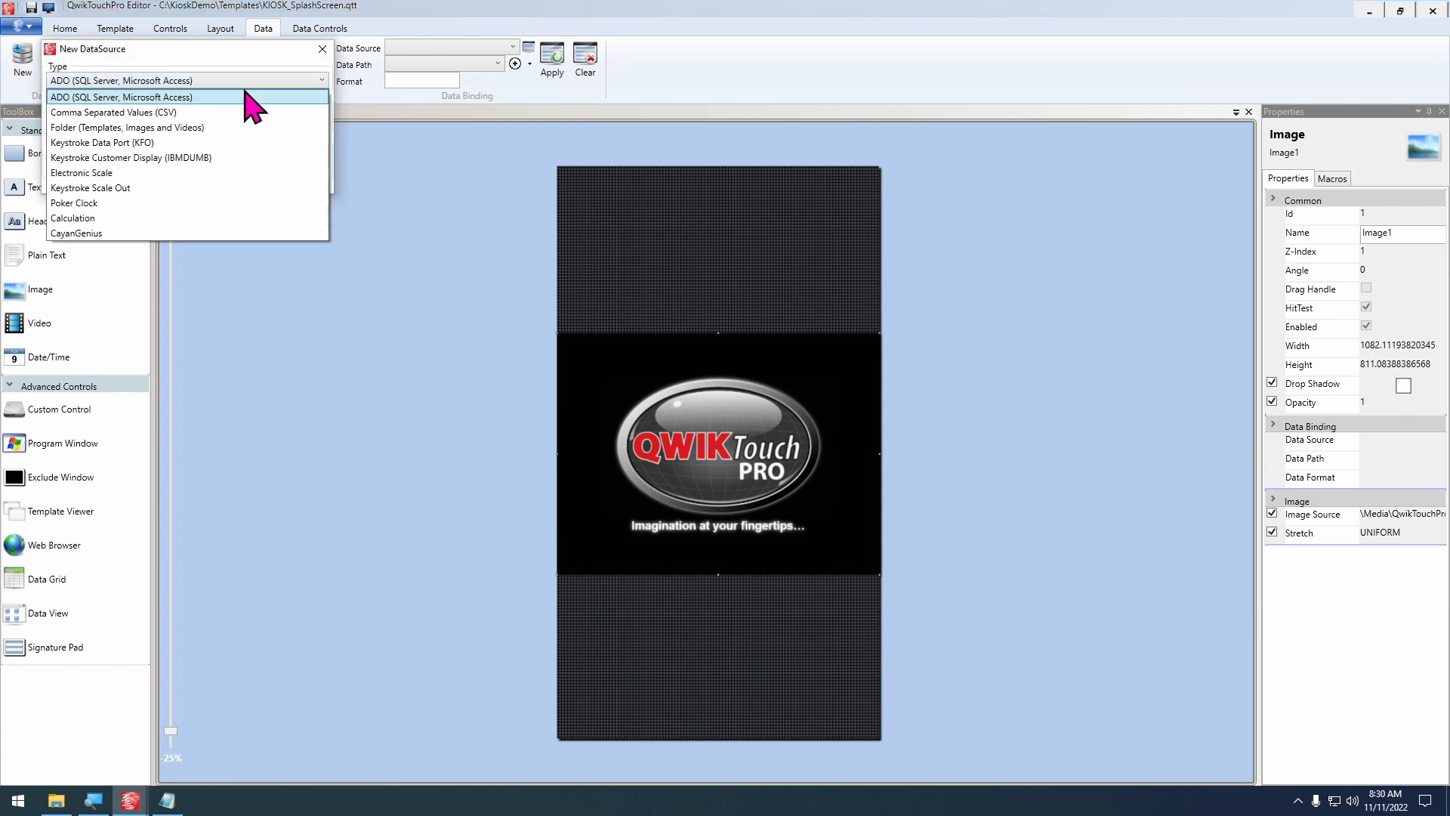
{"action": "left_click", "coordinate": [159, 113]}
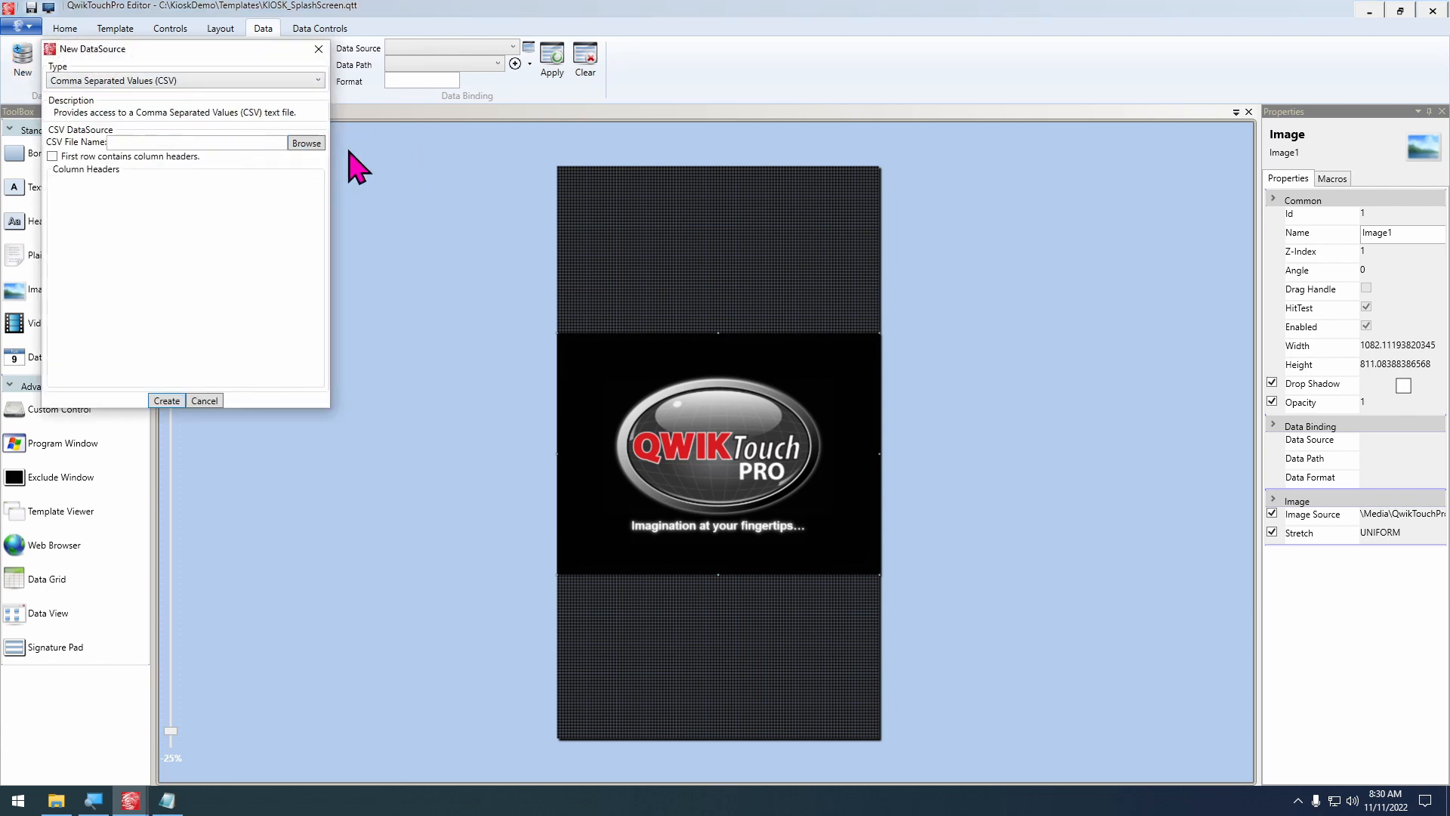
{"action": "left_click", "coordinate": [302, 145]}
{"action": "type", "text": "c:\\keystrok"}
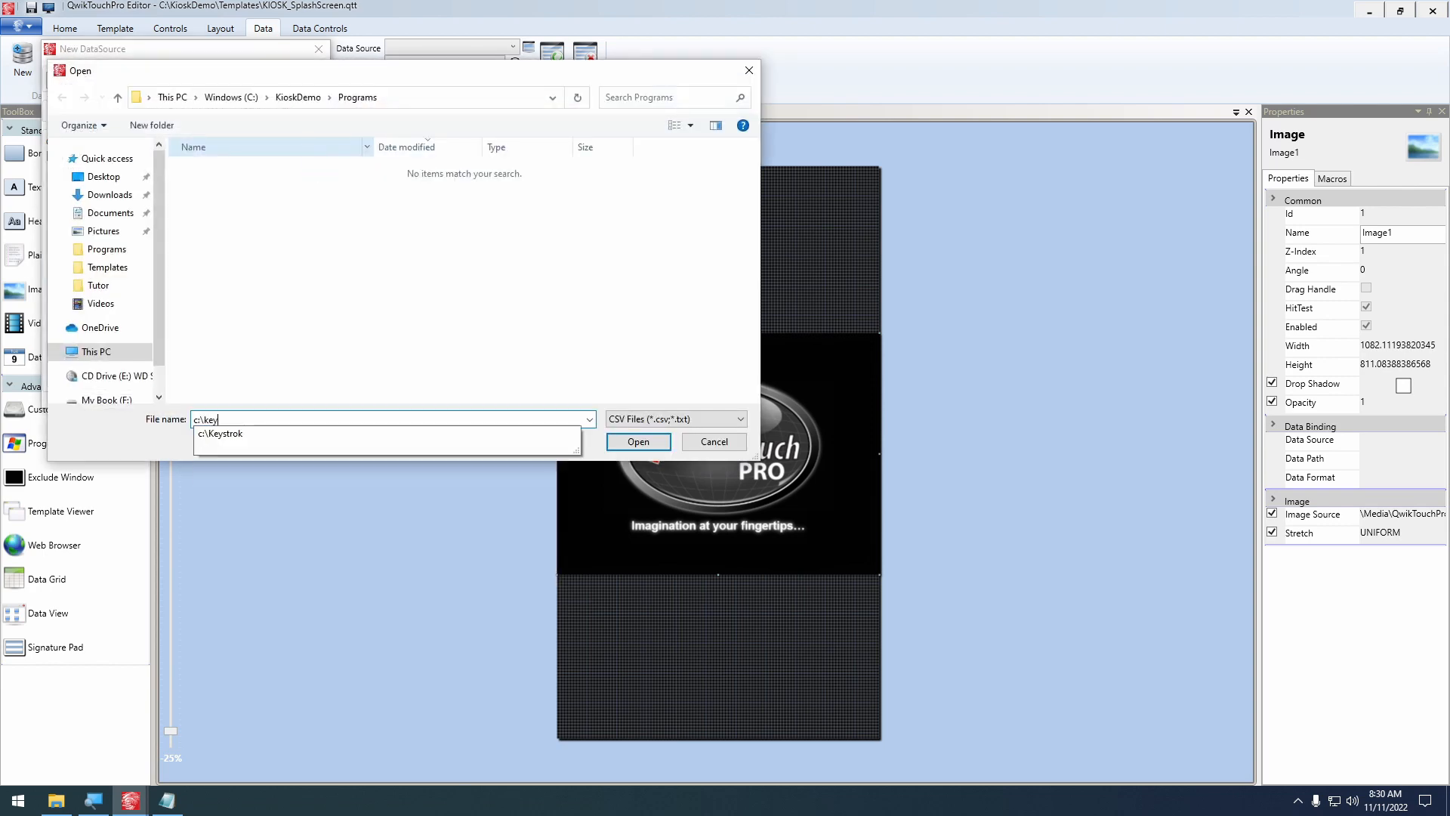
{"action": "key", "text": "Return"}
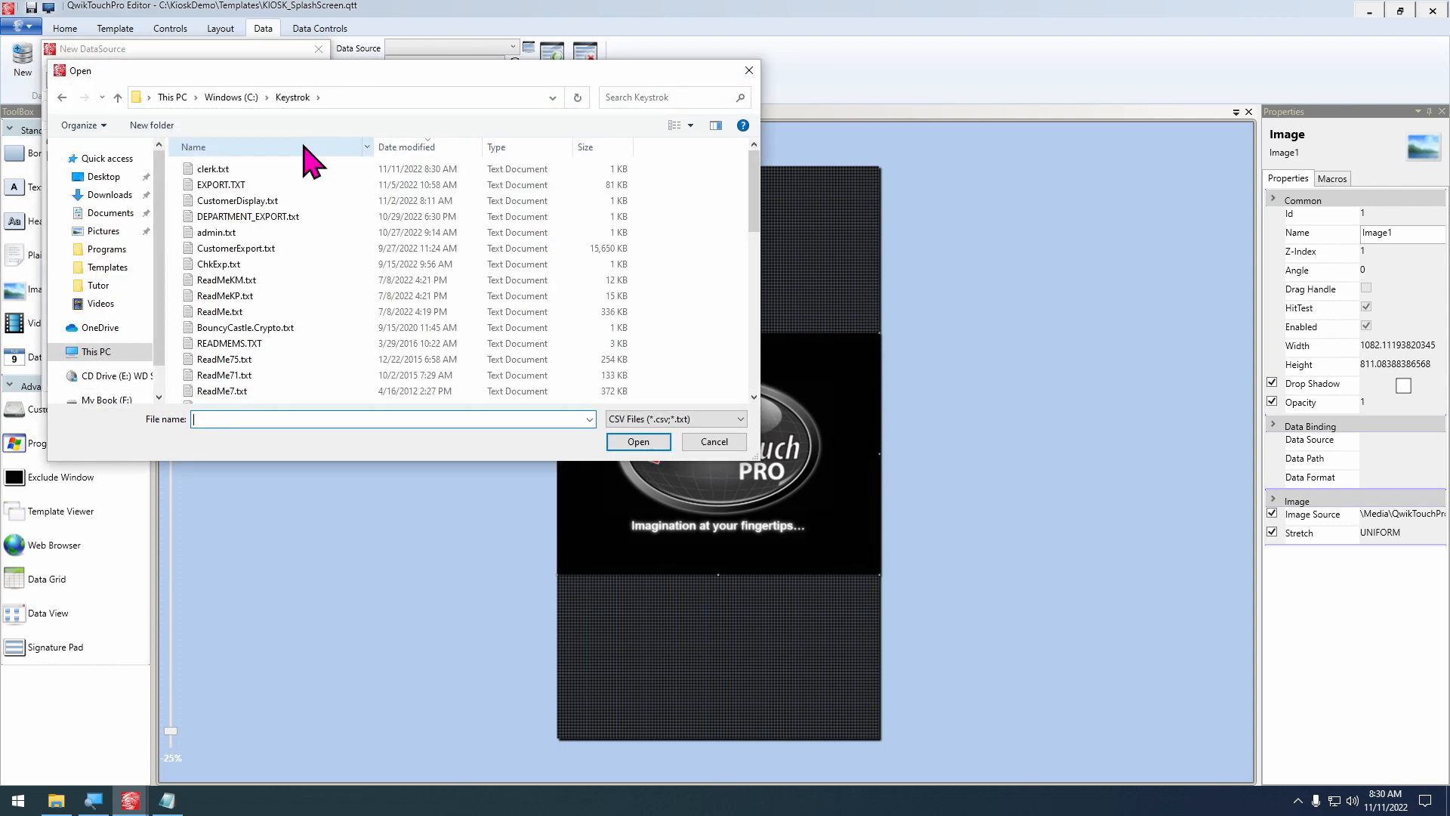
{"action": "double_click", "coordinate": [202, 170]}
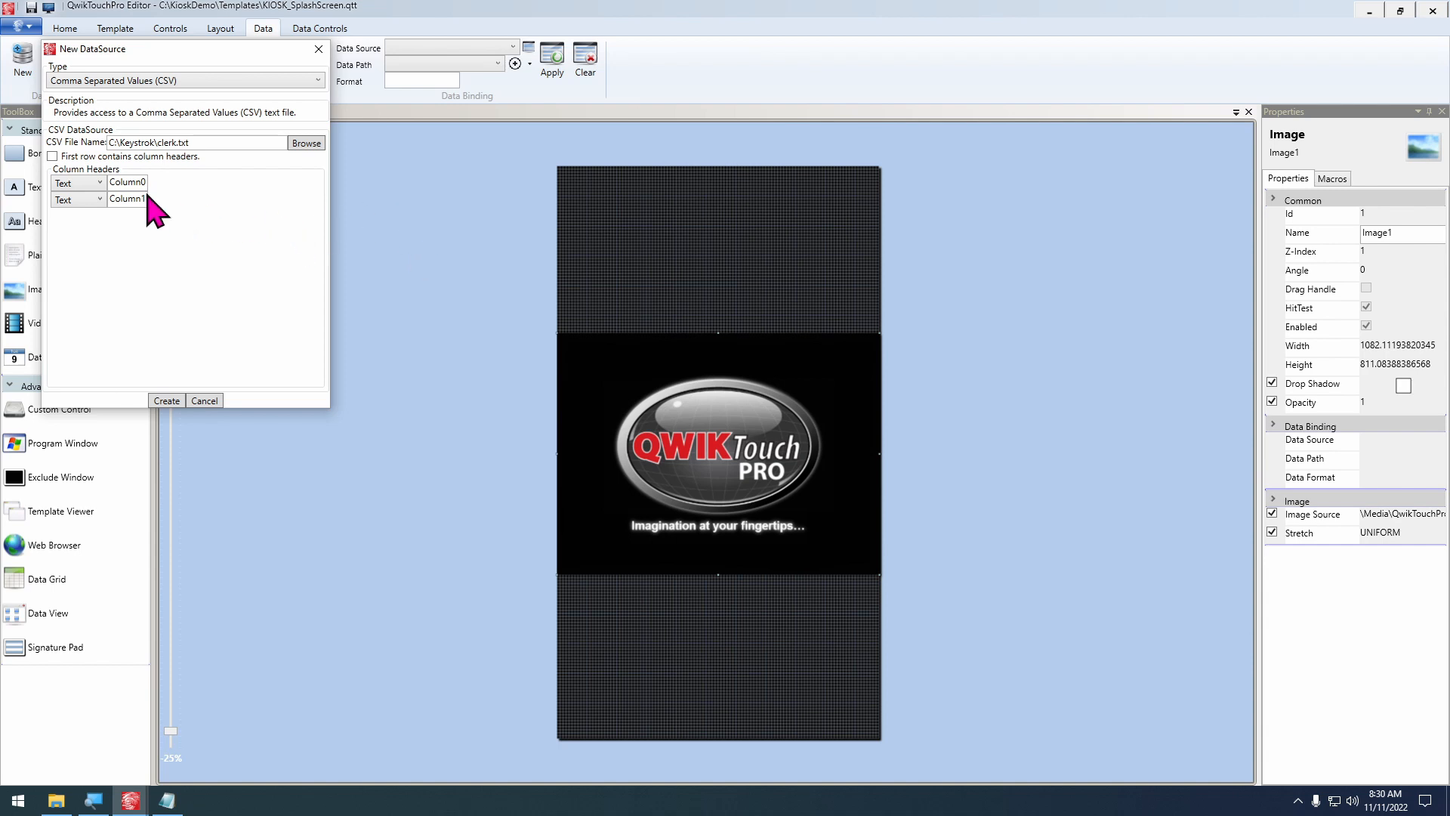
Treat the CSV file's first row as column headers and save the data source as ClerkInfo without adding it to the active template
{"action": "left_click", "coordinate": [76, 155]}
{"action": "left_click", "coordinate": [165, 400]}
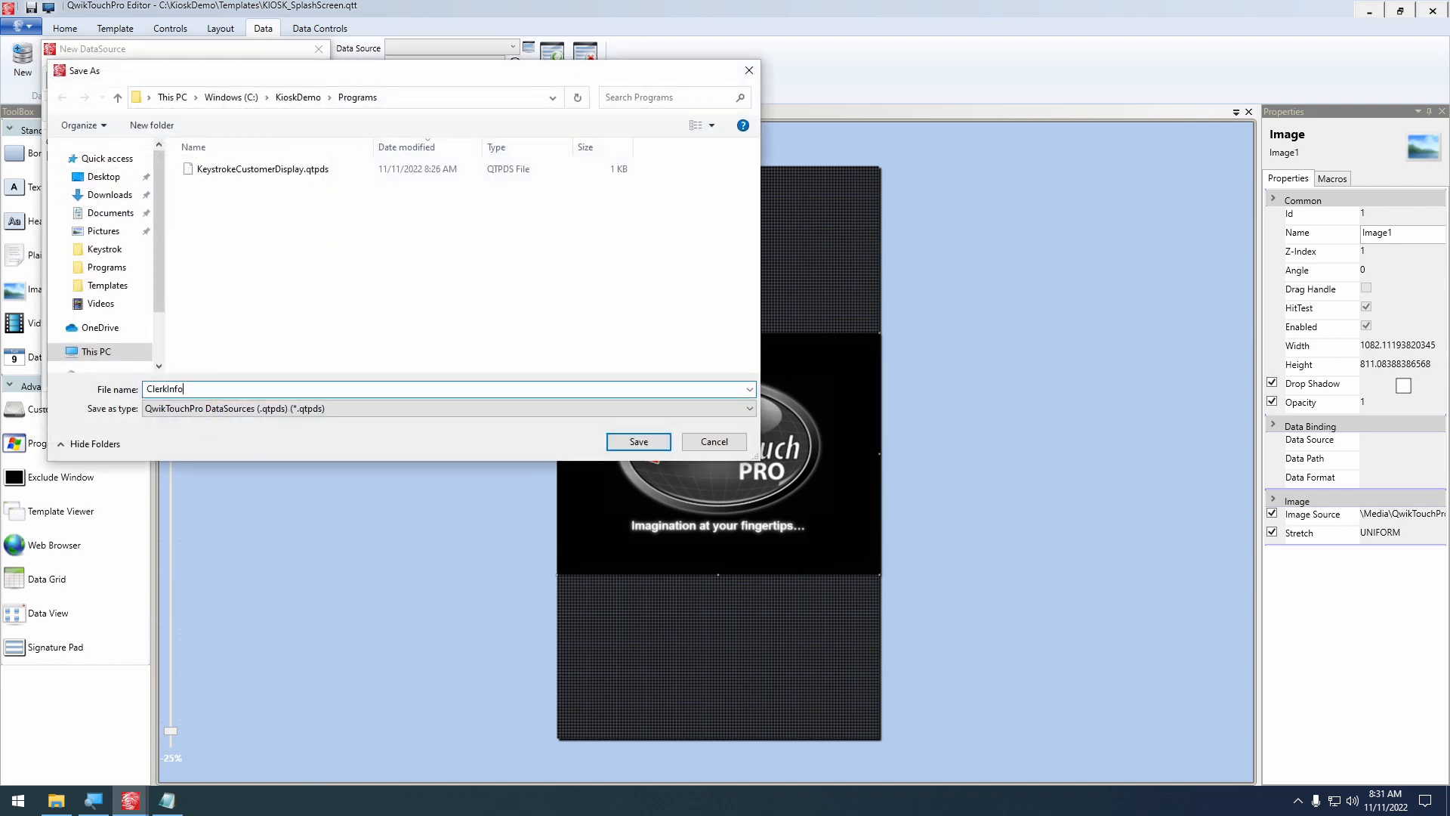
{"action": "type", "text": "ClerkInfo"}
{"action": "left_click", "coordinate": [638, 442]}
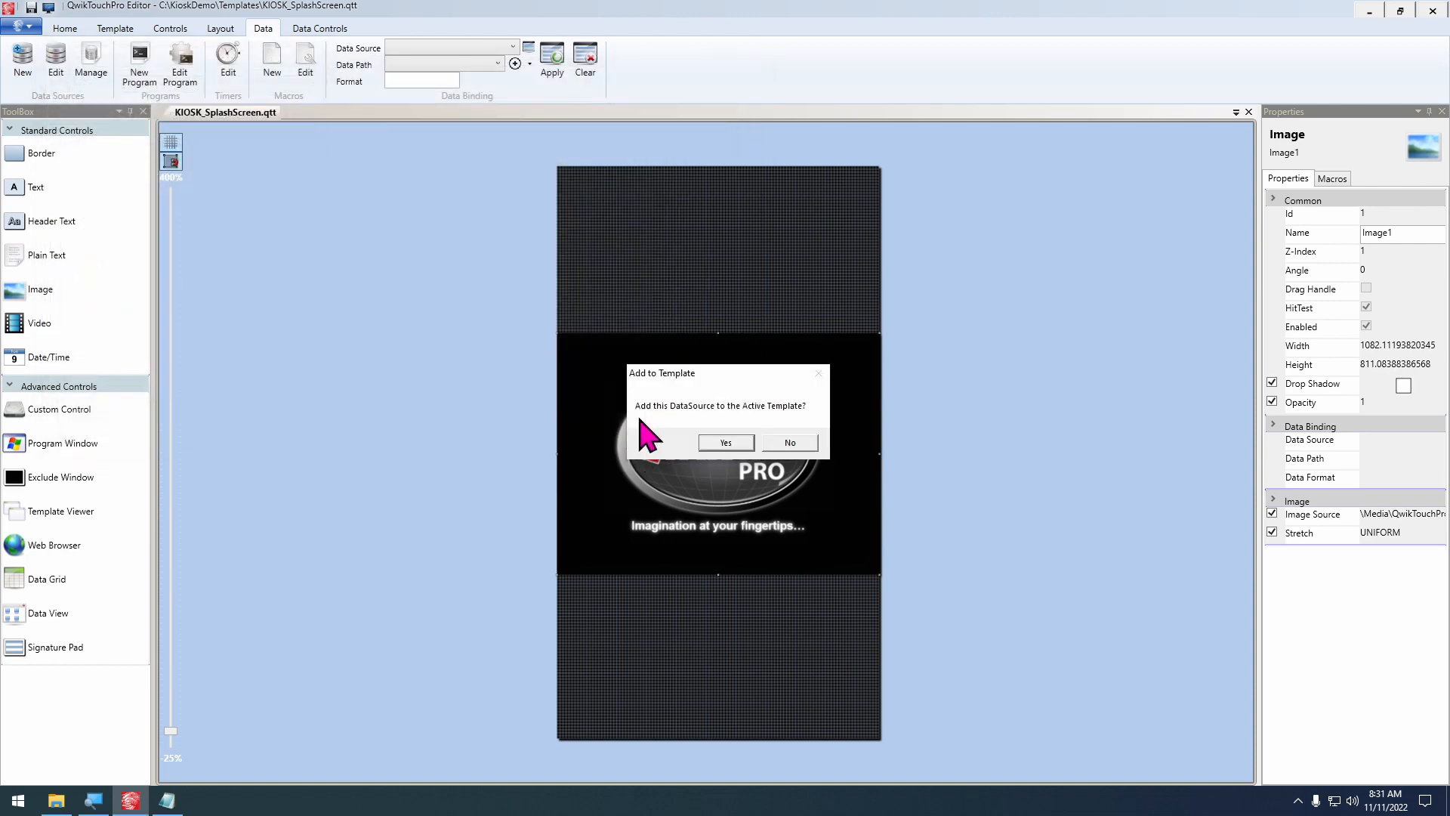
{"action": "left_click", "coordinate": [799, 444]}
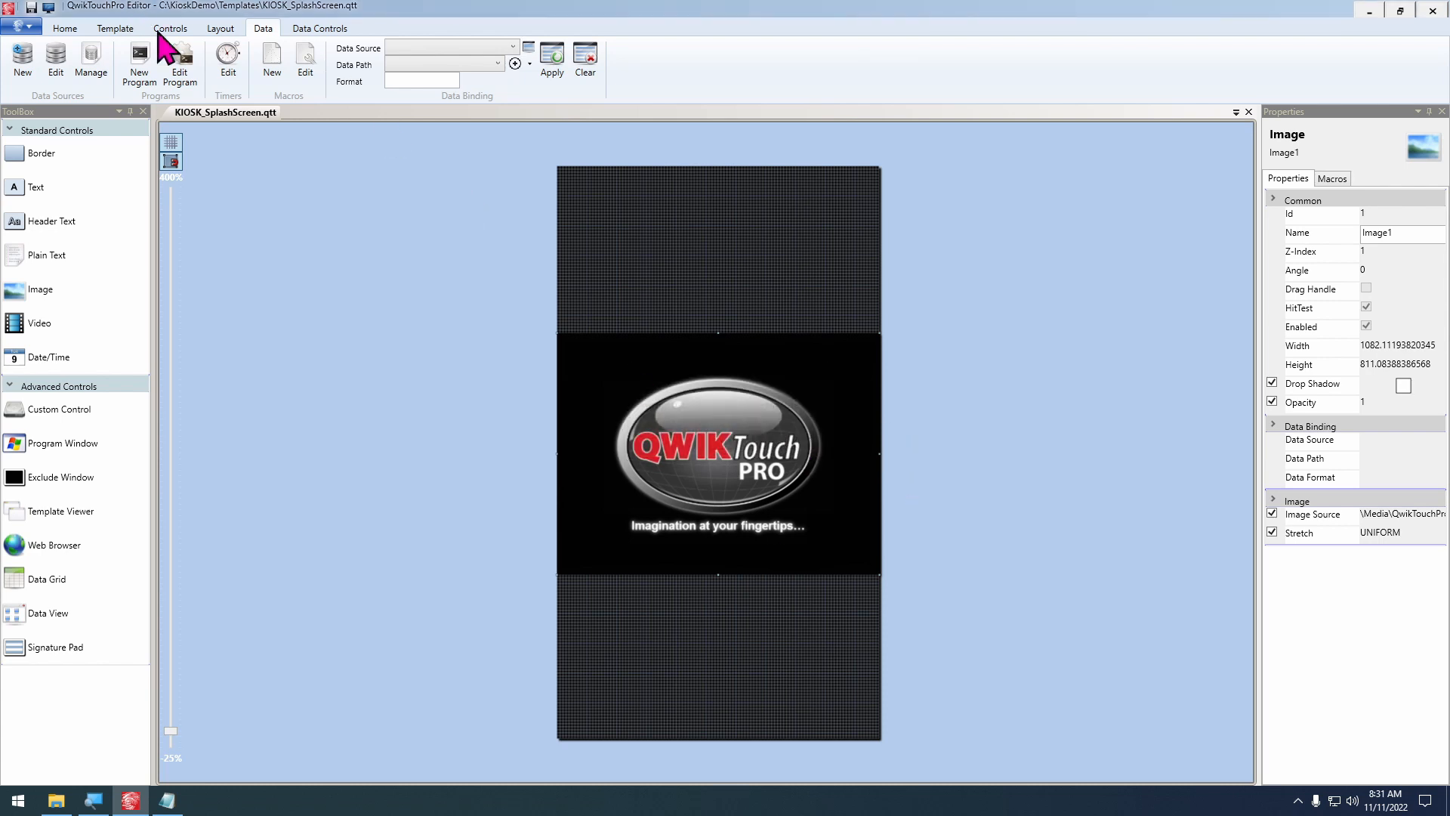
Reopen the KeystrokeCustomerDisplay.qtpds data source's macros for editing
{"action": "left_click", "coordinate": [92, 59]}
{"action": "left_click", "coordinate": [215, 111]}
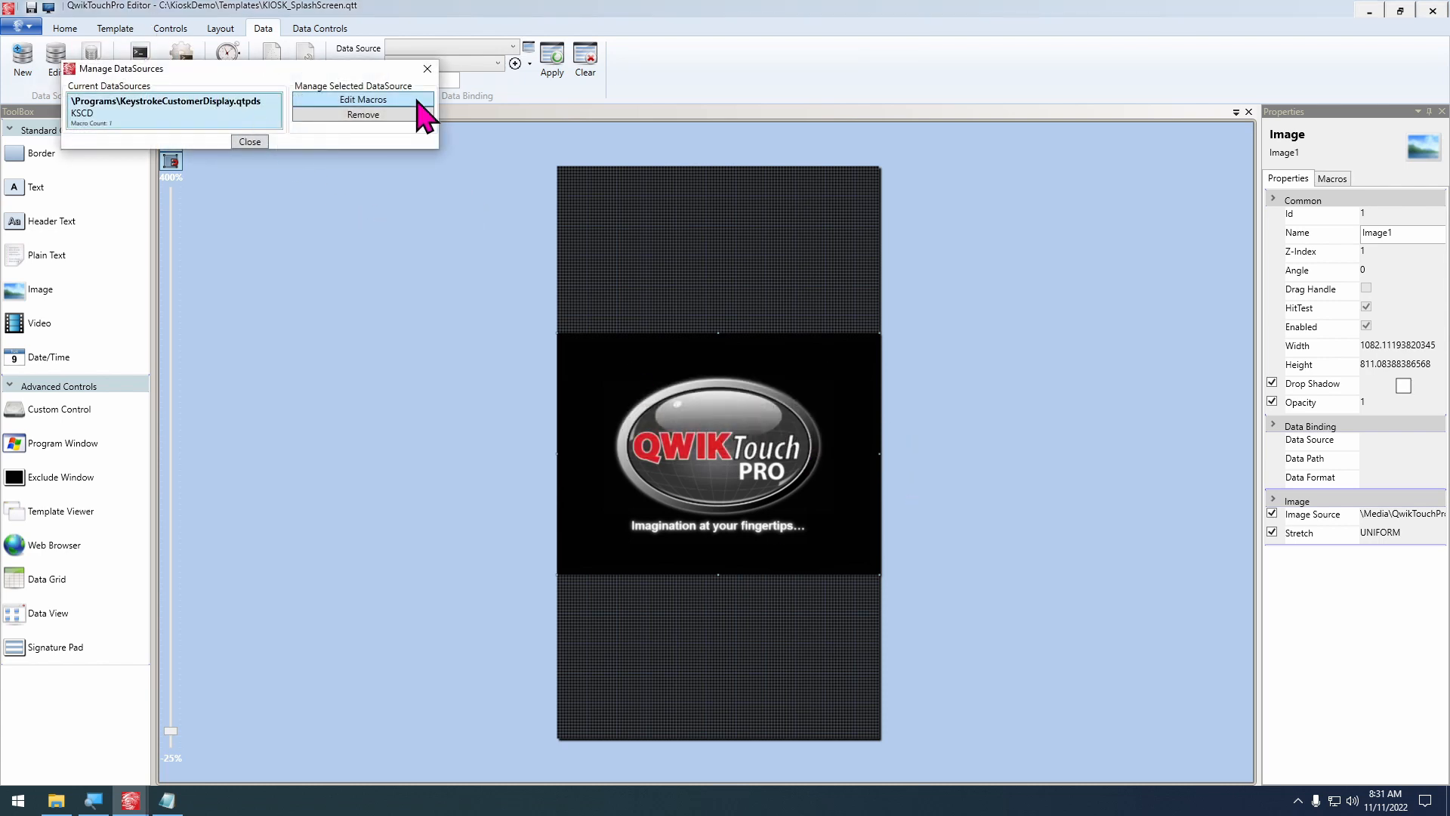
{"action": "left_click", "coordinate": [393, 100]}
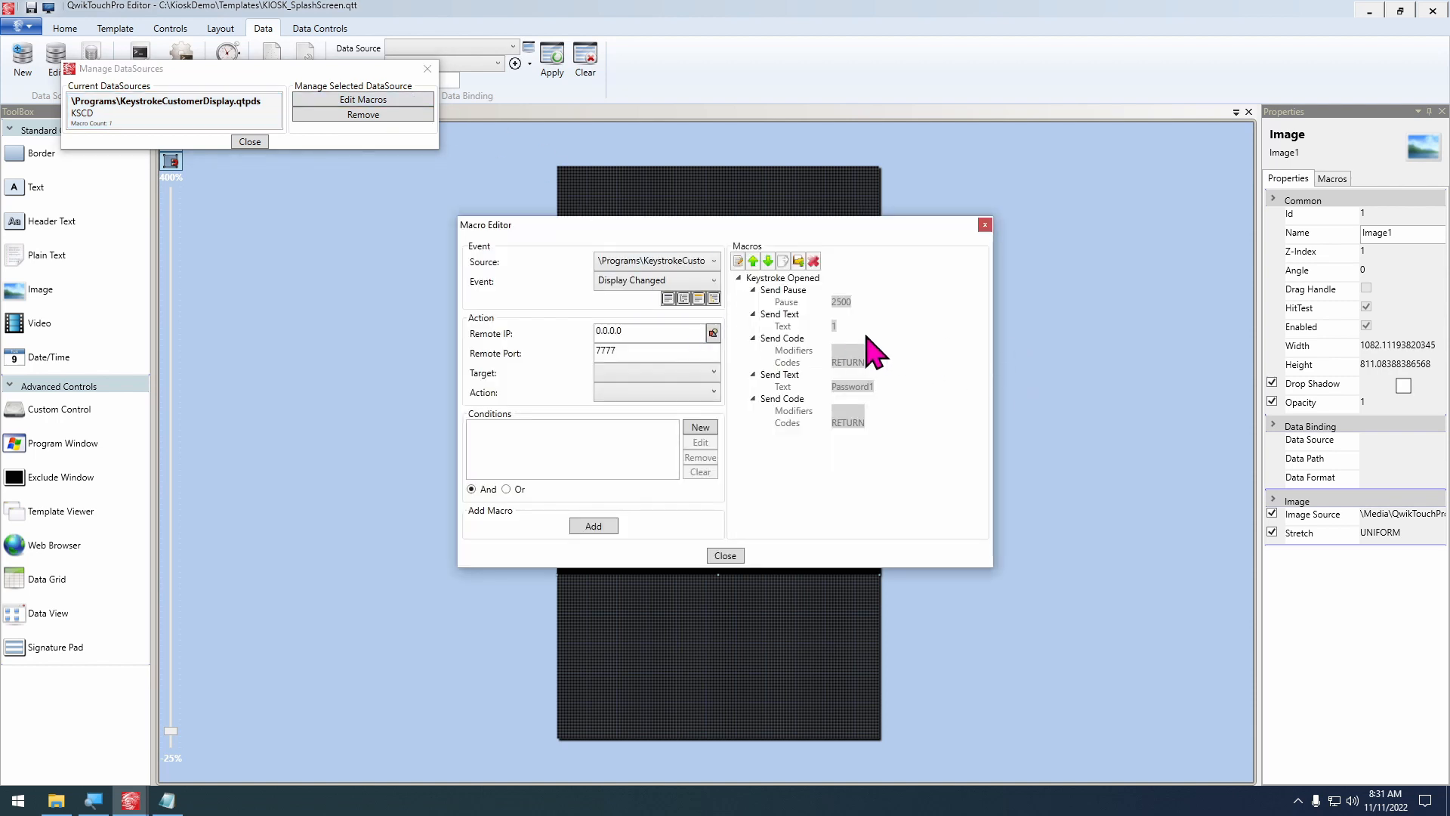
Edit the Send Text macro that sends the clerk number to take its text from a DataSource, importing ClerkInfo.qtpds
{"action": "left_click", "coordinate": [781, 314]}
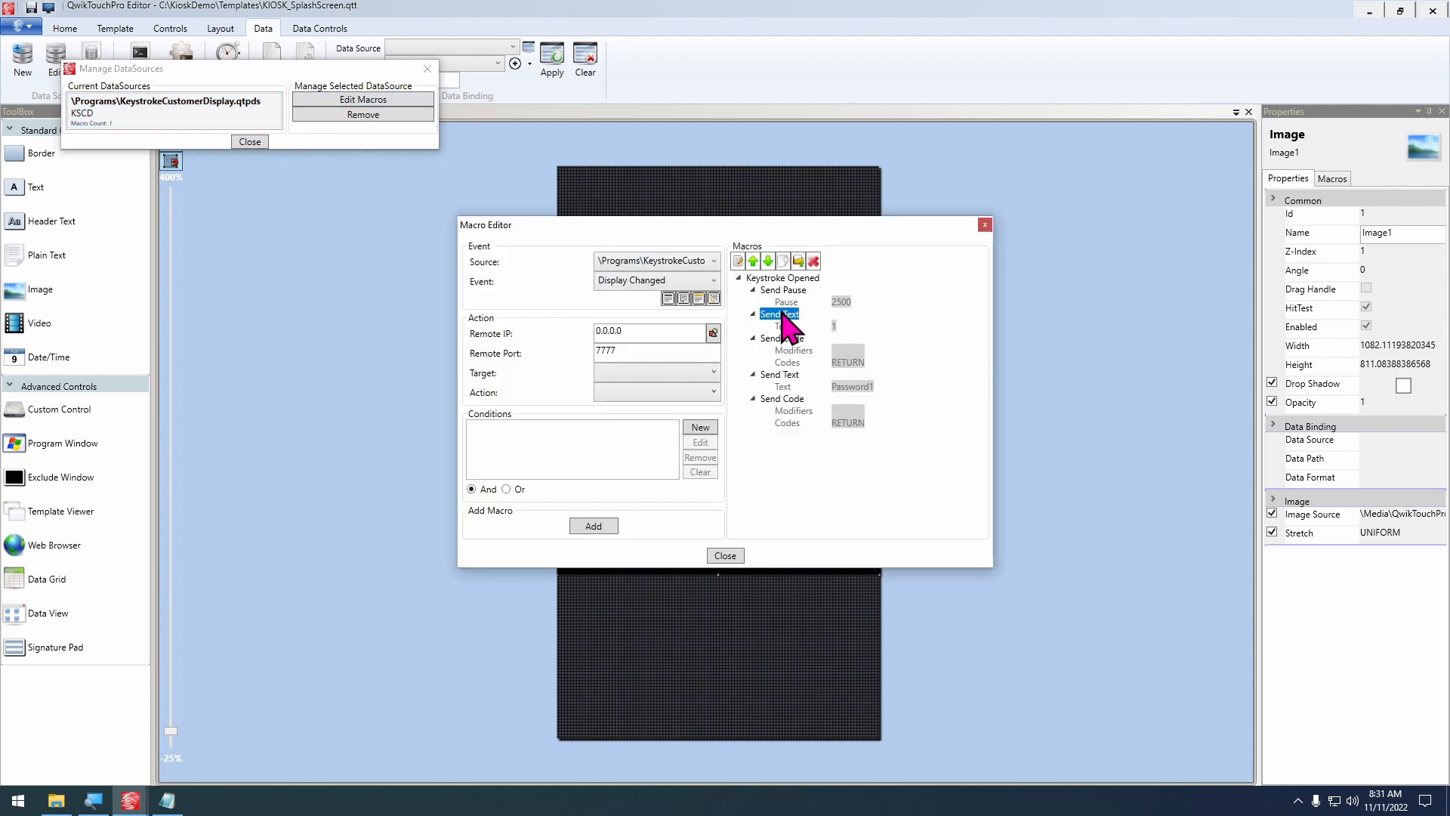
{"action": "left_click", "coordinate": [738, 261]}
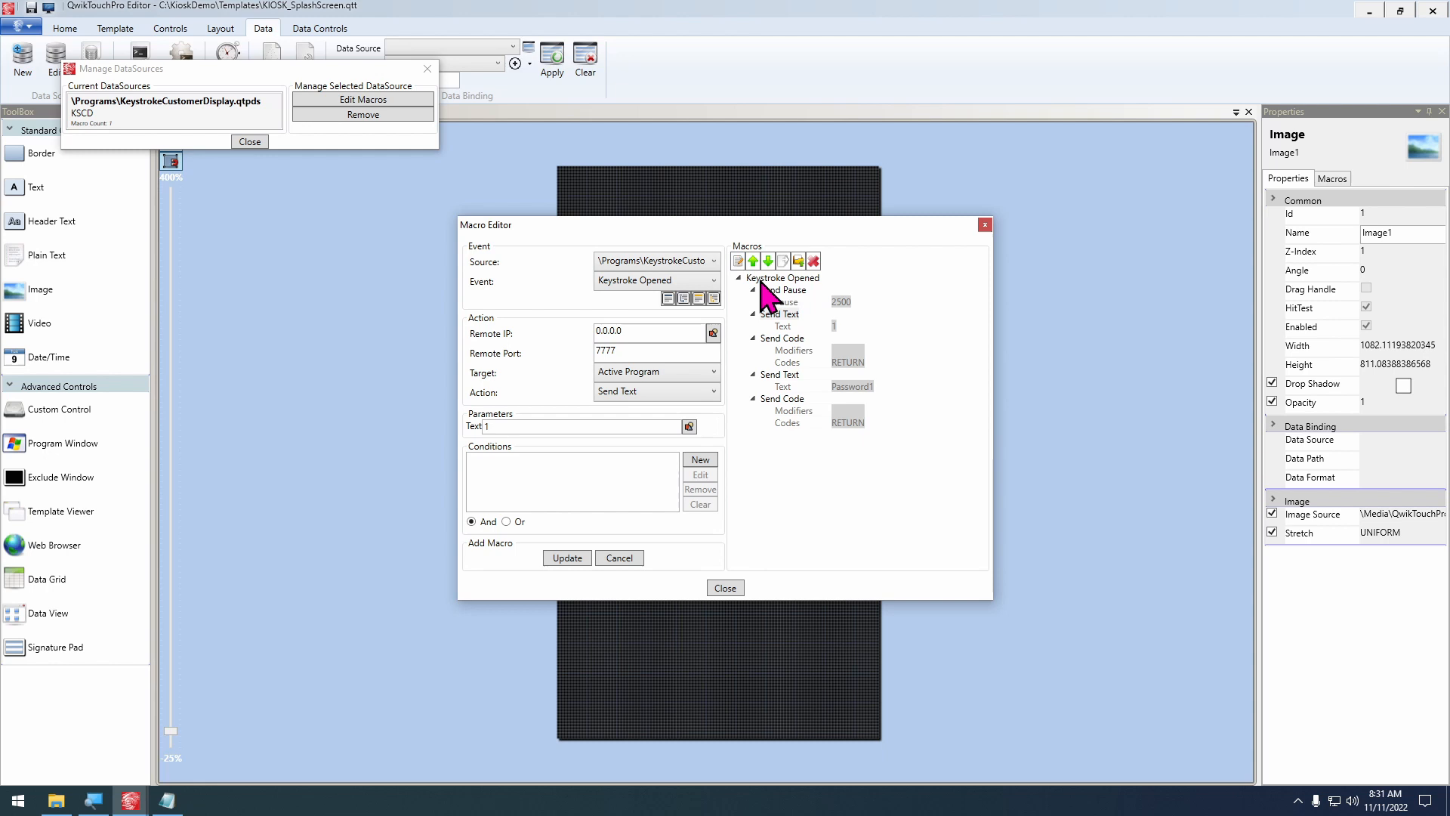
{"action": "double_click", "coordinate": [549, 431]}
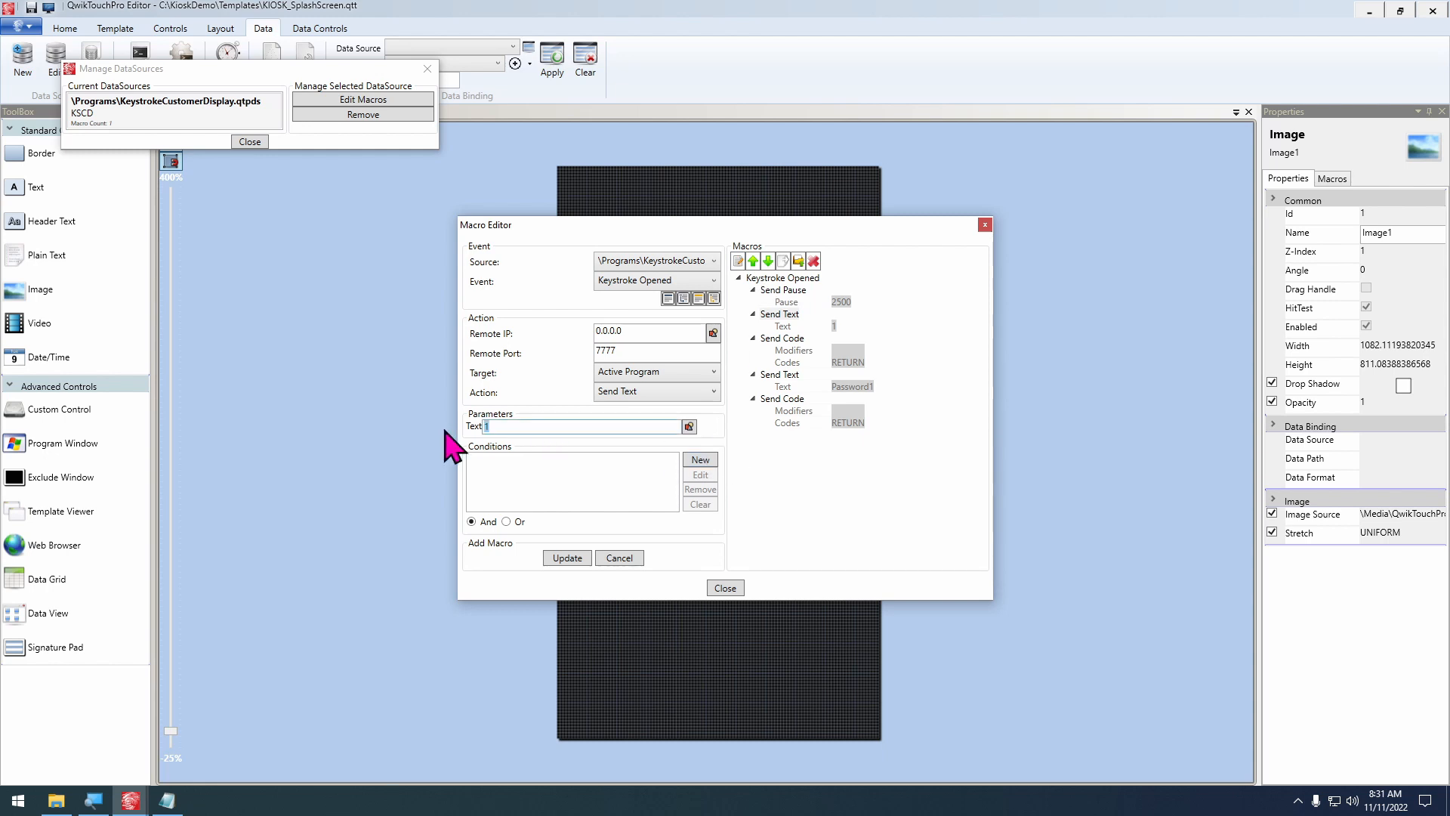
{"action": "left_click", "coordinate": [689, 428]}
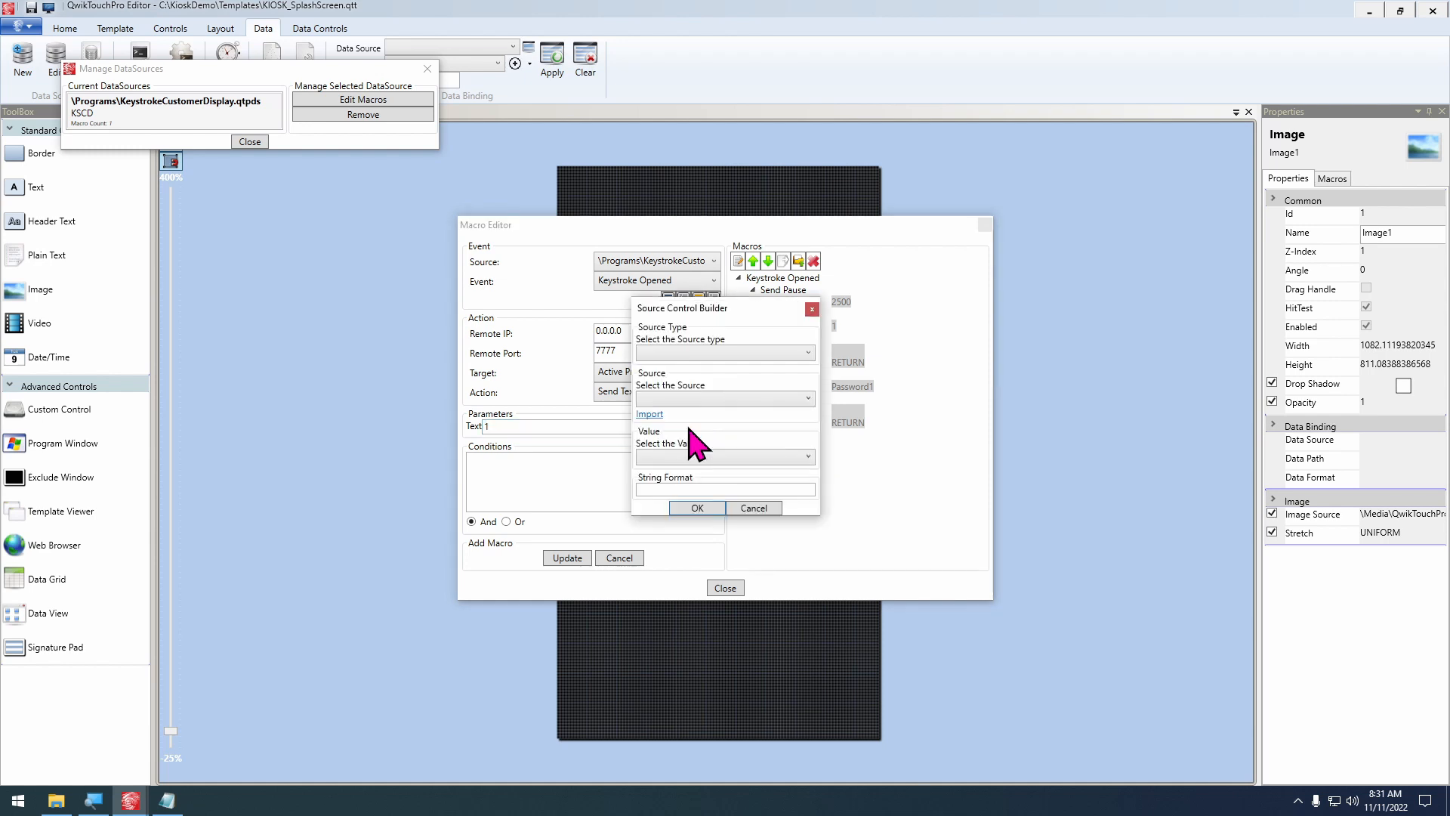
{"action": "left_click", "coordinate": [730, 353]}
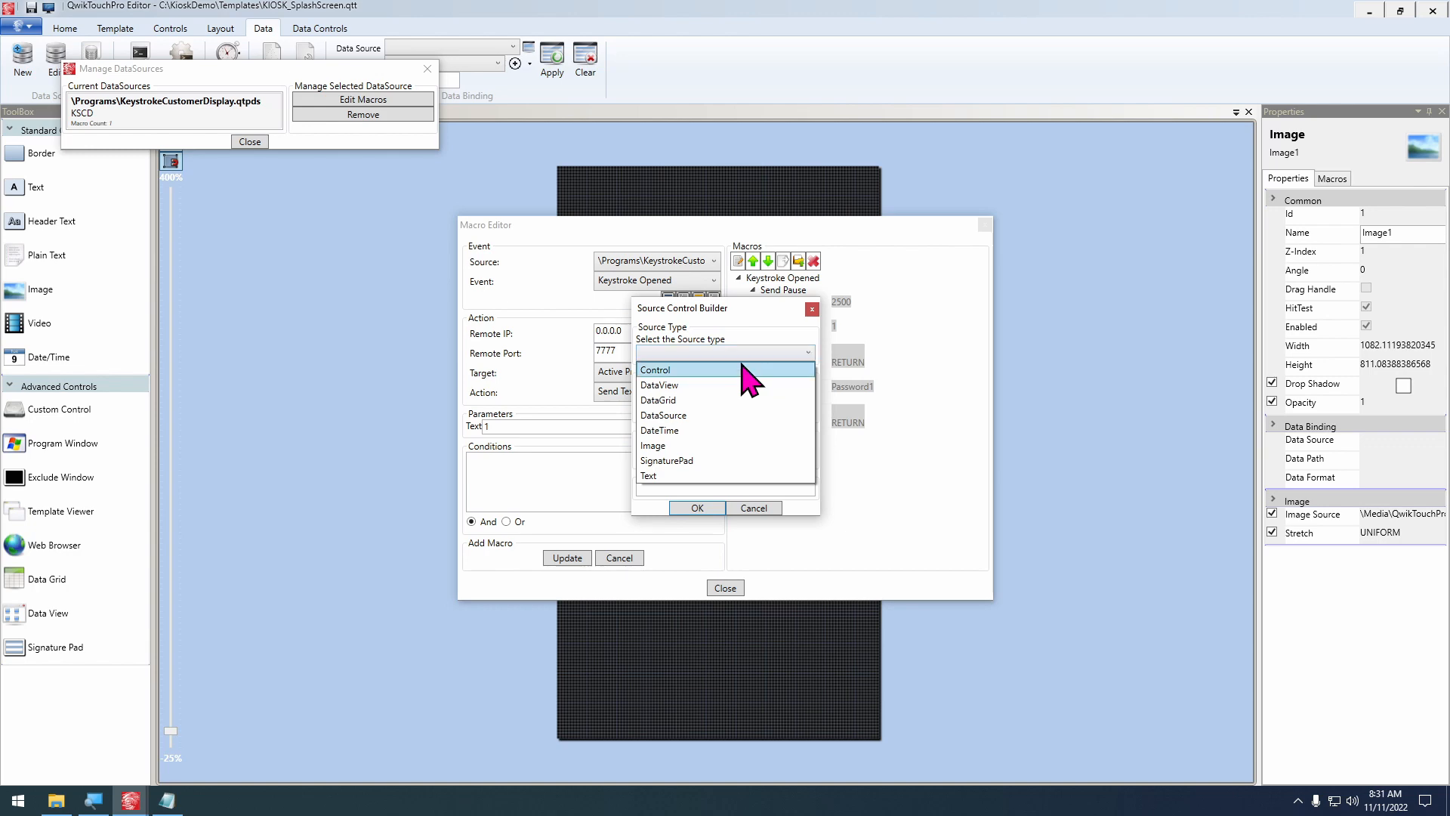
{"action": "left_click", "coordinate": [676, 414]}
{"action": "left_click", "coordinate": [648, 415]}
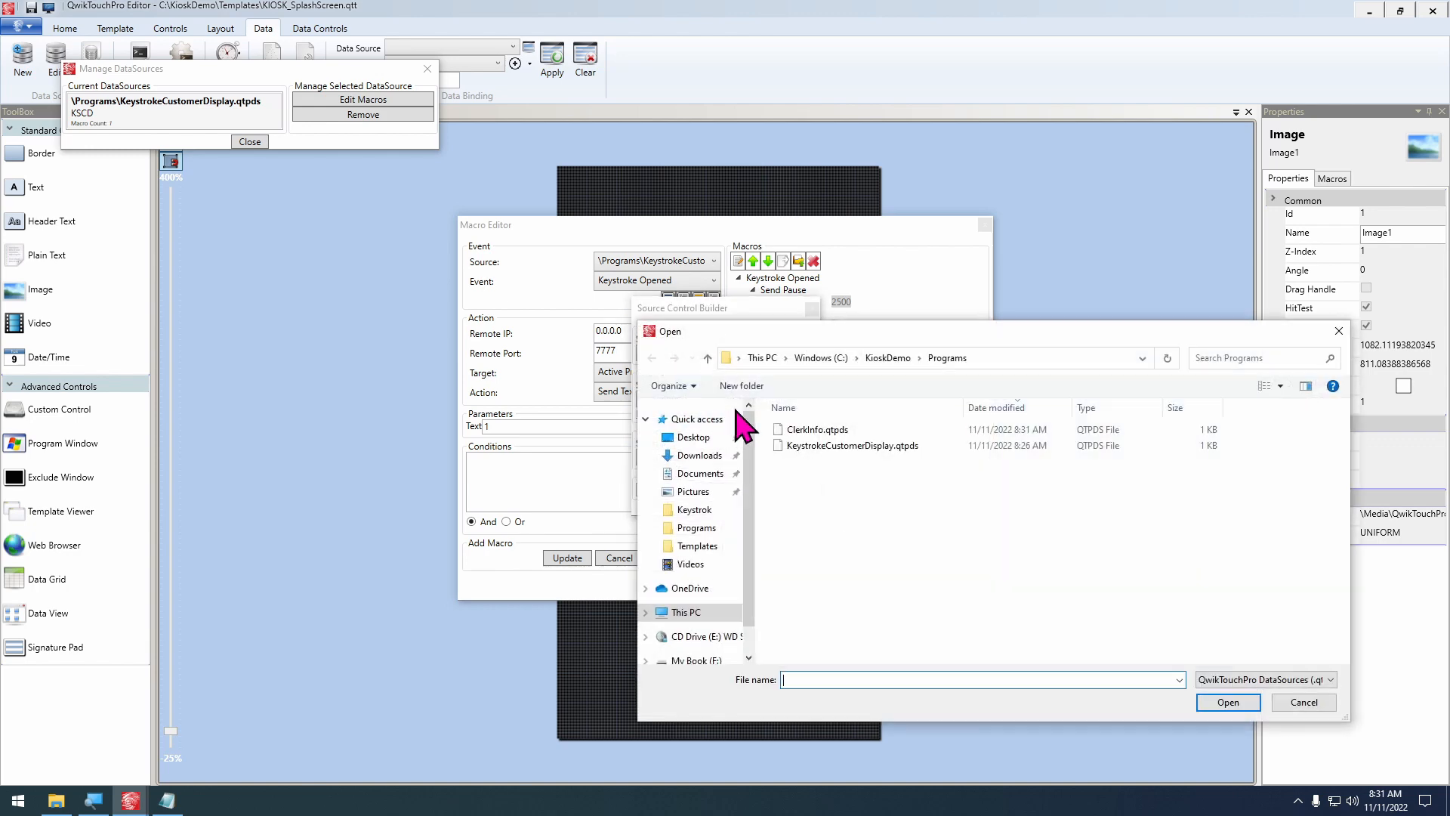
{"action": "left_click", "coordinate": [833, 429]}
{"action": "double_click", "coordinate": [833, 429]}
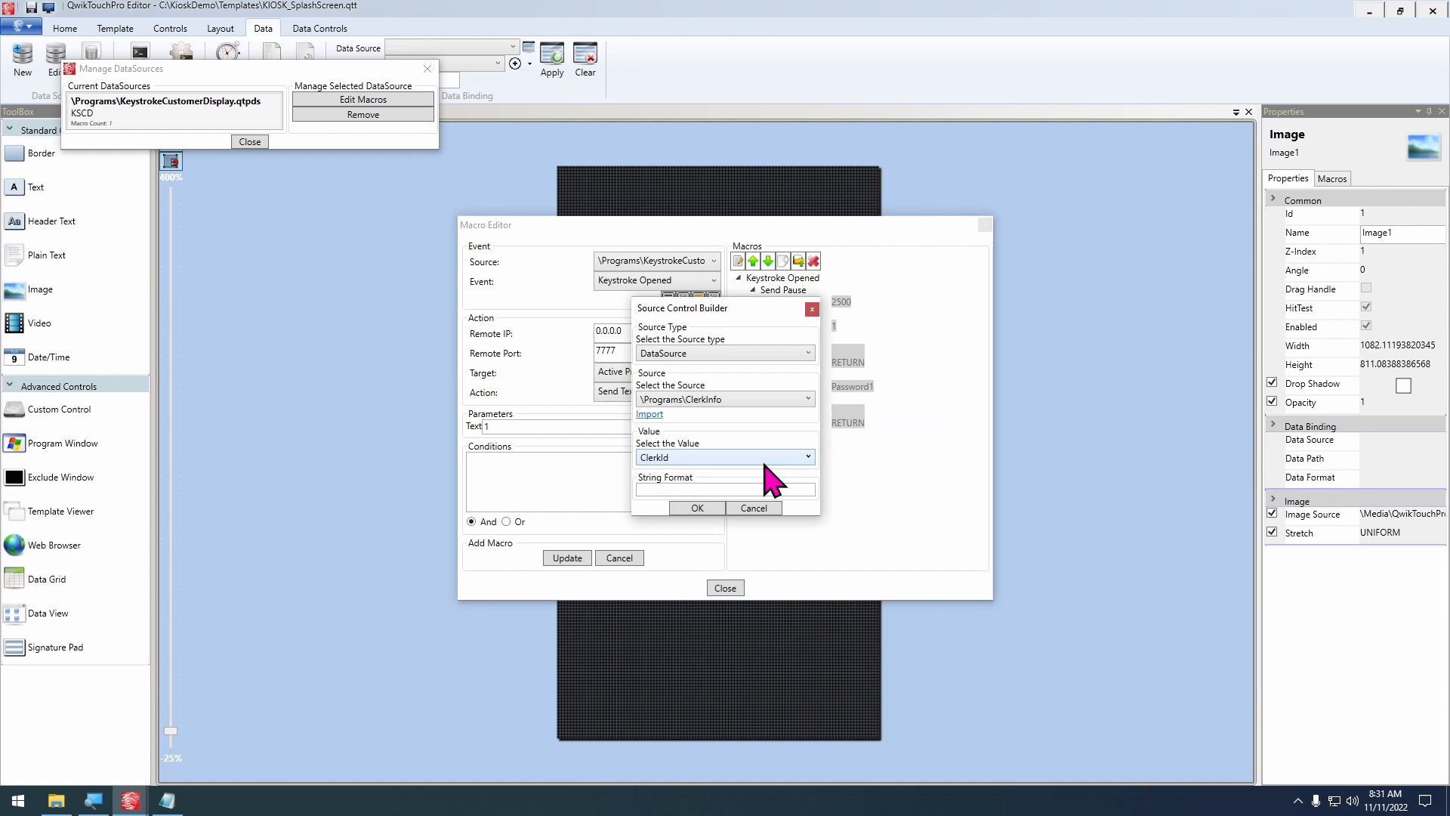
Choose ClerkId as the value for the clerk number's Send Text macro and update the macro
{"action": "left_click", "coordinate": [718, 458]}
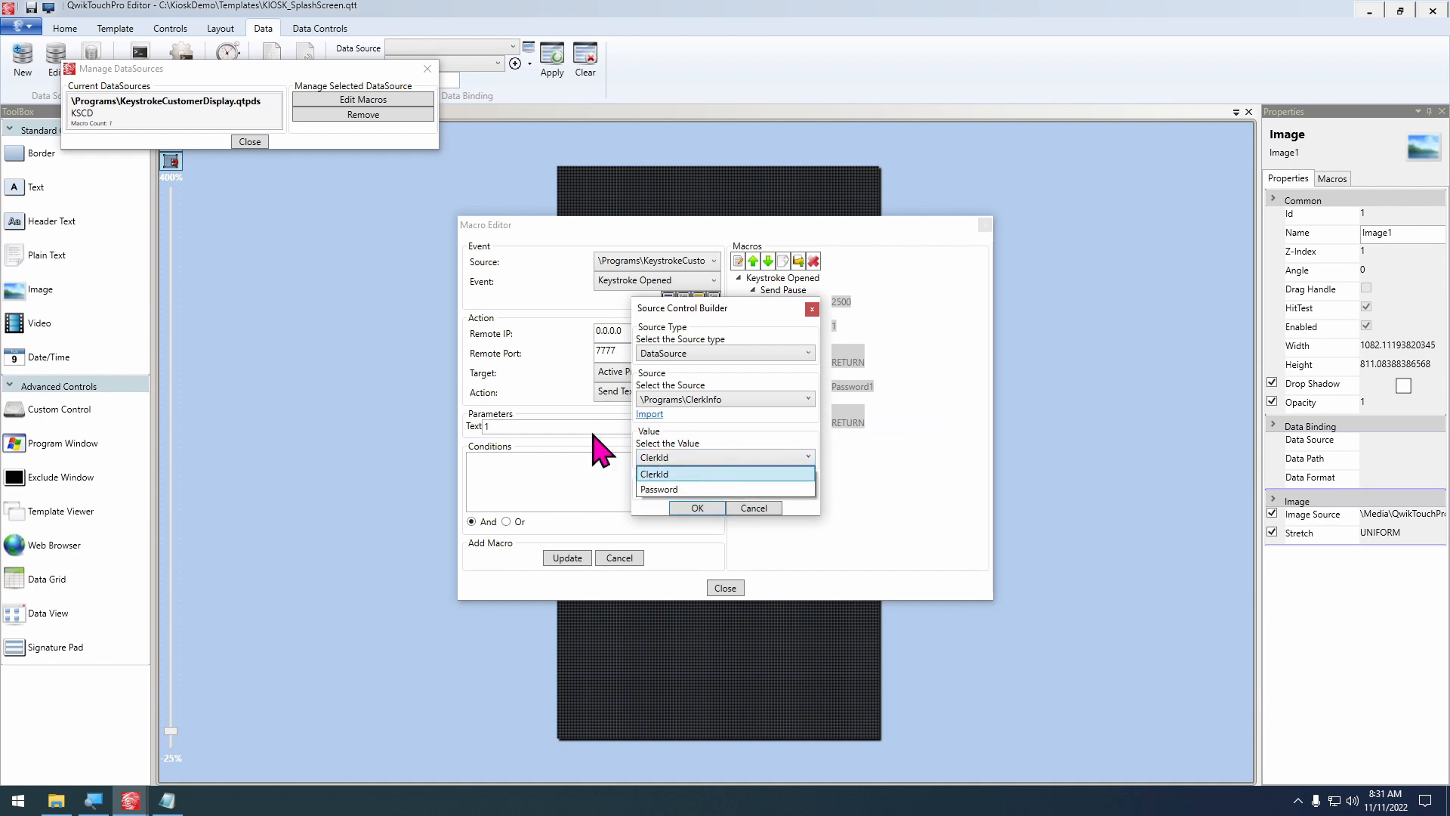
{"action": "left_click", "coordinate": [684, 476]}
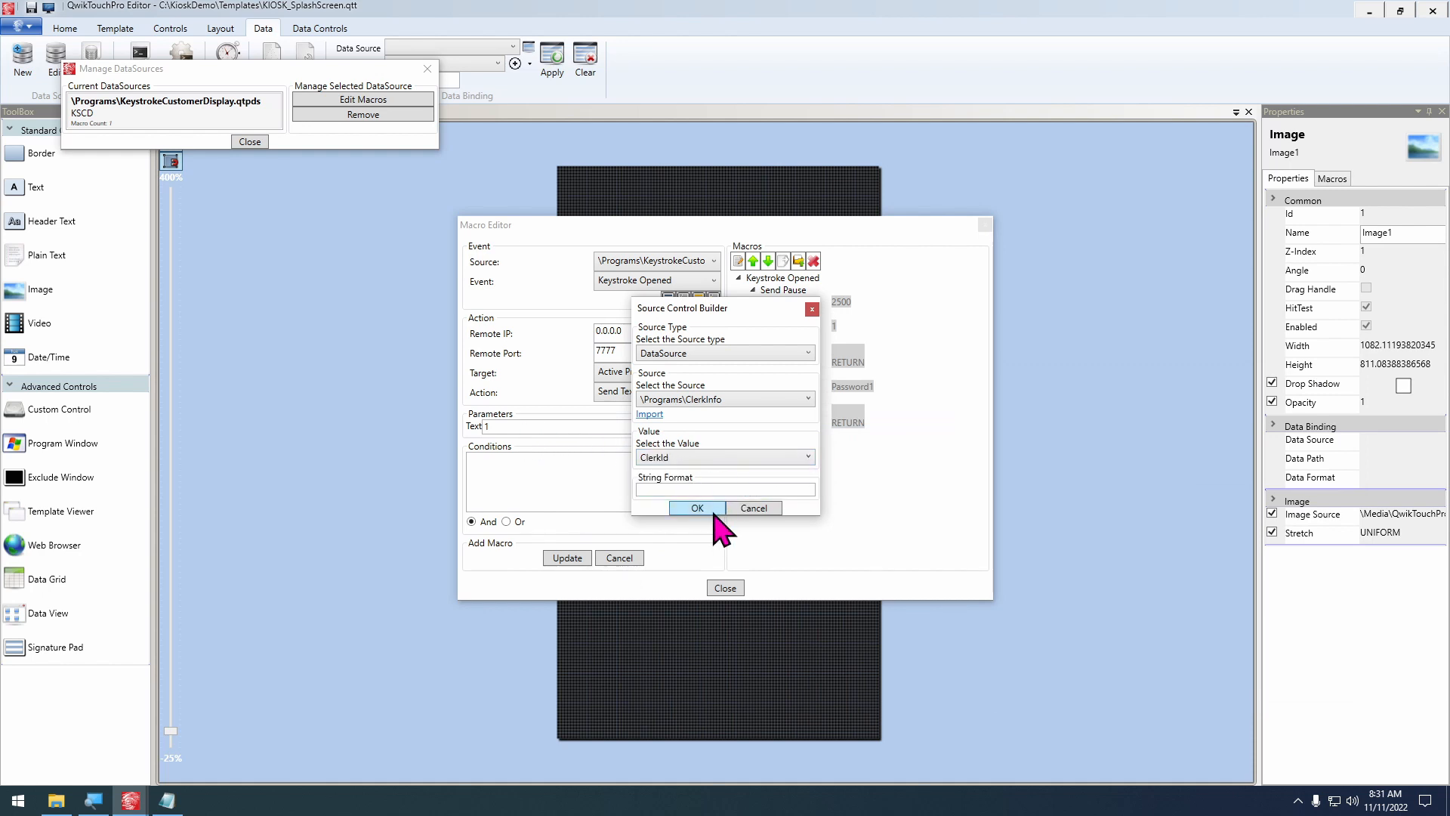
{"action": "left_click", "coordinate": [708, 508]}
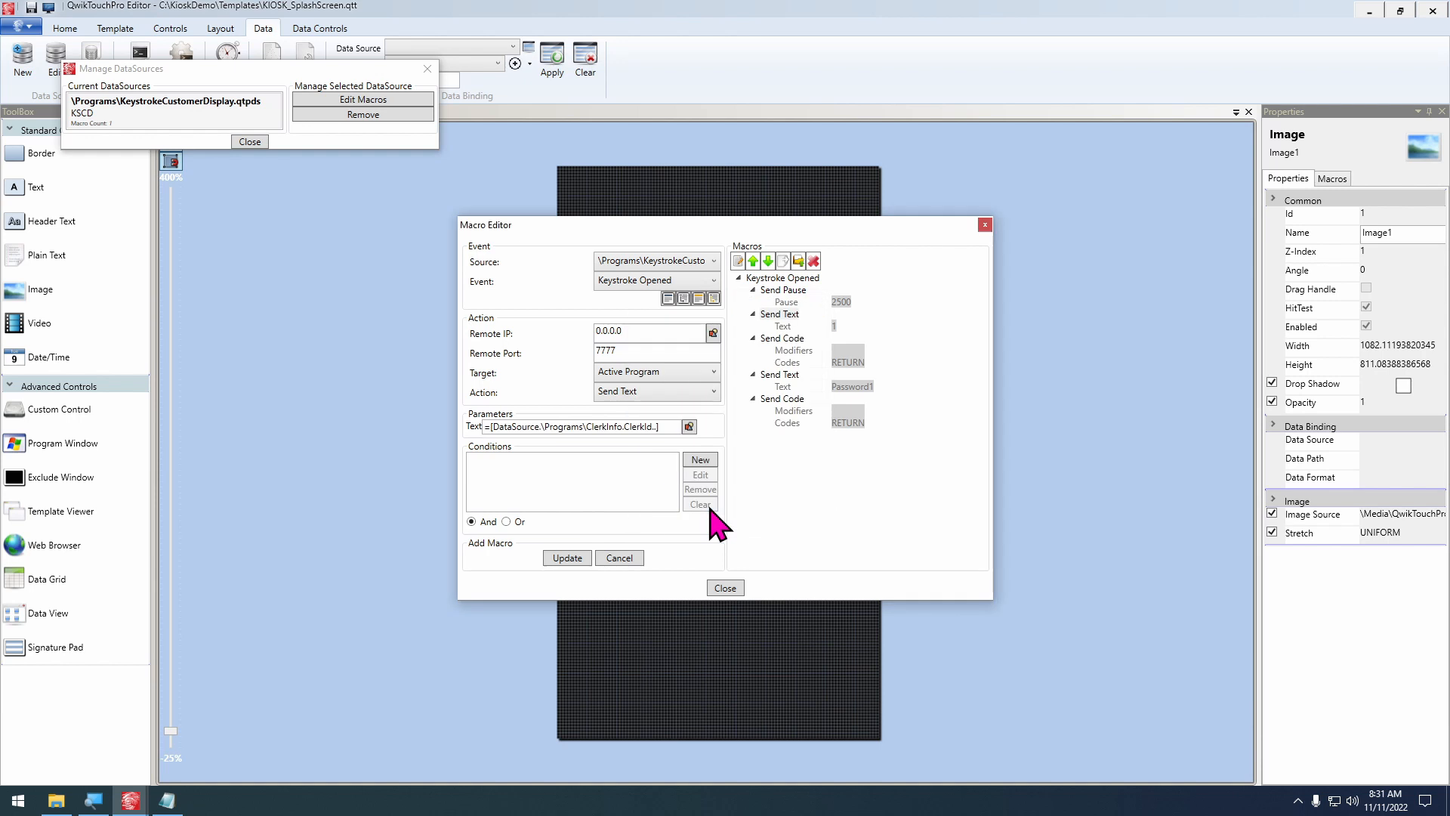
{"action": "left_click", "coordinate": [571, 557]}
{"action": "left_click_drag", "start_coordinate": [881, 429], "coordinate": [825, 452]}
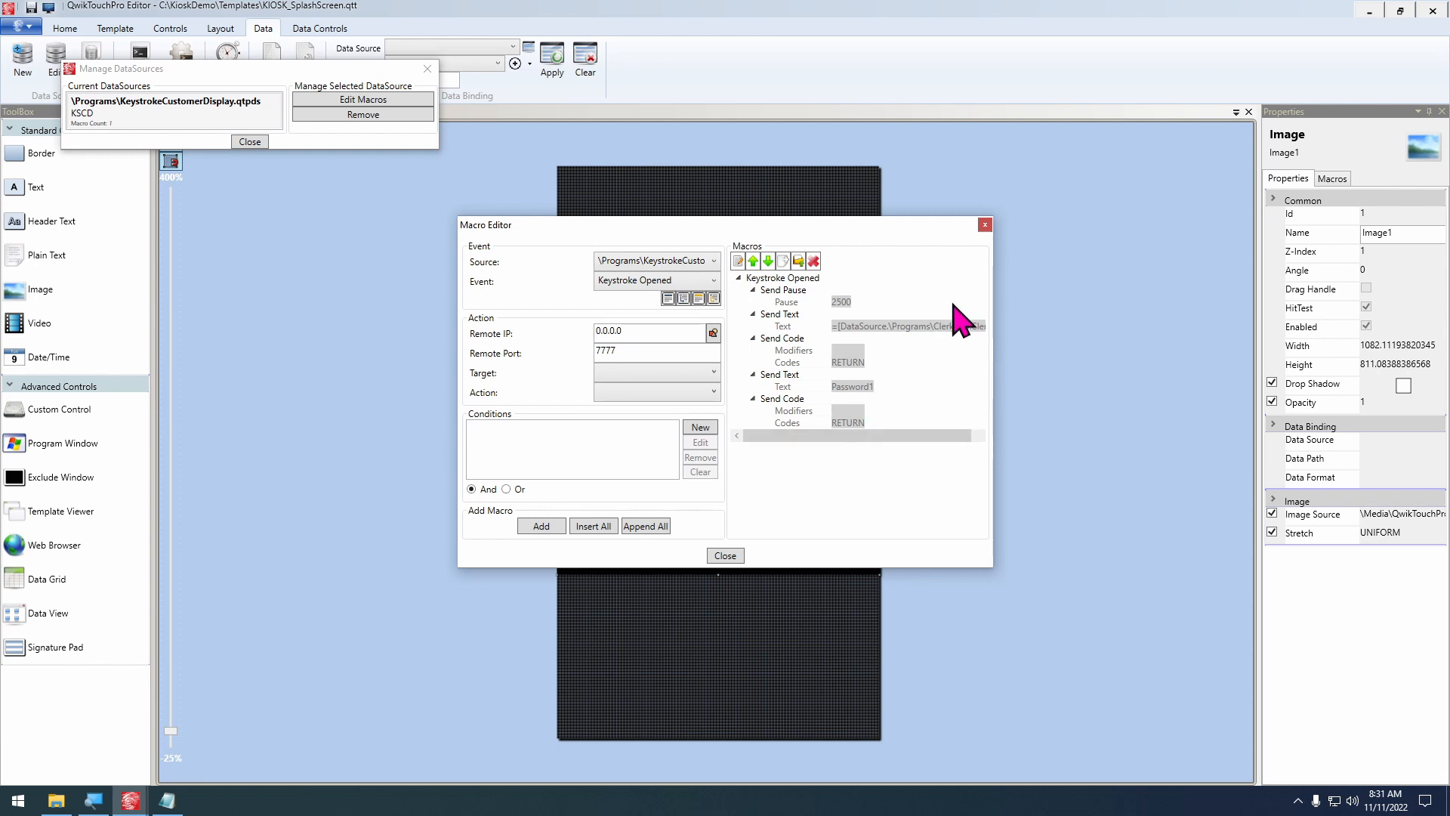
Edit the second Send Text macro, which sends the clerk password, to take its text from the ClerkInfo.qtpds data source
{"action": "left_click", "coordinate": [791, 375]}
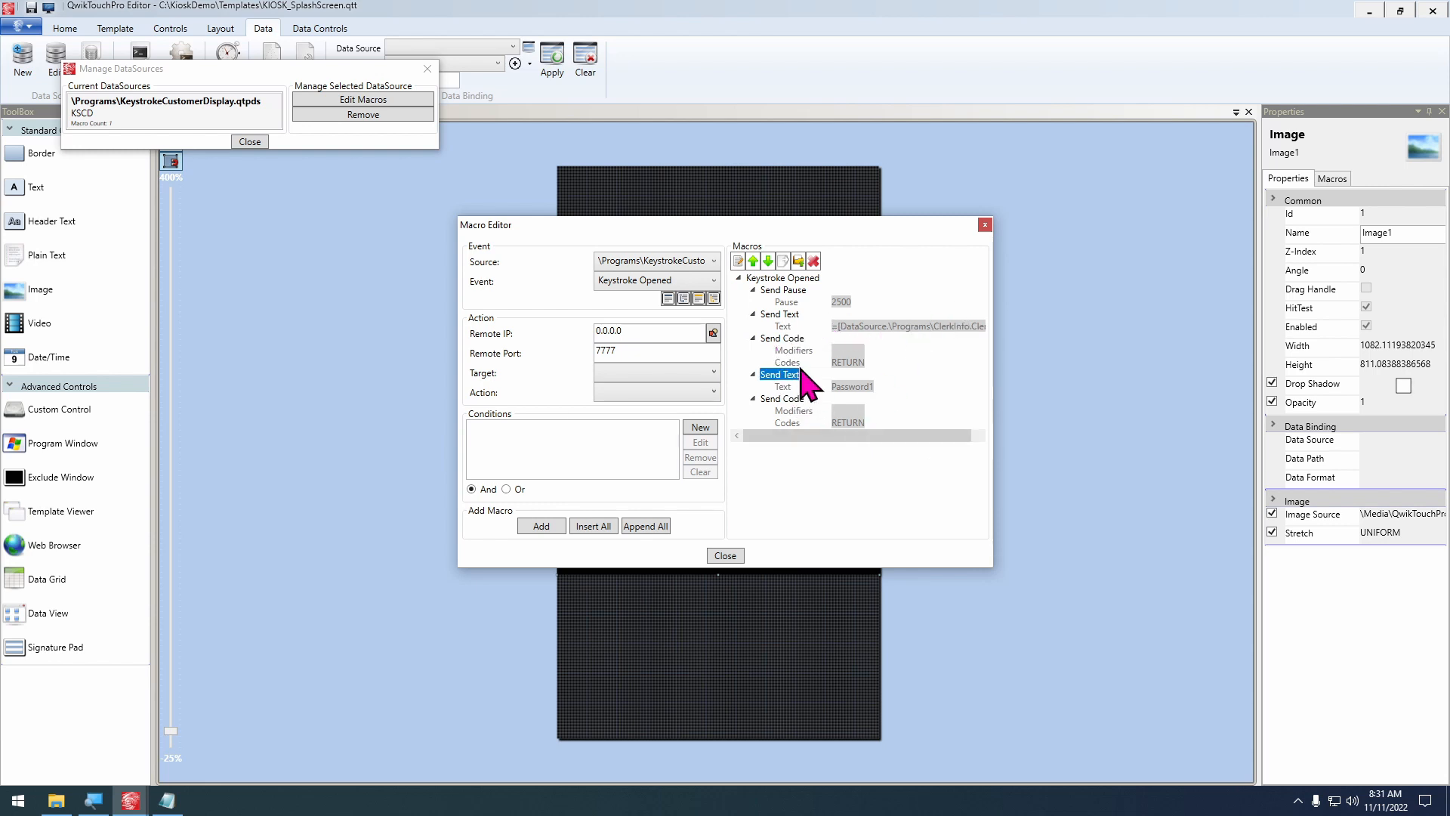
{"action": "left_click", "coordinate": [738, 262]}
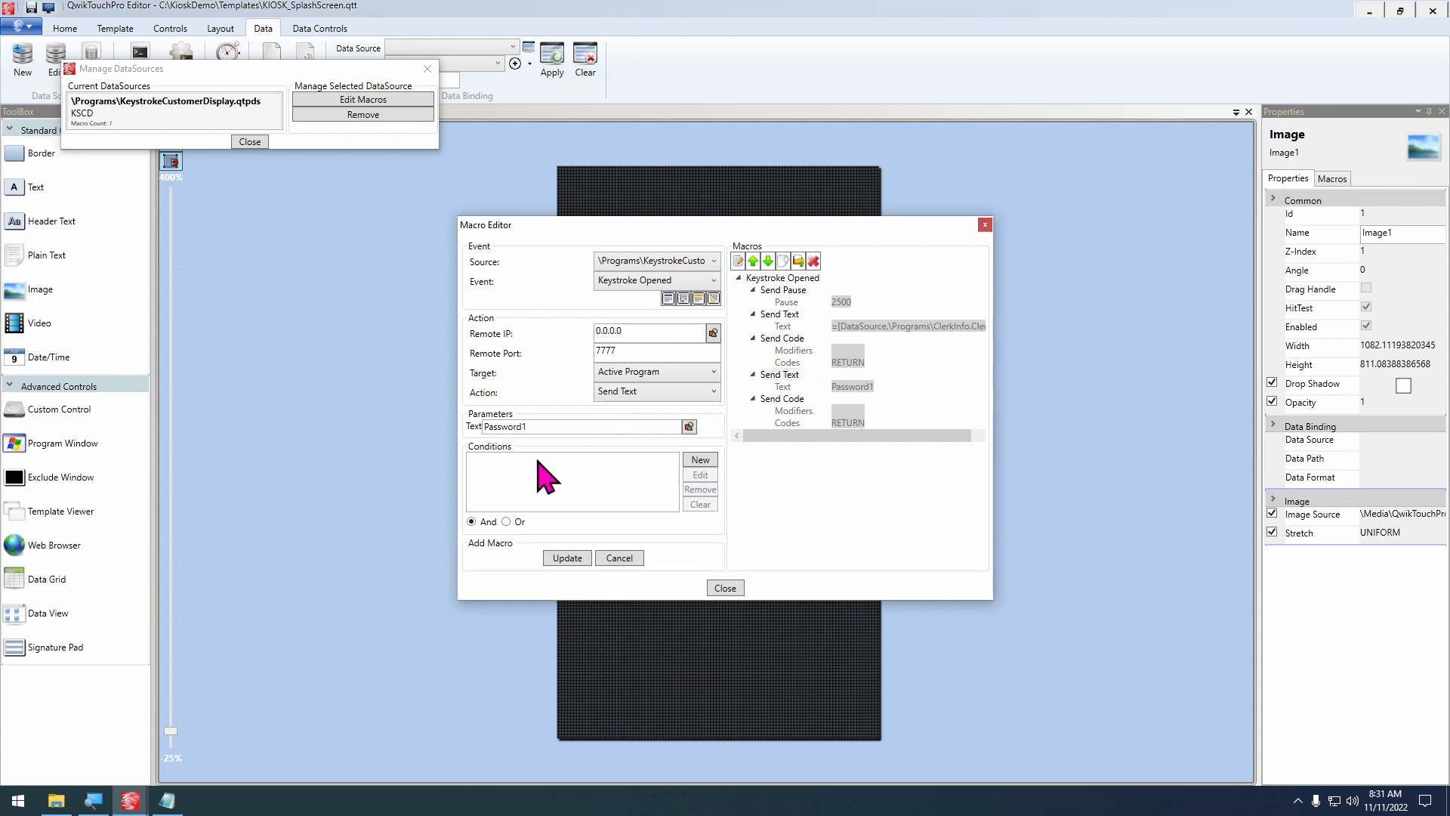
{"action": "left_click", "coordinate": [689, 427]}
{"action": "left_click", "coordinate": [710, 353]}
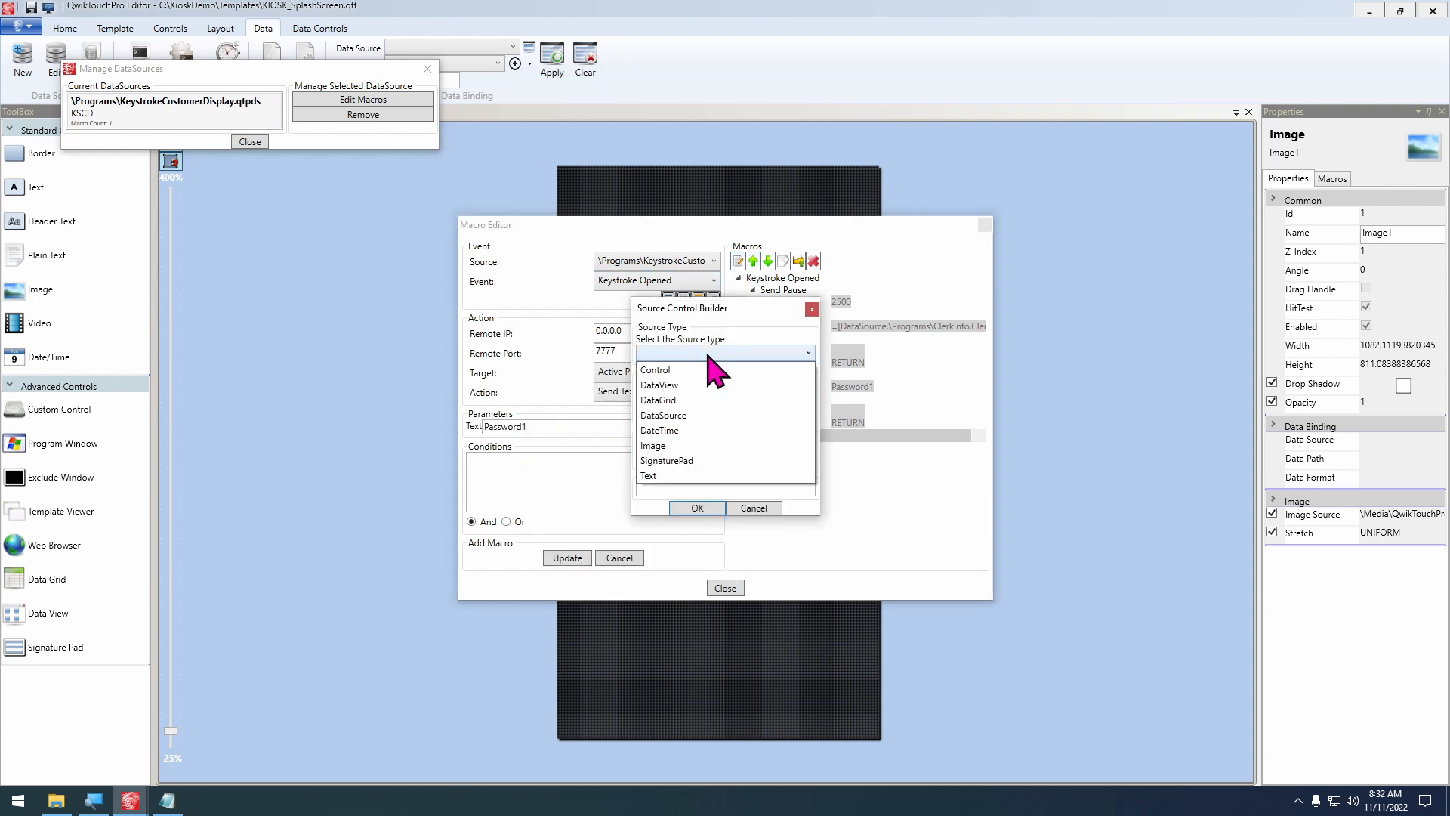
{"action": "left_click", "coordinate": [684, 414]}
{"action": "left_click", "coordinate": [648, 418]}
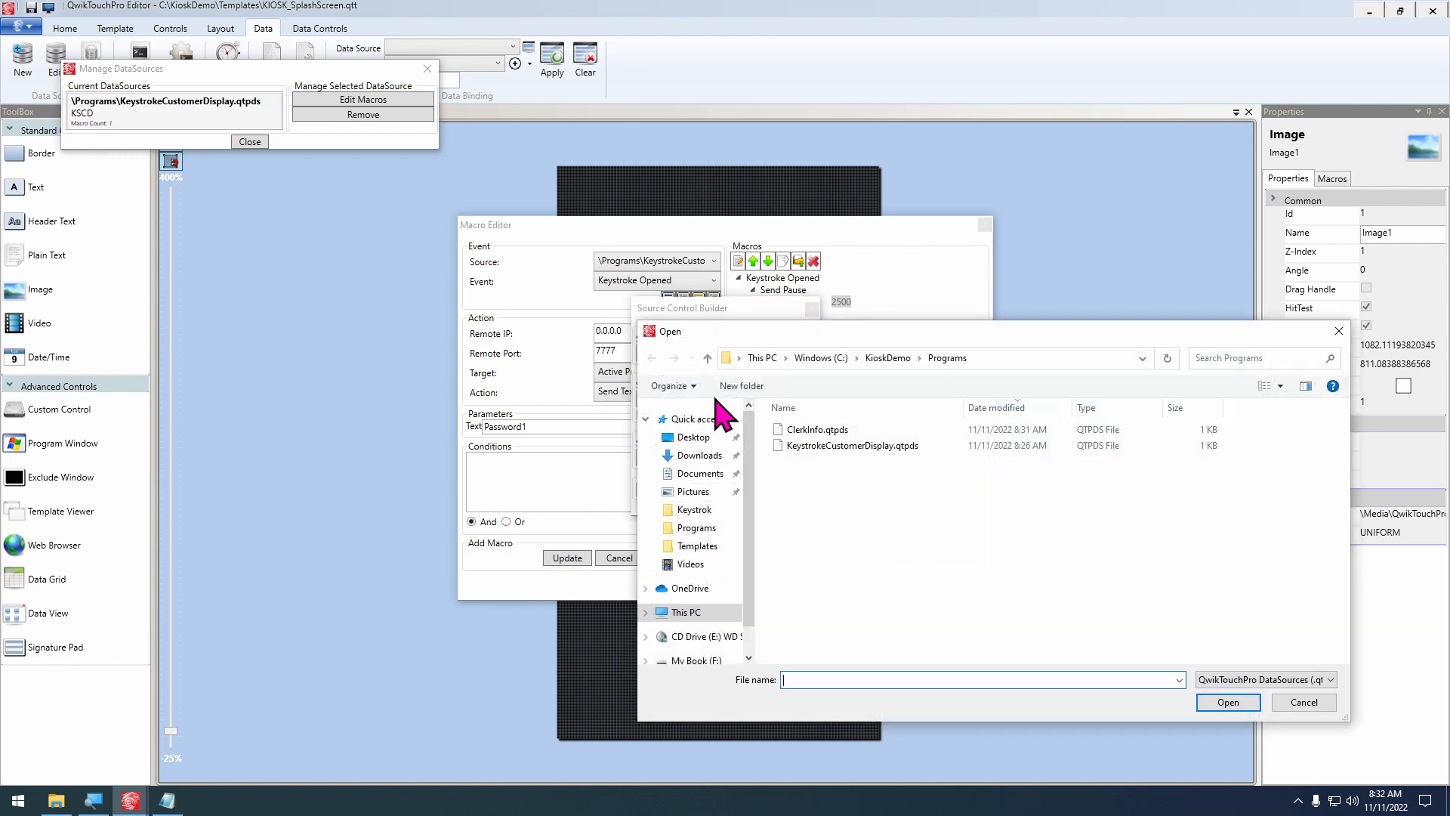
{"action": "double_click", "coordinate": [820, 430]}
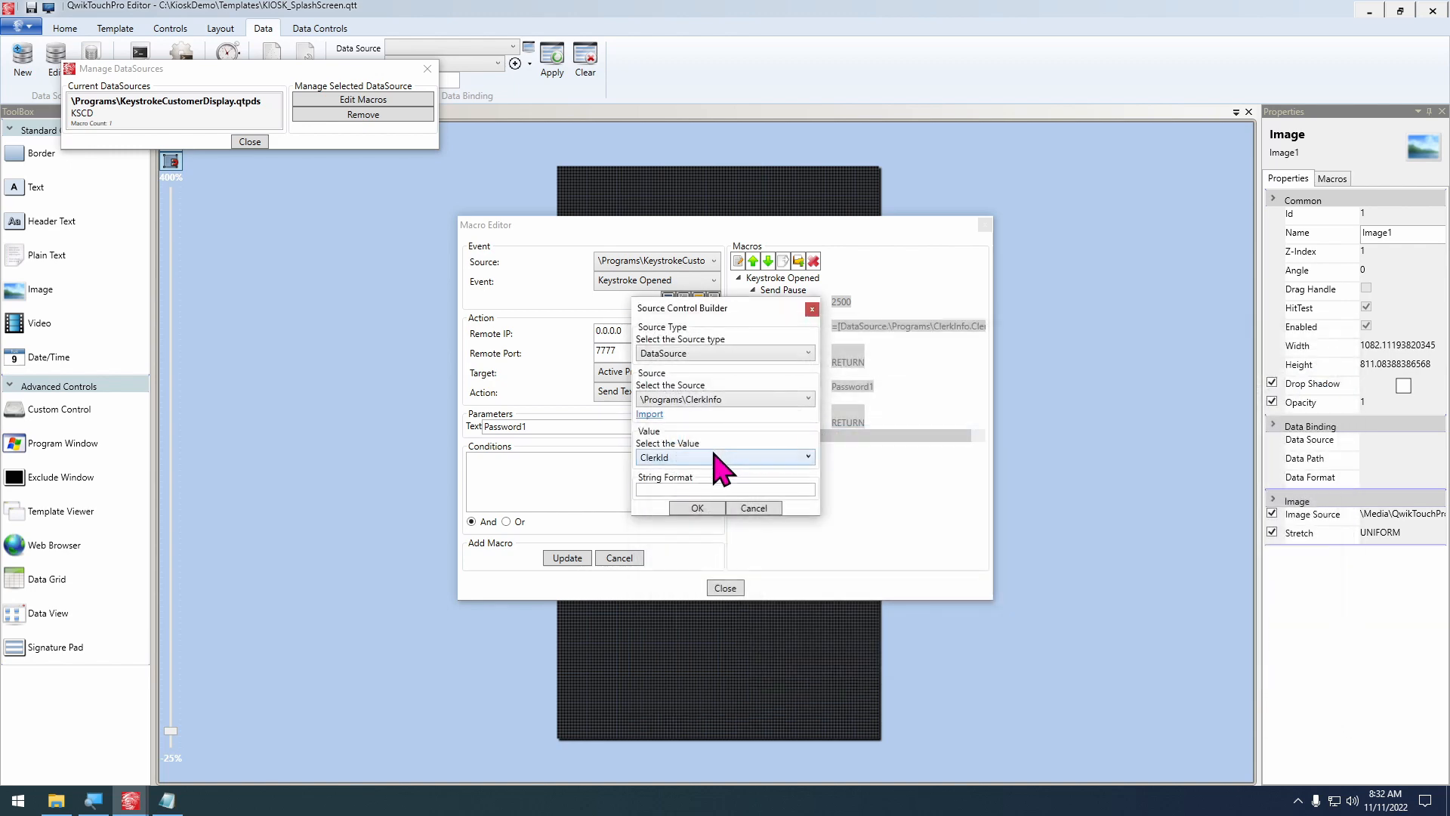
Select the Password column as the second Send Text macro's value, update the macro, and close the macro and data source windows
{"action": "left_click", "coordinate": [706, 458]}
{"action": "left_click", "coordinate": [688, 497]}
{"action": "left_click", "coordinate": [693, 508]}
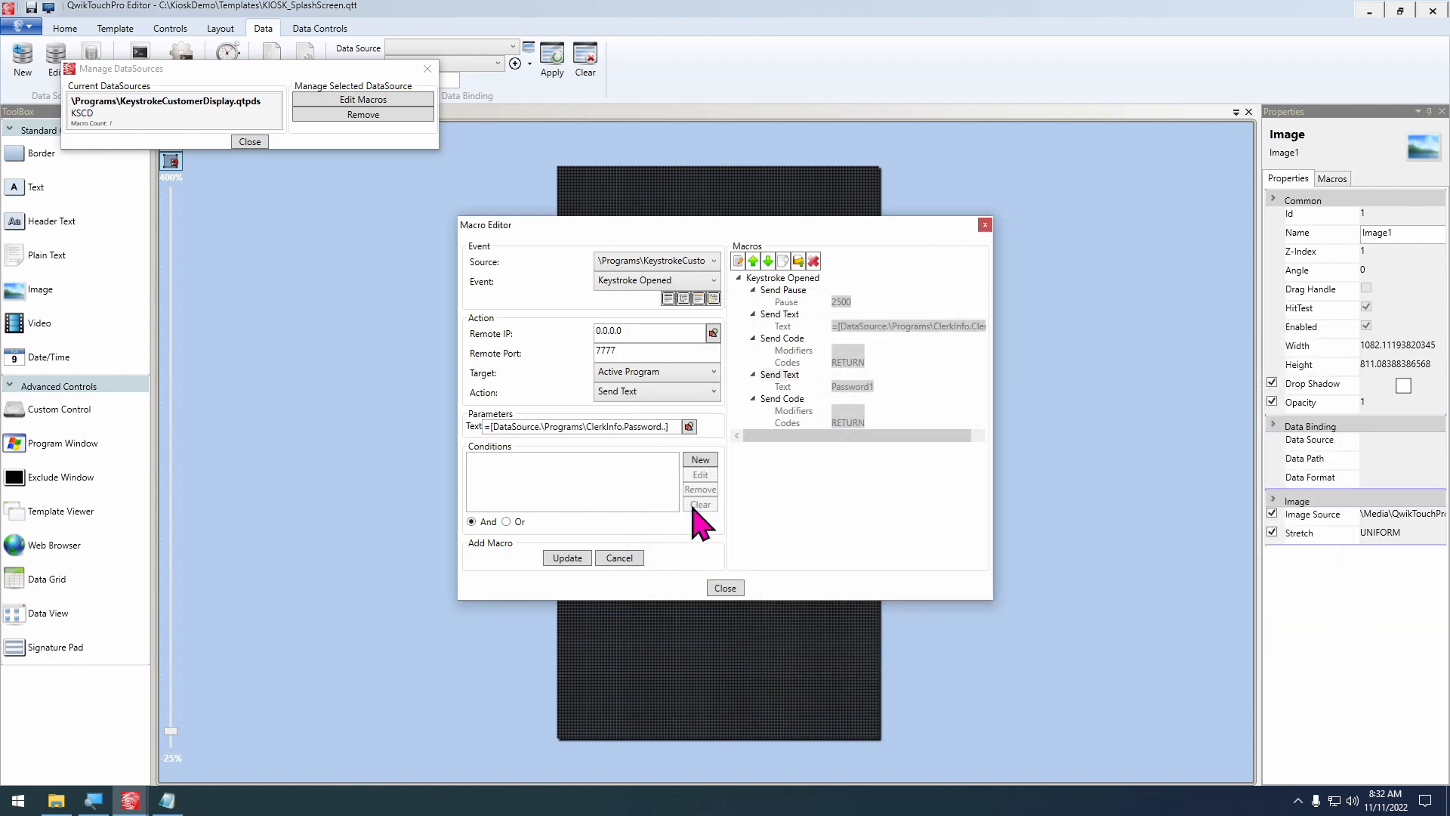
{"action": "left_click", "coordinate": [567, 557]}
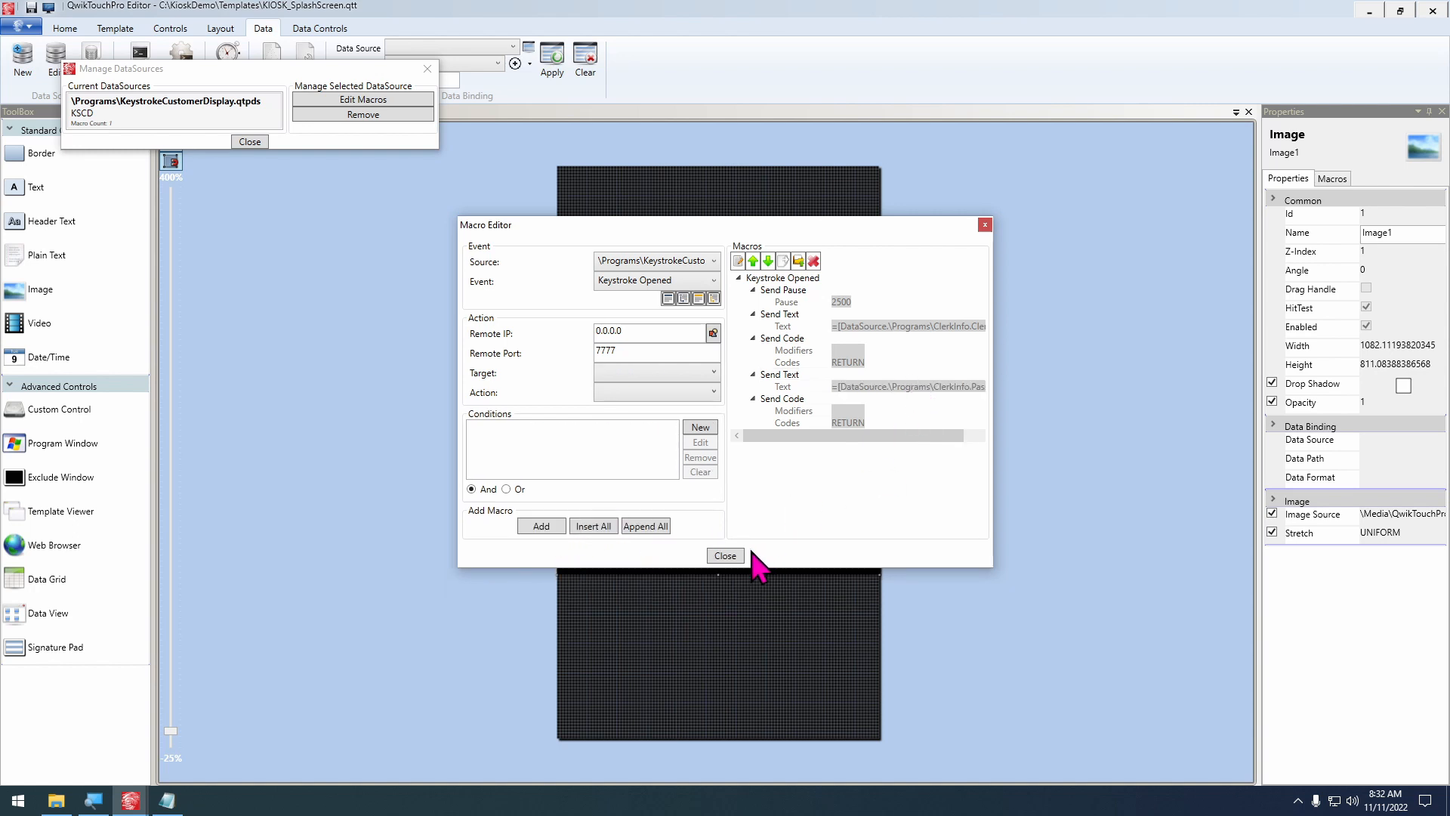
{"action": "left_click", "coordinate": [725, 556]}
{"action": "left_click", "coordinate": [250, 142]}
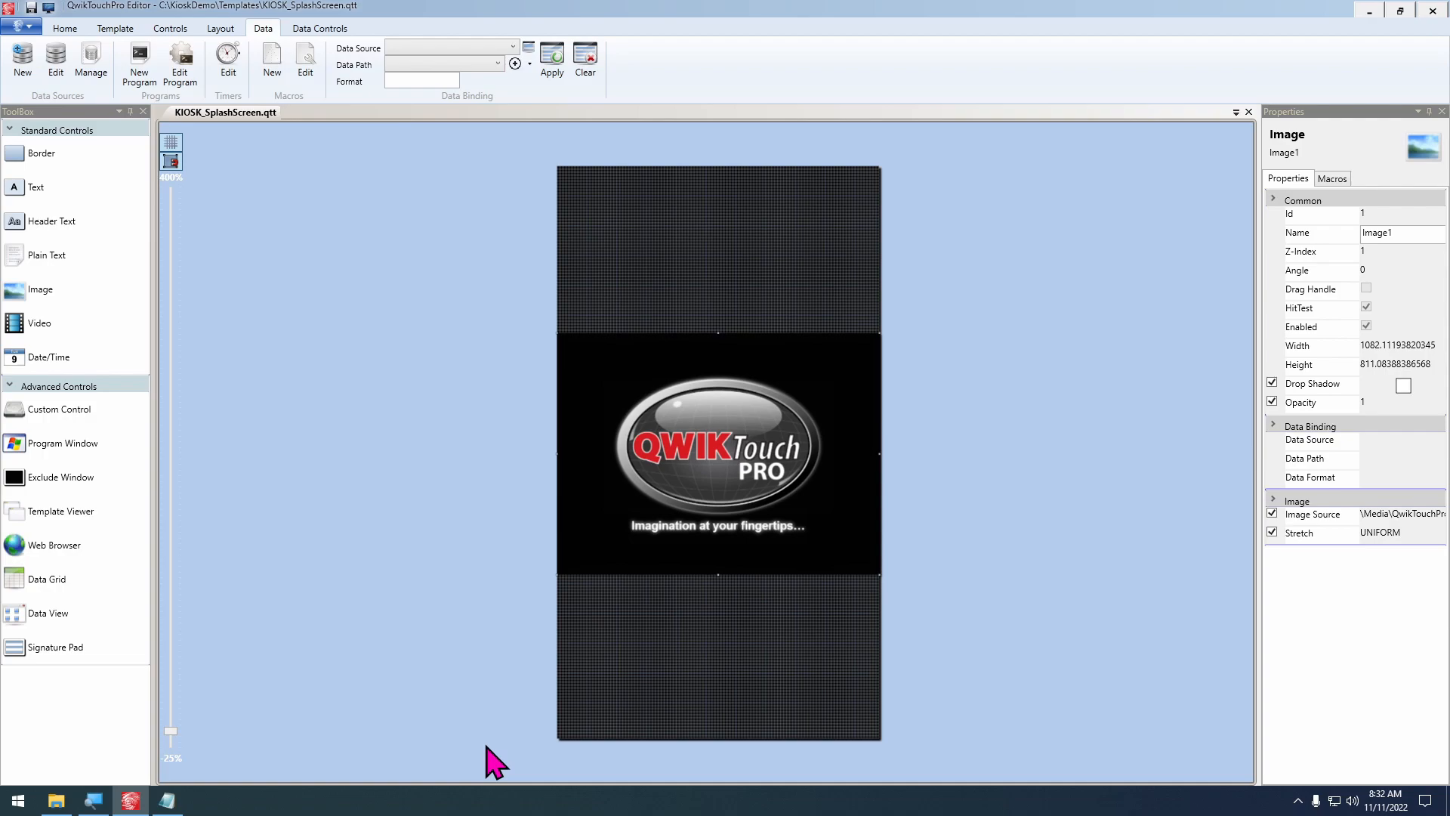
Preview the splash screen template to test the automatic Keystroke login with clerk 2, and exit Keystroke and the preview
{"action": "key", "text": "F5"}
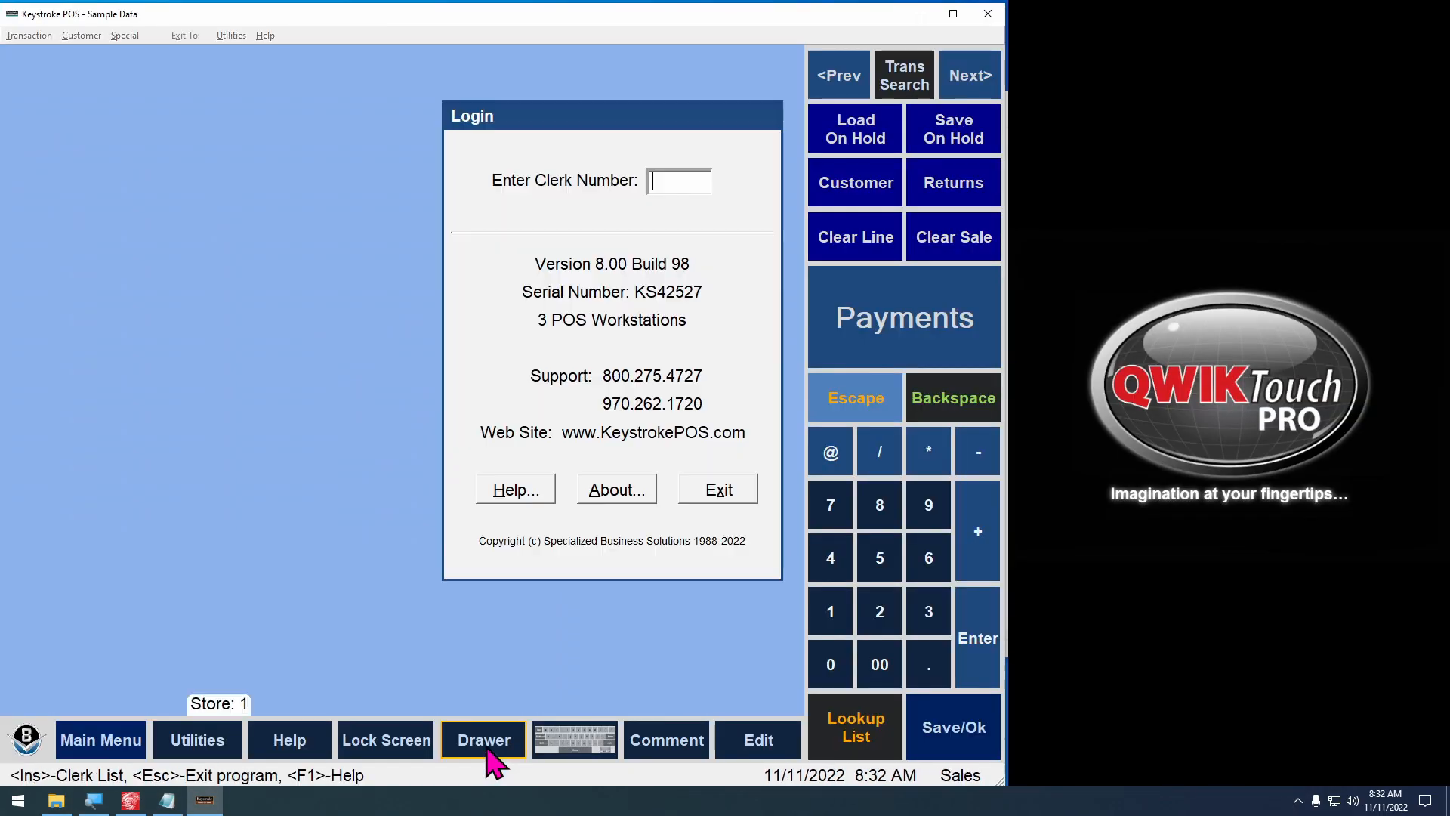
{"action": "type", "text": "2"}
{"action": "key", "text": "Return"}
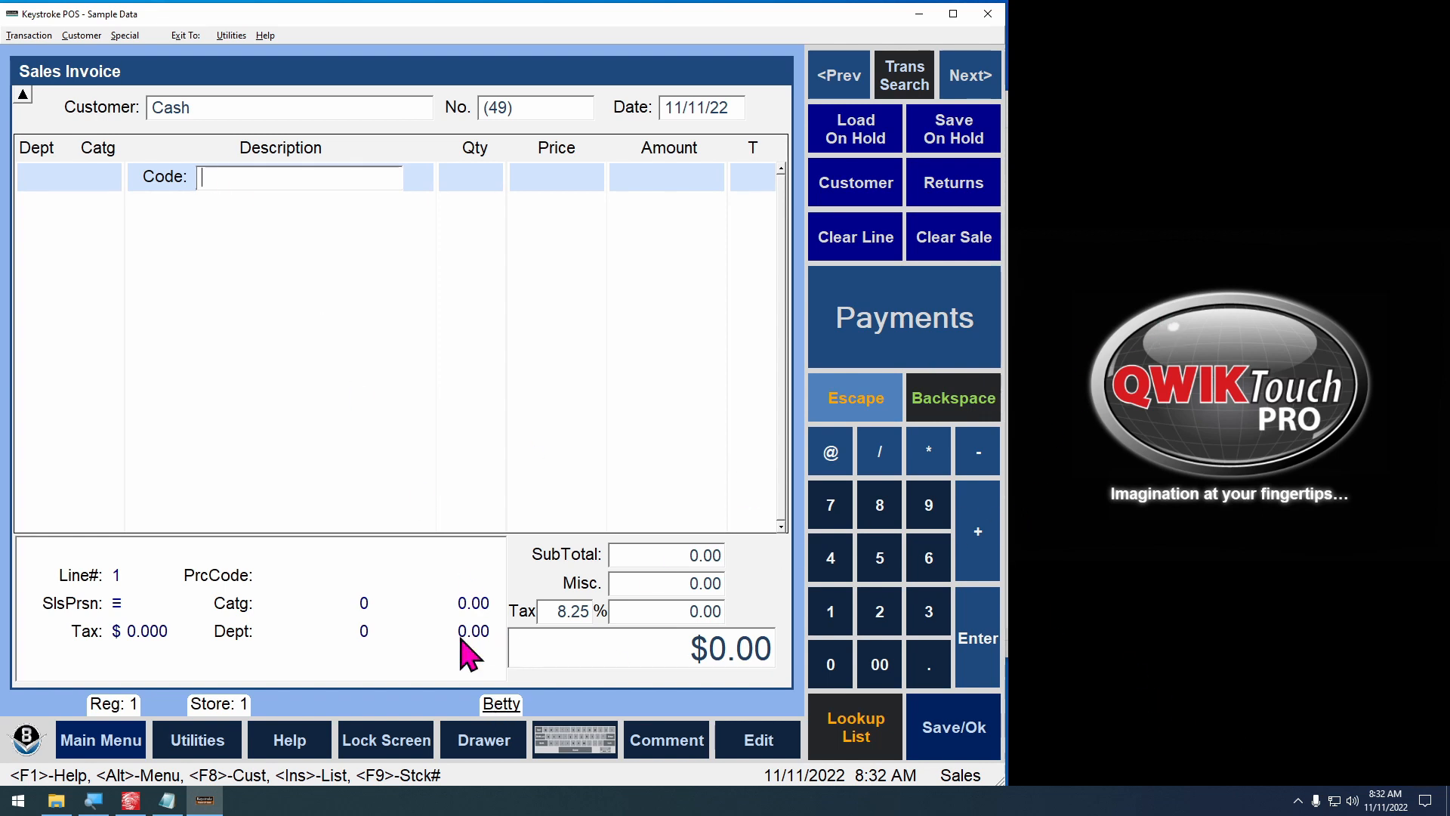
{"action": "key", "text": "alt+F4"}
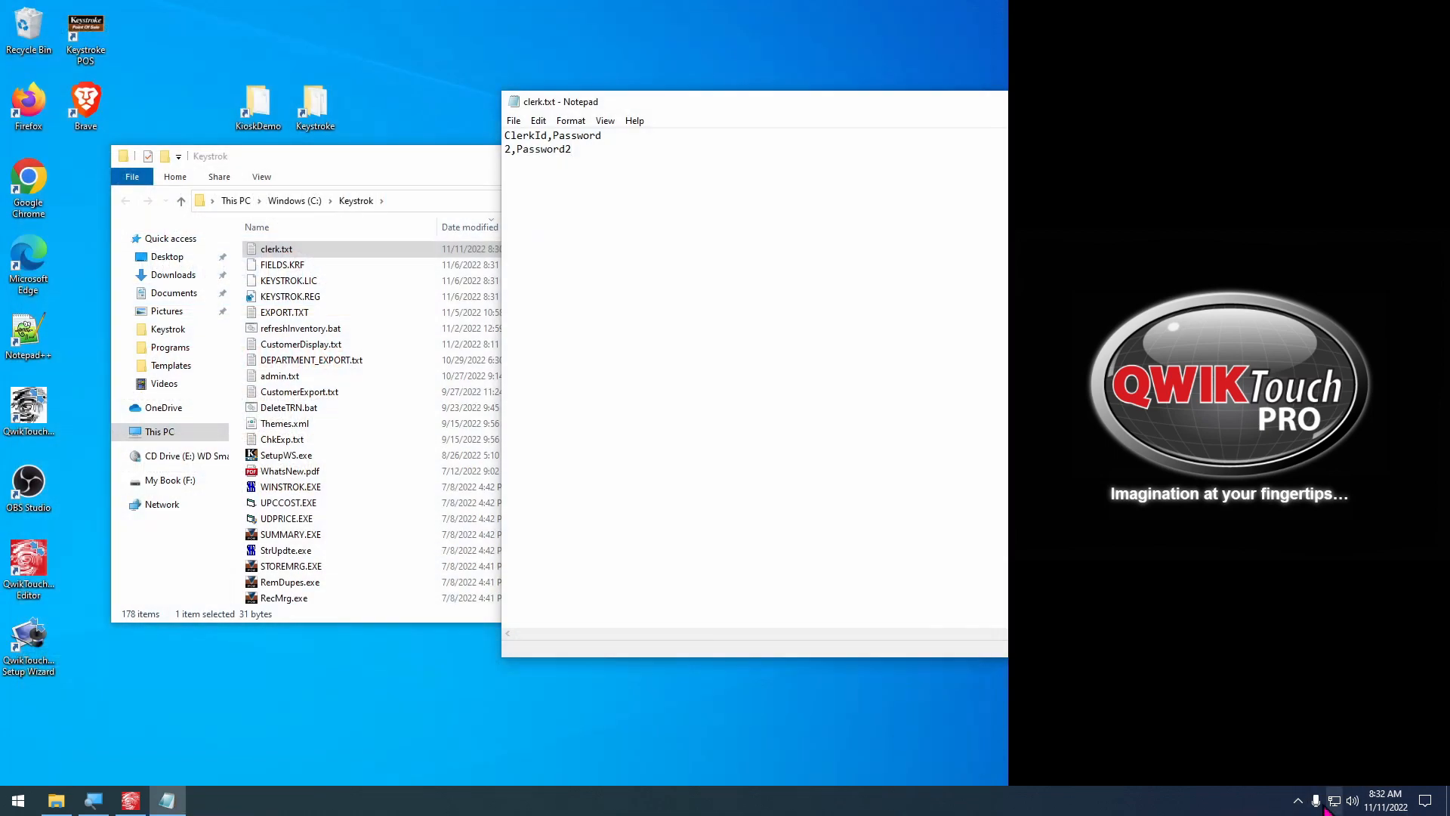
{"action": "left_click", "coordinate": [1299, 801]}
{"action": "right_click", "coordinate": [1267, 770]}
{"action": "left_click", "coordinate": [1257, 760]}
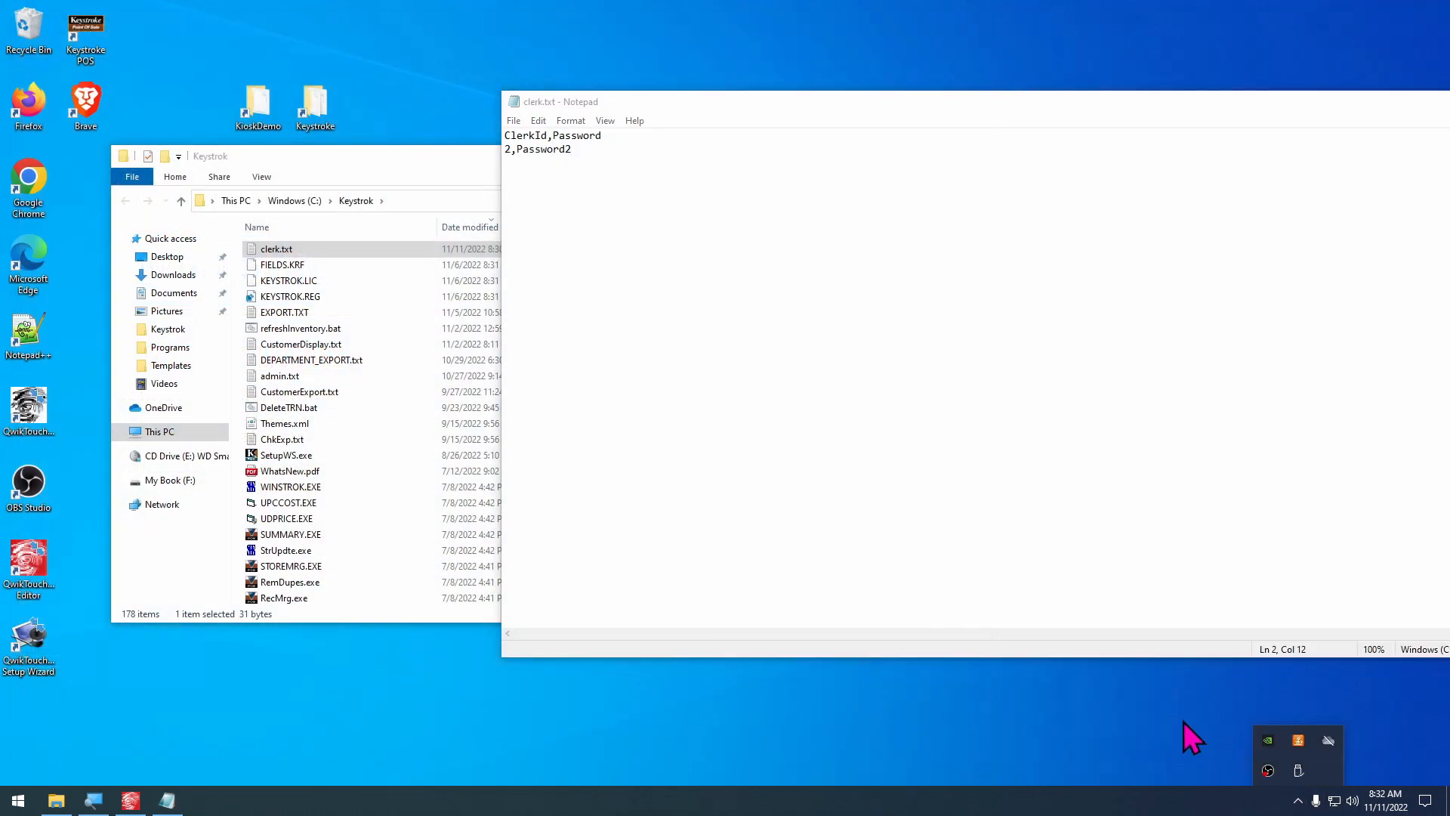
Set the clerk ID to 1 and change the clerk password in clerk.txt, save the file, and close Notepad and the Keystrok folder
{"action": "left_click", "coordinate": [518, 181]}
{"action": "key", "text": "Up"}
{"action": "type", "text": "1"}
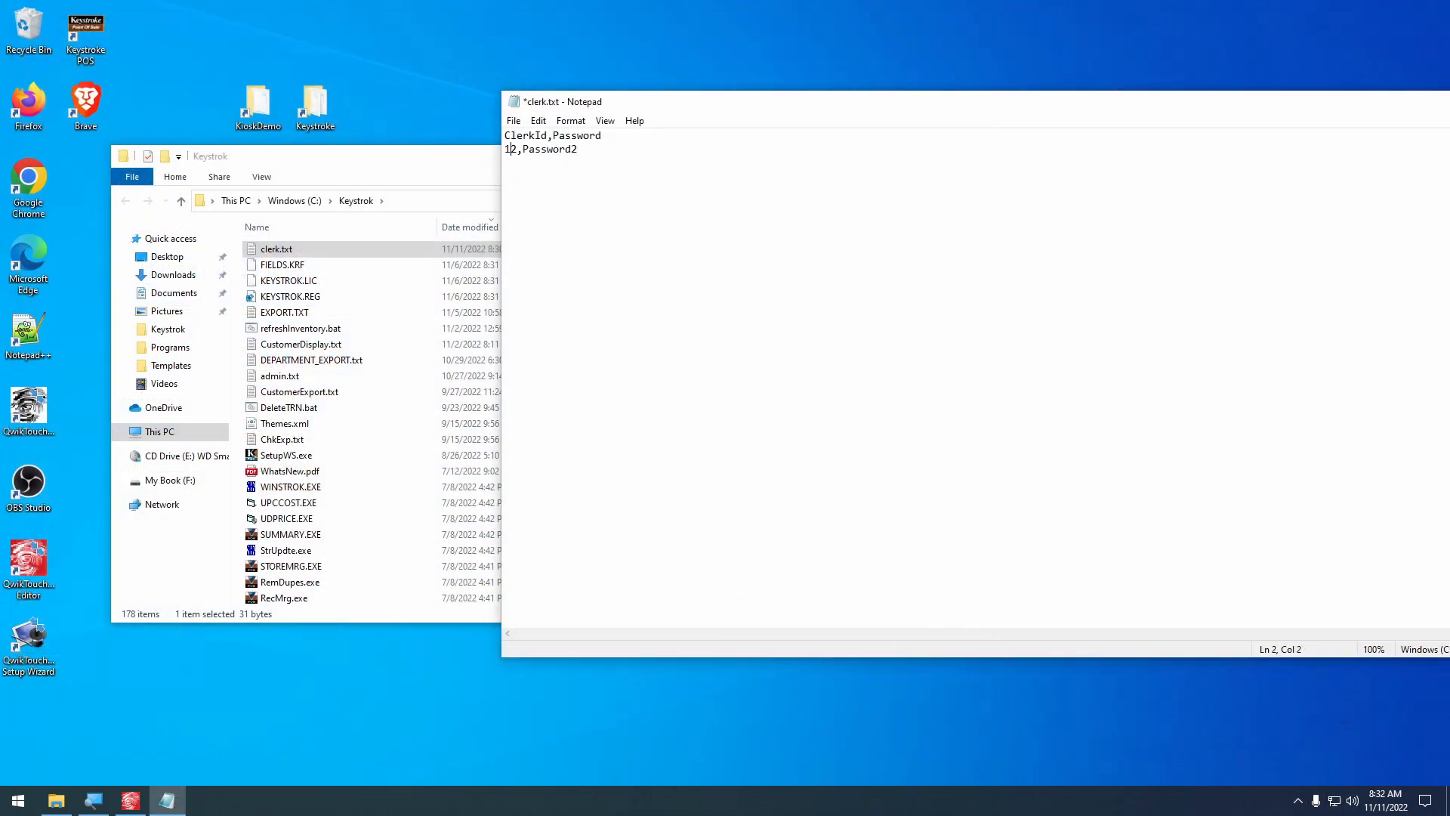
{"action": "key", "text": "ctrl+s"}
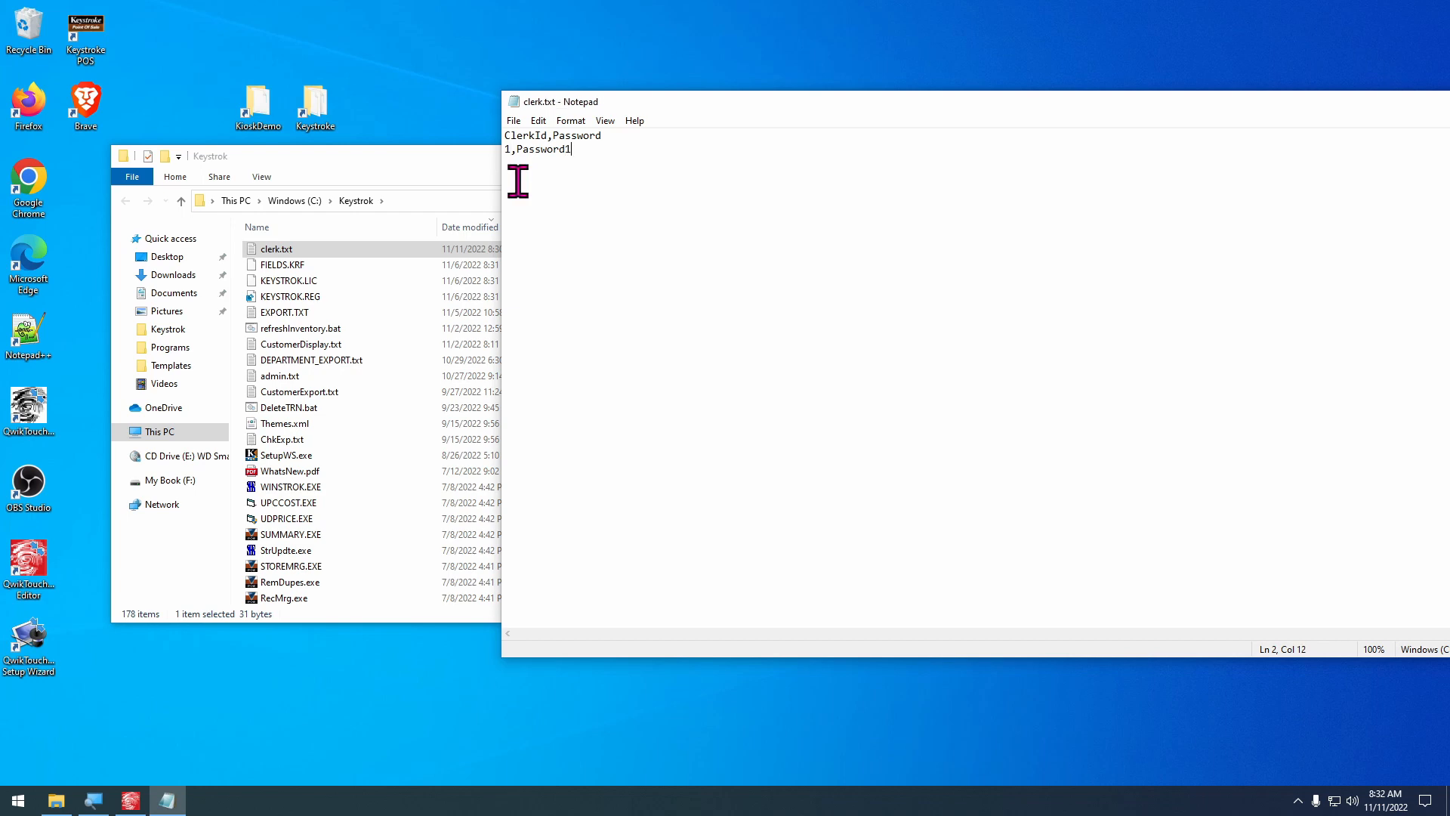
{"action": "key", "text": "alt+F4"}
{"action": "key", "text": "alt+F4"}
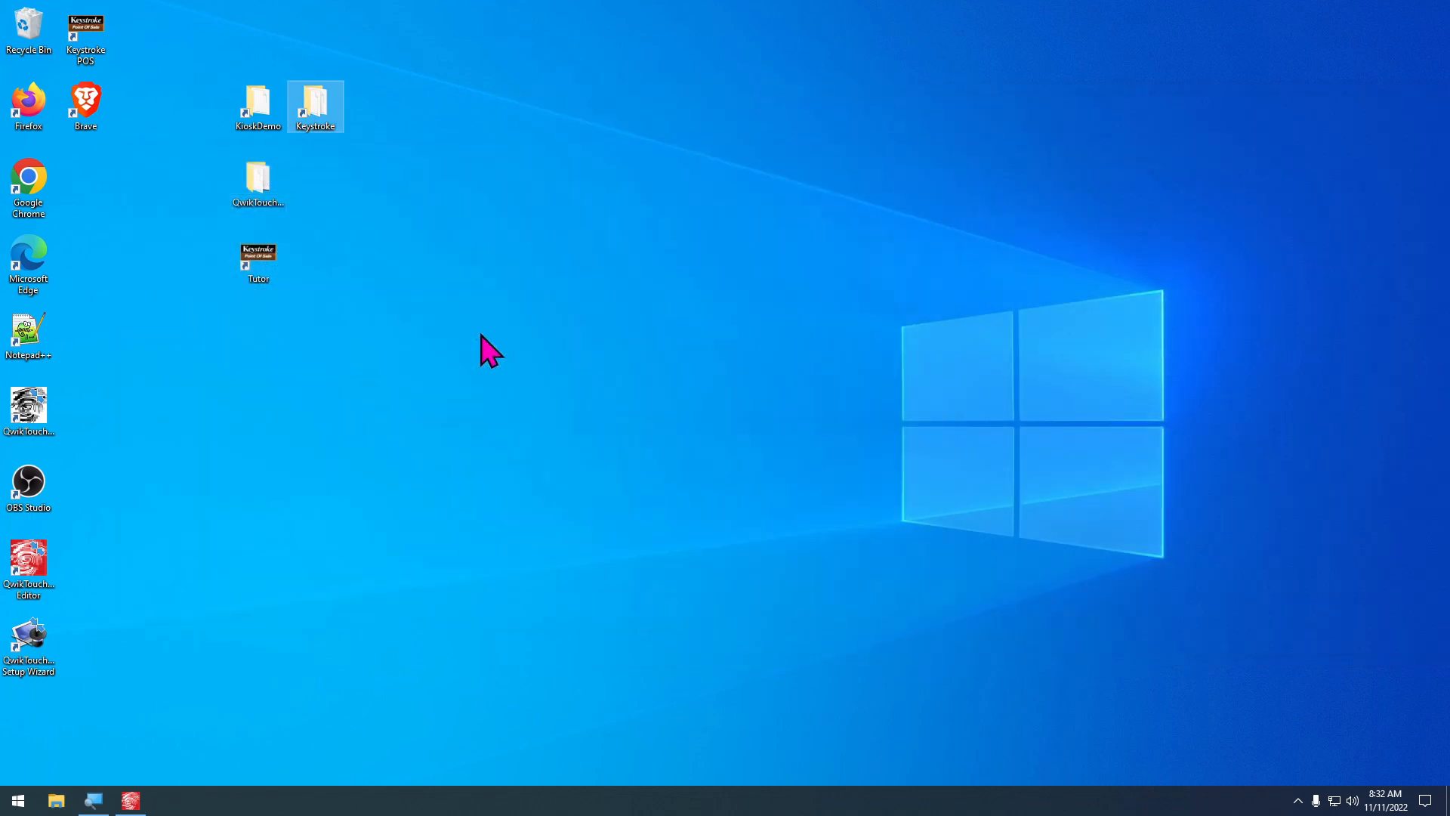
Switch to QwikTouchPro Editor and create a new template 10.80 columns wide and 19.20 rows high with Window as the default view
{"action": "left_click", "coordinate": [130, 801]}
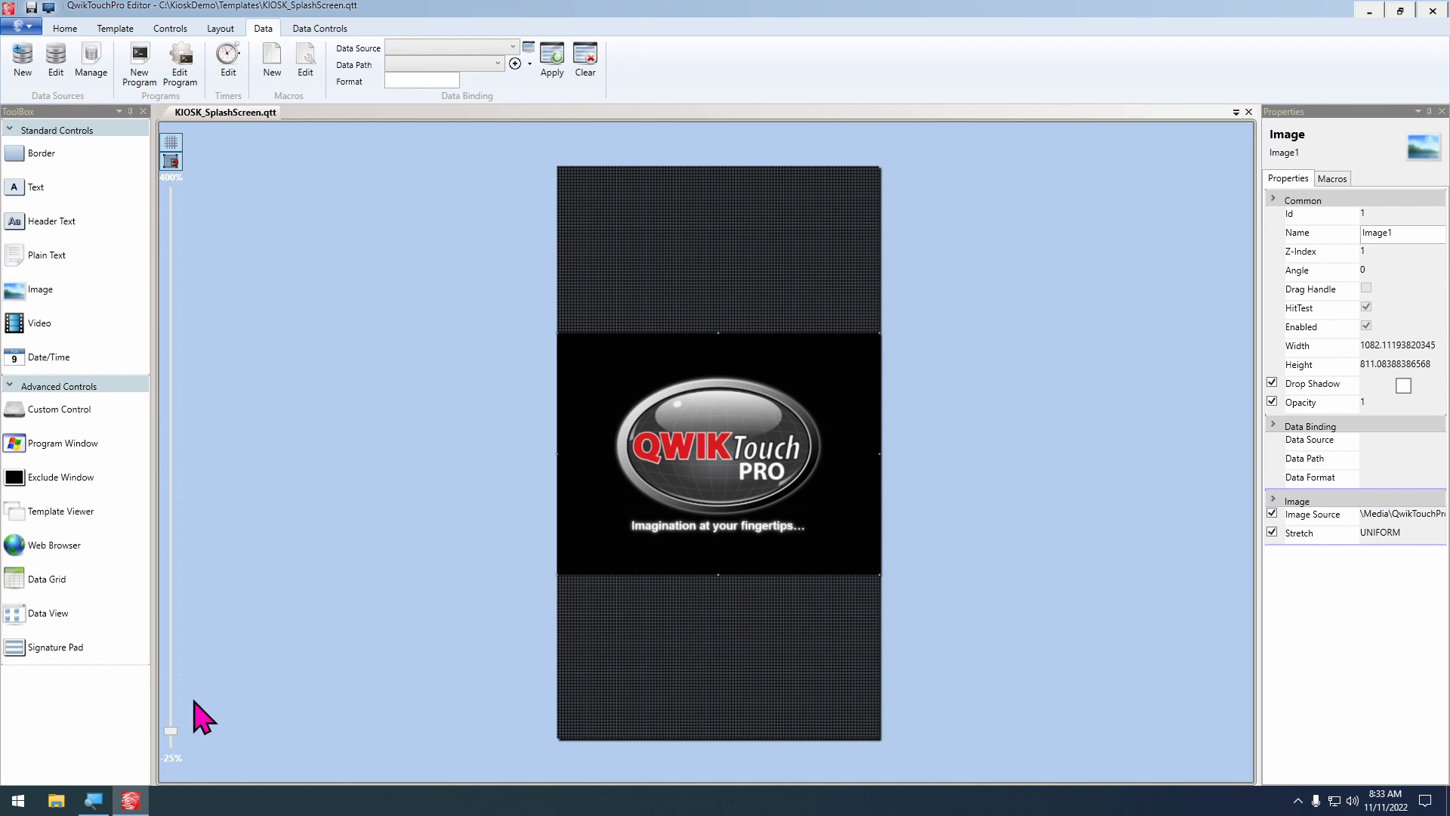
{"action": "key", "text": "ctrl+n"}
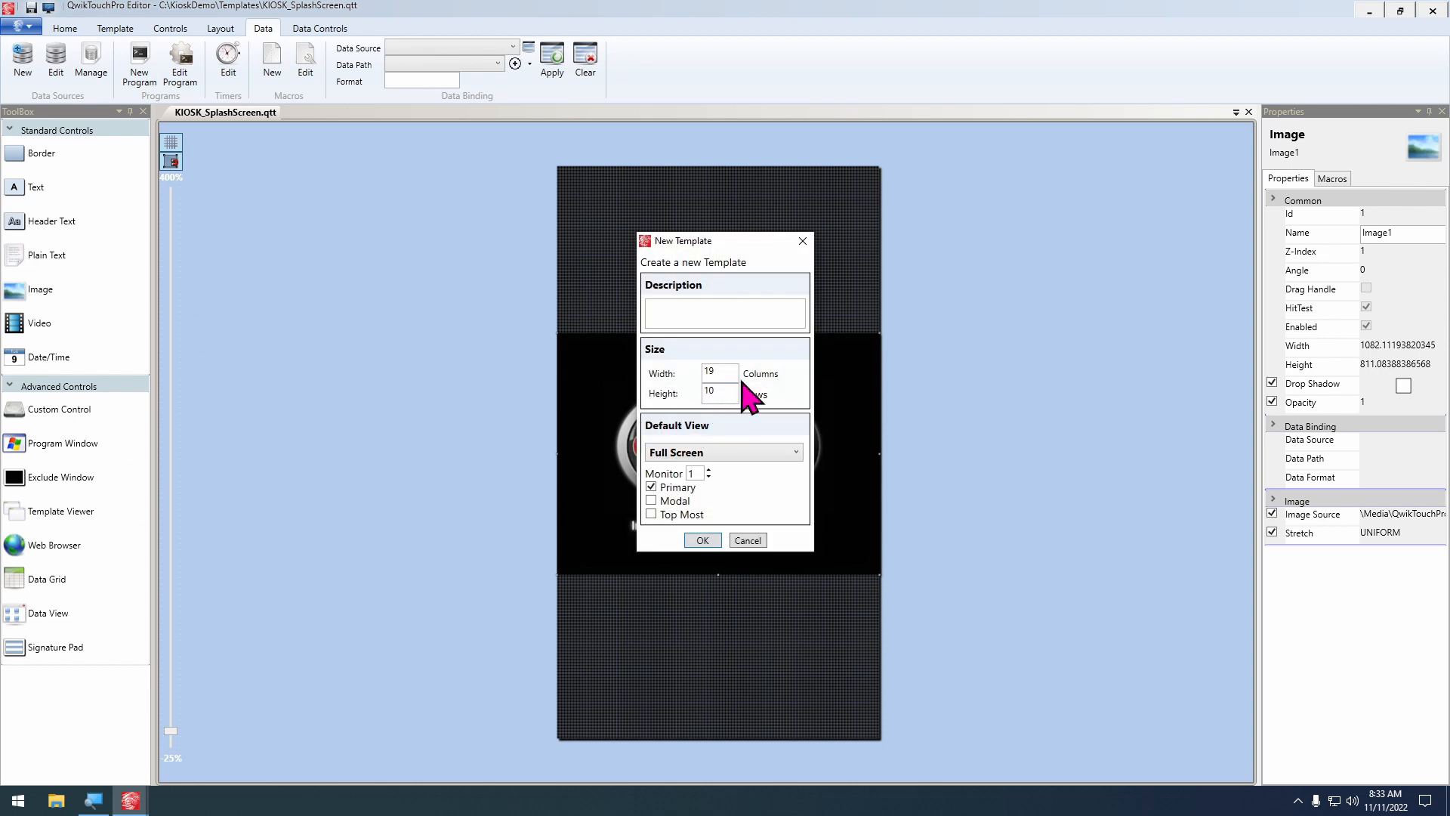
{"action": "double_click", "coordinate": [710, 372]}
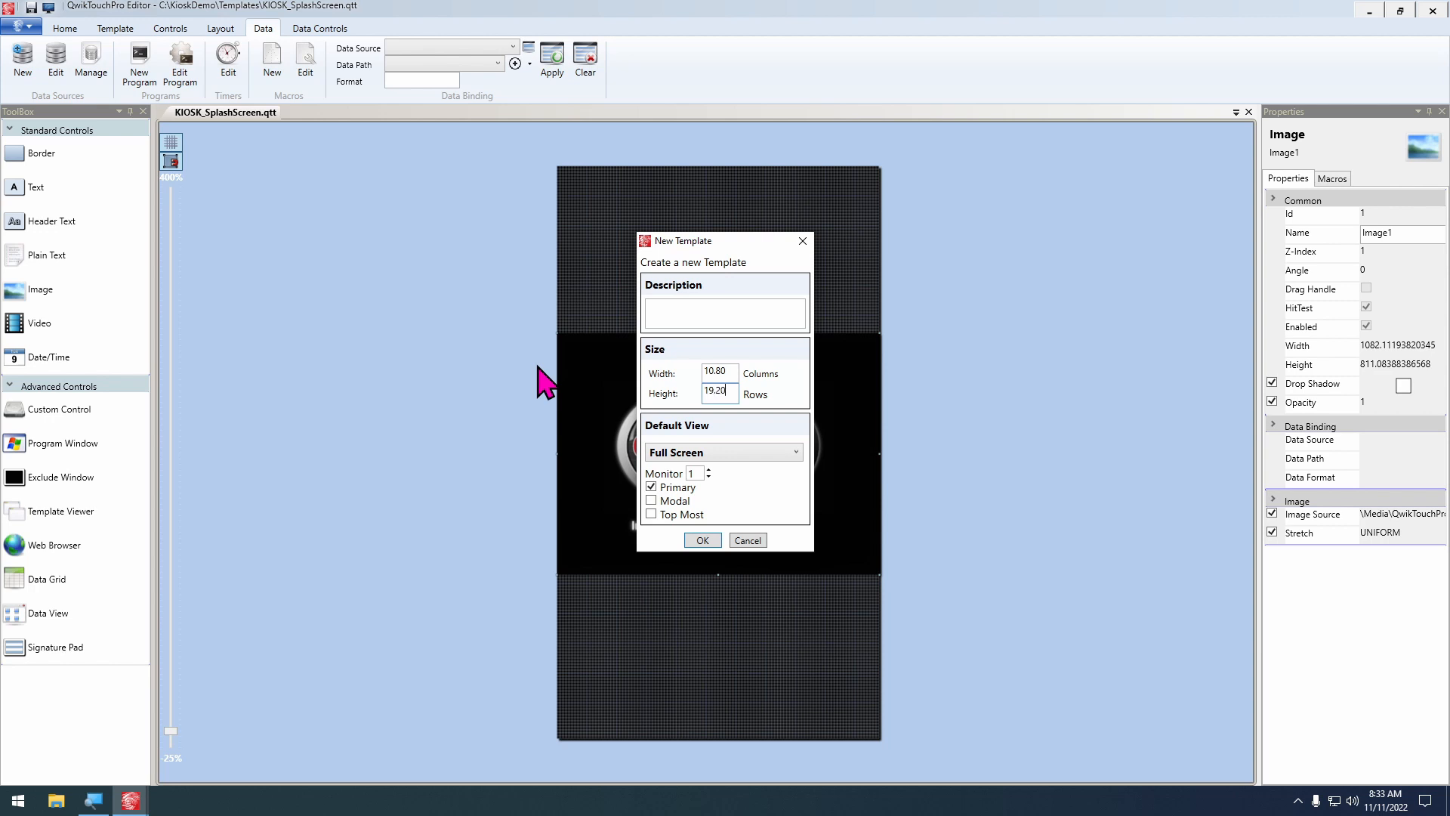
{"action": "left_click", "coordinate": [678, 455]}
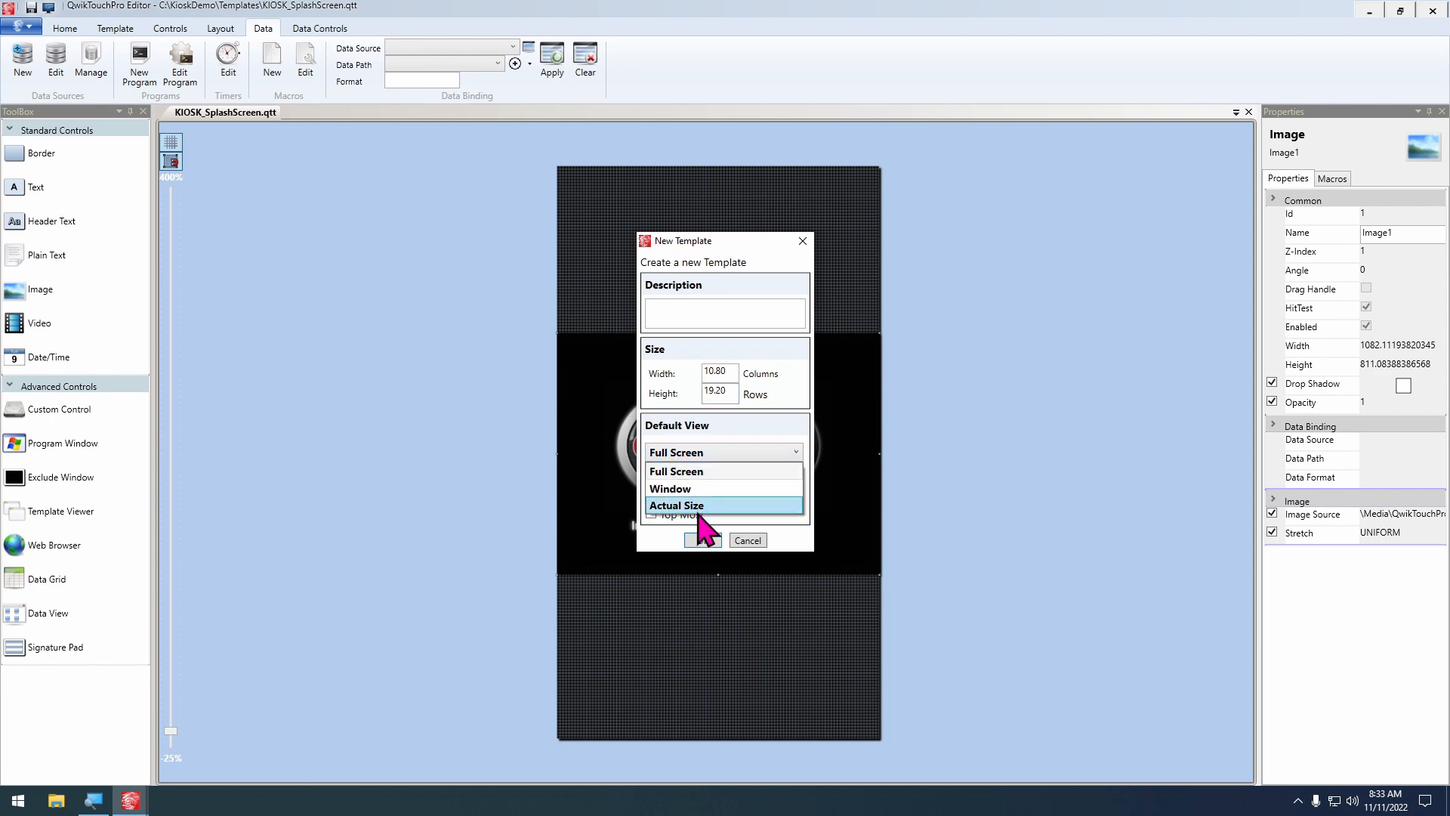
{"action": "left_click", "coordinate": [699, 488]}
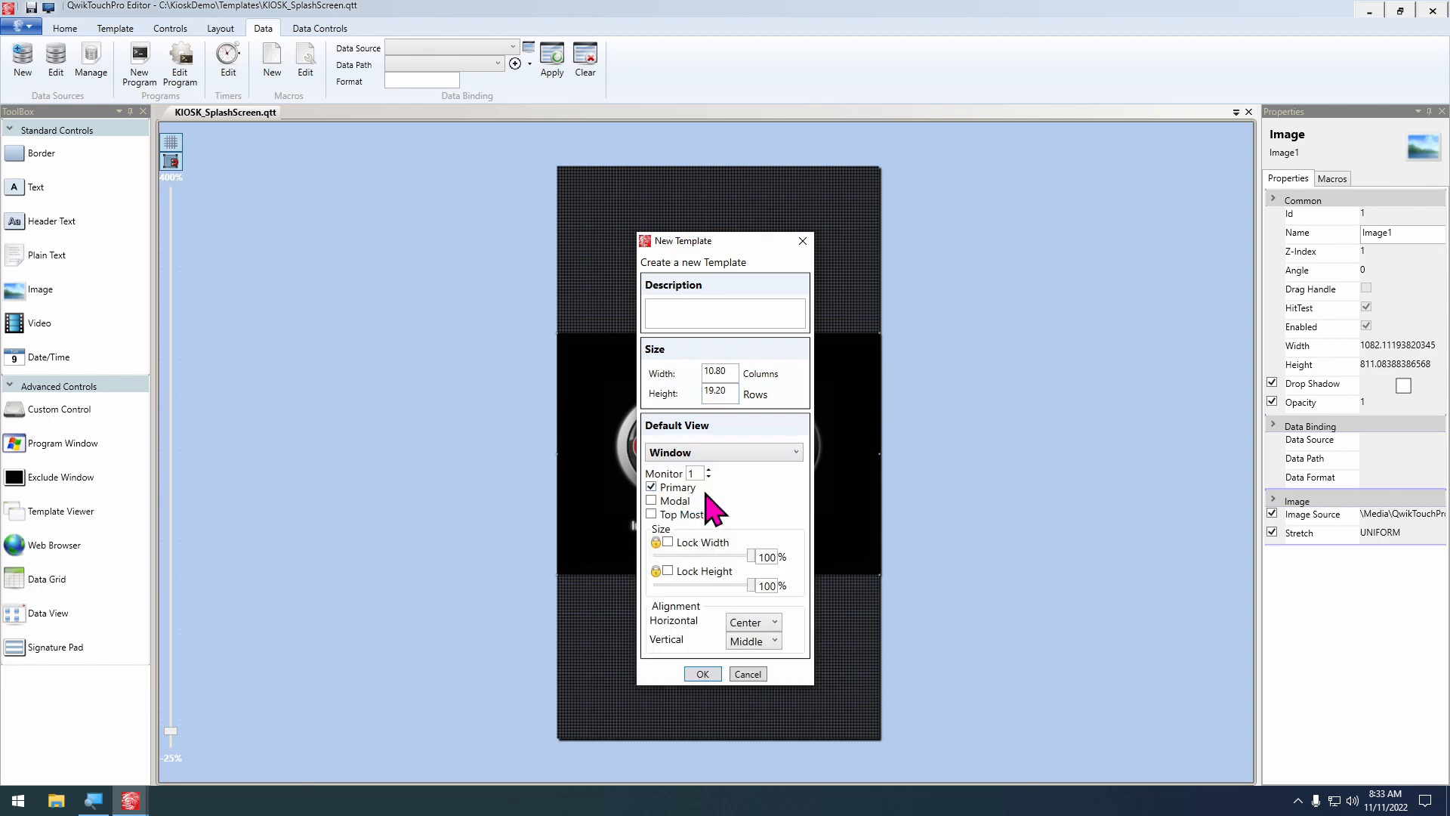
{"action": "left_click", "coordinate": [687, 544]}
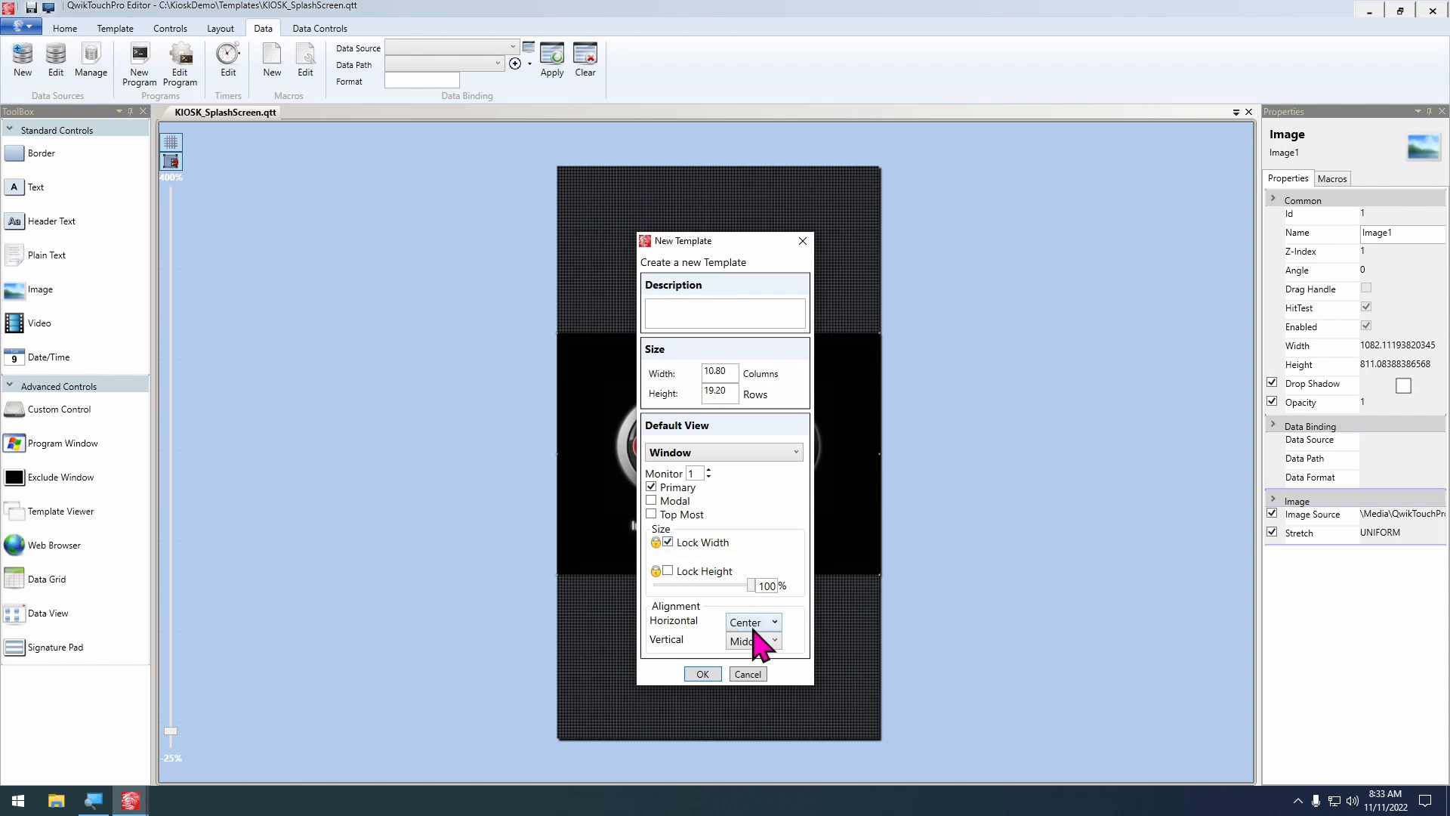
{"action": "left_click", "coordinate": [747, 621]}
{"action": "left_click", "coordinate": [745, 673]}
{"action": "left_click", "coordinate": [703, 676]}
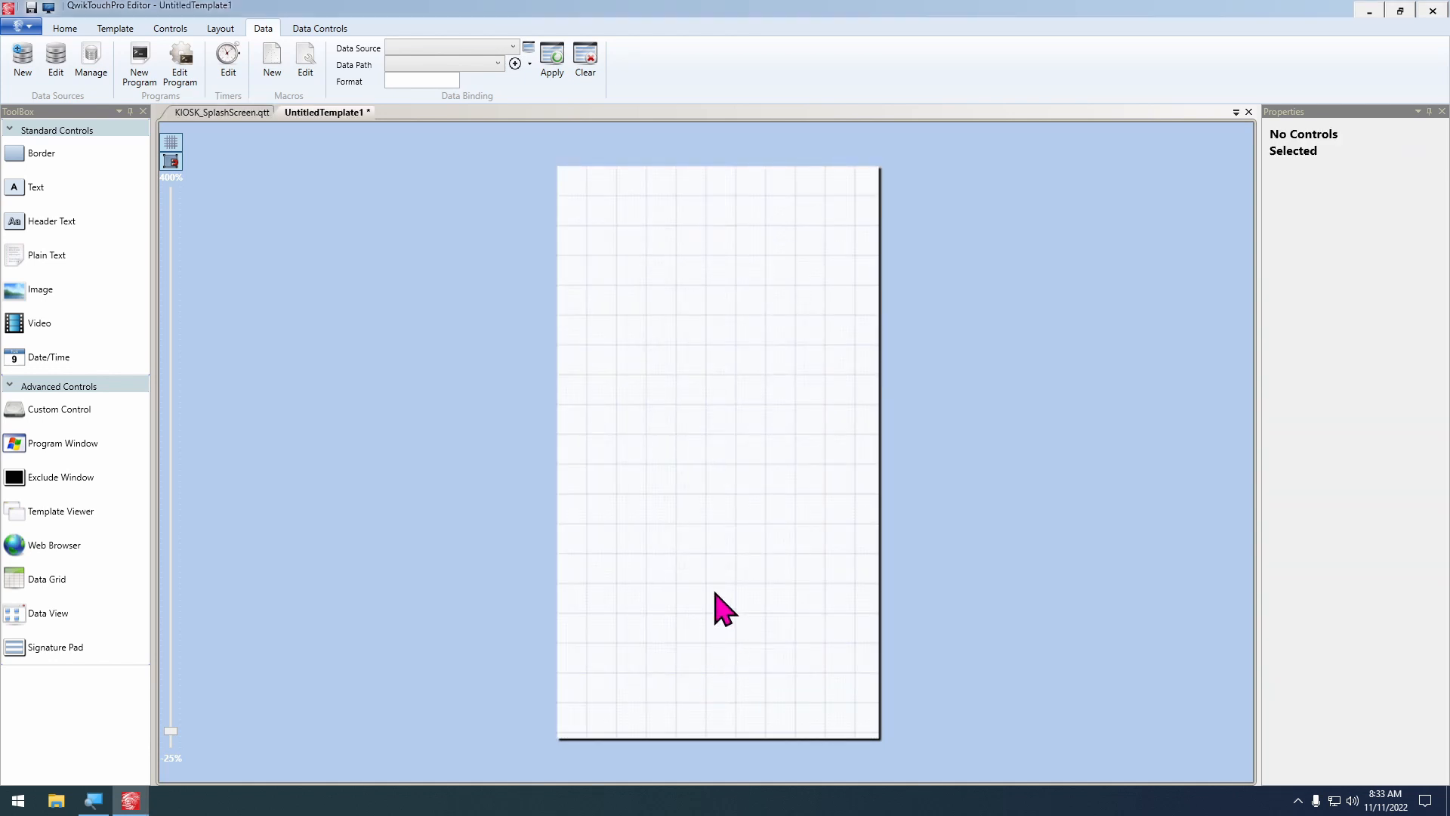
Save the new template as KIOSK_TouchHereToBegin in the Templates folder
{"action": "key", "text": "ctrl+s"}
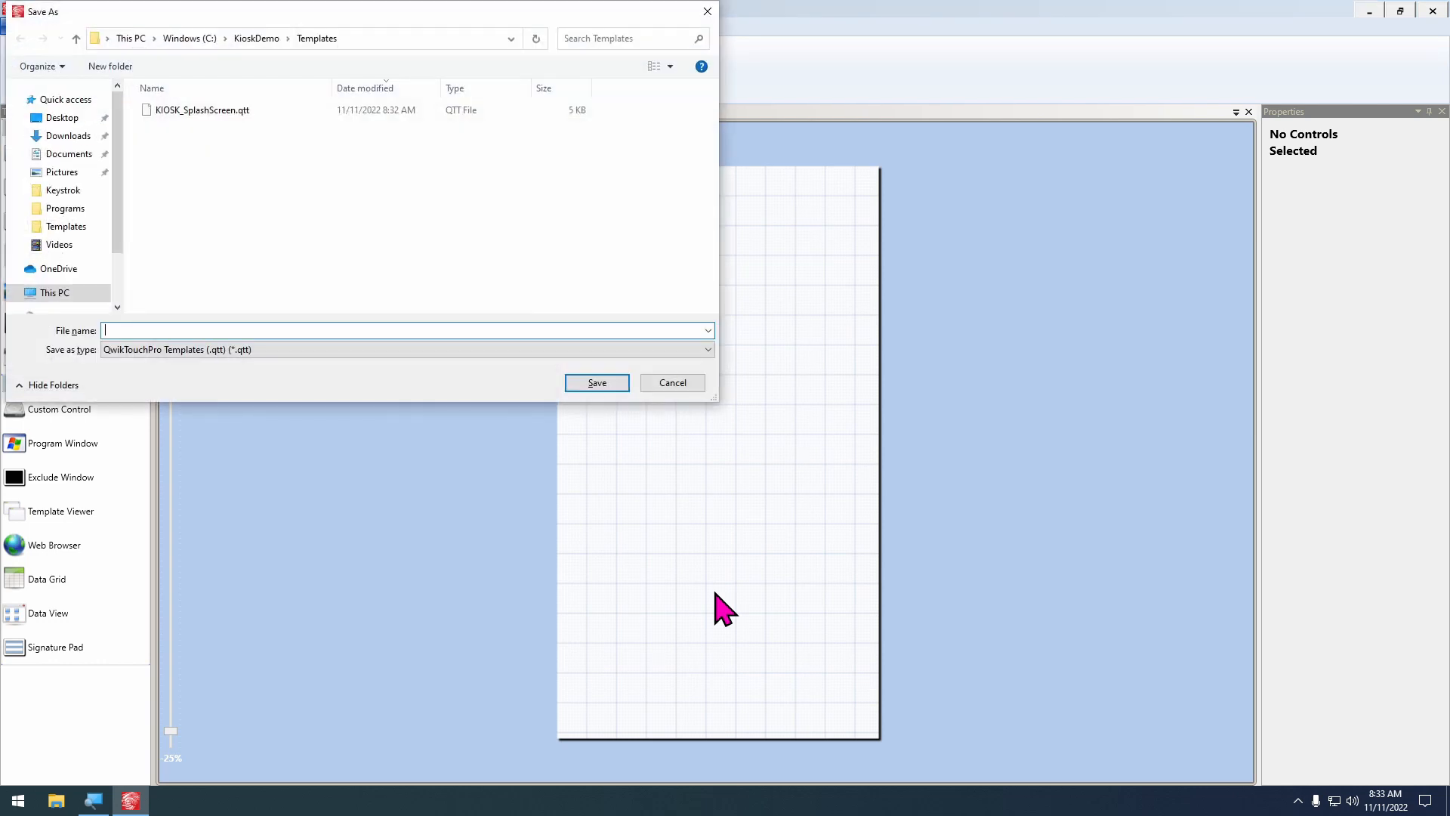
{"action": "type", "text": "Kio"}
{"action": "key", "text": "BackSpace"}
{"action": "key", "text": "BackSpace"}
{"action": "key", "text": "BackSpace"}
{"action": "type", "text": "KI"}
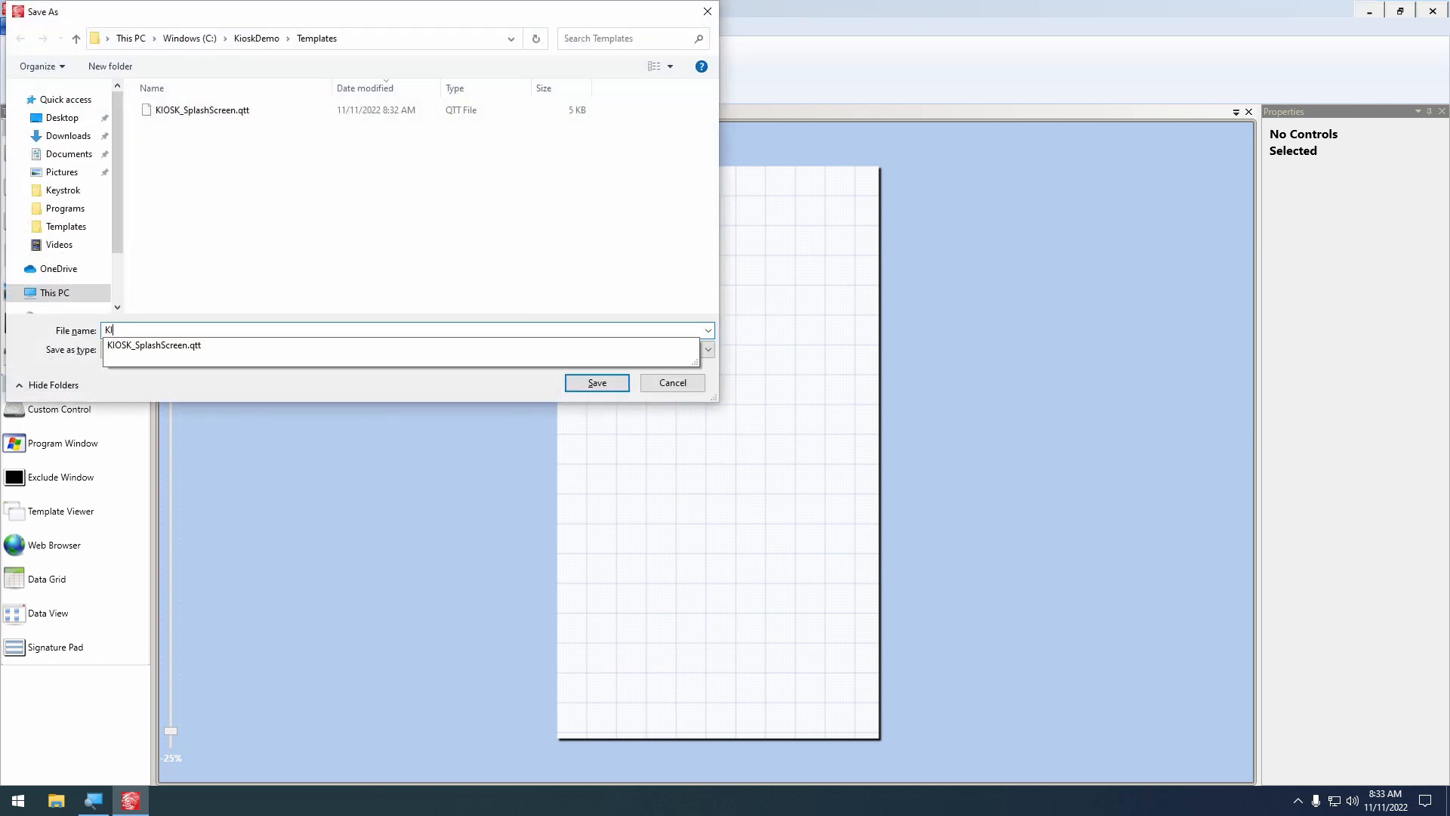
{"action": "type", "text": "OSK_STouchHereToBegin"}
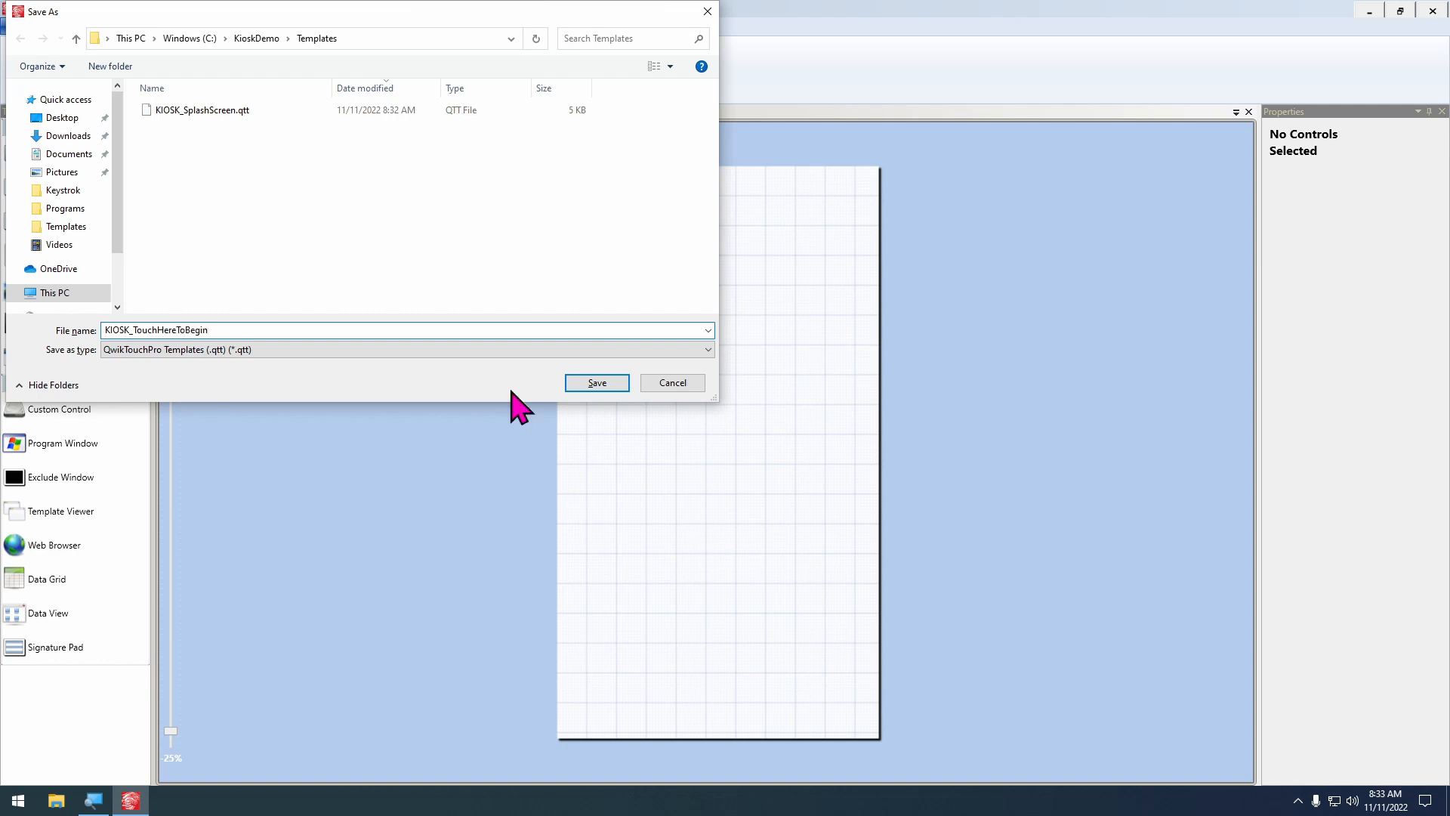
{"action": "left_click", "coordinate": [596, 383]}
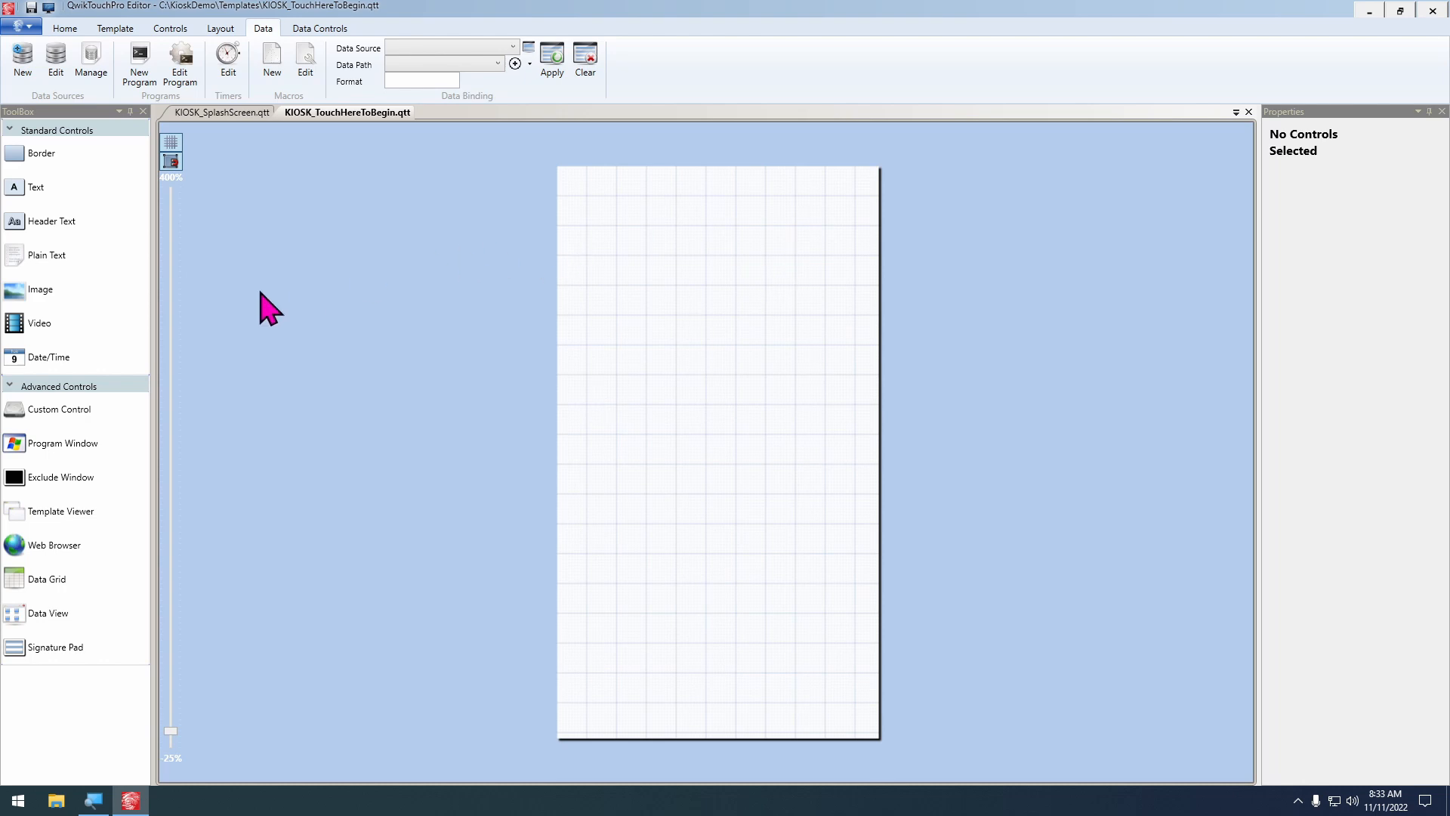
Set the template background to a solid light grey, #FFCACBCB
{"action": "left_click", "coordinate": [106, 30]}
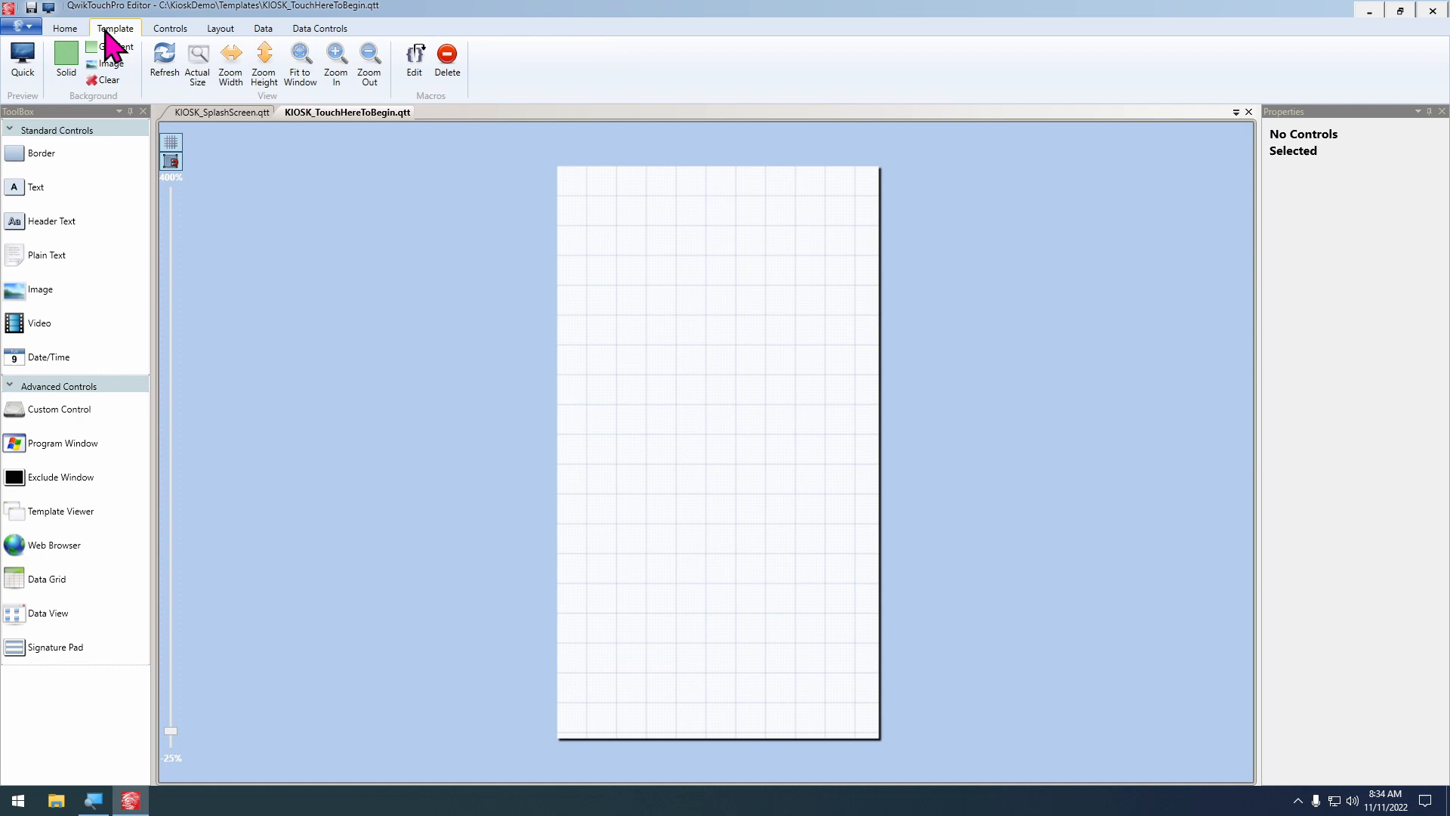
{"action": "left_click", "coordinate": [70, 69]}
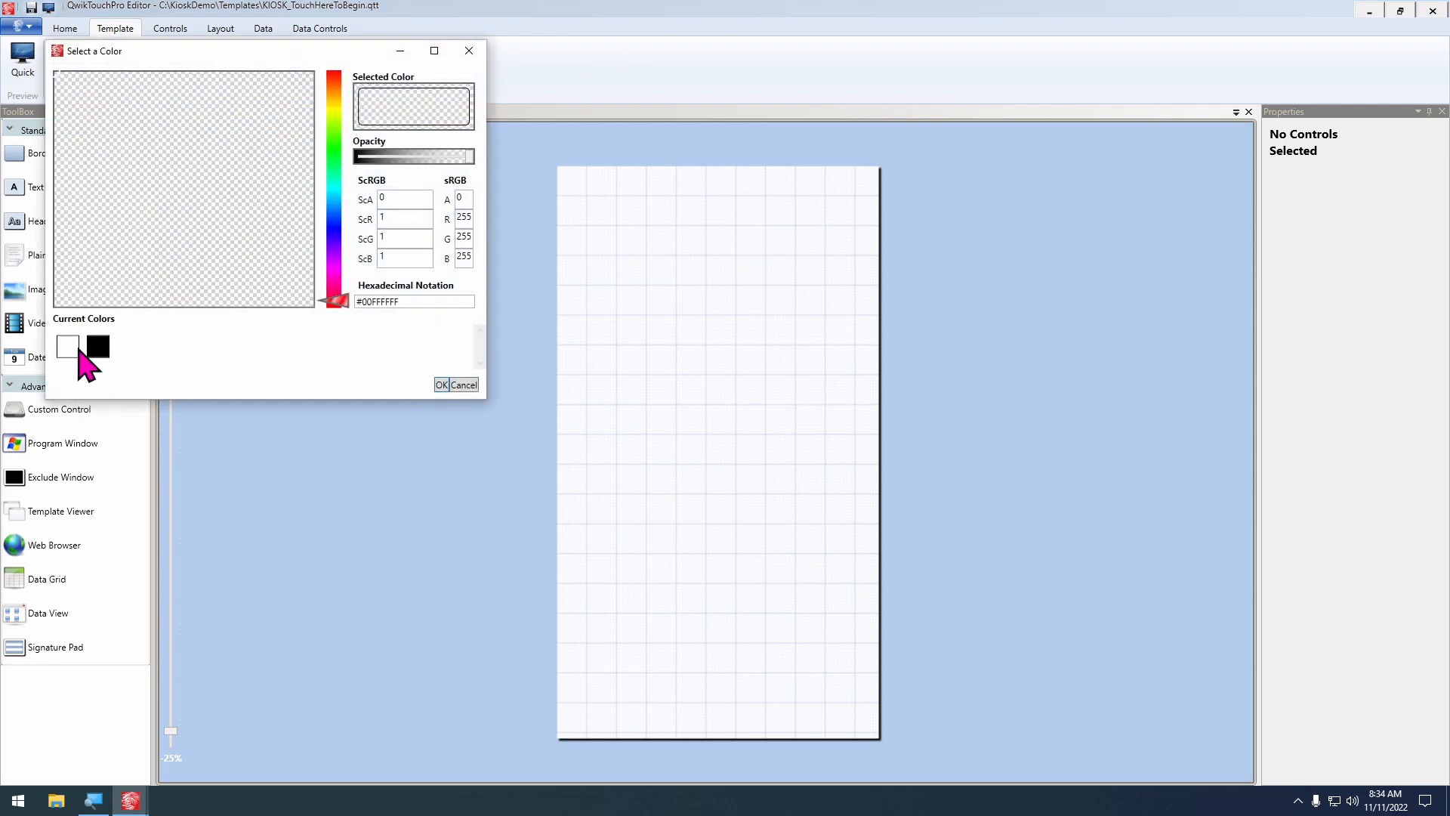
{"action": "left_click", "coordinate": [68, 345]}
{"action": "left_click_drag", "start_coordinate": [66, 118], "coordinate": [53, 120]}
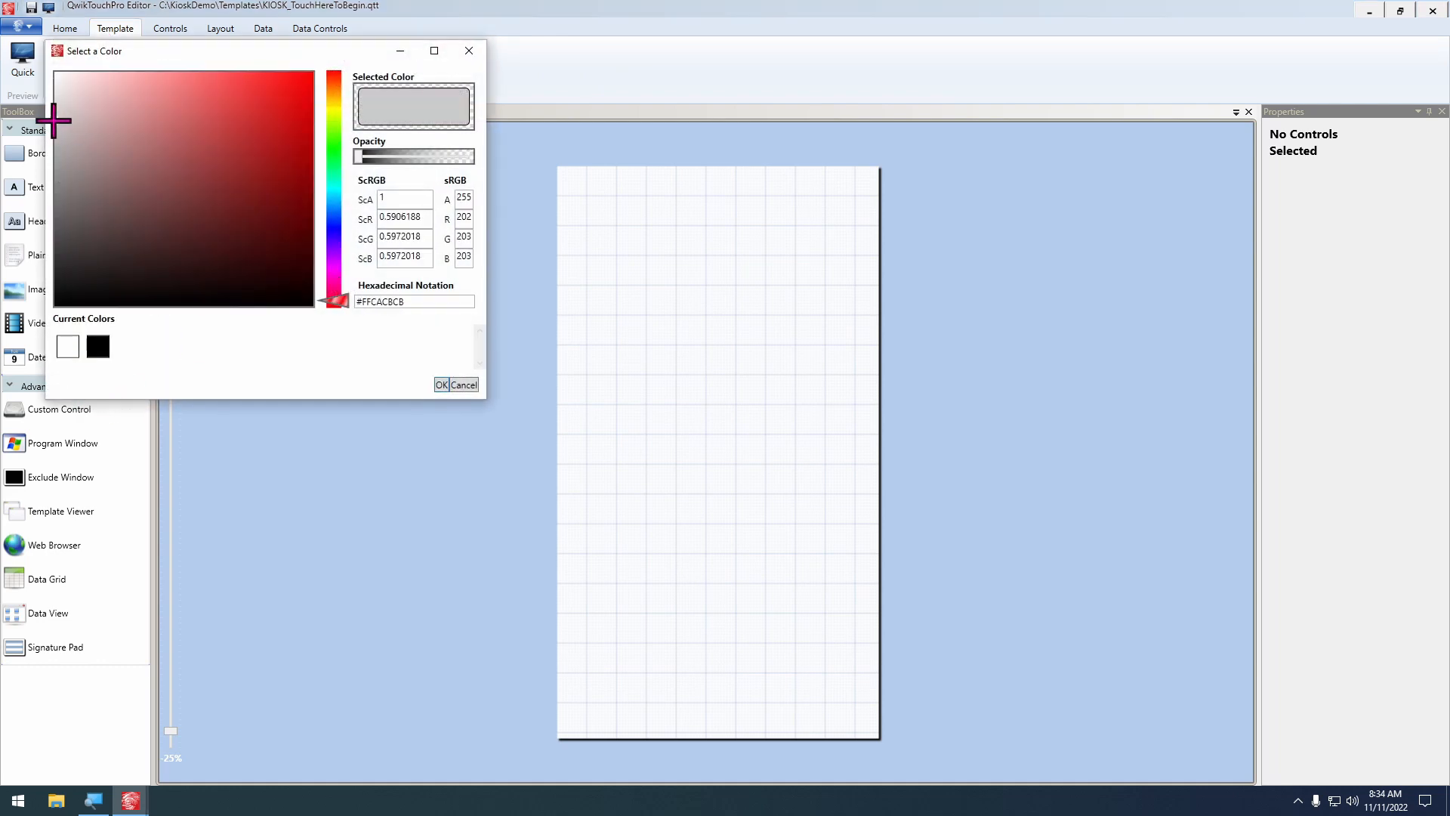
{"action": "left_click", "coordinate": [441, 385]}
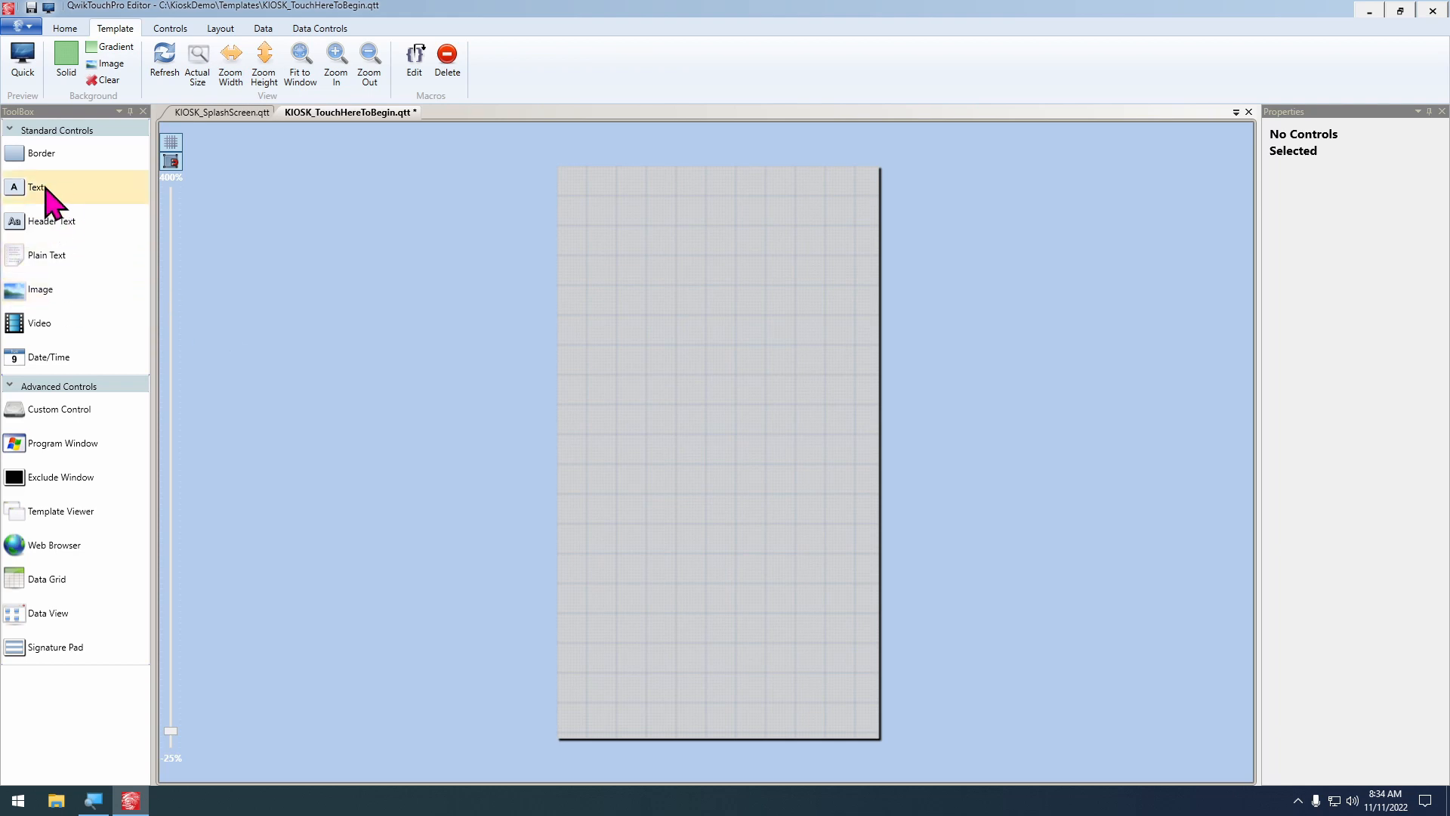
Add a text control in the upper part of the template reading "Touch here to begin" with text wrapping enabled
{"action": "left_click_drag", "start_coordinate": [42, 189], "coordinate": [627, 291]}
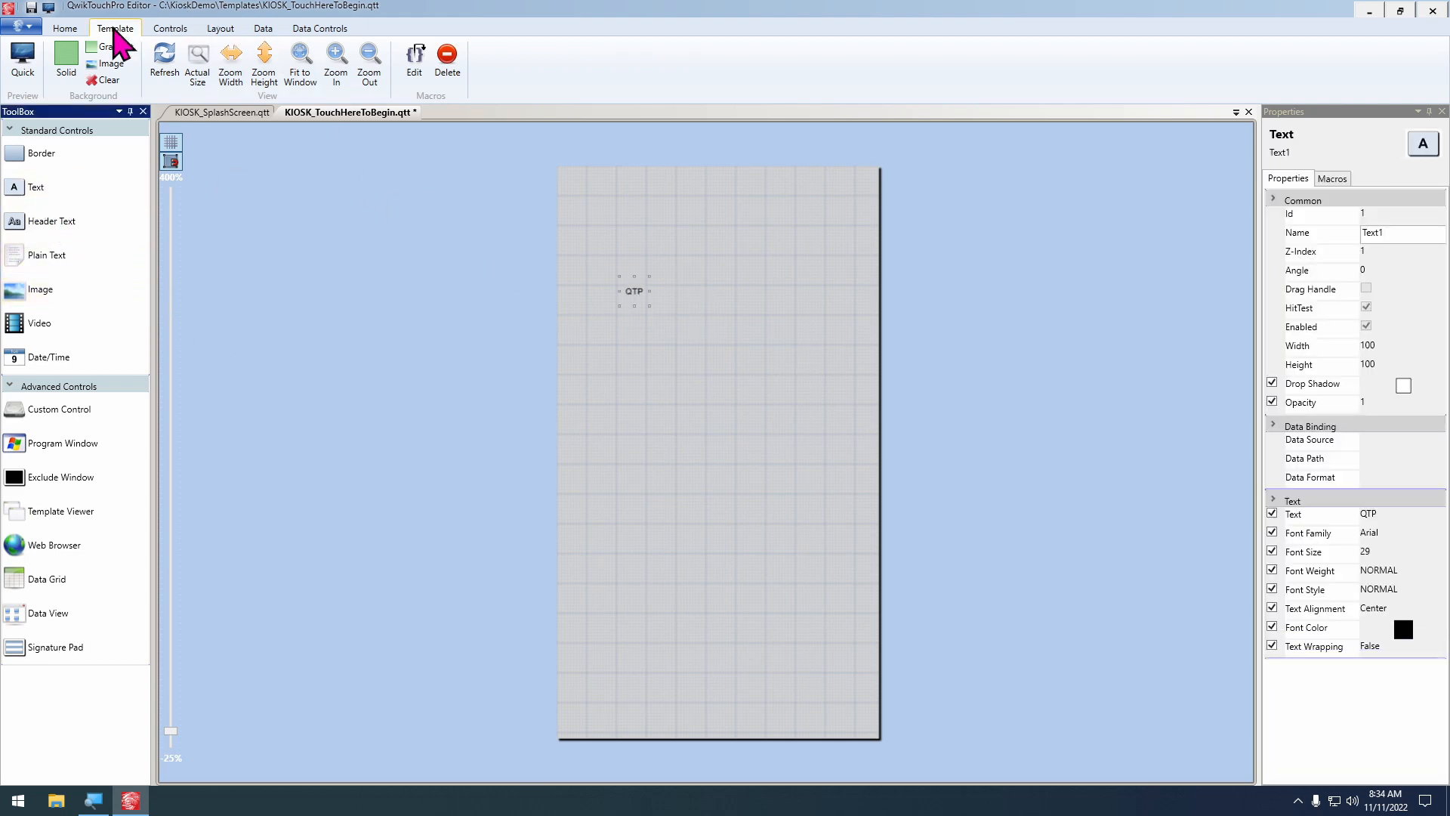
{"action": "left_click", "coordinate": [68, 31]}
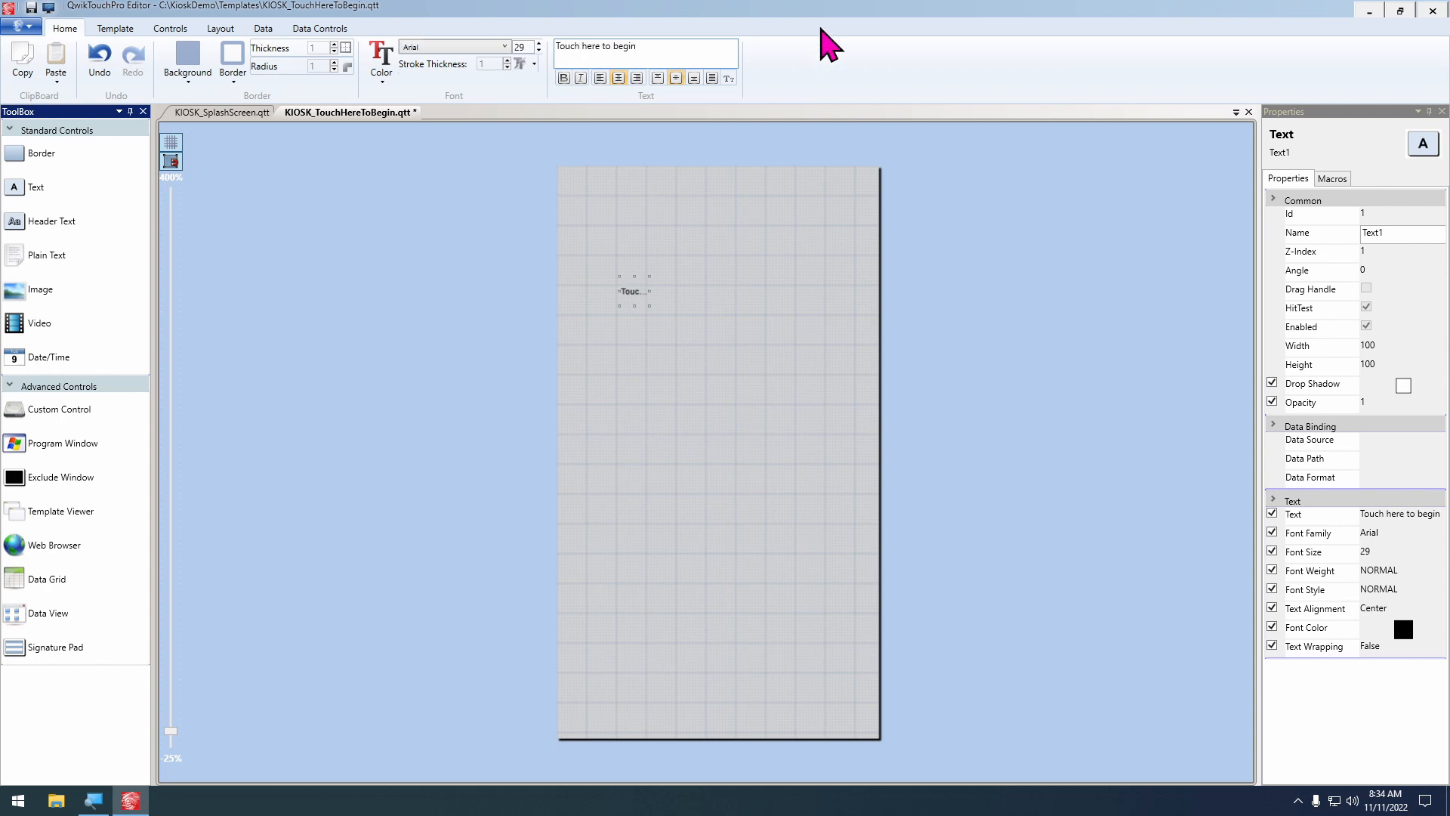
{"action": "left_click", "coordinate": [715, 79]}
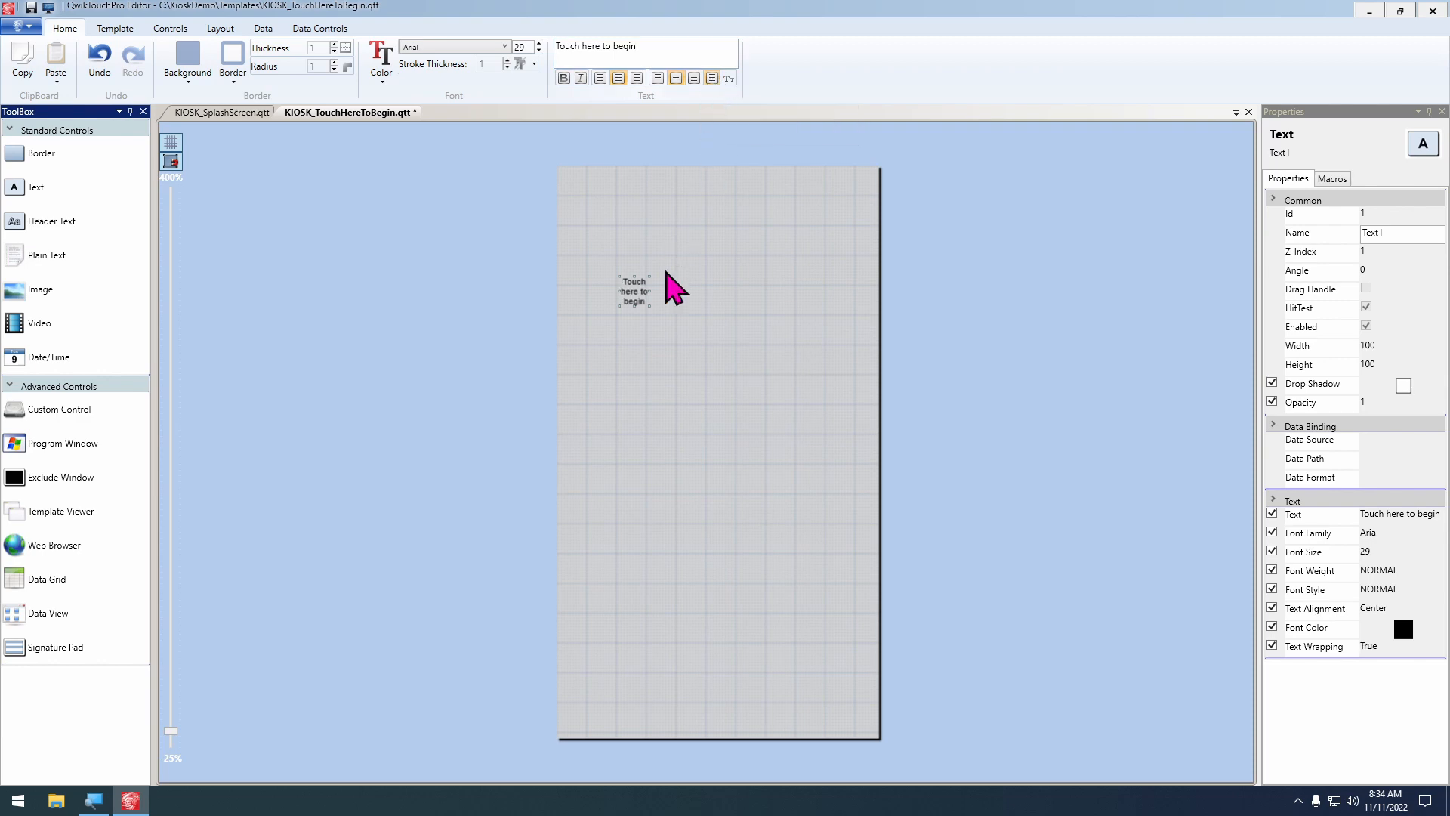
Enlarge the "Touch here to begin" text control to about 630 by 700 and move it up on the template
{"action": "scroll", "coordinate": [661, 324], "scroll_direction": "up", "scroll_amount": 2}
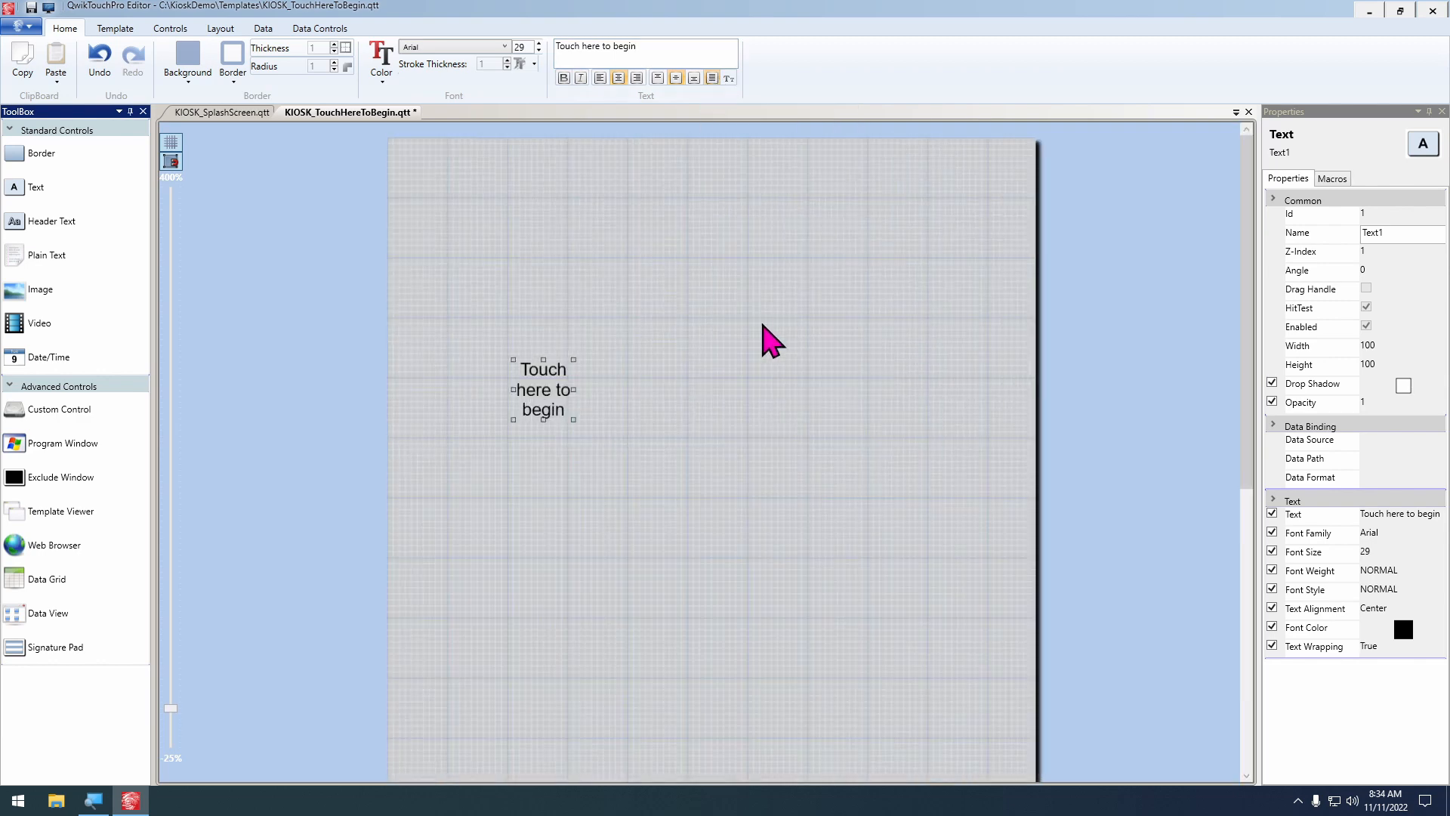
{"action": "left_click_drag", "start_coordinate": [574, 420], "coordinate": [894, 777]}
{"action": "scroll", "coordinate": [880, 622], "scroll_direction": "down", "scroll_amount": 1}
{"action": "left_click_drag", "start_coordinate": [693, 413], "coordinate": [688, 370]}
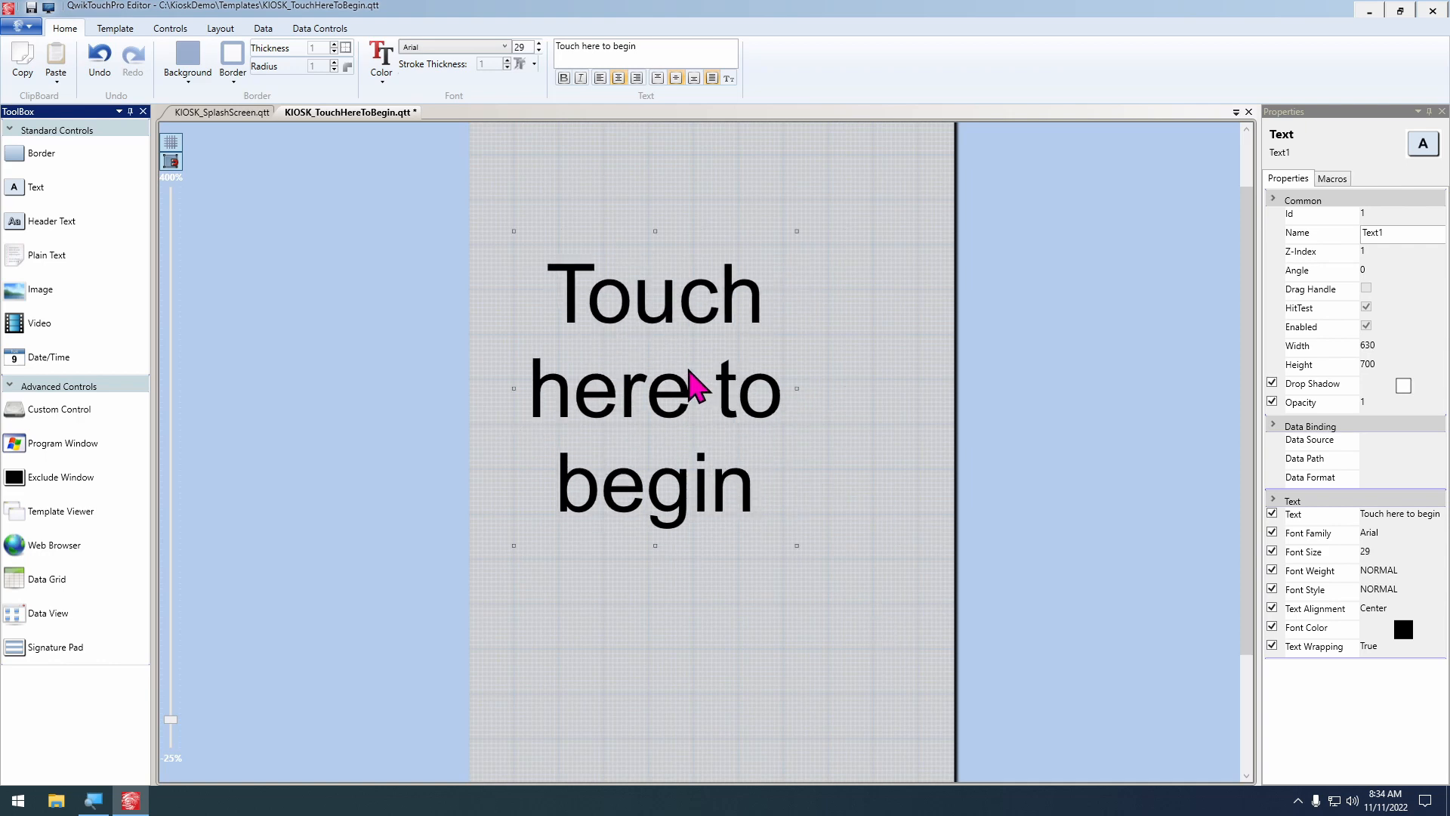
{"action": "key", "text": "Up"}
{"action": "key", "text": "Up"}
{"action": "key", "text": "Up"}
{"action": "key", "text": "Up"}
{"action": "key", "text": "Up"}
{"action": "key", "text": "Up"}
{"action": "key", "text": "Up"}
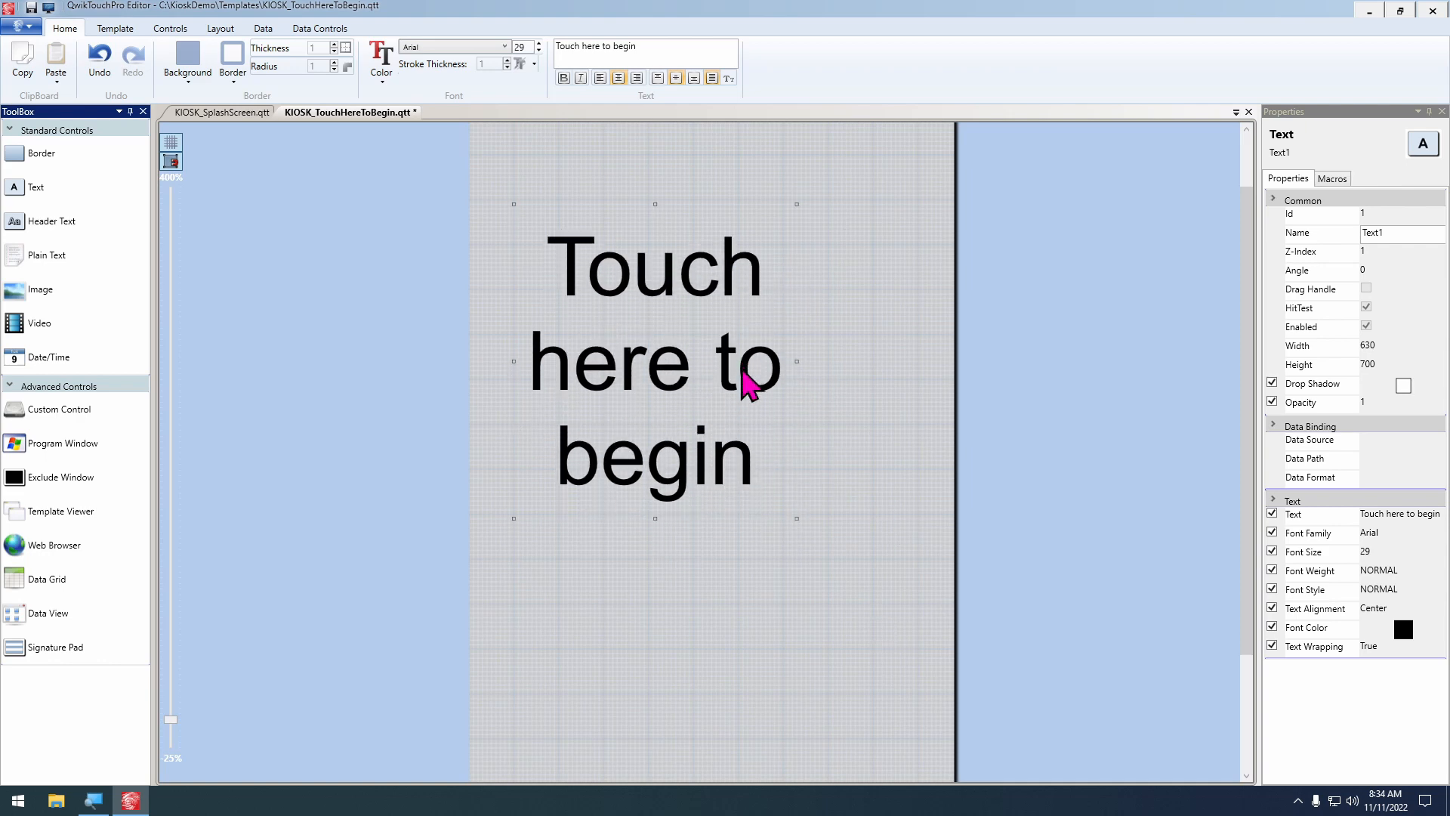
Extend the "Touch here to begin" text control to a width of 900 and a height of 900
{"action": "scroll", "coordinate": [730, 505], "scroll_direction": "down", "scroll_amount": 2}
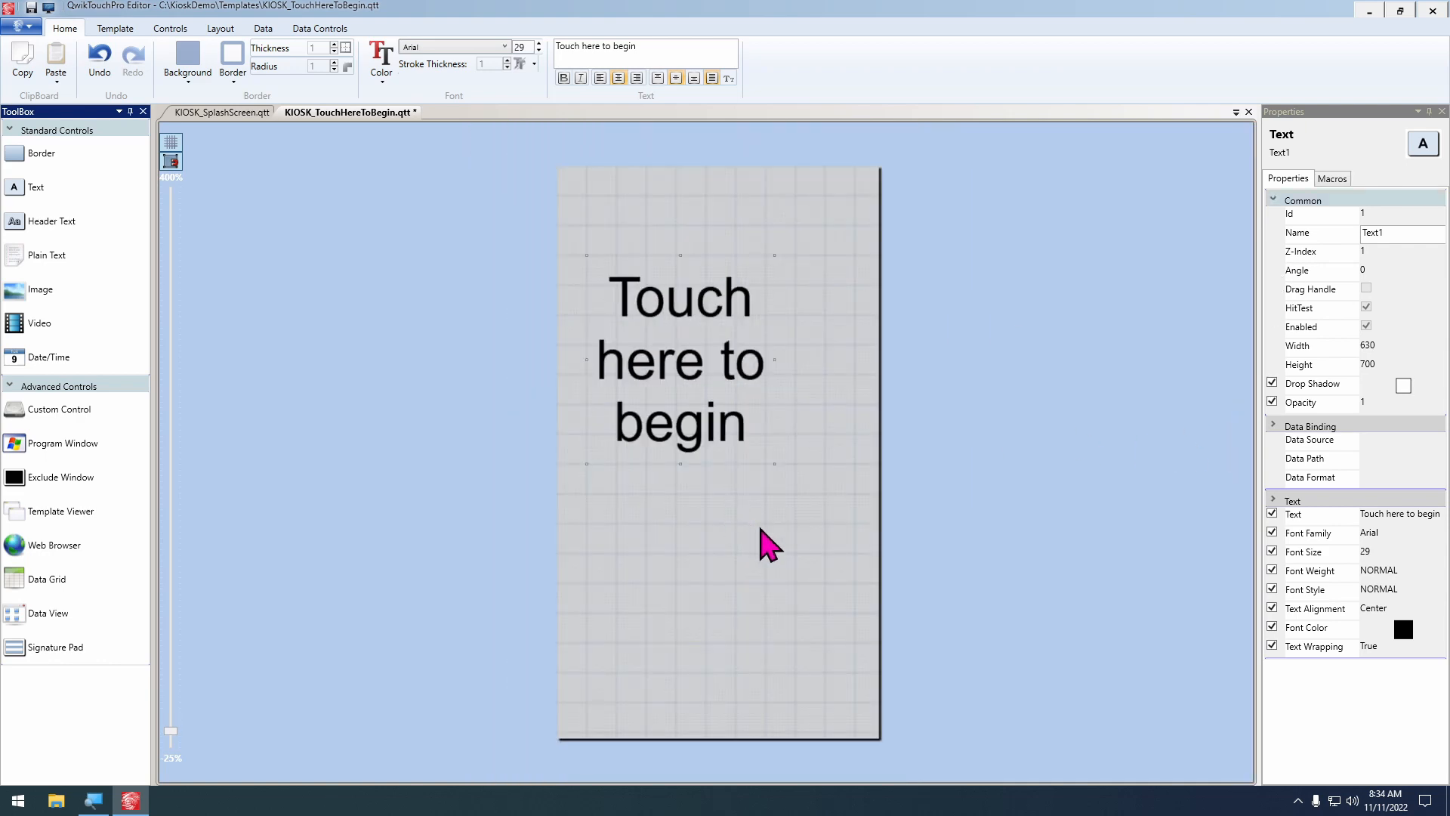
{"action": "key", "text": "shift+Right"}
{"action": "key", "text": "shift+Right"}
{"action": "key", "text": "shift+Right"}
{"action": "key", "text": "shift+Right"}
{"action": "key", "text": "shift+Right"}
{"action": "key", "text": "shift+Right"}
{"action": "key", "text": "shift+Right"}
{"action": "key", "text": "shift+Right"}
{"action": "key", "text": "shift+Right"}
{"action": "key", "text": "shift+Right"}
{"action": "key", "text": "shift+Right"}
{"action": "key", "text": "shift+Right"}
{"action": "key", "text": "shift+Right"}
{"action": "key", "text": "shift+Right"}
{"action": "key", "text": "shift+Right"}
{"action": "key", "text": "shift+Right"}
{"action": "key", "text": "shift+Right"}
{"action": "key", "text": "shift+Right"}
{"action": "key", "text": "shift+Right"}
{"action": "key", "text": "shift+Right"}
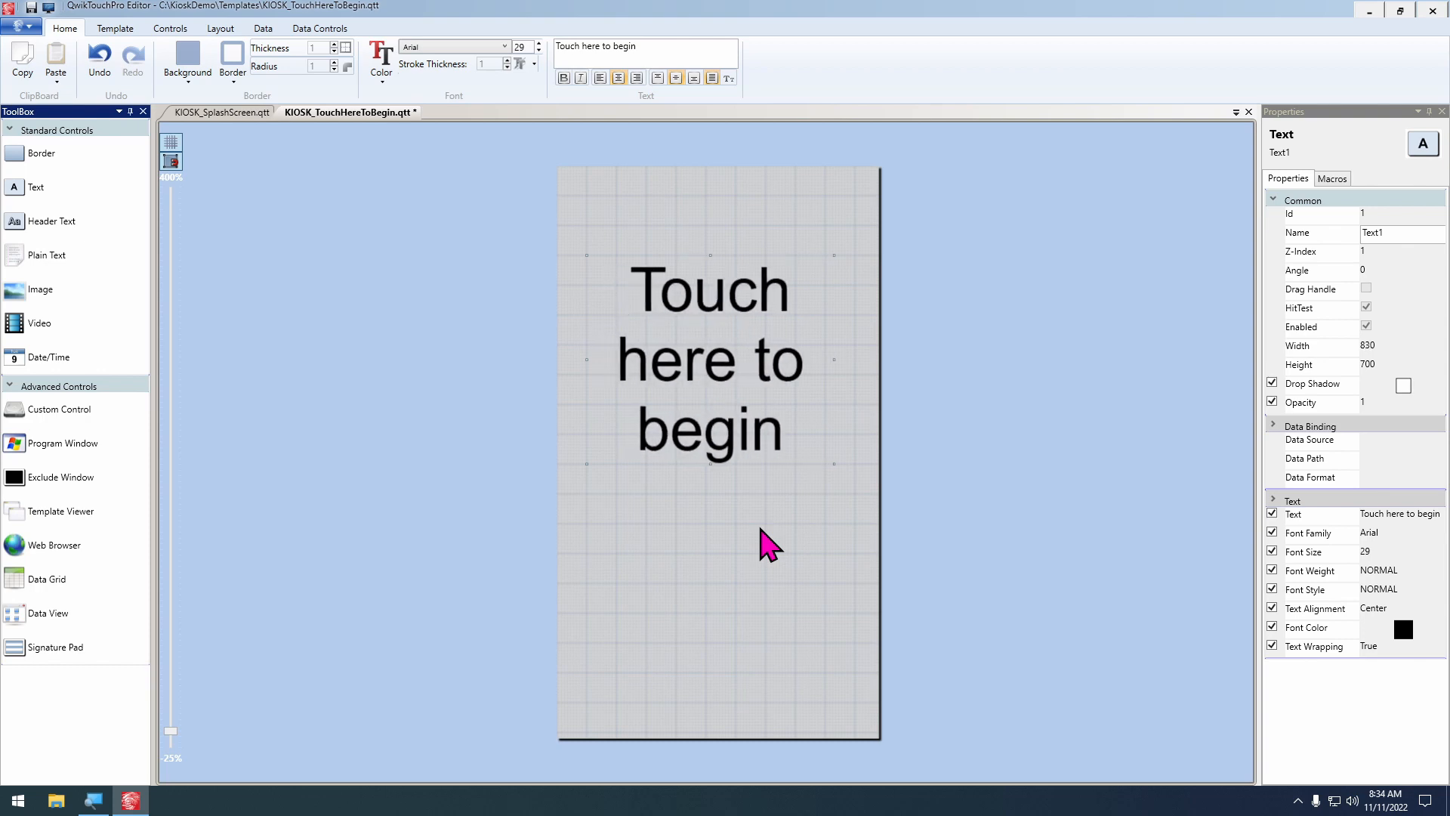
{"action": "key", "text": "shift+Right"}
{"action": "key", "text": "shift+Down"}
{"action": "key", "text": "shift+Down"}
{"action": "key", "text": "shift+Down"}
{"action": "key", "text": "shift+Down"}
{"action": "key", "text": "shift+Down"}
{"action": "key", "text": "shift+Down"}
{"action": "key", "text": "shift+Down"}
{"action": "key", "text": "shift+Down"}
{"action": "key", "text": "shift+Down"}
{"action": "key", "text": "shift+Down"}
{"action": "key", "text": "shift+Down"}
{"action": "key", "text": "shift+Down"}
{"action": "key", "text": "shift+Down"}
{"action": "key", "text": "shift+Down"}
{"action": "key", "text": "shift+Down"}
{"action": "key", "text": "shift+Down"}
{"action": "key", "text": "shift+Down"}
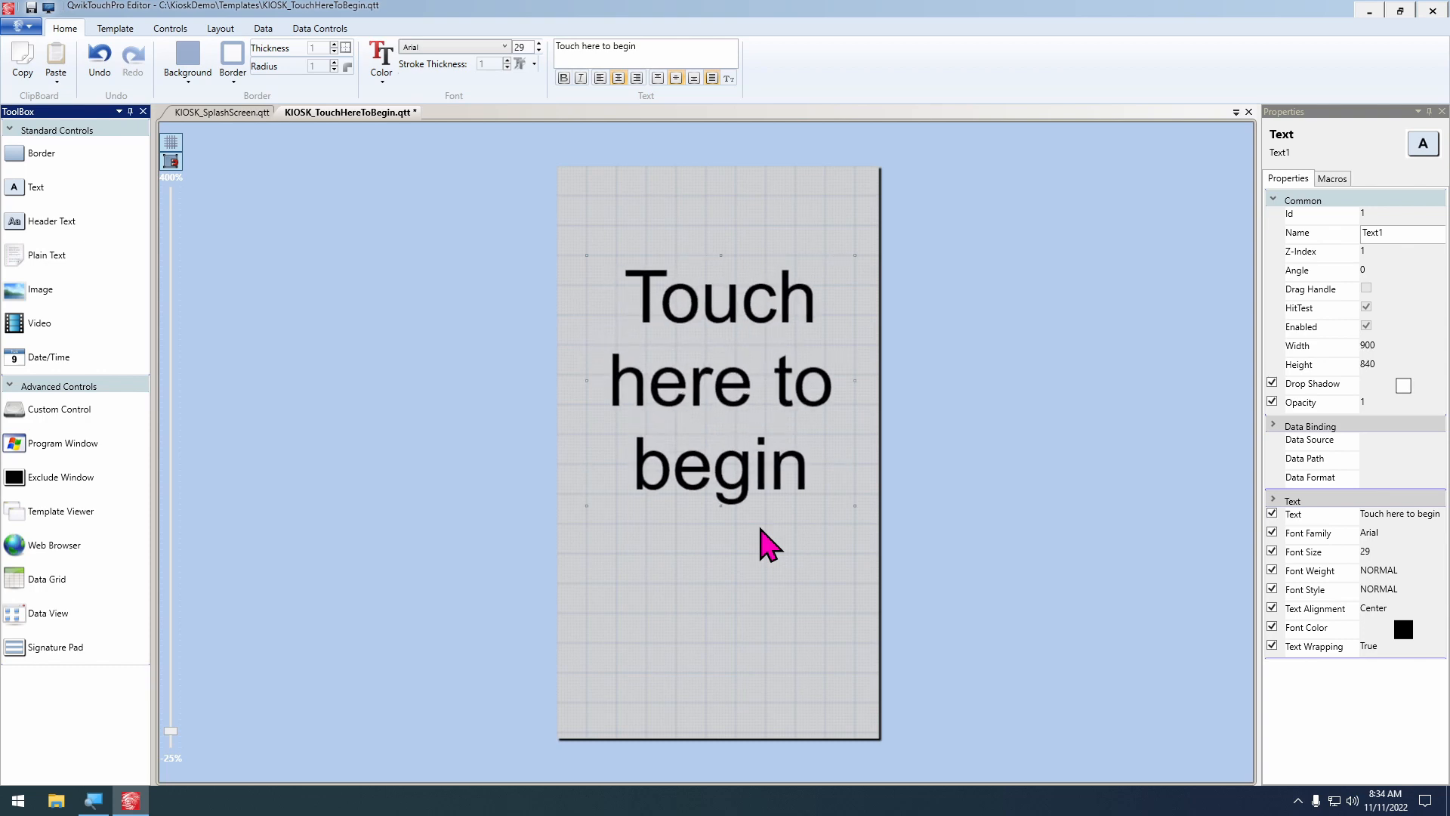
{"action": "key", "text": "shift+Down"}
{"action": "key", "text": "shift+Down"}
{"action": "key", "text": "shift+Down"}
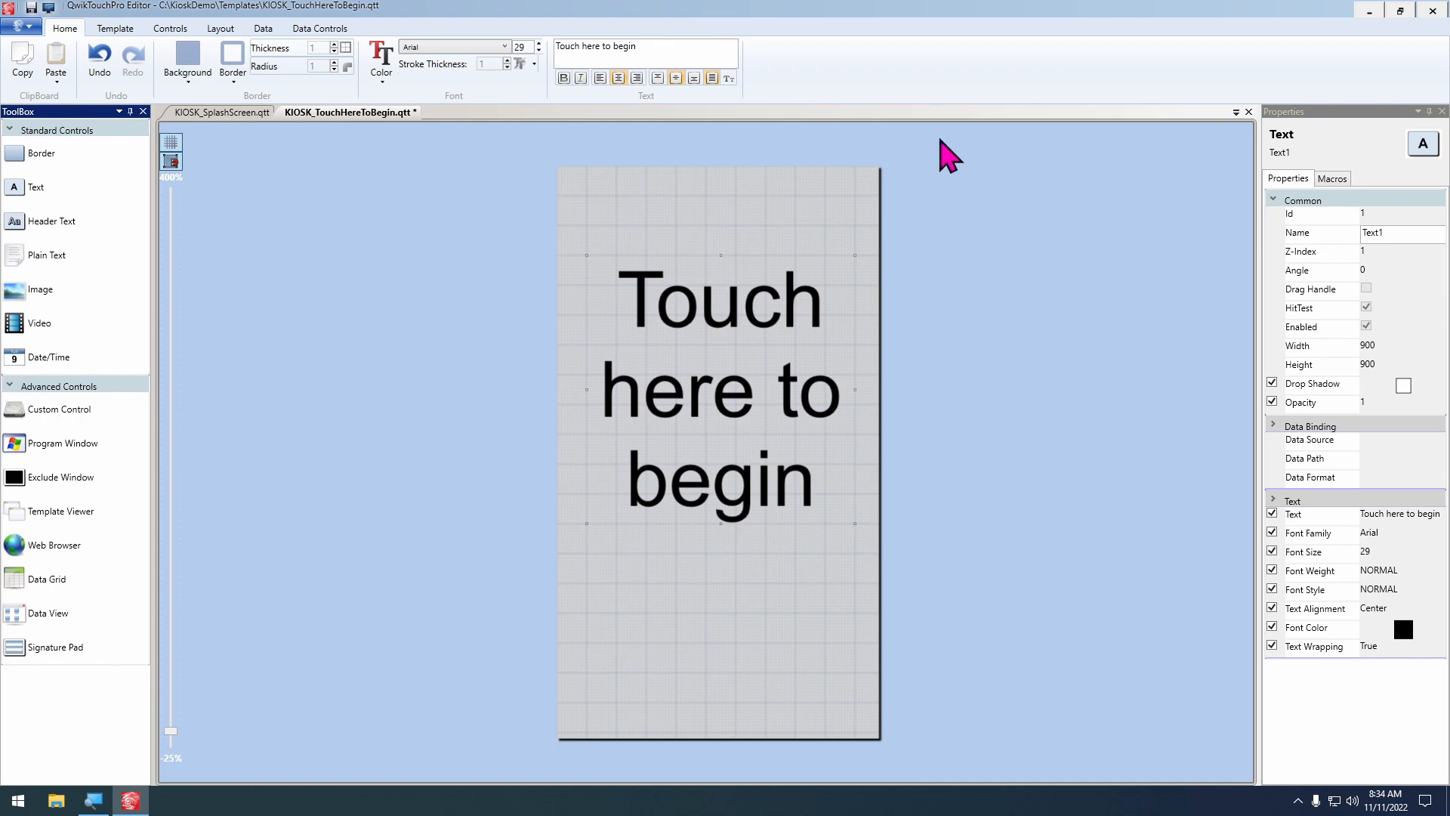
Set the font colour of the "Touch here to begin" text to dark grey #FF393838 and move the control slightly upward
{"action": "left_click", "coordinate": [381, 62]}
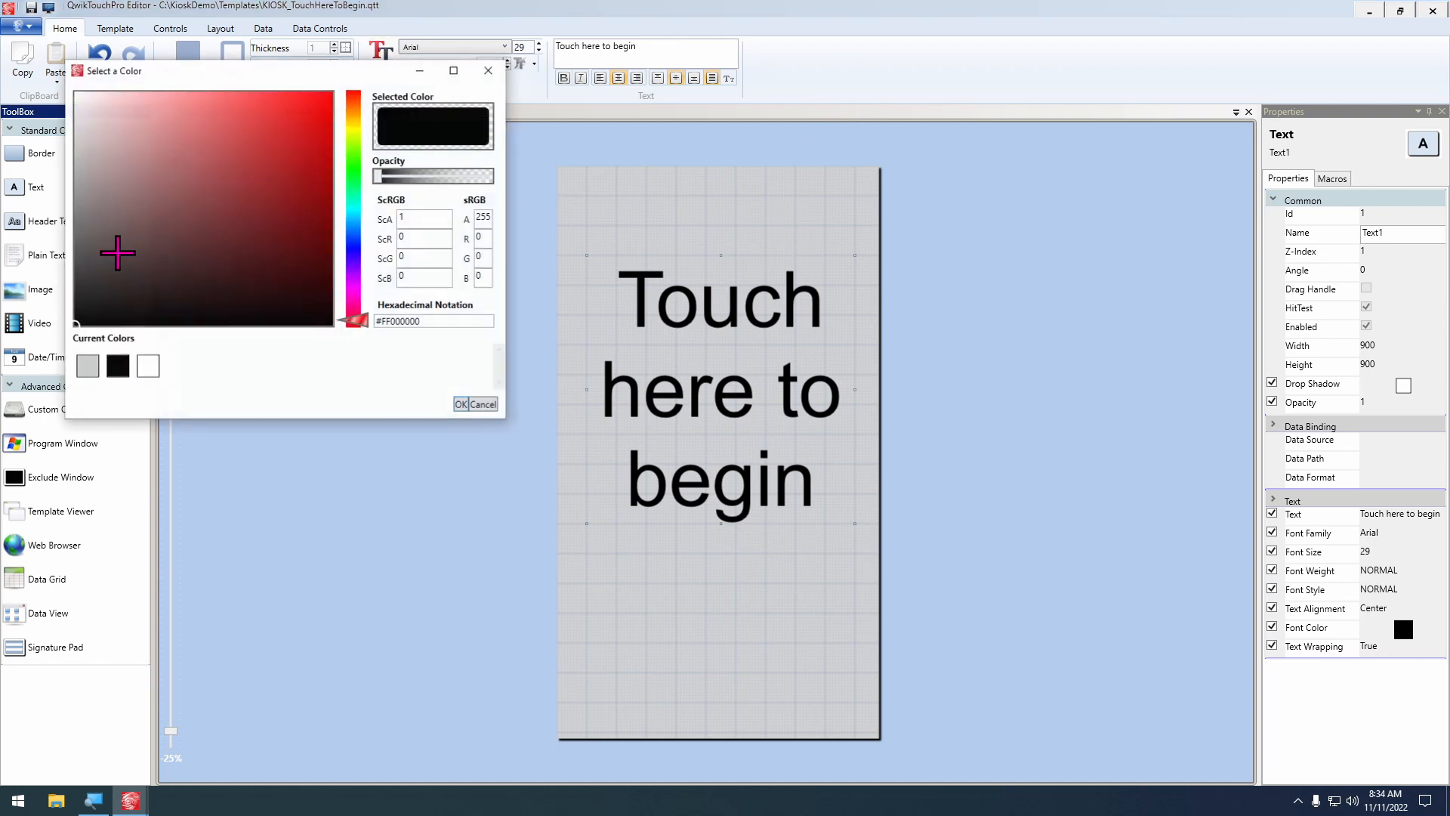
{"action": "left_click", "coordinate": [76, 274]}
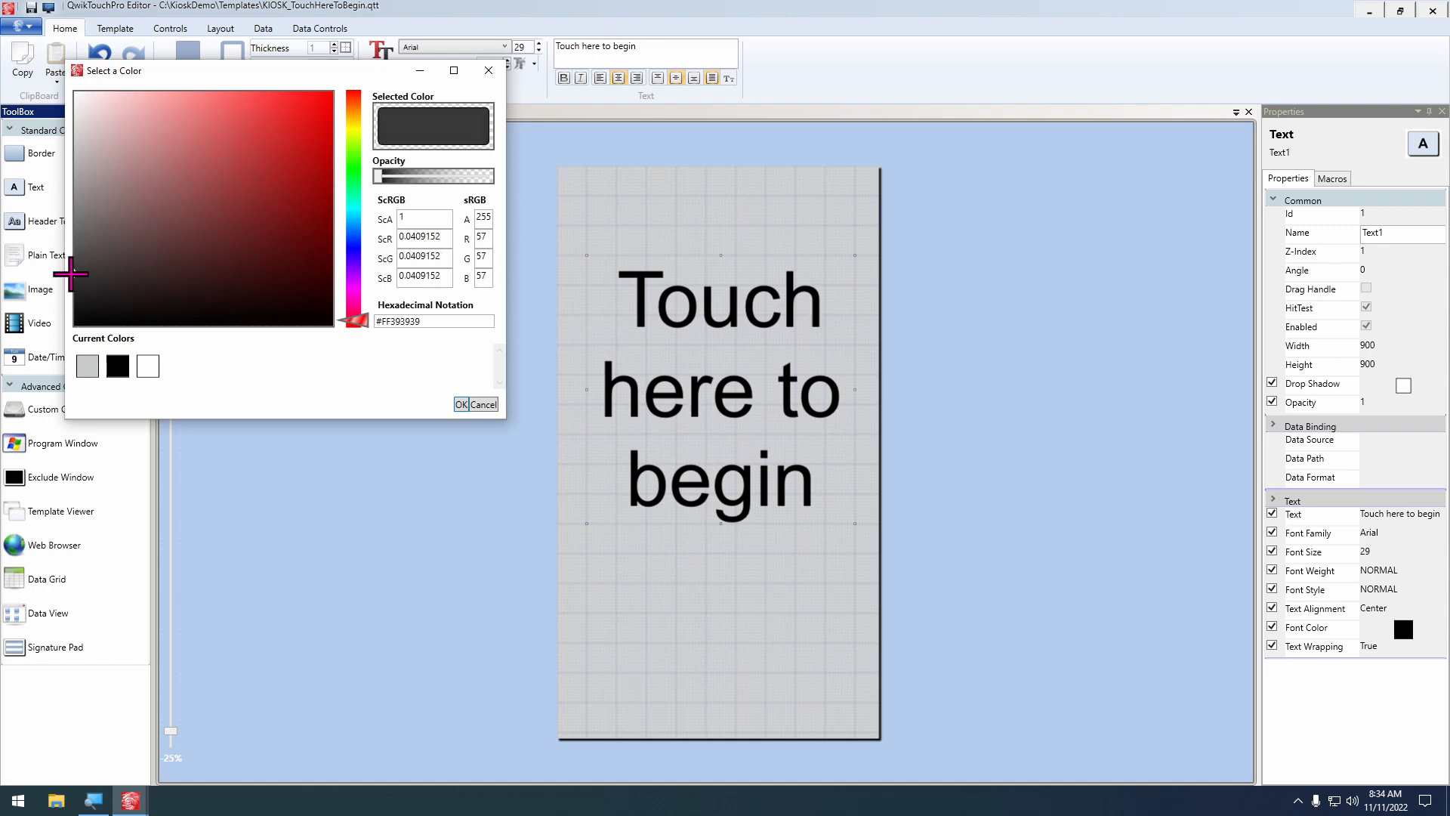
{"action": "left_click", "coordinate": [460, 405]}
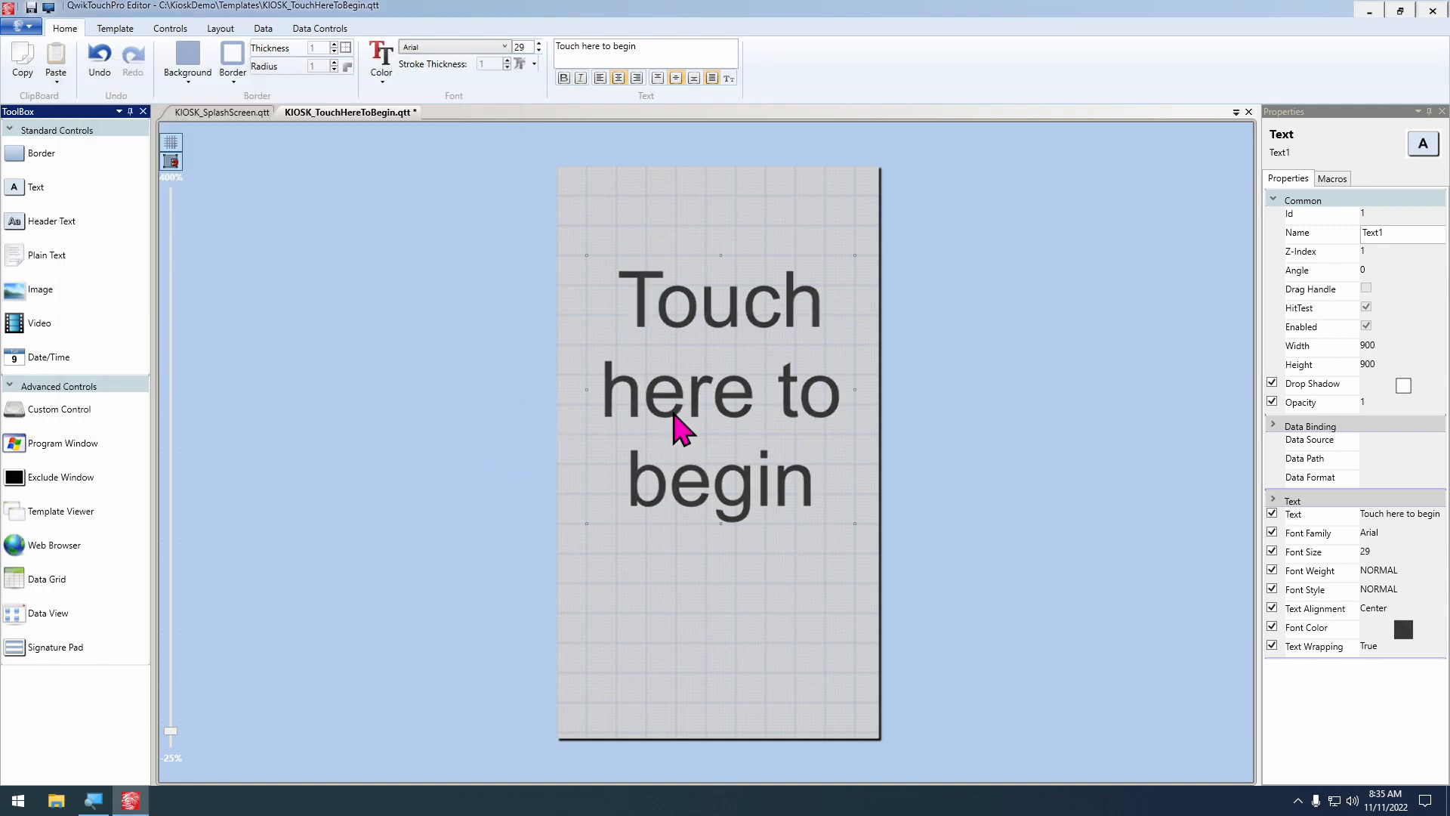
{"action": "left_click_drag", "start_coordinate": [682, 430], "coordinate": [680, 419]}
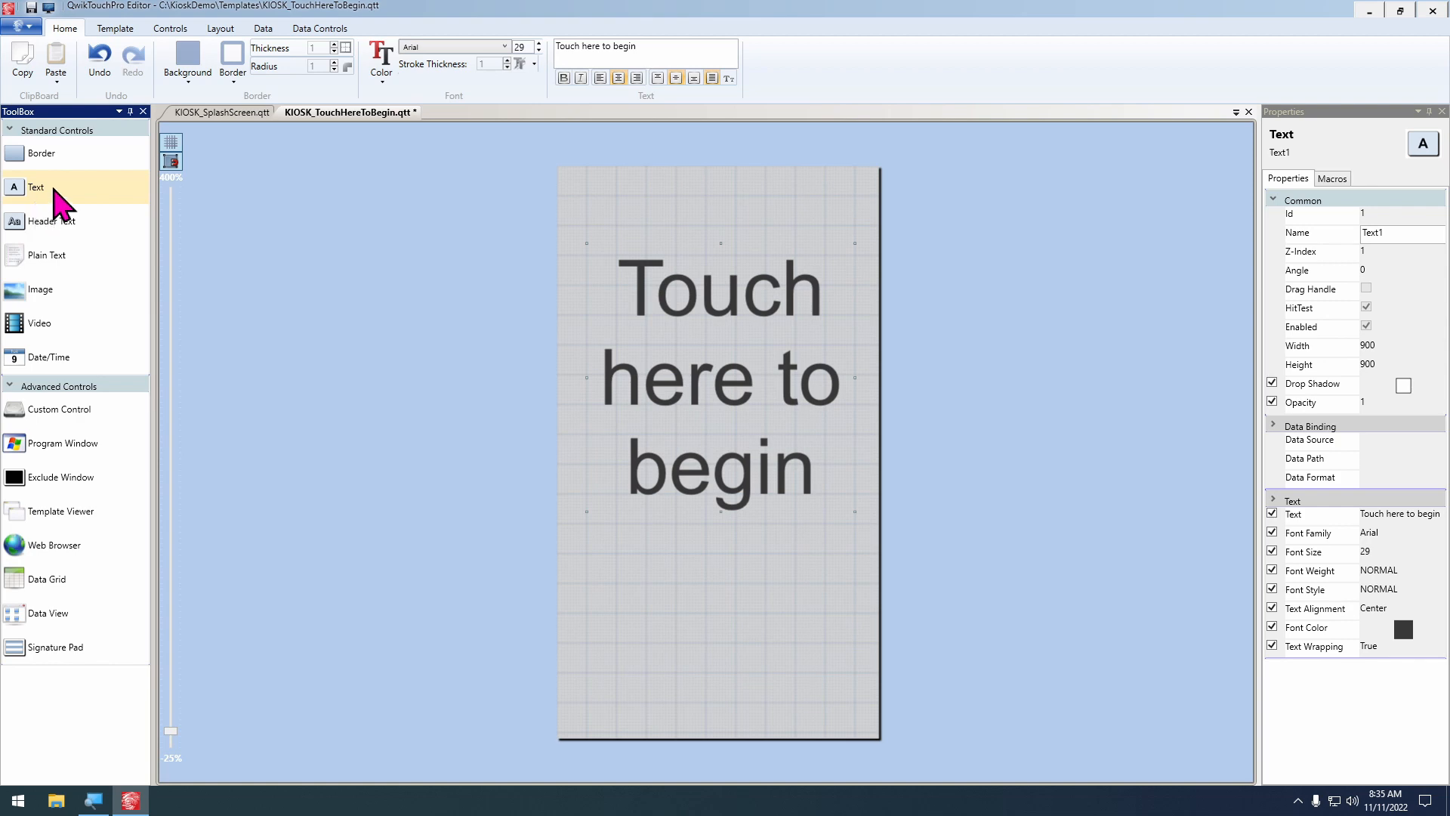
Add a second text control below "Touch here to begin" containing the letter u in the wmsymbols font to show a target icon
{"action": "left_click_drag", "start_coordinate": [52, 188], "coordinate": [719, 605]}
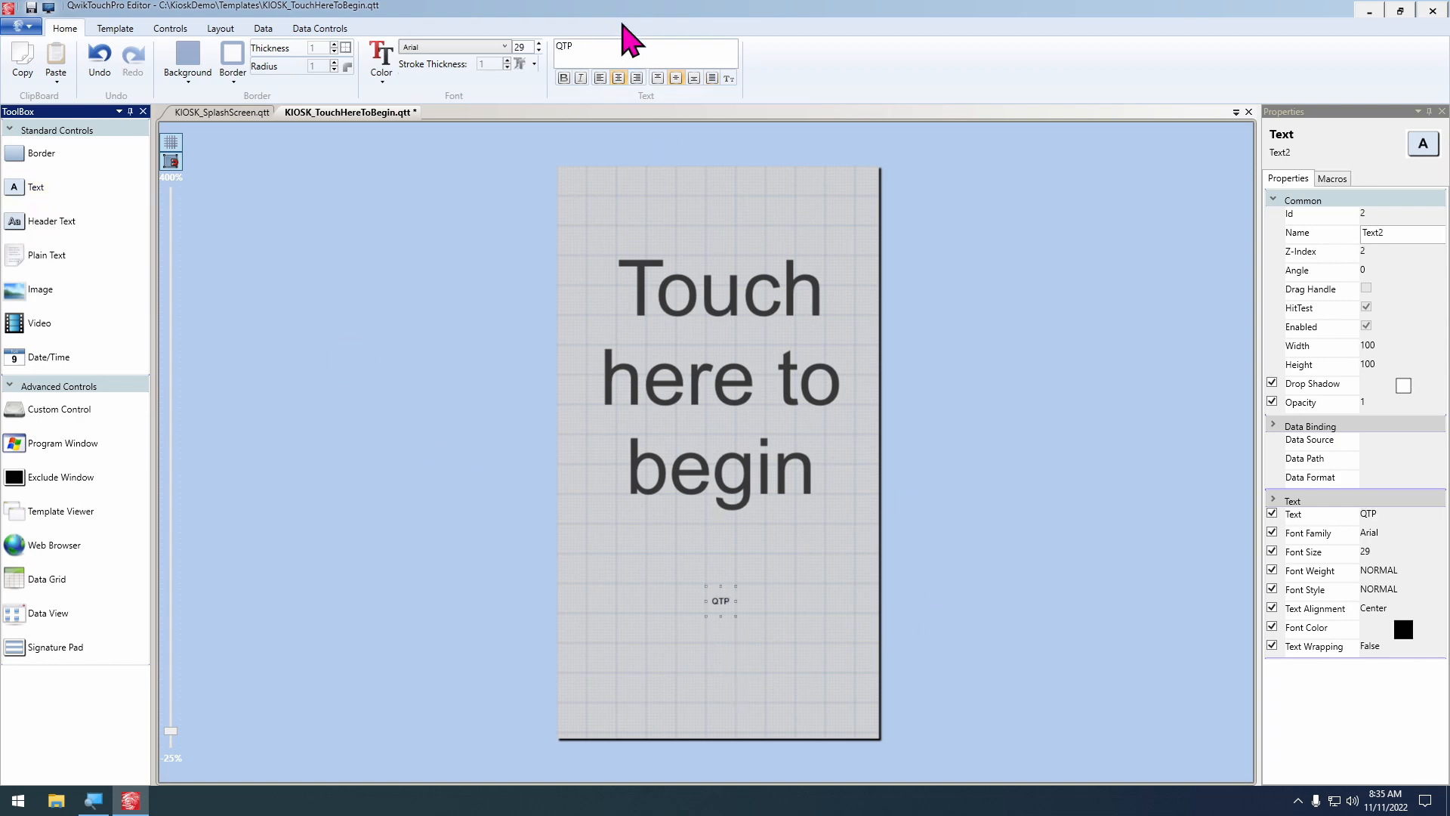
{"action": "double_click", "coordinate": [631, 48]}
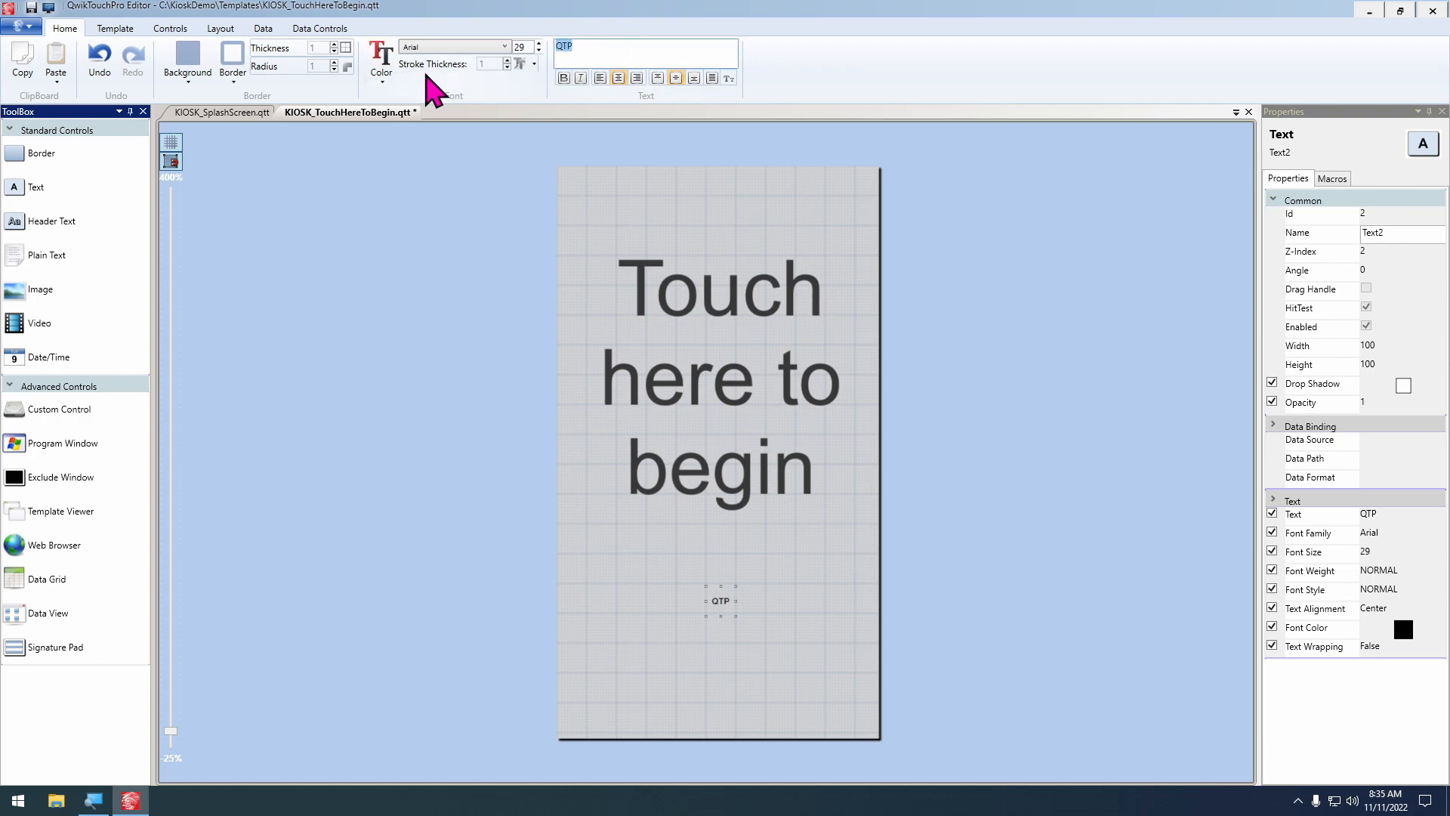
{"action": "type", "text": "u"}
{"action": "left_click", "coordinate": [488, 47]}
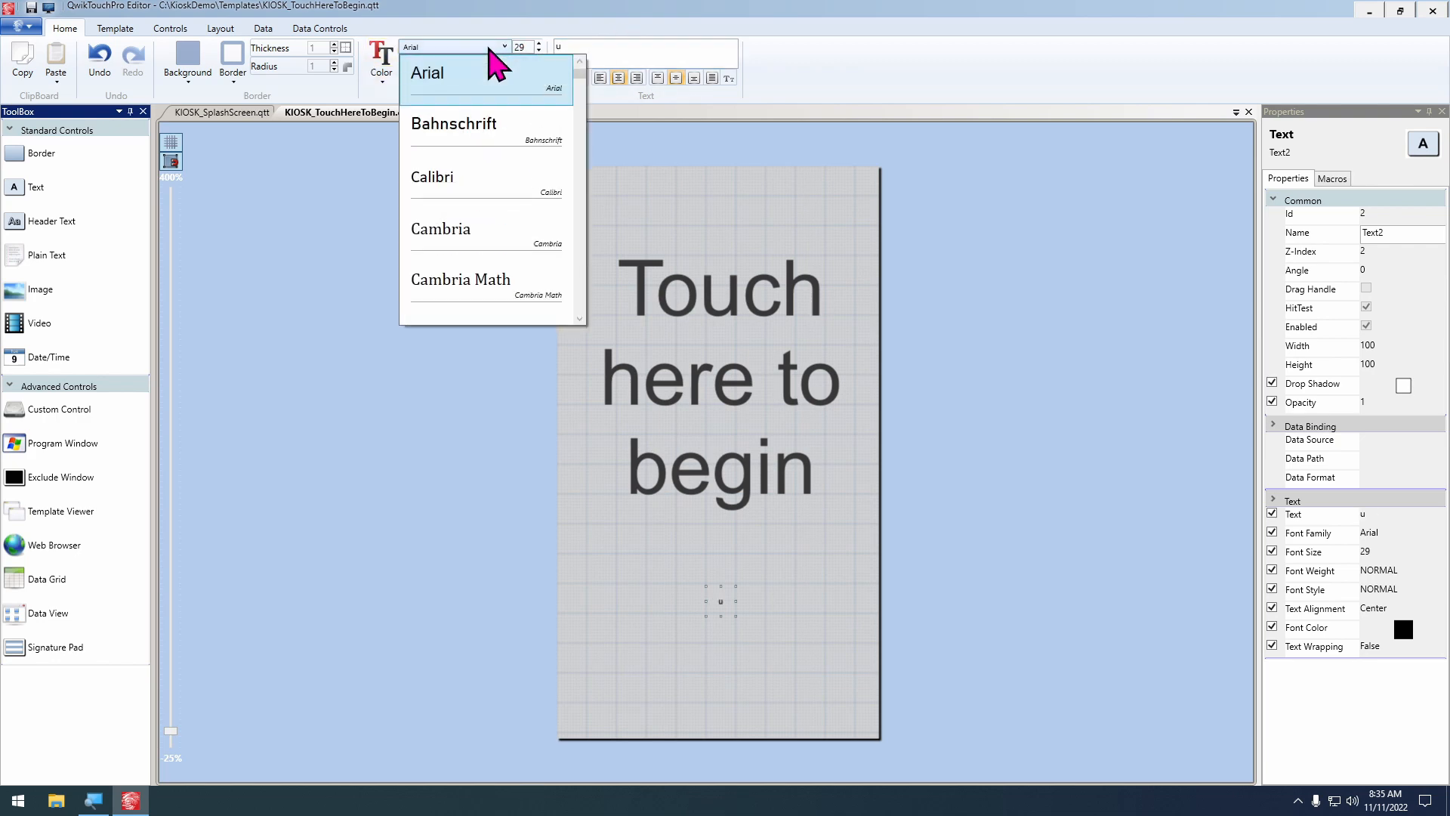
{"action": "scroll", "coordinate": [491, 64], "scroll_direction": "up", "scroll_amount": 1}
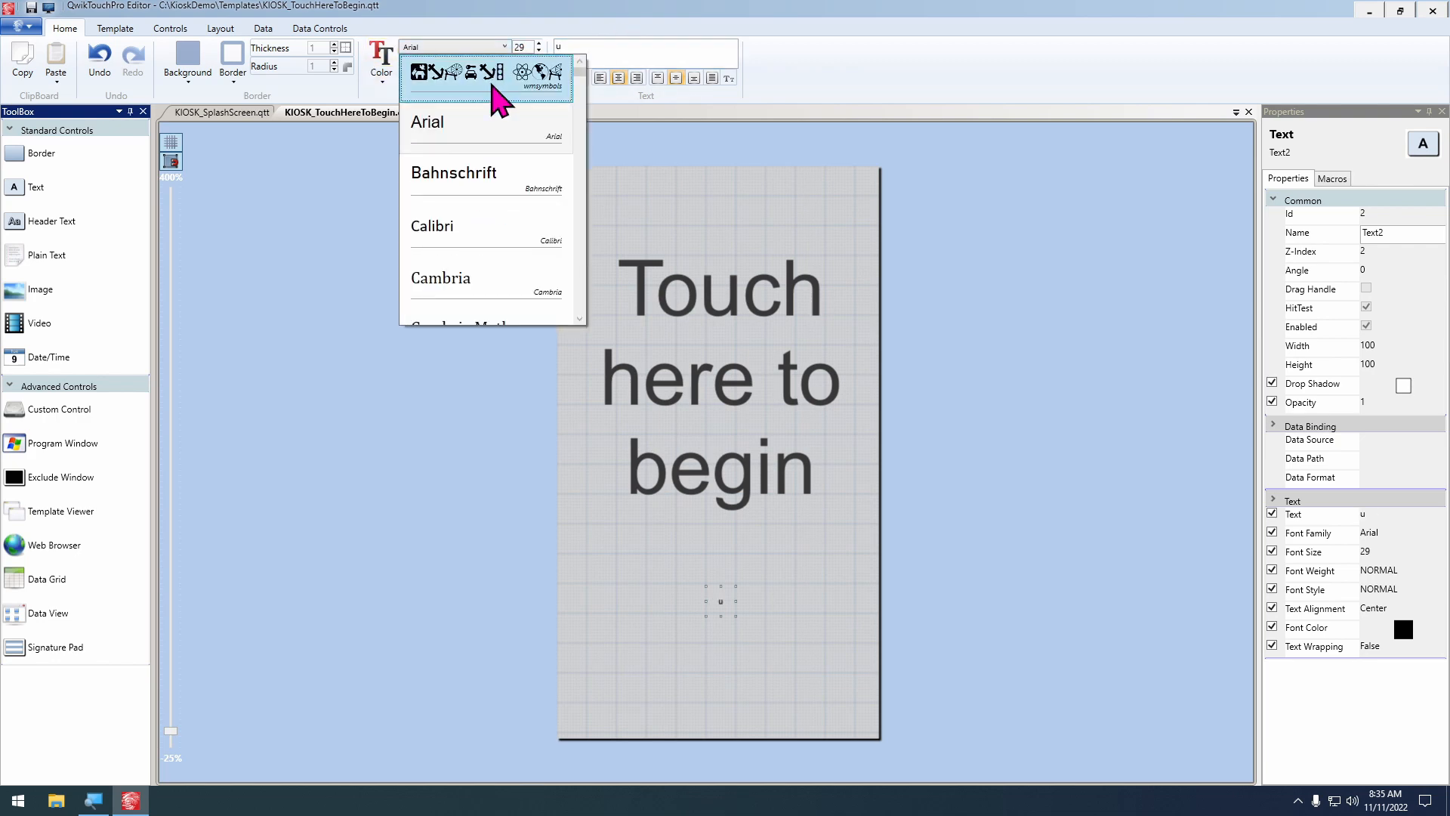
{"action": "left_click", "coordinate": [499, 83]}
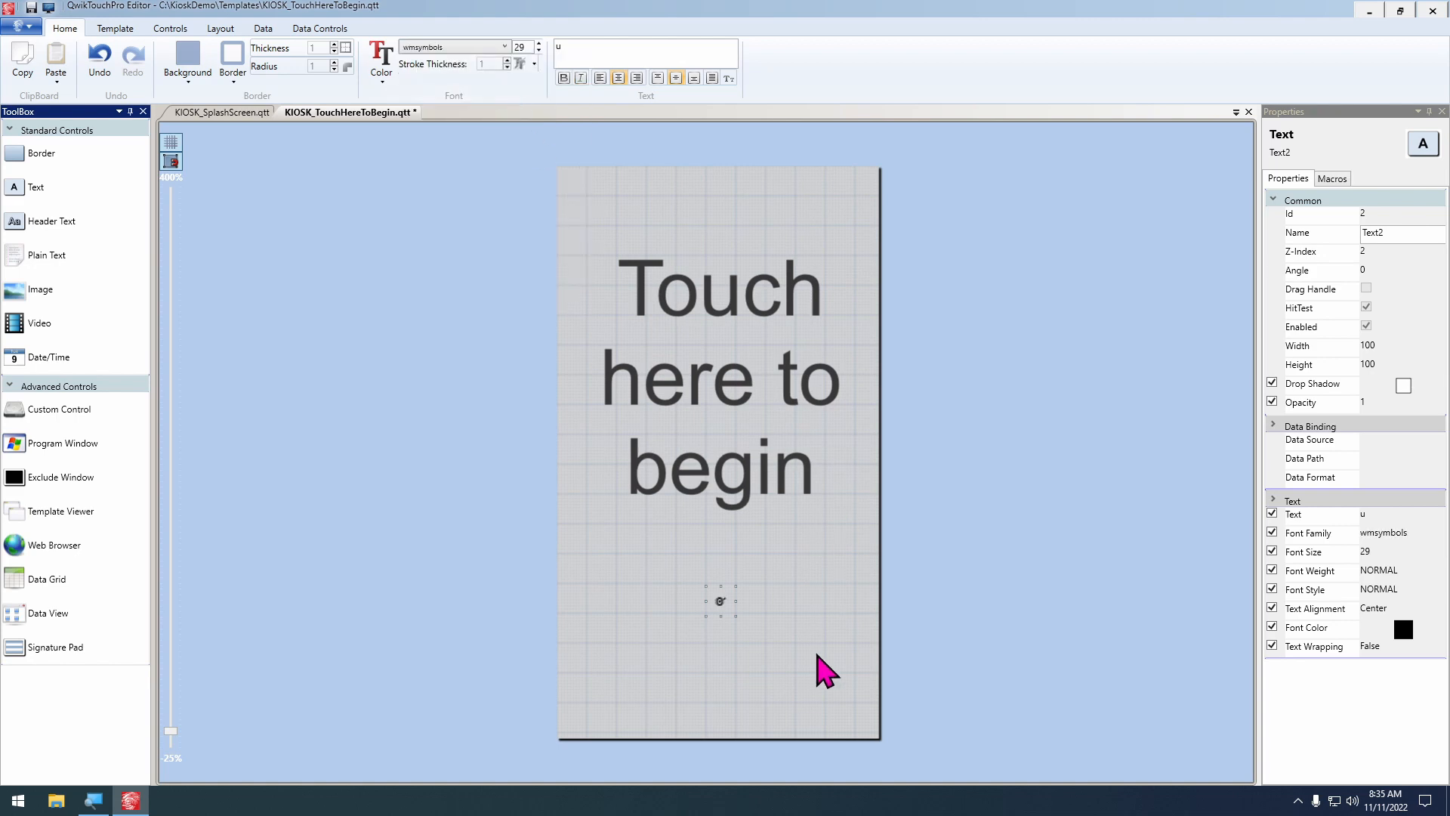
Enlarge the target icon control to about 550 by 610 and shift it up and to the left beneath the text
{"action": "scroll", "coordinate": [838, 676], "scroll_direction": "up", "scroll_amount": 3}
{"action": "scroll", "coordinate": [831, 454], "scroll_direction": "down", "scroll_amount": 5}
{"action": "scroll", "coordinate": [752, 578], "scroll_direction": "up", "scroll_amount": 1}
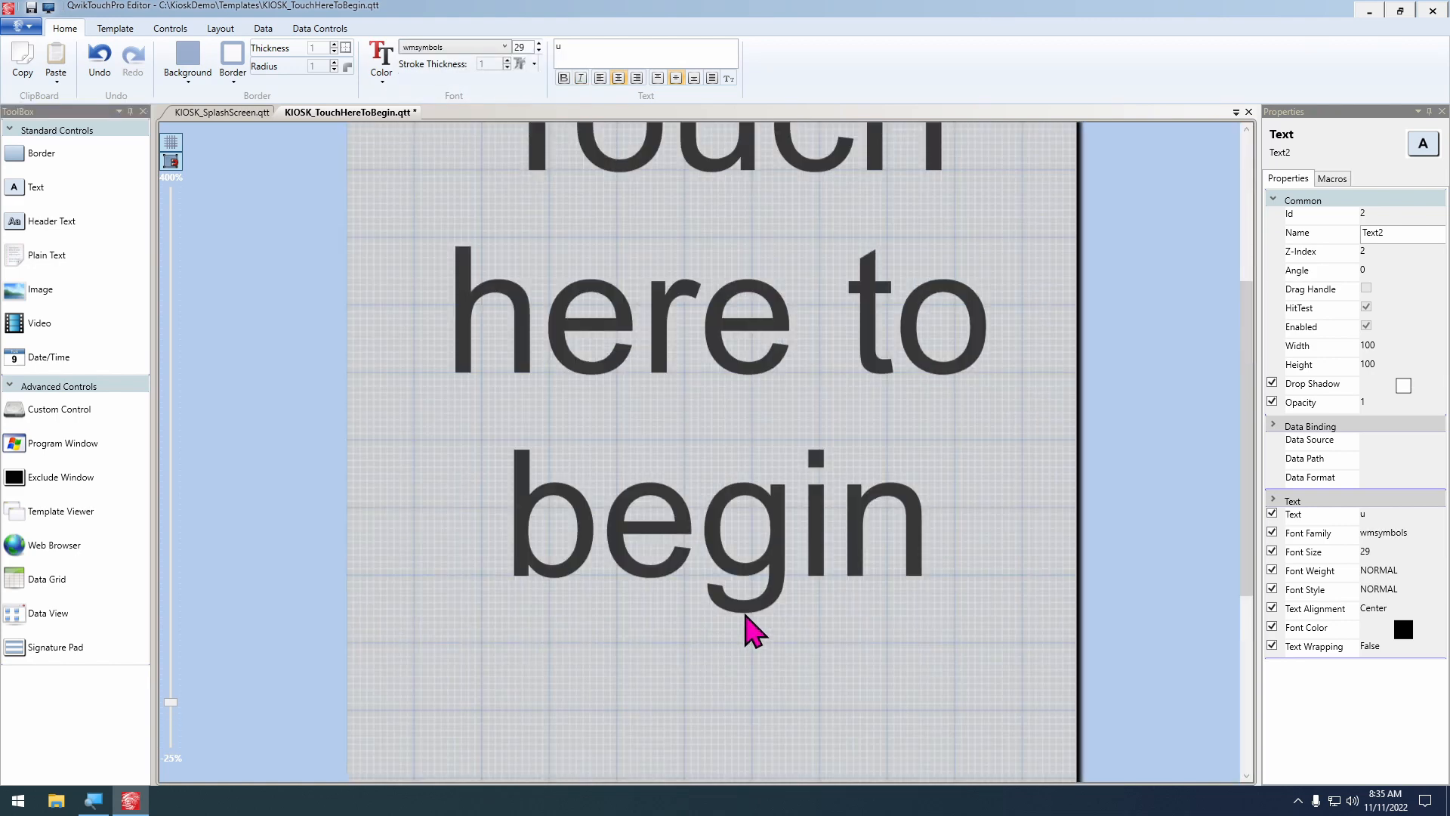
{"action": "scroll", "coordinate": [819, 657], "scroll_direction": "down", "scroll_amount": 4}
{"action": "left_click_drag", "start_coordinate": [741, 489], "coordinate": [922, 764]}
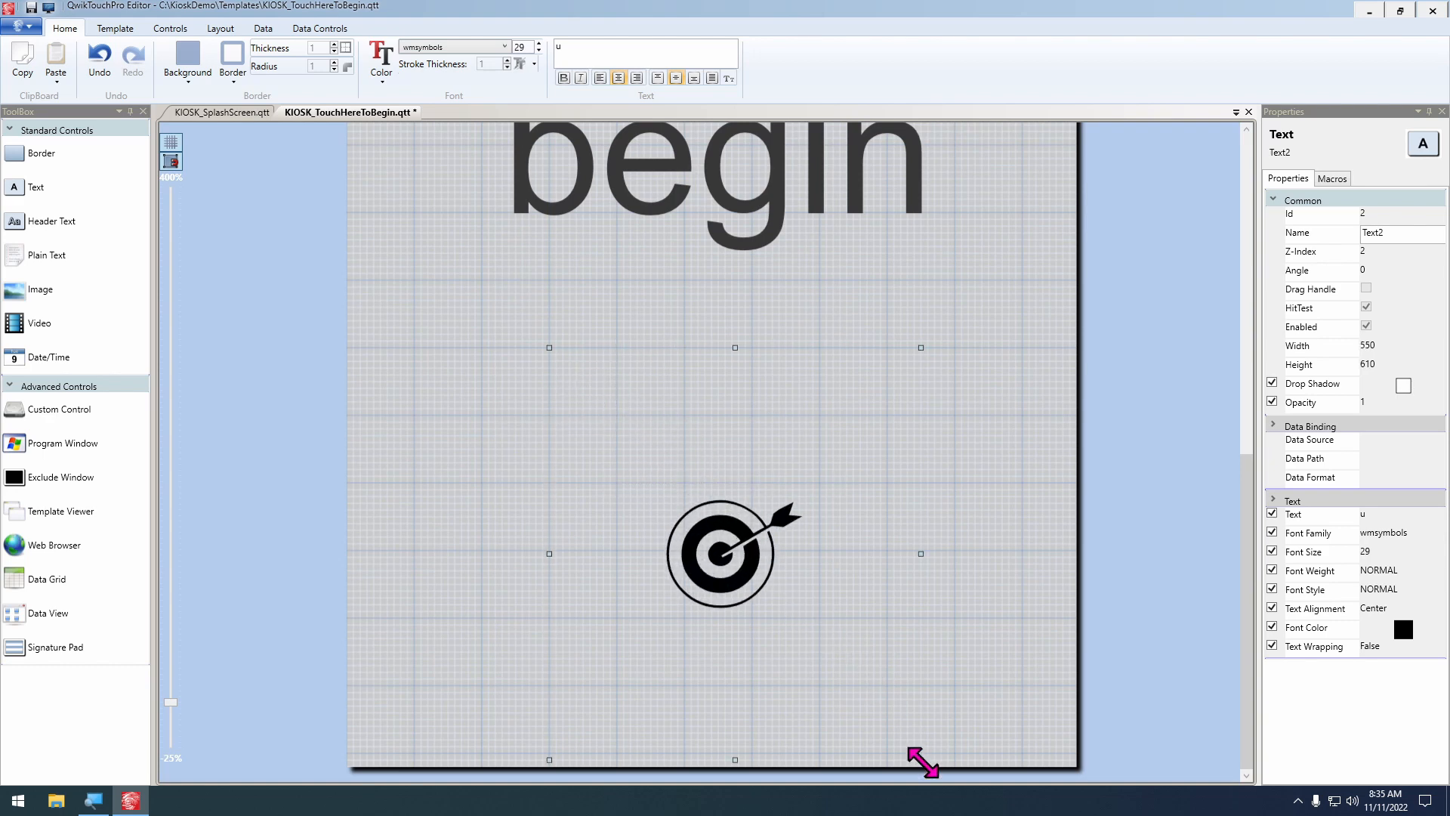
{"action": "scroll", "coordinate": [917, 489], "scroll_direction": "down", "scroll_amount": 1}
{"action": "left_click_drag", "start_coordinate": [732, 573], "coordinate": [690, 552]}
Set the target icon's font size to 77 and its colour to the same dark grey as the text, #FF393838
{"action": "left_click", "coordinate": [526, 46]}
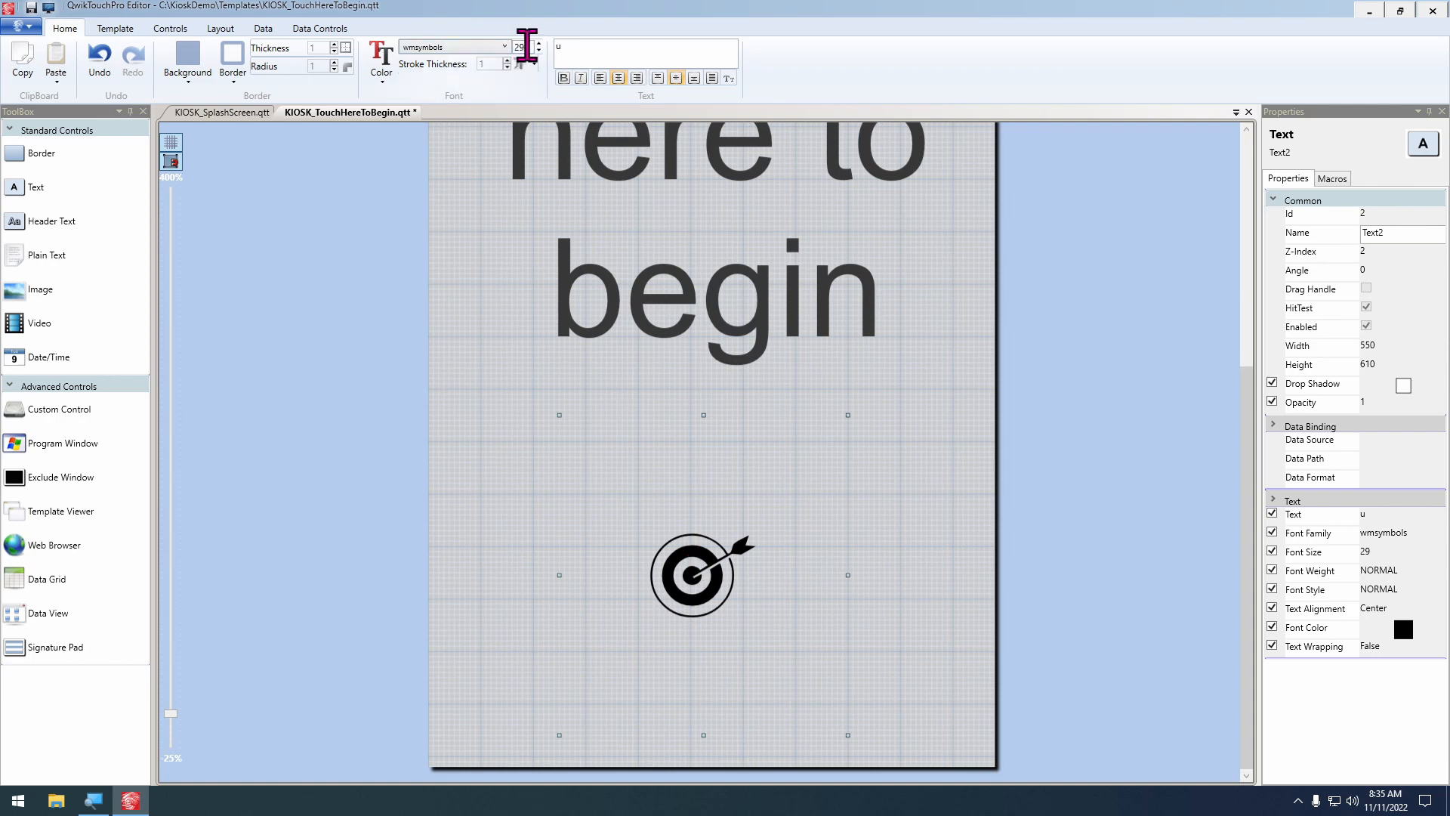
{"action": "key", "text": "Up"}
{"action": "key", "text": "Up"}
{"action": "key", "text": "Up"}
{"action": "key", "text": "Up"}
{"action": "key", "text": "Up"}
{"action": "key", "text": "Up"}
{"action": "key", "text": "Up"}
{"action": "key", "text": "Up"}
{"action": "key", "text": "Up"}
{"action": "key", "text": "Up"}
{"action": "key", "text": "Up"}
{"action": "key", "text": "Up"}
{"action": "key", "text": "Up"}
{"action": "key", "text": "Up"}
{"action": "key", "text": "Up"}
{"action": "key", "text": "Up"}
{"action": "key", "text": "Up"}
{"action": "key", "text": "Up"}
{"action": "key", "text": "Up"}
{"action": "key", "text": "Up"}
{"action": "key", "text": "Up"}
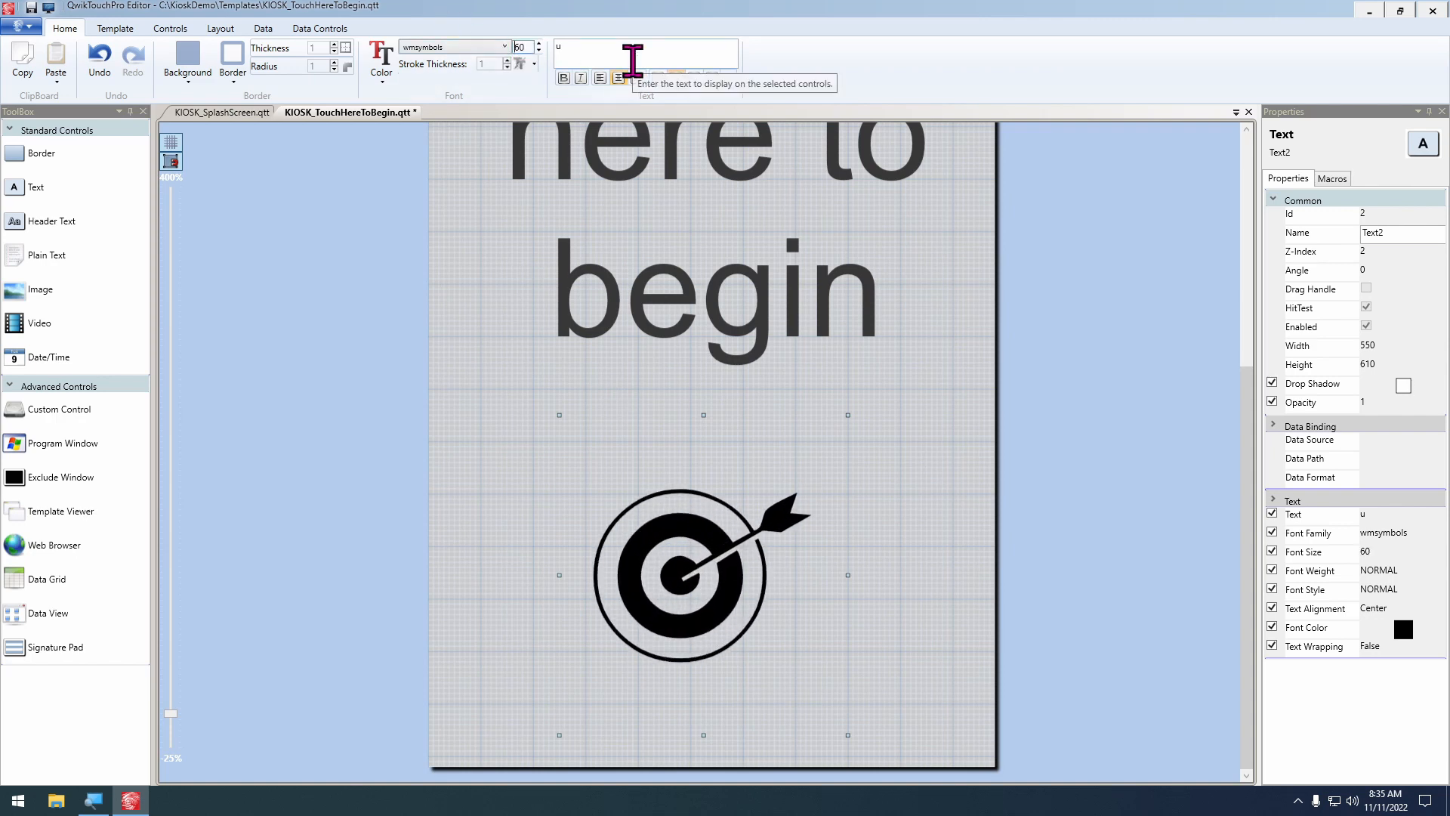
{"action": "left_click", "coordinate": [381, 61]}
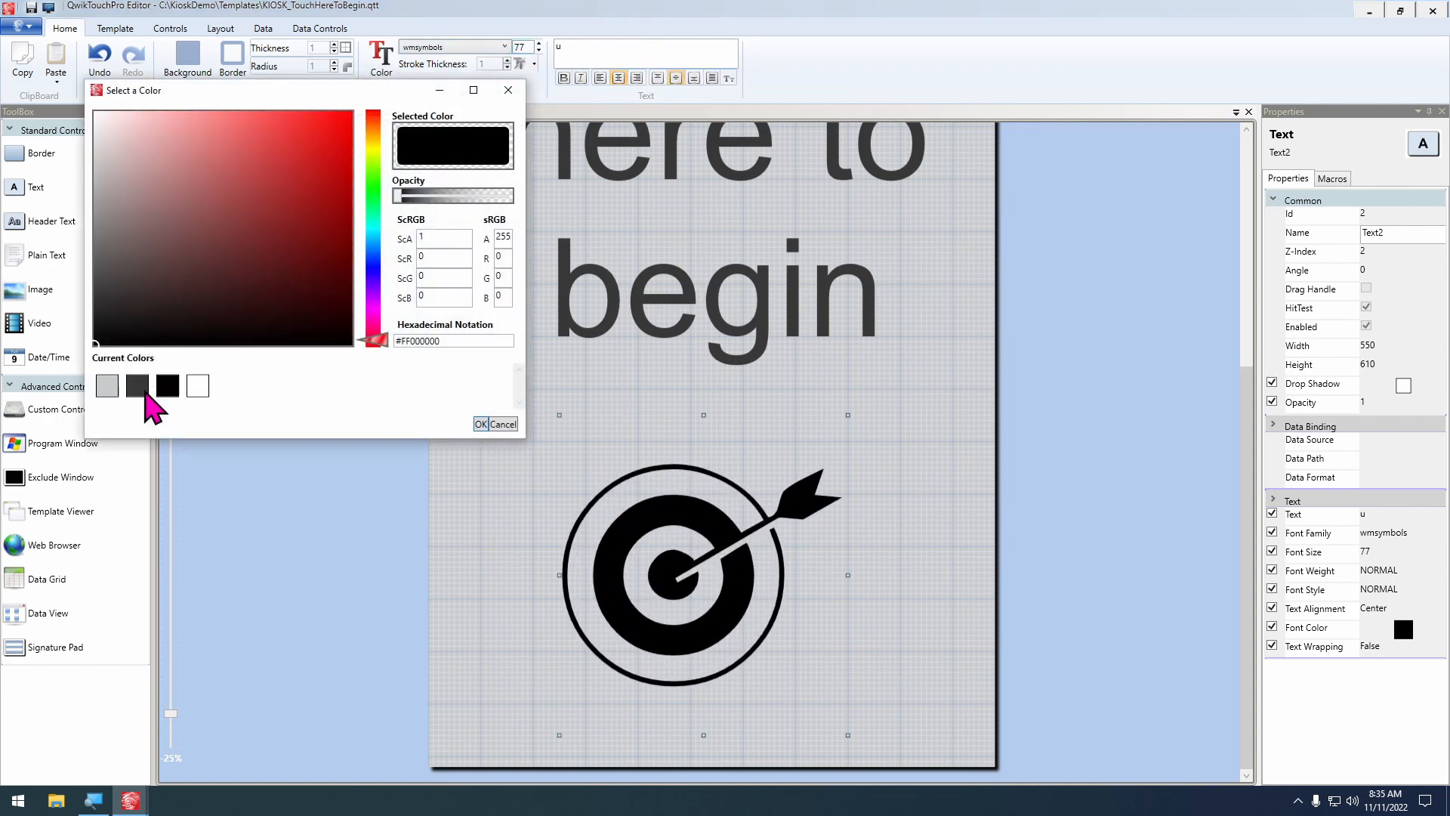
{"action": "left_click", "coordinate": [137, 387]}
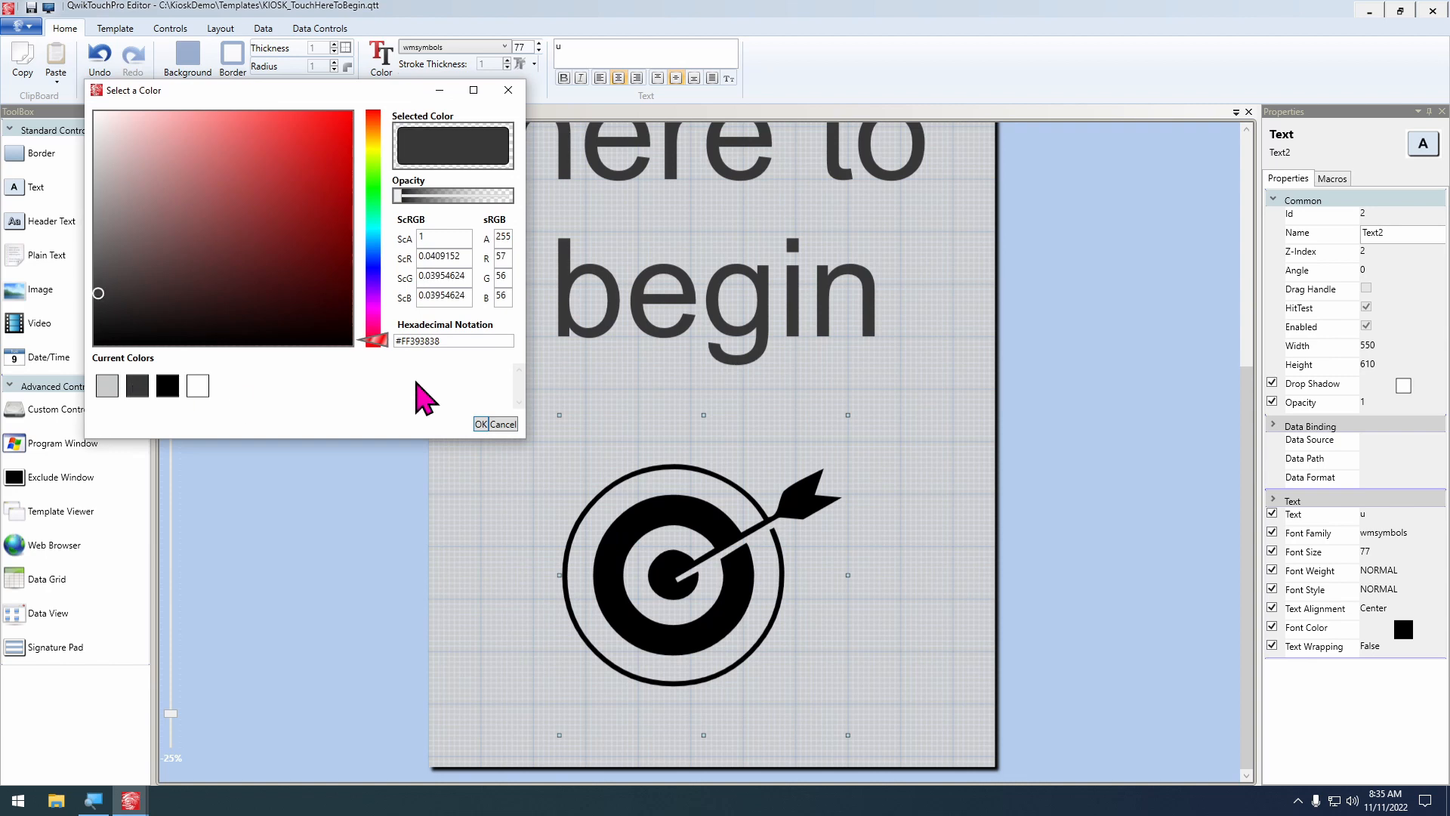
{"action": "left_click", "coordinate": [479, 424]}
Nudge the target icon to the right until it is centred beneath the text, and save the template
{"action": "scroll", "coordinate": [1012, 423], "scroll_direction": "down", "scroll_amount": 3}
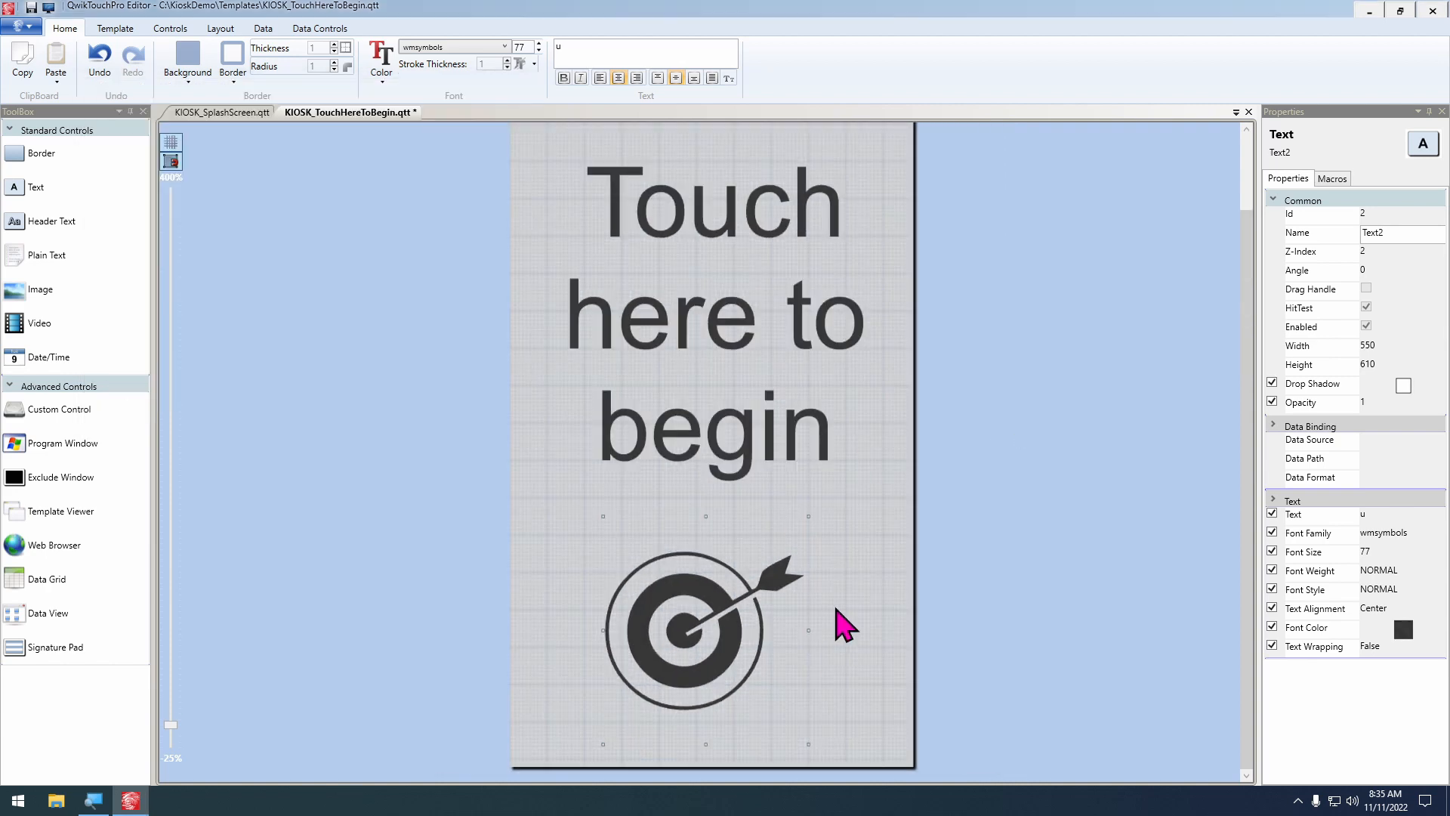
{"action": "scroll", "coordinate": [939, 566], "scroll_direction": "up", "scroll_amount": 3}
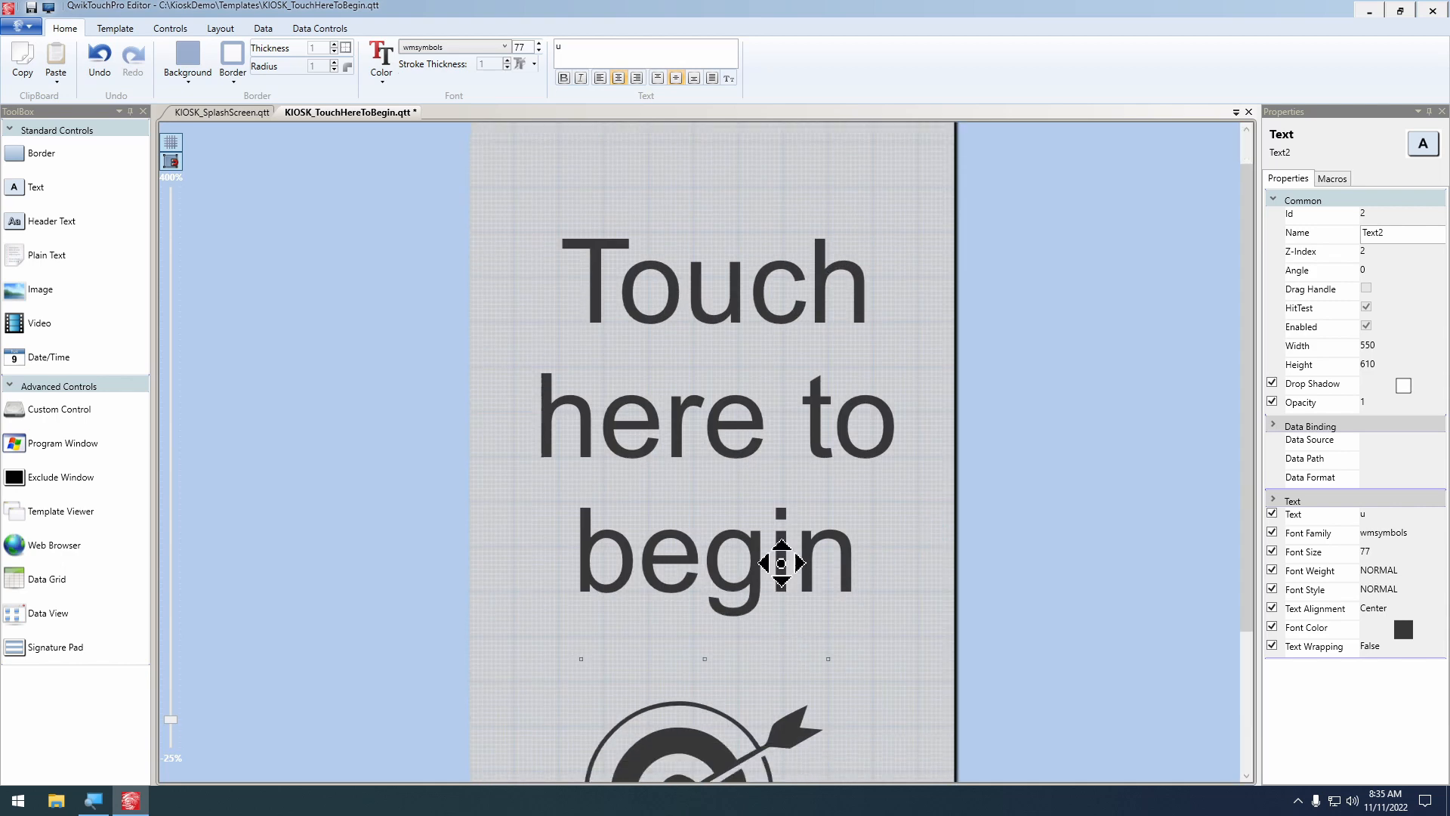
{"action": "key", "text": "Right"}
{"action": "key", "text": "Right"}
{"action": "key", "text": "Right"}
{"action": "key", "text": "Right"}
{"action": "key", "text": "Right"}
{"action": "key", "text": "Right"}
{"action": "key", "text": "Right"}
{"action": "key", "text": "Right"}
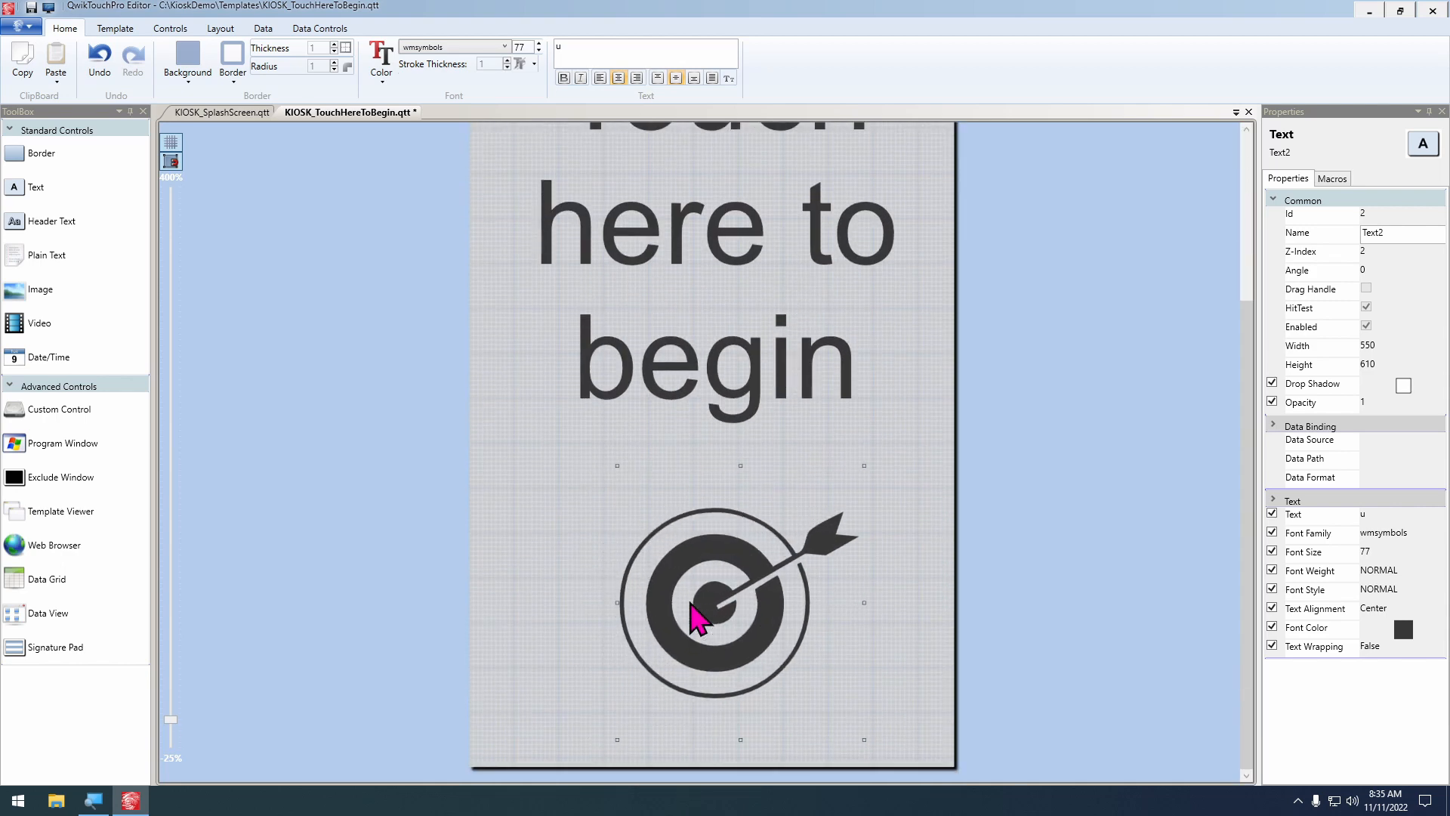
{"action": "key", "text": "Left"}
{"action": "scroll", "coordinate": [1076, 374], "scroll_direction": "down", "scroll_amount": 1}
{"action": "scroll", "coordinate": [1076, 374], "scroll_direction": "down", "scroll_amount": 1}
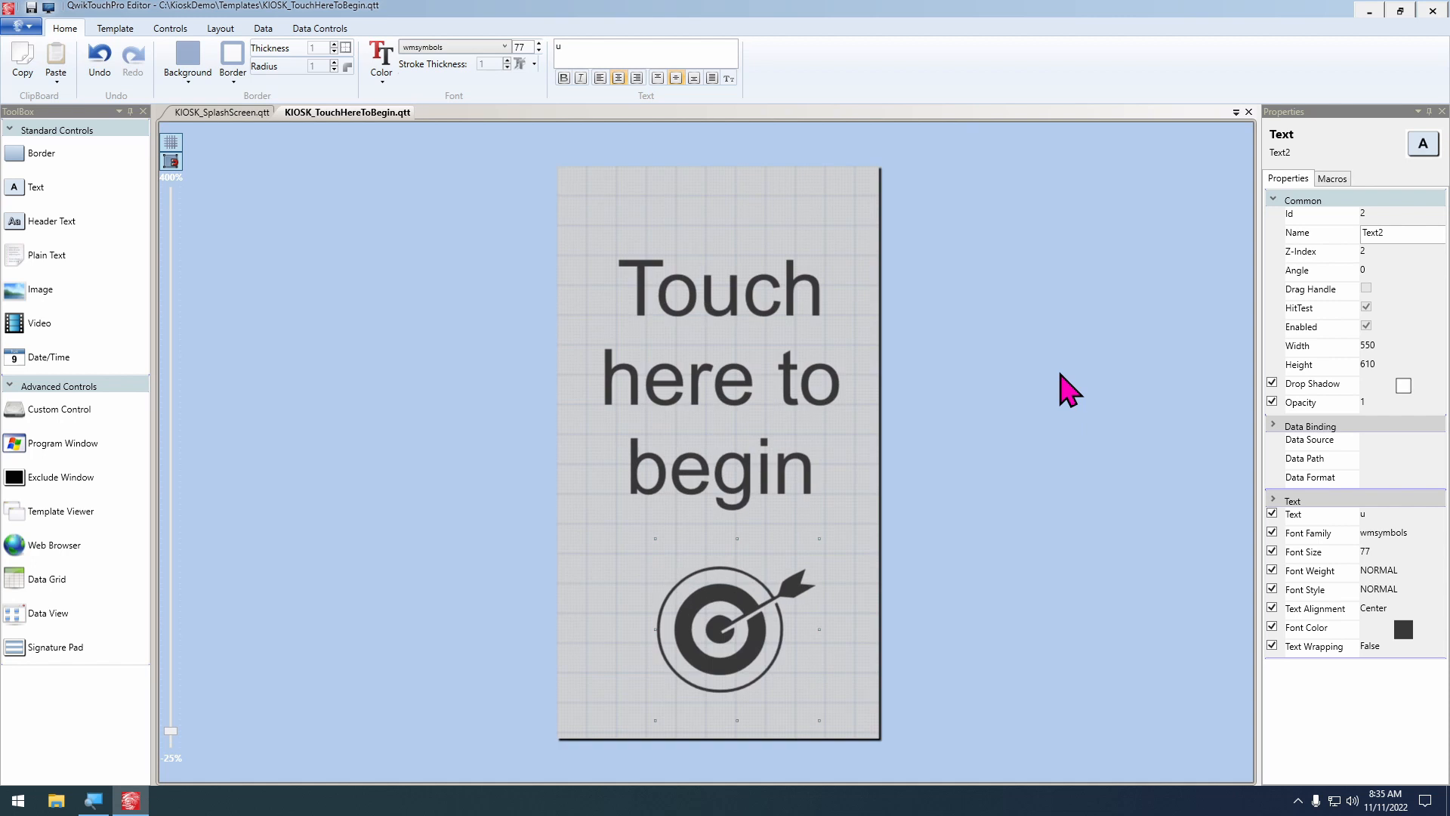
In the KIOSK_SplashScreen template, open the macros of the KeystrokeCustomerDisplay data source for editing
{"action": "left_click", "coordinate": [215, 115]}
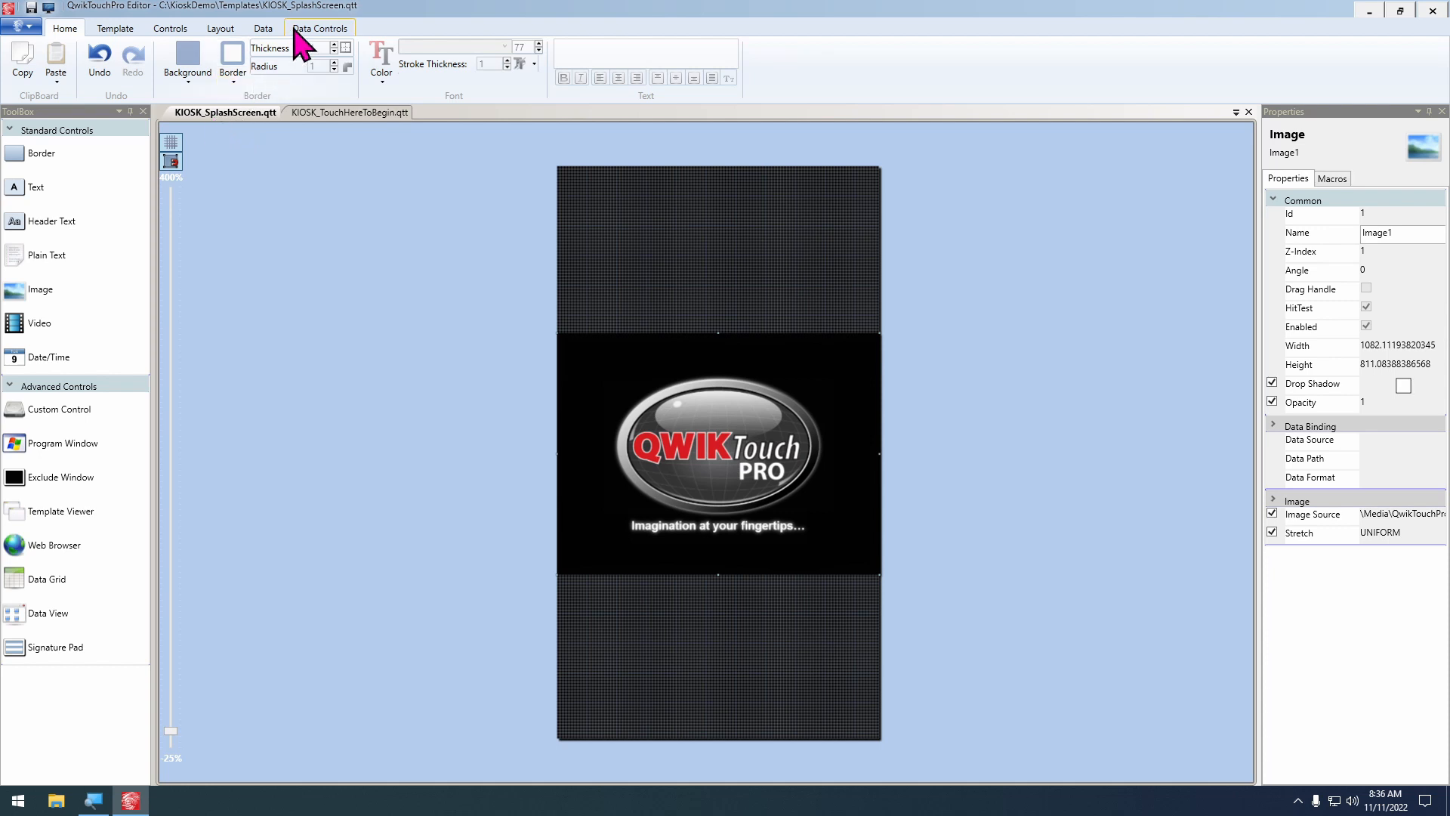
{"action": "left_click", "coordinate": [263, 29]}
{"action": "left_click", "coordinate": [91, 68]}
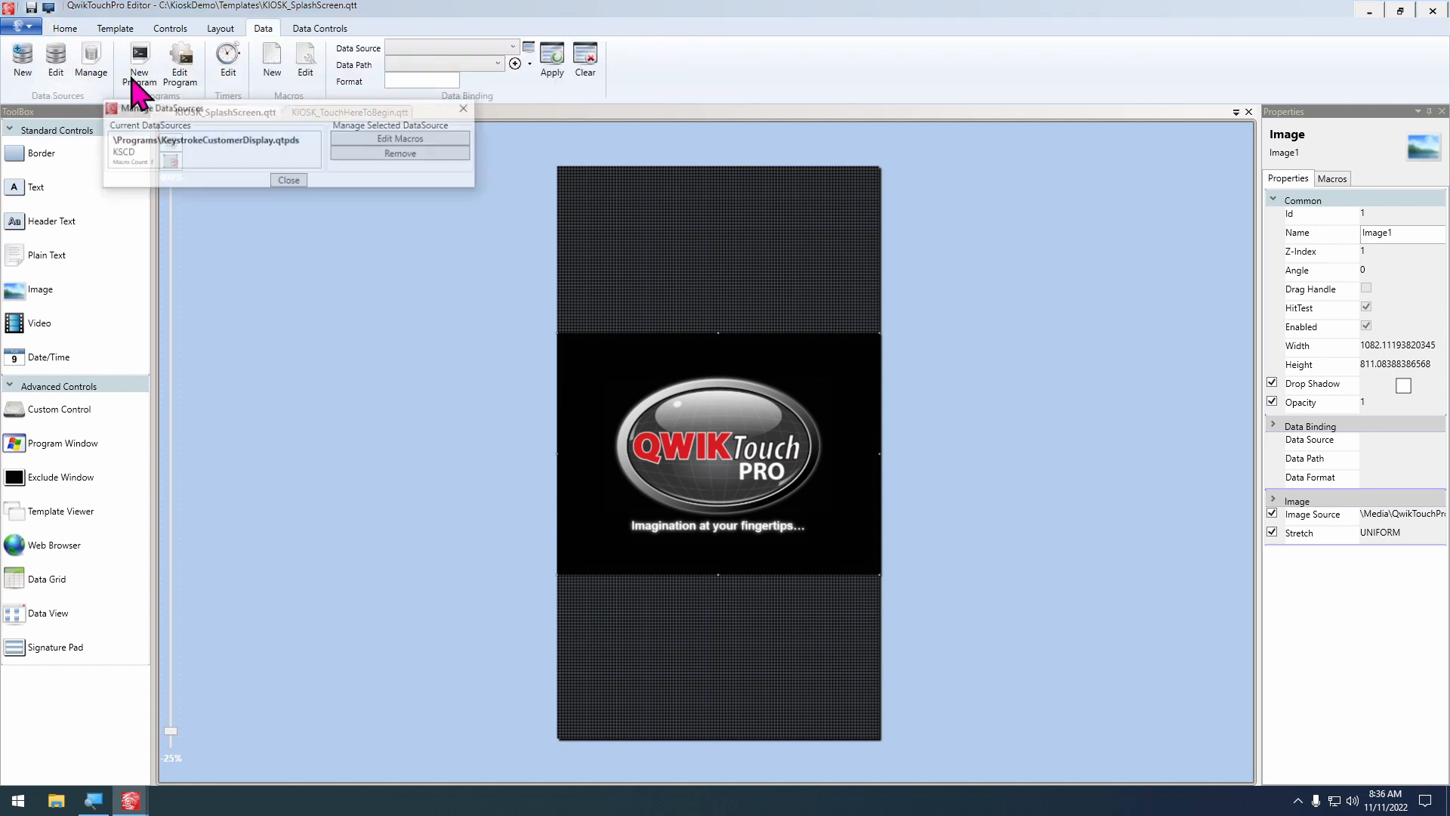
{"action": "left_click", "coordinate": [240, 151]}
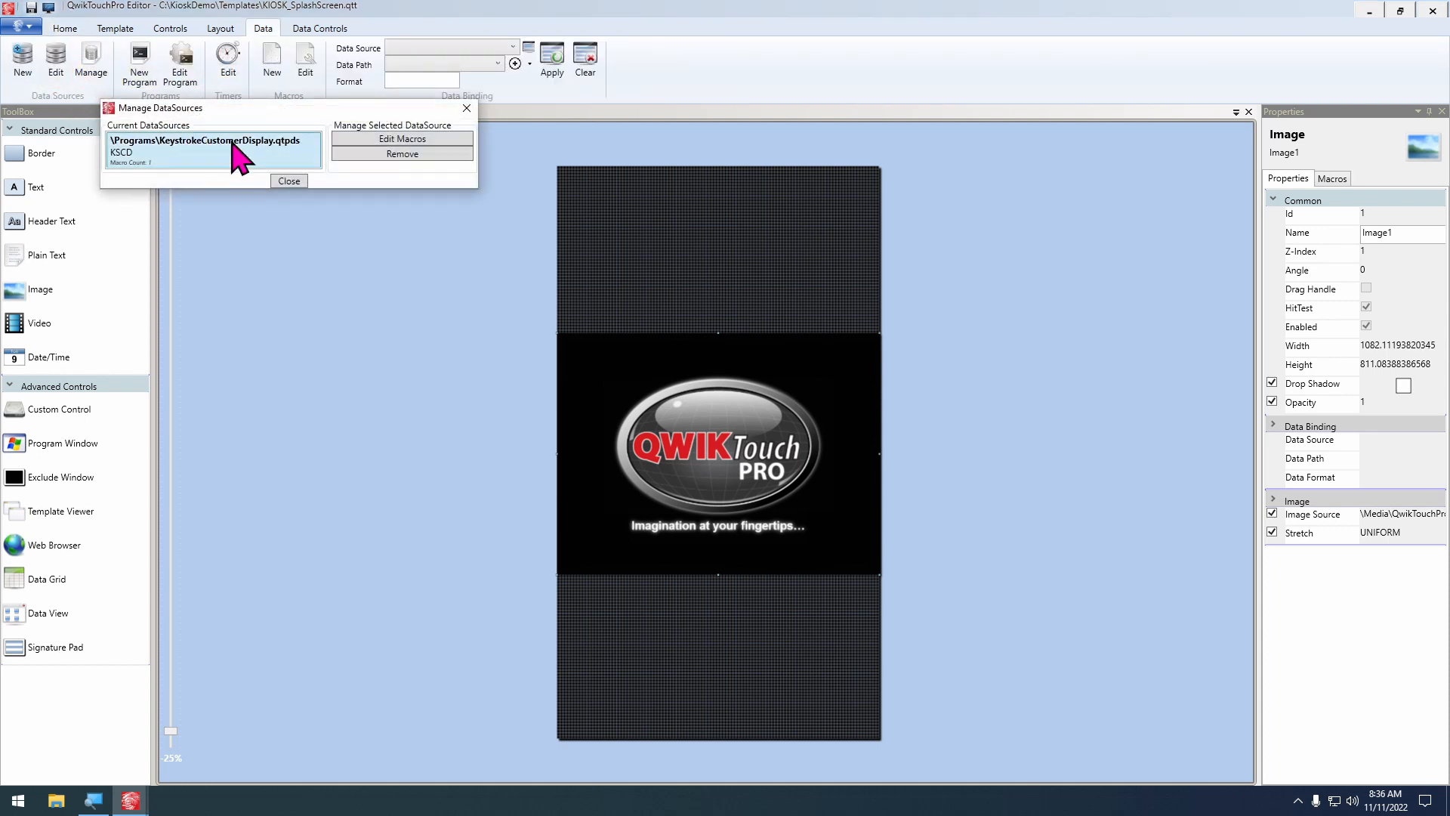
{"action": "left_click", "coordinate": [370, 141]}
Configure a new macro for the Clerked In event with QwikTouchPro as target and Show Template as action
{"action": "left_click", "coordinate": [609, 281]}
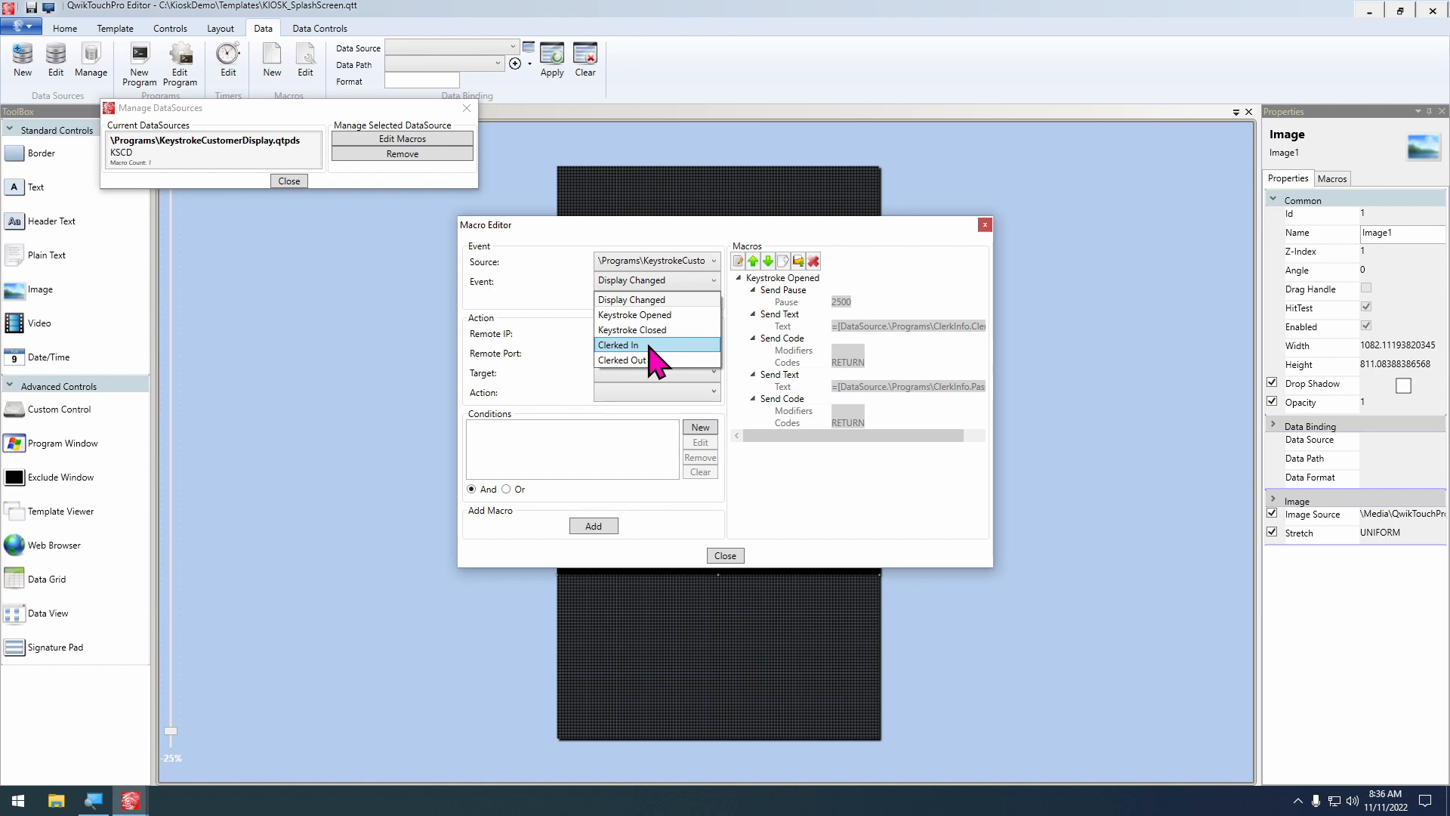
{"action": "left_click", "coordinate": [650, 346]}
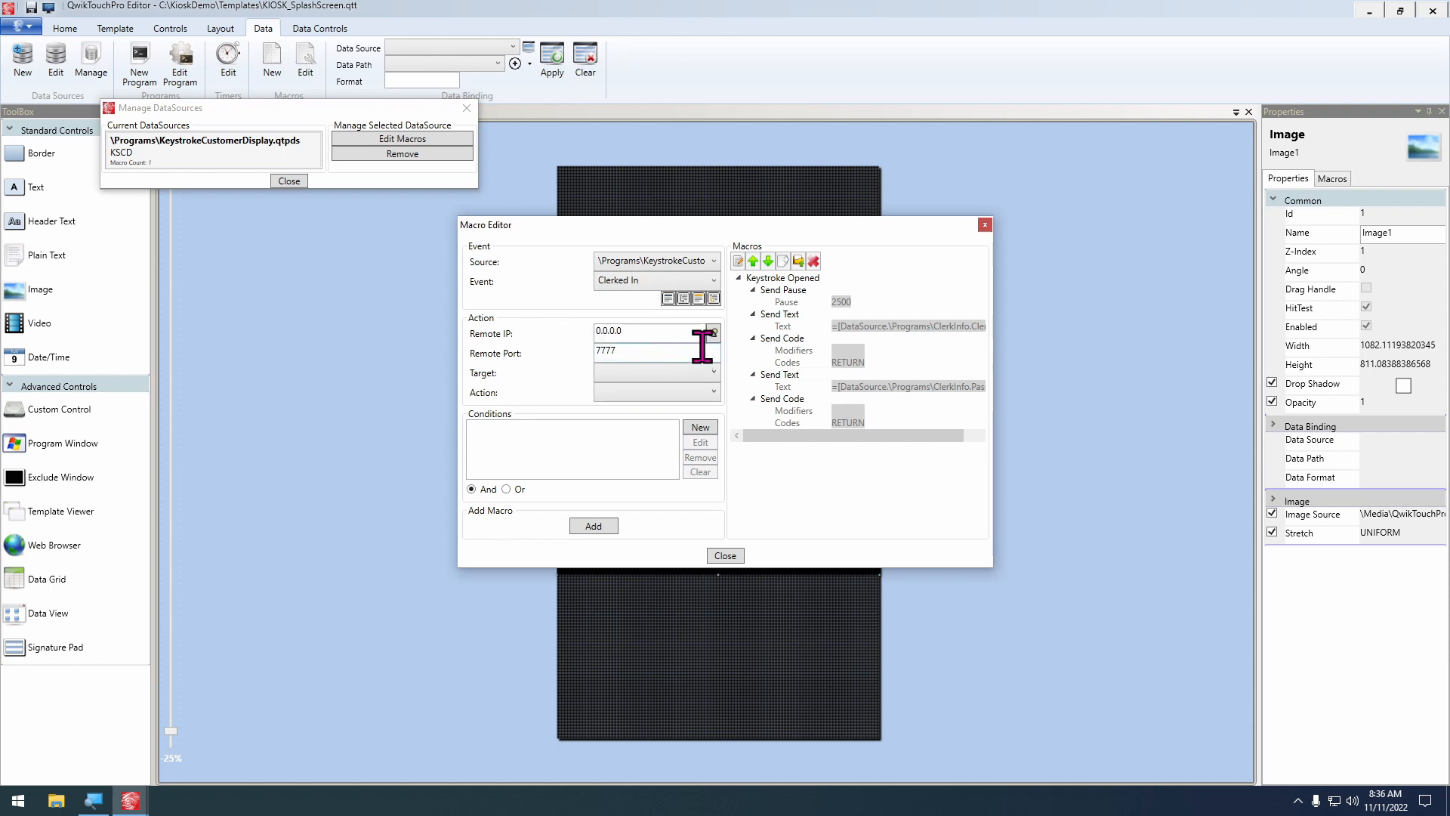
{"action": "left_click", "coordinate": [664, 373]}
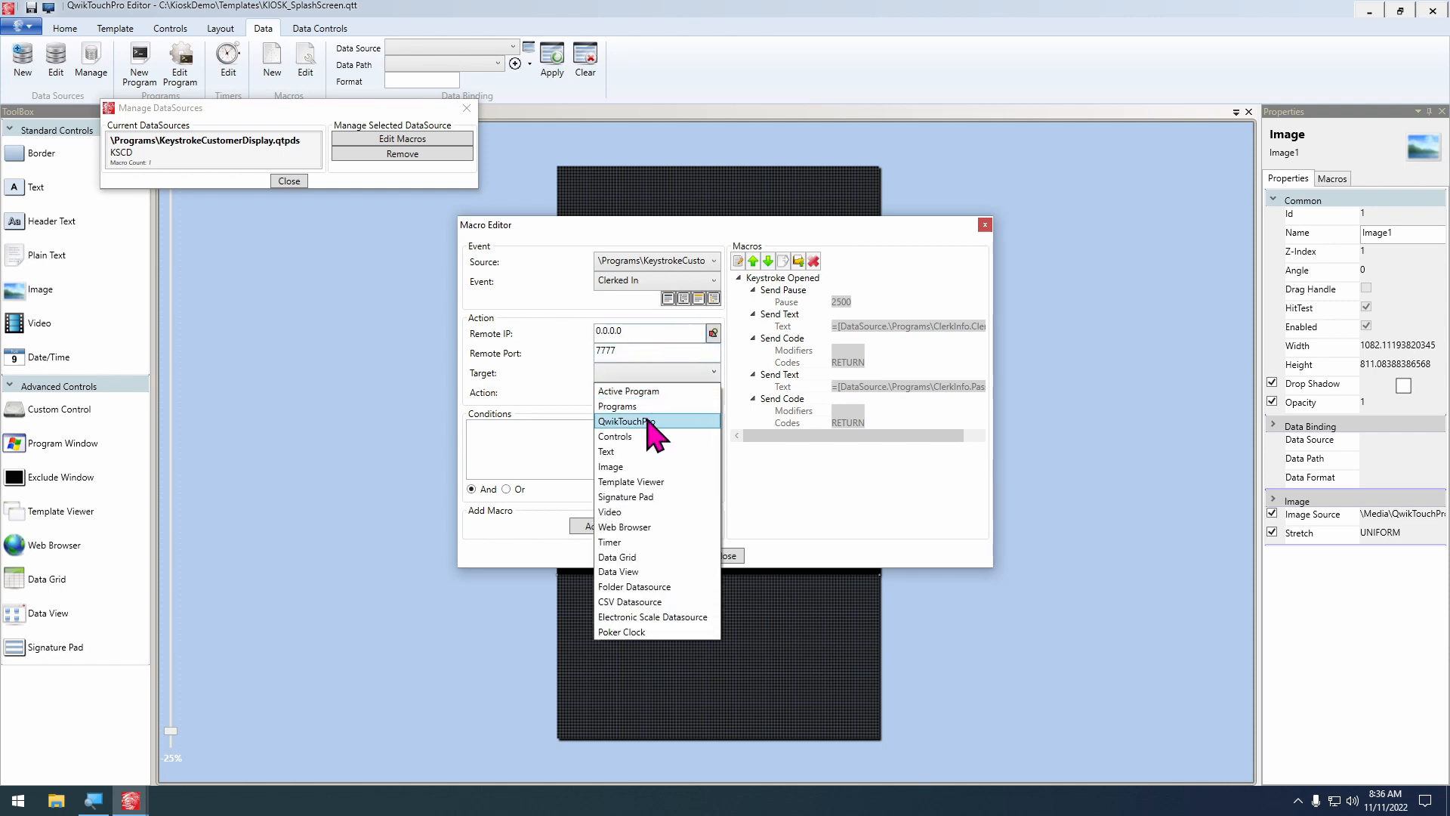
{"action": "left_click", "coordinate": [654, 421]}
{"action": "left_click", "coordinate": [675, 393]}
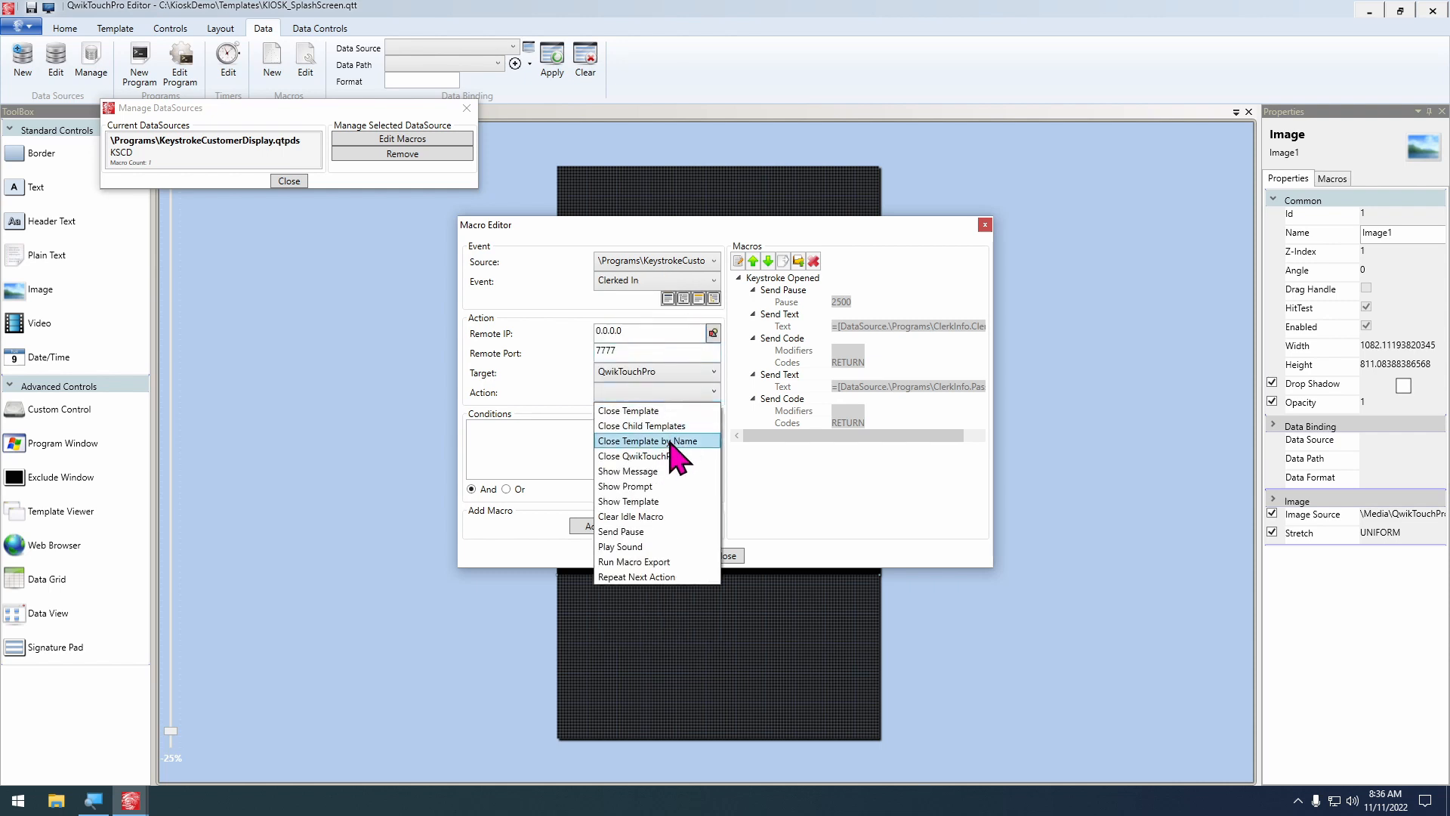
{"action": "left_click", "coordinate": [653, 501]}
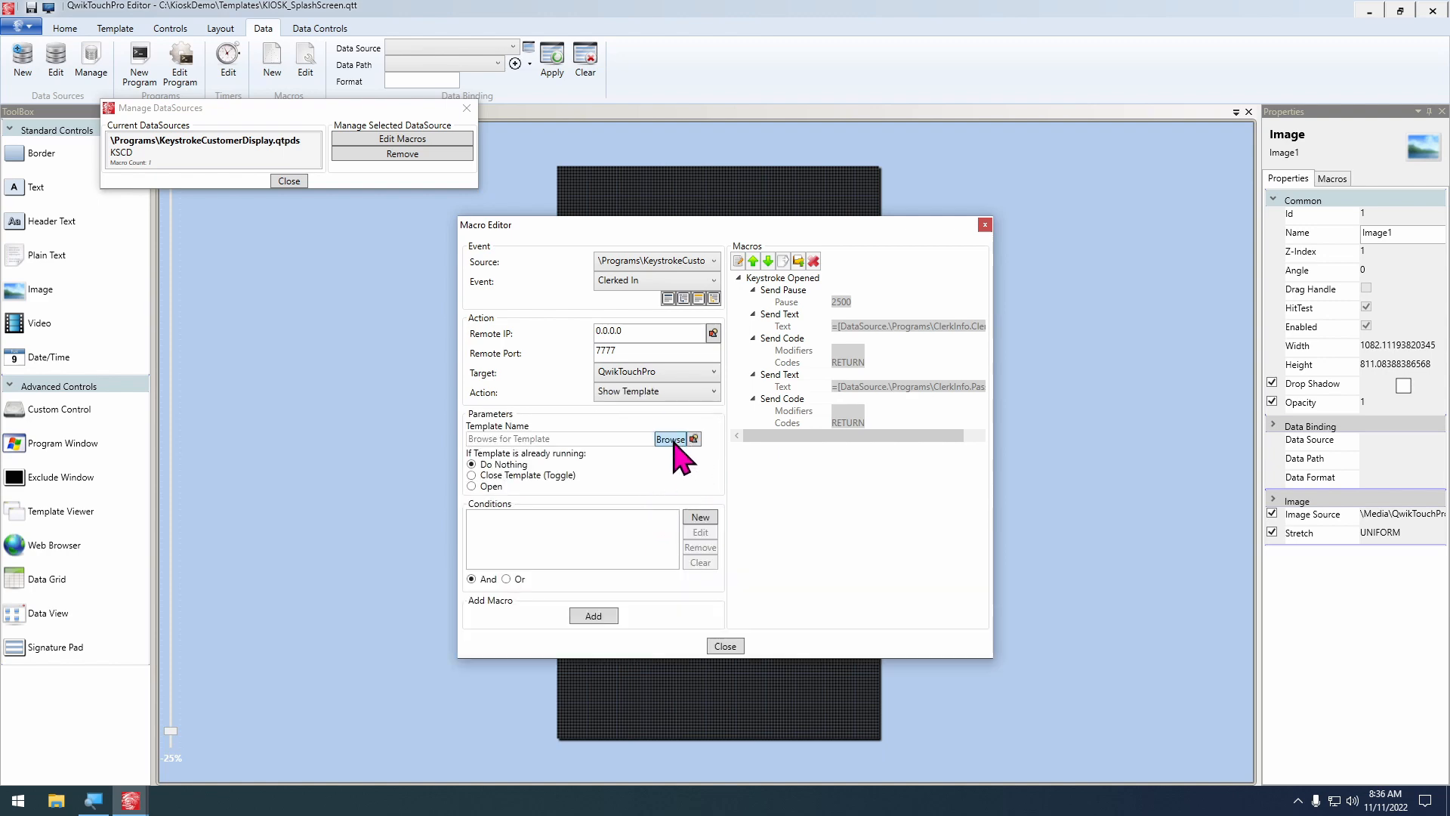
Choose the KIOSK_TouchHereToBegin template for the macro, add it without customizing the display, and close the macro and data source dialogs
{"action": "left_click", "coordinate": [676, 440]}
{"action": "double_click", "coordinate": [665, 345]}
{"action": "left_click", "coordinate": [594, 616]}
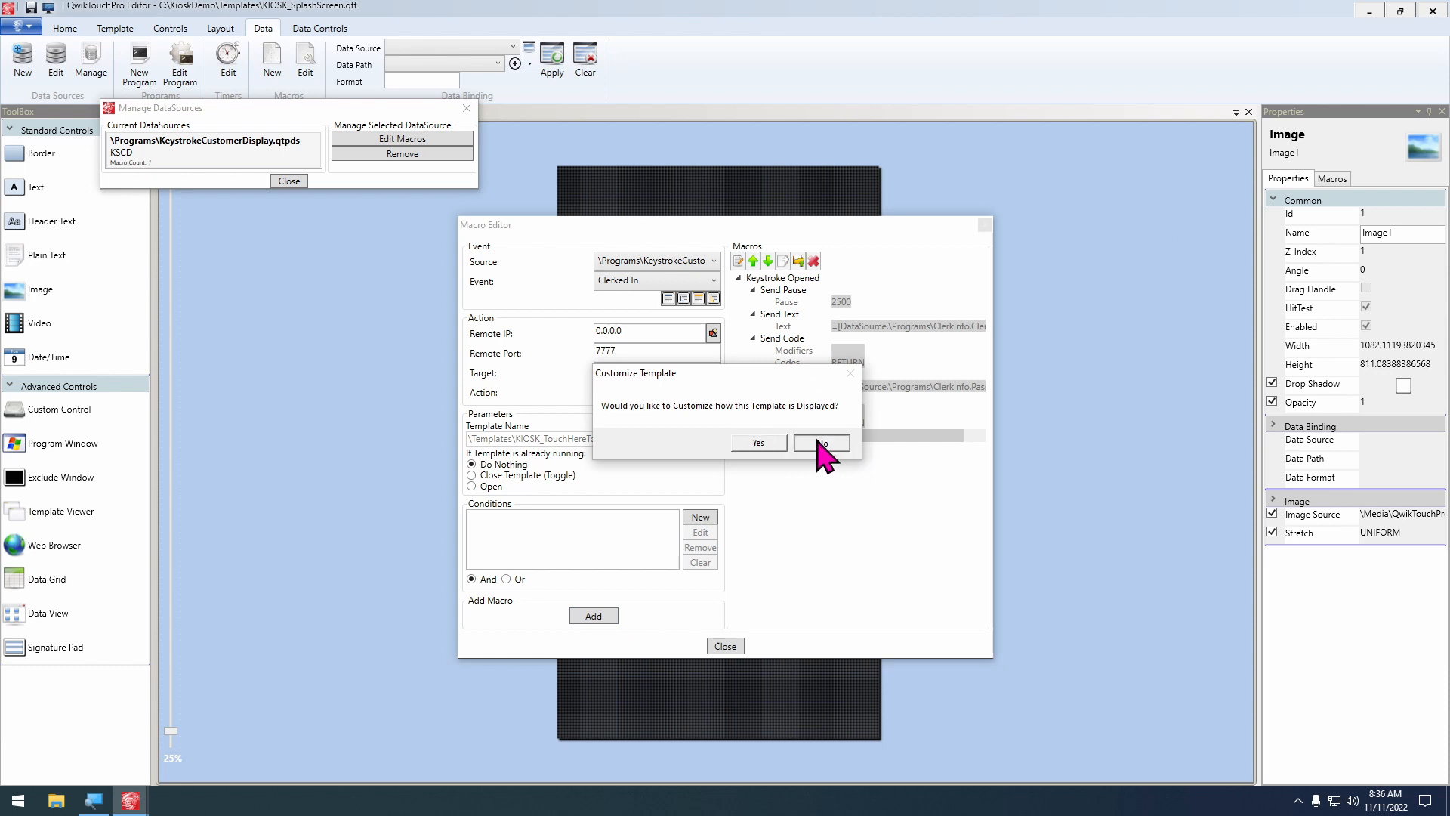
{"action": "left_click", "coordinate": [823, 446]}
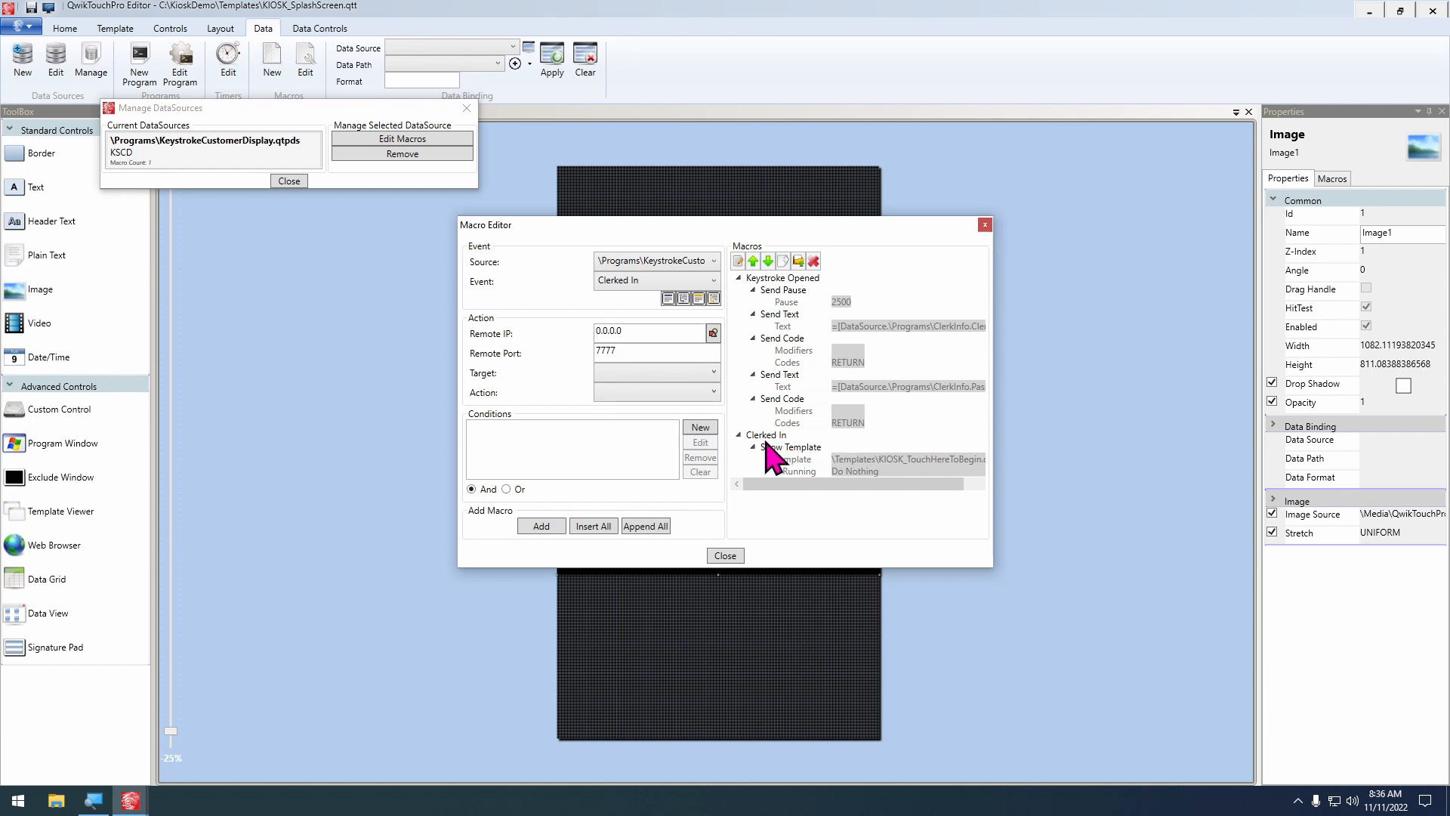
{"action": "left_click", "coordinate": [726, 556]}
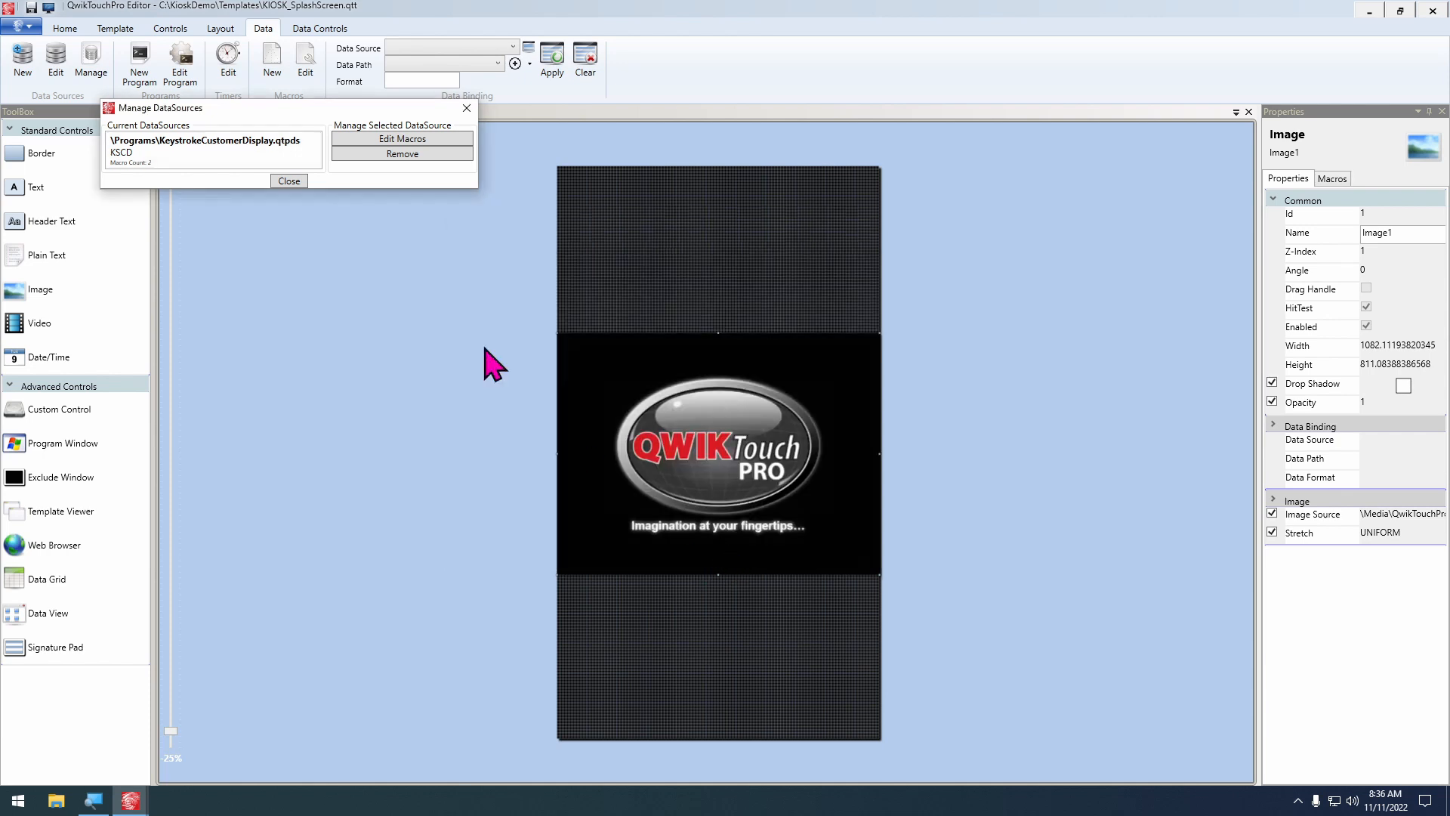
{"action": "left_click", "coordinate": [290, 182]}
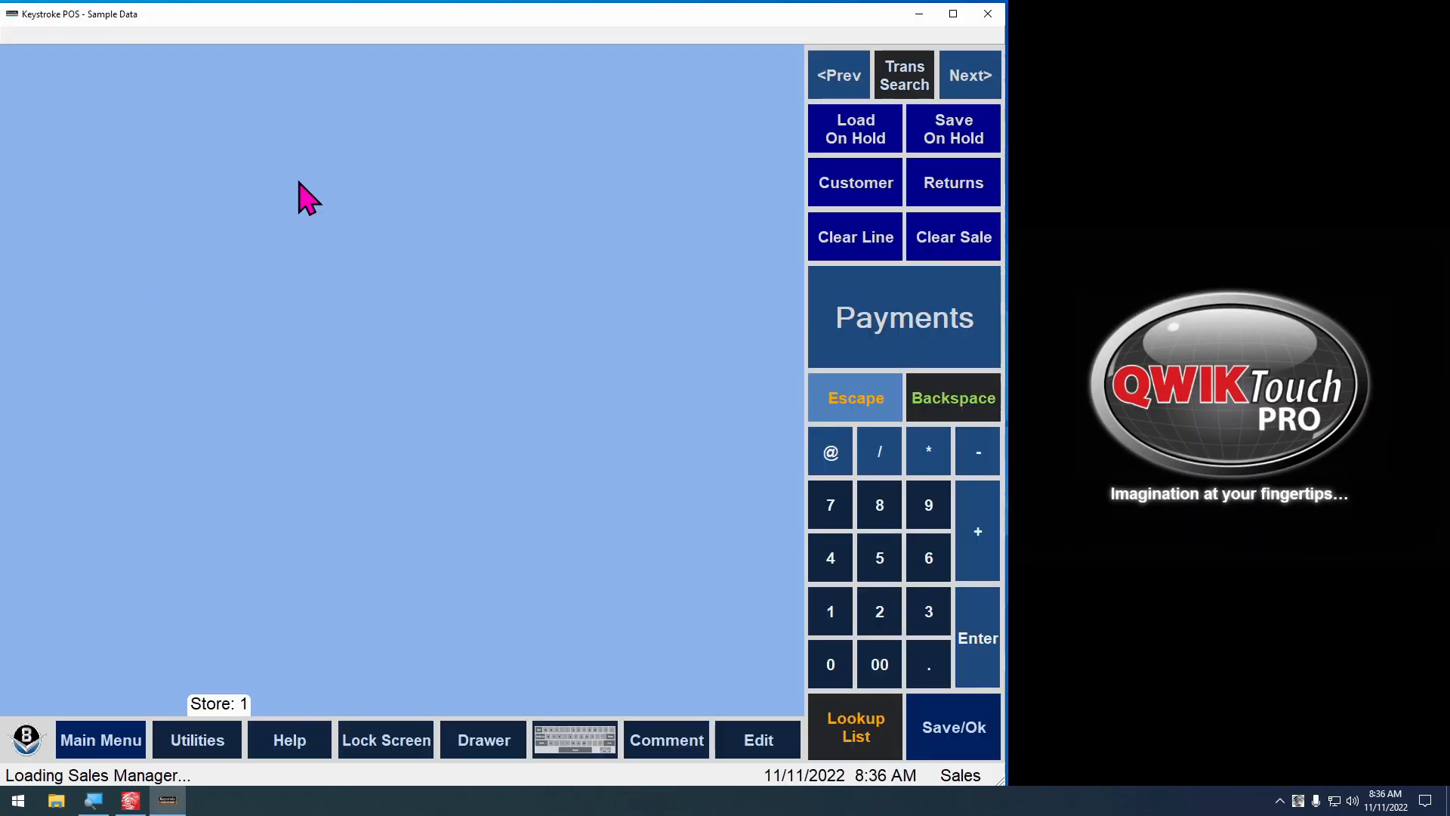
Test the clerk login and template switch alongside Keystroke, exit the running QwikTouchPro, and return to QwikTouchPro Editor
{"action": "key", "text": "Return"}
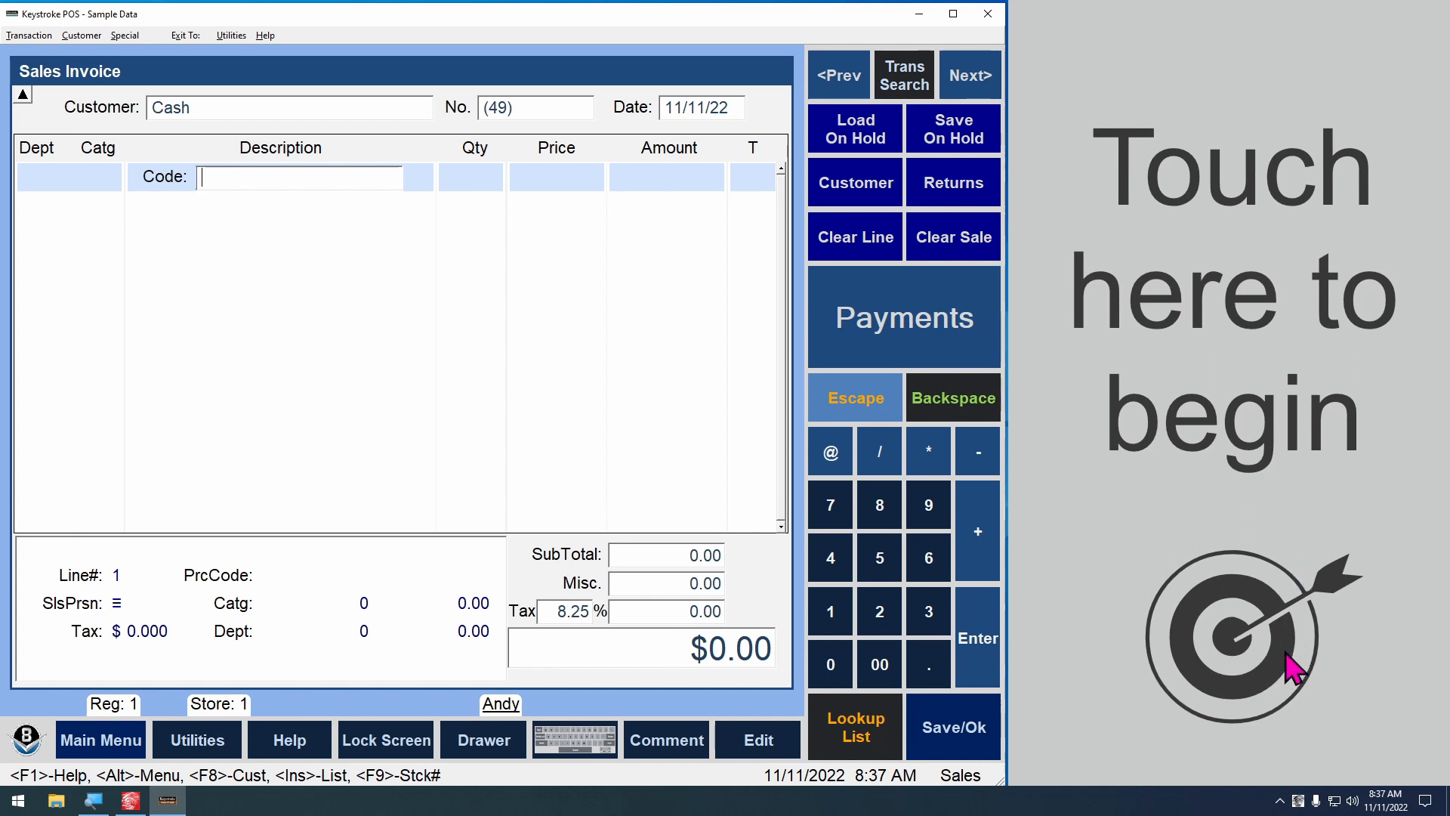
{"action": "right_click", "coordinate": [1298, 800]}
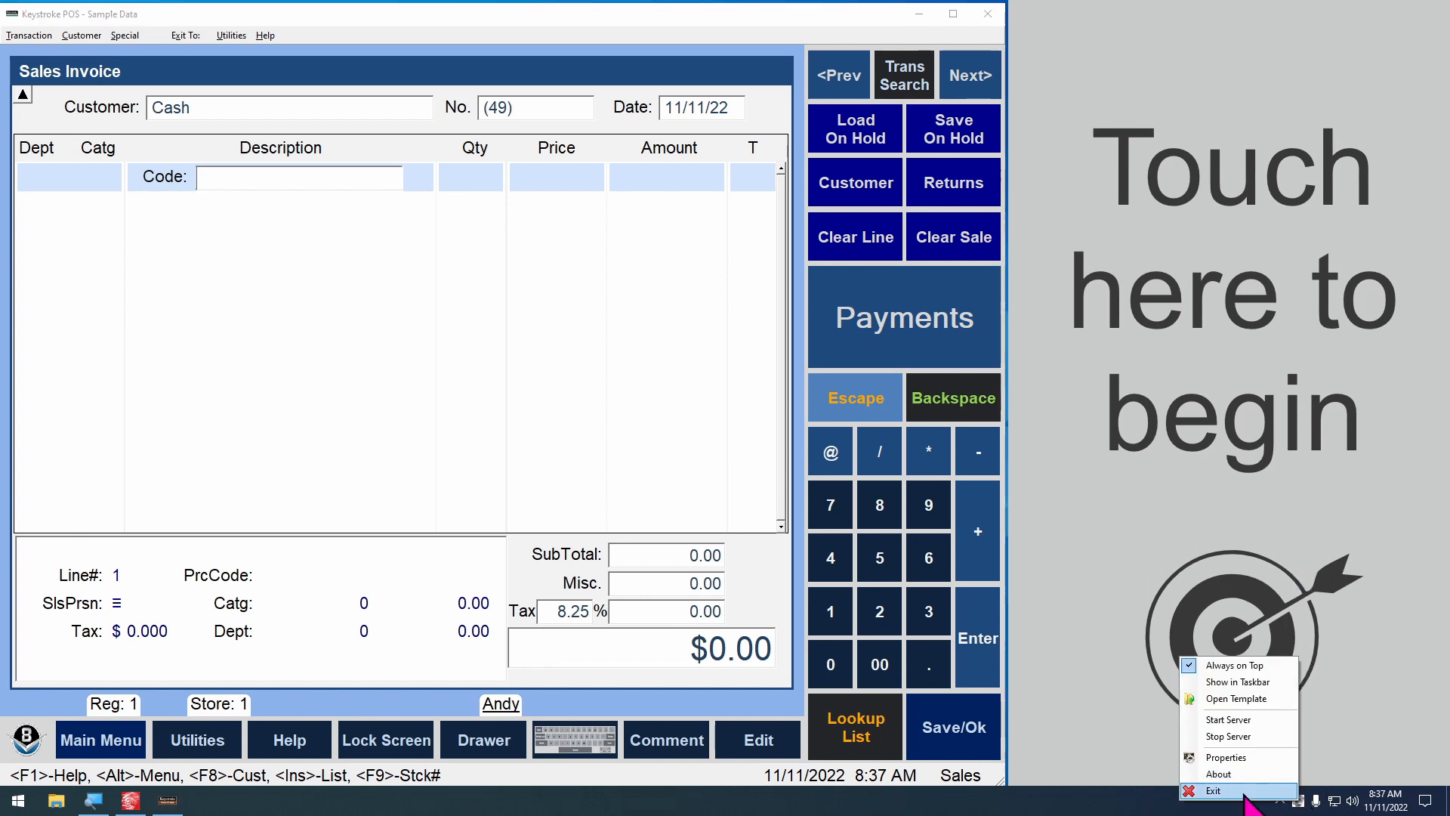
{"action": "left_click", "coordinate": [1284, 790]}
{"action": "left_click", "coordinate": [127, 797]}
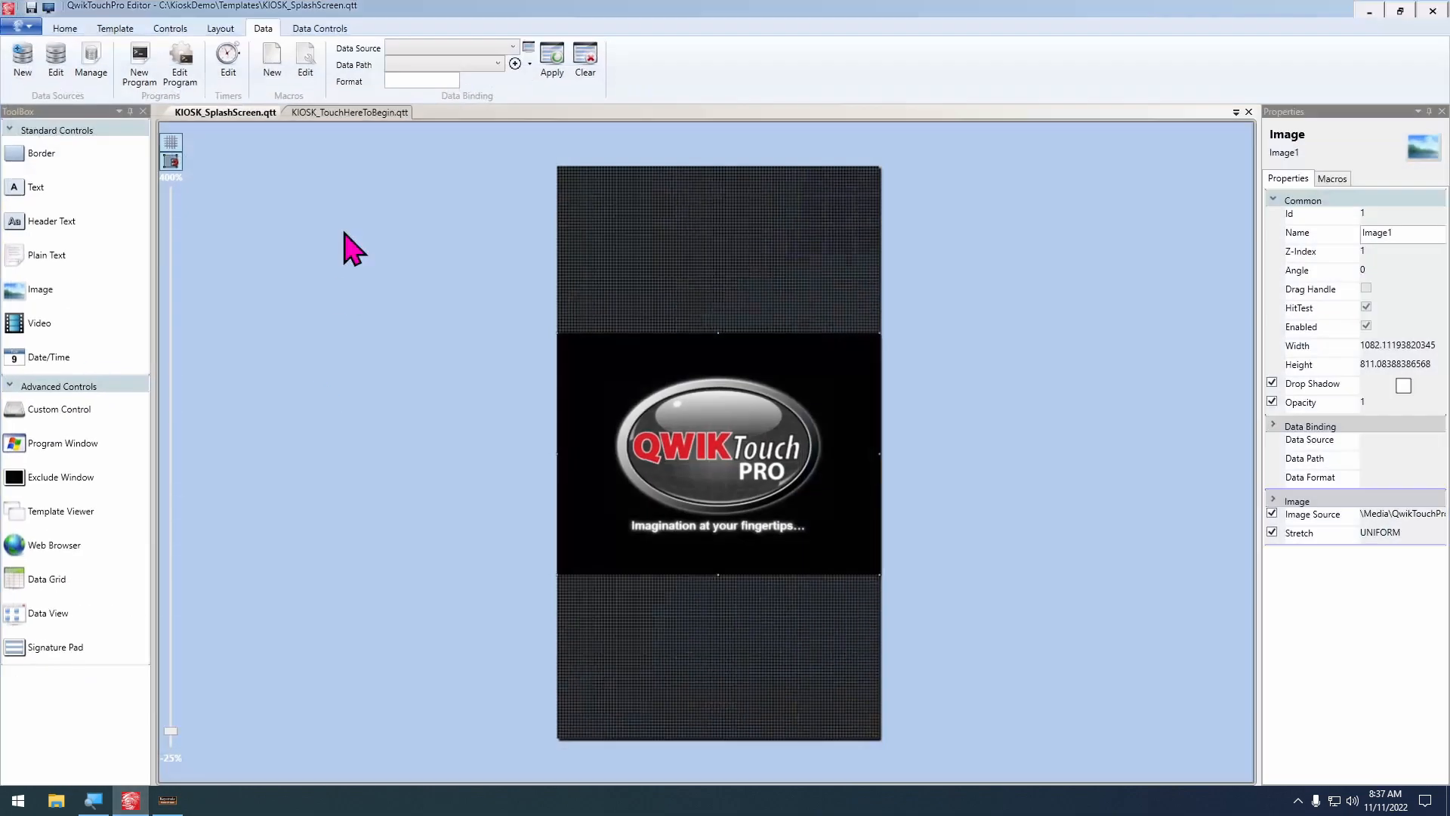
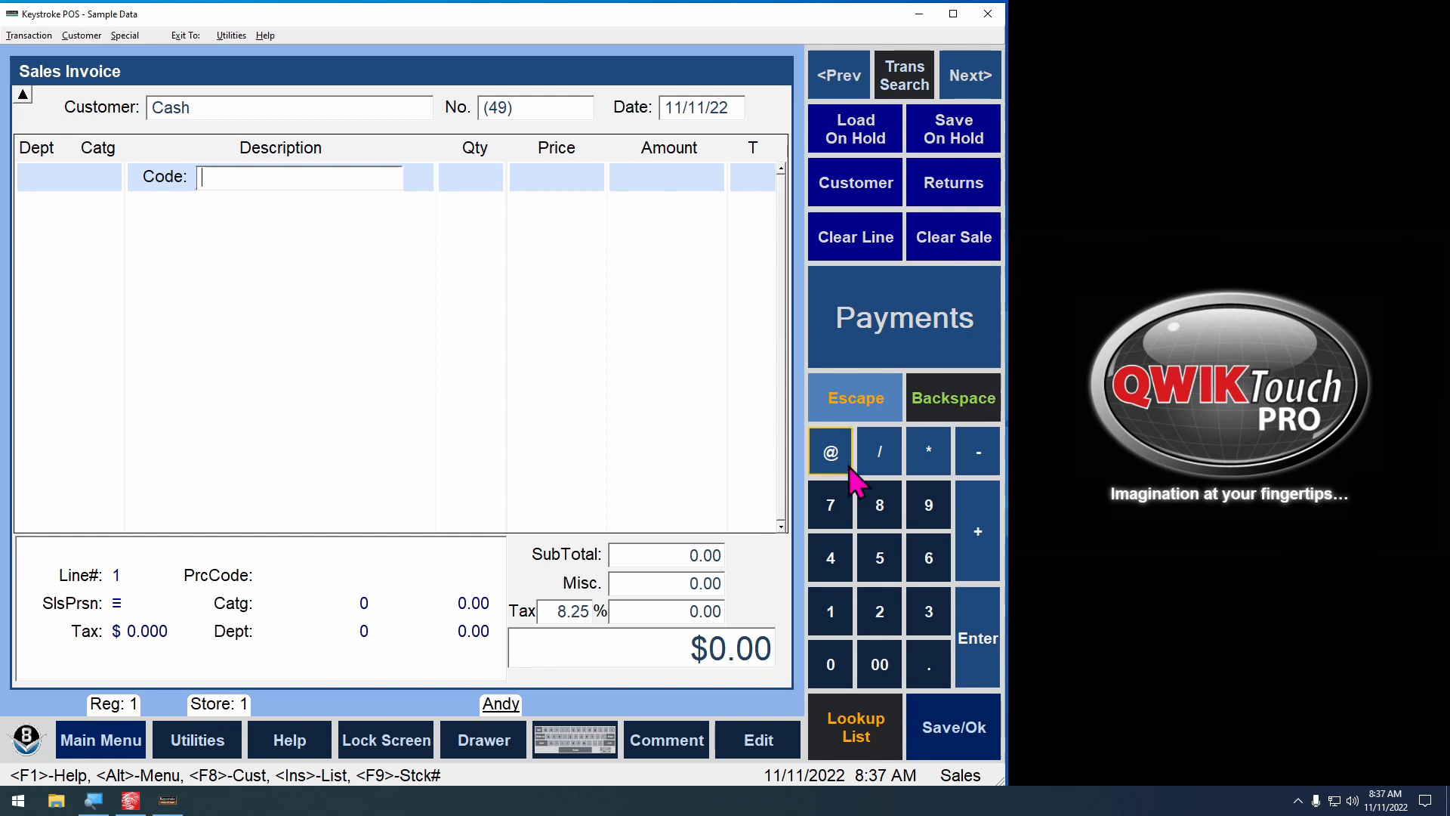
Shut down Keystroke POS and the running QwikTouchPro, and return to QwikTouchPro Editor
{"action": "left_click", "coordinate": [989, 629]}
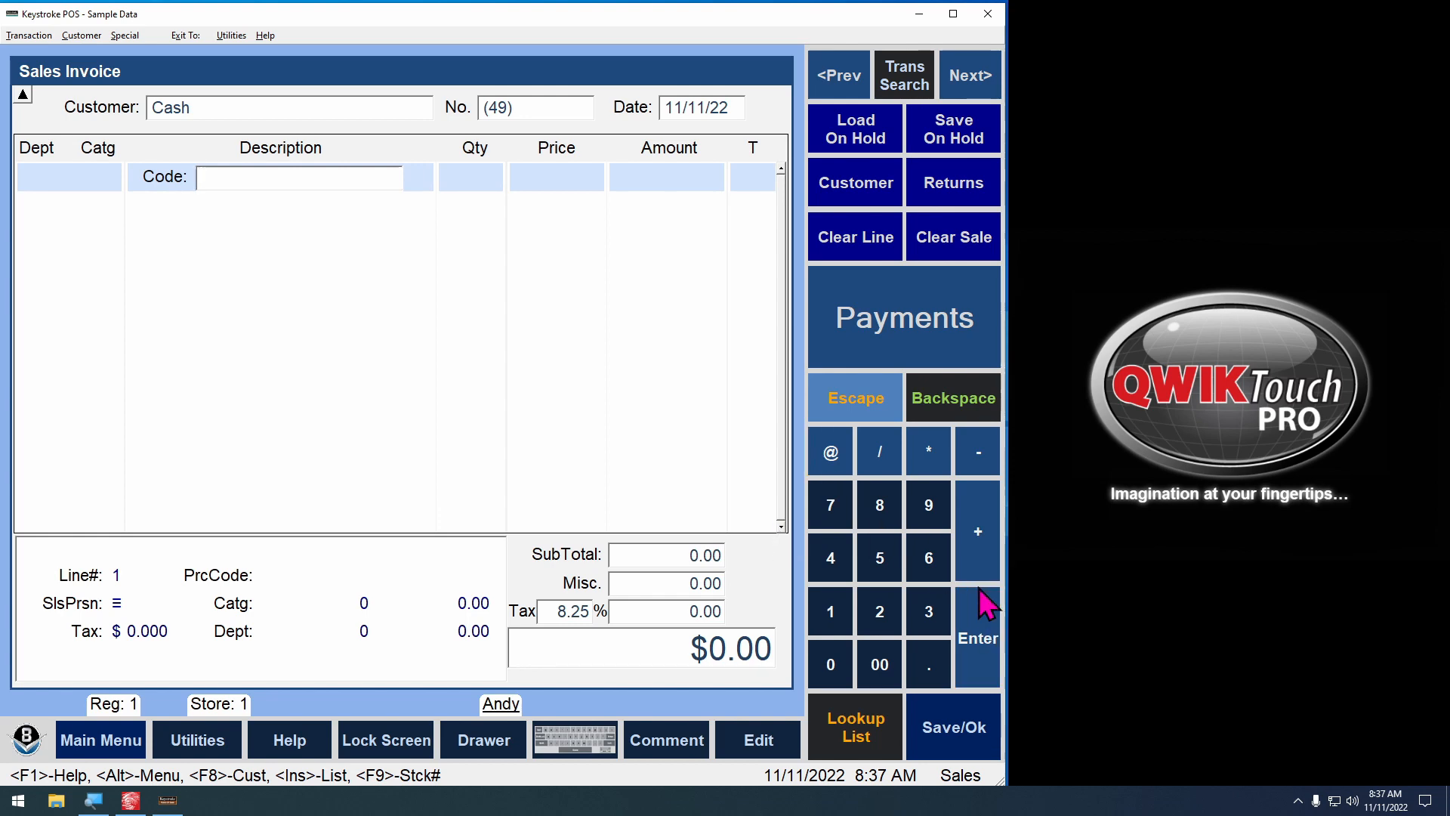
{"action": "key", "text": "Escape"}
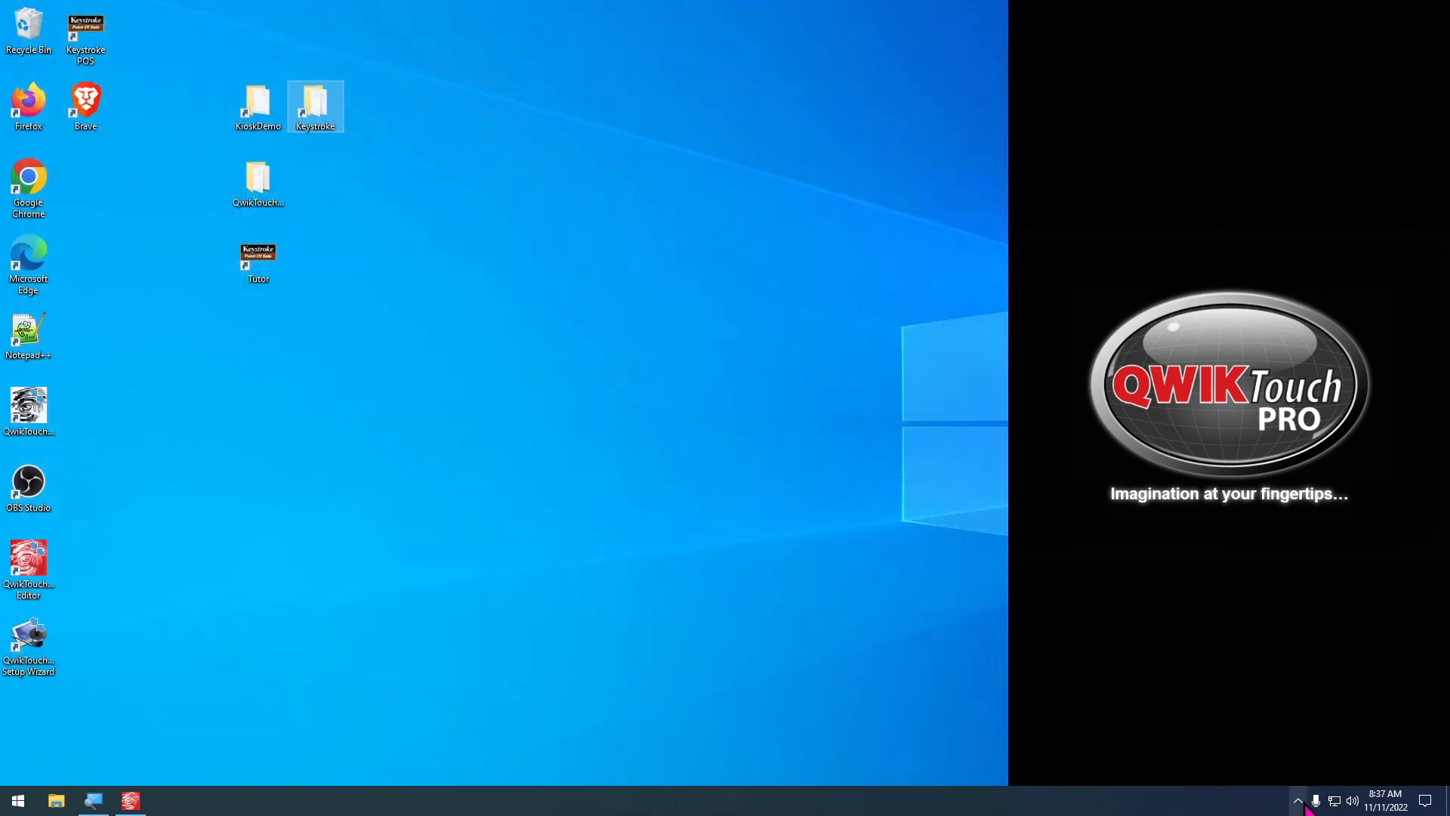
{"action": "left_click", "coordinate": [1297, 801]}
{"action": "right_click", "coordinate": [1268, 771]}
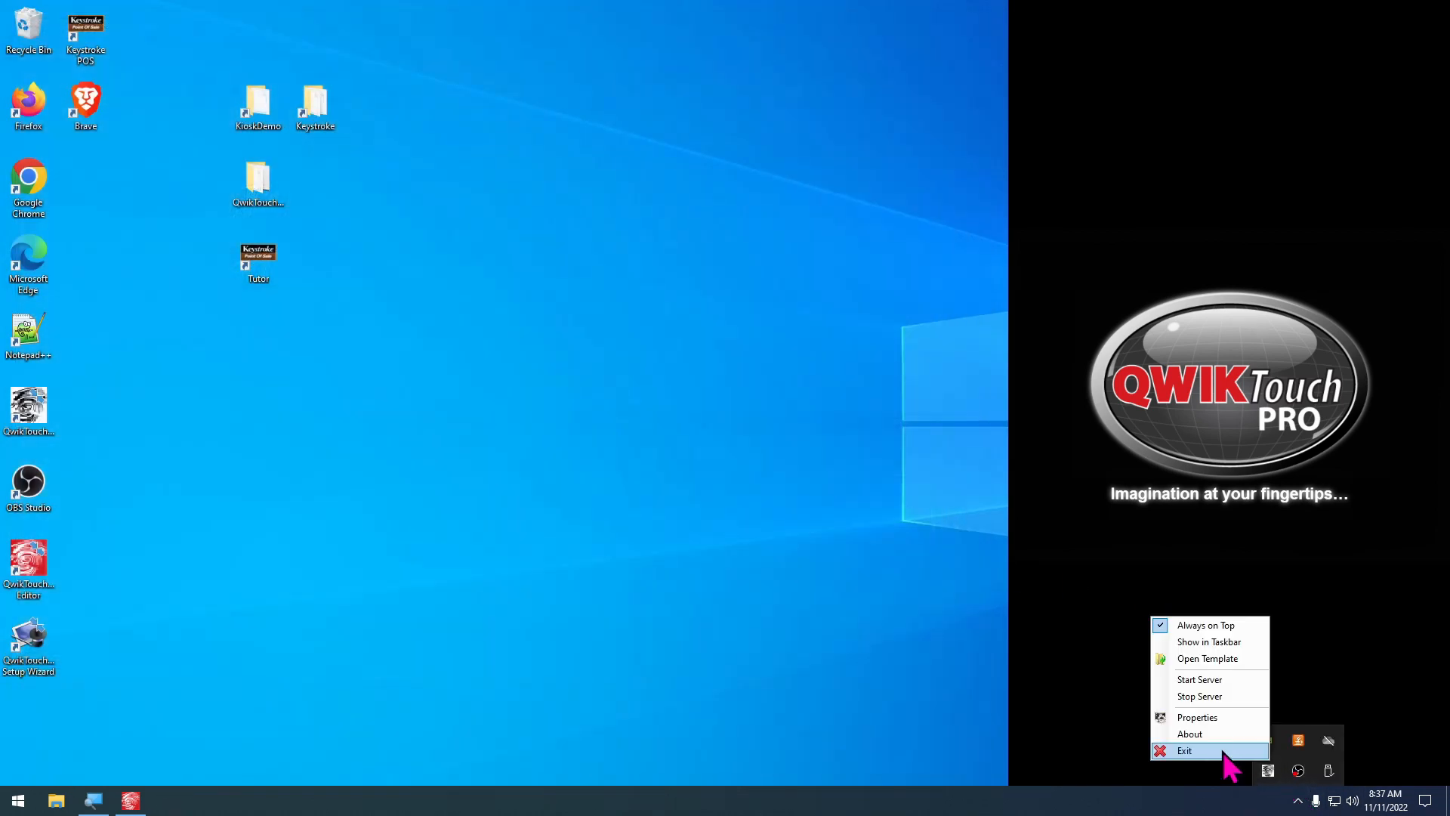
{"action": "left_click", "coordinate": [1231, 751]}
{"action": "left_click", "coordinate": [130, 800]}
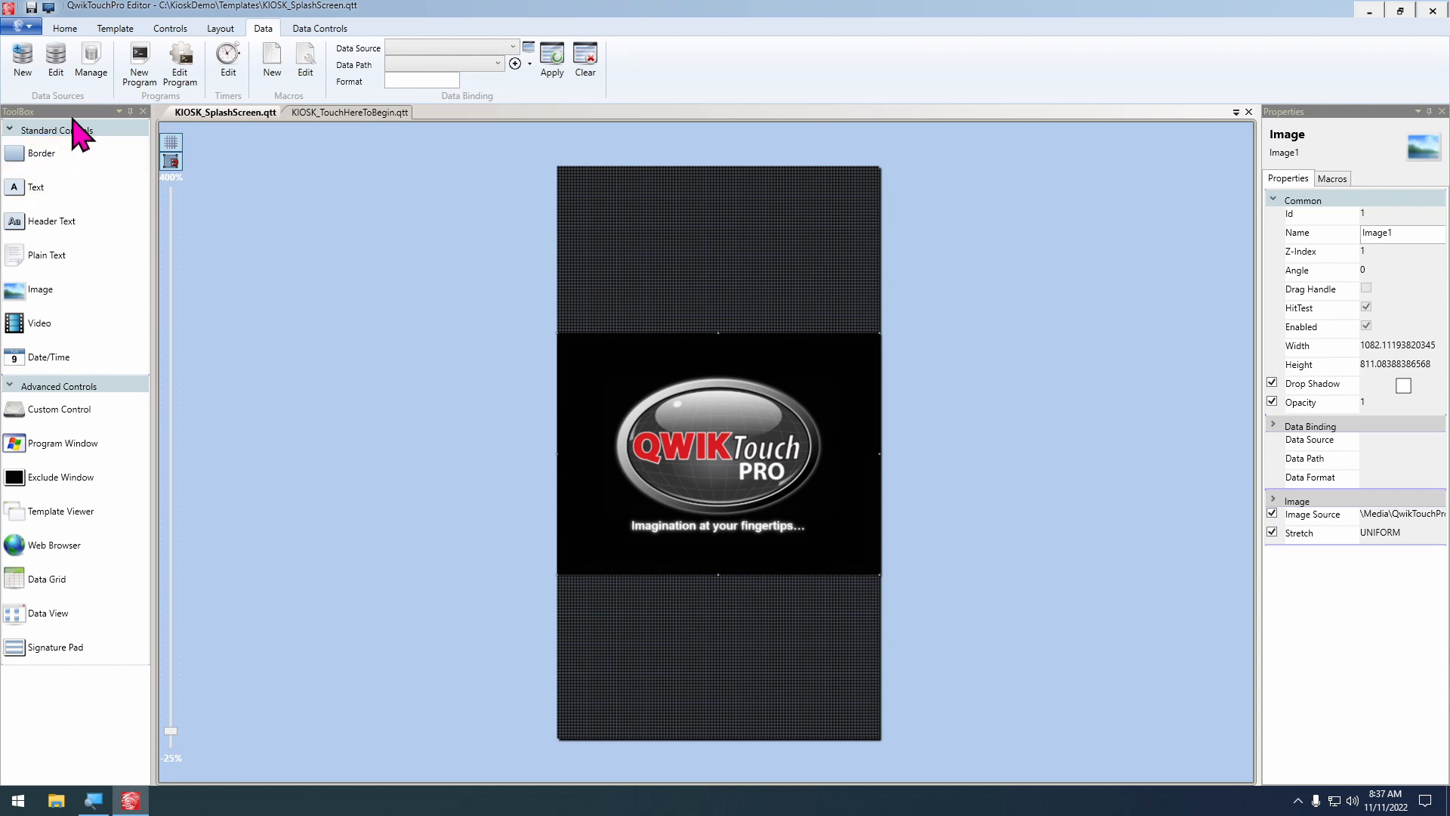
{"action": "left_click", "coordinate": [97, 59]}
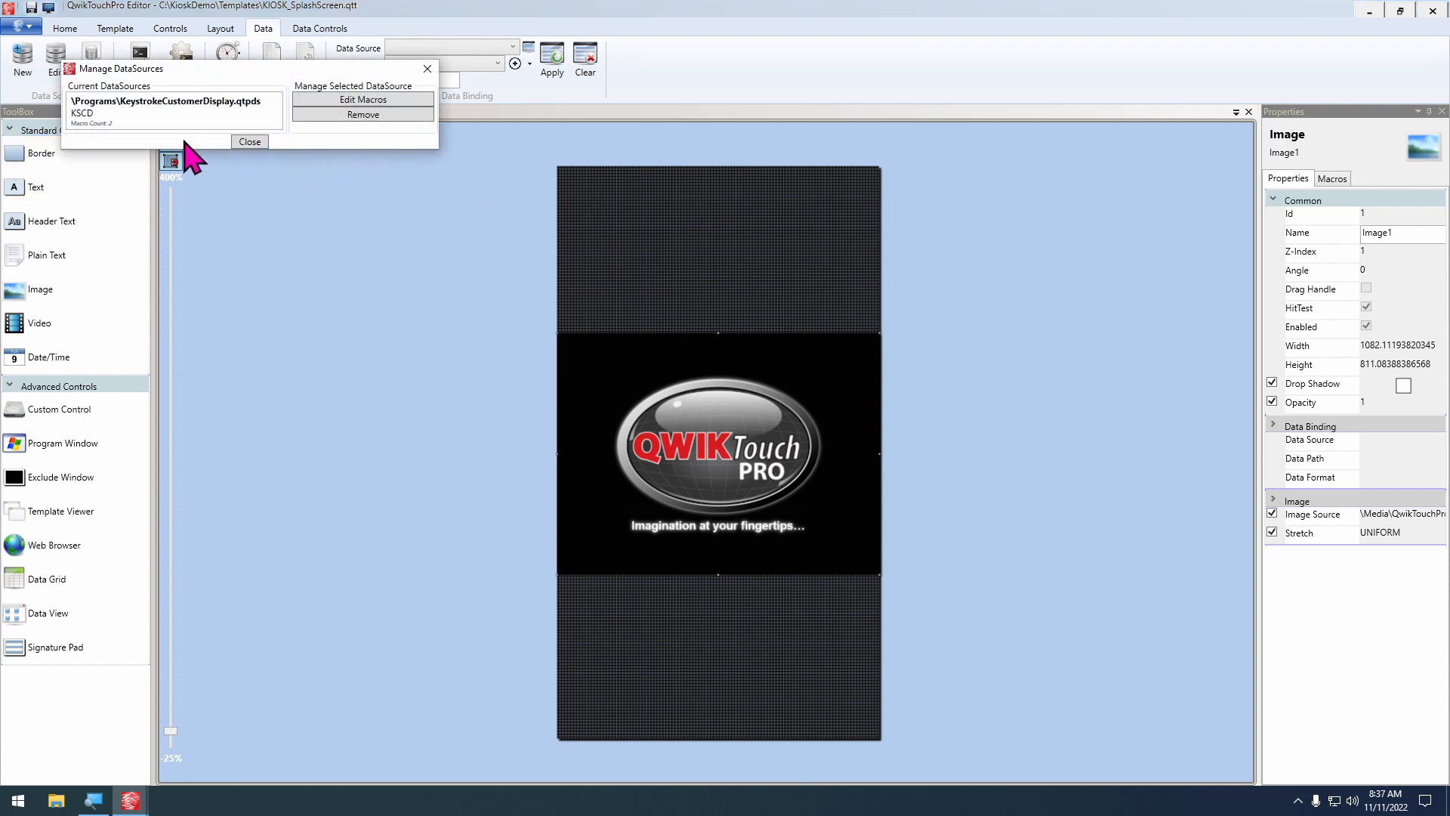
{"action": "left_click", "coordinate": [177, 121]}
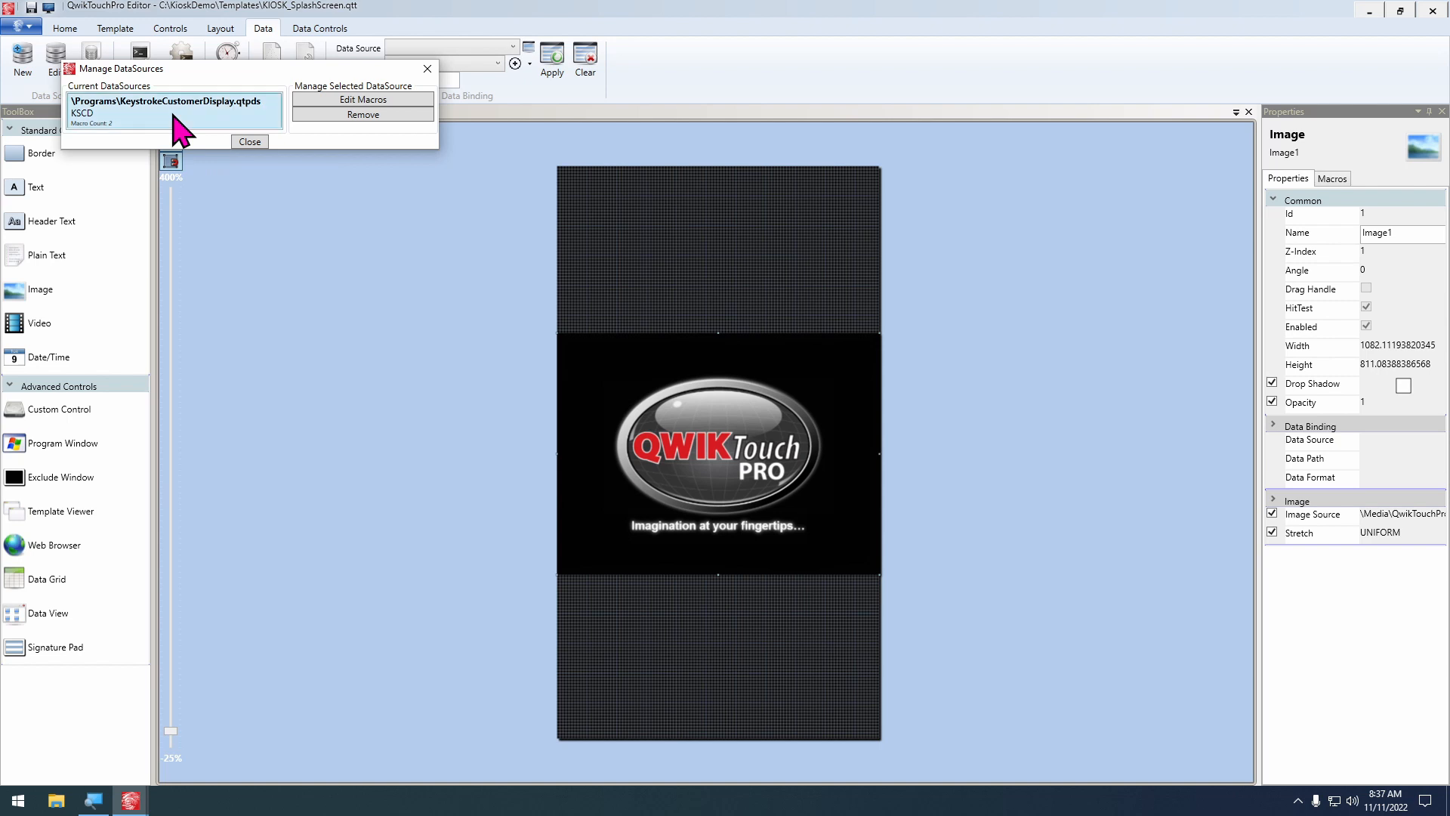
{"action": "left_click", "coordinate": [250, 142]}
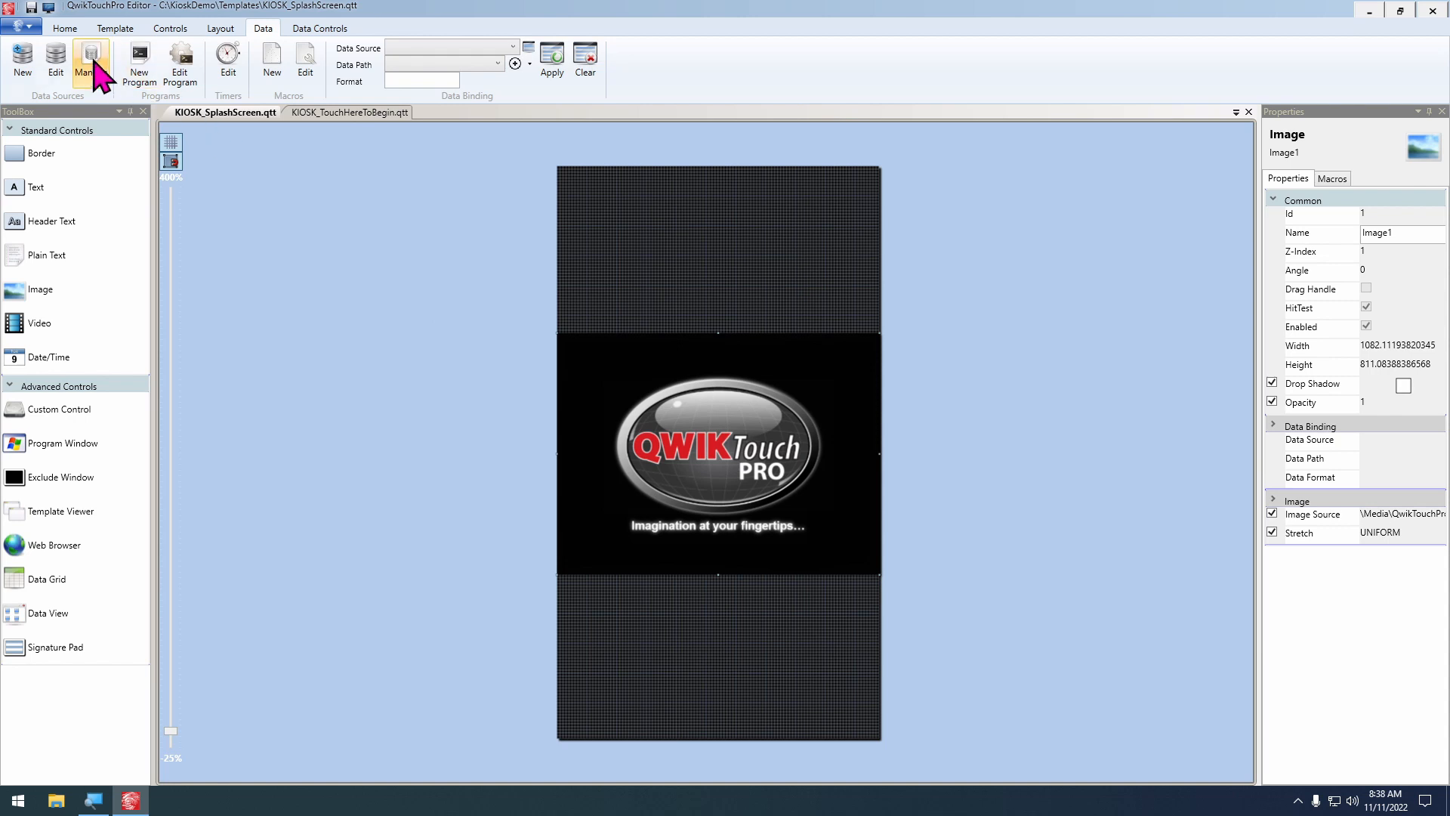
In the KIOSK_SplashScreen template's own macros, set up a Load action with target QwikTouchPro and Show Template for KIOSK_TouchHereToBegin
{"action": "left_click", "coordinate": [115, 29]}
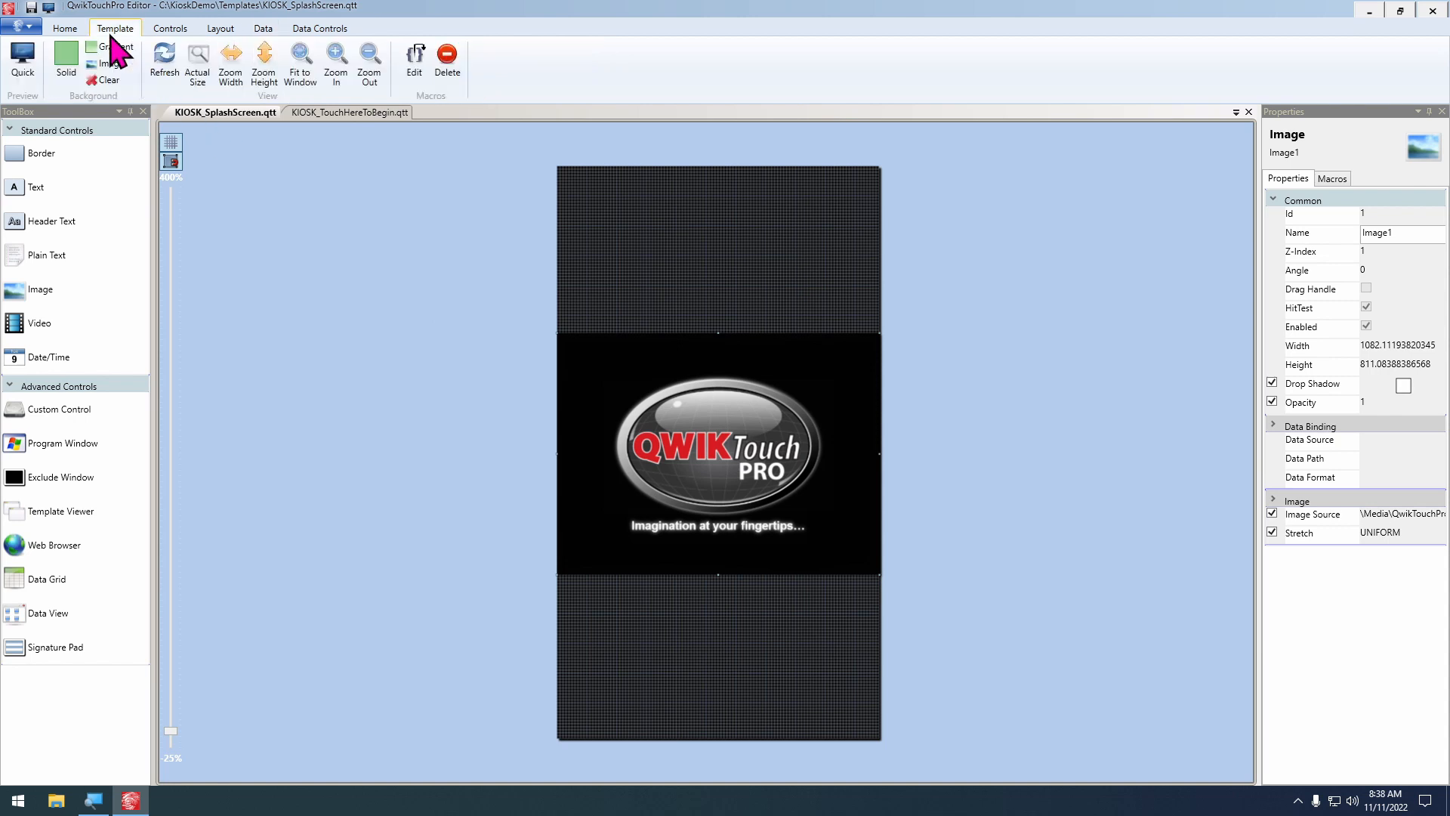
{"action": "left_click", "coordinate": [415, 58]}
{"action": "left_click_drag", "start_coordinate": [682, 225], "coordinate": [950, 217]}
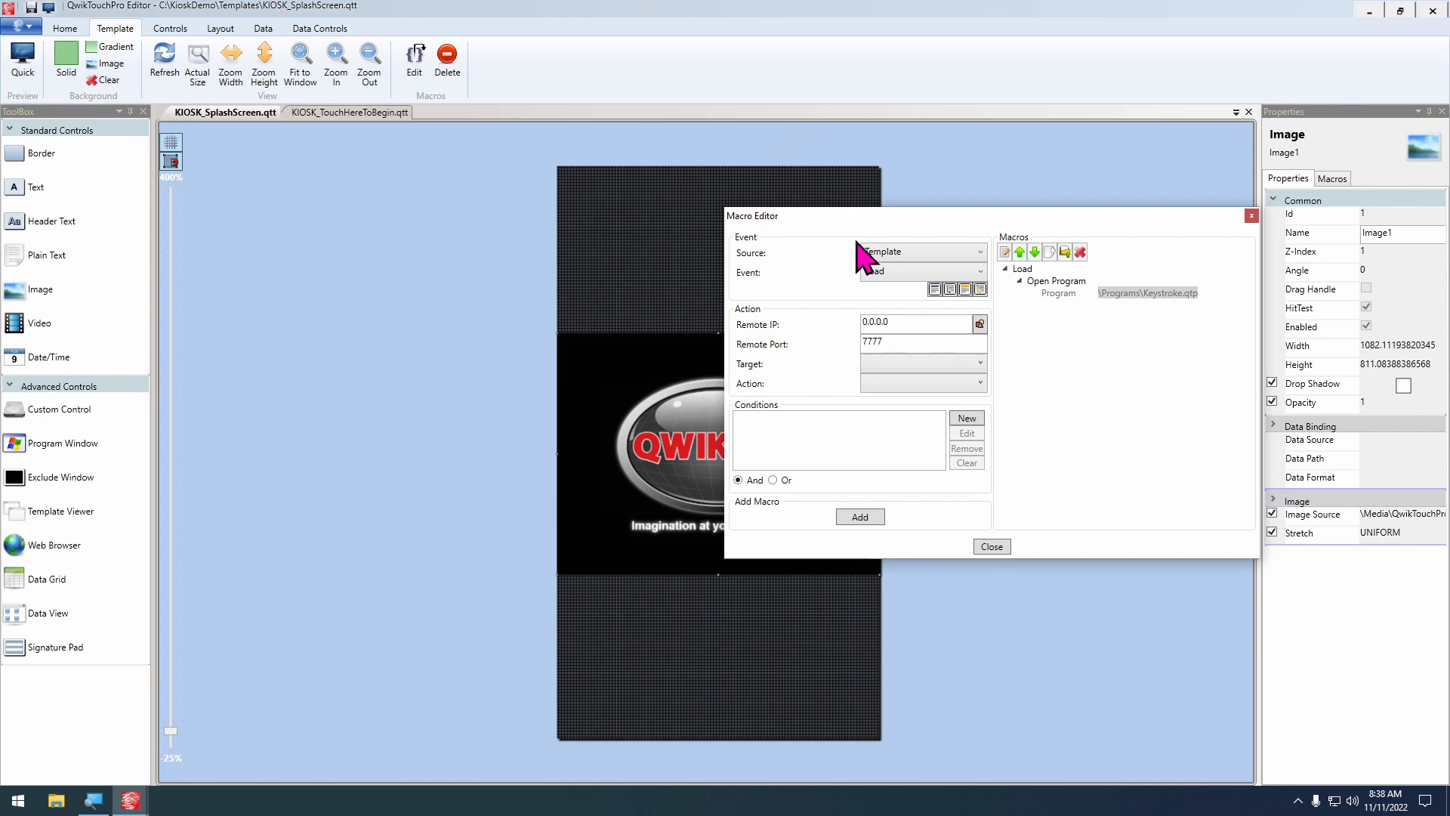
{"action": "left_click_drag", "start_coordinate": [873, 224], "coordinate": [951, 199]}
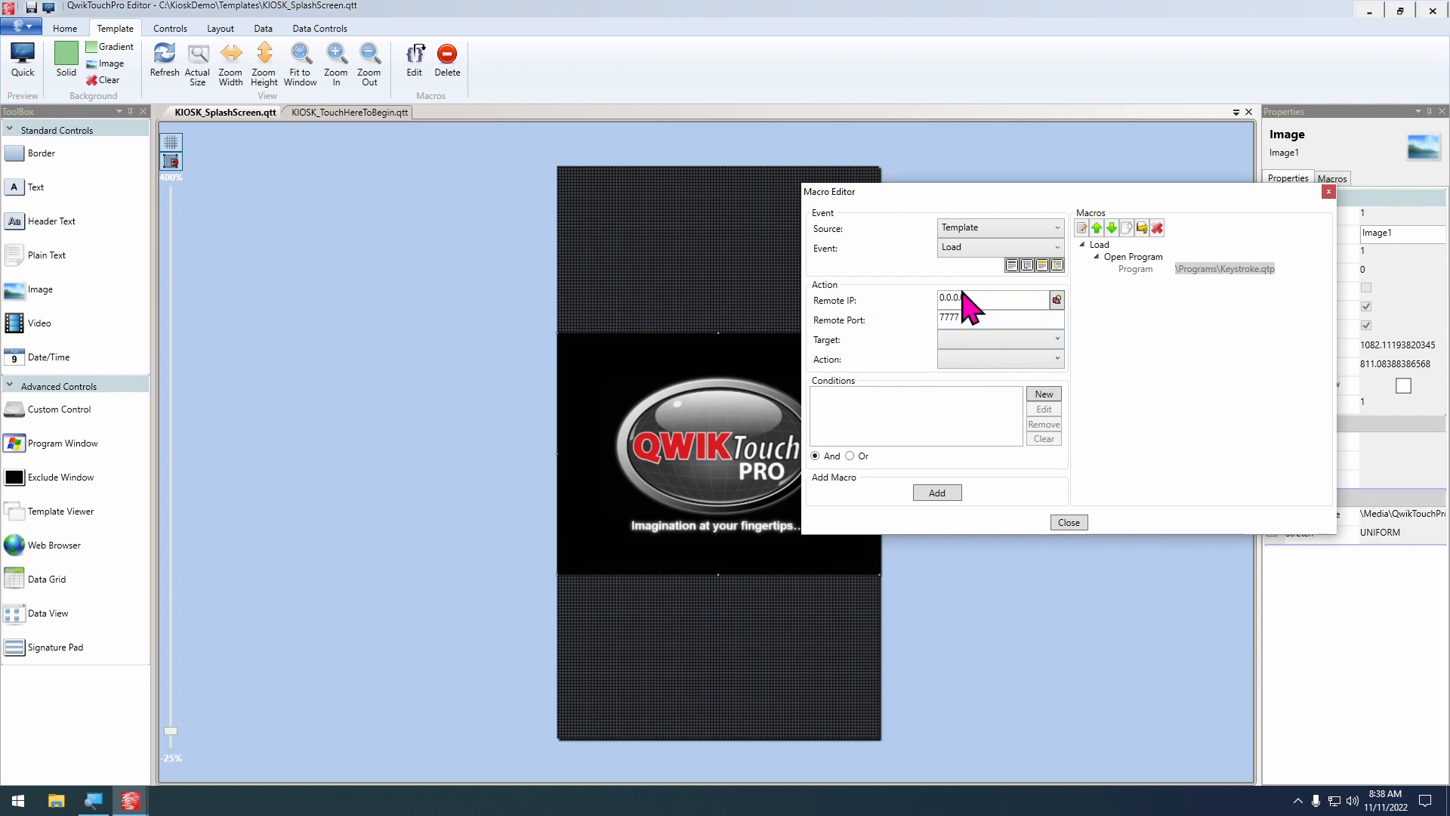
{"action": "left_click", "coordinate": [1004, 344]}
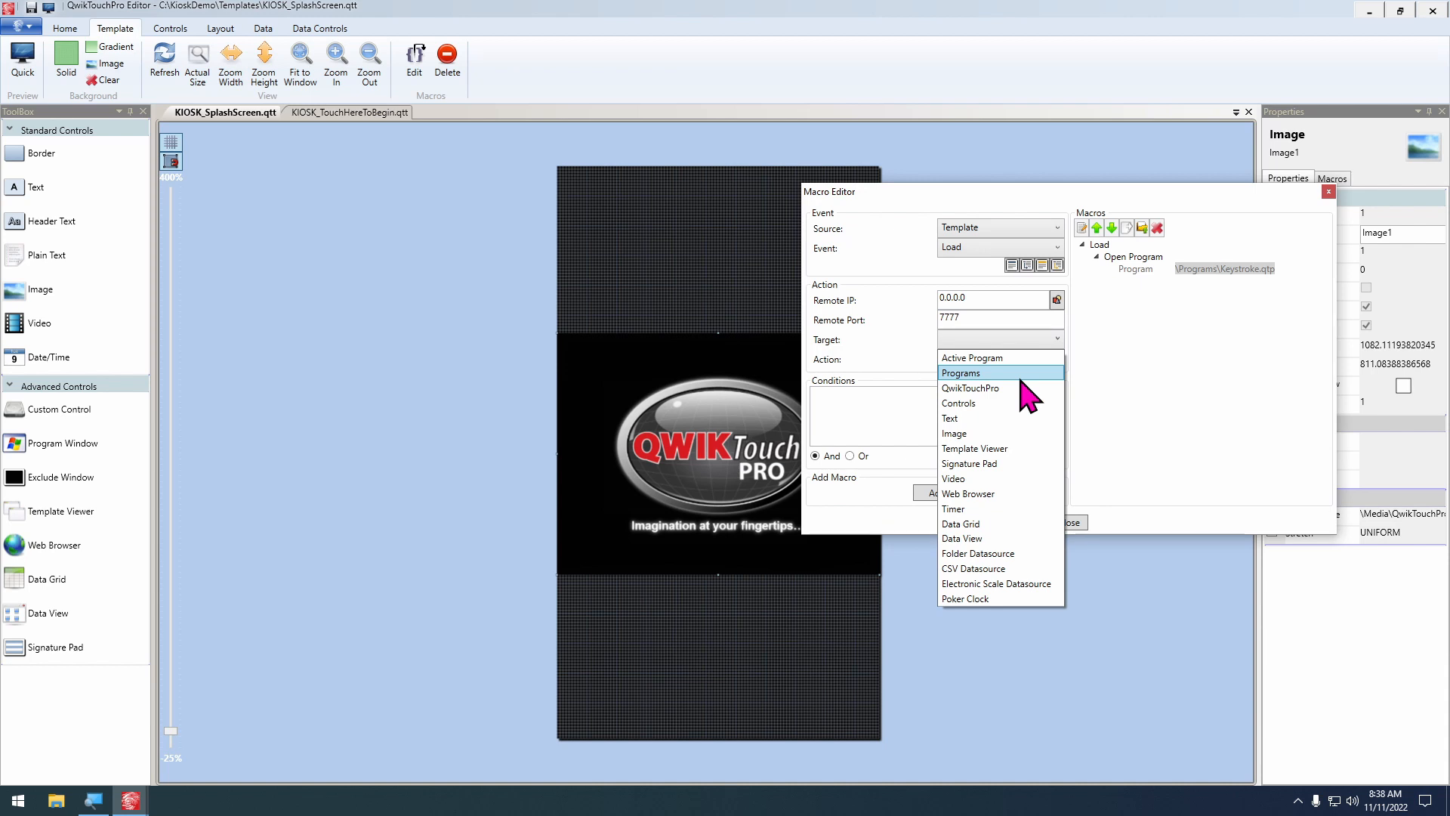
{"action": "left_click", "coordinate": [981, 387]}
{"action": "left_click", "coordinate": [997, 359]}
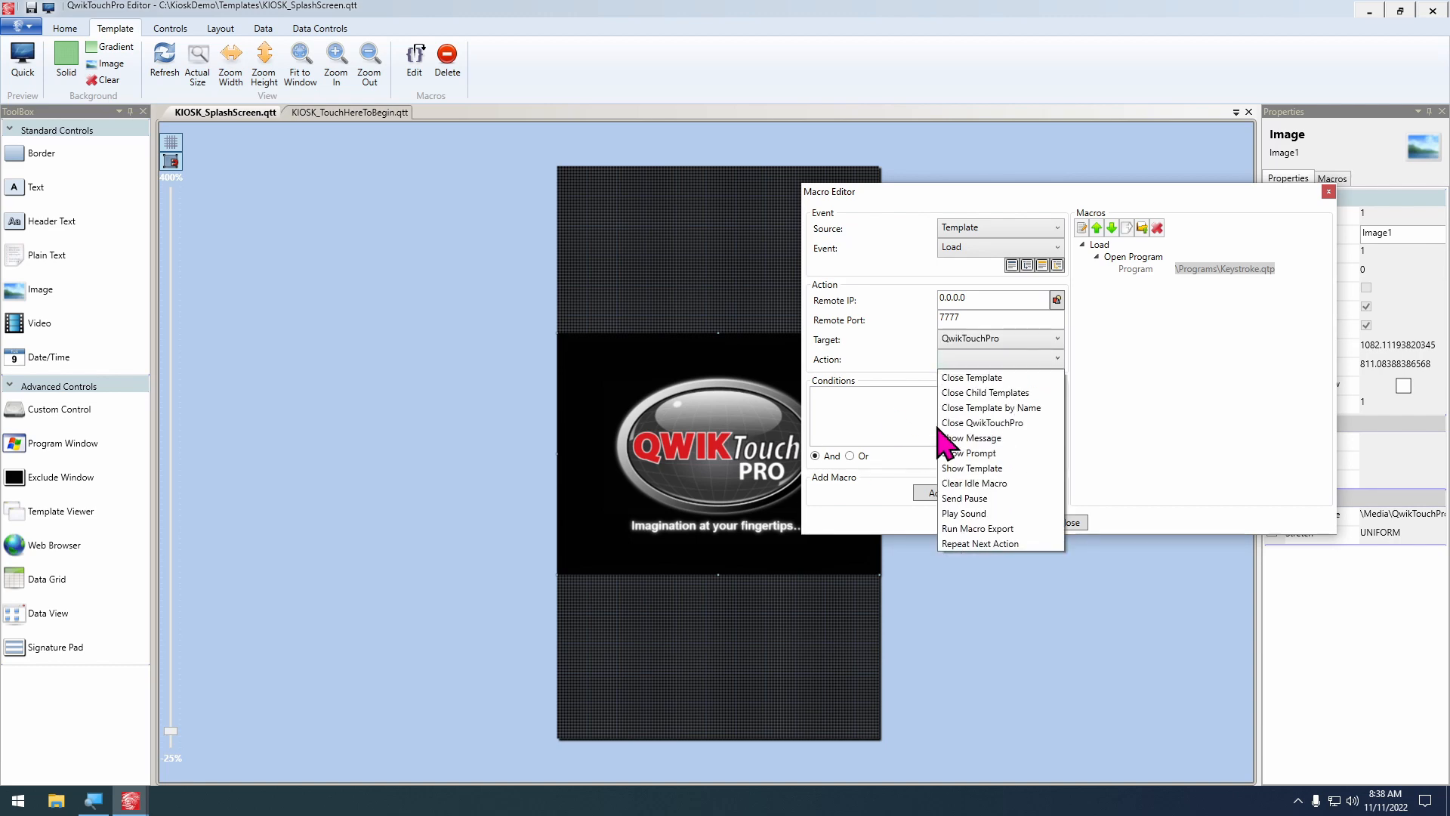
{"action": "left_click", "coordinate": [971, 468]}
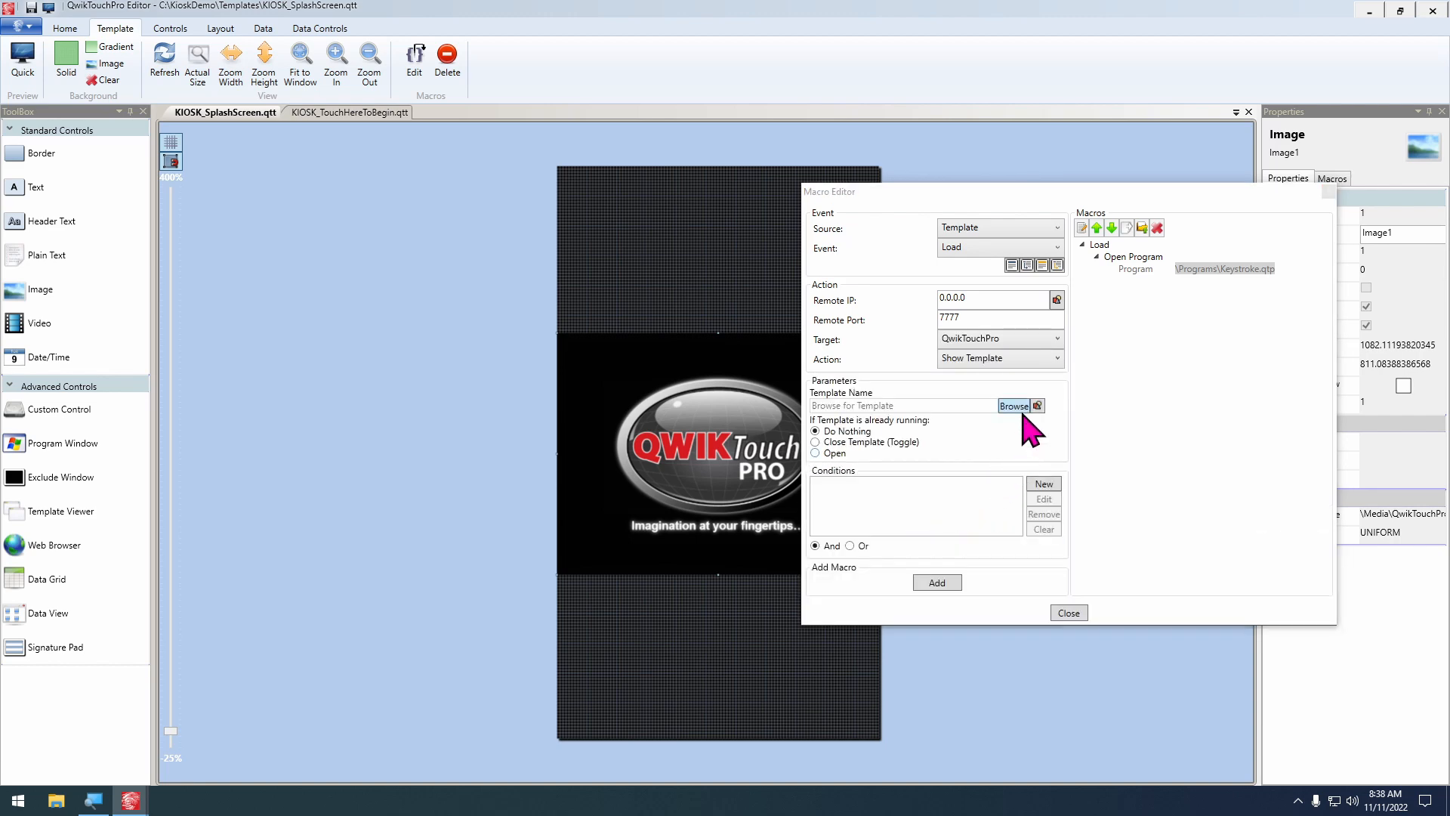
{"action": "left_click", "coordinate": [1014, 405]}
{"action": "double_click", "coordinate": [945, 337]}
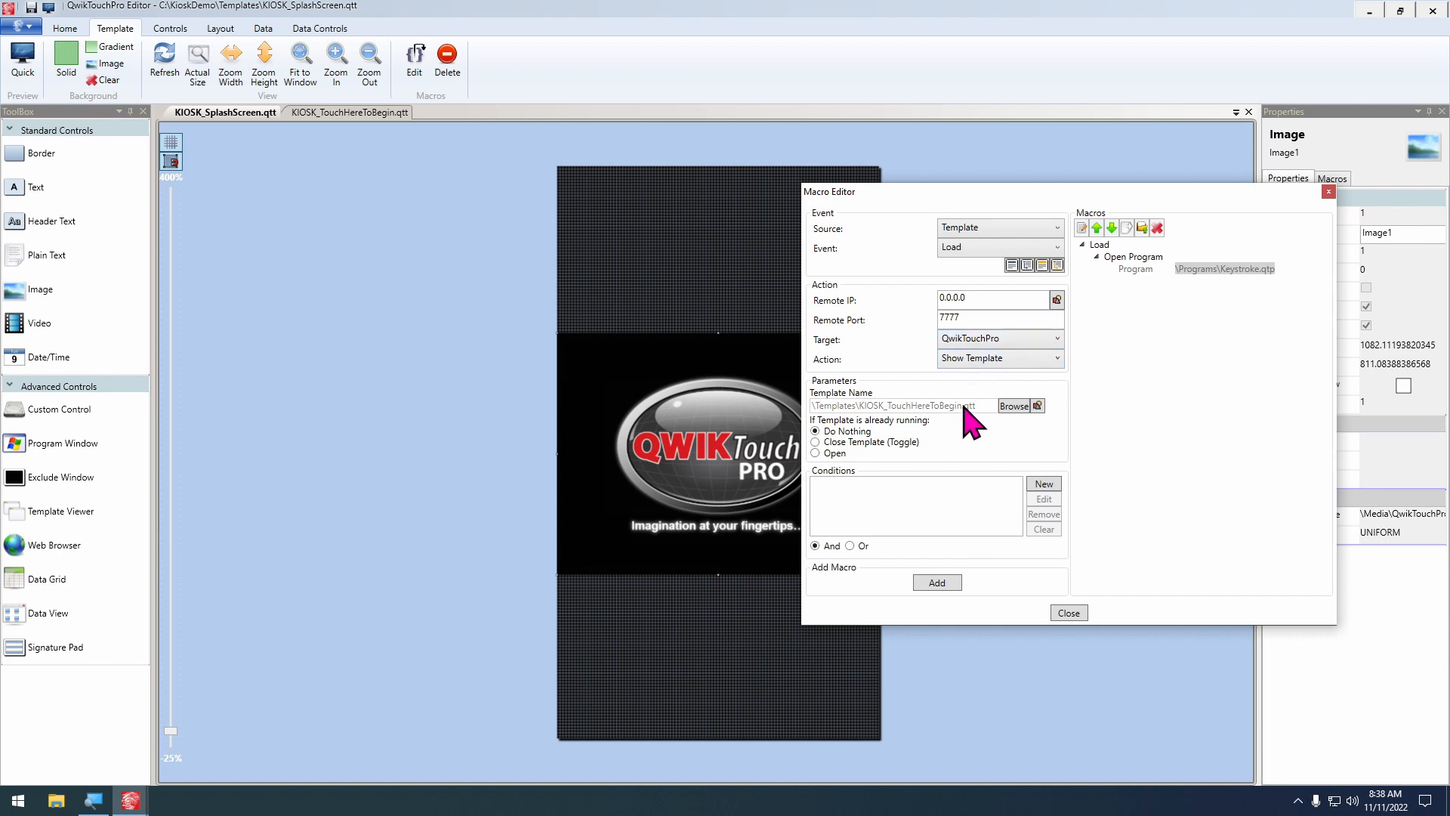
Add a condition to the Show Template action requiring IsKeystrokeOpen from the KeystrokeCustomerDisplay data source to equal True
{"action": "left_click", "coordinate": [1042, 484]}
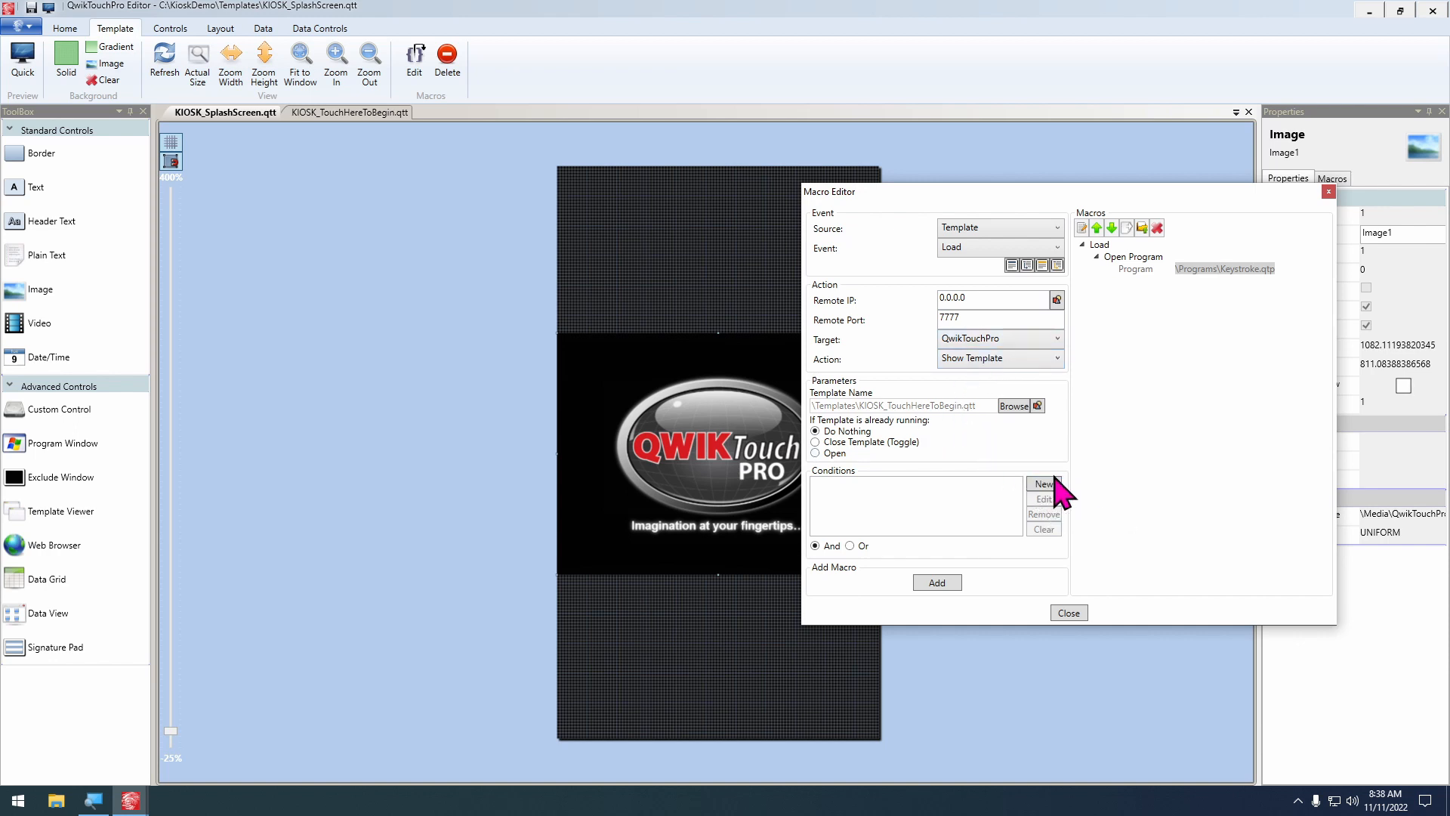
{"action": "left_click", "coordinate": [1044, 484]}
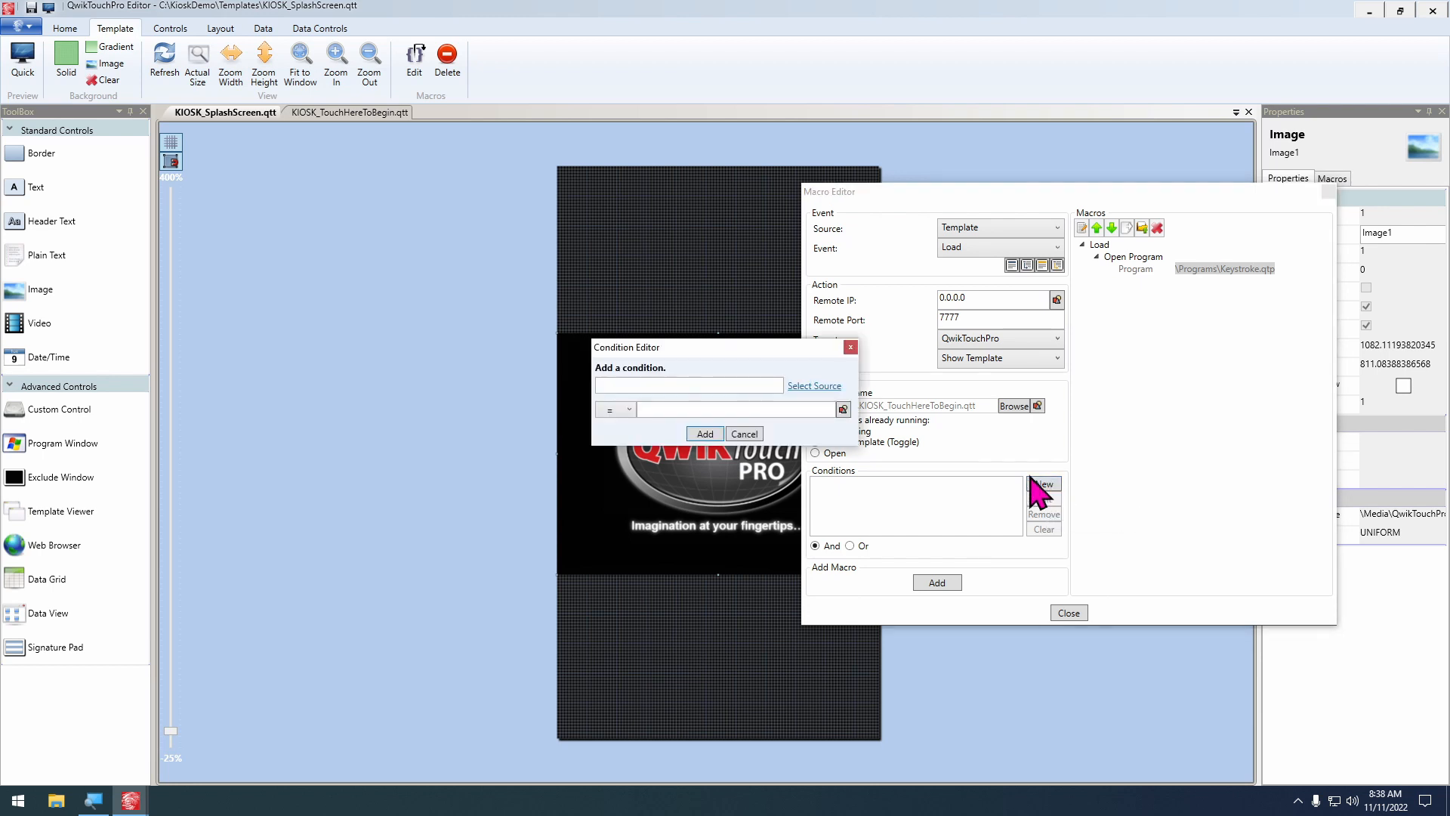
{"action": "left_click", "coordinate": [840, 411]}
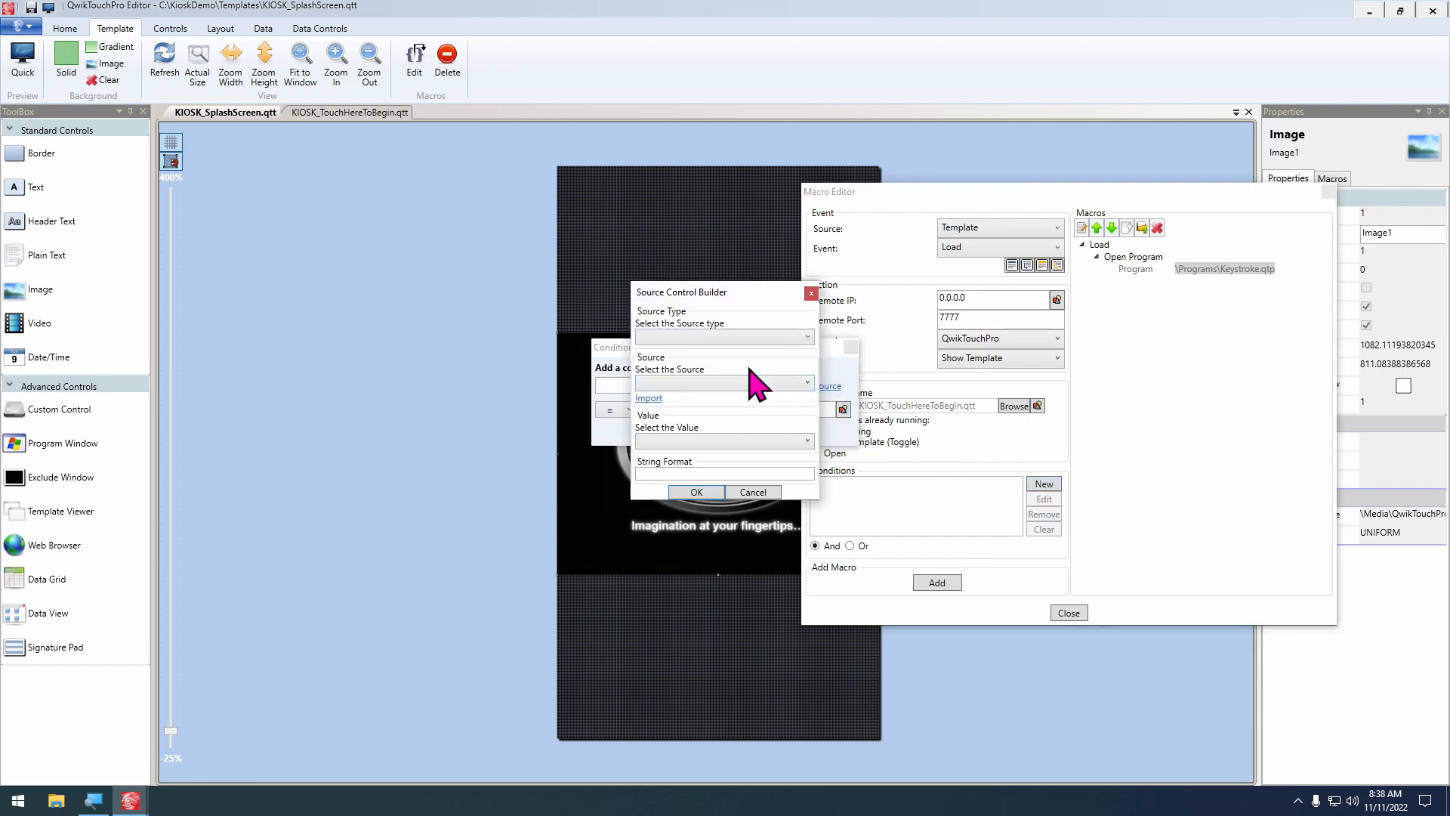
{"action": "left_click", "coordinate": [714, 336]}
{"action": "left_click", "coordinate": [702, 399]}
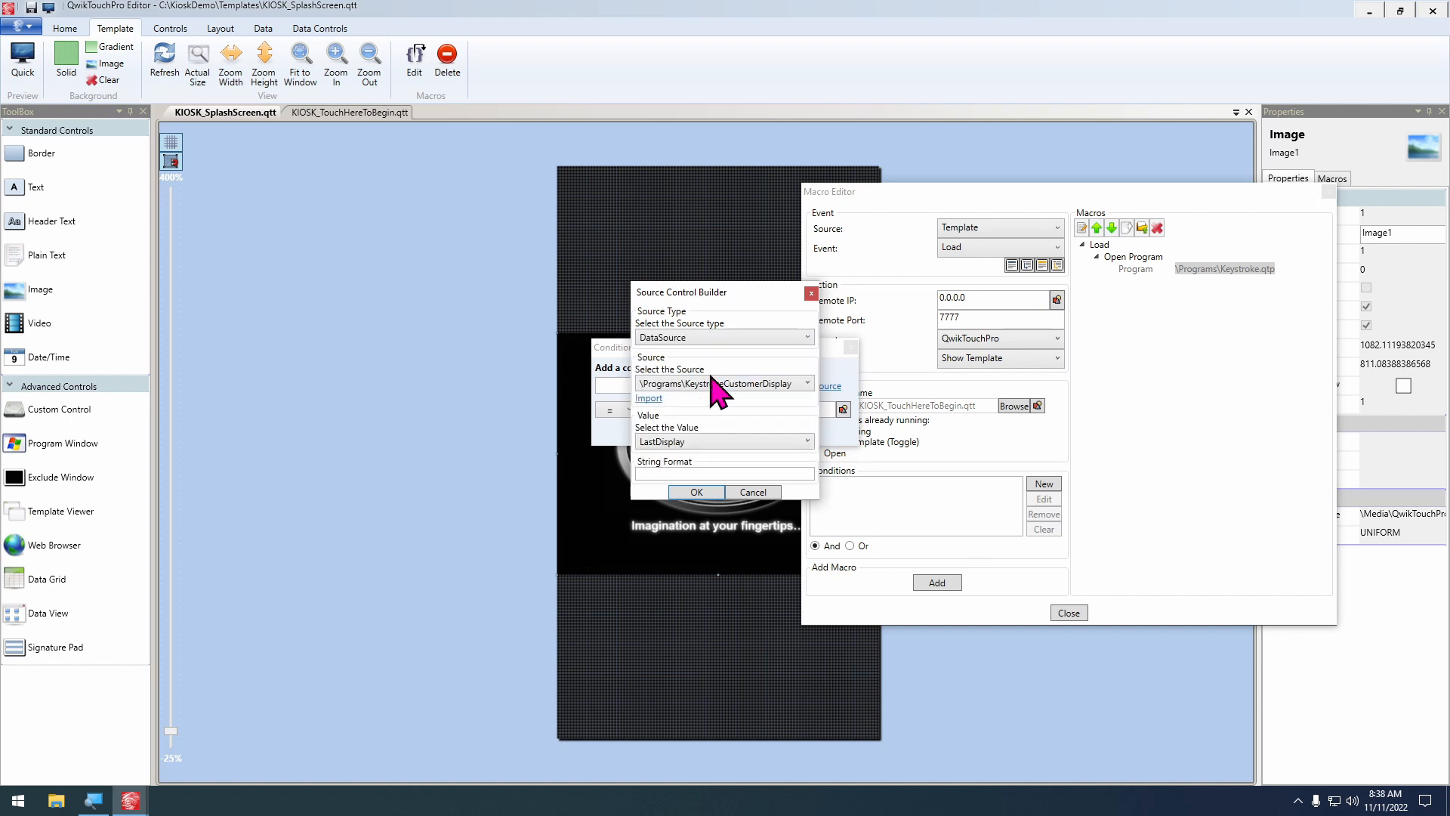
{"action": "left_click", "coordinate": [682, 441]}
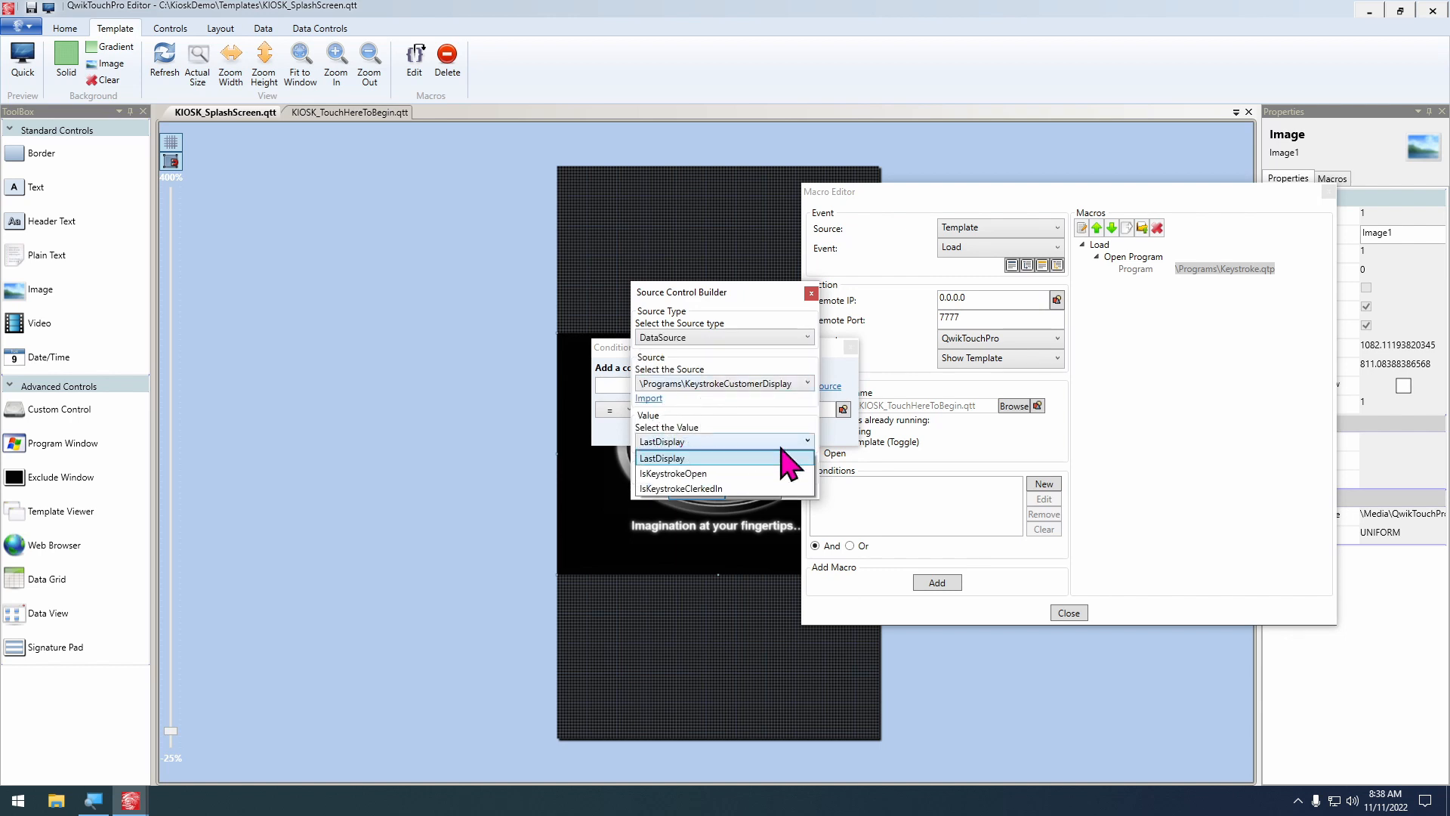
{"action": "left_click", "coordinate": [731, 483]}
{"action": "left_click", "coordinate": [706, 494]}
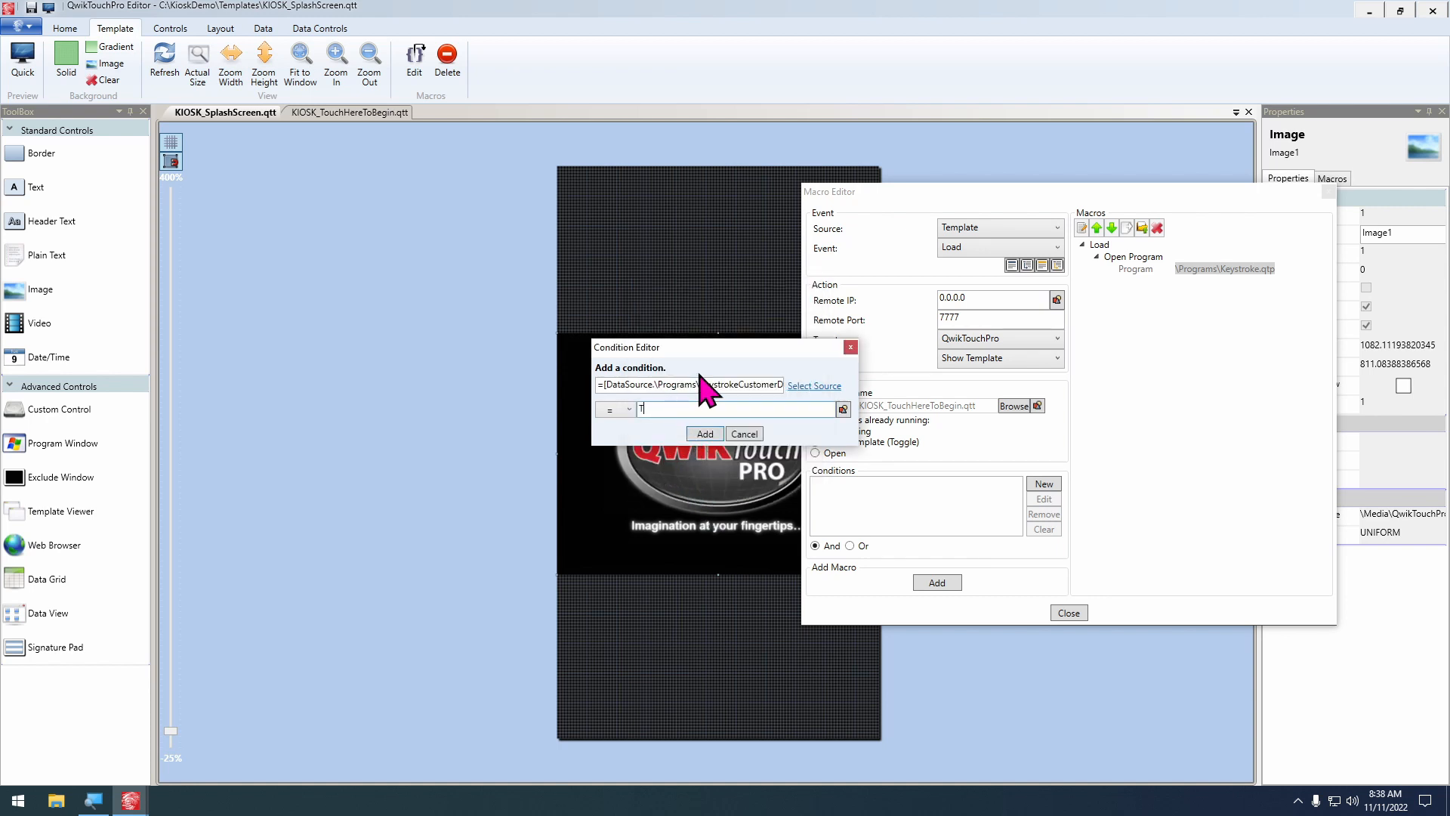
{"action": "left_click", "coordinate": [705, 434]}
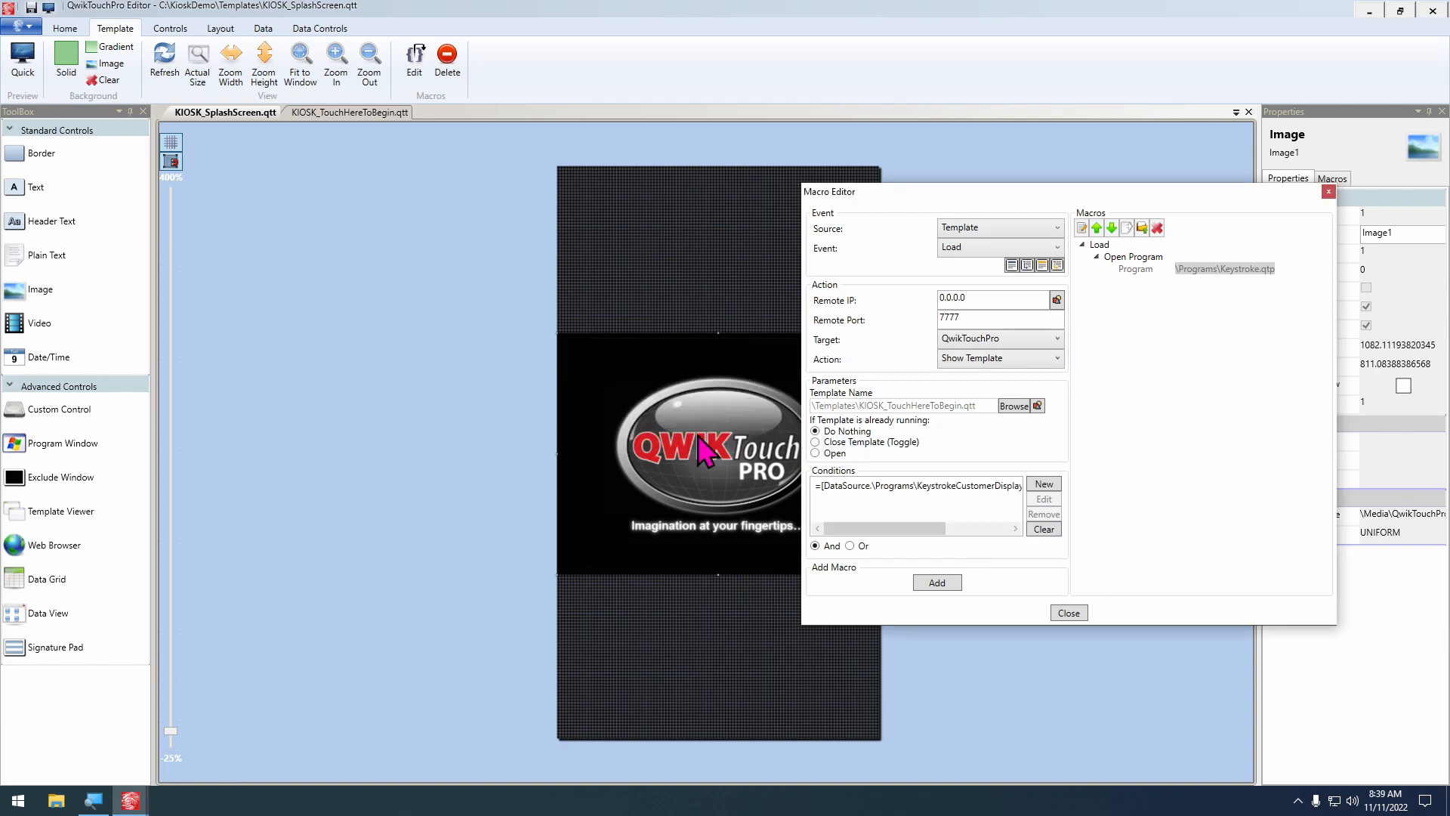
Add a second condition requiring the KeystrokeCustomerDisplay data source's IsKeystrokeClerkedIn value to equal True
{"action": "left_click", "coordinate": [1040, 485]}
{"action": "left_click", "coordinate": [802, 387]}
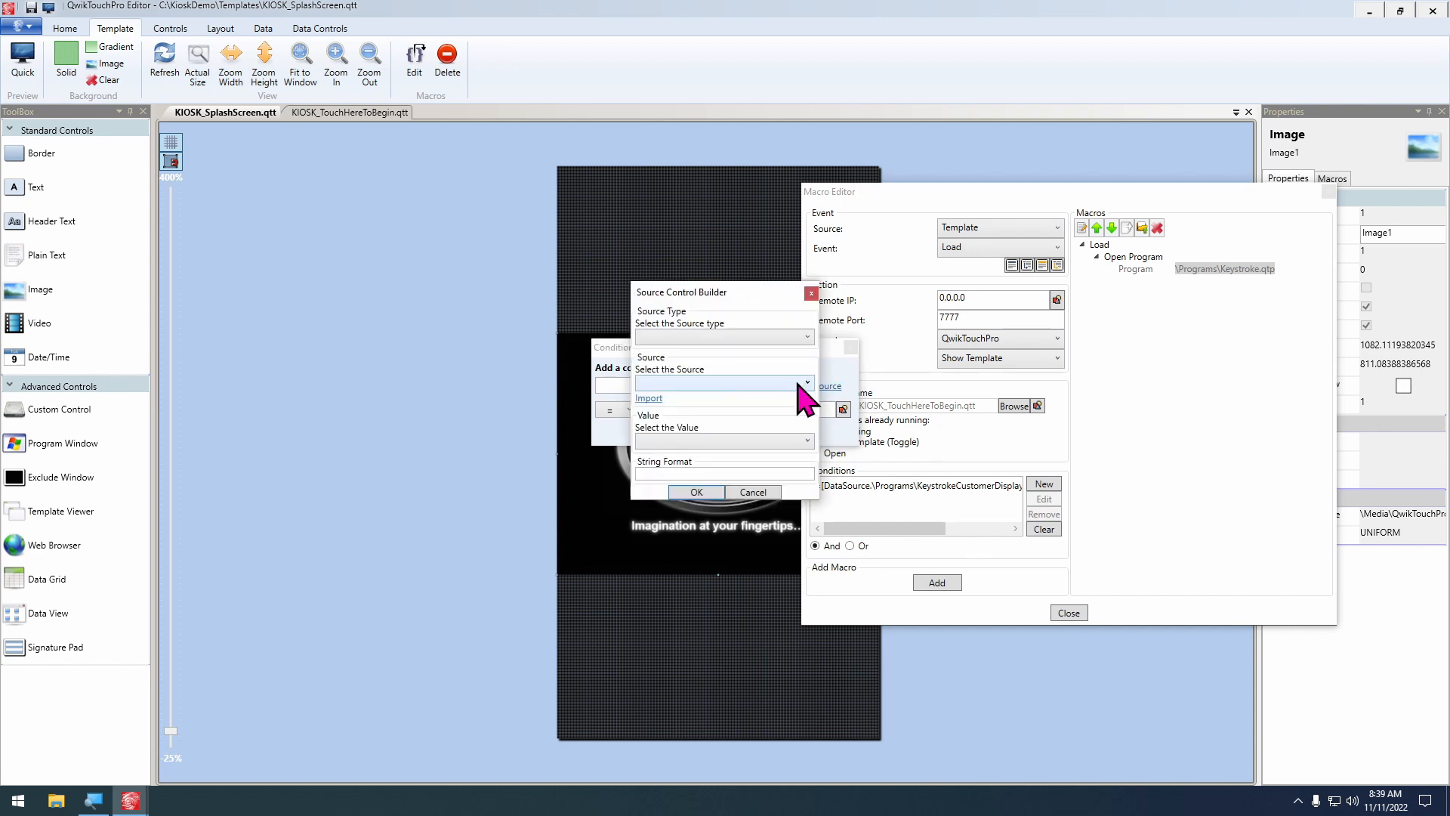
{"action": "left_click", "coordinate": [731, 338]}
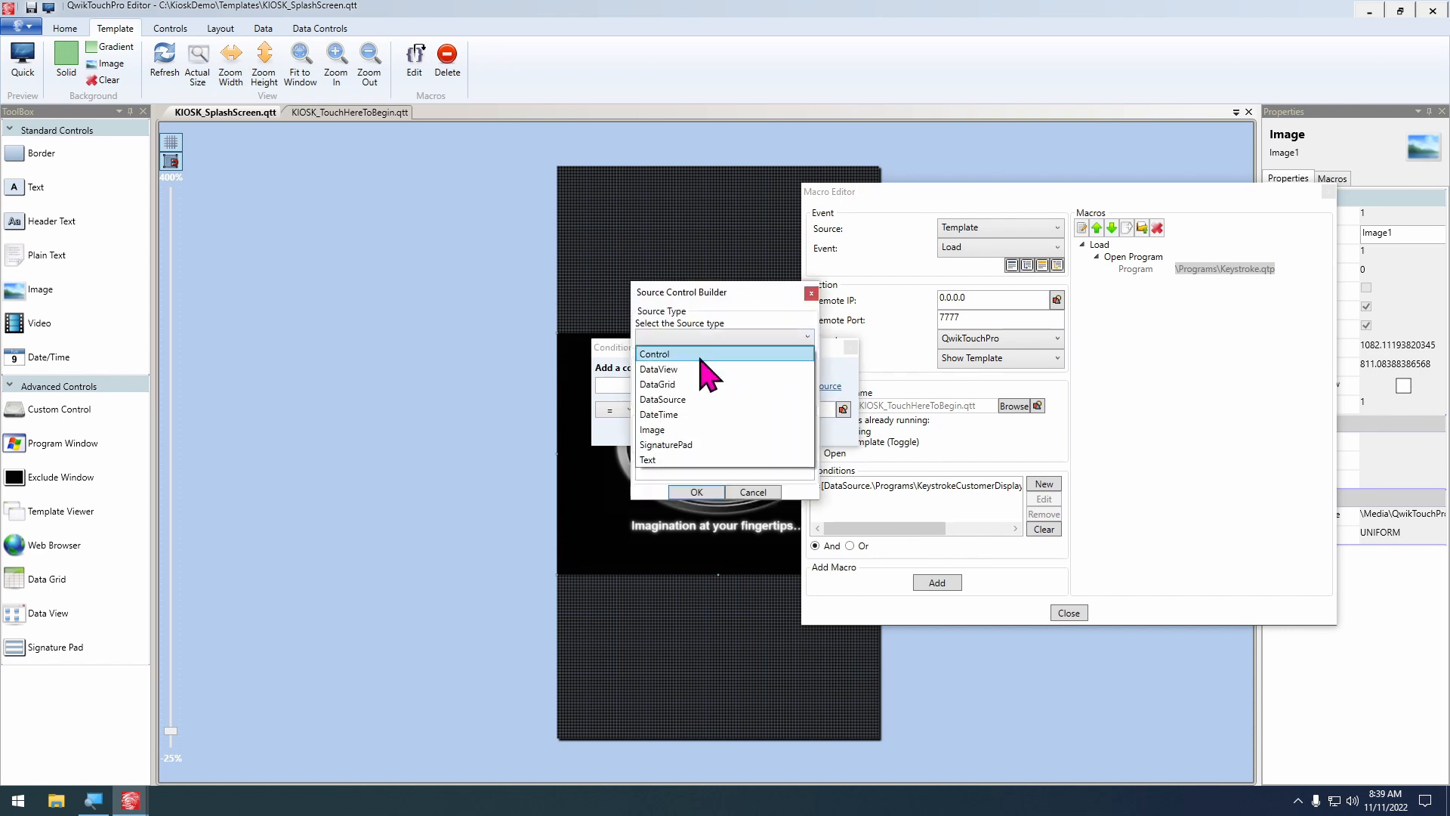
{"action": "left_click", "coordinate": [694, 399]}
{"action": "left_click", "coordinate": [718, 383]}
{"action": "left_click", "coordinate": [718, 397]}
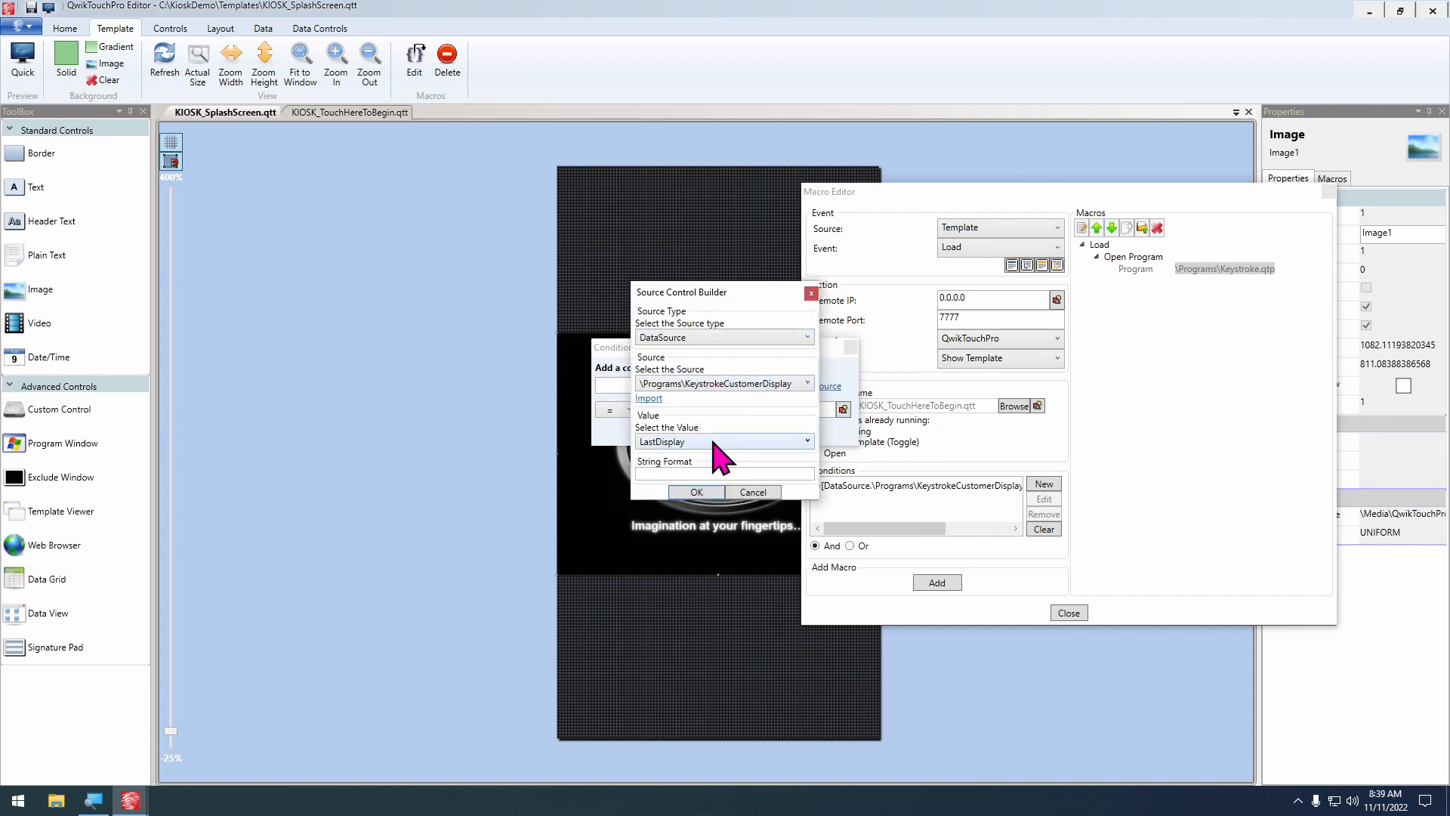
{"action": "left_click", "coordinate": [715, 442]}
{"action": "left_click", "coordinate": [710, 510]}
{"action": "left_click", "coordinate": [697, 491]}
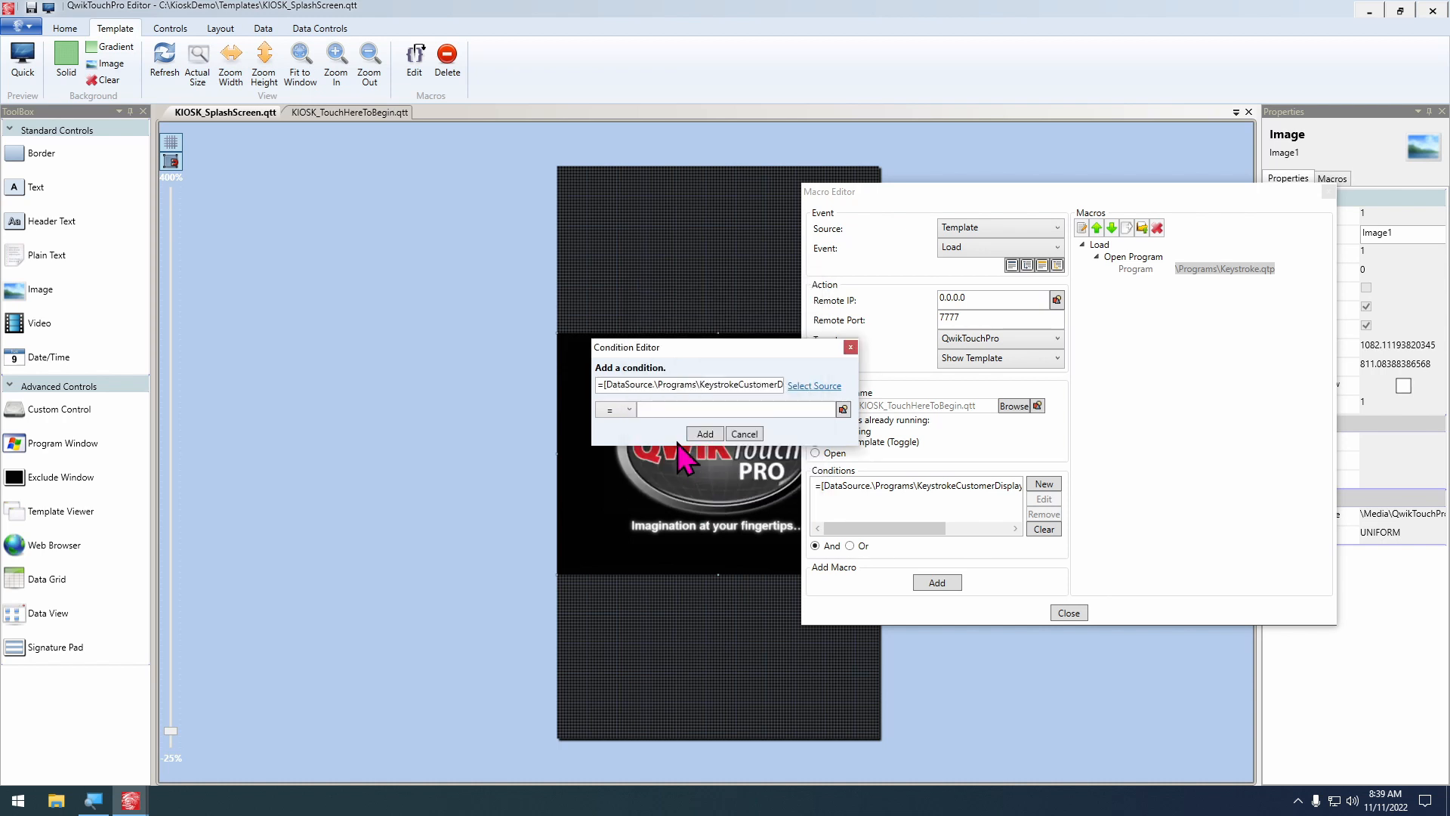
{"action": "left_click", "coordinate": [657, 409]}
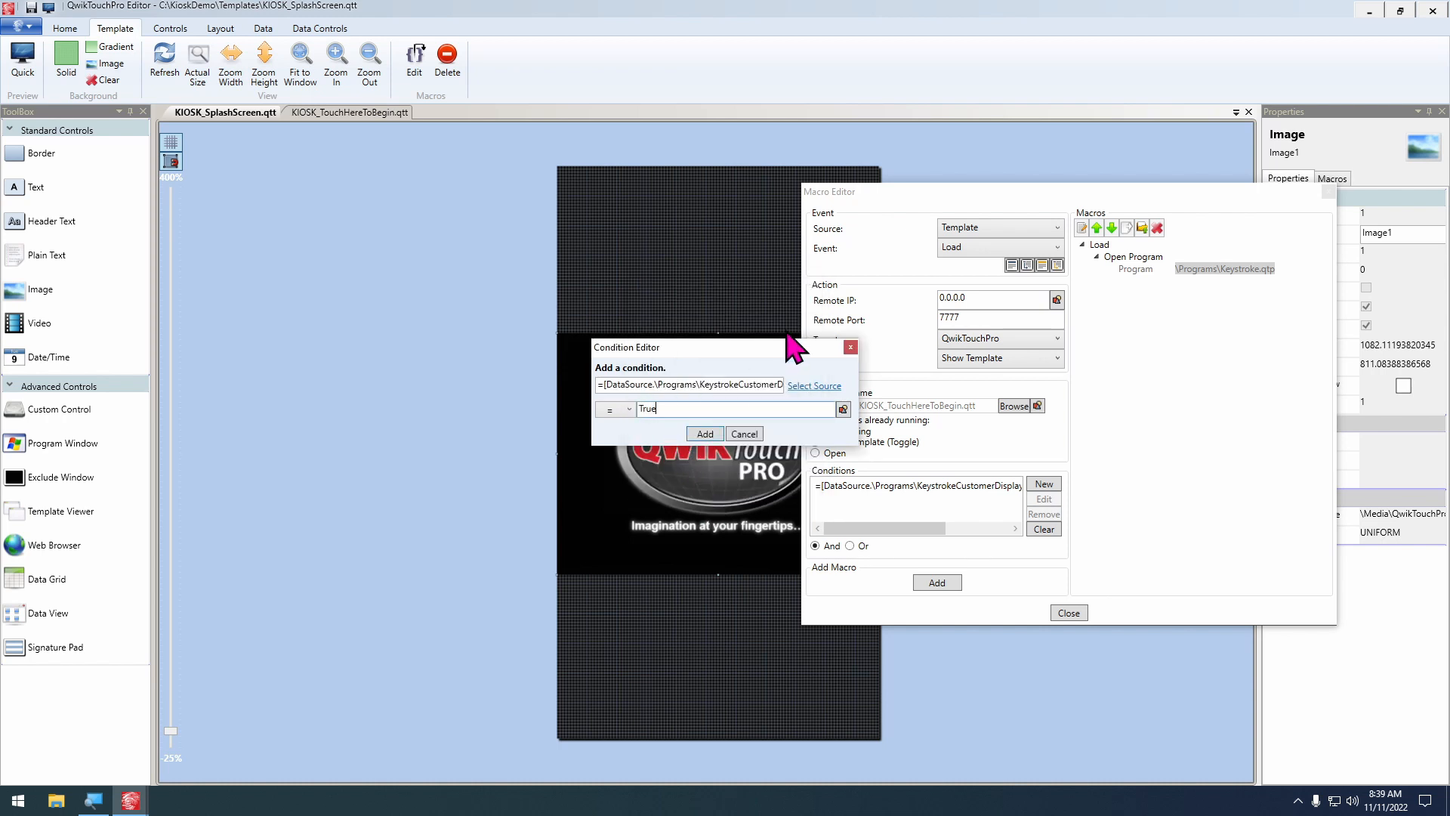
{"action": "left_click", "coordinate": [708, 434]}
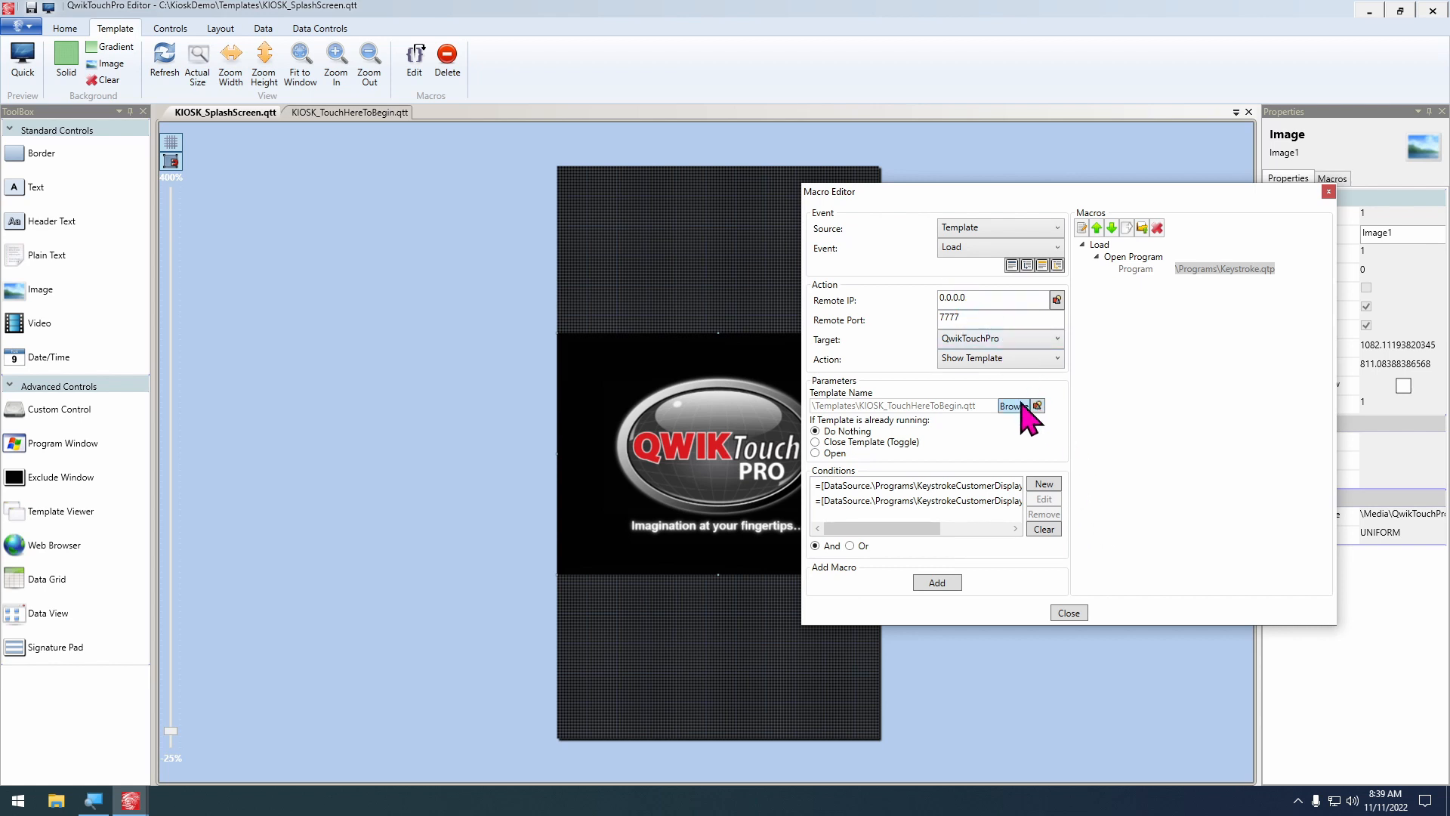
Check both conditions, add the Show Template macro without customizing the template's display, and close the macro editor
{"action": "left_click_drag", "start_coordinate": [922, 528], "coordinate": [978, 529]}
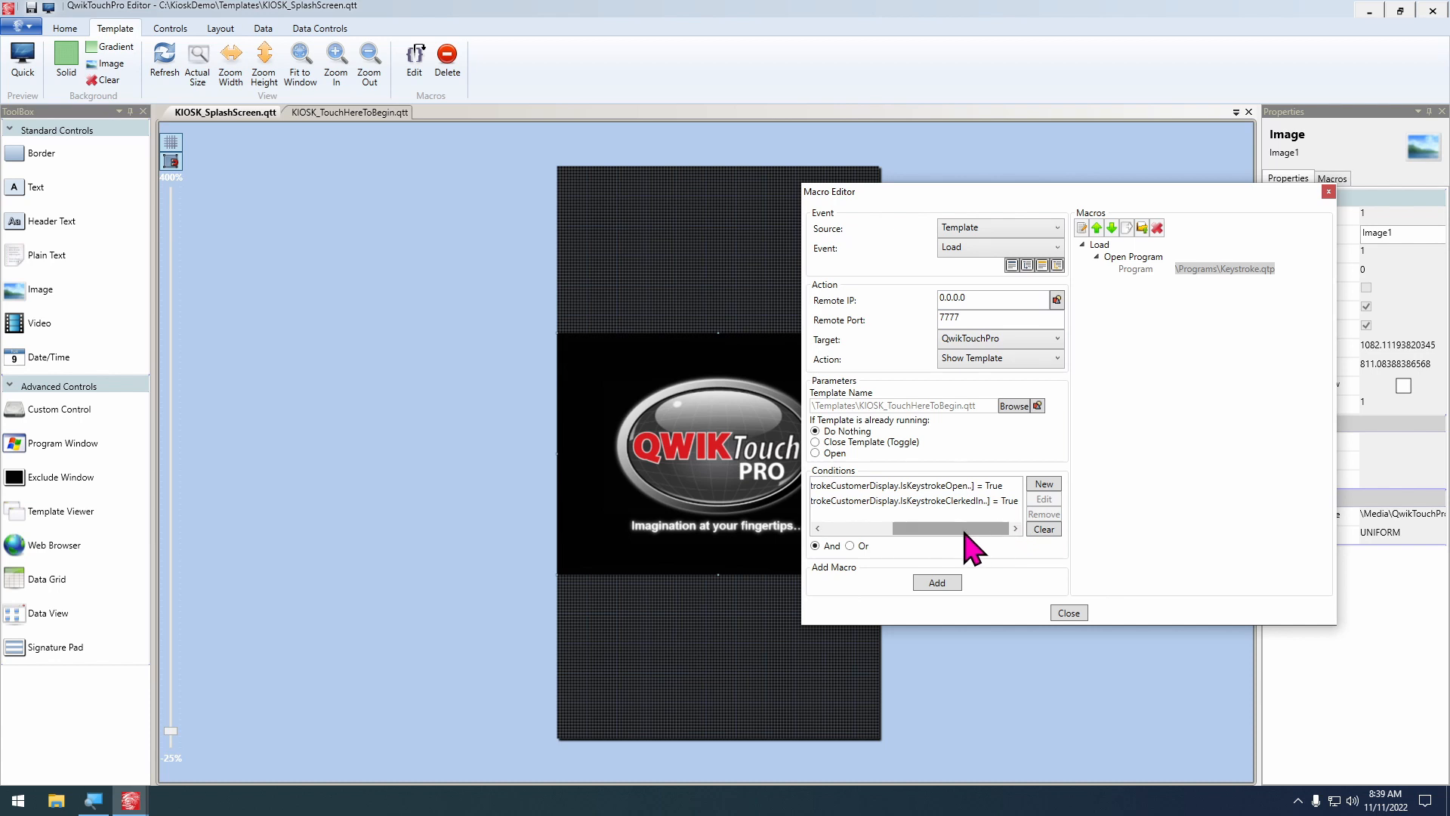
{"action": "left_click", "coordinate": [942, 584]}
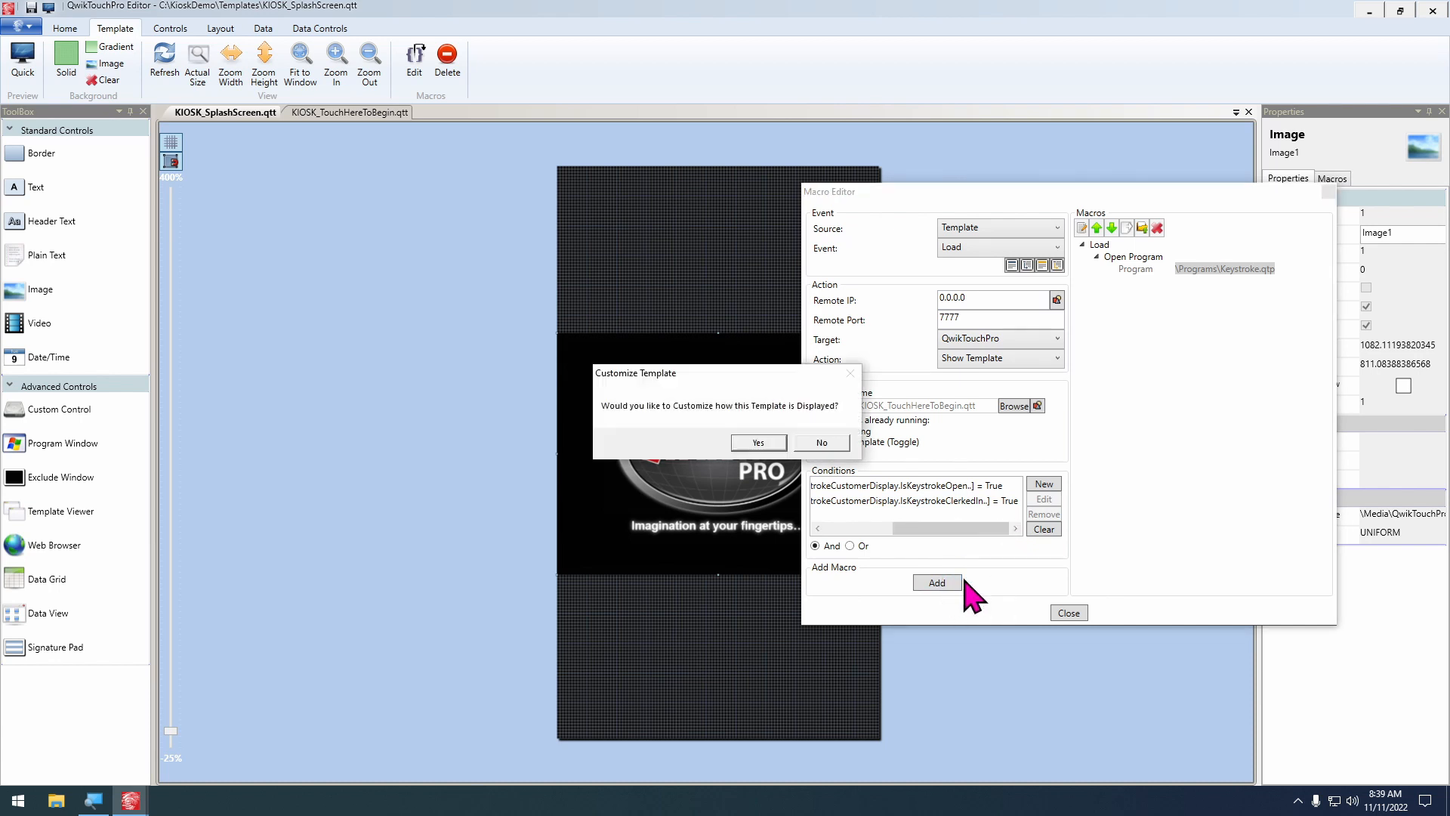
{"action": "left_click", "coordinate": [814, 445]}
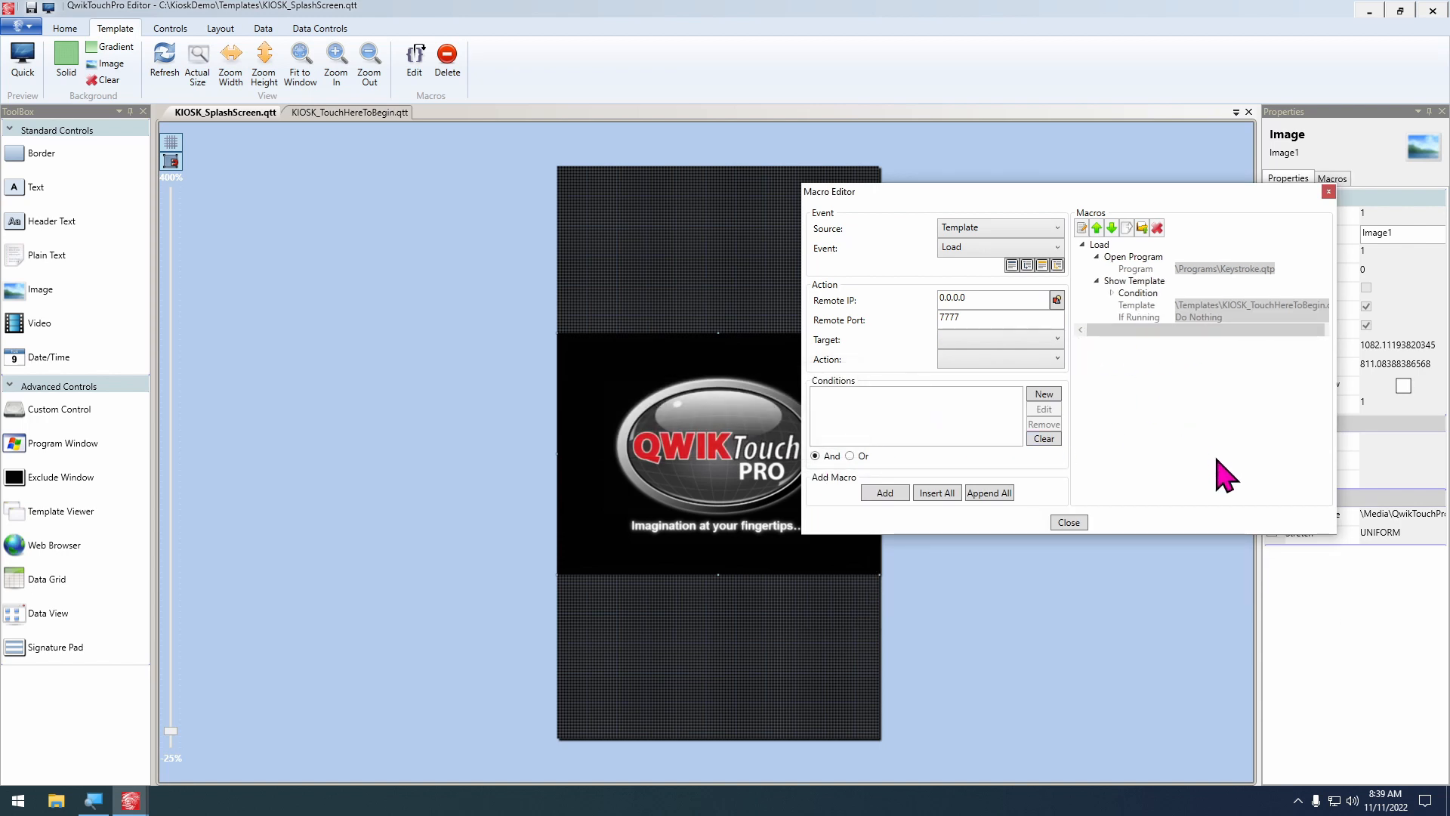
{"action": "left_click", "coordinate": [1069, 522]}
Open the macros of the KeystrokeCustomerDisplay data source and review the actions under the Keystroke Opened and Clerked In events
{"action": "left_click", "coordinate": [264, 29]}
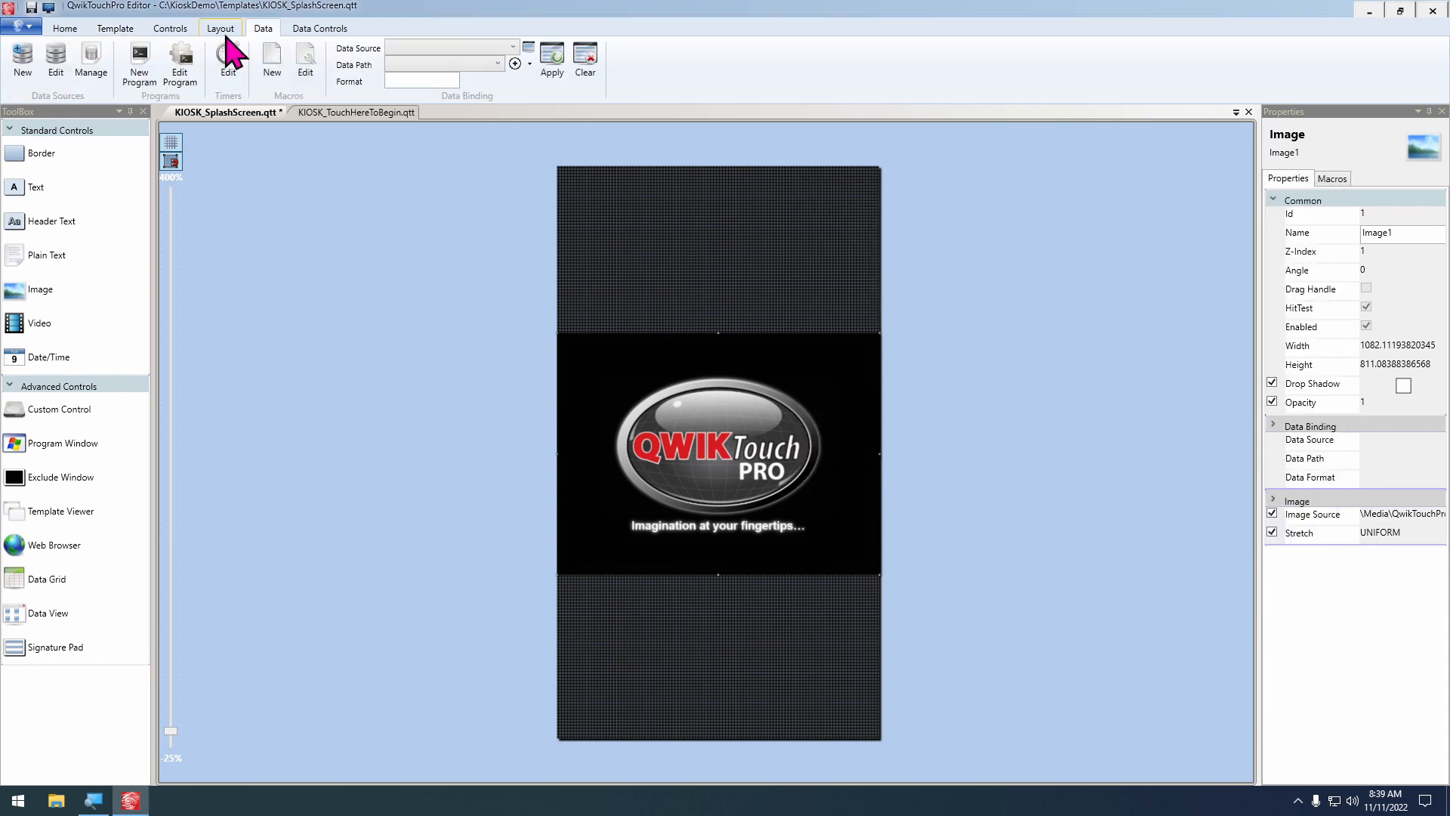
{"action": "left_click", "coordinate": [90, 64]}
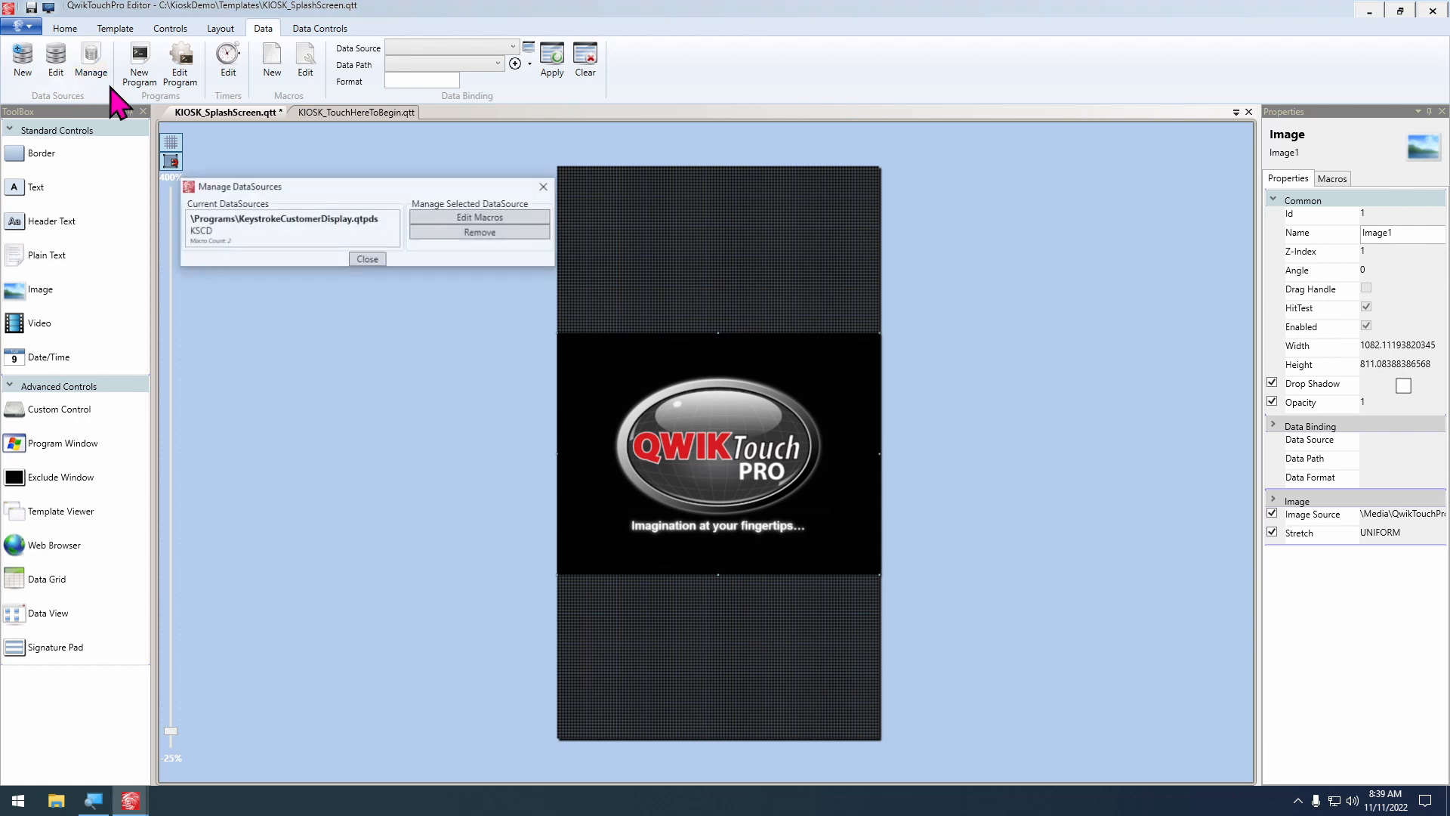
{"action": "left_click", "coordinate": [479, 219]}
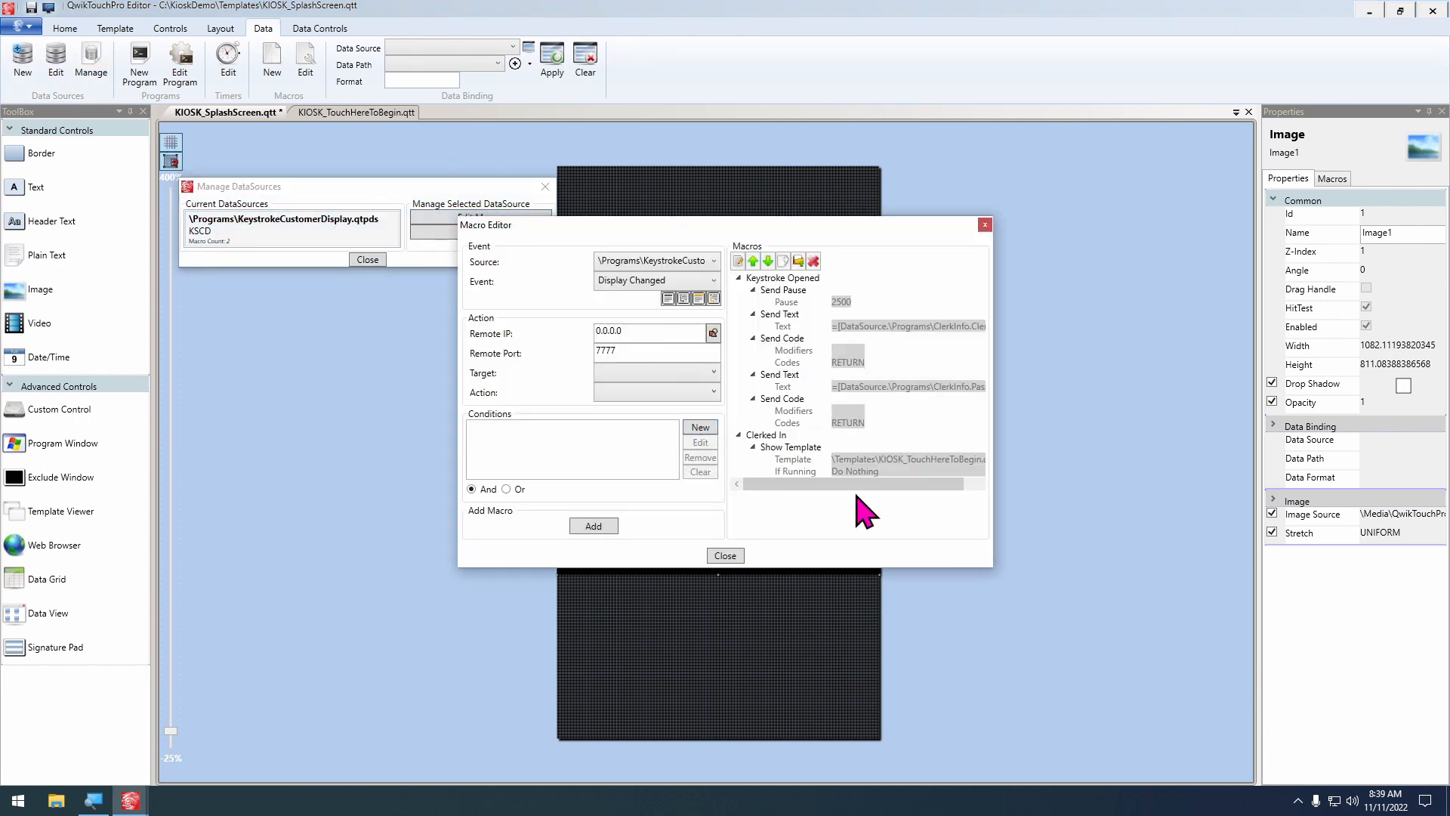
{"action": "left_click", "coordinate": [740, 278]}
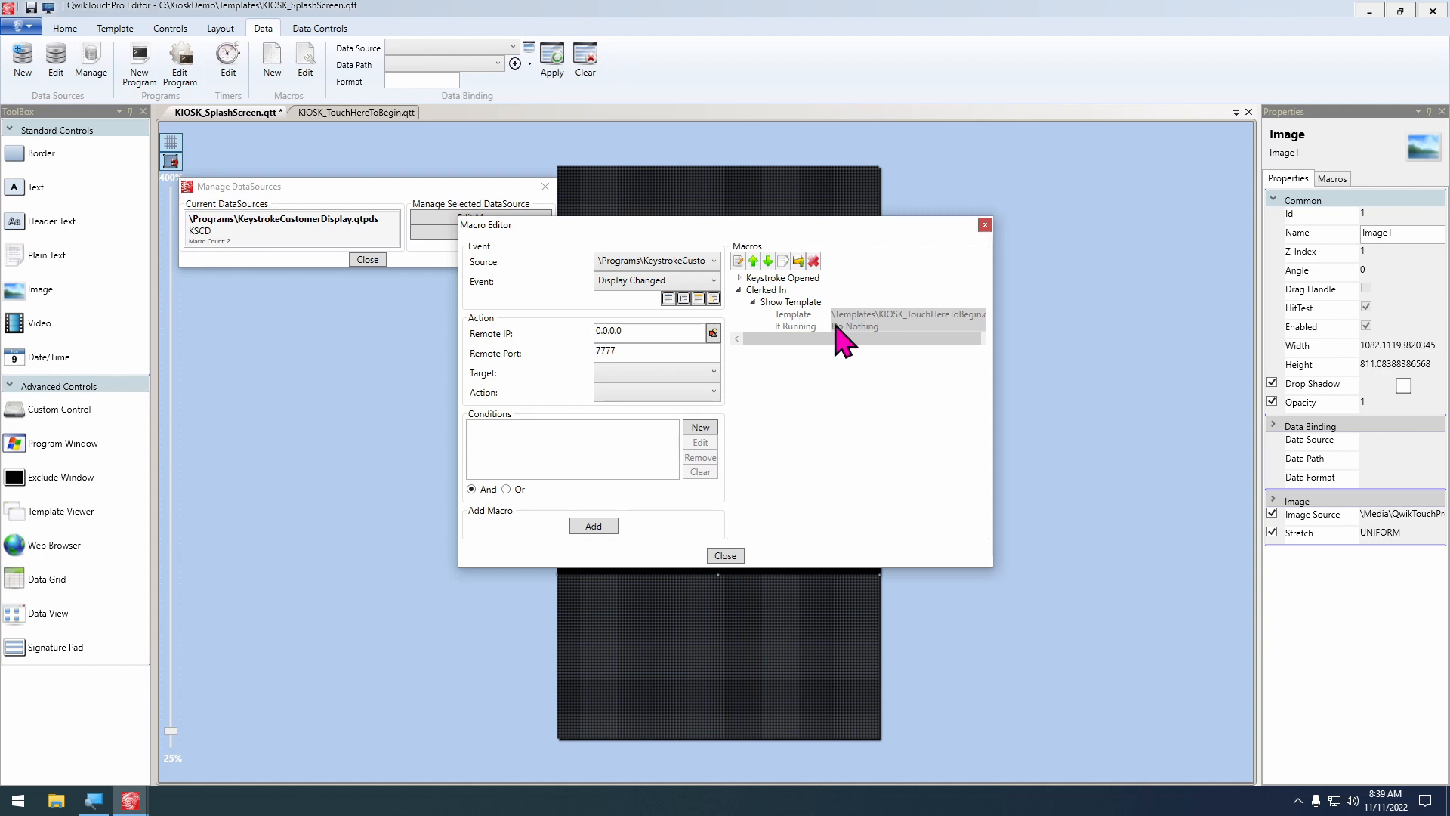
{"action": "left_click", "coordinate": [739, 291]}
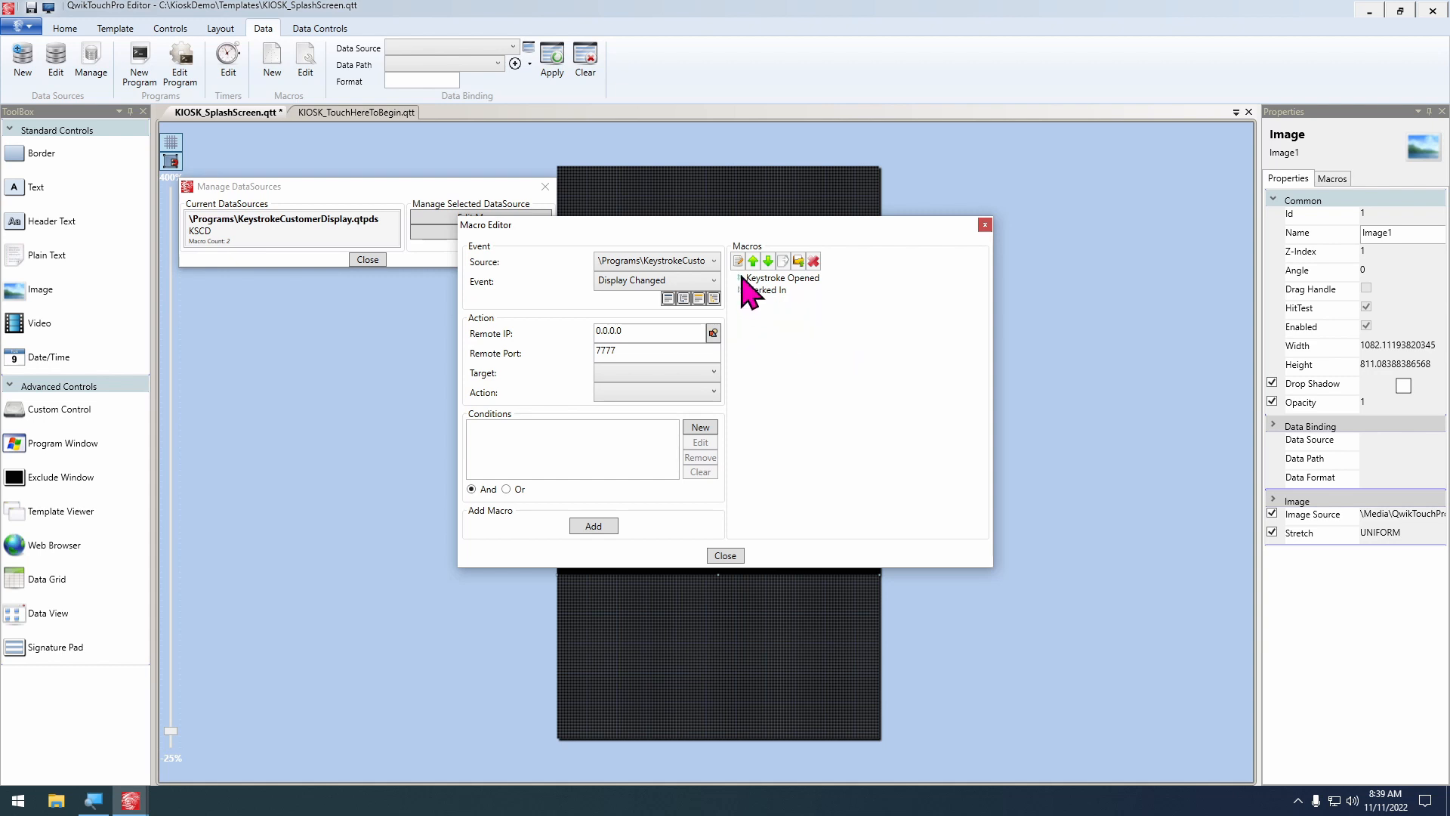
{"action": "left_click", "coordinate": [739, 278]}
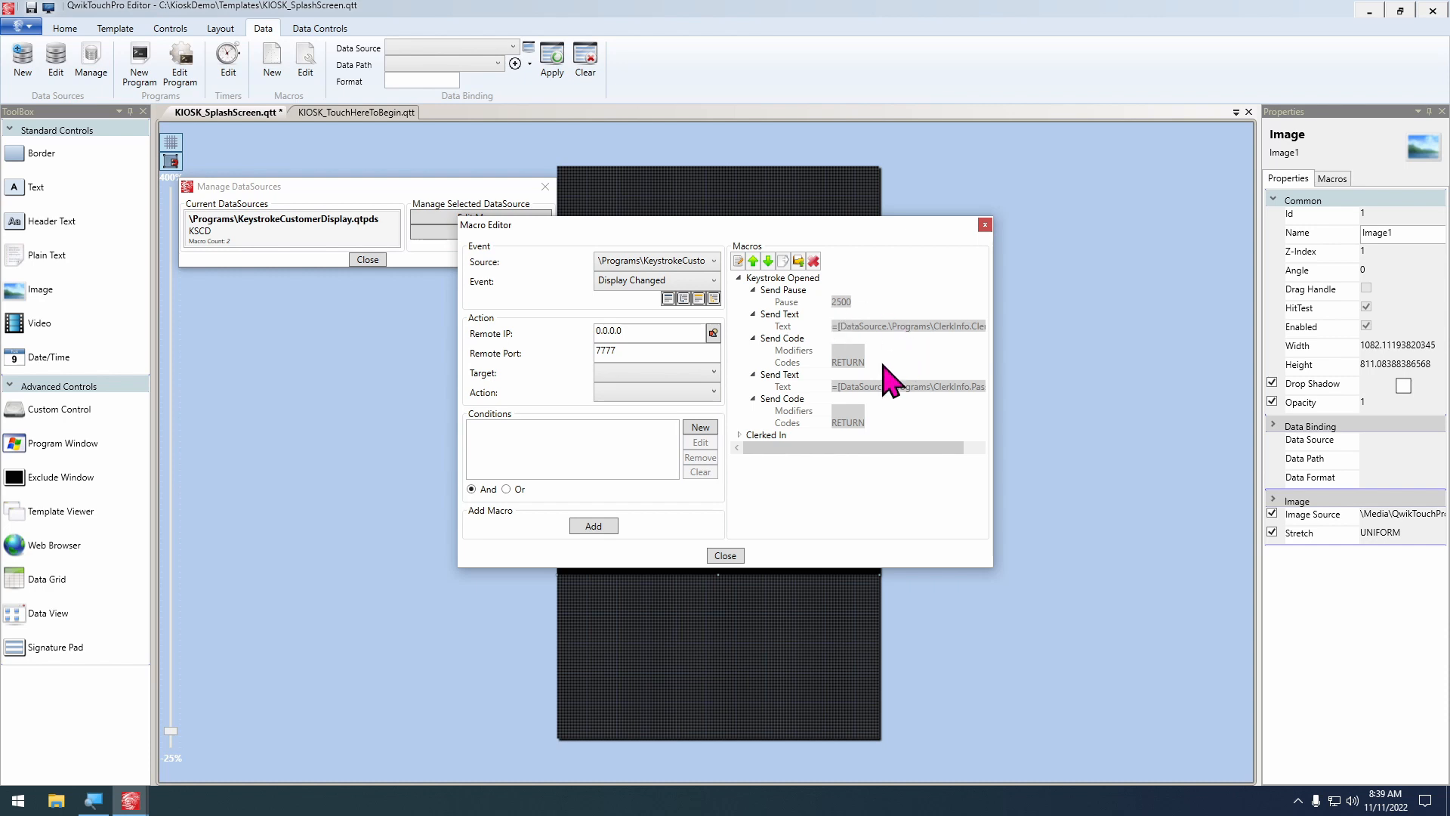
Export the Keystroke Opened event's macro as mClerkIn in the KioskDemo Programs folder
{"action": "left_click", "coordinate": [781, 278]}
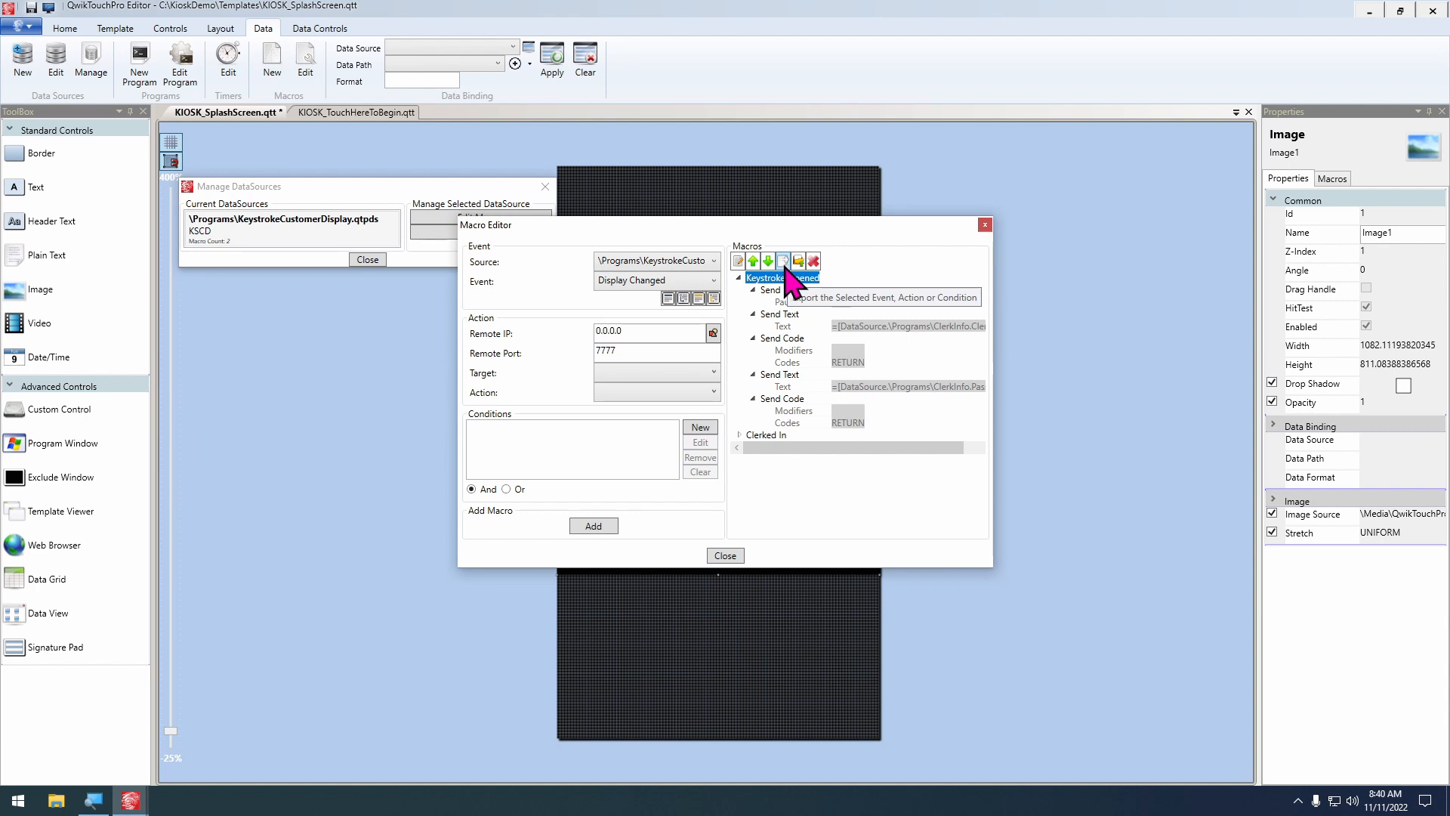
{"action": "left_click", "coordinate": [784, 263]}
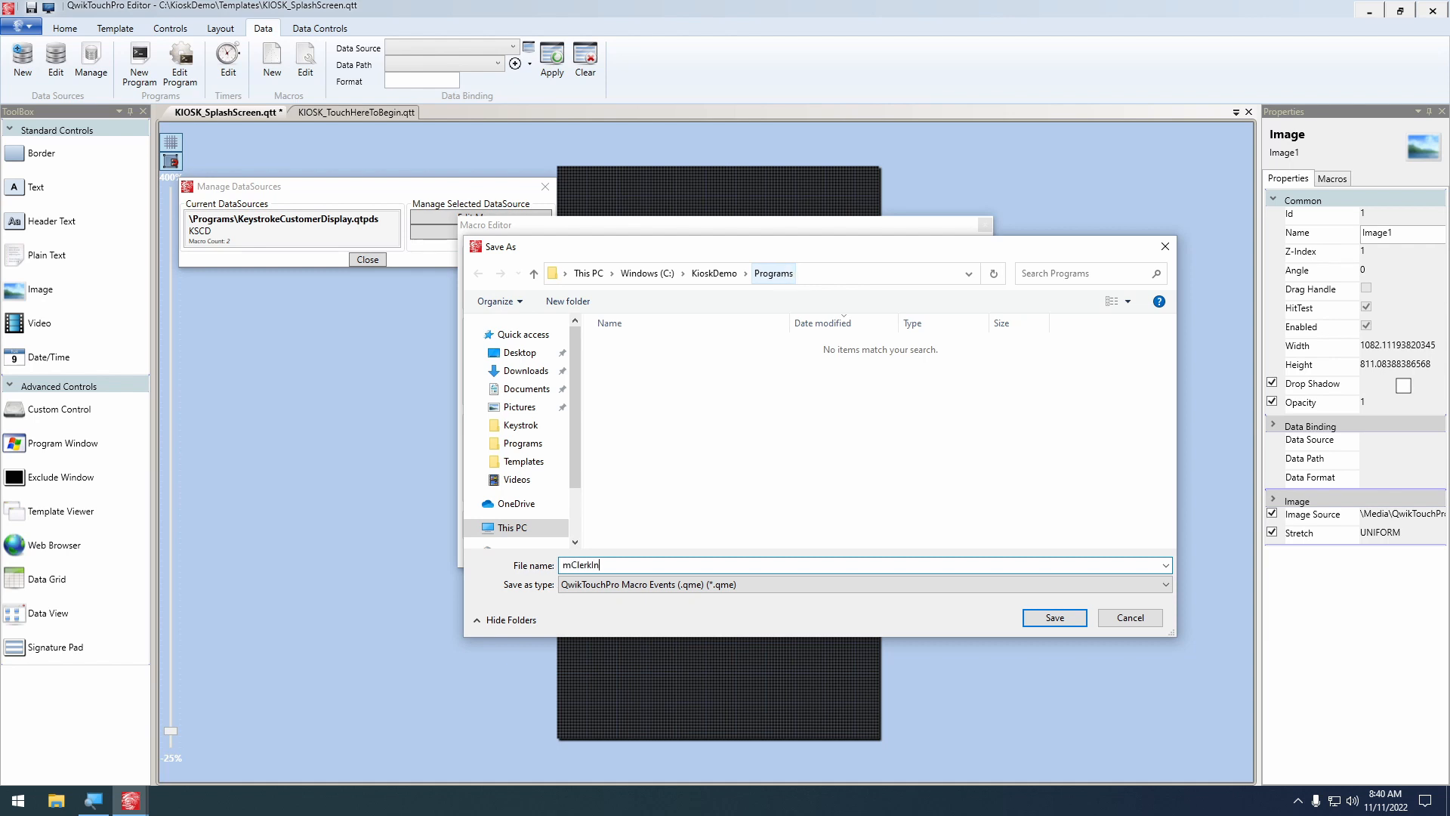
{"action": "left_click", "coordinate": [1058, 619]}
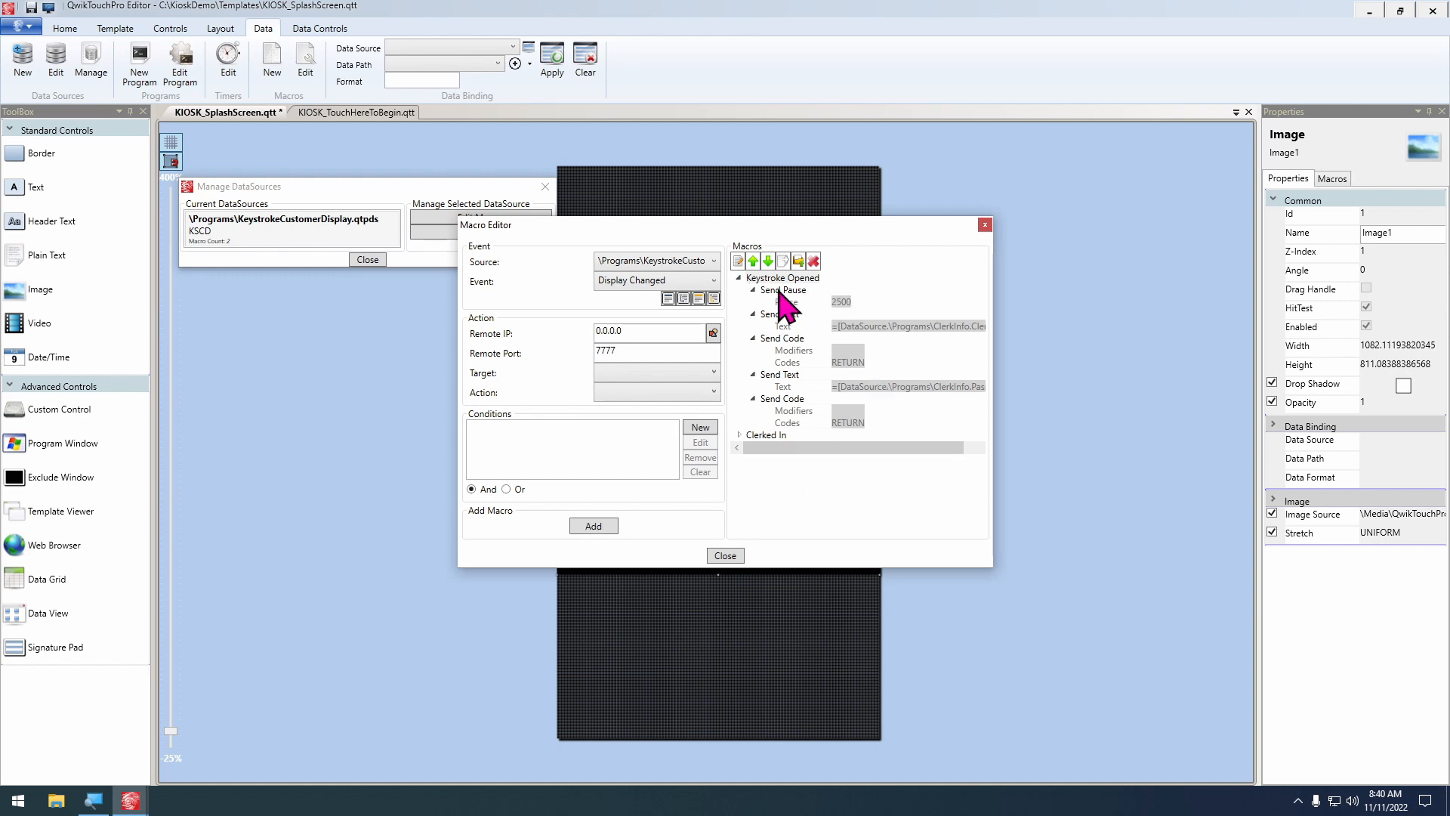
Delete the Send Pause, Send Text and Send Code actions under the Keystroke Opened event
{"action": "left_click", "coordinate": [780, 291]}
{"action": "left_click", "coordinate": [813, 260]}
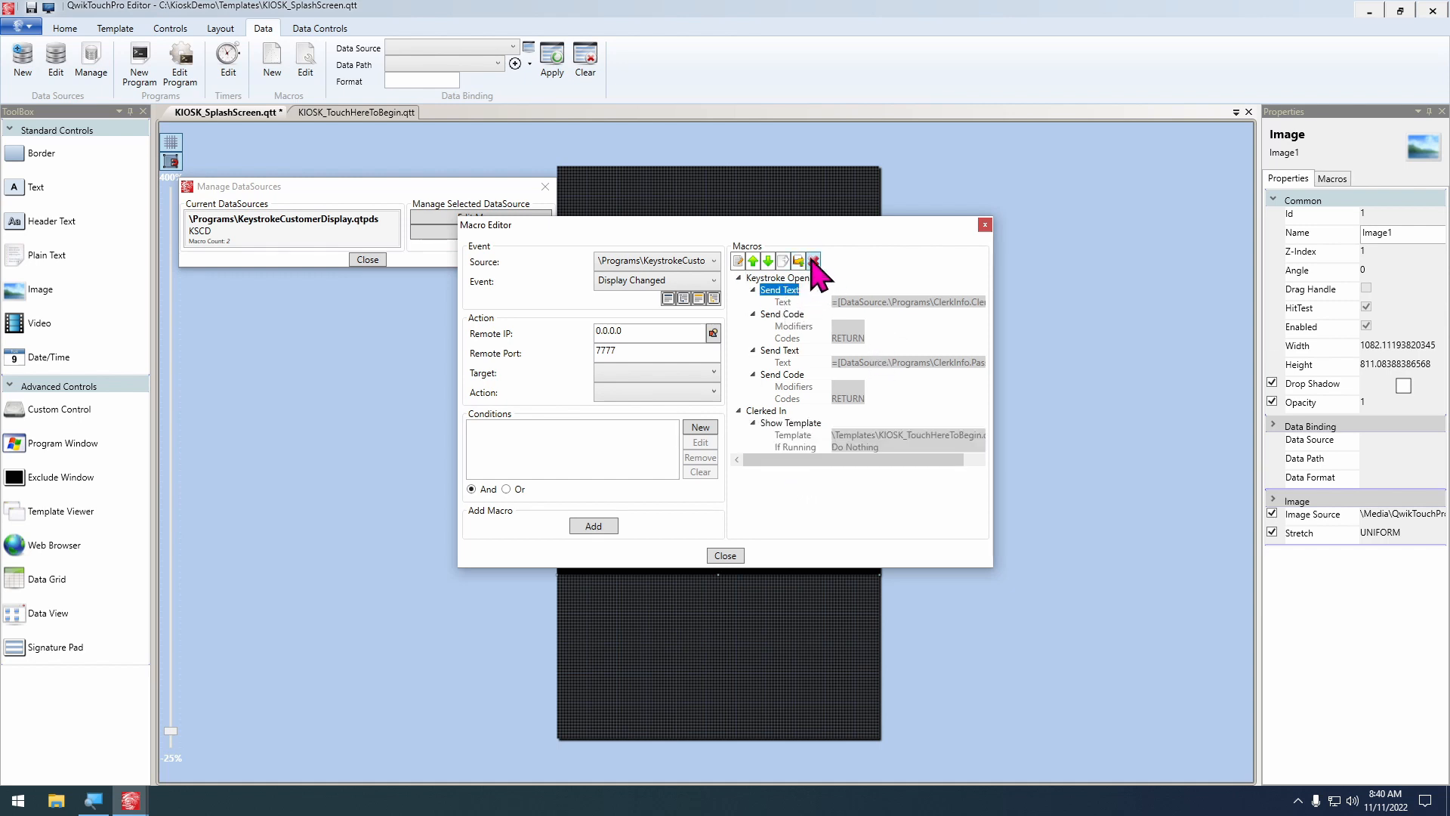
{"action": "left_click", "coordinate": [814, 260]}
{"action": "left_click", "coordinate": [783, 290]}
{"action": "left_click", "coordinate": [813, 261]}
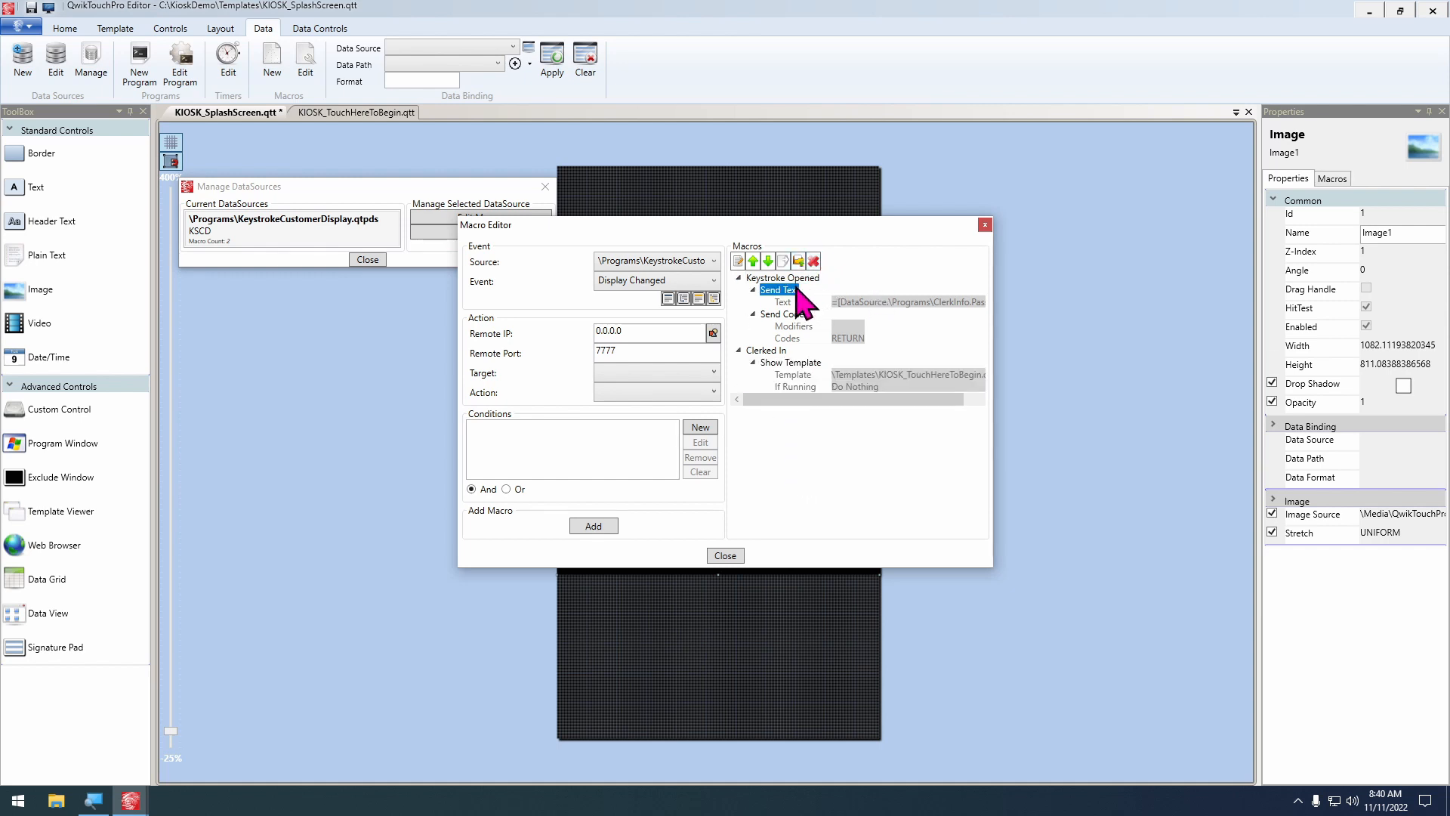
{"action": "left_click", "coordinate": [814, 260]}
{"action": "left_click", "coordinate": [781, 291]}
{"action": "left_click", "coordinate": [814, 261]}
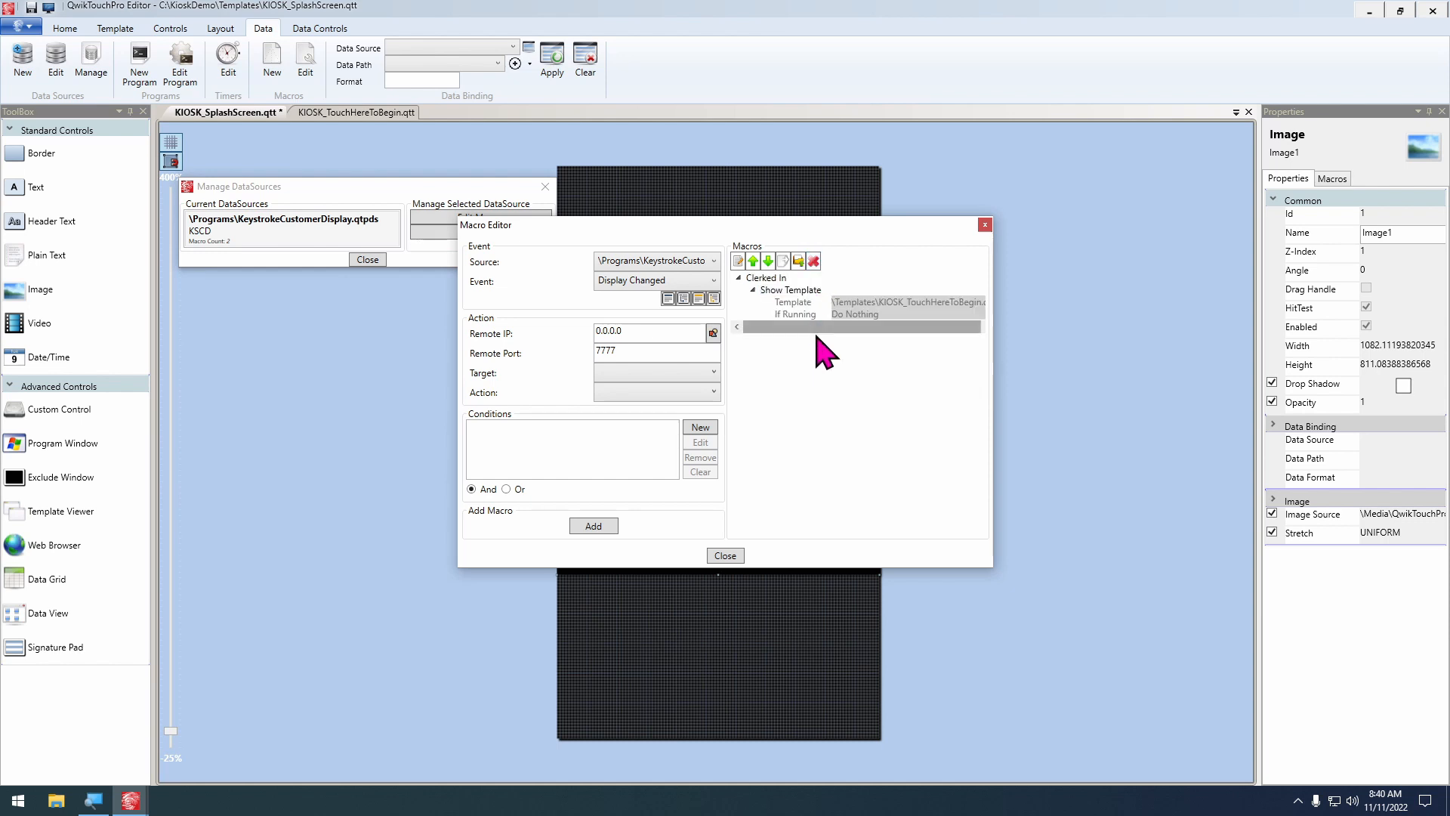
Add a QwikTouchPro Run Macro Export action for mClerkIn.qme to the Keystroke Opened event, and close the data source macros
{"action": "left_click", "coordinate": [664, 281]}
{"action": "left_click", "coordinate": [651, 316]}
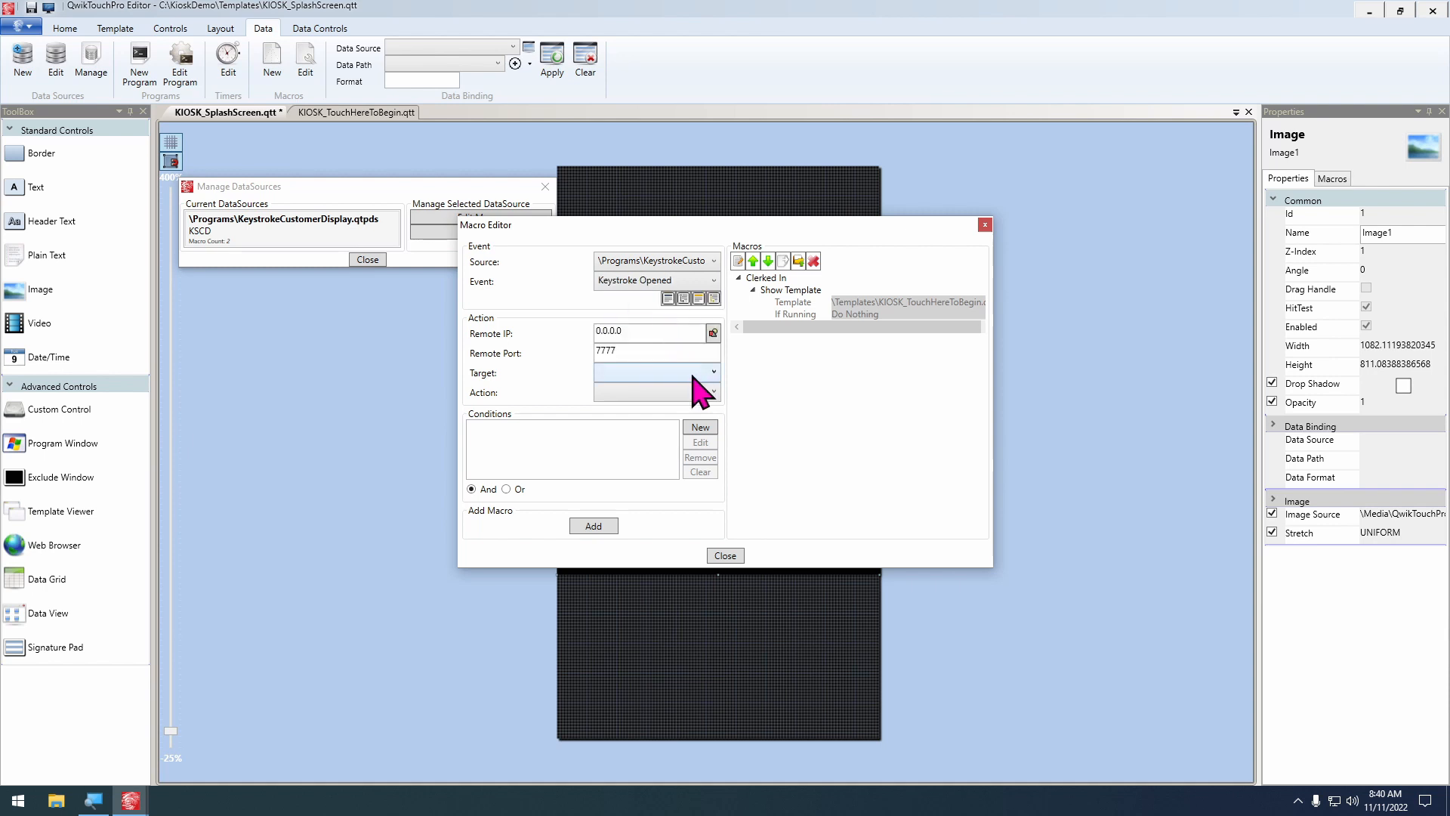
{"action": "left_click", "coordinate": [706, 375]}
{"action": "left_click", "coordinate": [662, 508]}
{"action": "left_click", "coordinate": [664, 394]}
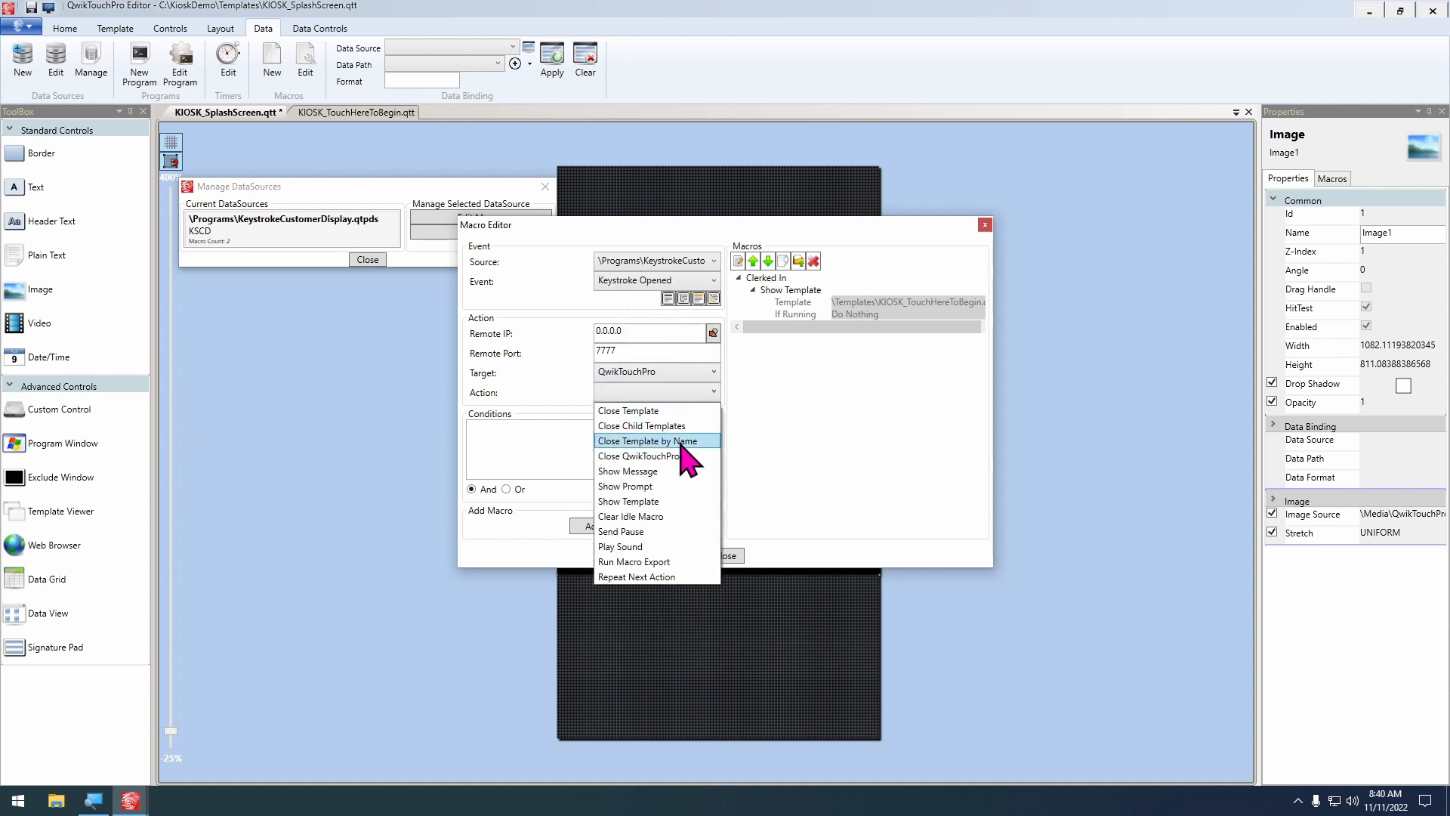
{"action": "left_click", "coordinate": [655, 583]}
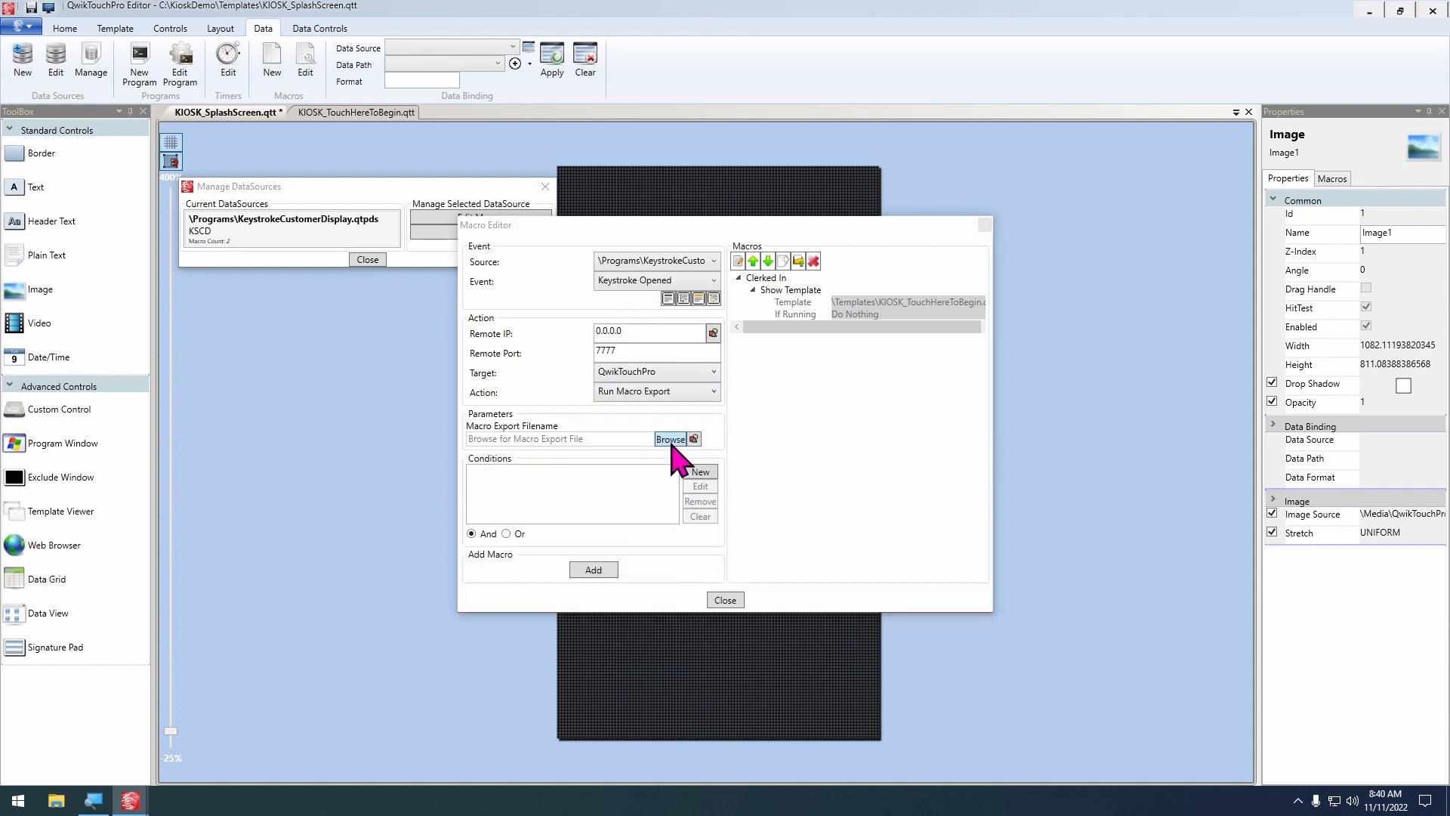
{"action": "left_click", "coordinate": [673, 444]}
{"action": "double_click", "coordinate": [659, 337]}
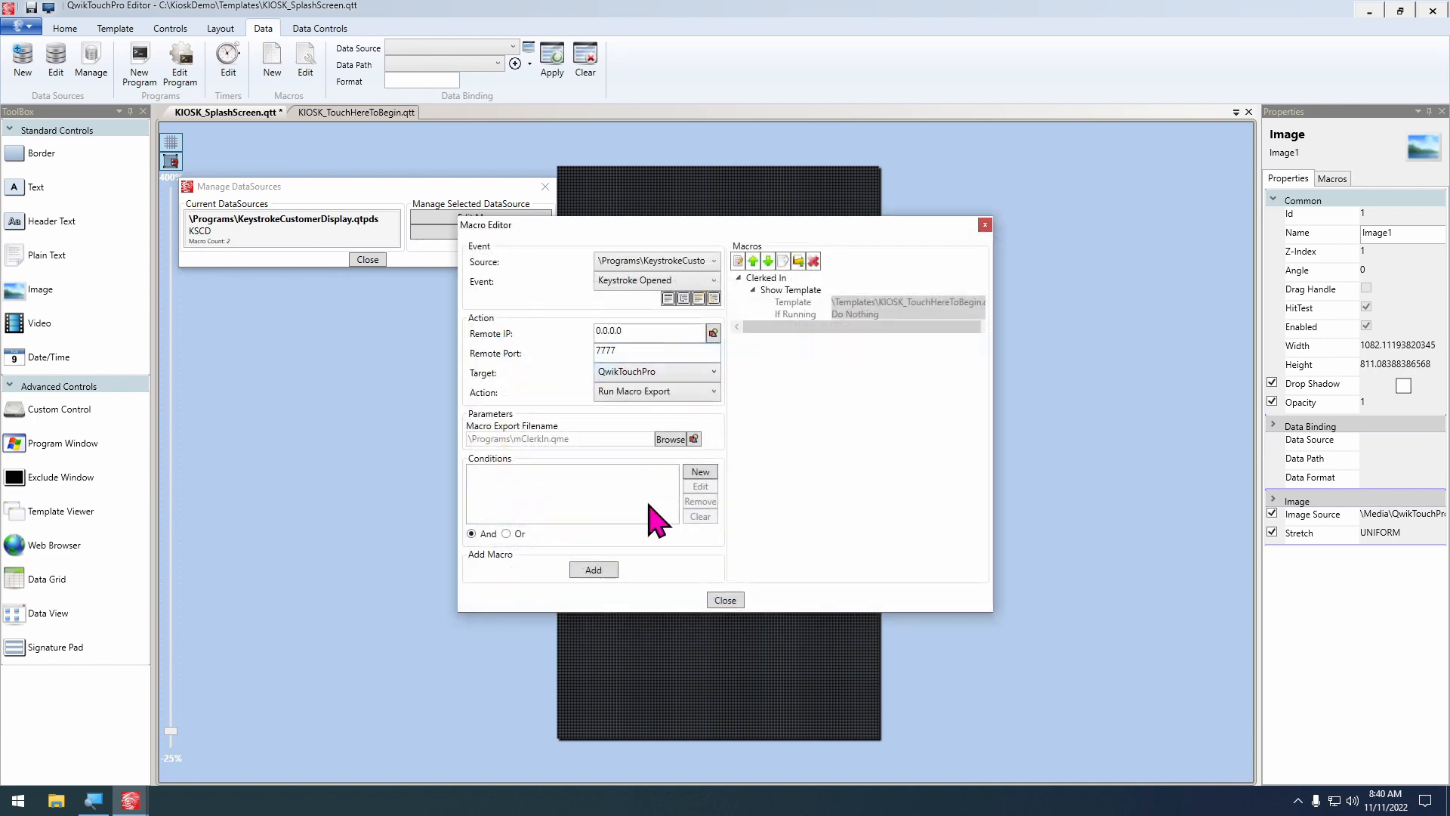
{"action": "left_click", "coordinate": [594, 571]}
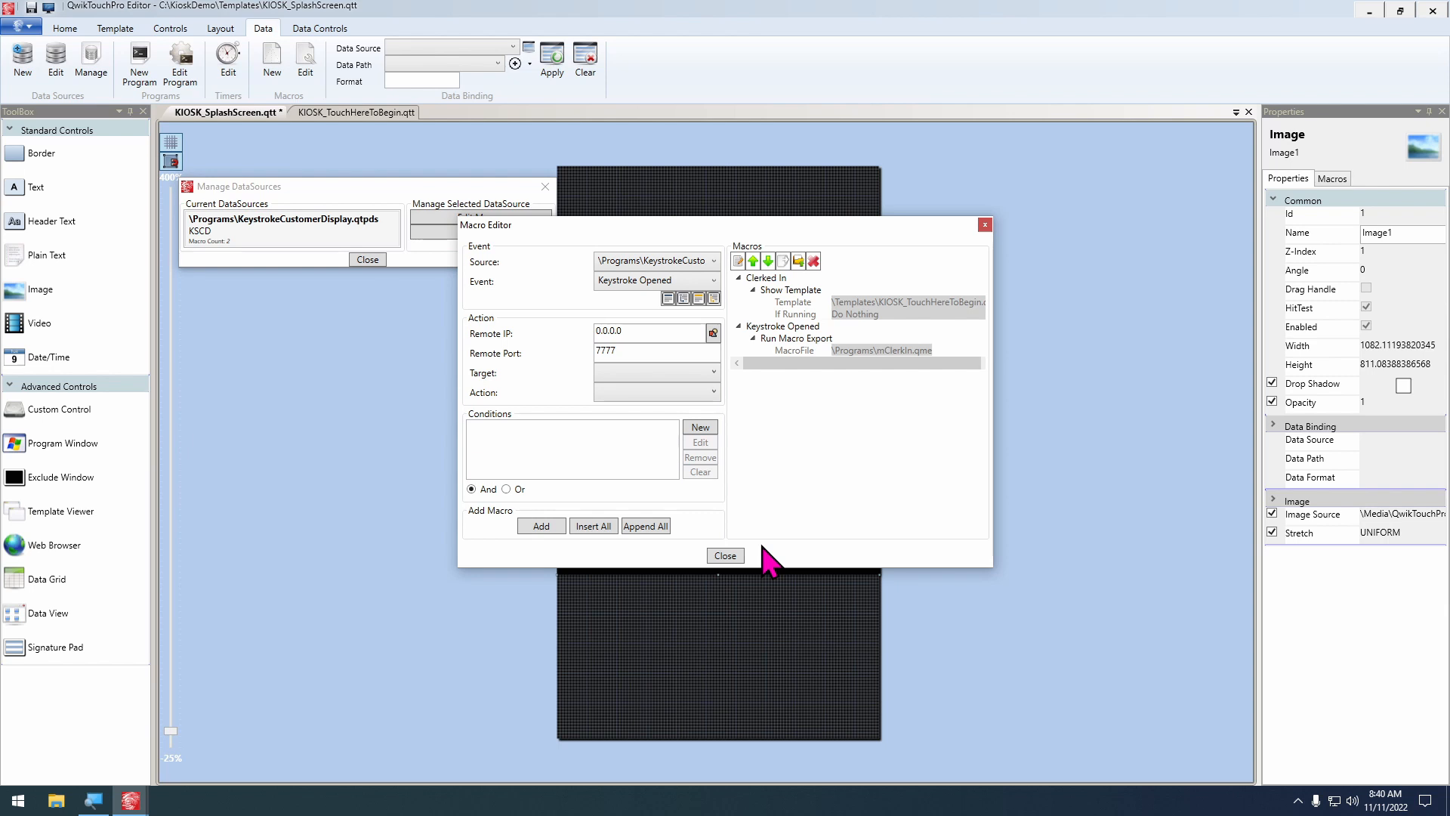
{"action": "left_click", "coordinate": [724, 556]}
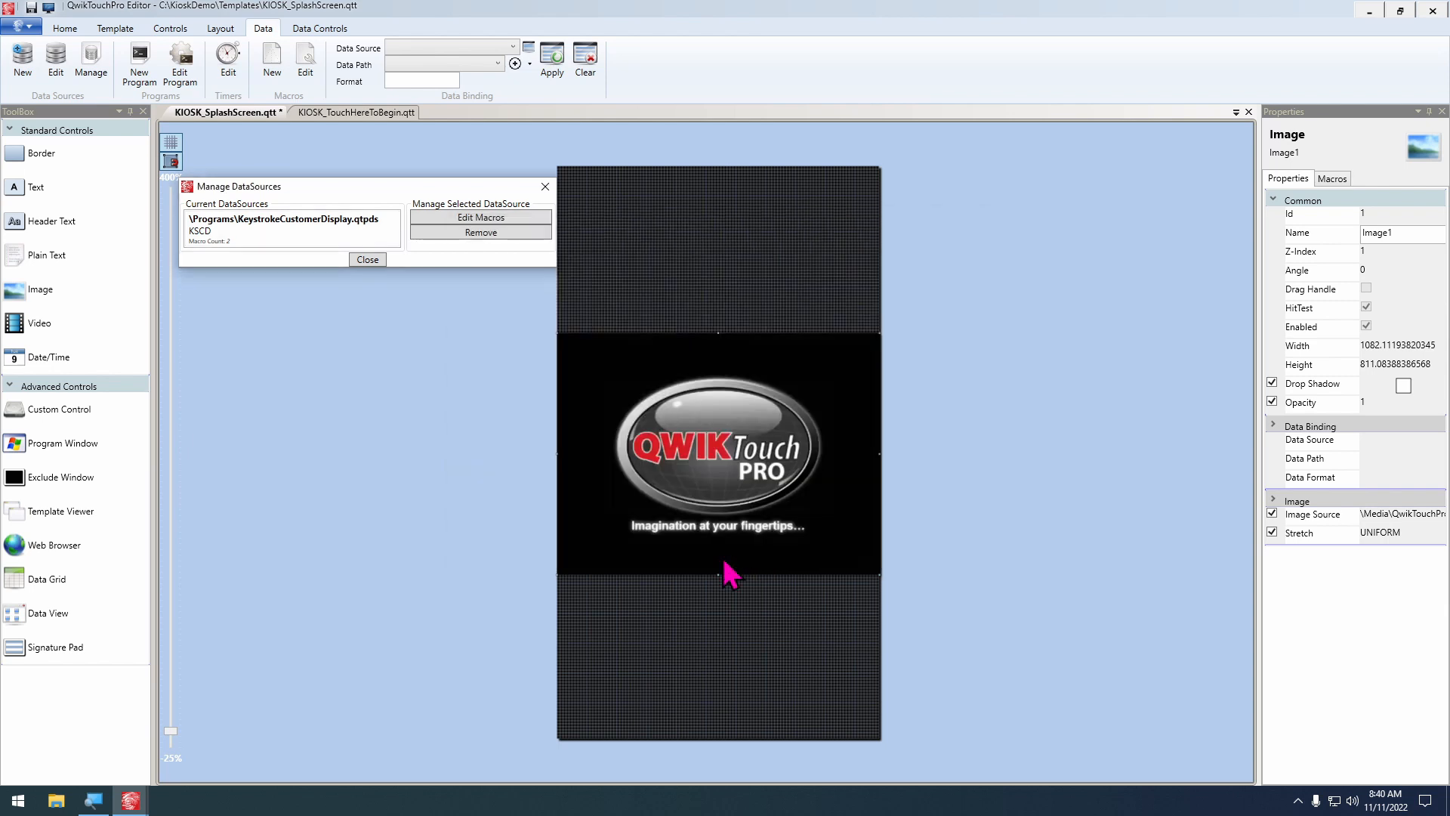
{"action": "left_click", "coordinate": [367, 260]}
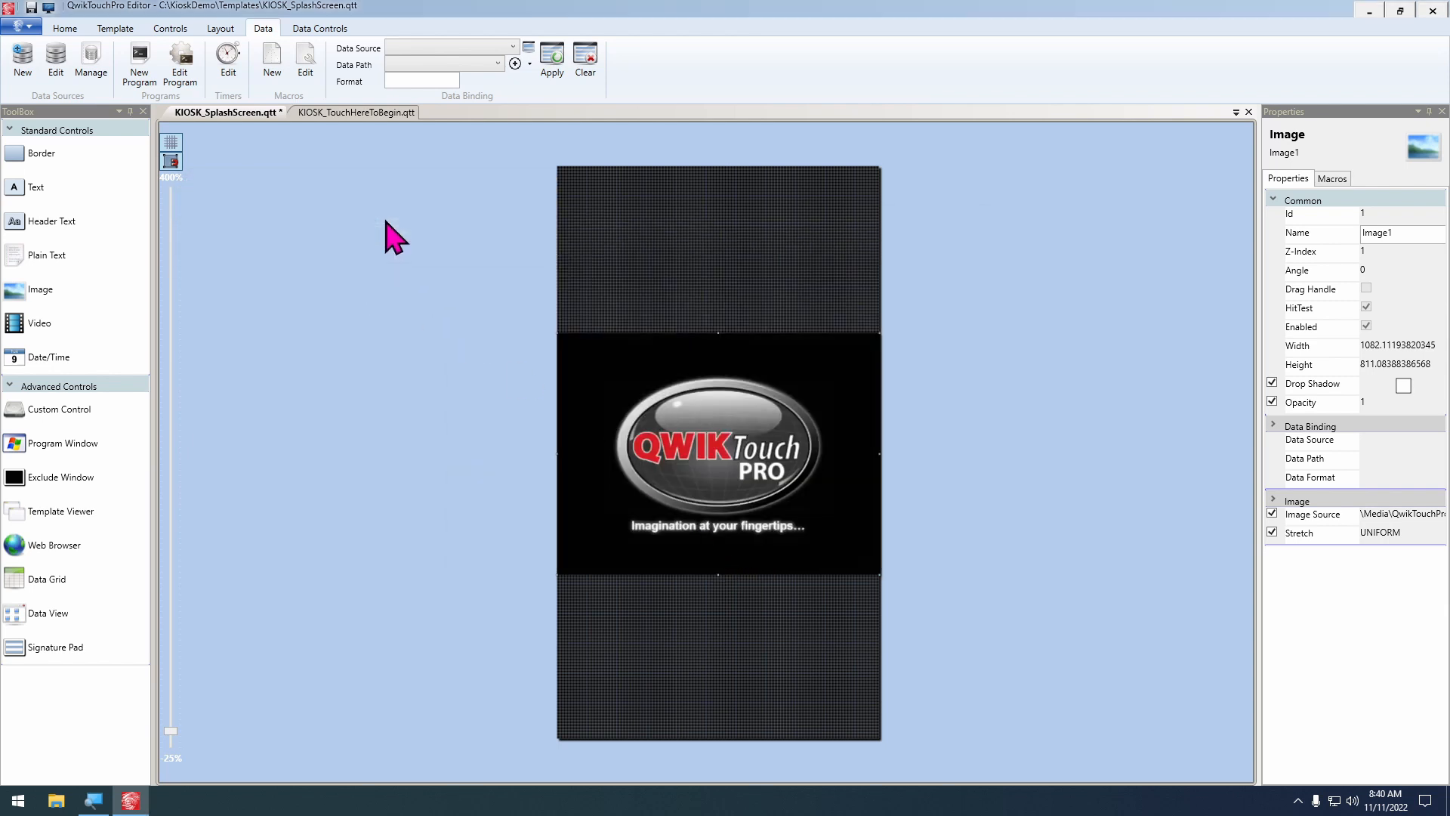
Open the mClerkIn.qme macro file, review its actions, and close it without saving
{"action": "left_click", "coordinate": [305, 70]}
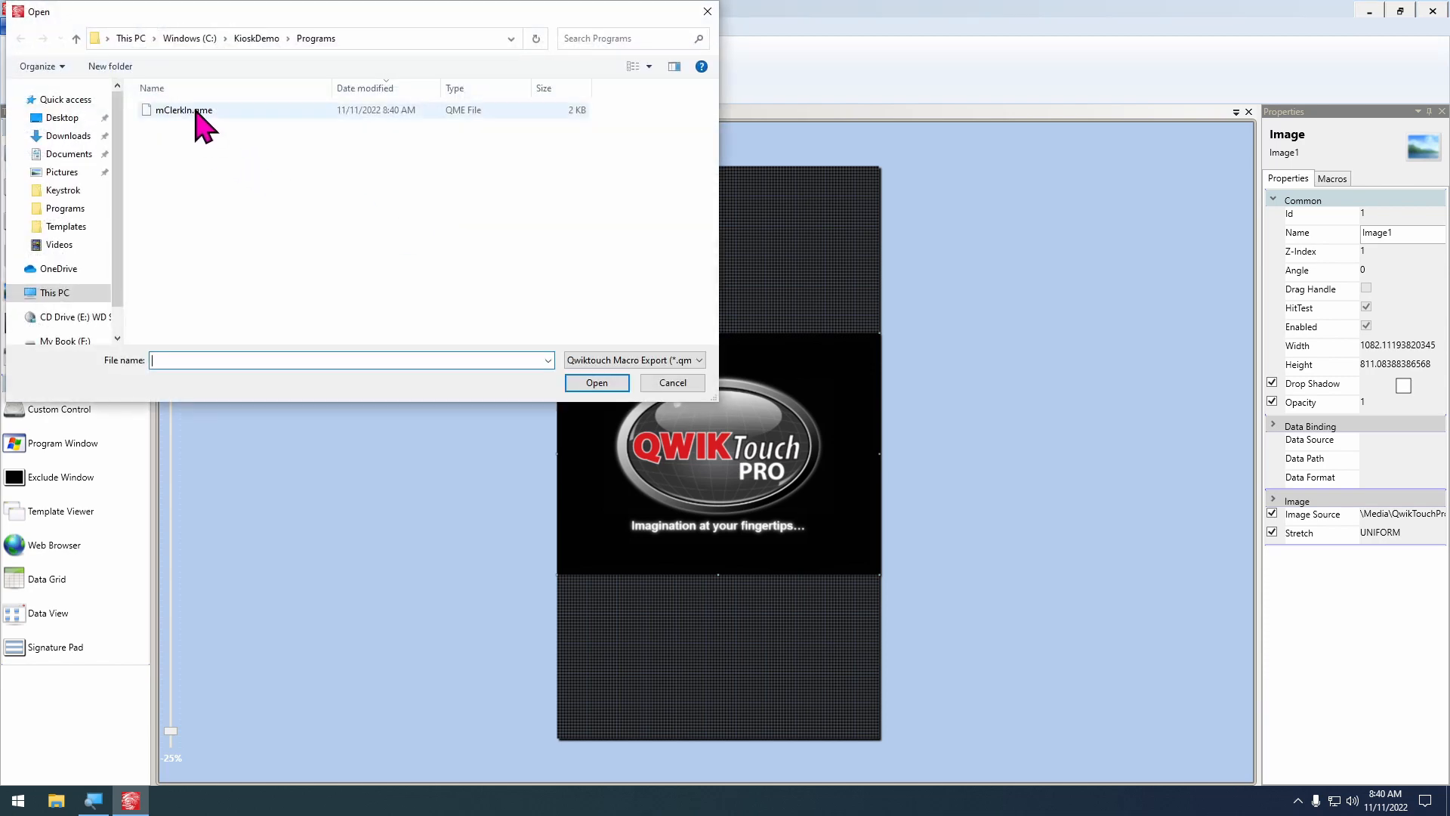
{"action": "double_click", "coordinate": [197, 113]}
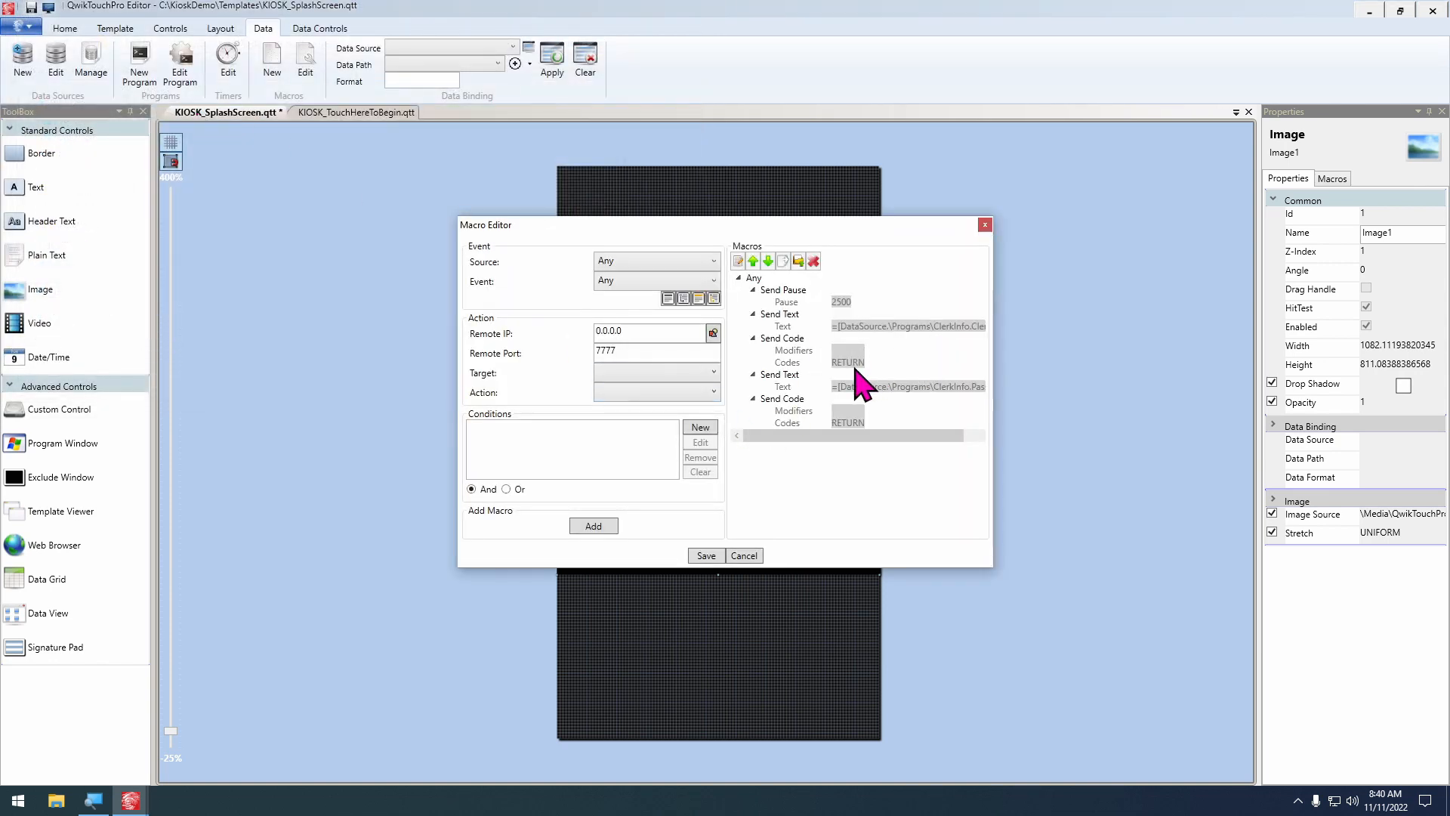
{"action": "left_click", "coordinate": [750, 562]}
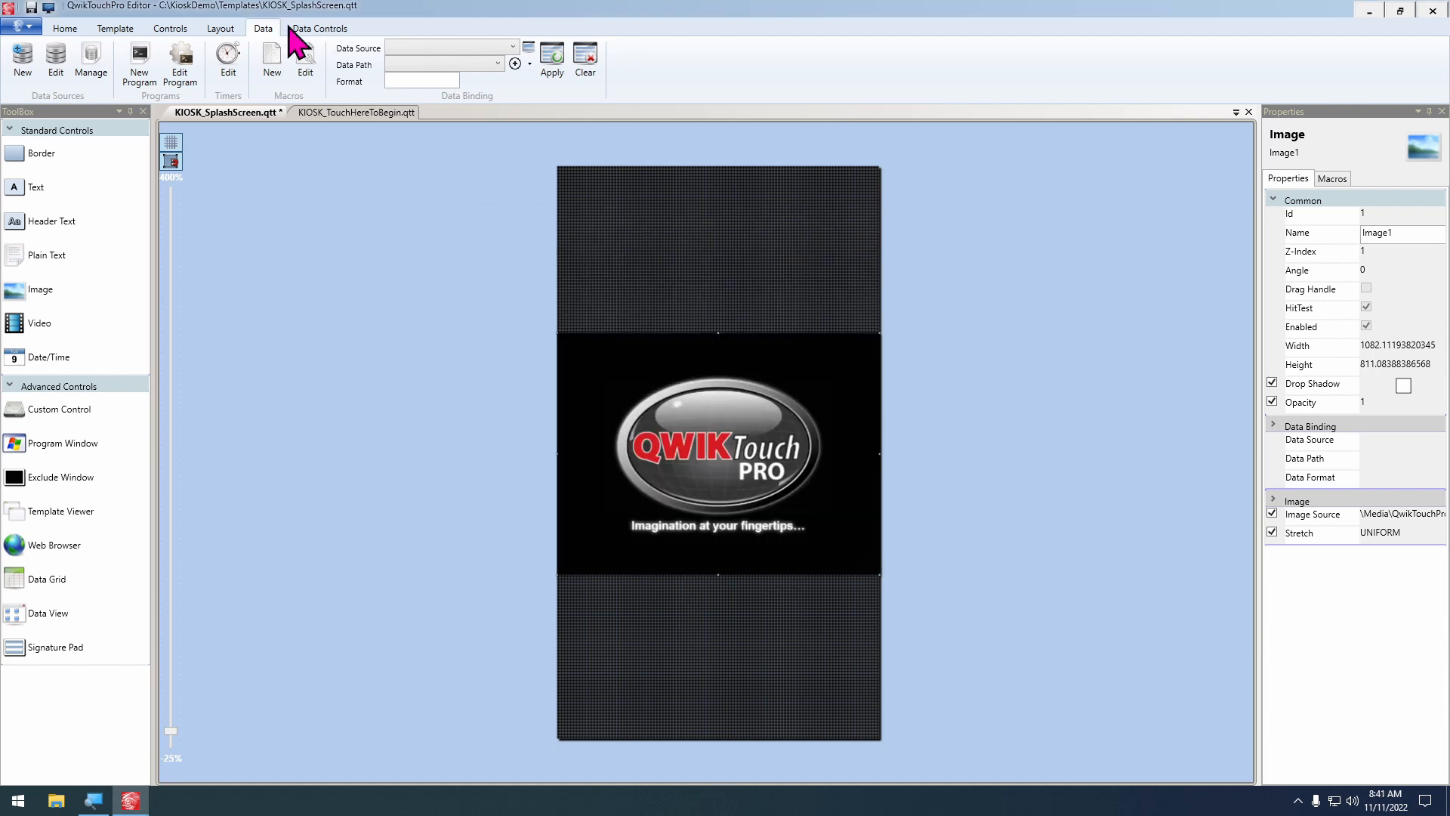
Set up a QwikTouchPro Run Macro Export action for the splash screen template's Load event, using the mClerkIn.qme file
{"action": "left_click", "coordinate": [116, 28]}
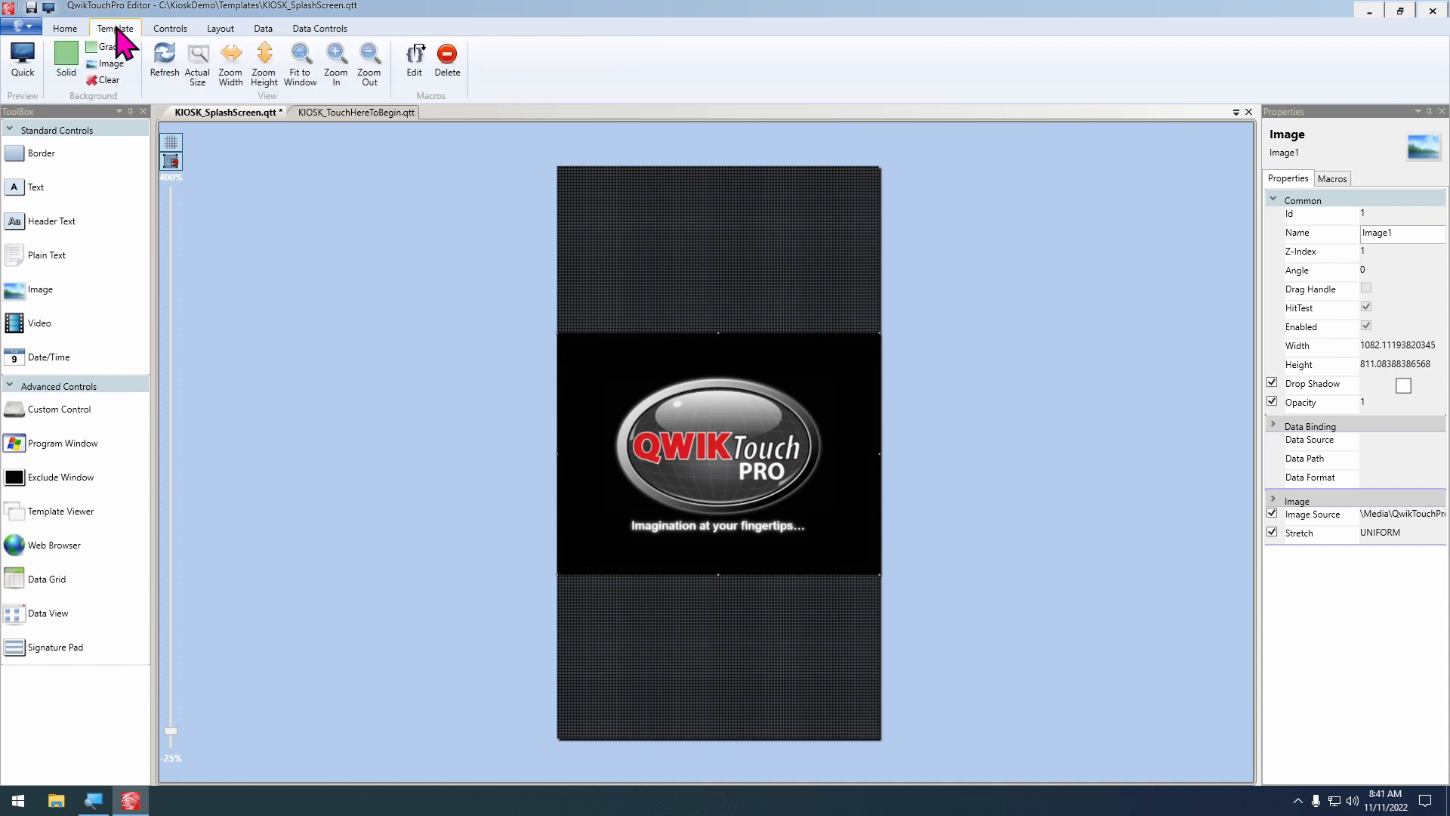
{"action": "left_click", "coordinate": [414, 64]}
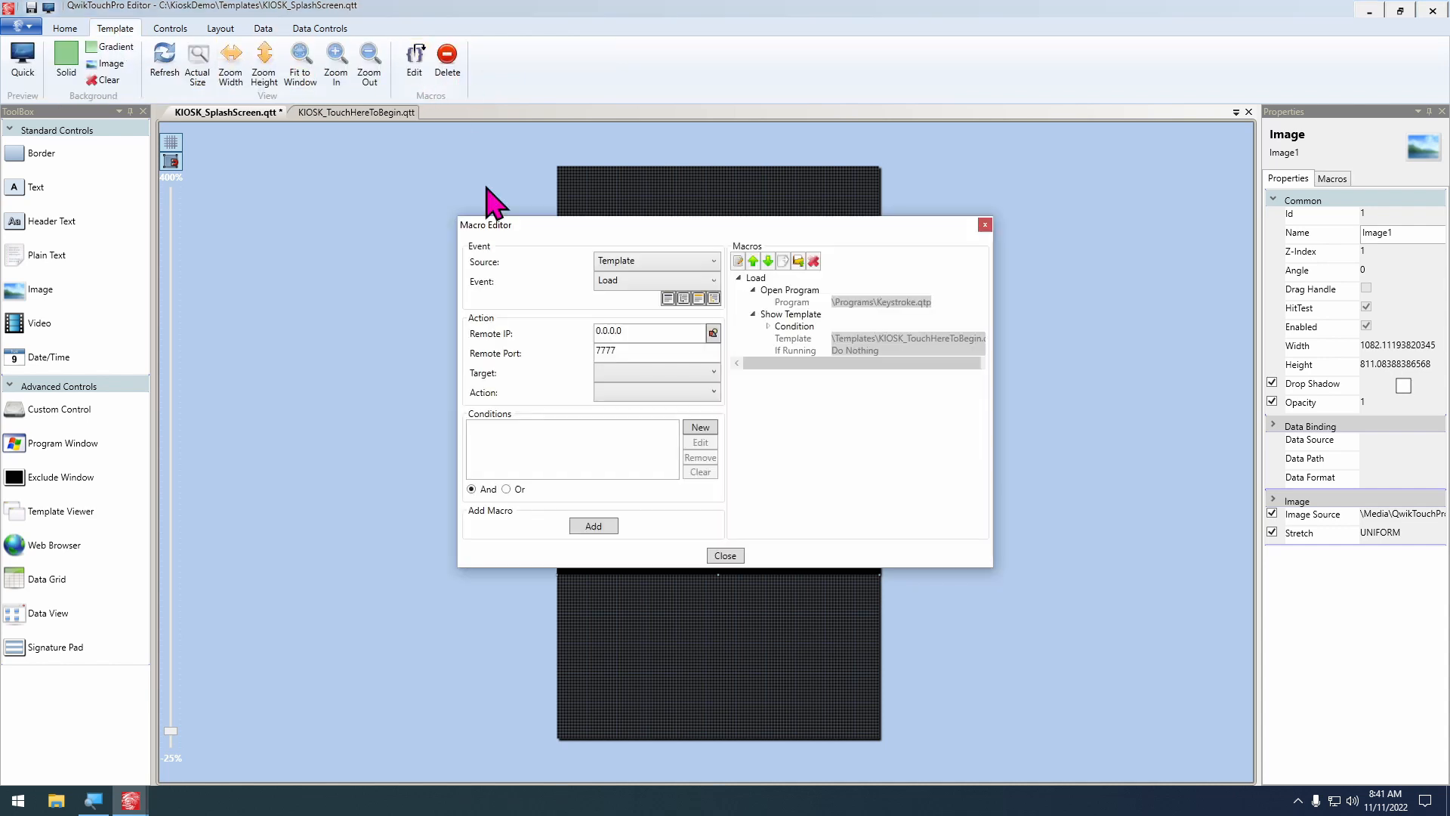
{"action": "left_click", "coordinate": [705, 378]}
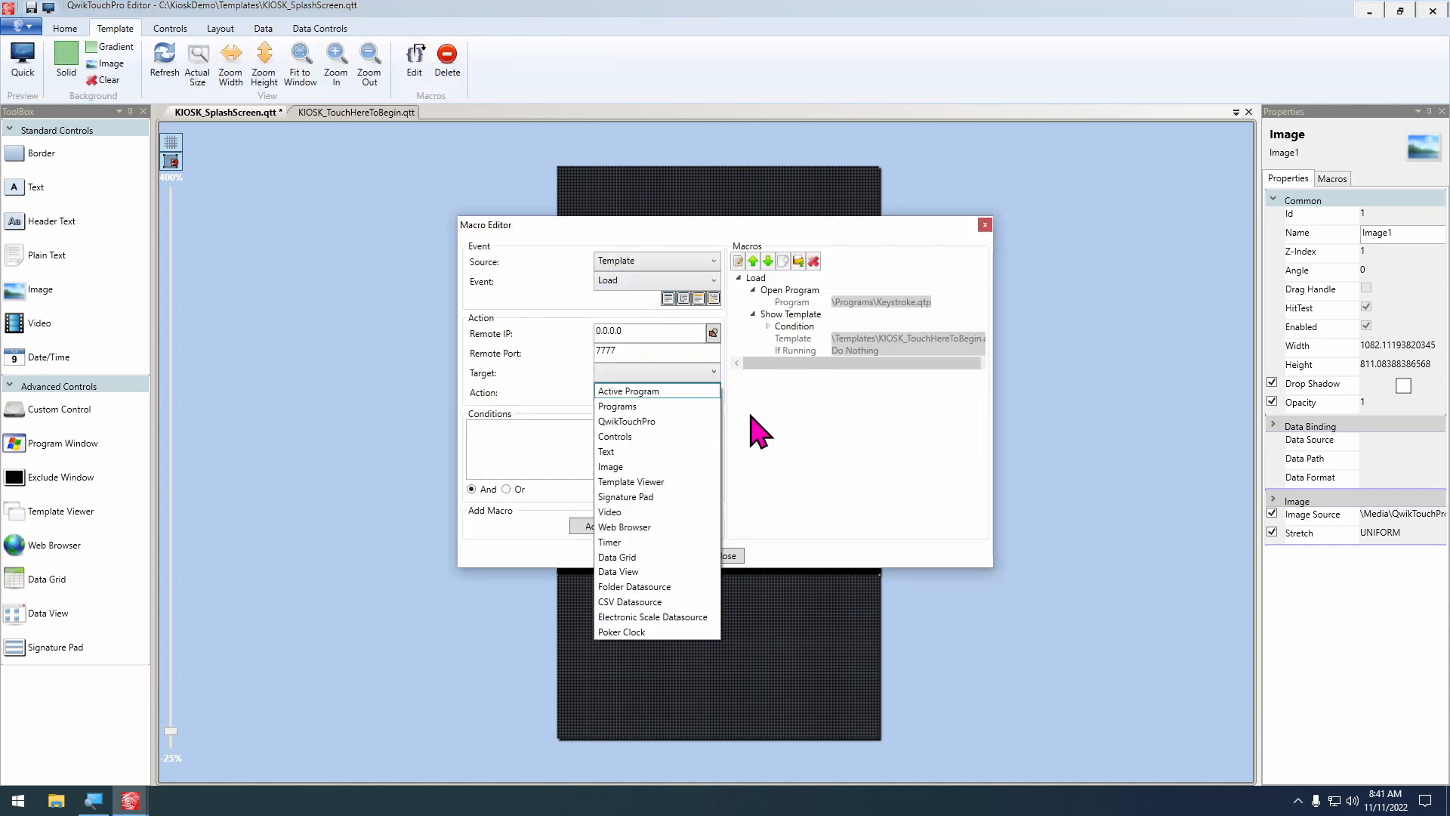
{"action": "left_click", "coordinate": [665, 423]}
{"action": "left_click", "coordinate": [668, 372]}
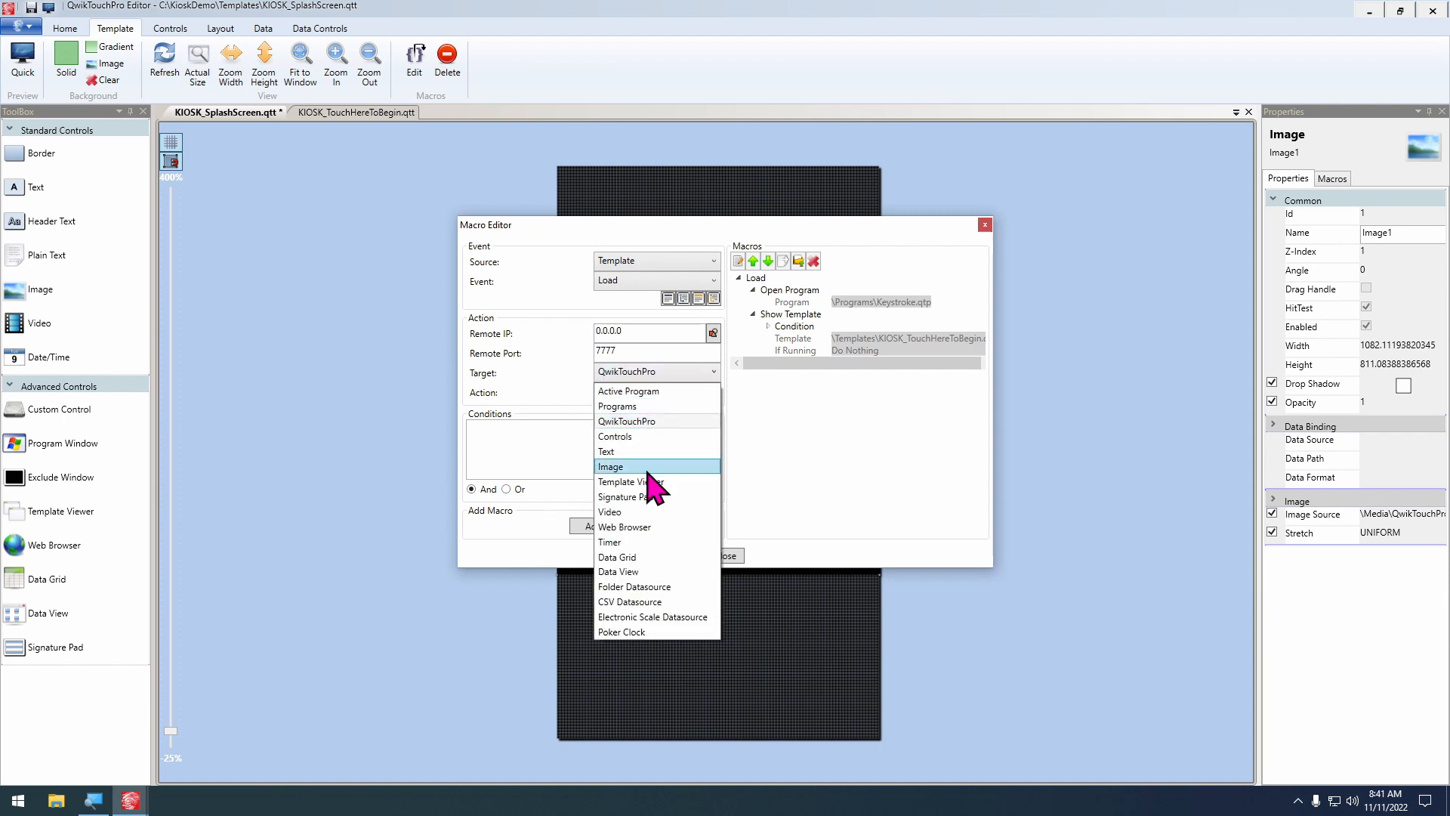
{"action": "left_click", "coordinate": [644, 372]}
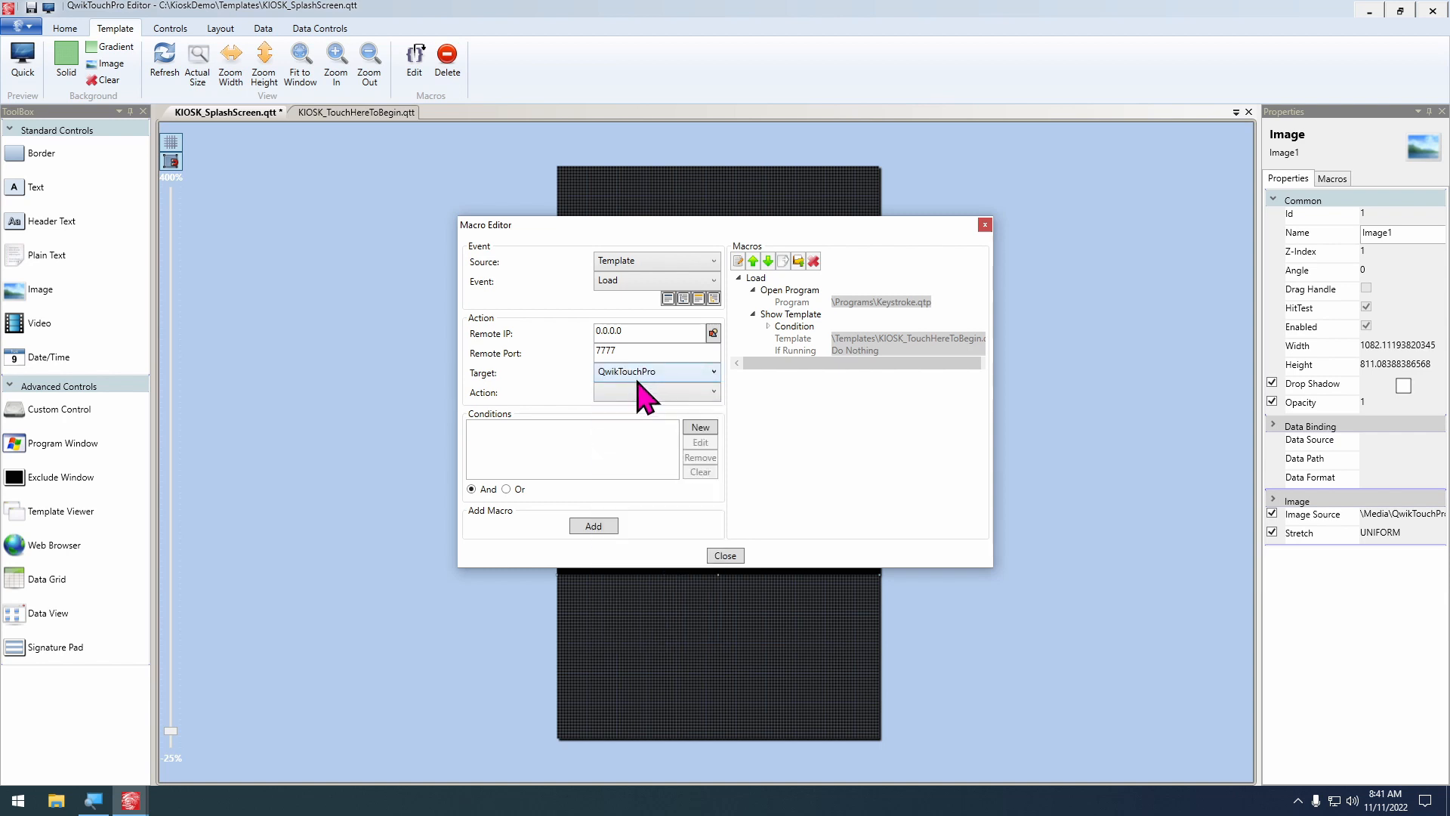
{"action": "left_click", "coordinate": [638, 392]}
{"action": "left_click", "coordinate": [656, 568]}
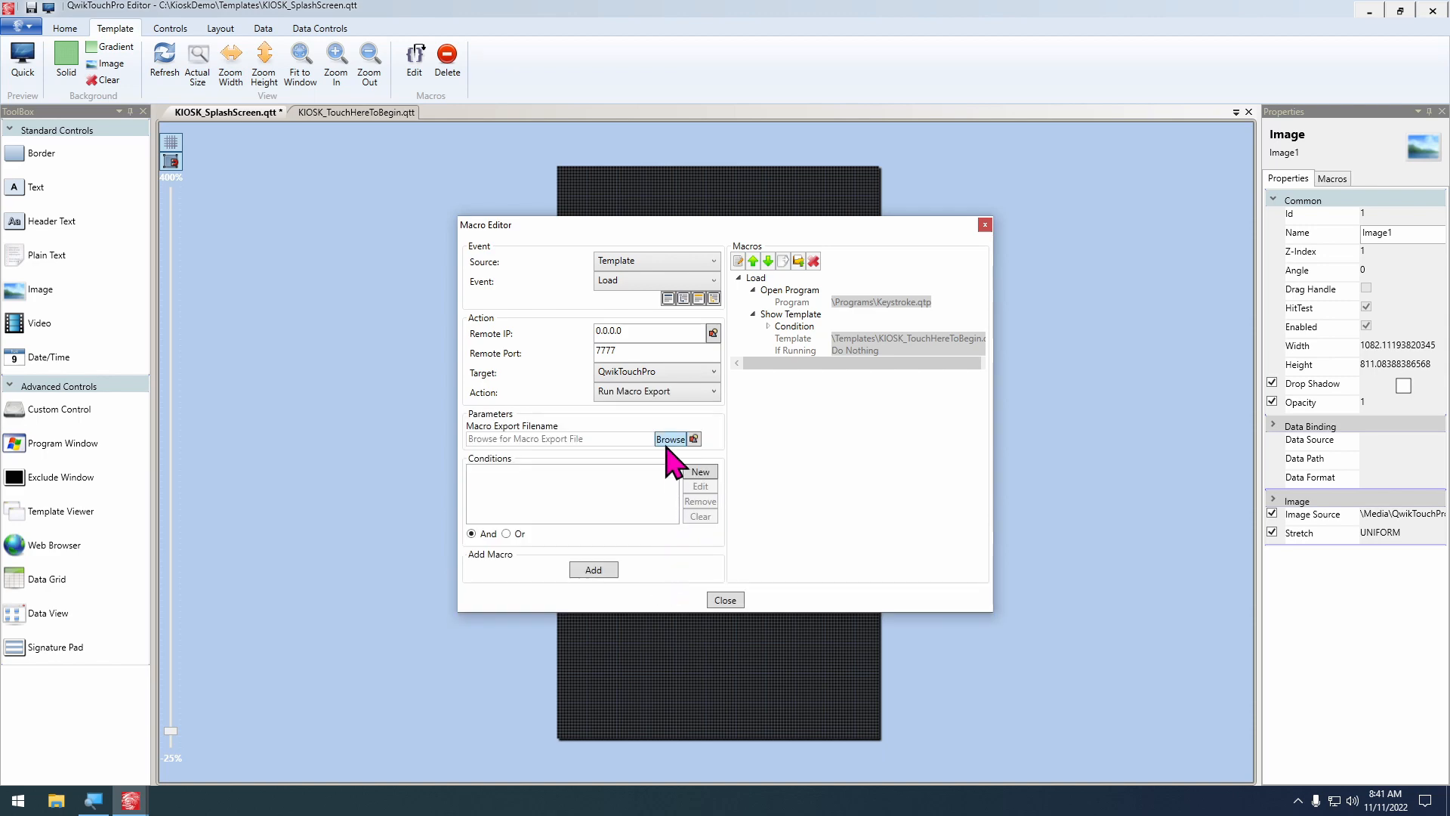
{"action": "left_click", "coordinate": [671, 439]}
{"action": "double_click", "coordinate": [670, 360]}
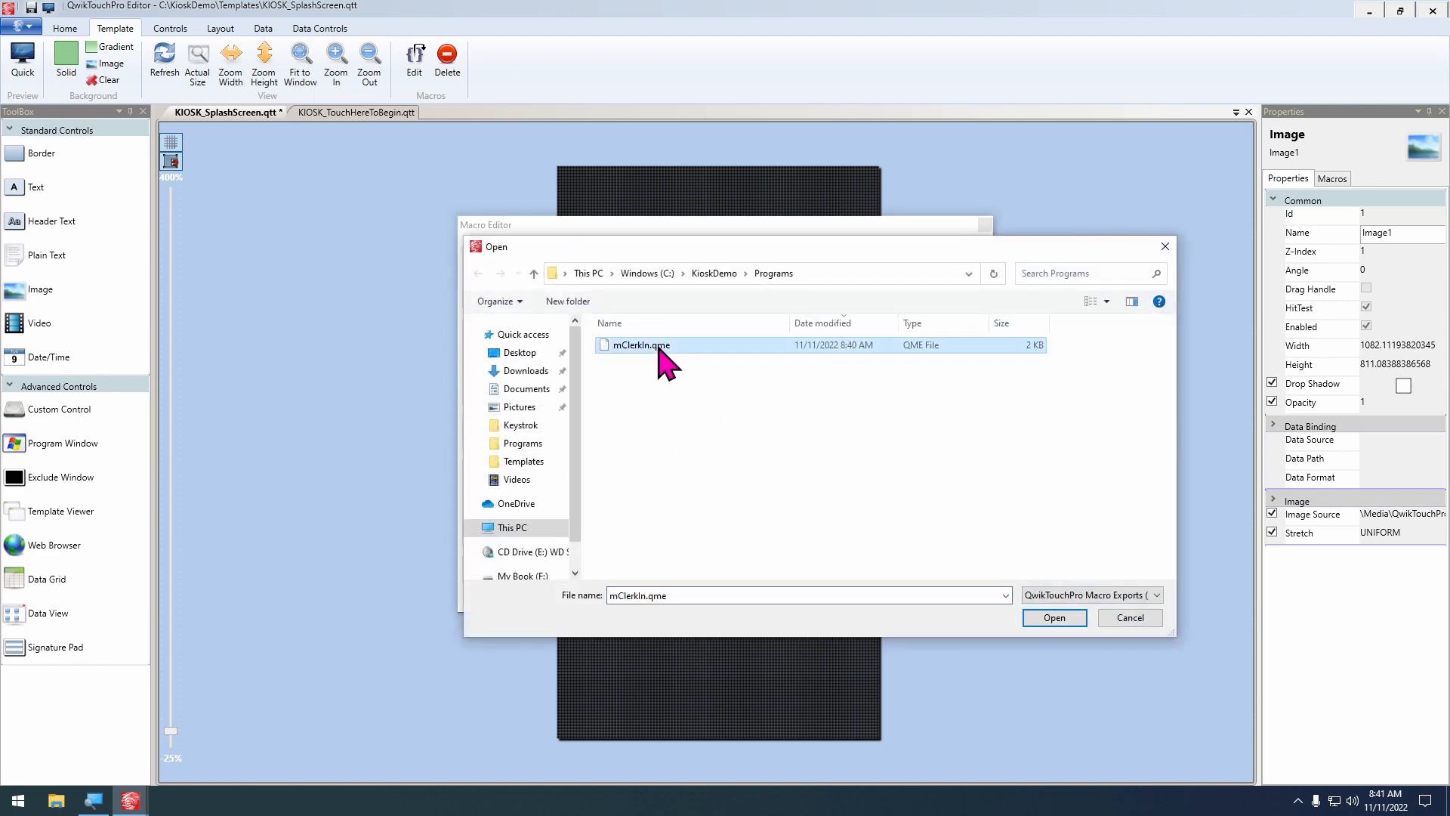
Add a condition to the Run Macro Export action requiring IsKeystrokeOpen from the KeystrokeCustomerDisplay data source to equal True
{"action": "left_click", "coordinate": [697, 474]}
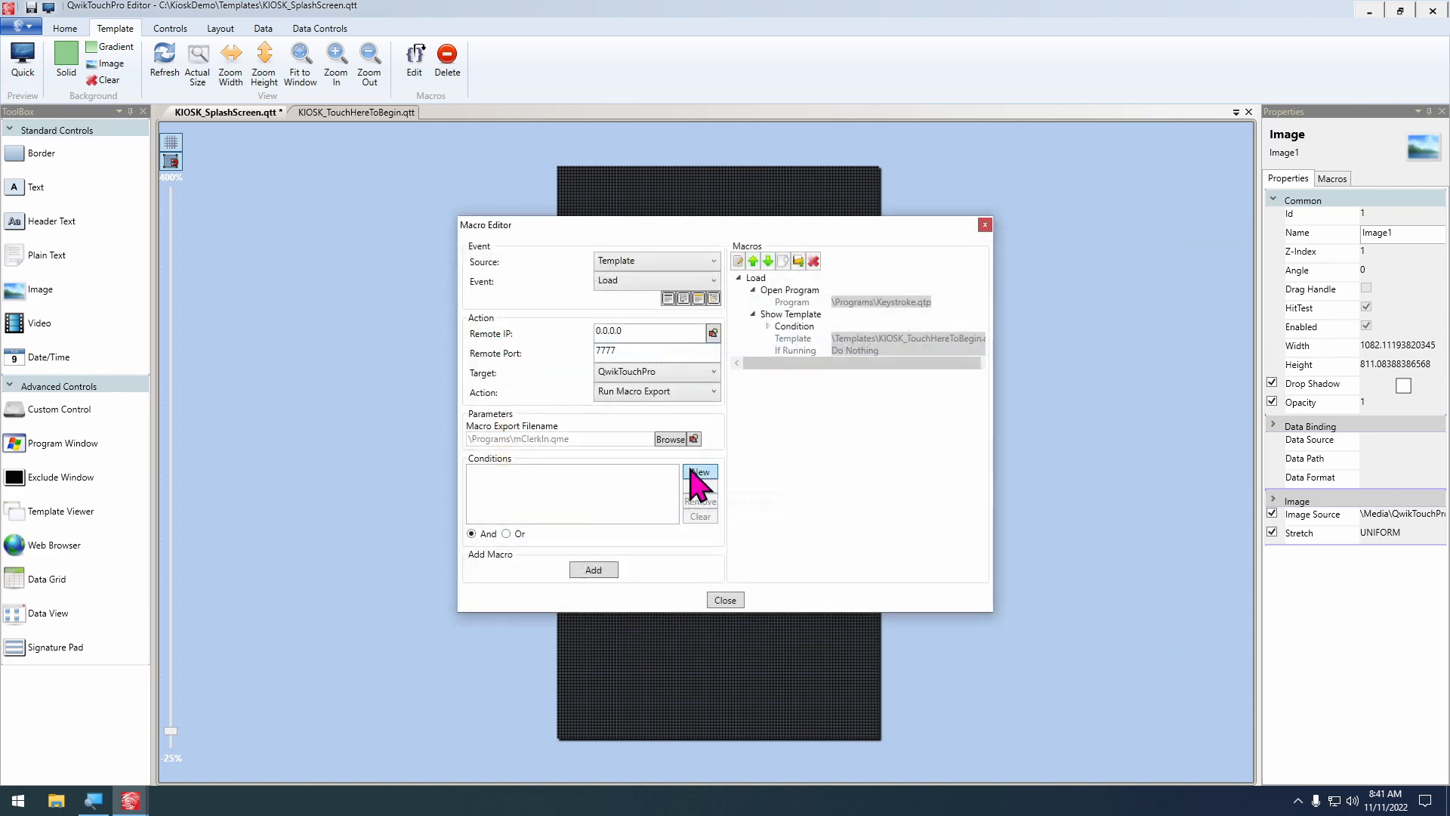
{"action": "left_click", "coordinate": [790, 395]}
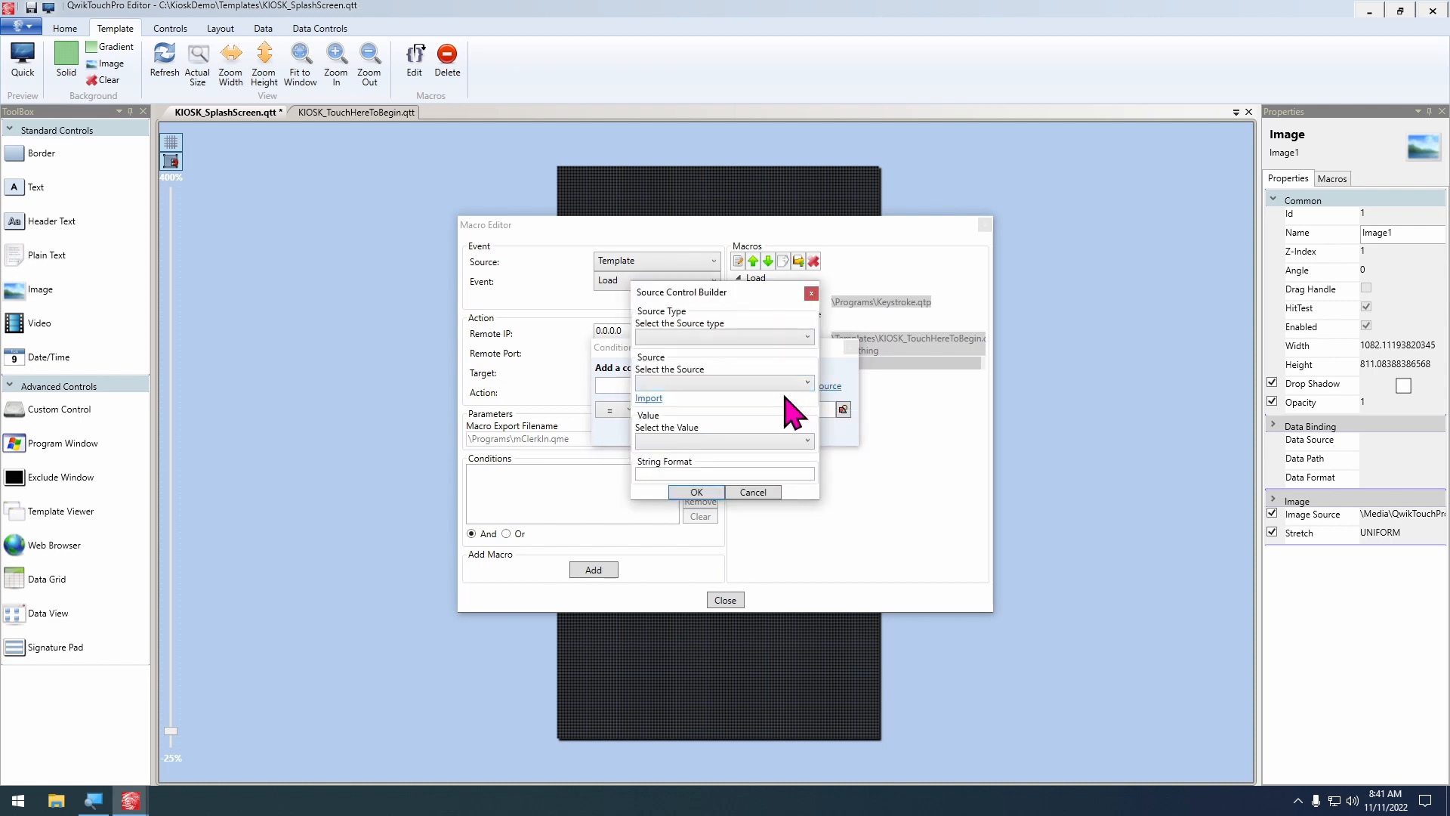
{"action": "left_click", "coordinate": [722, 337]}
{"action": "left_click", "coordinate": [696, 379]}
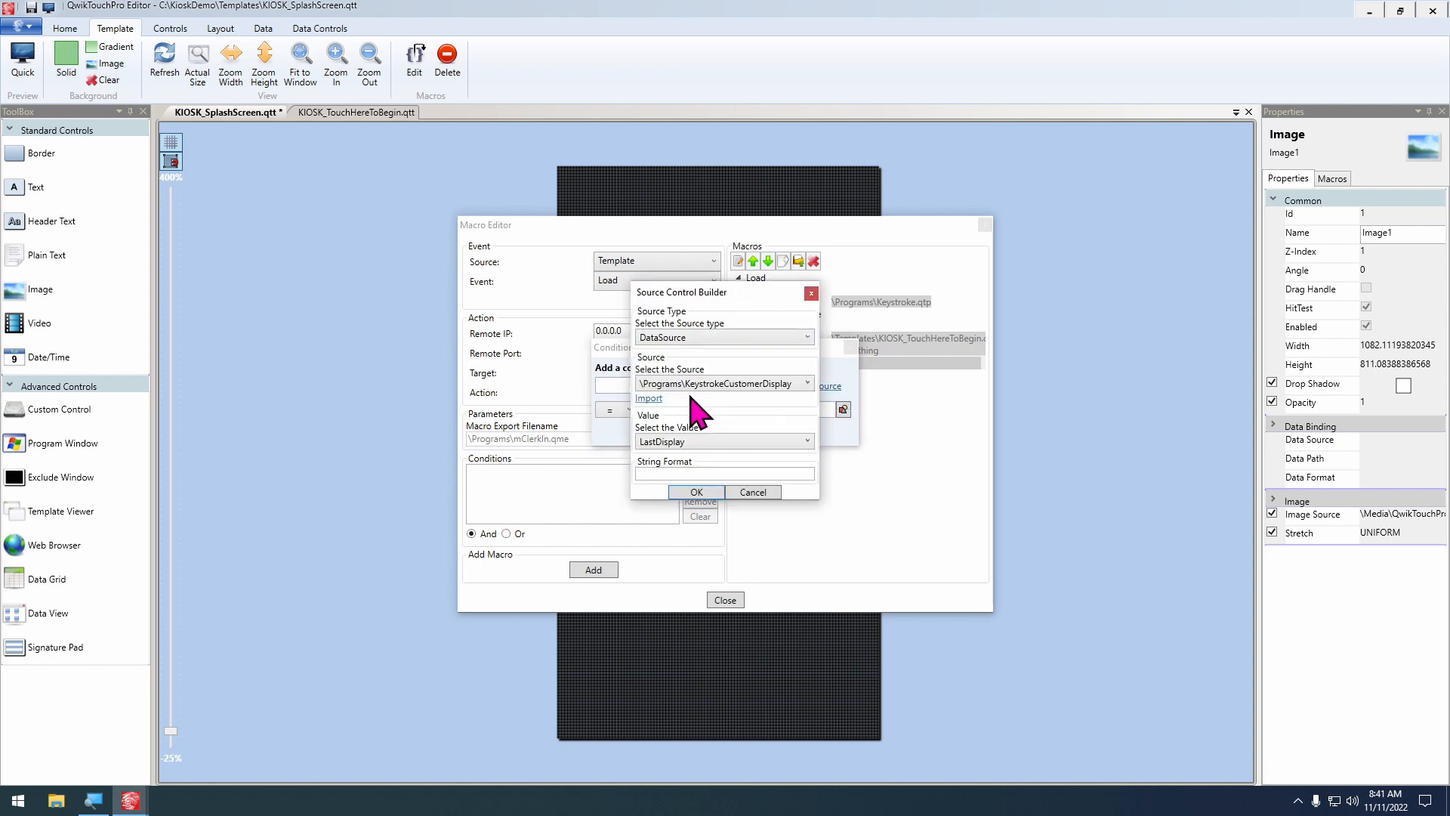
{"action": "left_click", "coordinate": [708, 443]}
{"action": "left_click", "coordinate": [738, 468]}
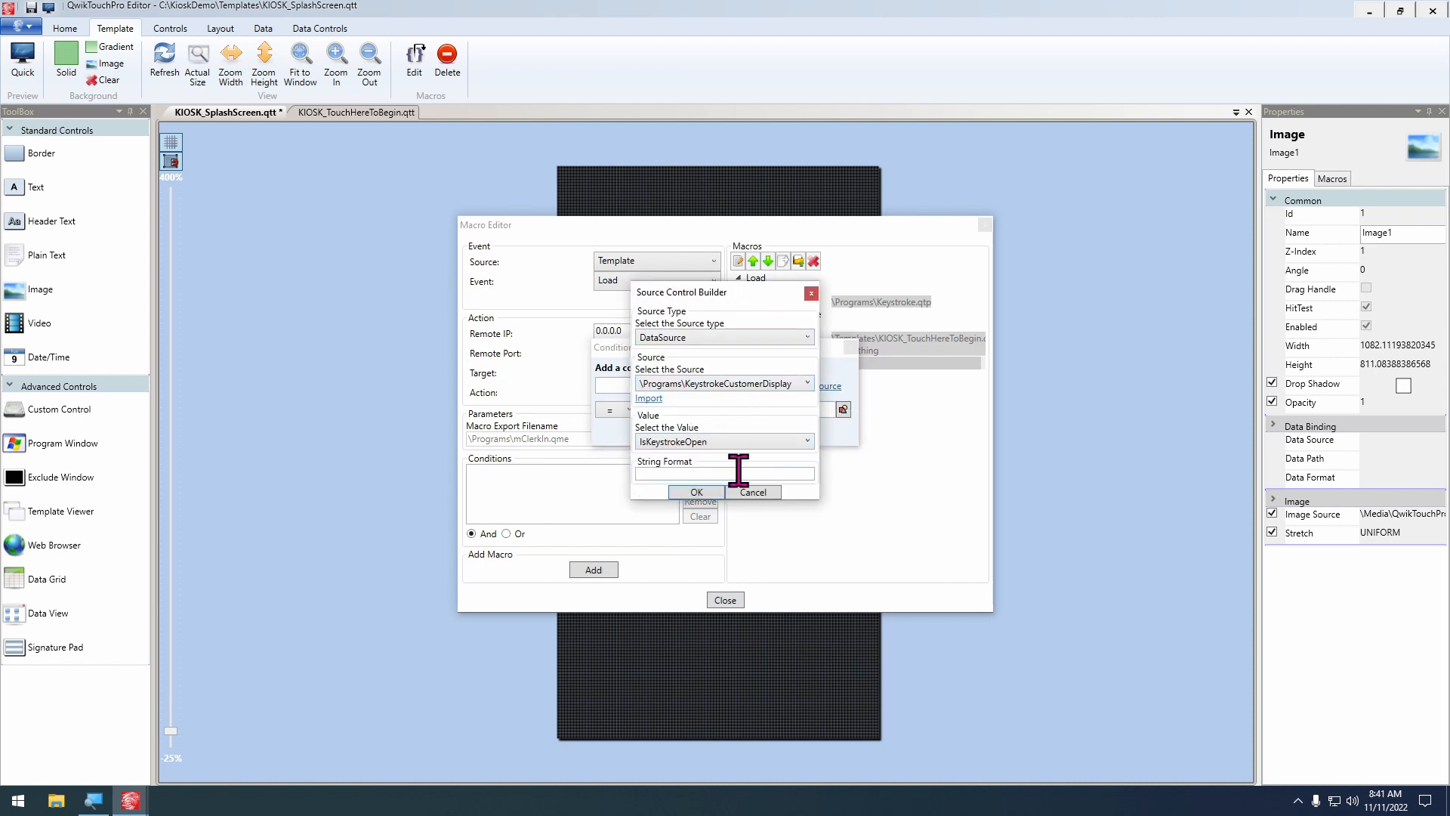
{"action": "left_click", "coordinate": [697, 492]}
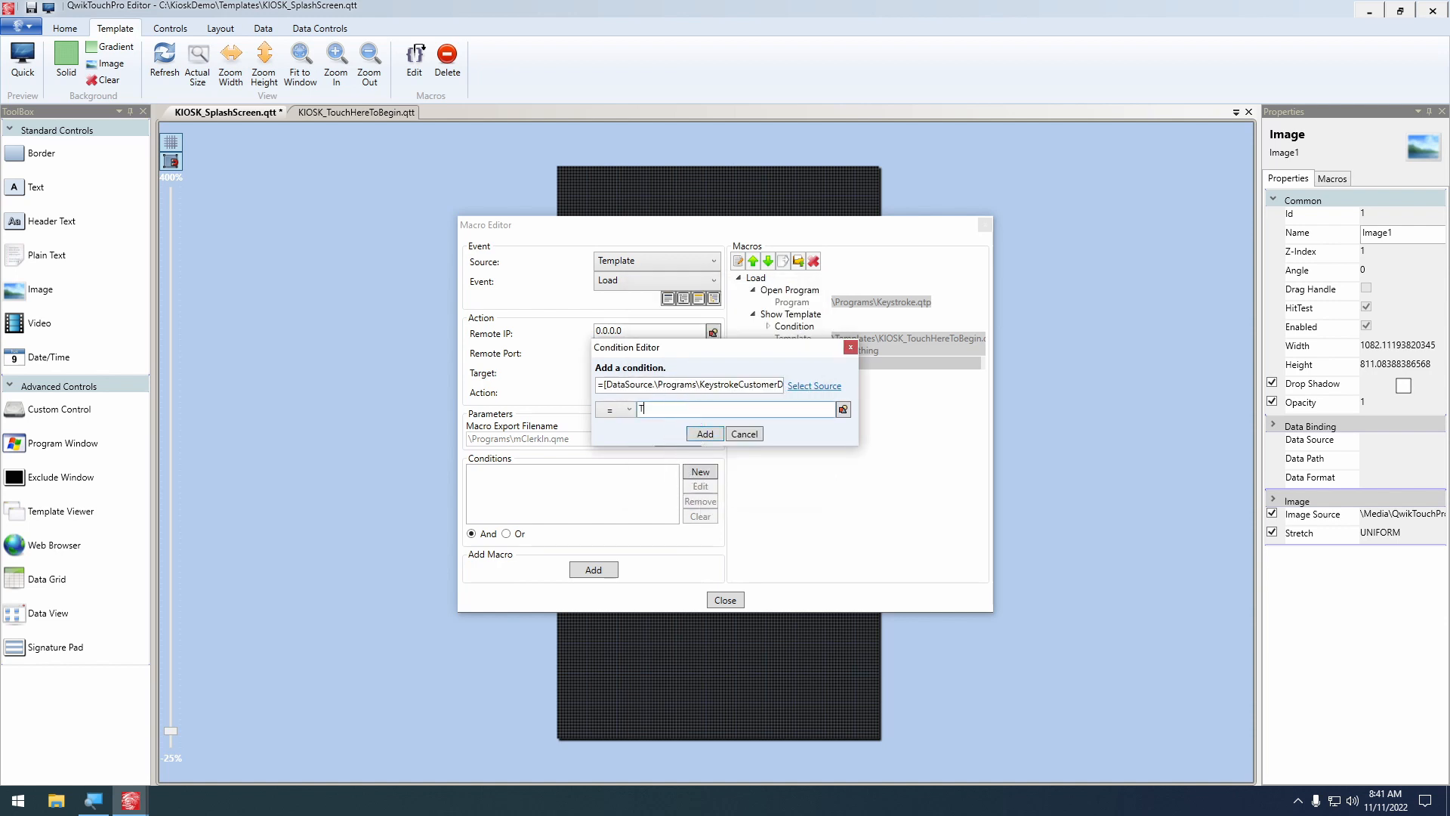
{"action": "type", "text": "True"}
{"action": "left_click", "coordinate": [702, 434]}
Add a second condition requiring the KeystrokeCustomerDisplay data source's IsKeystrokeClerkedIn to equal False, and add the Run Macro Export macro to the Load event
{"action": "left_click", "coordinate": [706, 472]}
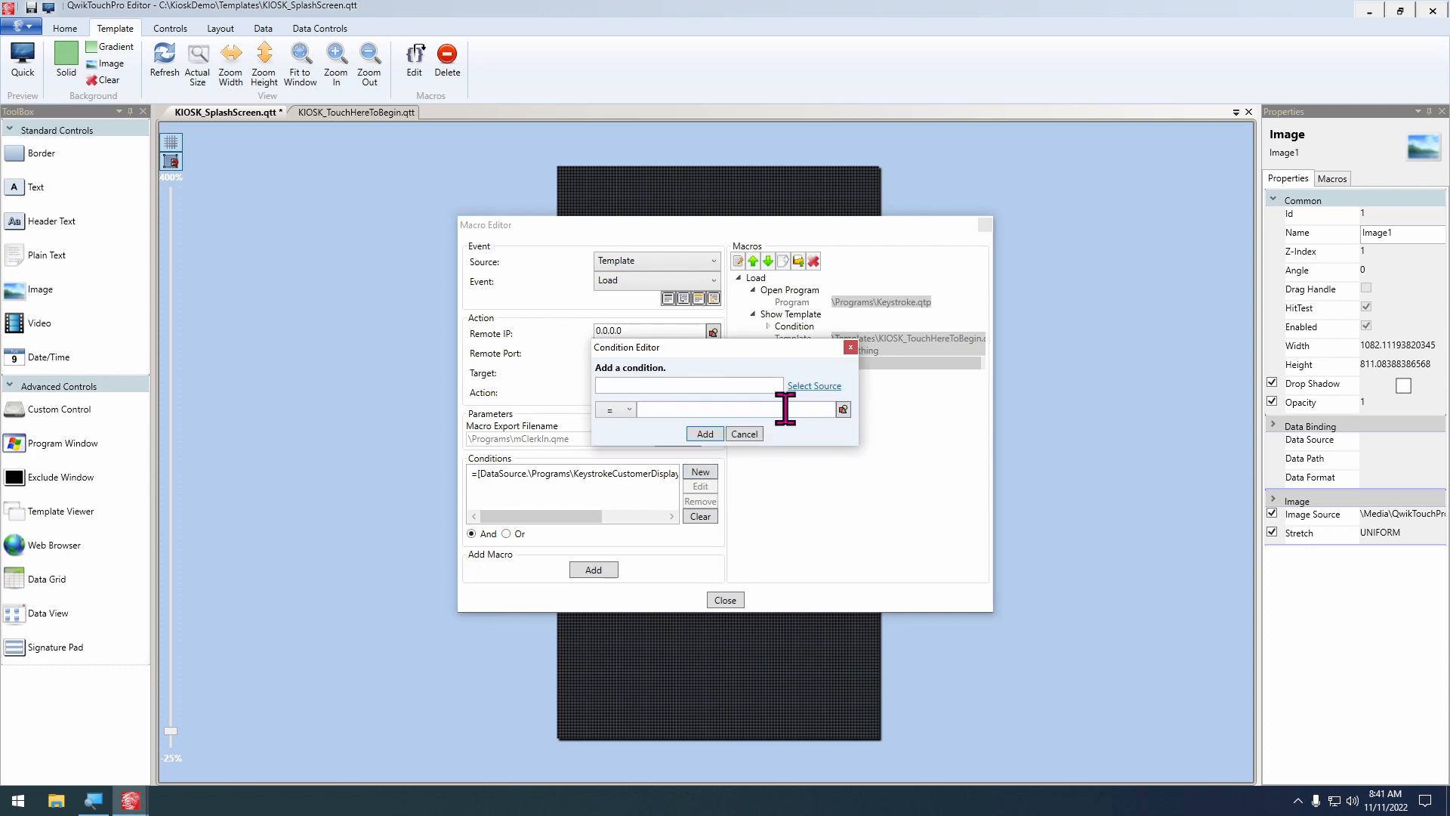
{"action": "left_click", "coordinate": [815, 389]}
{"action": "left_click", "coordinate": [697, 338]}
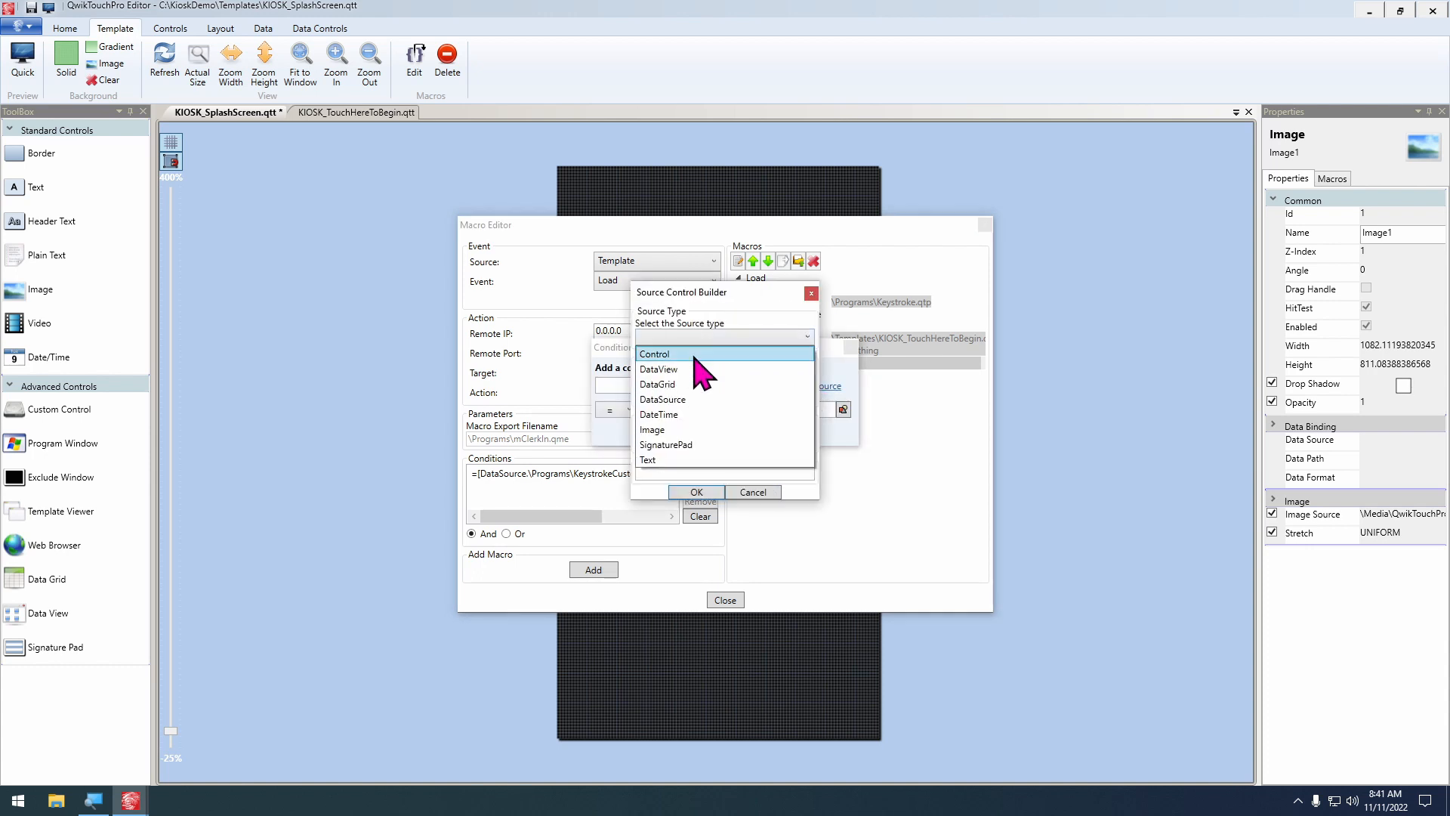
{"action": "left_click", "coordinate": [691, 398]}
{"action": "left_click", "coordinate": [724, 441]}
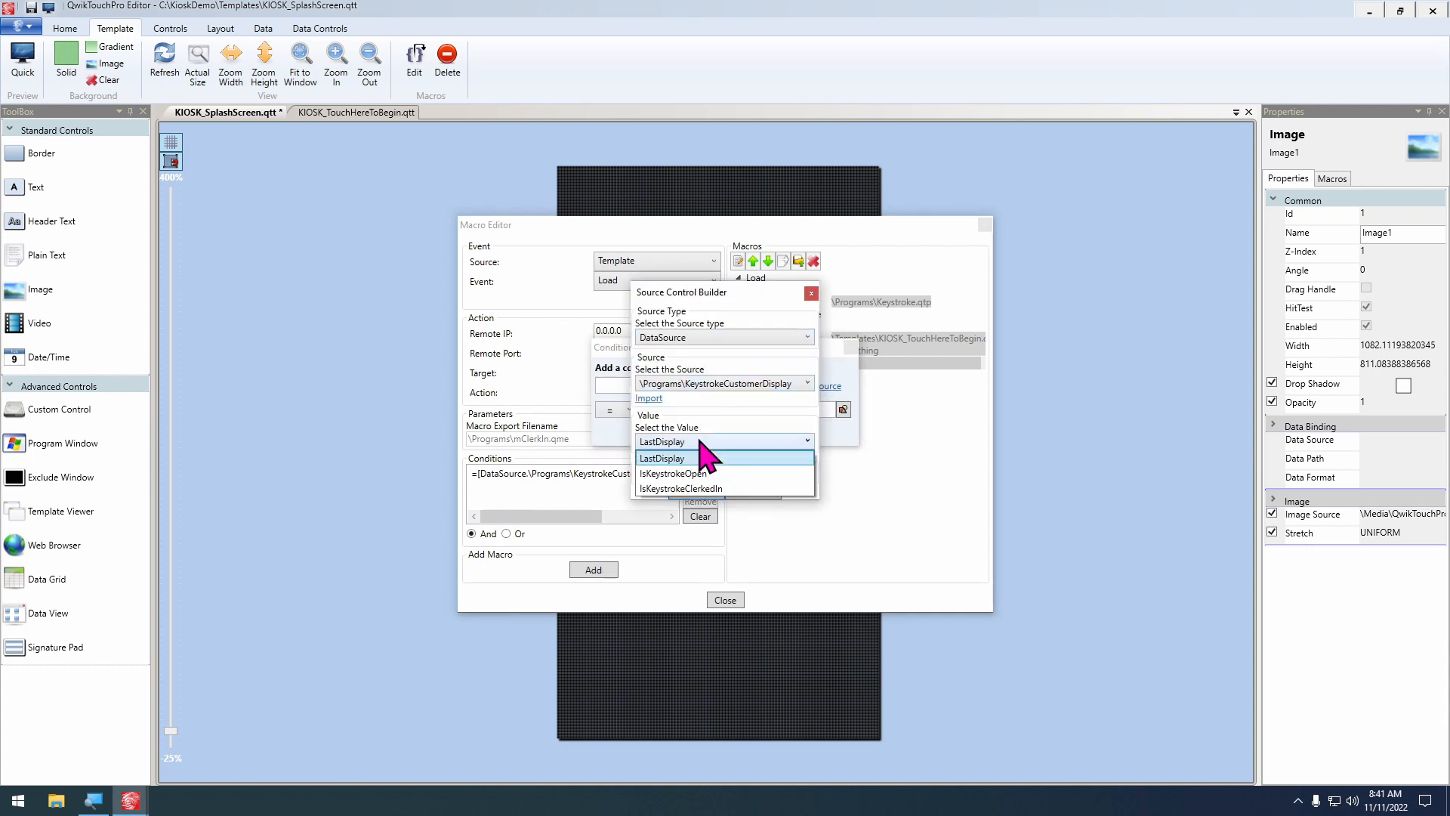
{"action": "left_click", "coordinate": [701, 489]}
{"action": "left_click", "coordinate": [705, 493]}
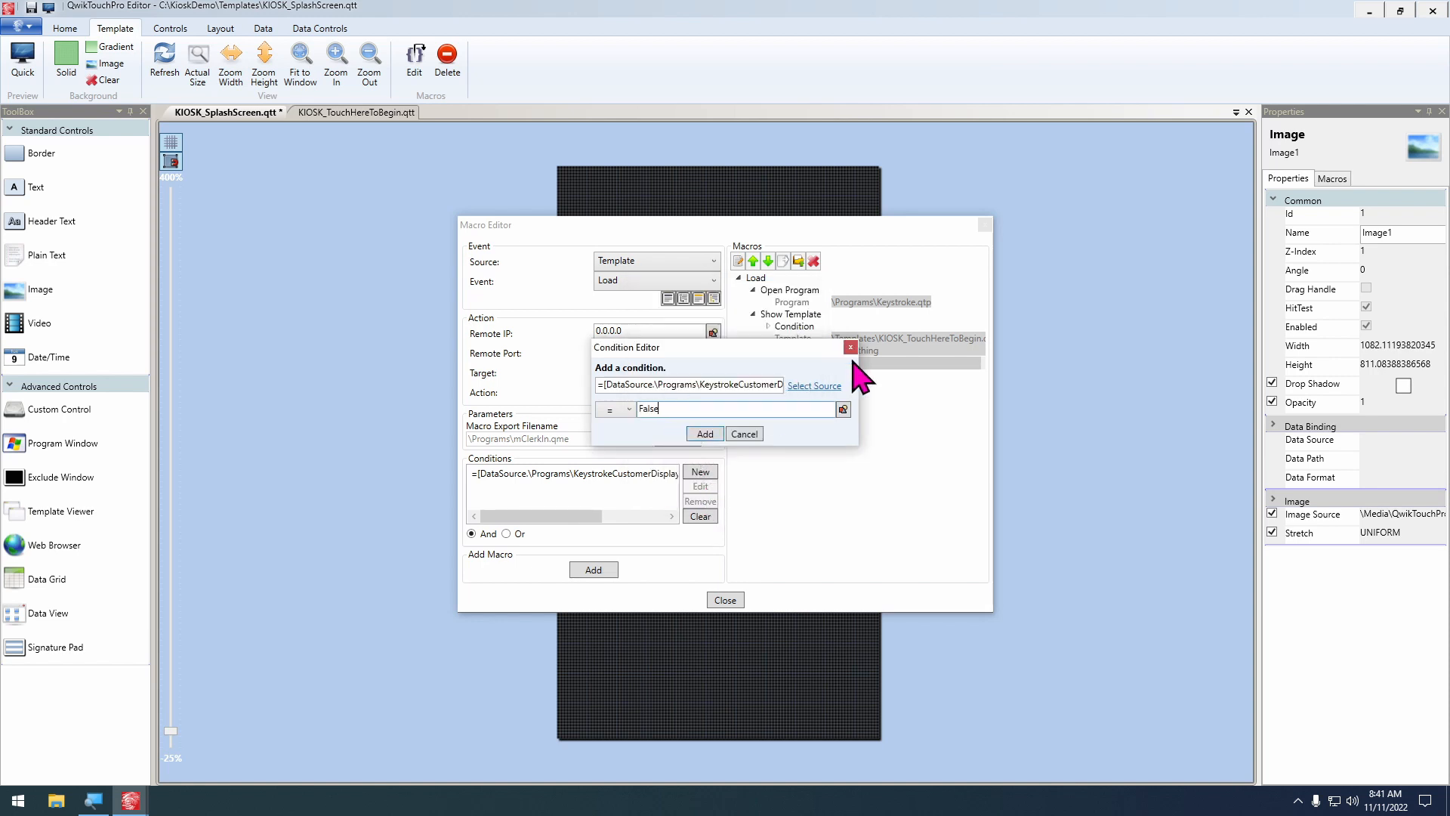
{"action": "left_click", "coordinate": [710, 434]}
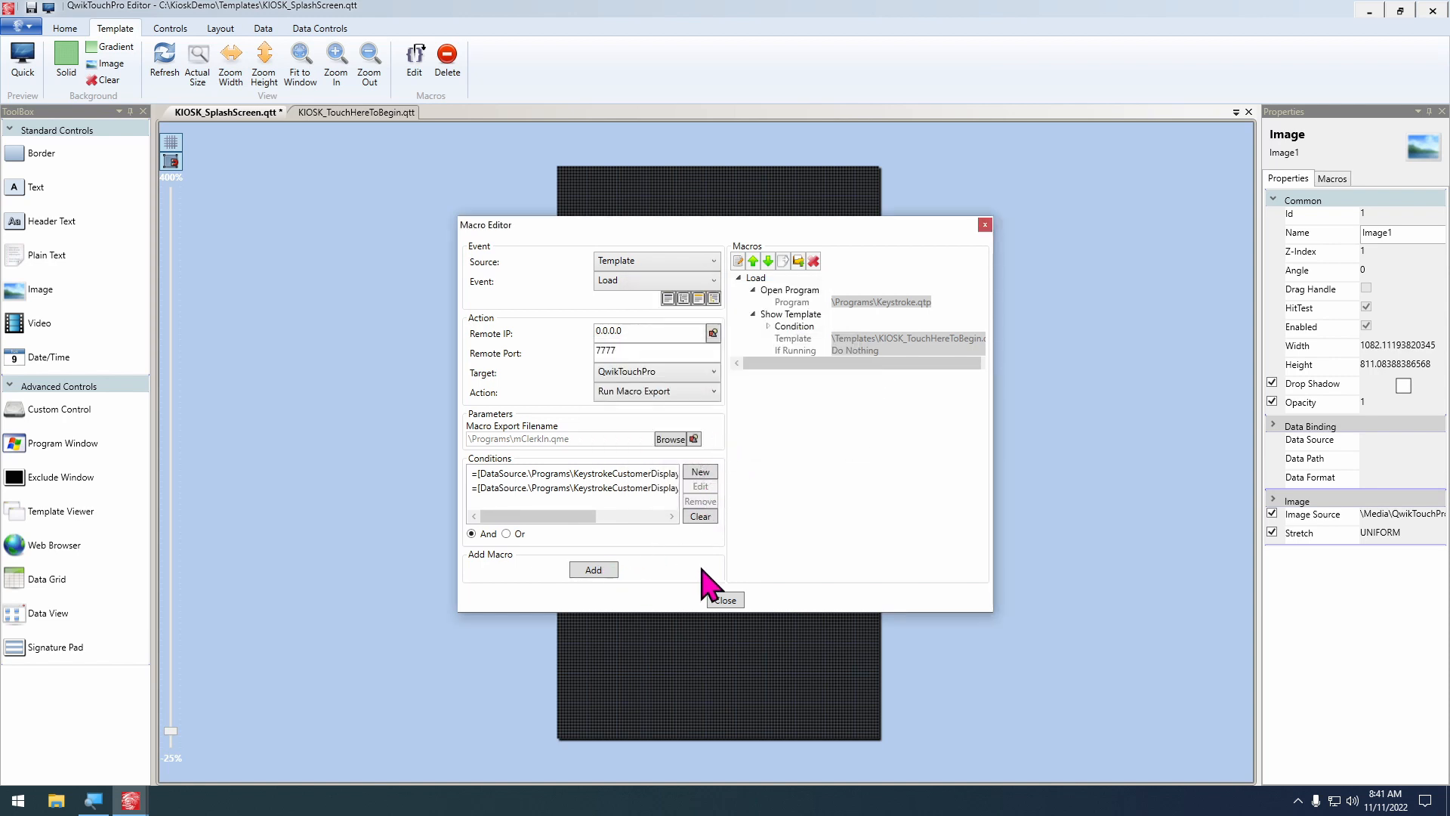
{"action": "left_click", "coordinate": [597, 571]}
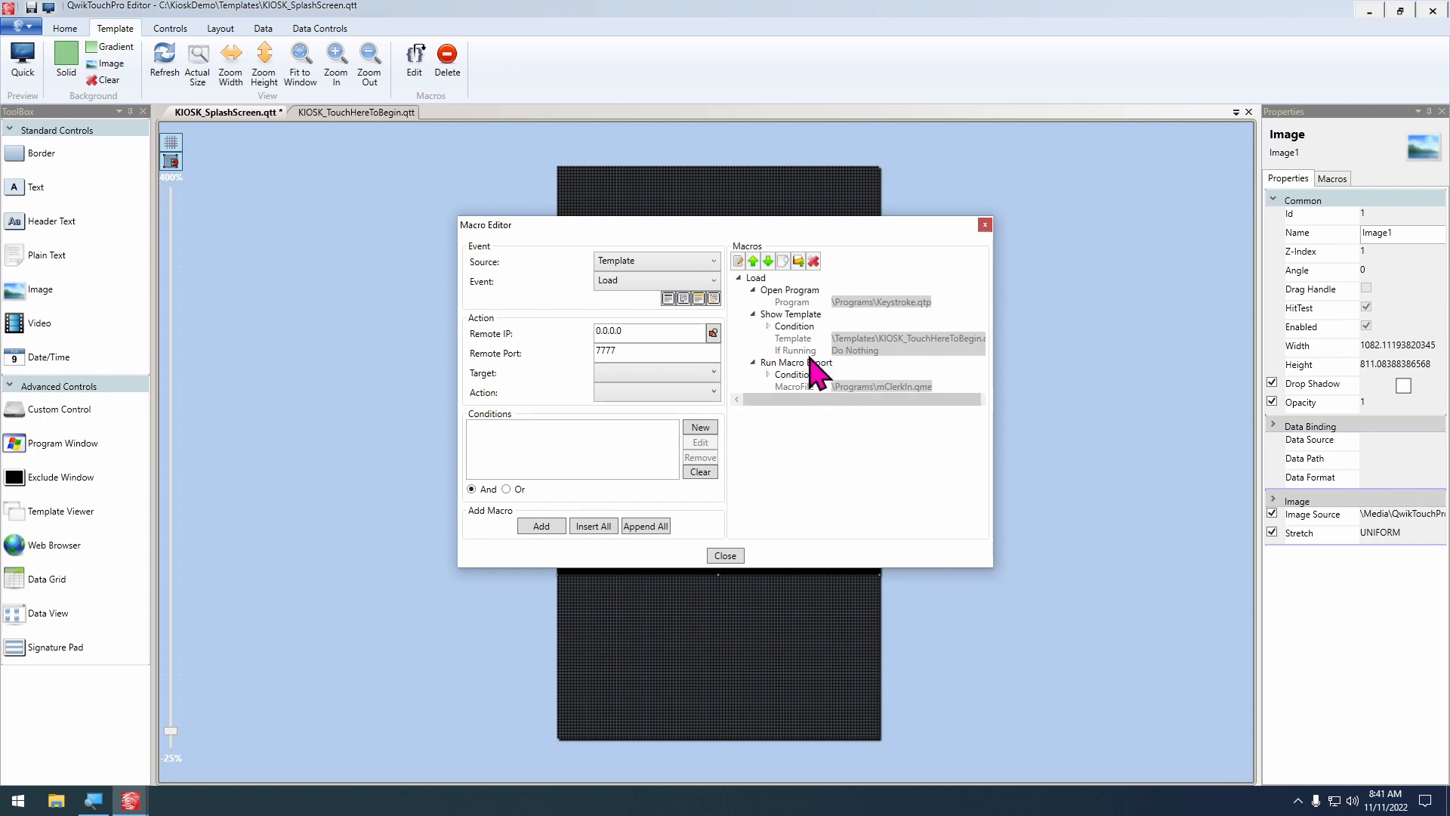
{"action": "left_click_drag", "start_coordinate": [902, 398], "coordinate": [963, 401]}
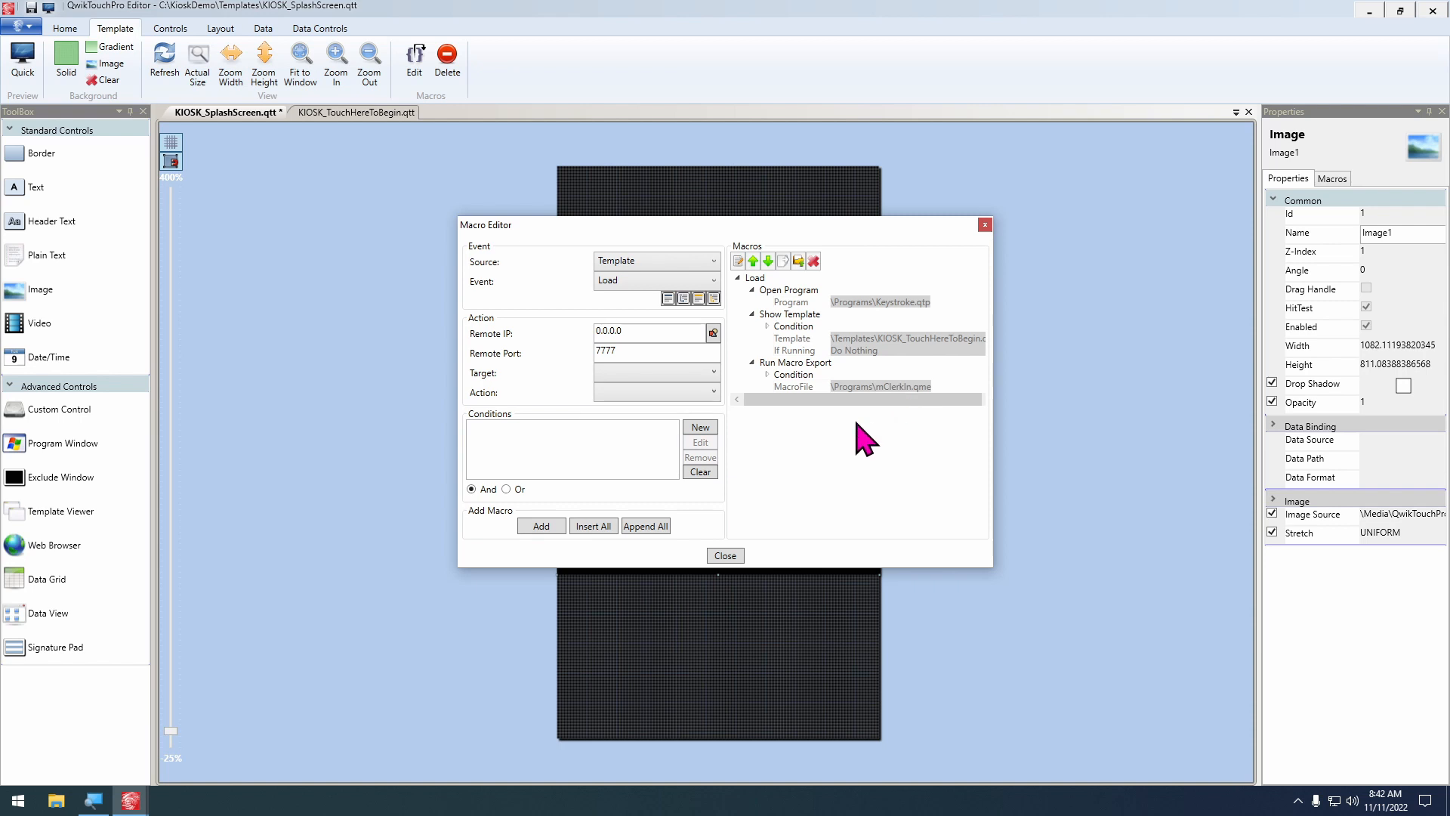
Save the splash screen template's macros, start Keystroke from the desktop, and preview the splash screen to test clerking in from the login prompt
{"action": "left_click", "coordinate": [736, 556]}
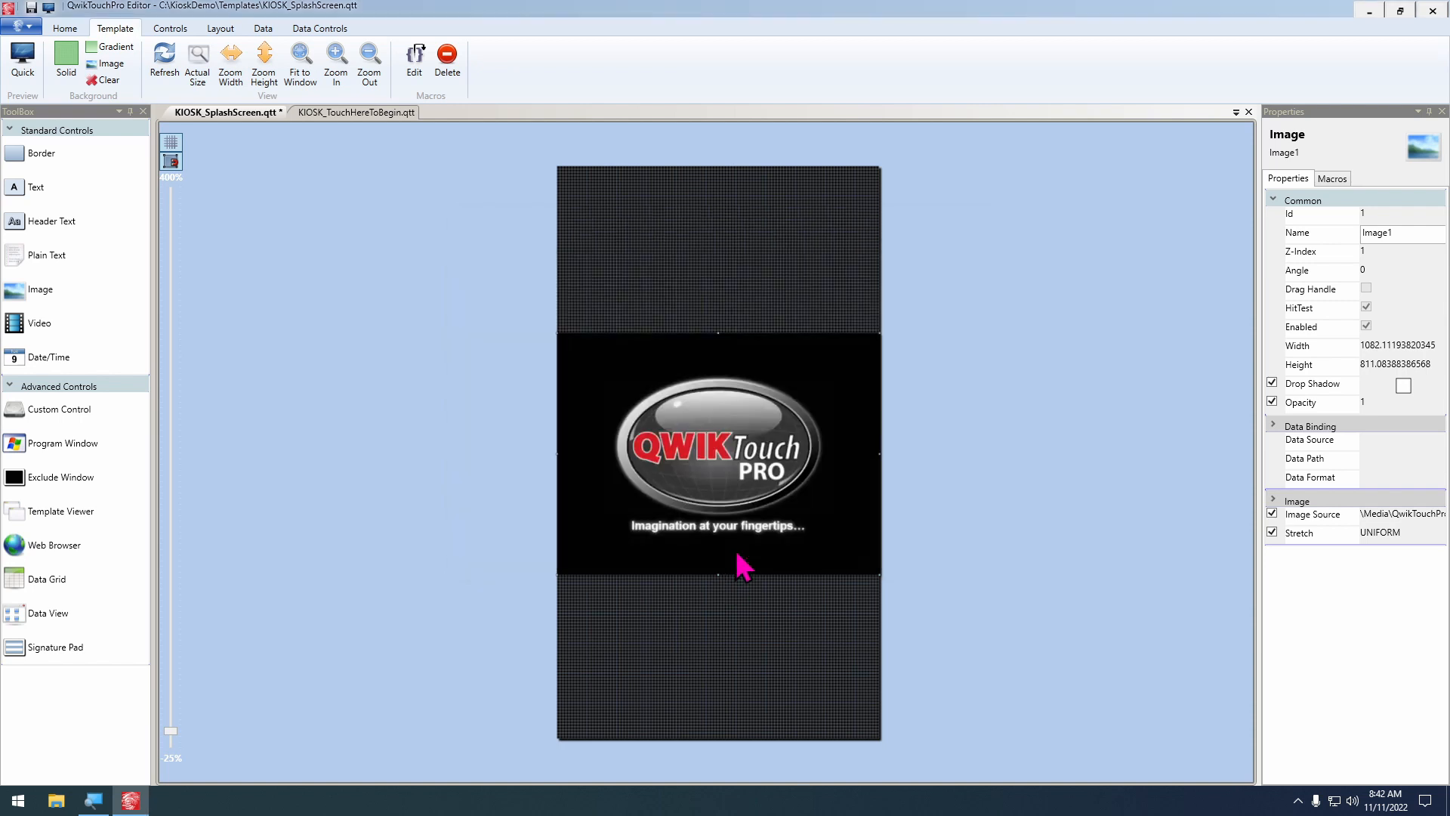
{"action": "left_click", "coordinate": [131, 801]}
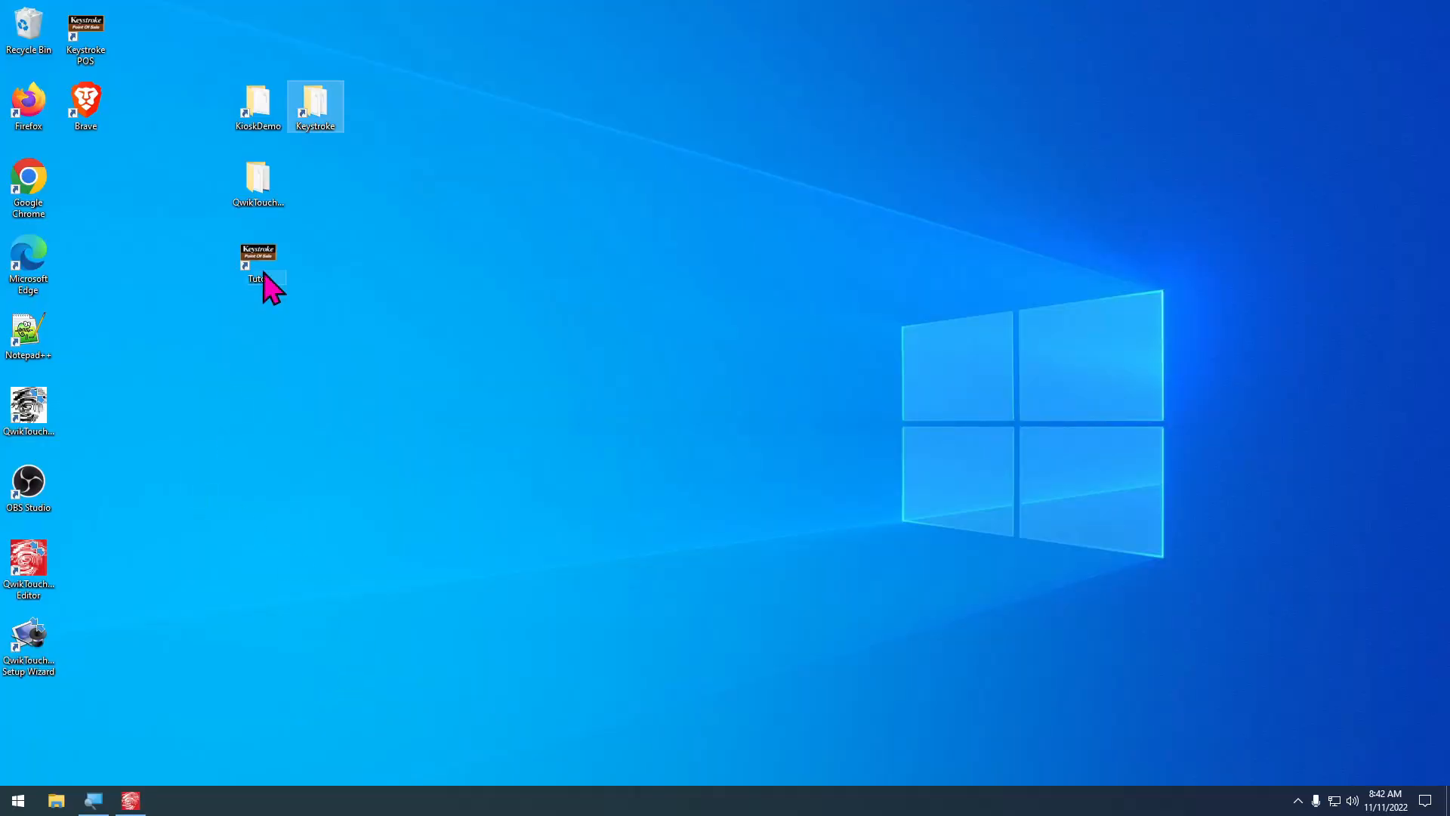
{"action": "double_click", "coordinate": [273, 264]}
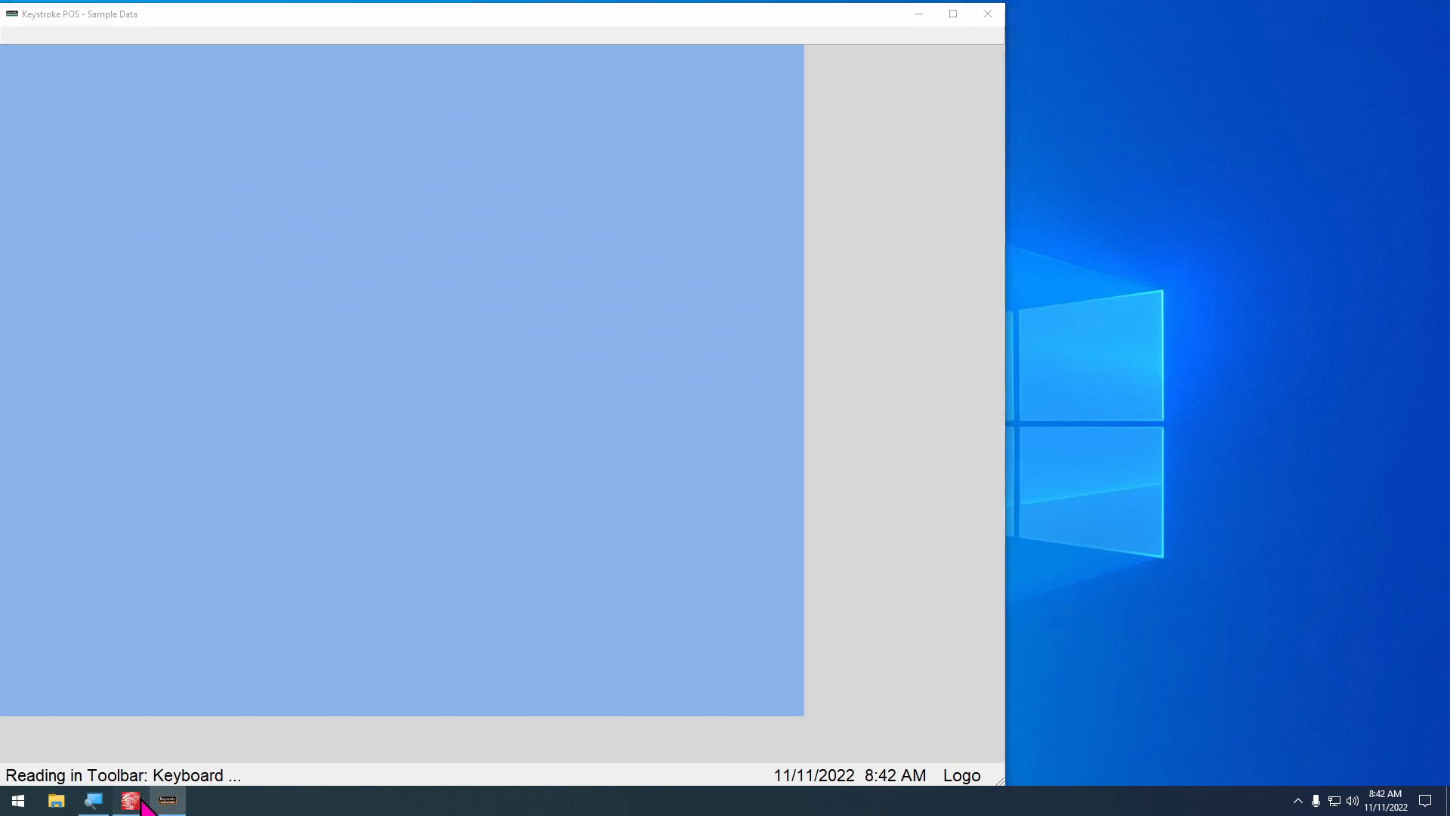
{"action": "left_click", "coordinate": [132, 801]}
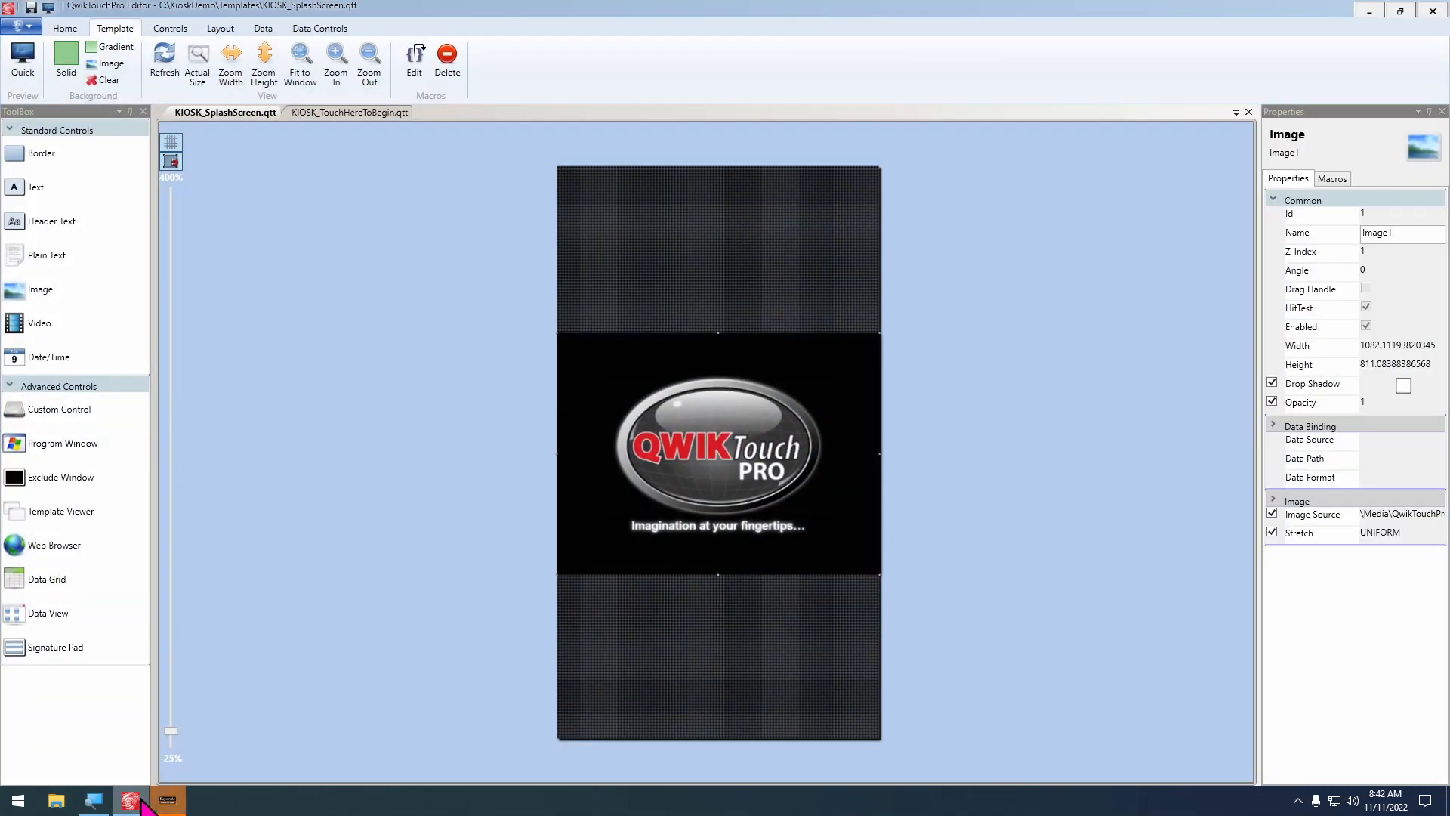
{"action": "left_click", "coordinate": [141, 802]}
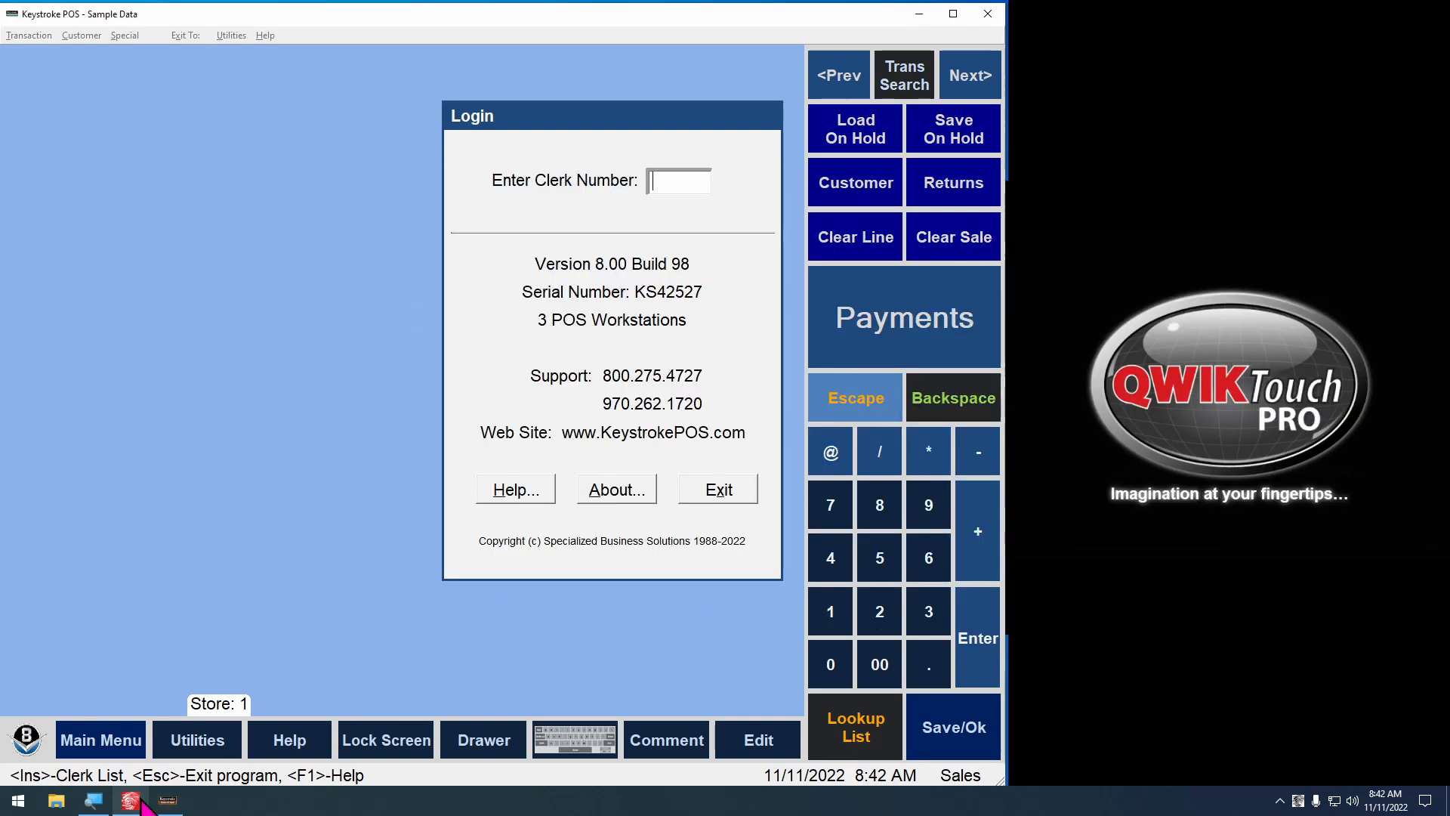
{"action": "type", "text": "1"}
{"action": "key", "text": "Return"}
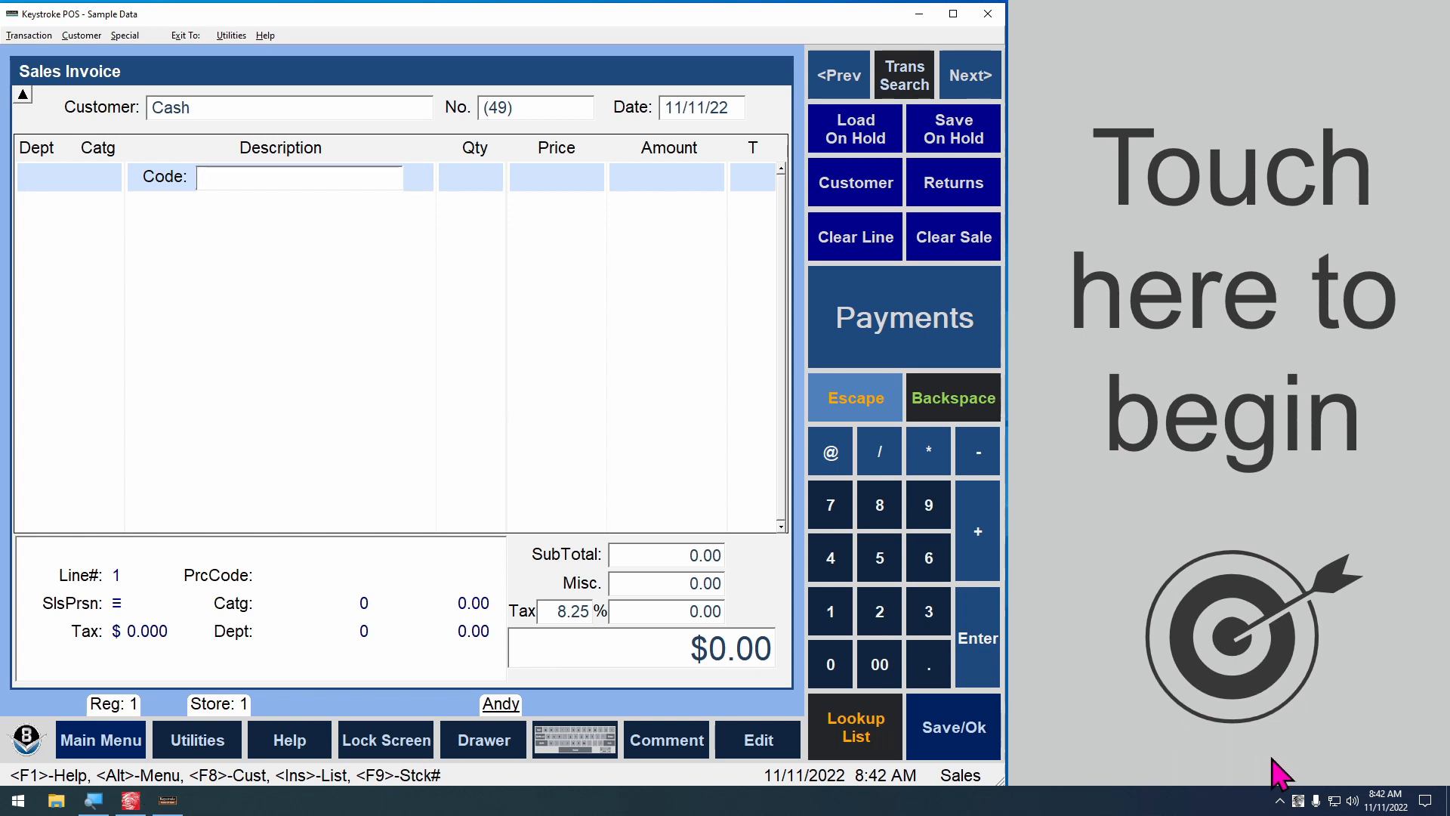
Exit the running QwikTouchPro preview and return to the splash screen template in the QwikTouchPro Editor, closing the Magnifier window
{"action": "right_click", "coordinate": [1297, 800]}
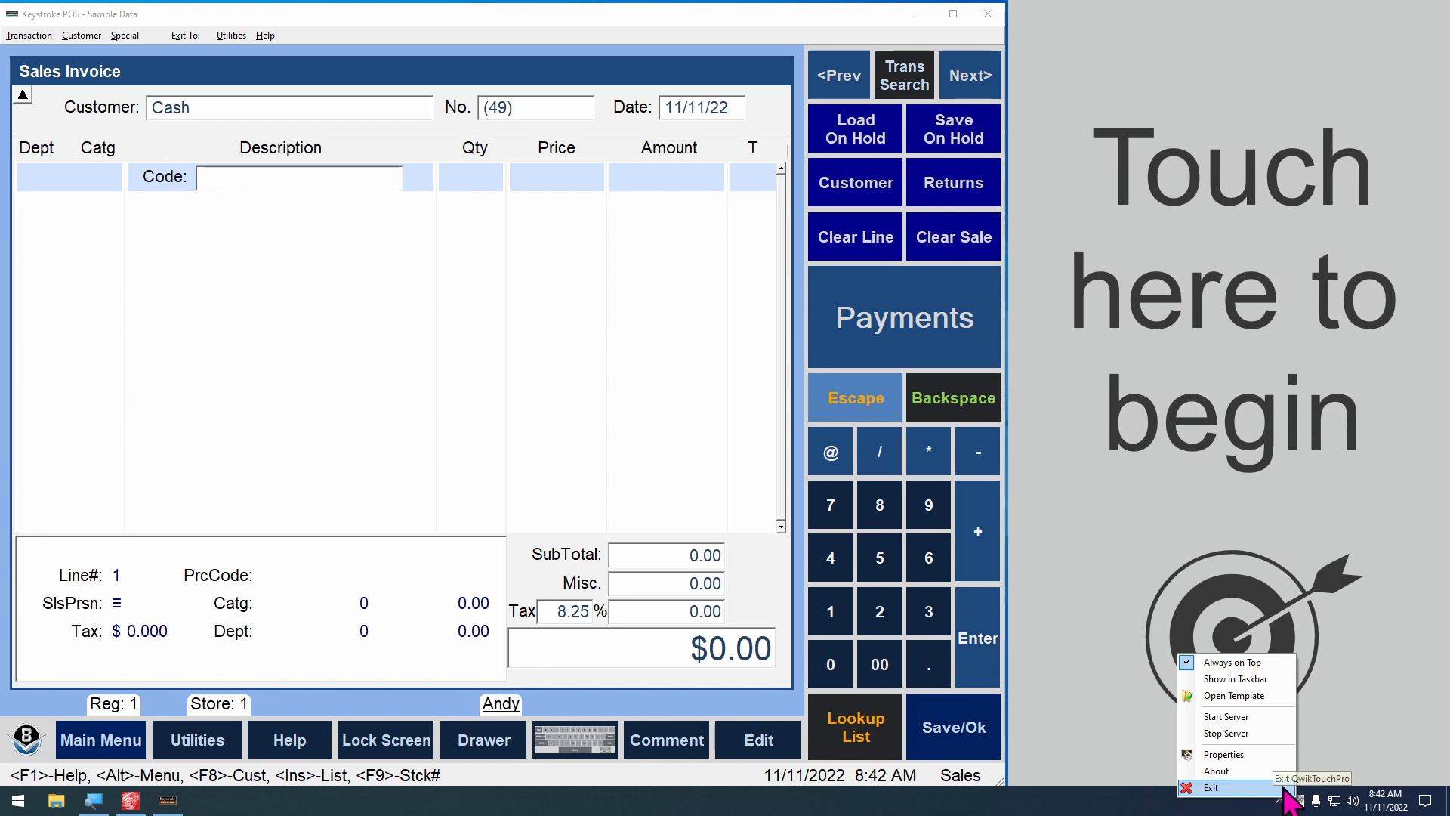
{"action": "left_click", "coordinate": [1276, 789]}
{"action": "left_click", "coordinate": [93, 801]}
{"action": "left_click", "coordinate": [130, 801]}
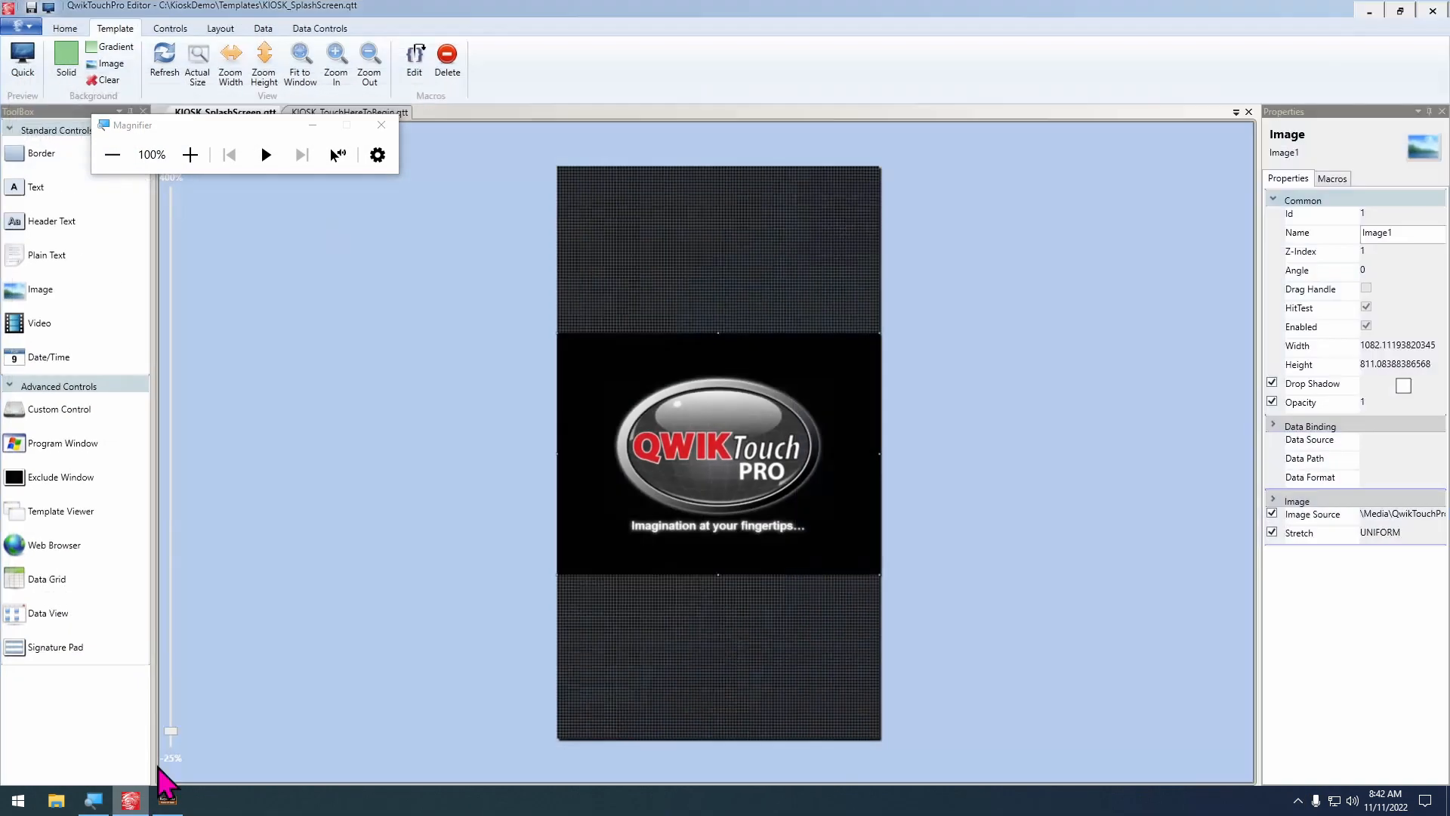
{"action": "left_click", "coordinate": [382, 124]}
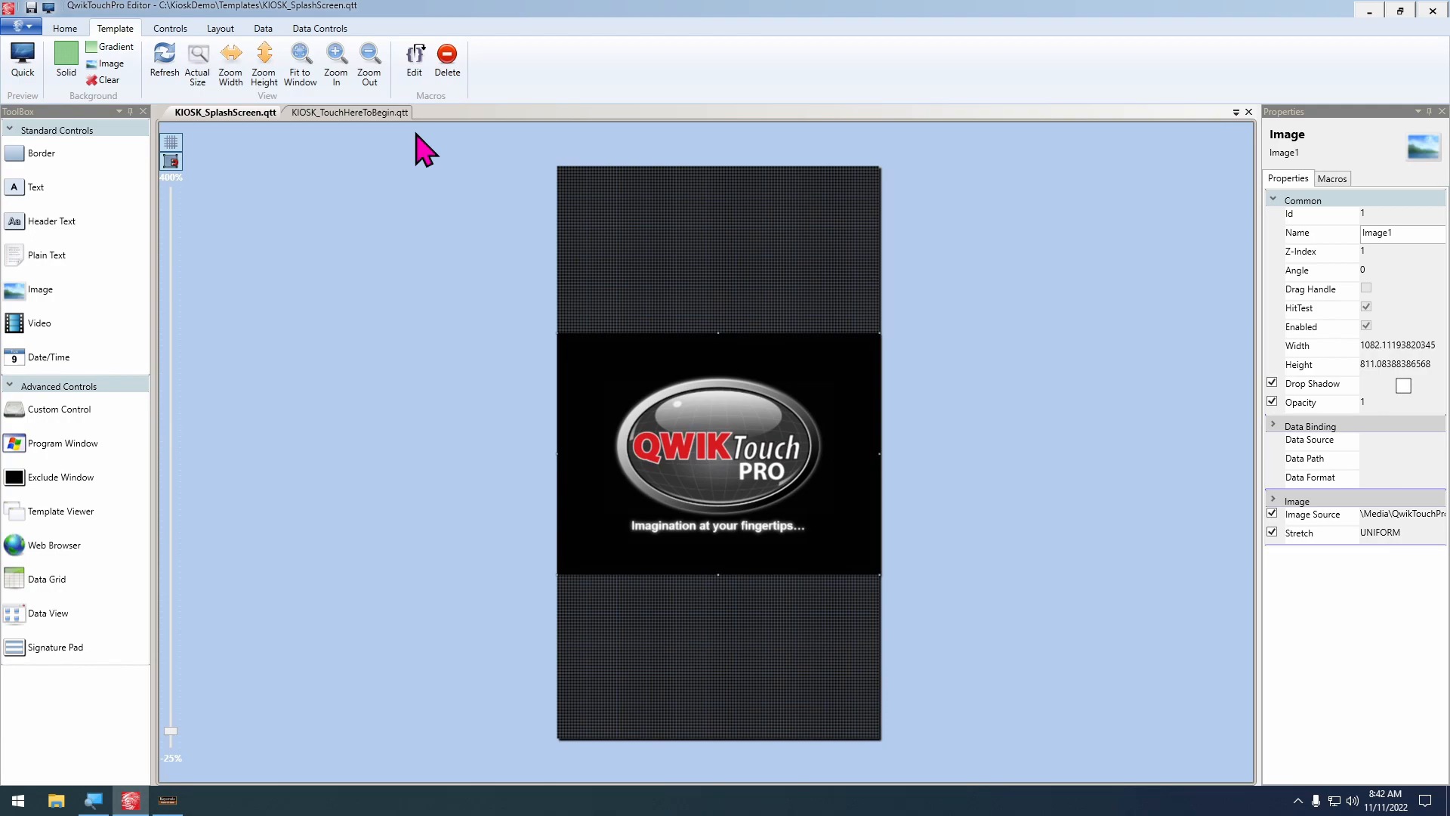
Preview the splash screen template with Keystroke already open and clerked in, and exit QwikTouchPro
{"action": "key", "text": "F5"}
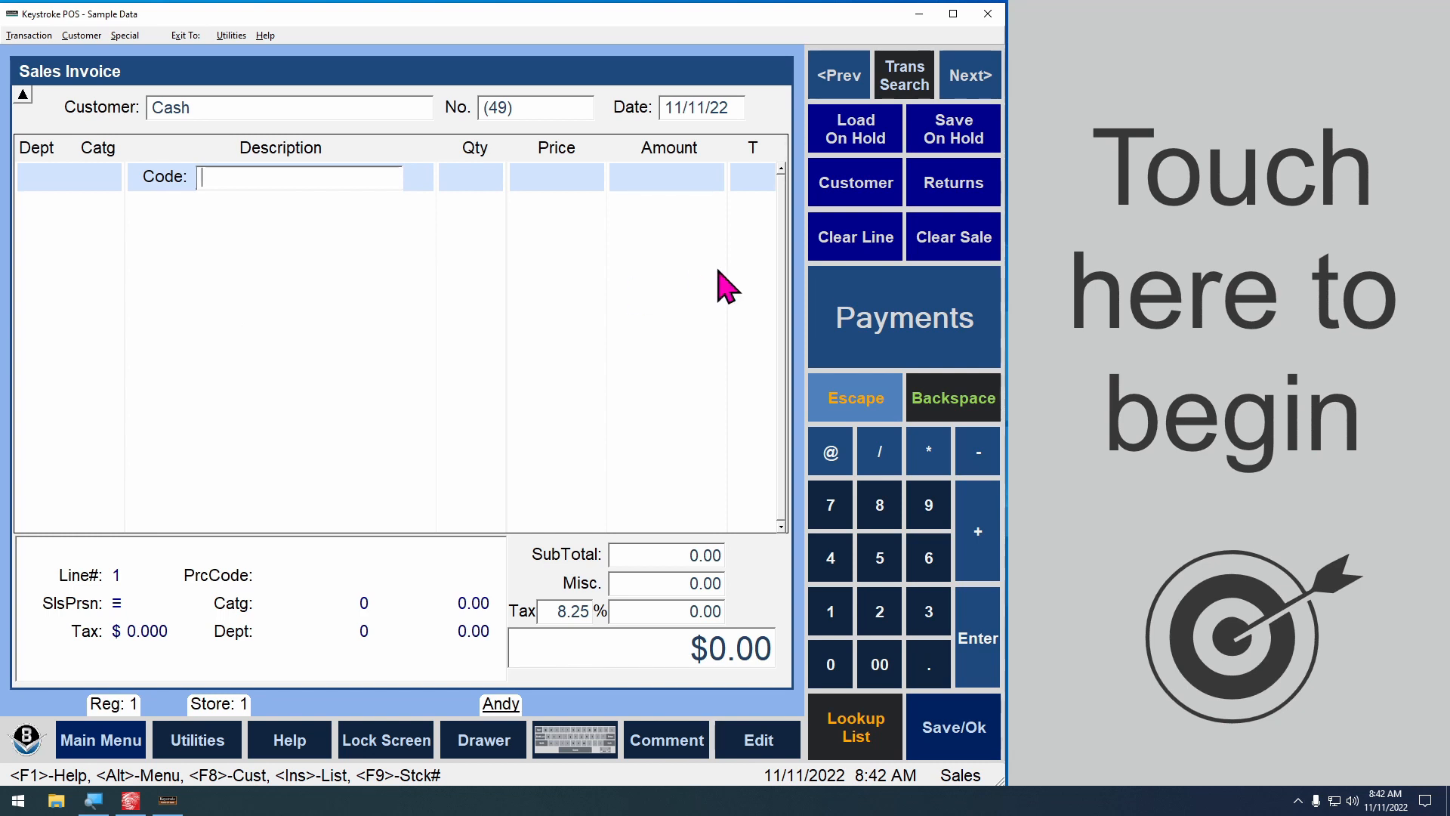
{"action": "left_click", "coordinate": [1298, 801]}
{"action": "right_click", "coordinate": [1277, 775]}
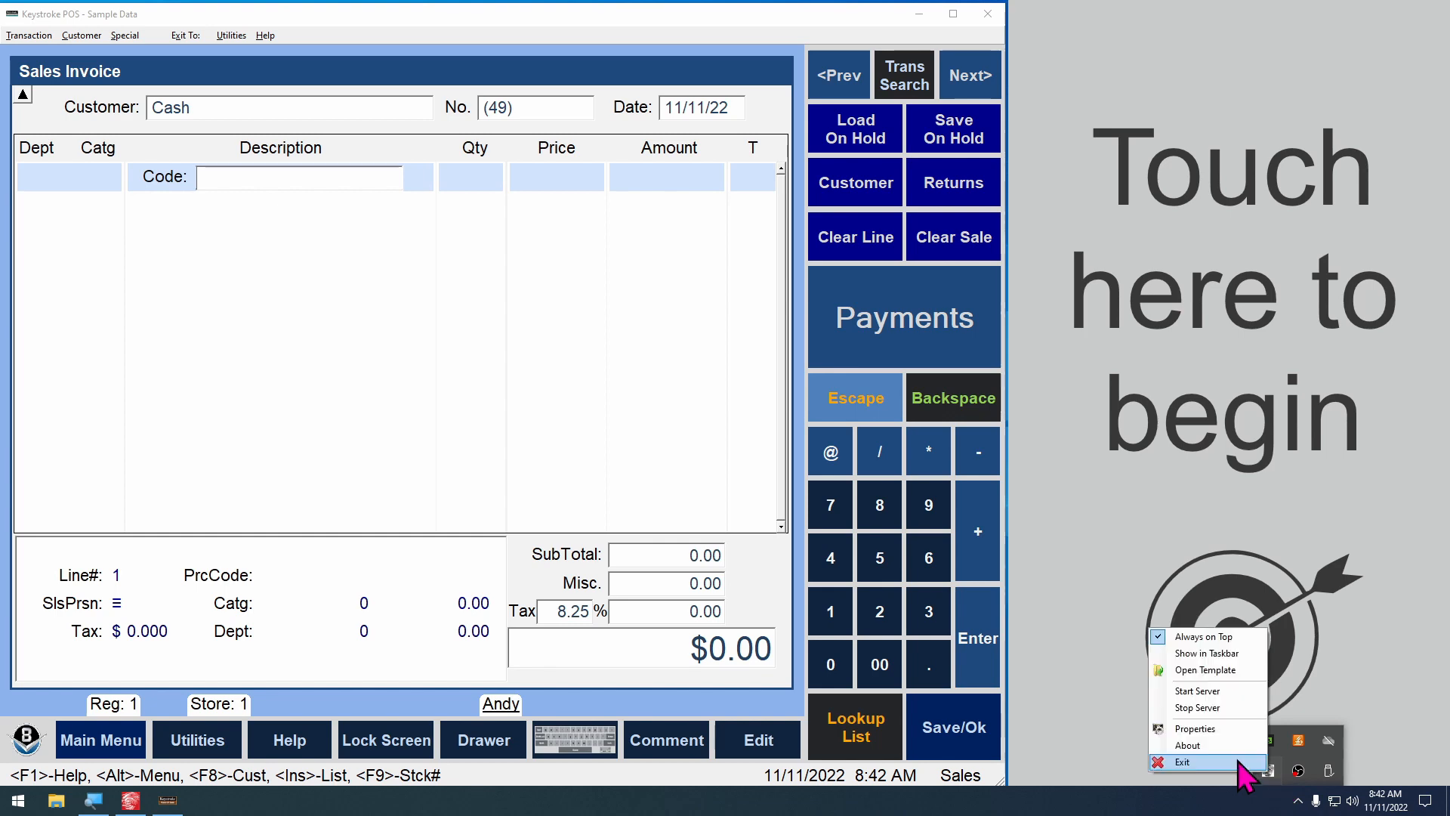
{"action": "left_click", "coordinate": [1269, 764]}
Set up a QwikTouchPro Show Template action for the KIOSK_TouchHereToBegin template's Load event, using KIOSK_SplashScreen.qtt
{"action": "left_click", "coordinate": [127, 801]}
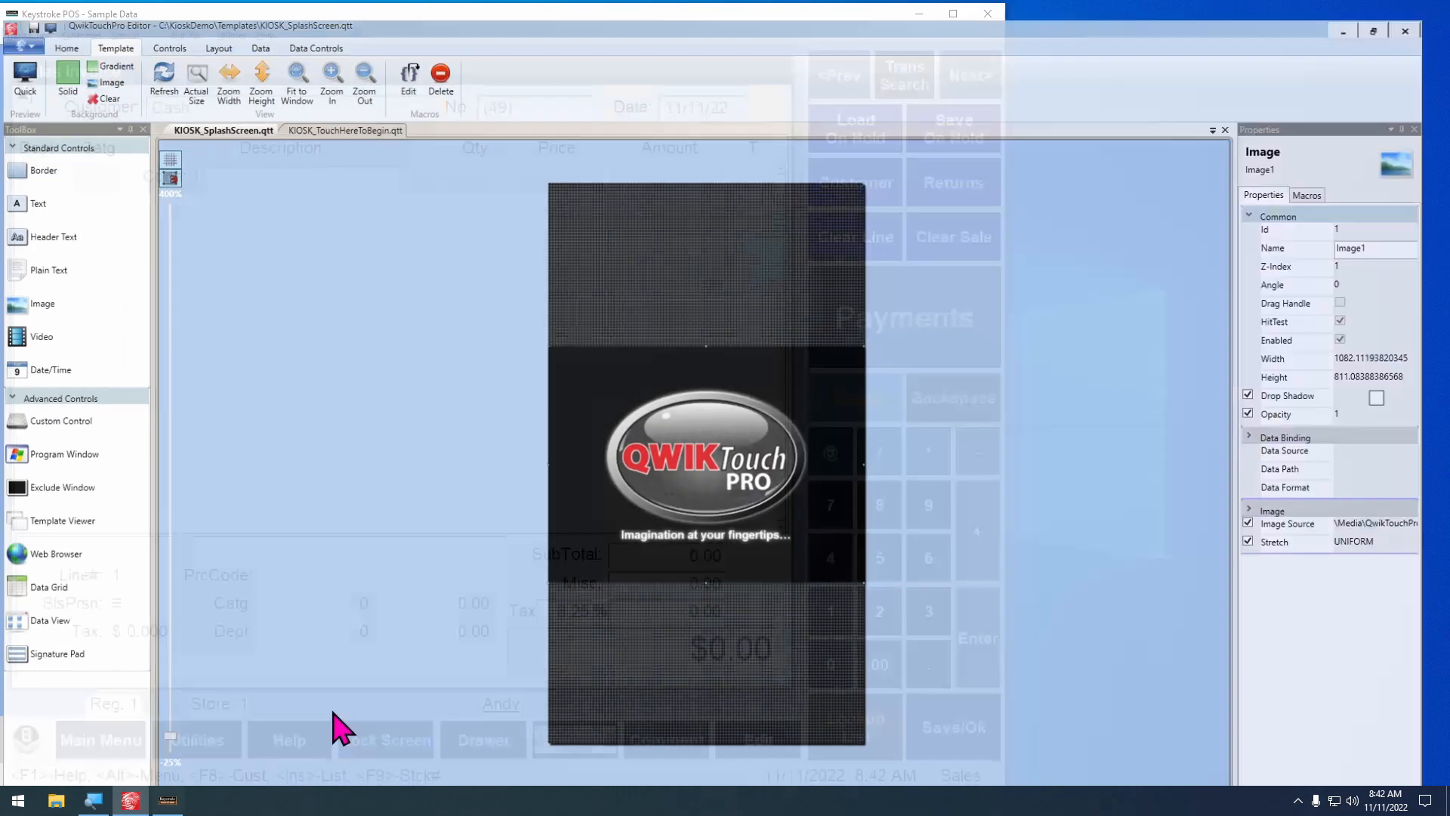
{"action": "left_click", "coordinate": [339, 114]}
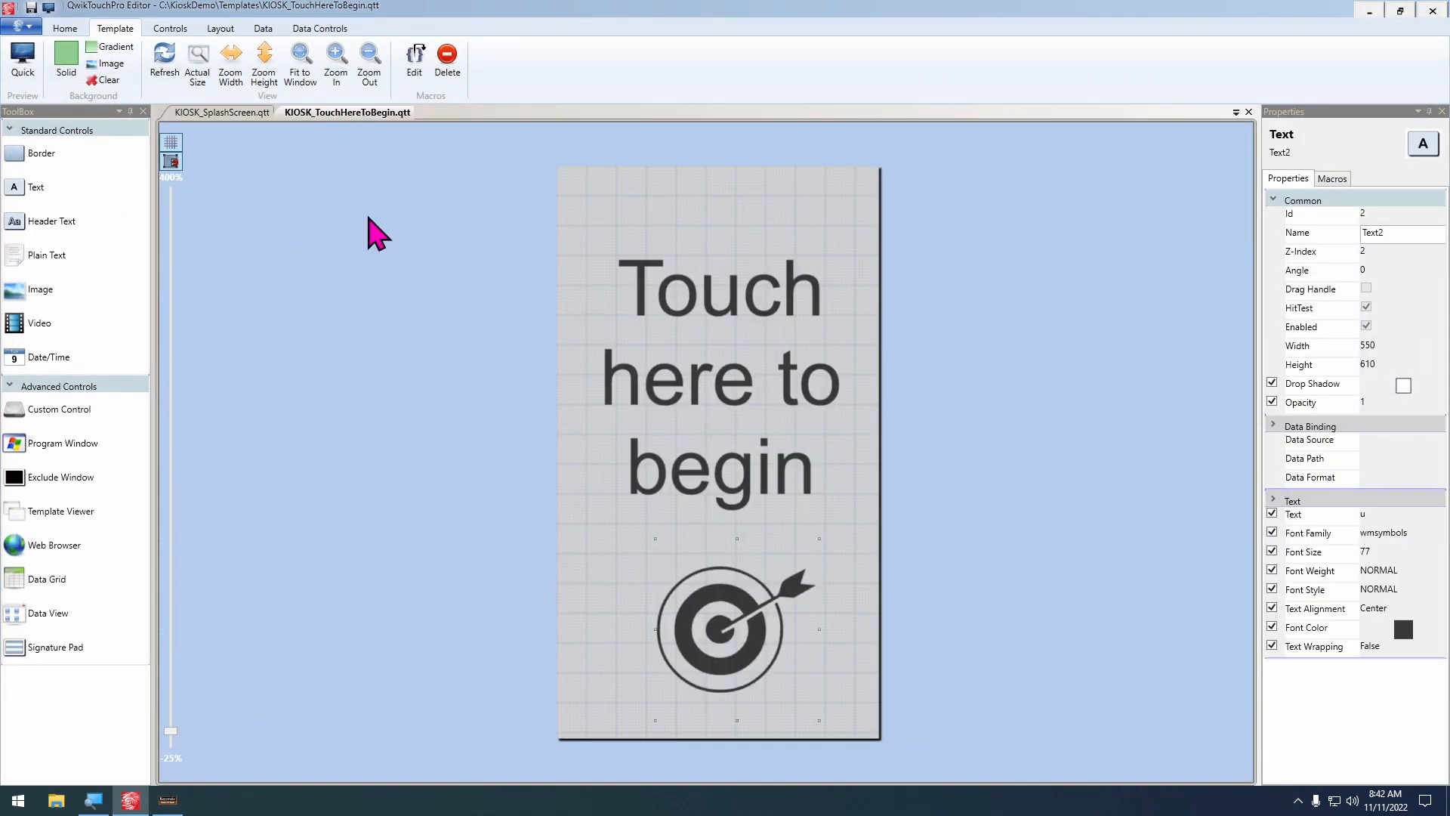
{"action": "left_click", "coordinate": [408, 60]}
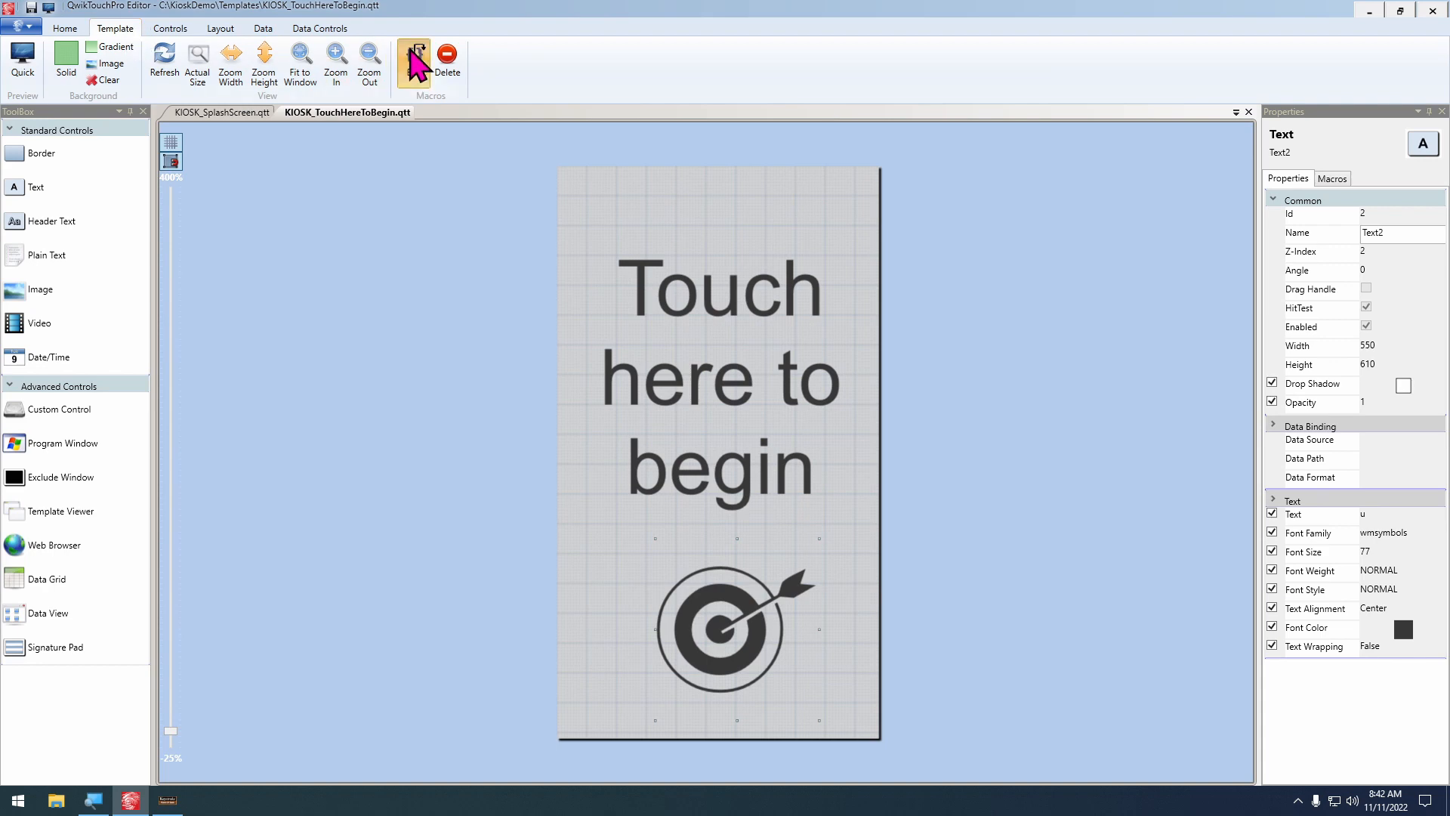
{"action": "left_click", "coordinate": [675, 380]}
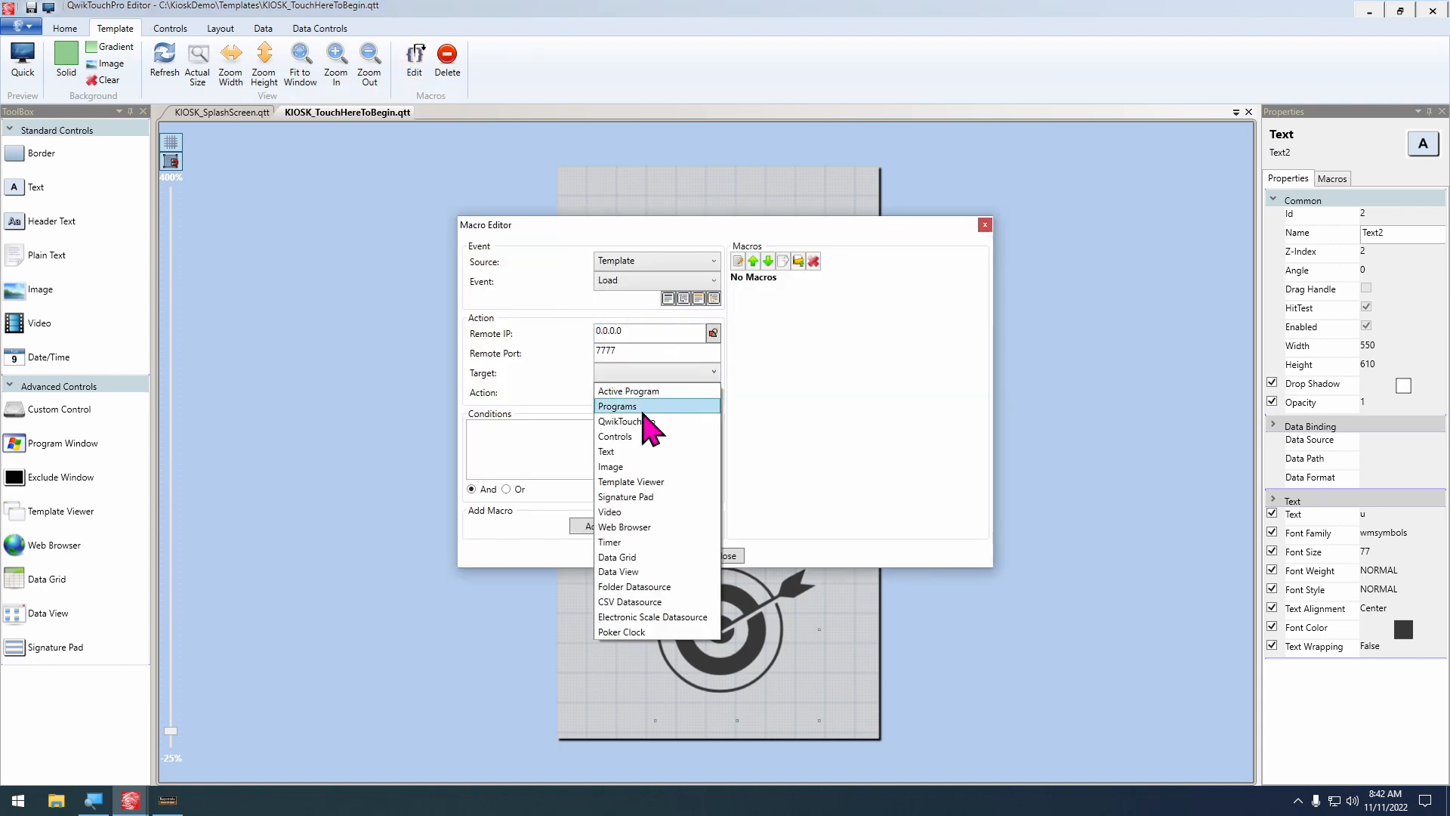
{"action": "left_click", "coordinate": [676, 438]}
{"action": "left_click", "coordinate": [681, 389]}
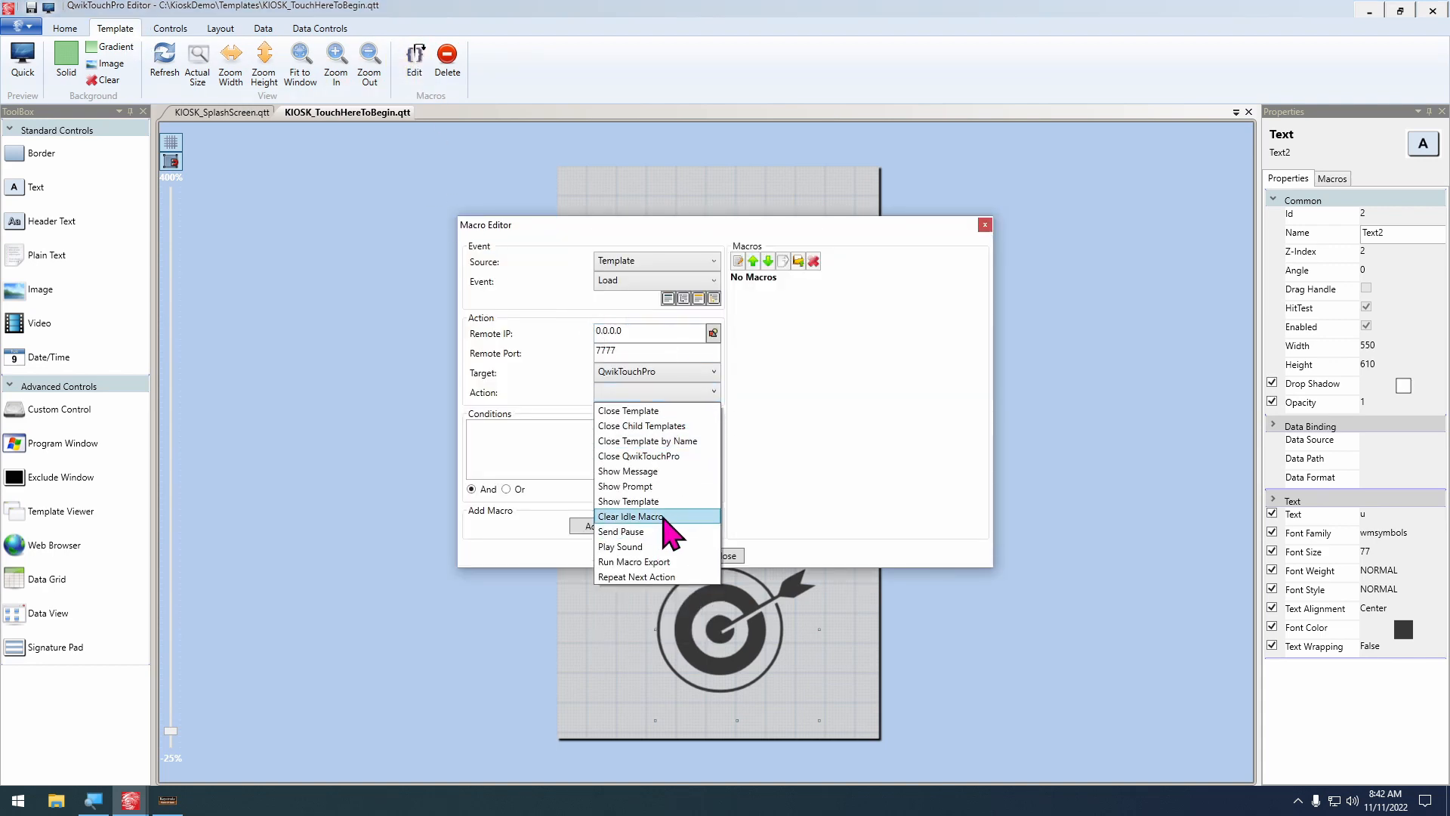
{"action": "left_click", "coordinate": [661, 508]}
{"action": "left_click", "coordinate": [671, 439]}
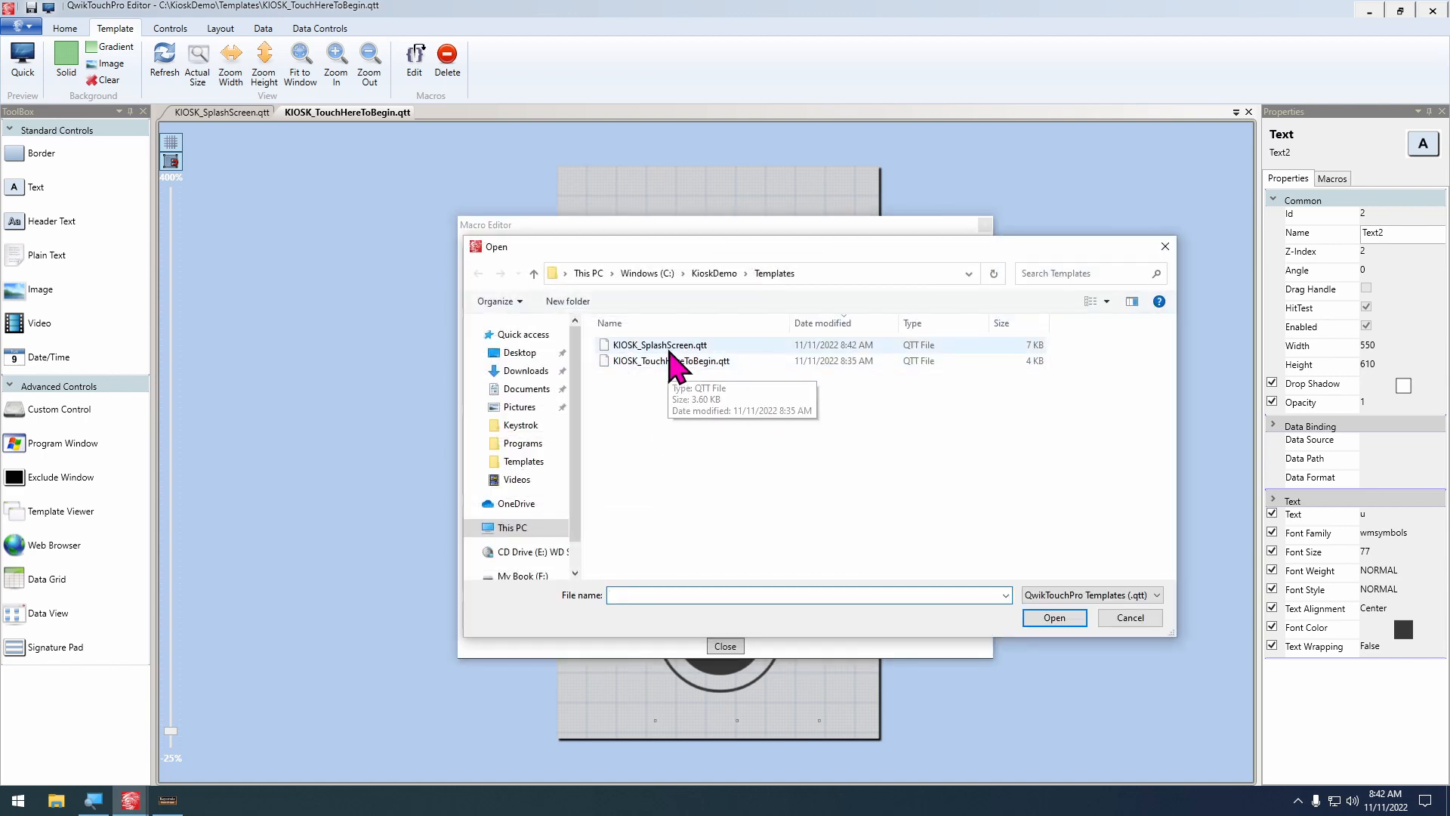
{"action": "double_click", "coordinate": [669, 346]}
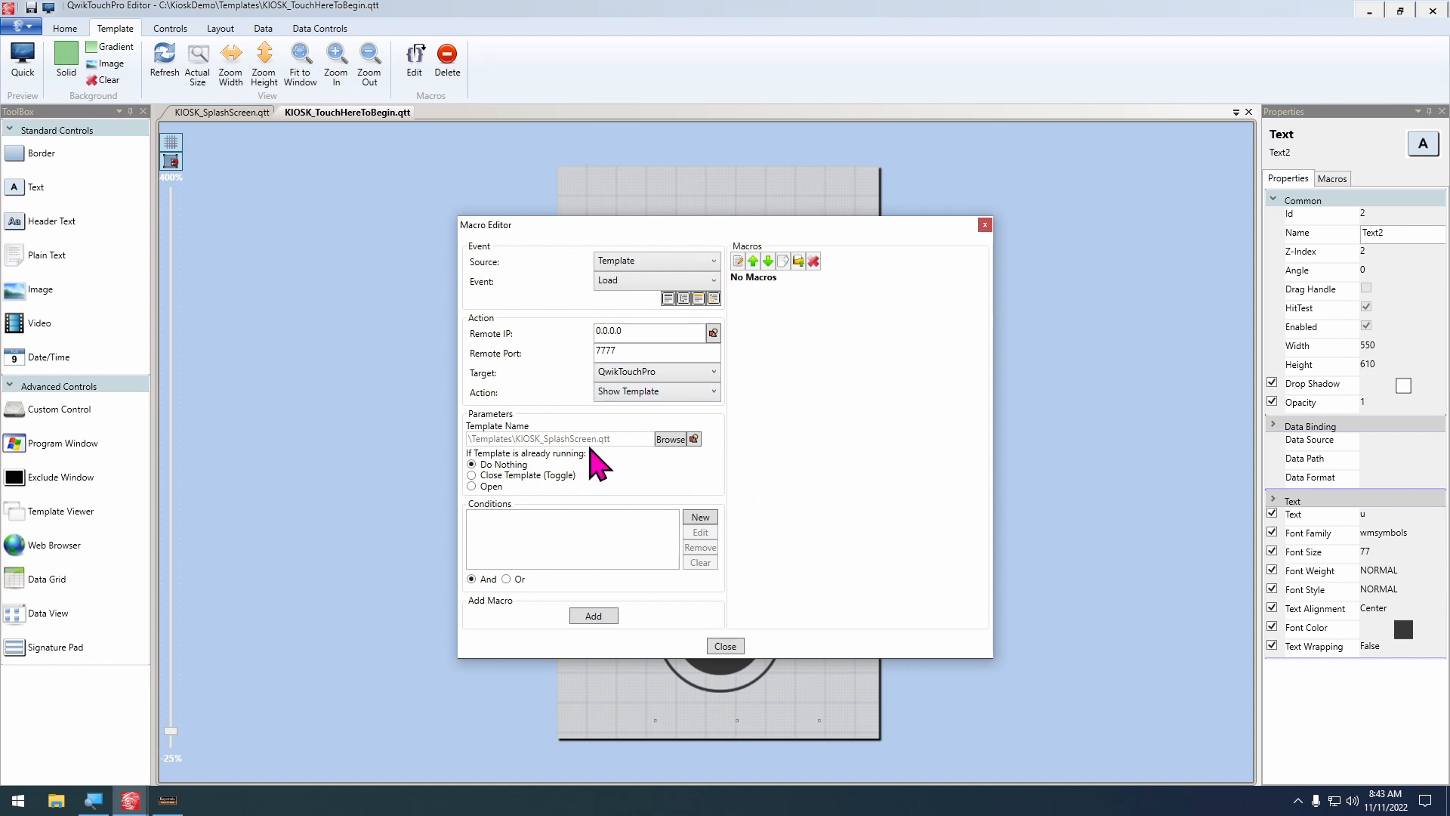
Add a condition to the Show Template action requiring IsKeystrokeOpen from the imported KeystrokeCustomerDisplay data source to equal False
{"action": "left_click", "coordinate": [700, 518]}
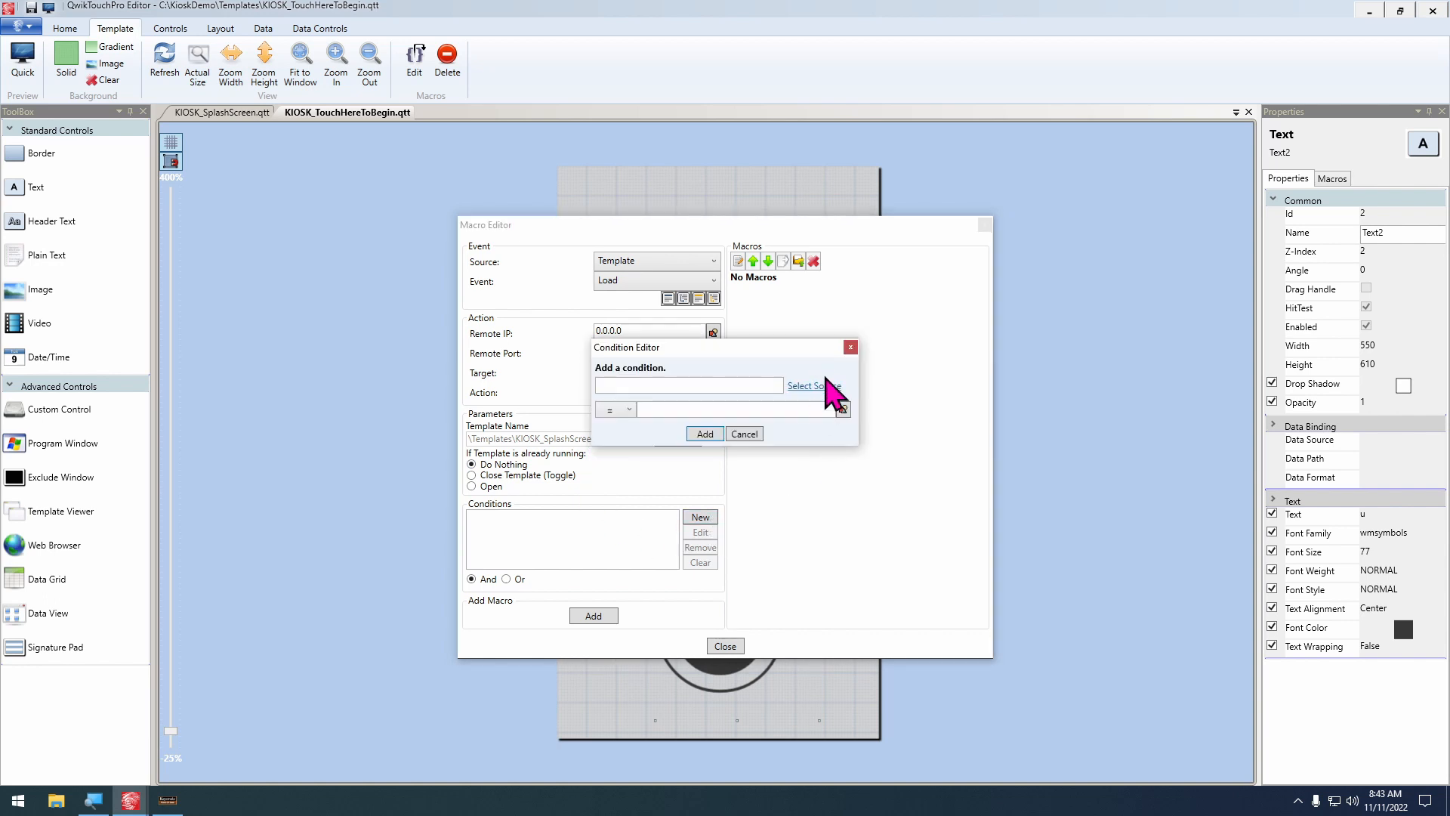
{"action": "left_click", "coordinate": [826, 383]}
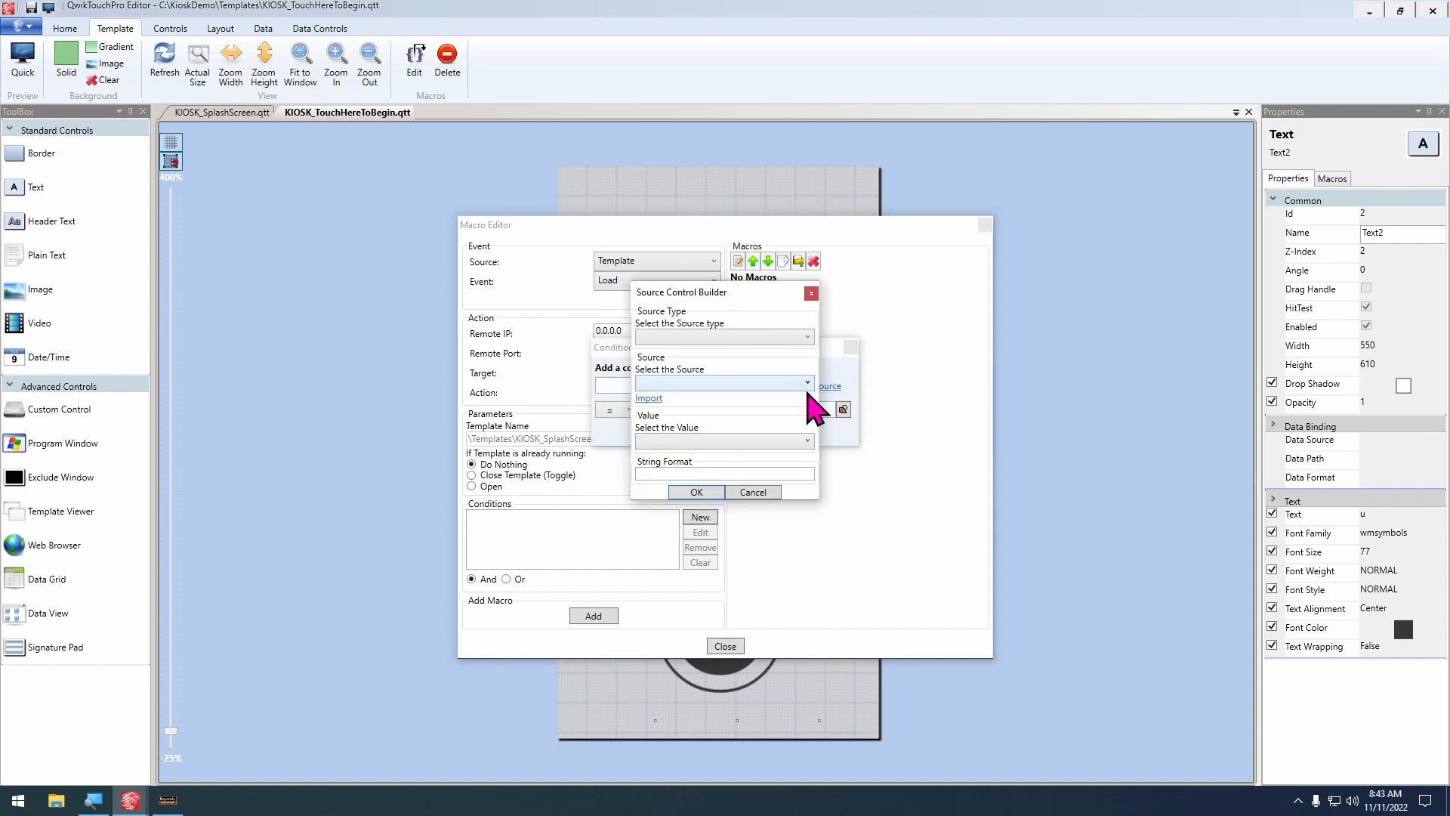
{"action": "left_click", "coordinate": [688, 336]}
{"action": "left_click", "coordinate": [696, 415]}
{"action": "left_click", "coordinate": [705, 383]}
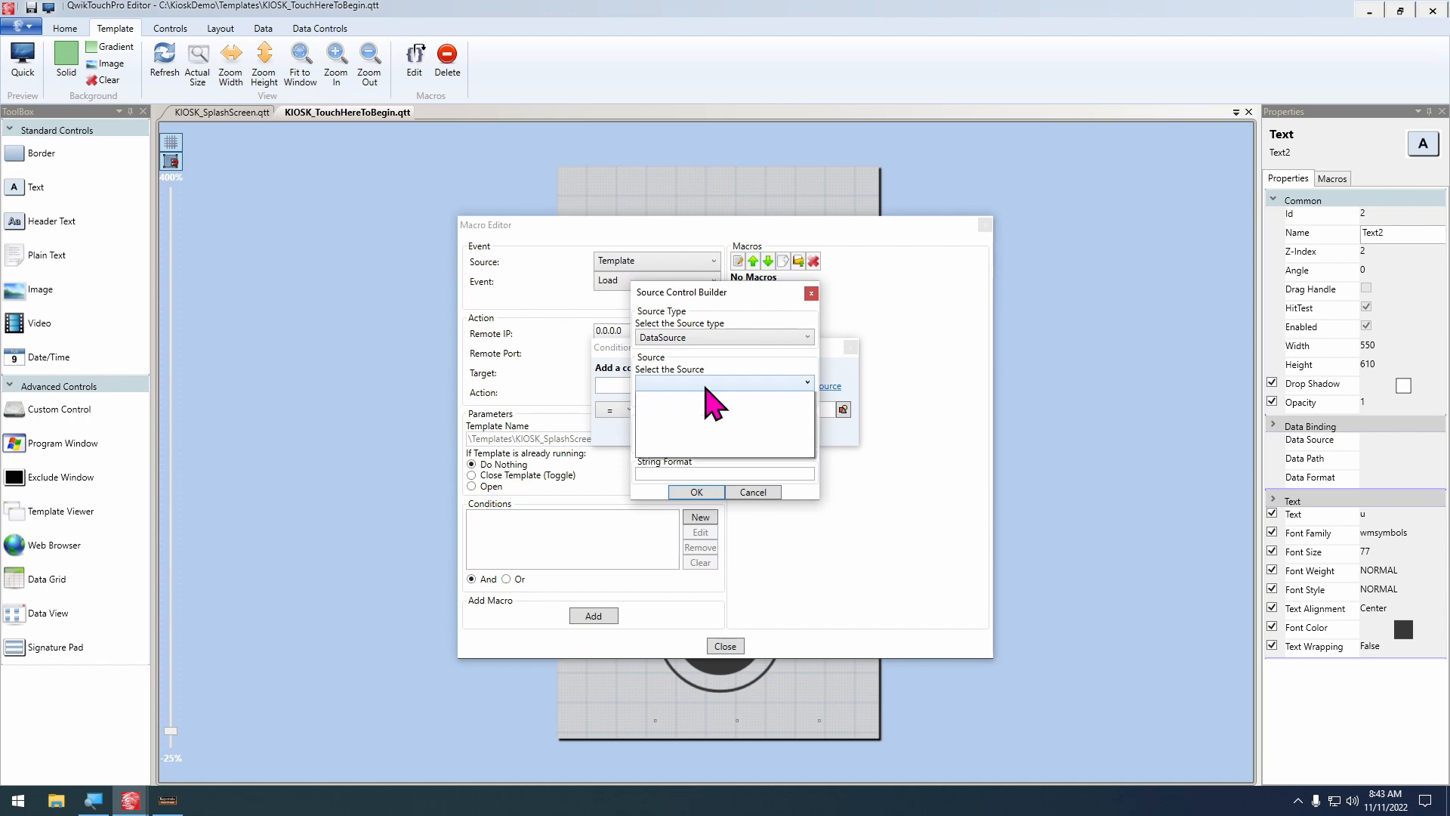
{"action": "left_click", "coordinate": [706, 387]}
{"action": "left_click", "coordinate": [652, 397]}
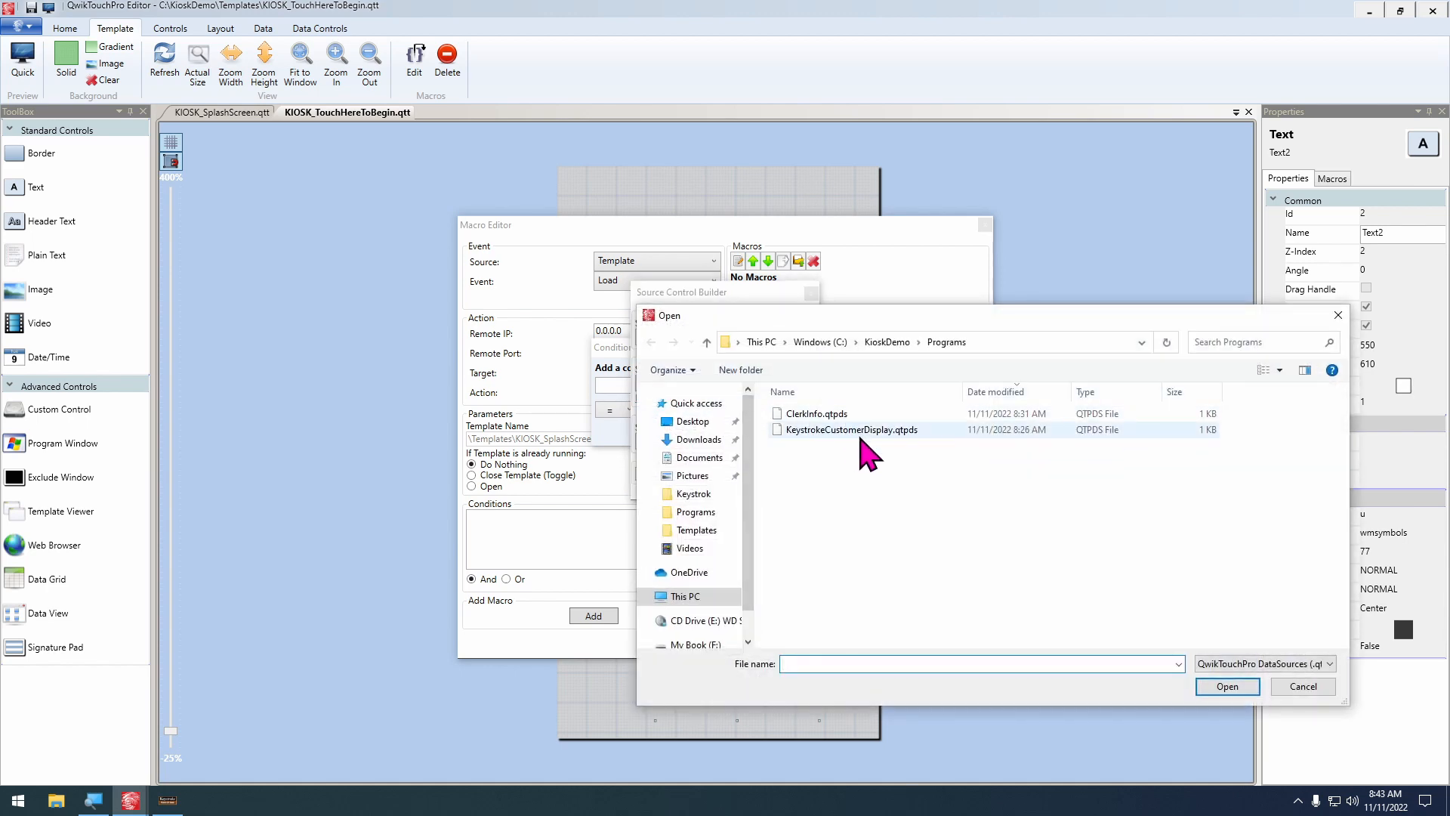
{"action": "double_click", "coordinate": [861, 430]}
{"action": "left_click", "coordinate": [703, 441]}
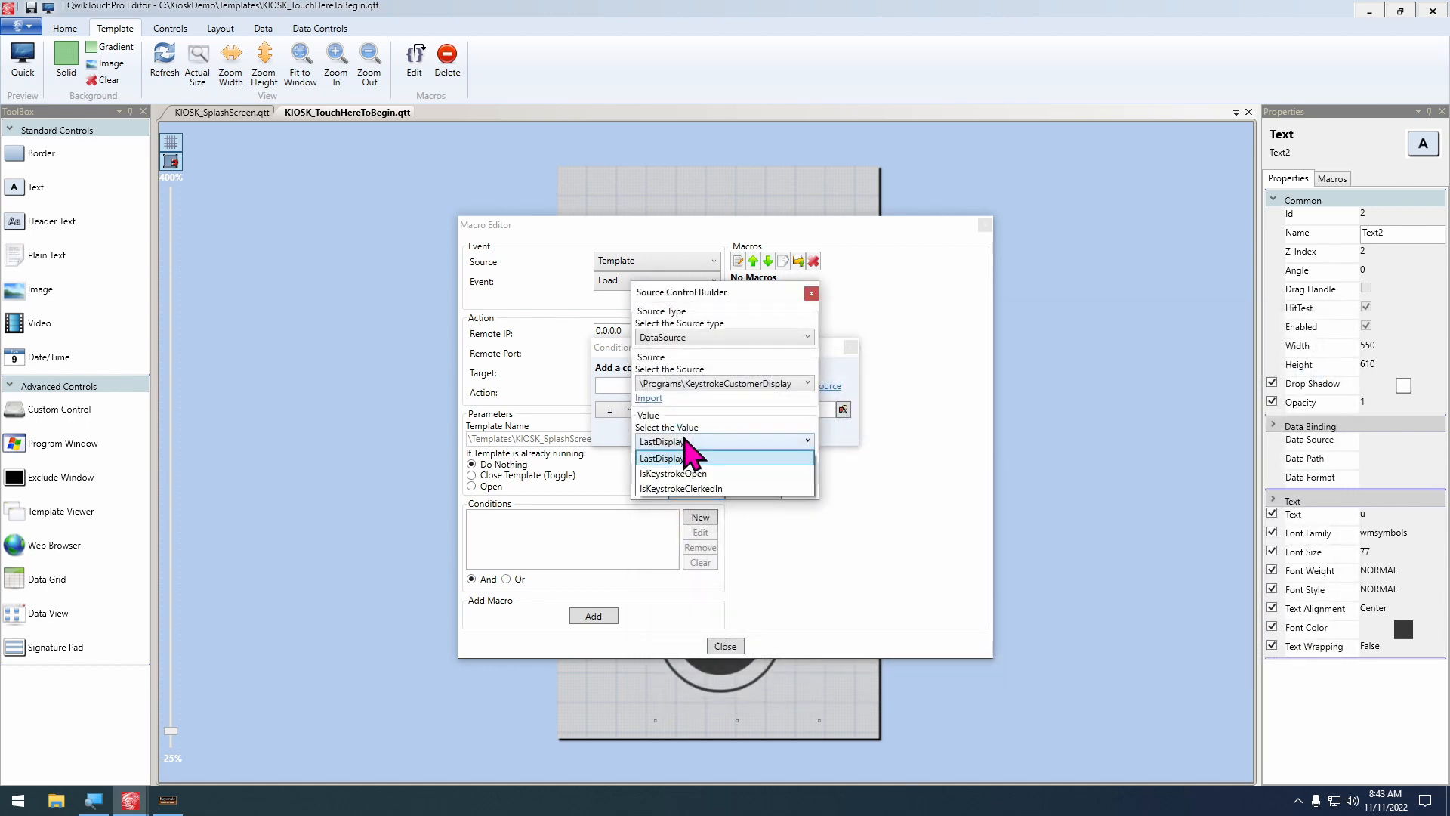
{"action": "left_click", "coordinate": [729, 474]}
{"action": "left_click", "coordinate": [712, 491]}
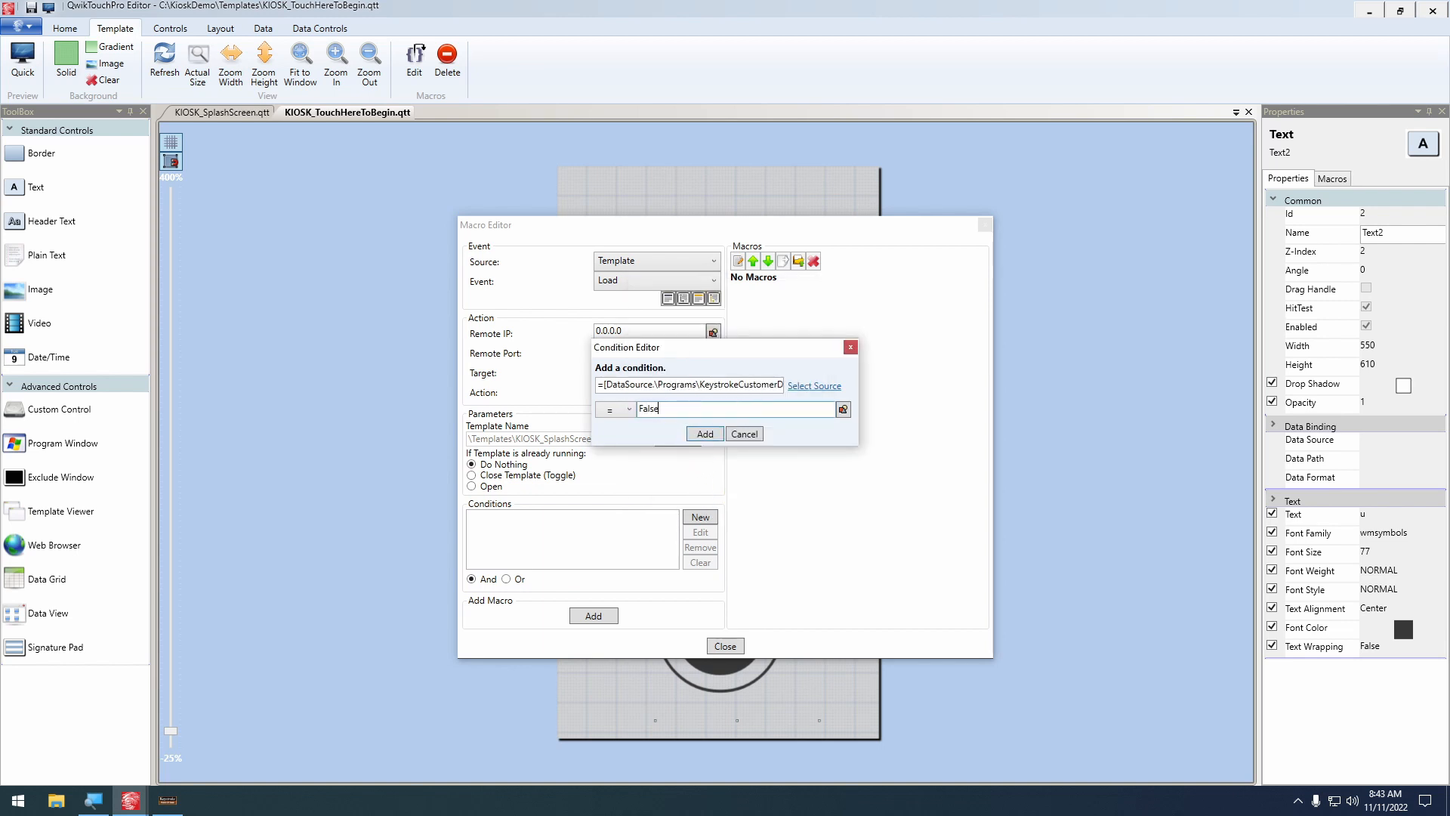
{"action": "left_click", "coordinate": [719, 434]}
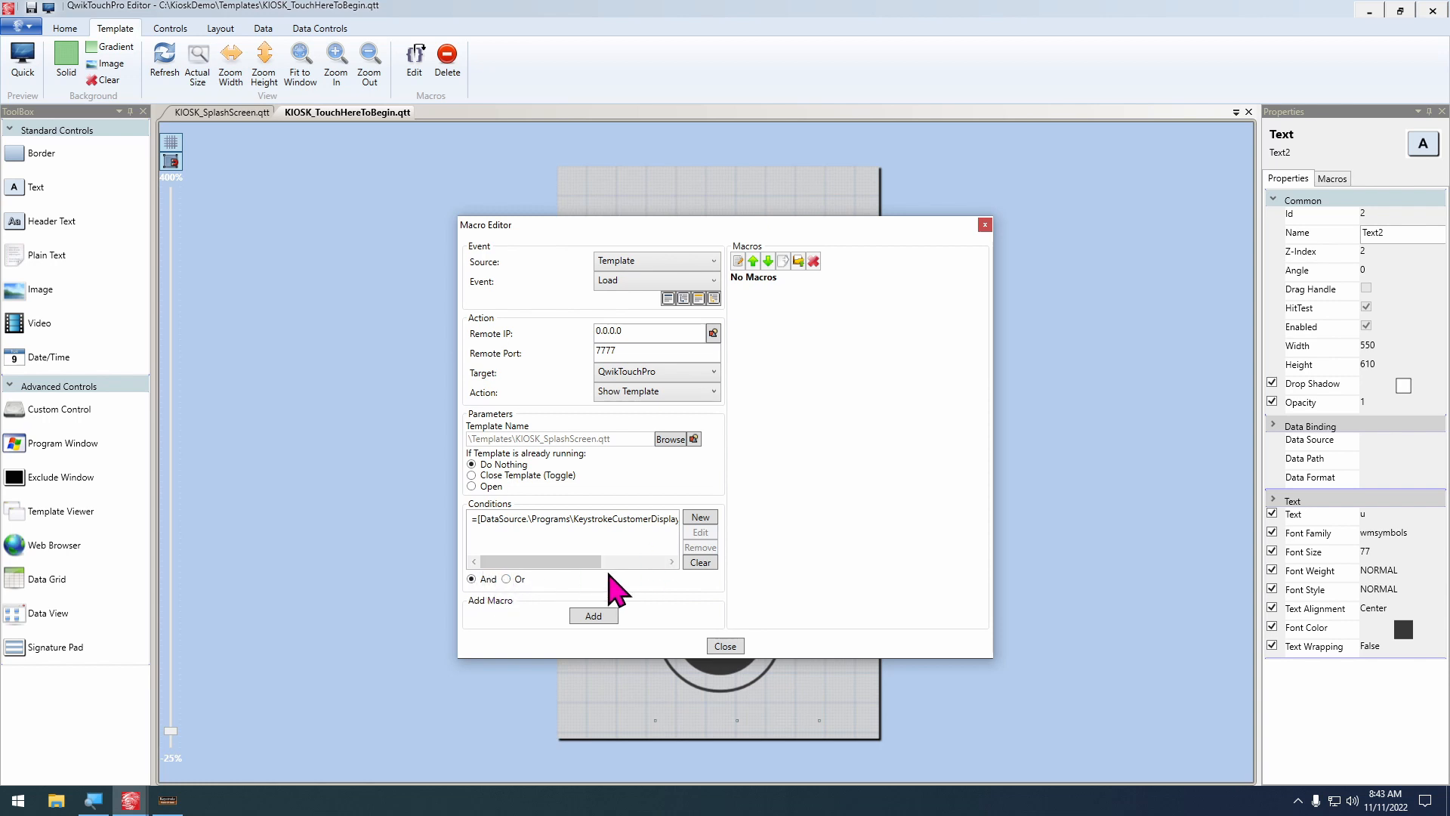
Combine the conditions with Or and add a second one requiring the KeystrokeCustomerDisplay data source's IsKeystrokeClerkedIn to equal False
{"action": "left_click", "coordinate": [524, 579]}
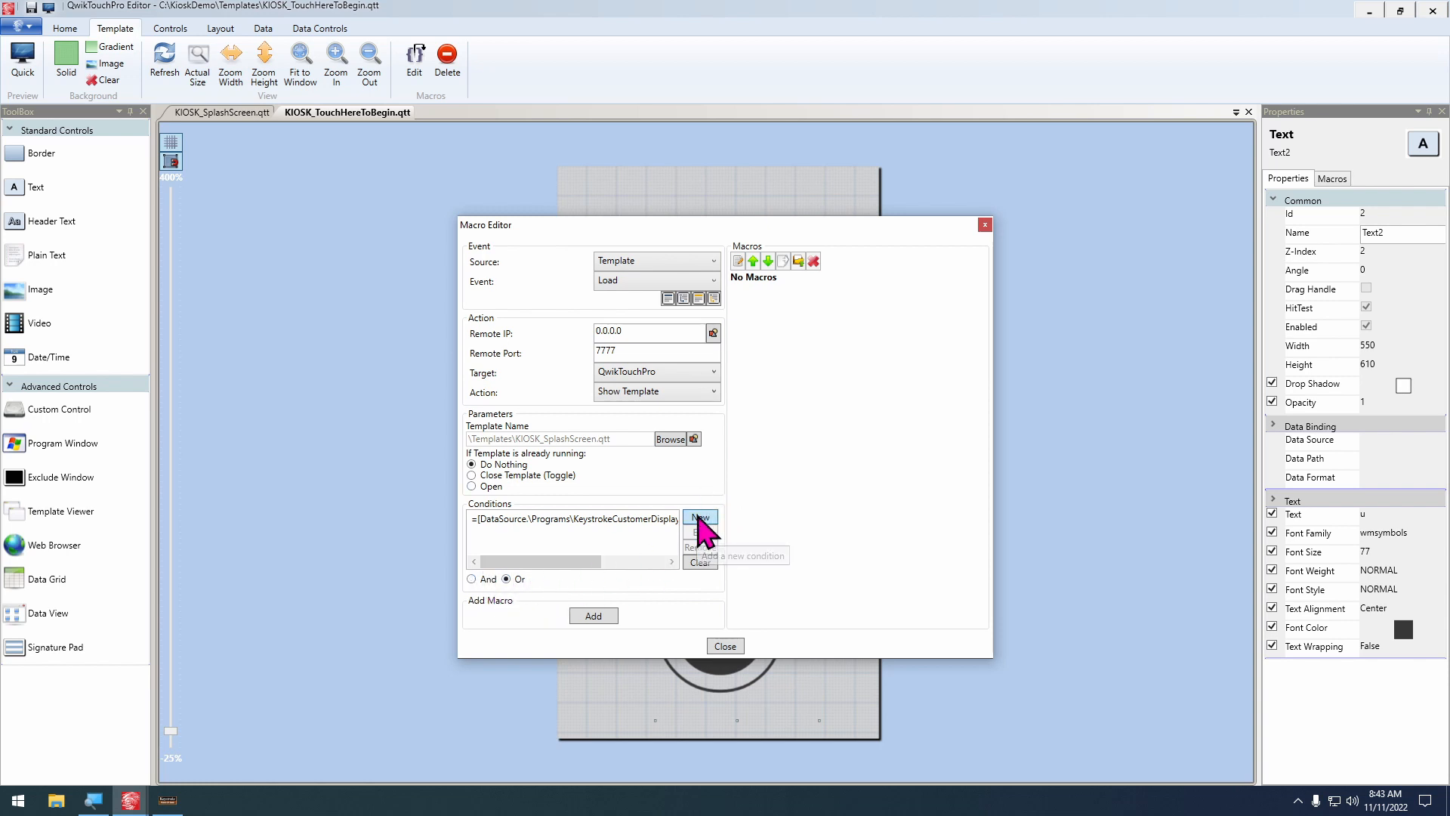
{"action": "left_click", "coordinate": [700, 520]}
{"action": "left_click", "coordinate": [799, 385]}
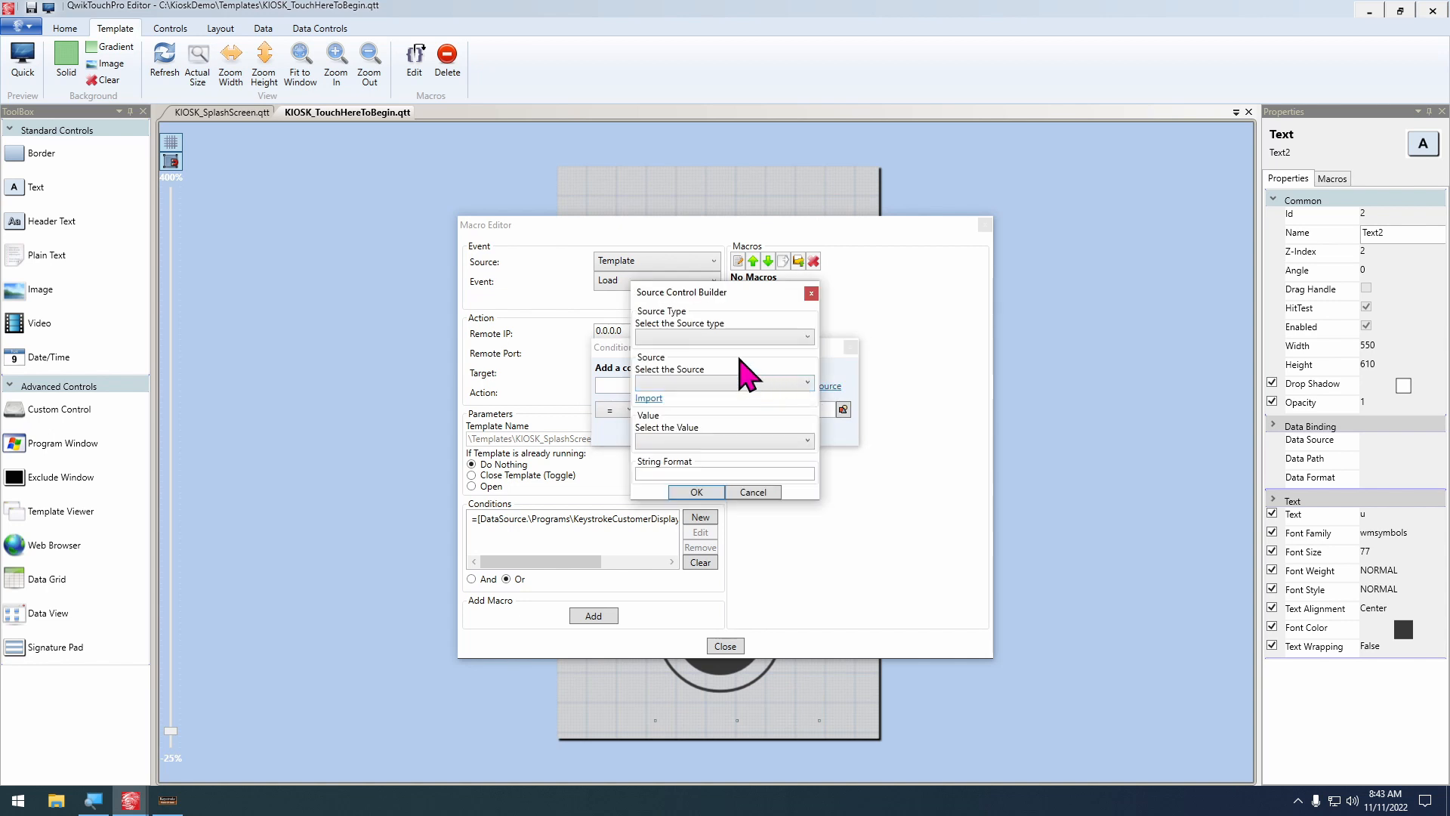
{"action": "left_click", "coordinate": [716, 337]}
{"action": "left_click", "coordinate": [699, 399]}
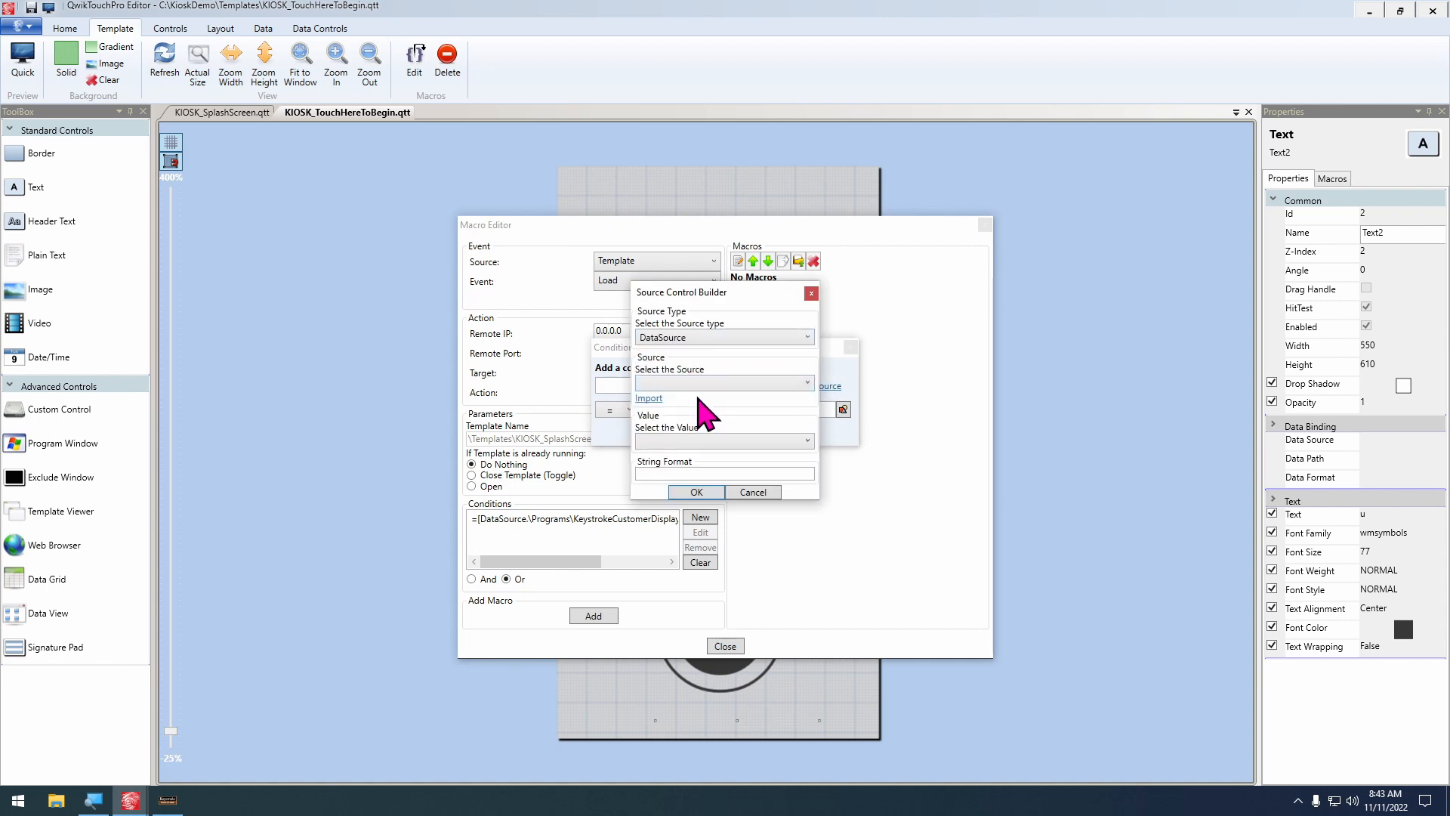
{"action": "left_click", "coordinate": [683, 384]}
{"action": "left_click", "coordinate": [650, 386]}
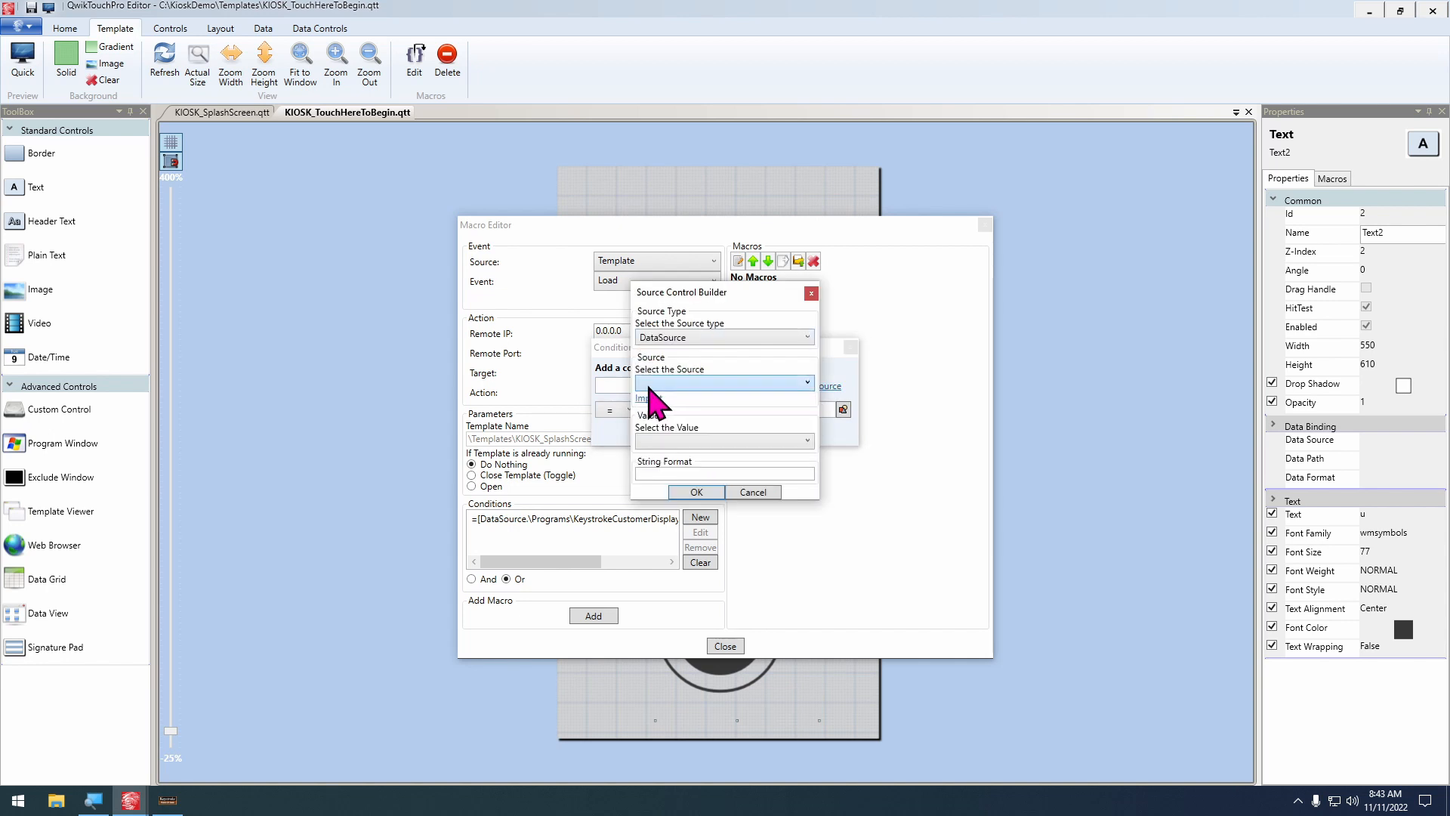
{"action": "left_click", "coordinate": [648, 398]}
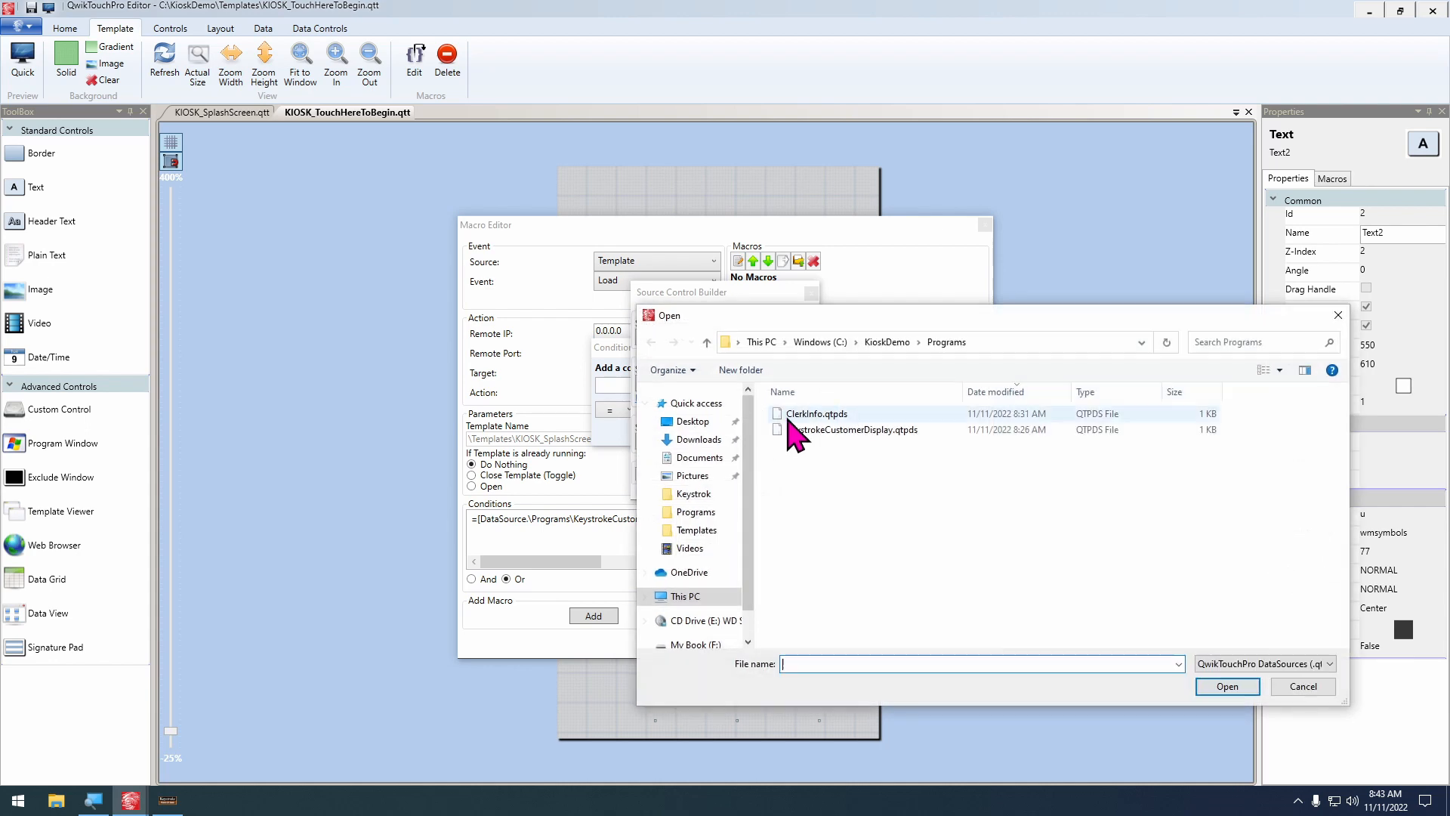
{"action": "left_click", "coordinate": [827, 416]}
{"action": "left_click", "coordinate": [831, 431]}
{"action": "left_click", "coordinate": [736, 442]}
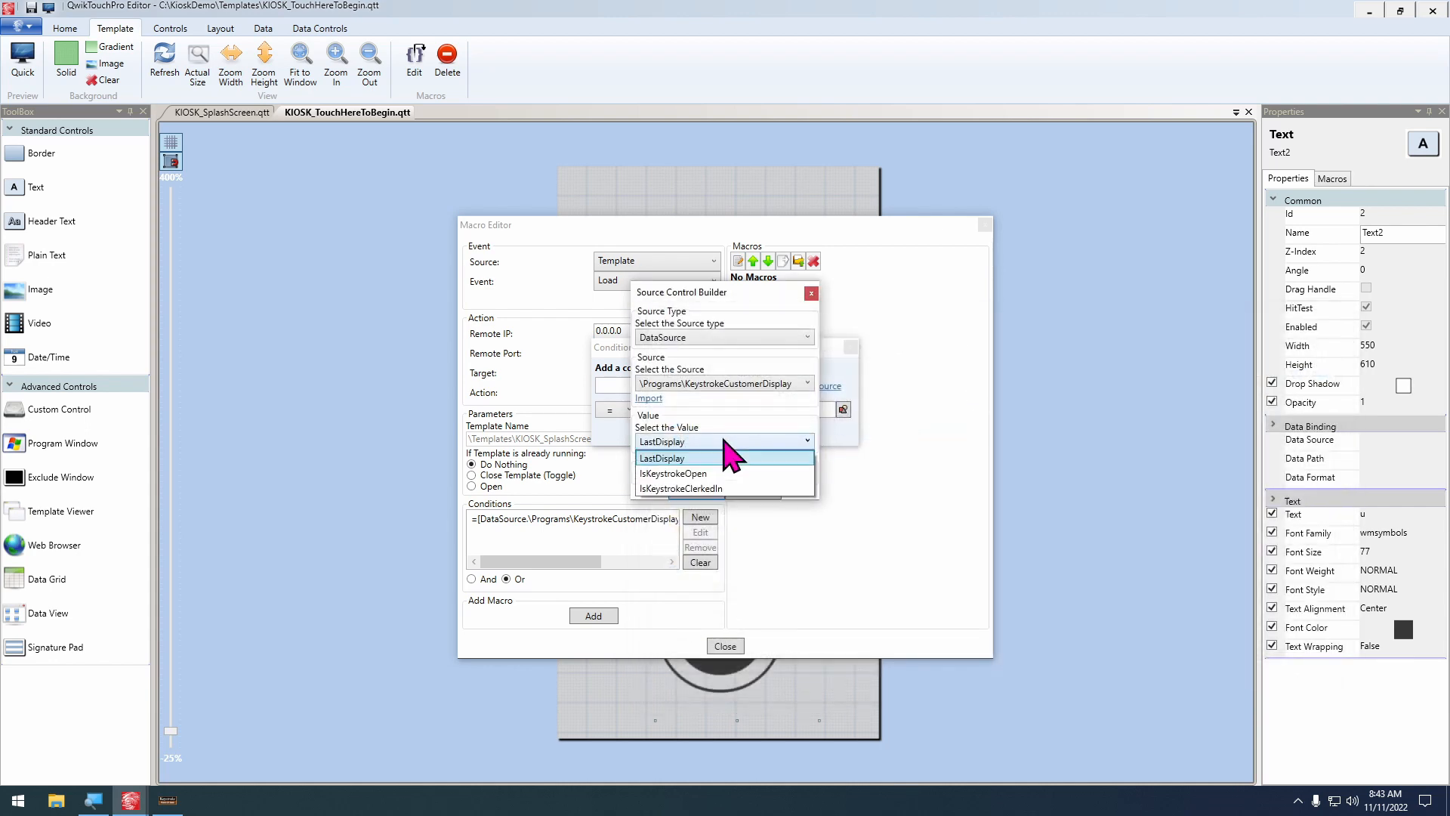
{"action": "left_click", "coordinate": [738, 492]}
{"action": "left_click", "coordinate": [712, 492]}
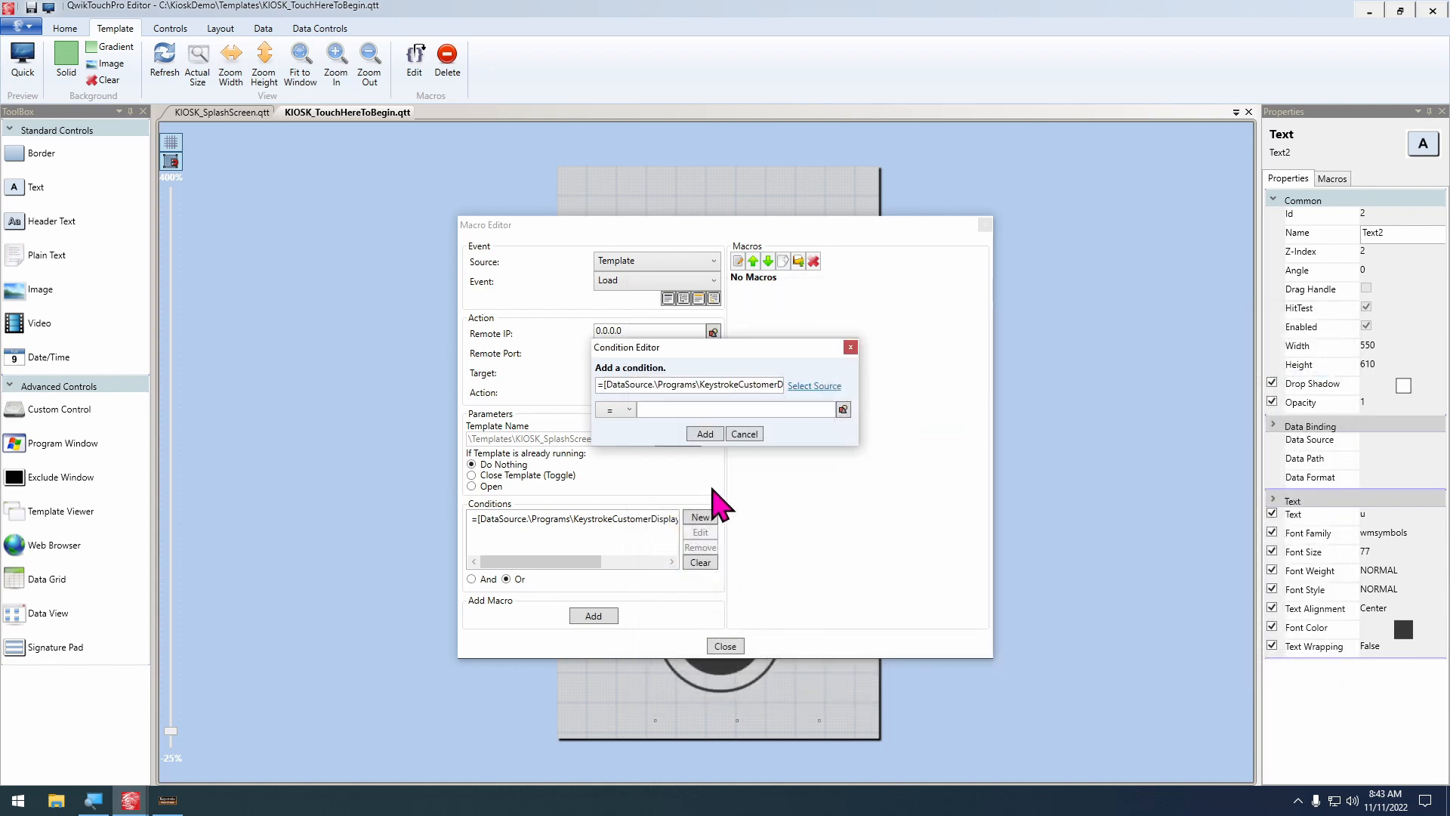
{"action": "left_click", "coordinate": [664, 408]}
{"action": "type", "text": "False"}
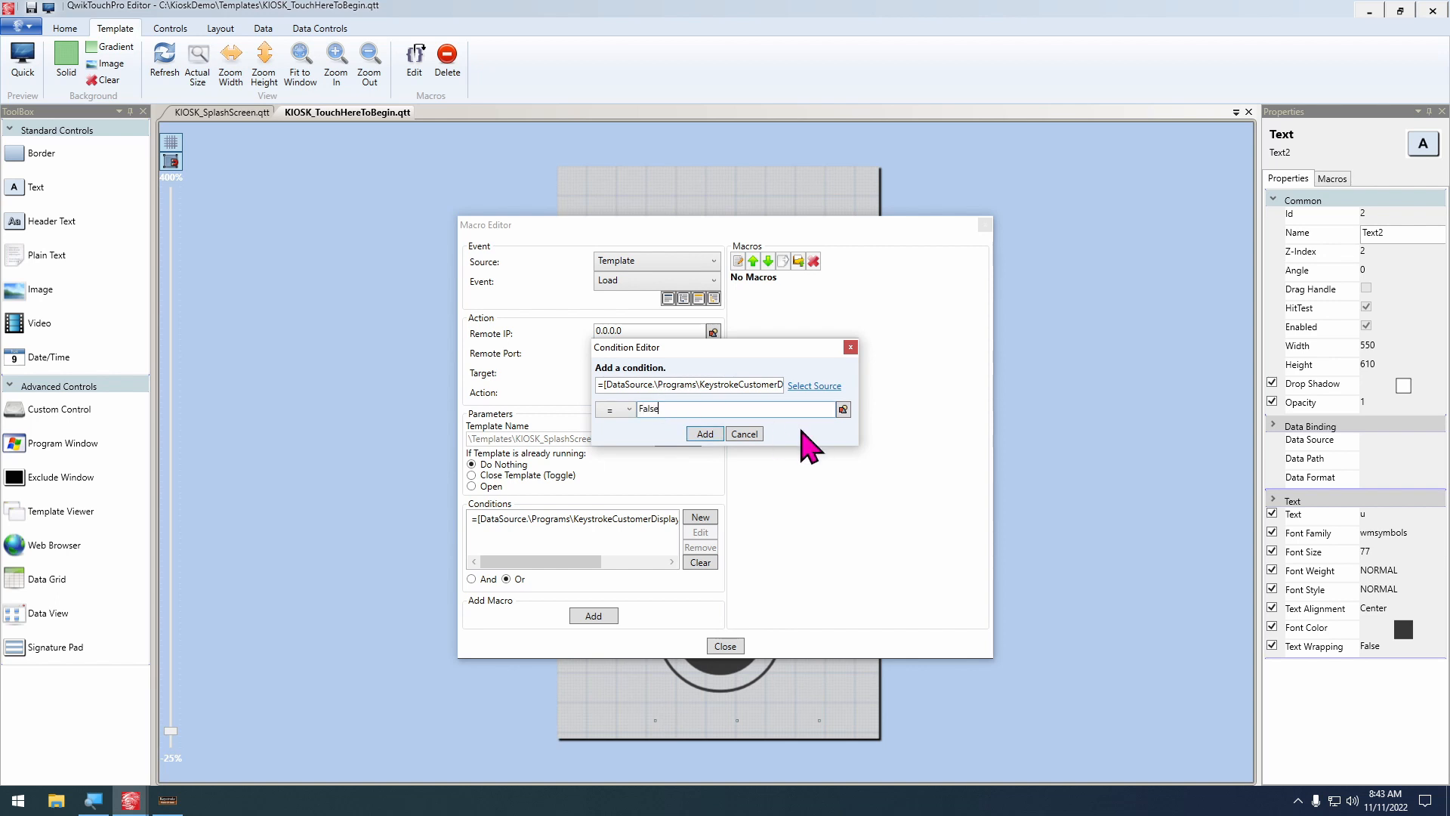
{"action": "left_click", "coordinate": [705, 435]}
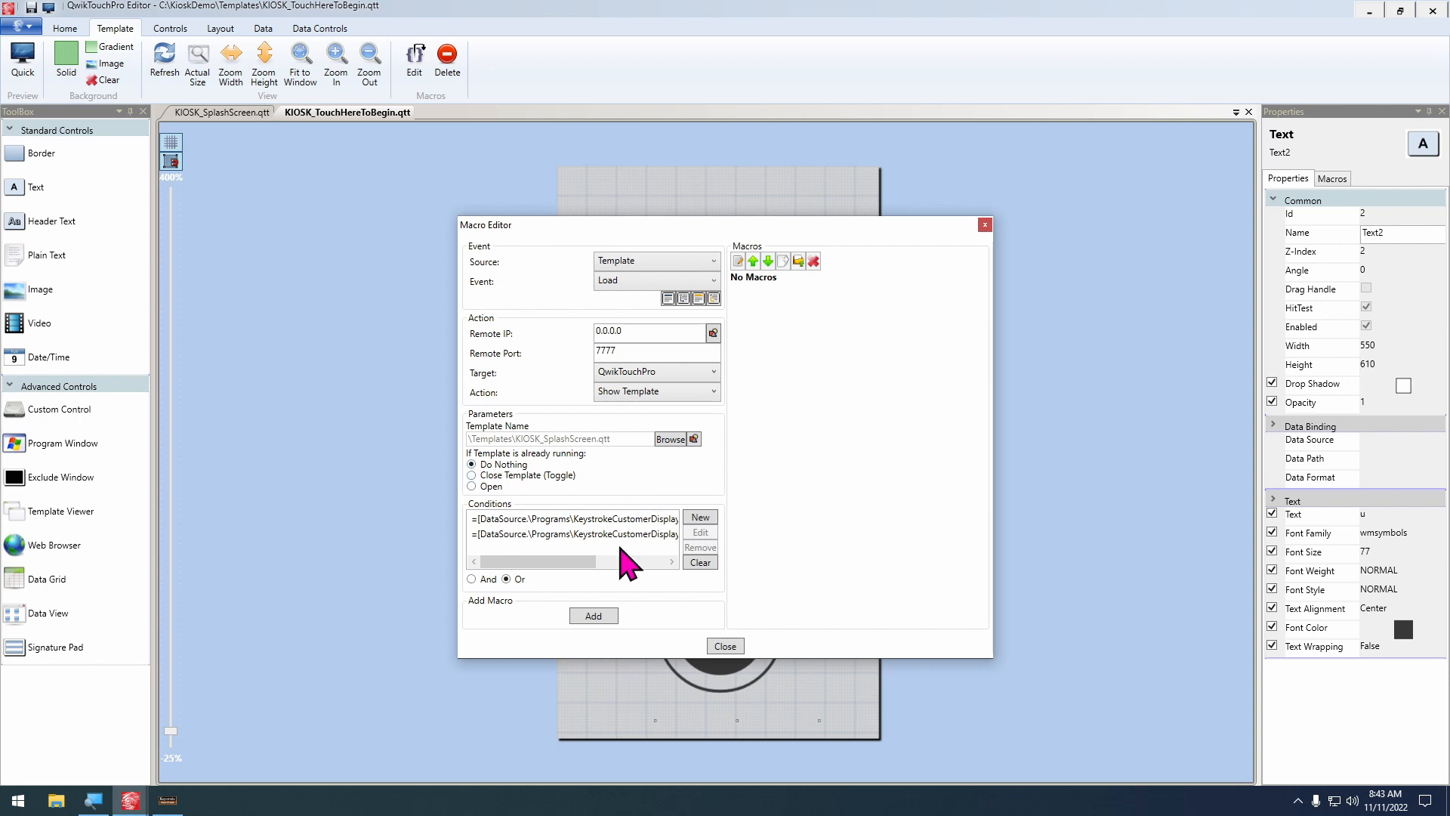
Add the Show Template macro to the Load event without customizing how the template is displayed, and close the Macro Editor
{"action": "left_click_drag", "start_coordinate": [575, 544], "coordinate": [626, 578]}
{"action": "left_click", "coordinate": [593, 616]}
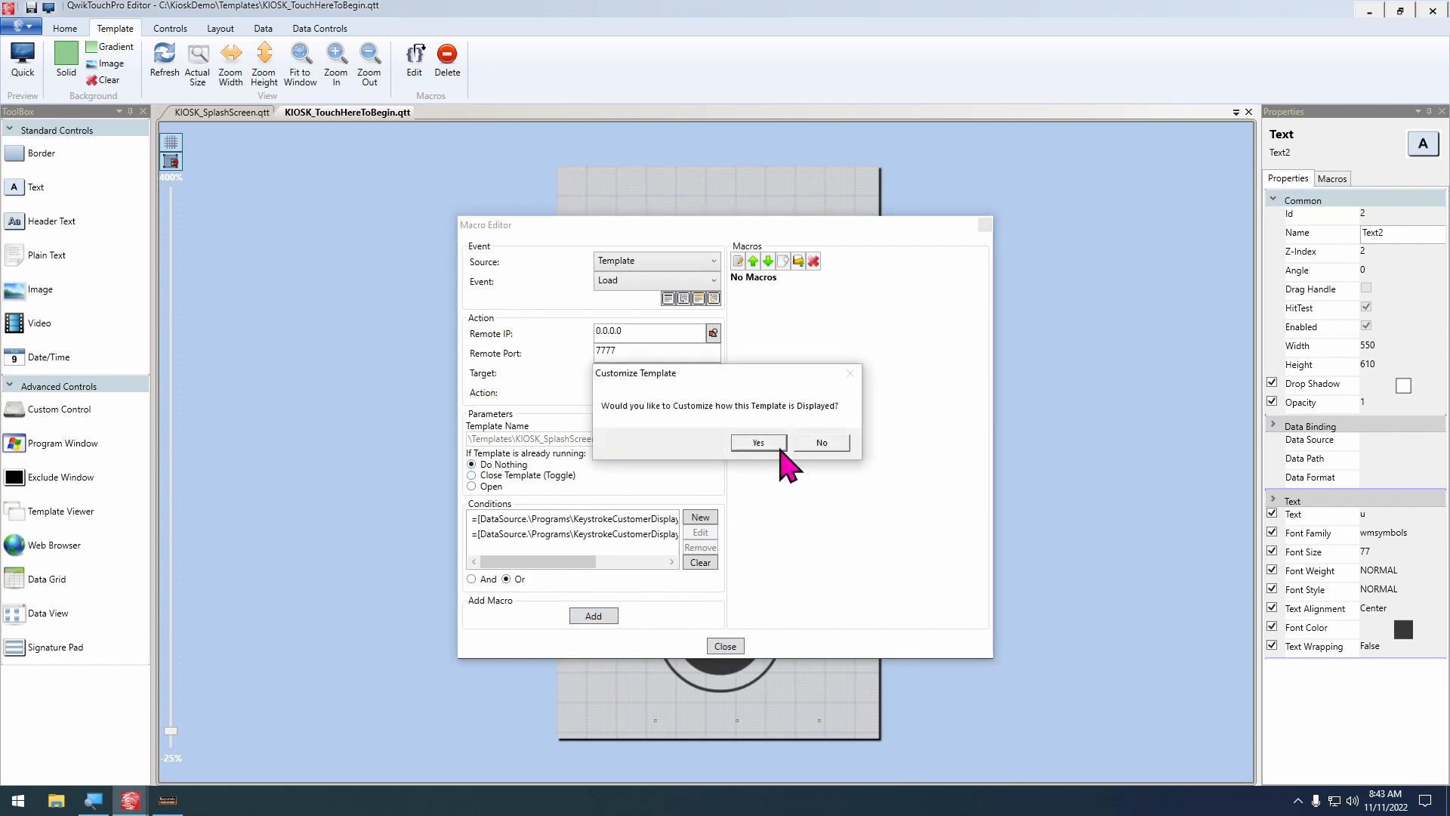
{"action": "left_click", "coordinate": [830, 446]}
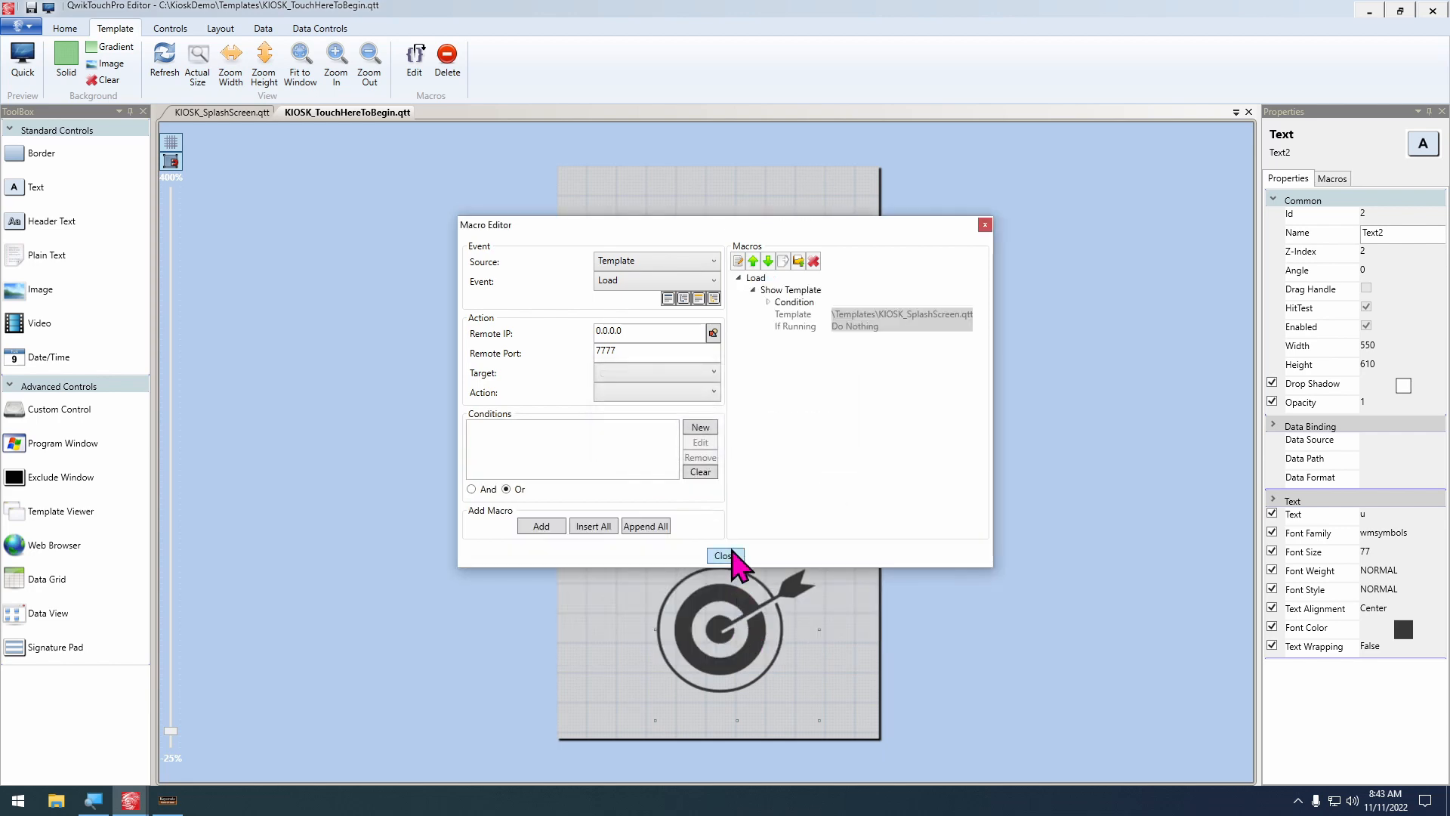
{"action": "left_click", "coordinate": [729, 555]}
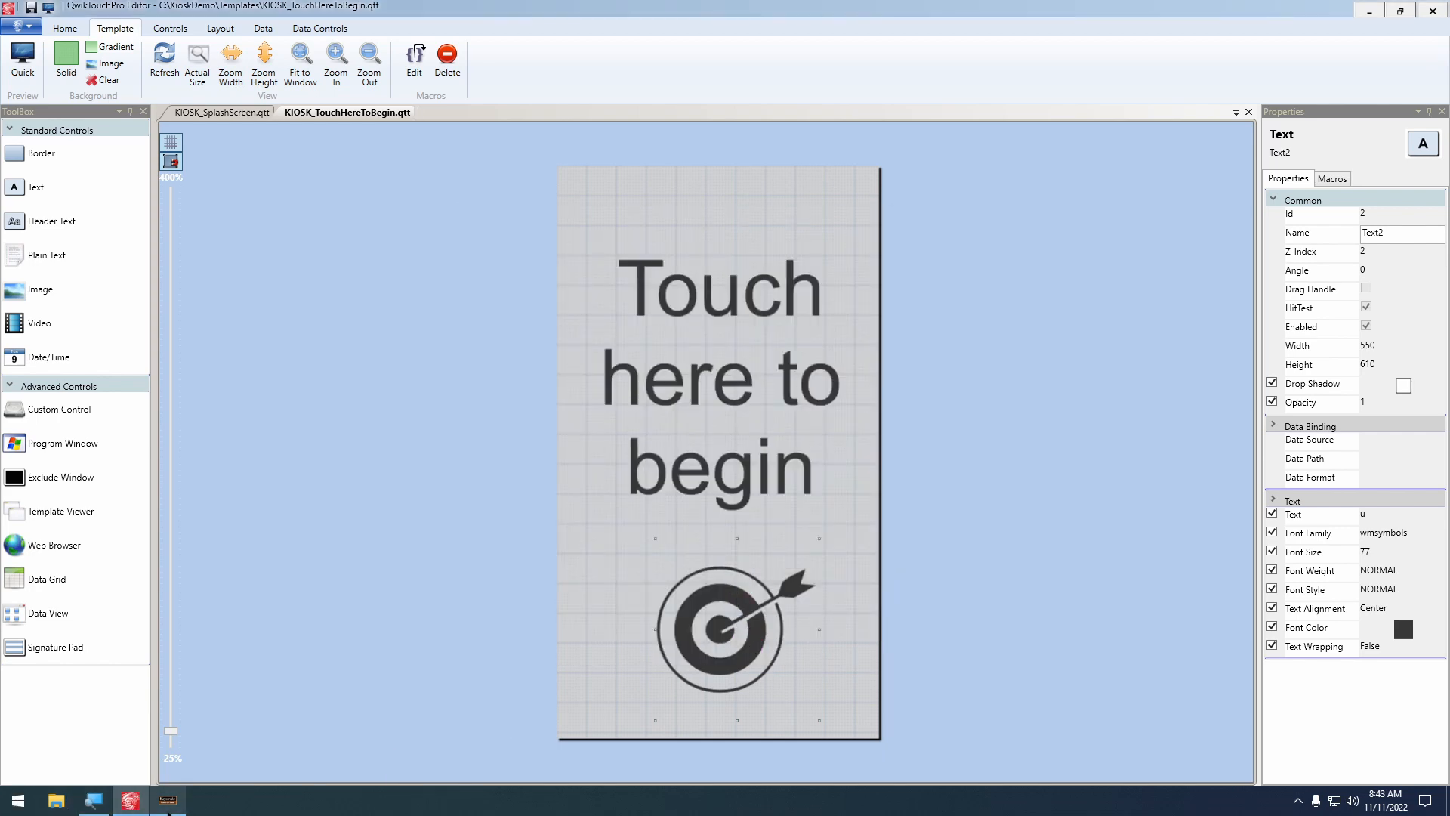
Preview the KIOSK_TouchHereToBegin template while Keystroke is at its clerk login prompt to test the redirect through the splash screen
{"action": "left_click", "coordinate": [167, 802]}
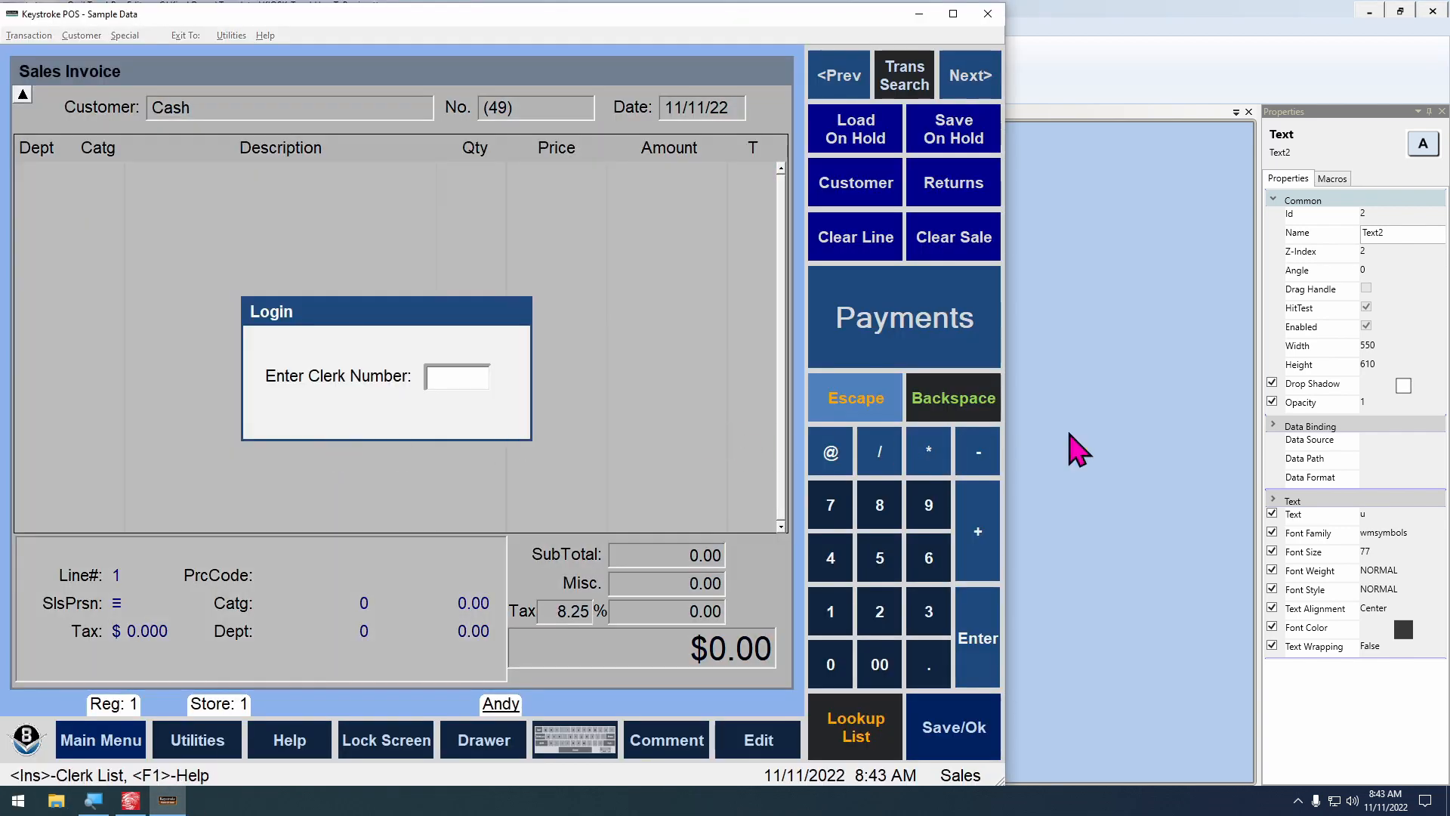
{"action": "left_click", "coordinate": [1131, 454]}
{"action": "key", "text": "F5"}
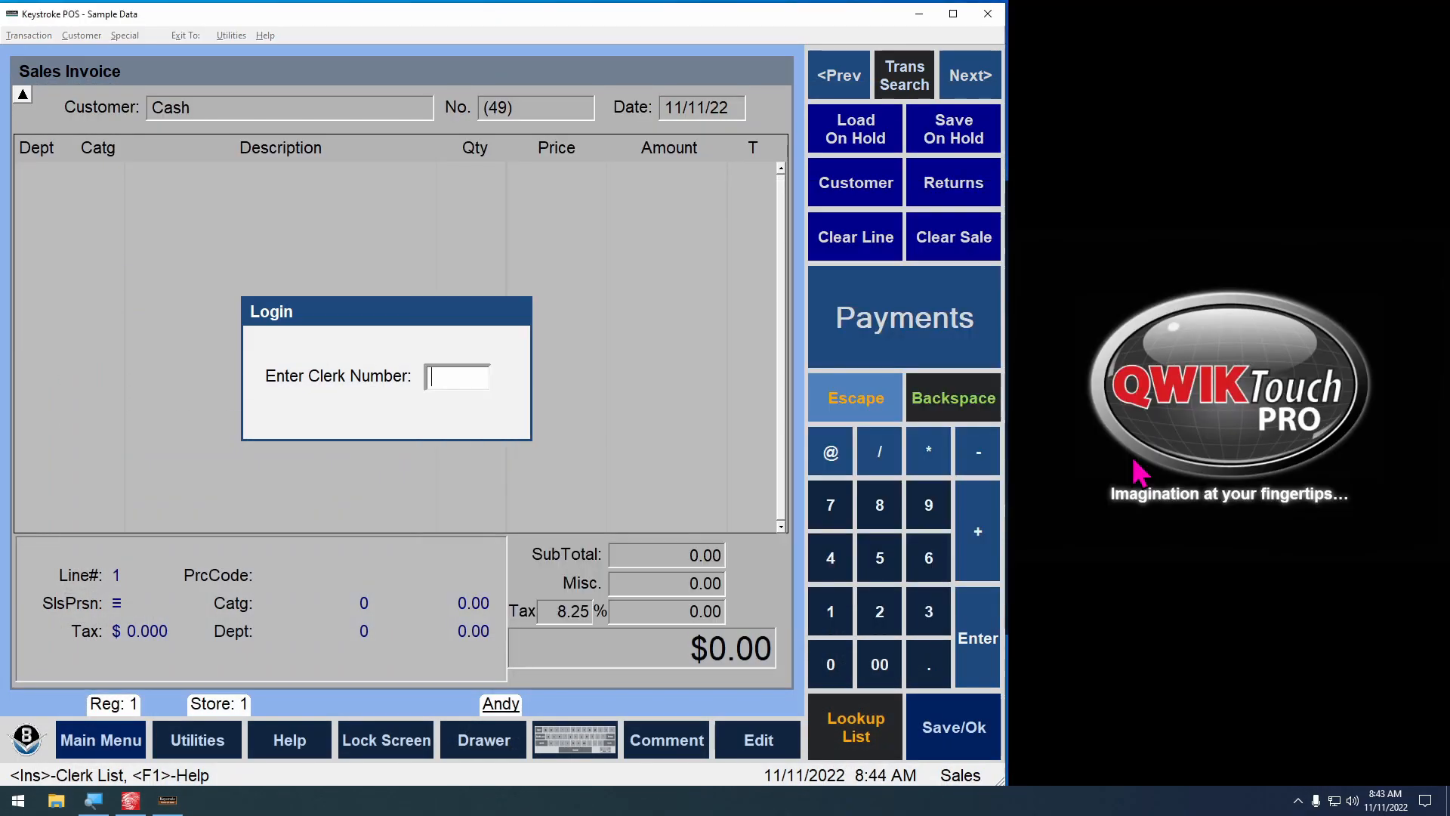
{"action": "key", "text": "Return"}
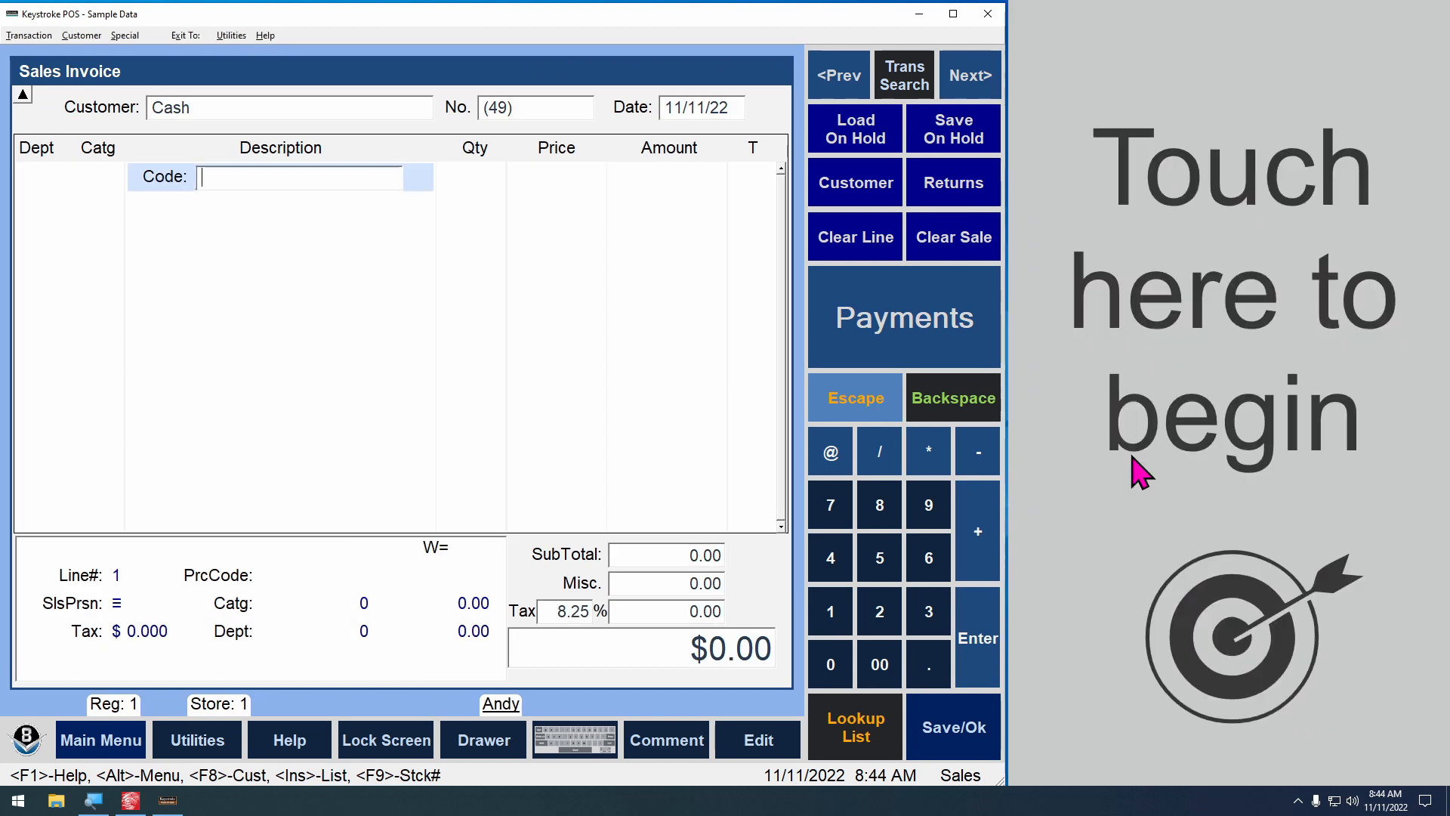